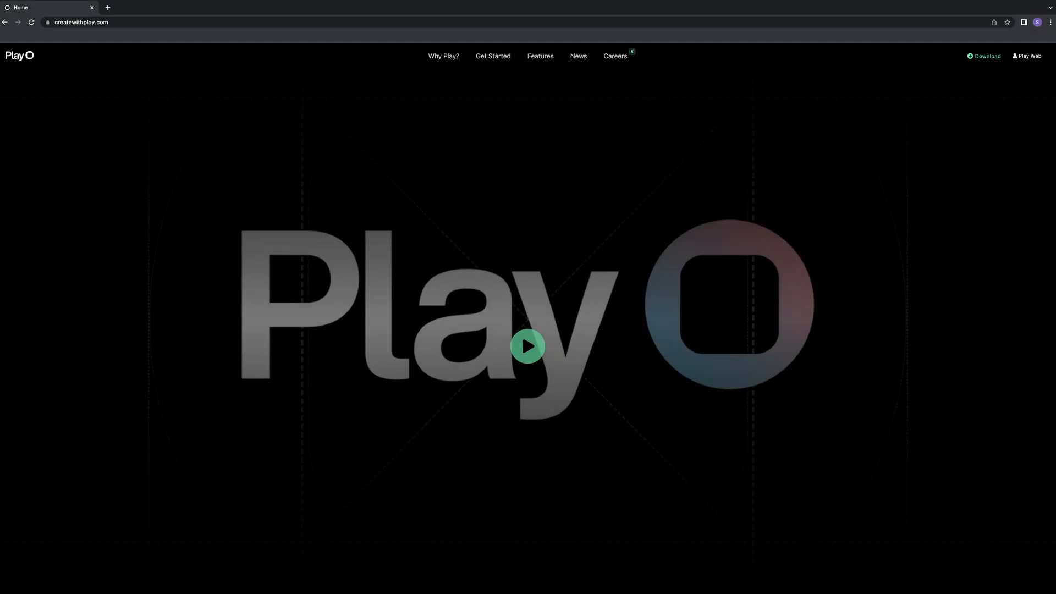
pyautogui.scroll(-2, 520, 331)
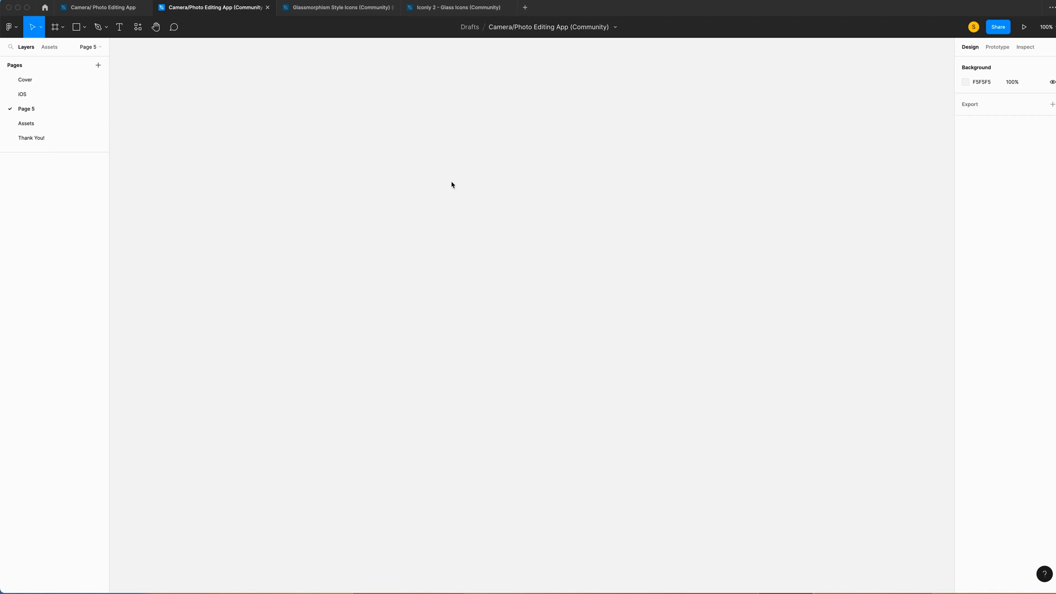
# Step: Add an iPhone 14 Pro frame to Page 5 and set its corner radius to 50
pyautogui.press('f')
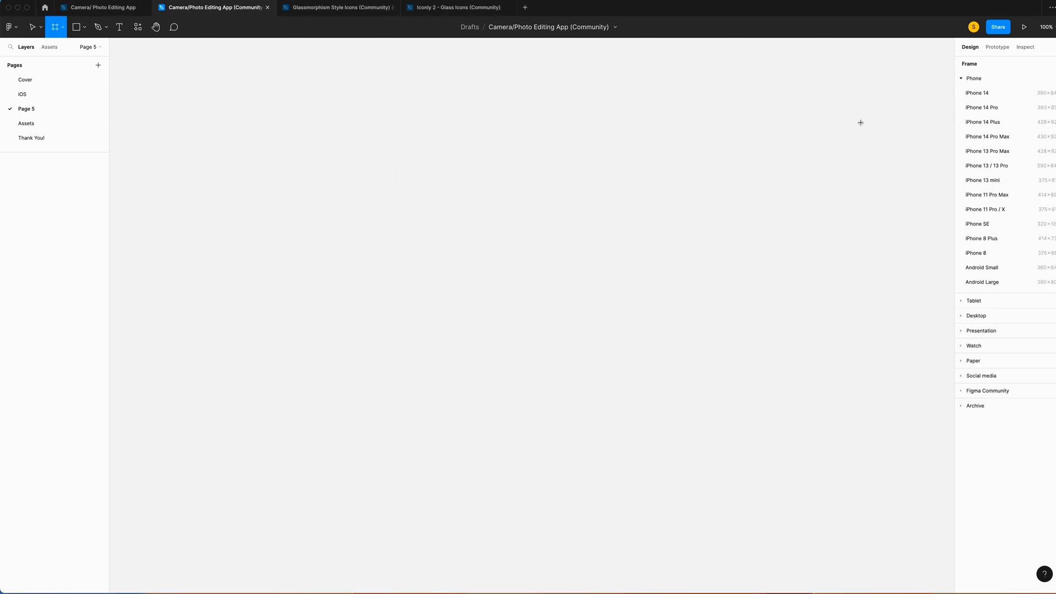
pyautogui.click(993, 108)
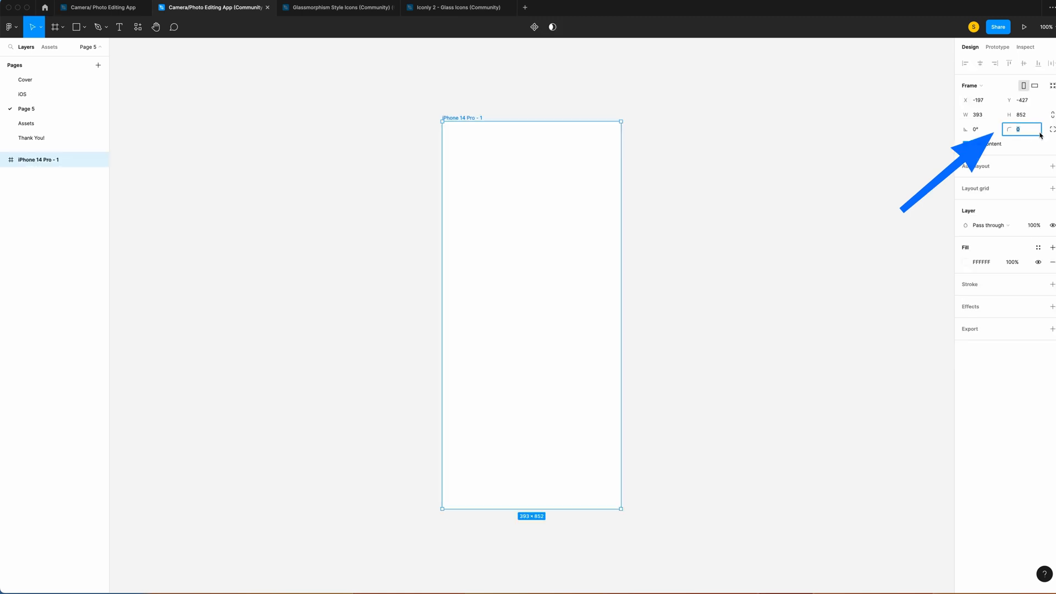
pyautogui.click(1019, 130)
pyautogui.write('50')
pyautogui.press('Return')
# Step: Set the phone frame's fill to 02051F and rename the frame Onboarding
pyautogui.click(990, 264)
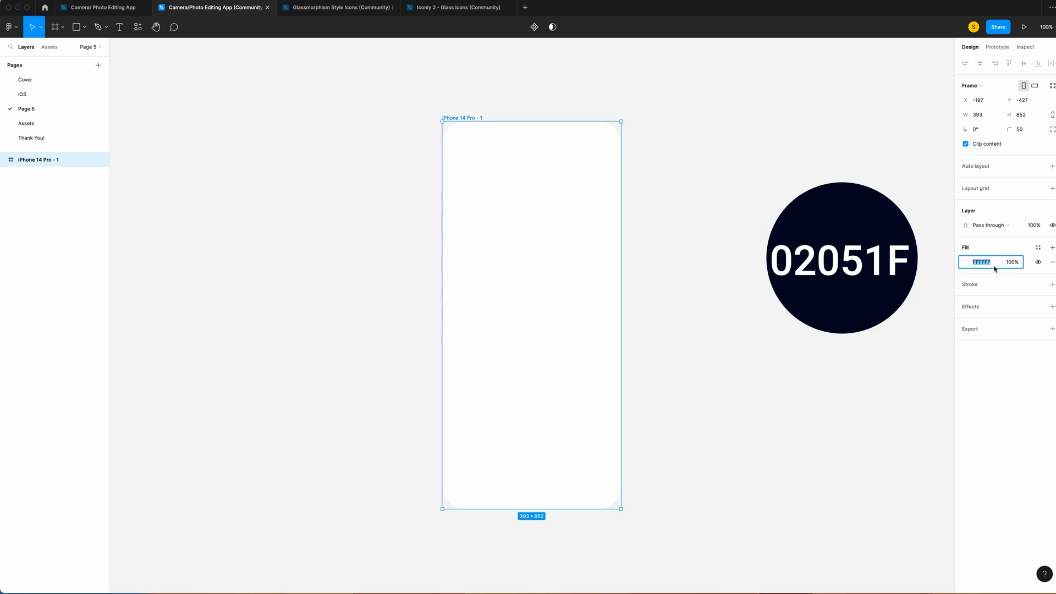
pyautogui.write('02051F')
pyautogui.press('Return')
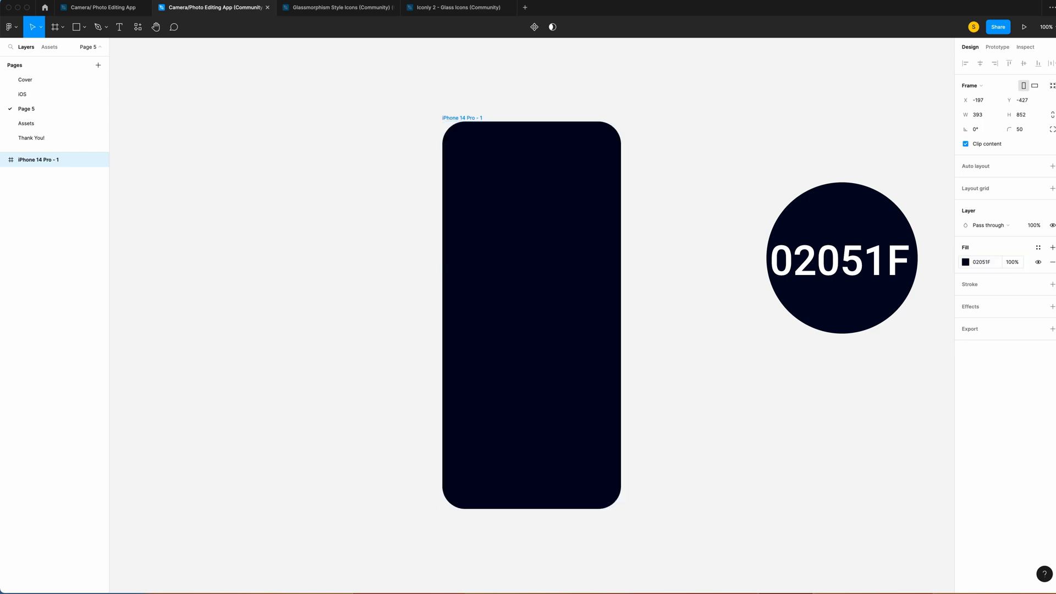
pyautogui.doubleClick(43, 163)
pyautogui.write('Onboarding')
pyautogui.press('Return')
# Step: Copy the Status Bar and HomeIndicator from the Assets page and paste them beside the Onboarding frame on Page 5
pyautogui.click(36, 124)
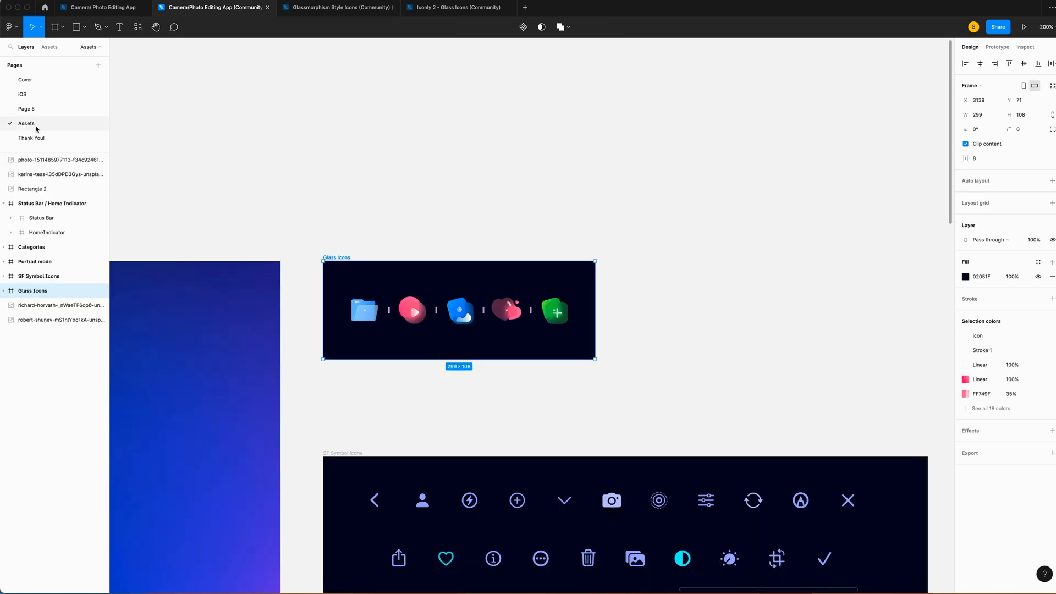
pyautogui.scroll(-15, 331, 220)
pyautogui.hscroll(10, 331, 219)
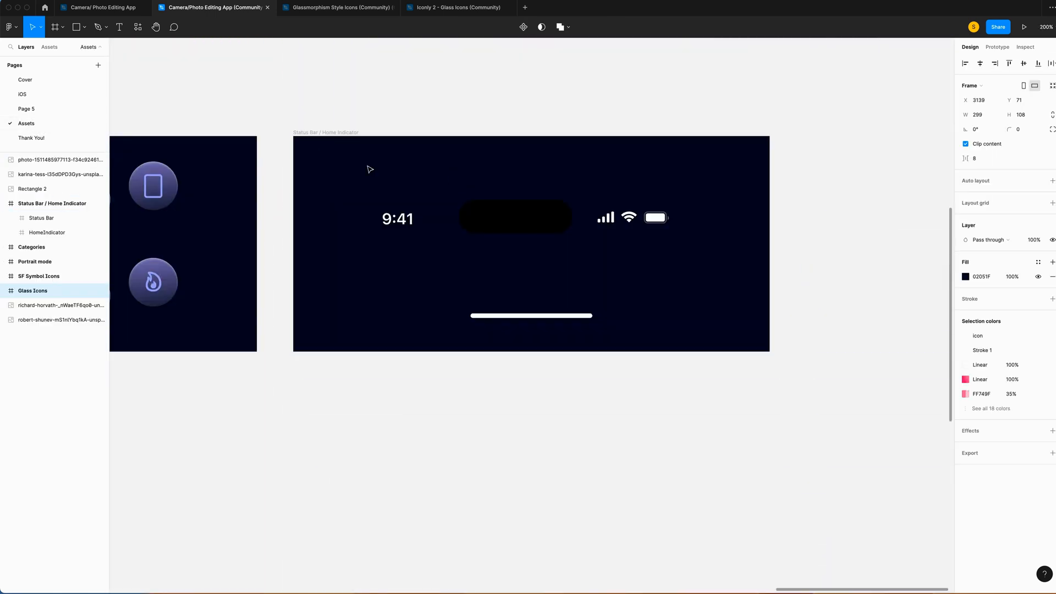
pyautogui.click(355, 174)
pyautogui.moveTo(356, 175); pyautogui.dragTo(737, 337)
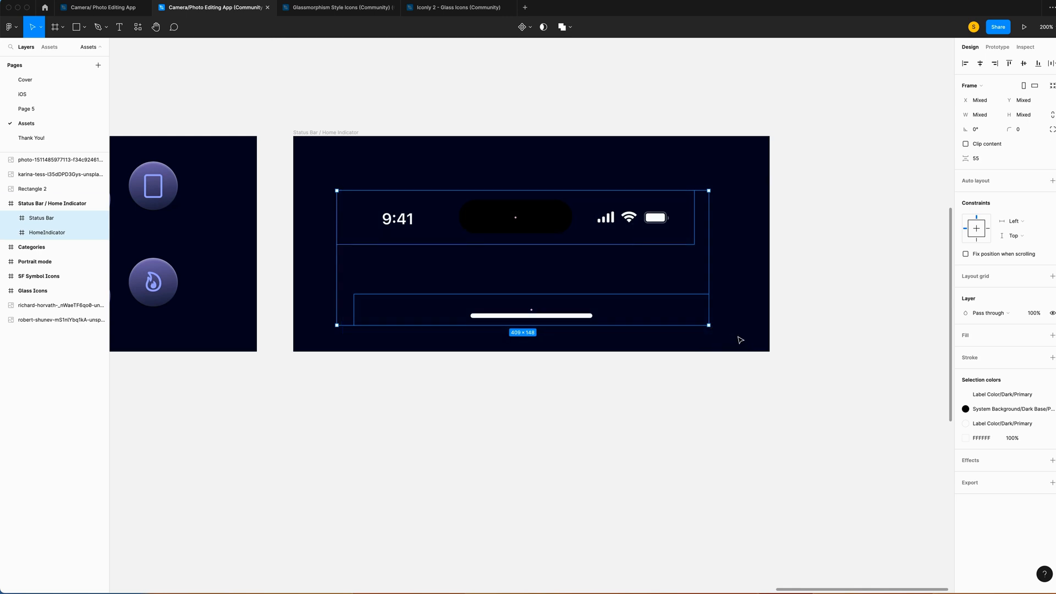
pyautogui.hotkey('ctrl', 'c')
pyautogui.click(26, 108)
pyautogui.rightClick(169, 172)
pyautogui.click(259, 180)
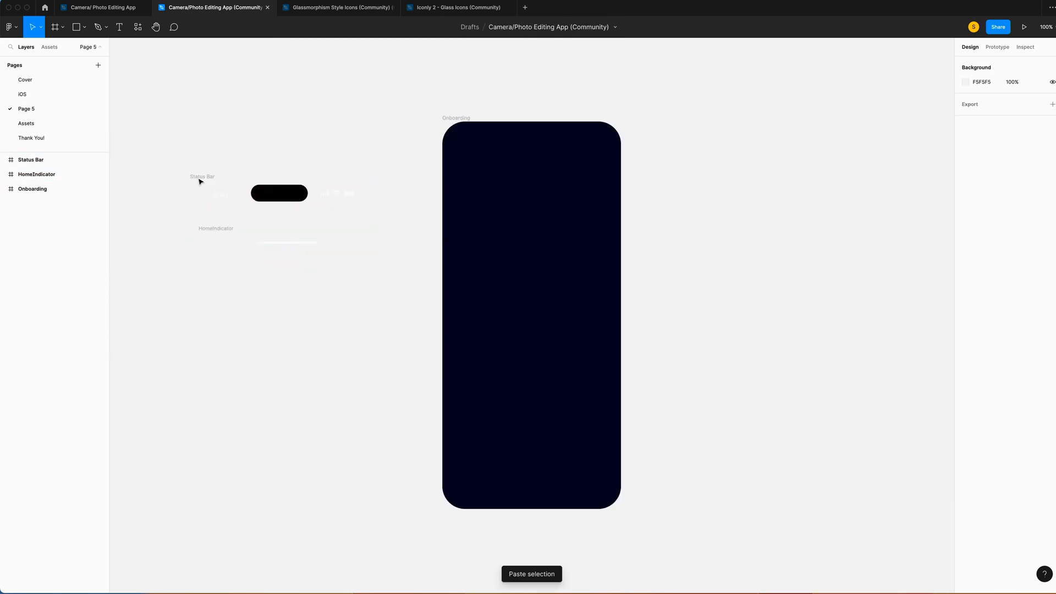
# Step: Move the Status Bar into the Onboarding frame, centred horizontally and aligned to its top edge
pyautogui.click(195, 178)
pyautogui.moveTo(195, 179); pyautogui.dragTo(458, 128)
pyautogui.click(980, 63)
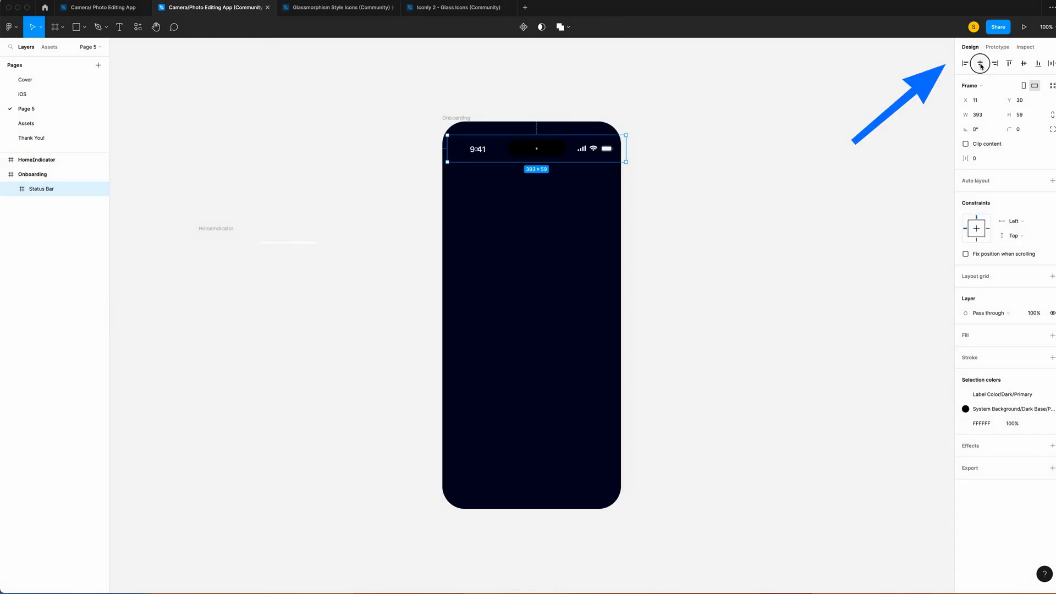
pyautogui.click(1009, 64)
# Step: Move the HomeIndicator into the Onboarding frame, centred horizontally and aligned to its bottom edge
pyautogui.moveTo(209, 231); pyautogui.dragTo(477, 485)
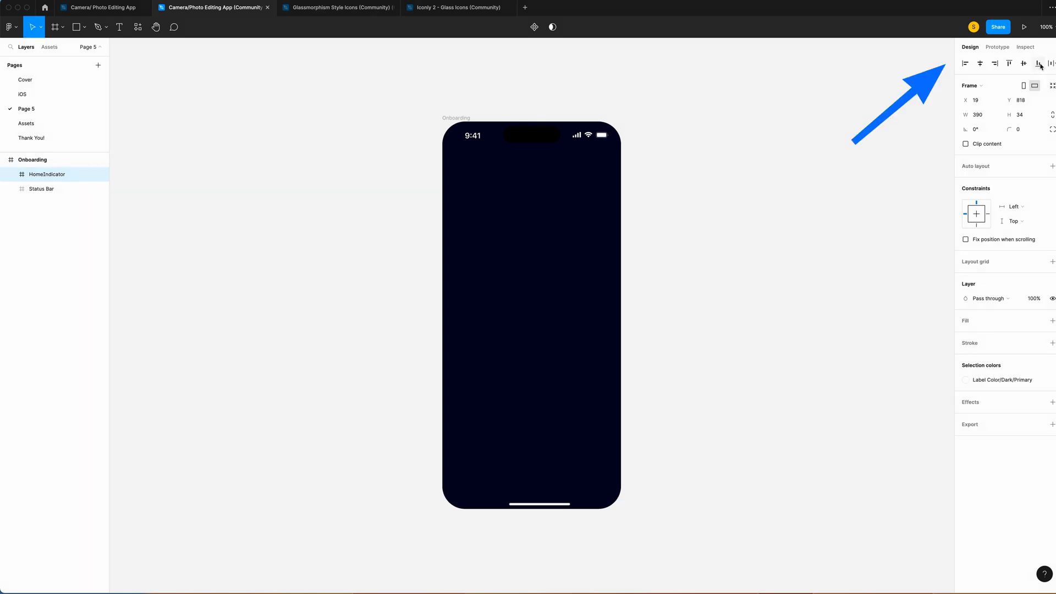
pyautogui.click(980, 64)
pyautogui.click(980, 64)
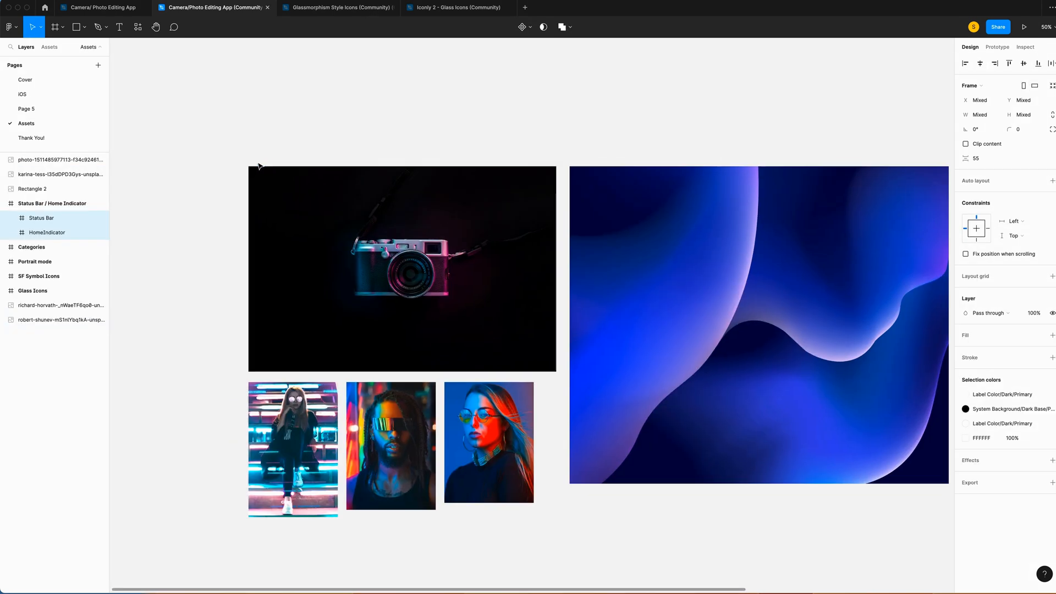
# Step: Copy the camera photo and the blue abstract image from the Assets page and paste them onto Page 5
pyautogui.click(466, 267)
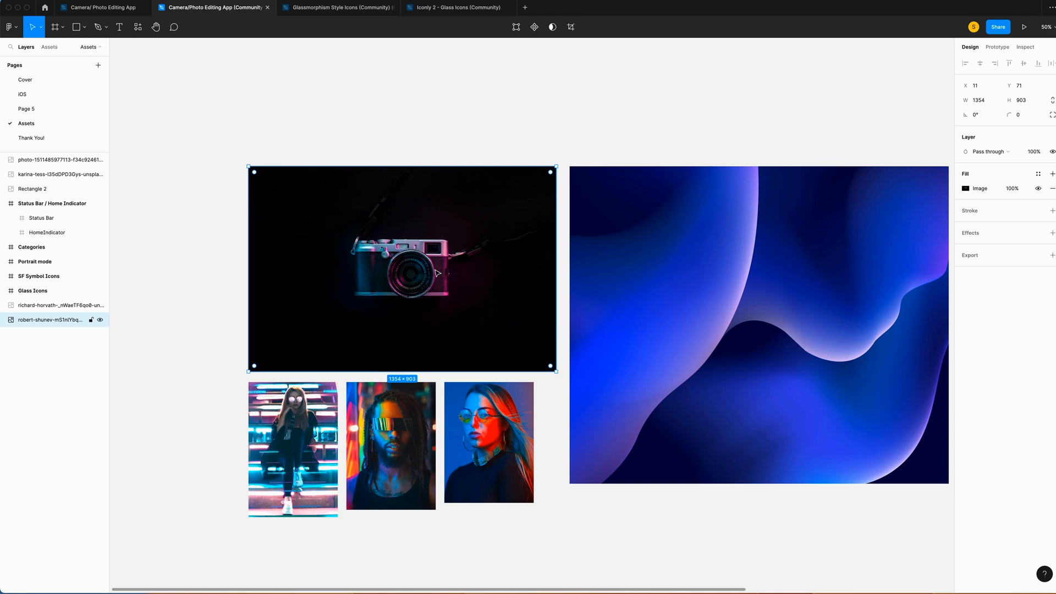
pyautogui.keyDown('shift'); pyautogui.click(666, 287); pyautogui.keyUp('shift')
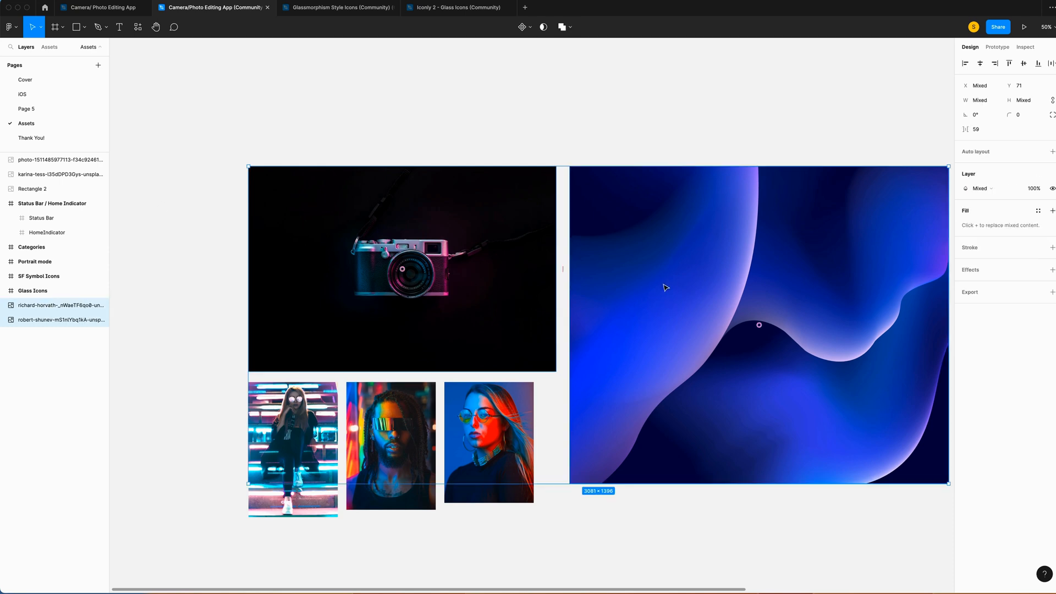
pyautogui.click(29, 109)
pyautogui.hscroll(3, 504, 208)
pyautogui.rightClick(656, 157)
pyautogui.click(671, 167)
# Step: Place the camera photo inside the Onboarding frame and rotate it to 30°
pyautogui.hscroll(-8, 671, 172)
pyautogui.click(726, 276)
pyautogui.moveTo(722, 283); pyautogui.dragTo(405, 251)
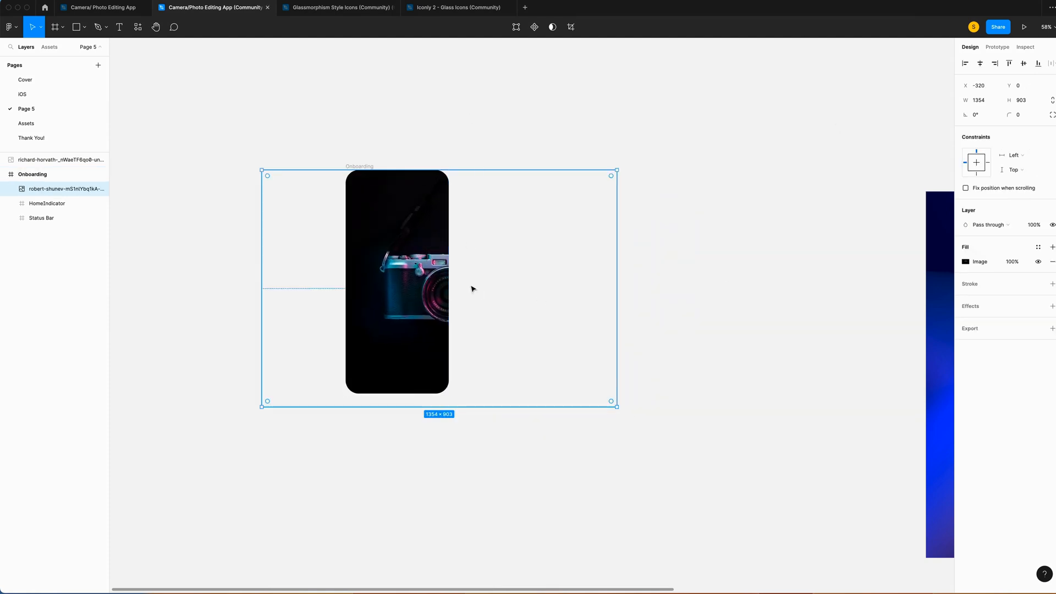
pyautogui.click(983, 117)
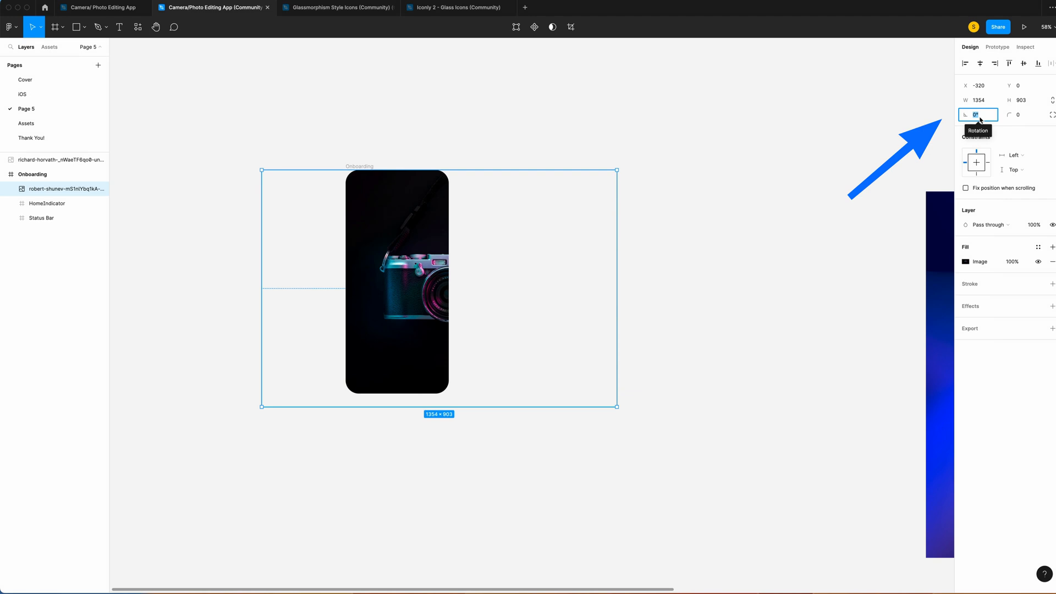
pyautogui.write('30')
pyautogui.press('Return')
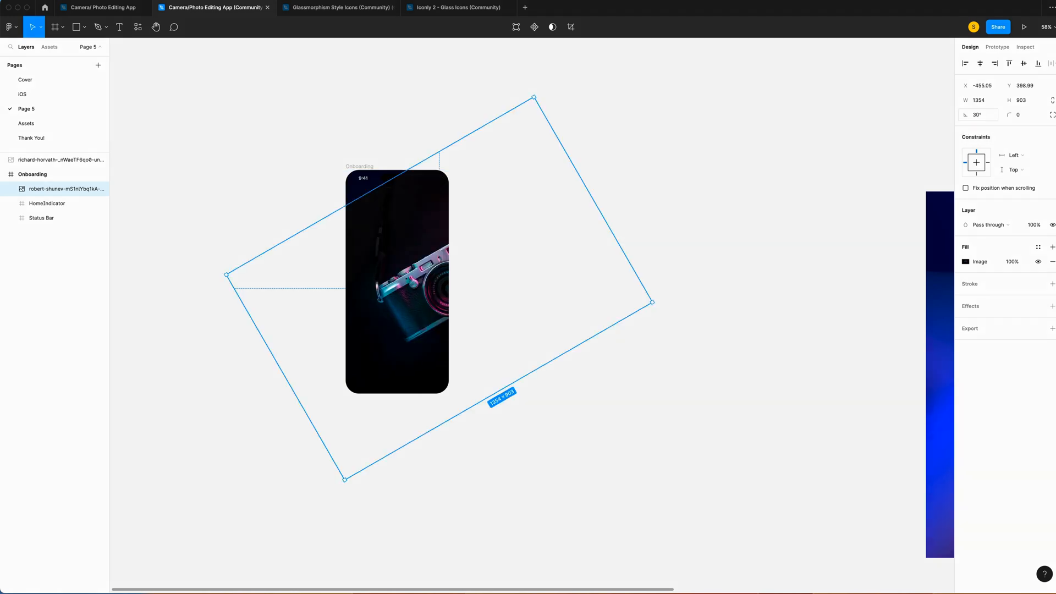
# Step: Set the camera photo's X position to -507 and reduce its Y position to move it higher in the frame
pyautogui.click(983, 87)
pyautogui.write('-507')
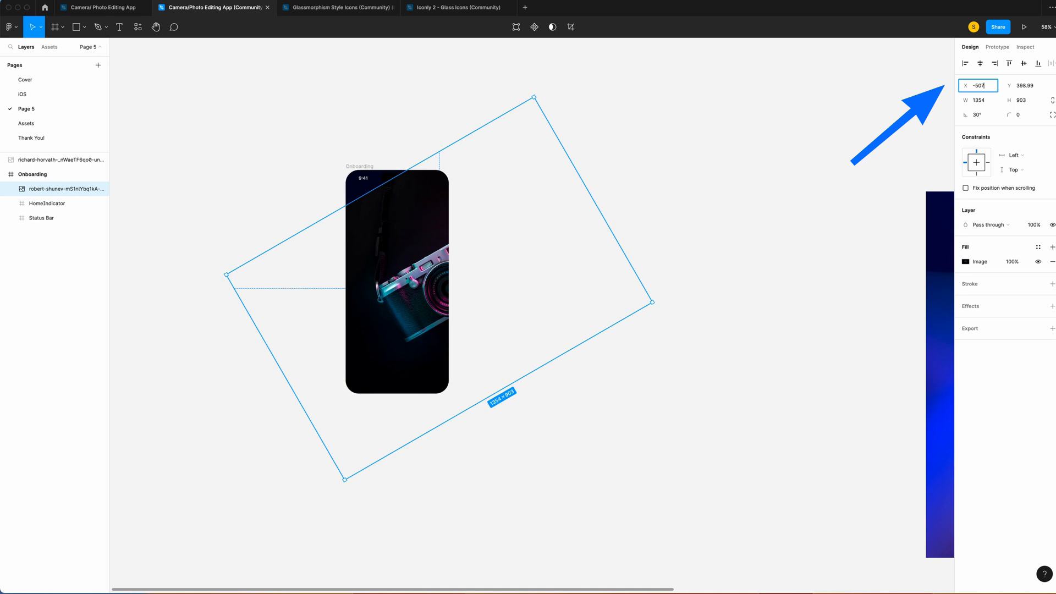
pyautogui.press('Return')
pyautogui.click(1037, 88)
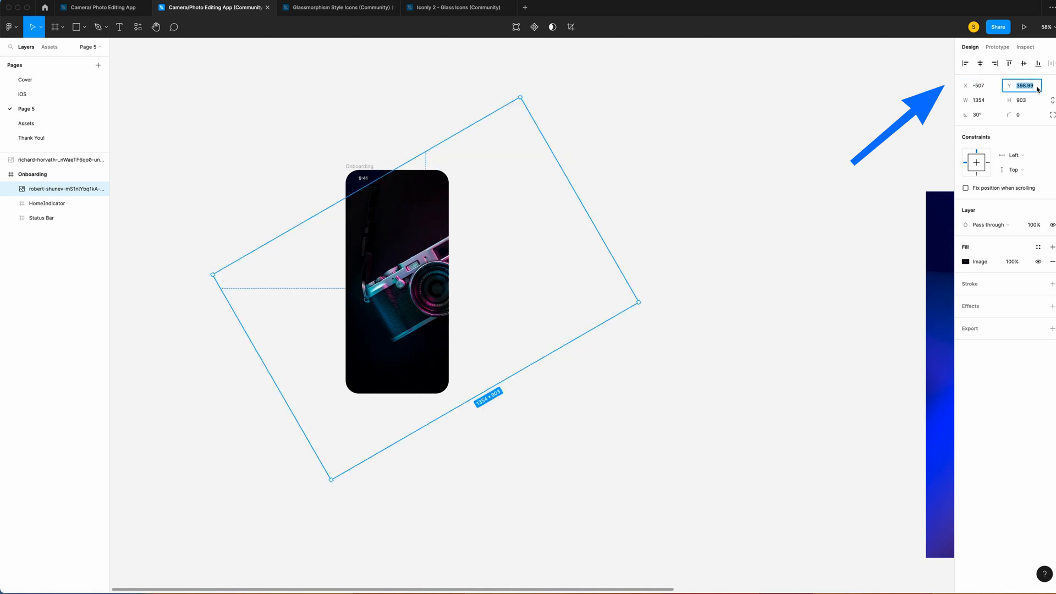
pyautogui.write('2')
pyautogui.press('Return')
# Step: Move the blue abstract image into the Onboarding frame so that it covers the camera photo
pyautogui.click(761, 129)
pyautogui.scroll(1, 753, 152)
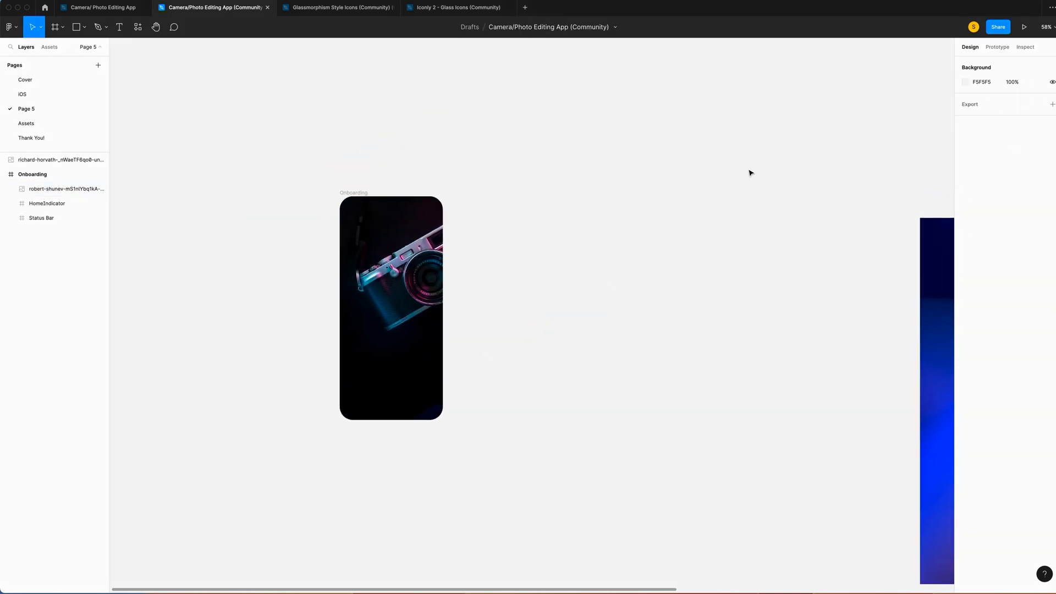
pyautogui.hscroll(5, 750, 172)
pyautogui.moveTo(826, 339); pyautogui.dragTo(126, 253)
pyautogui.hscroll(-4, 387, 294)
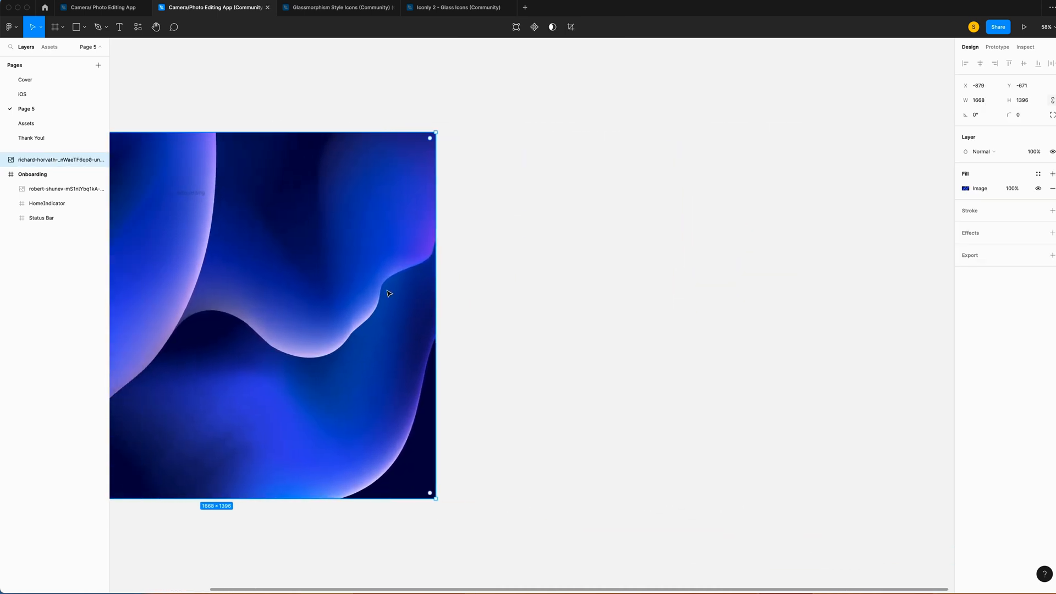
pyautogui.moveTo(255, 288); pyautogui.dragTo(397, 324)
# Step: Position the blue abstract image at X -133, Y -121 and set its layer blend mode to Color dodge
pyautogui.click(992, 88)
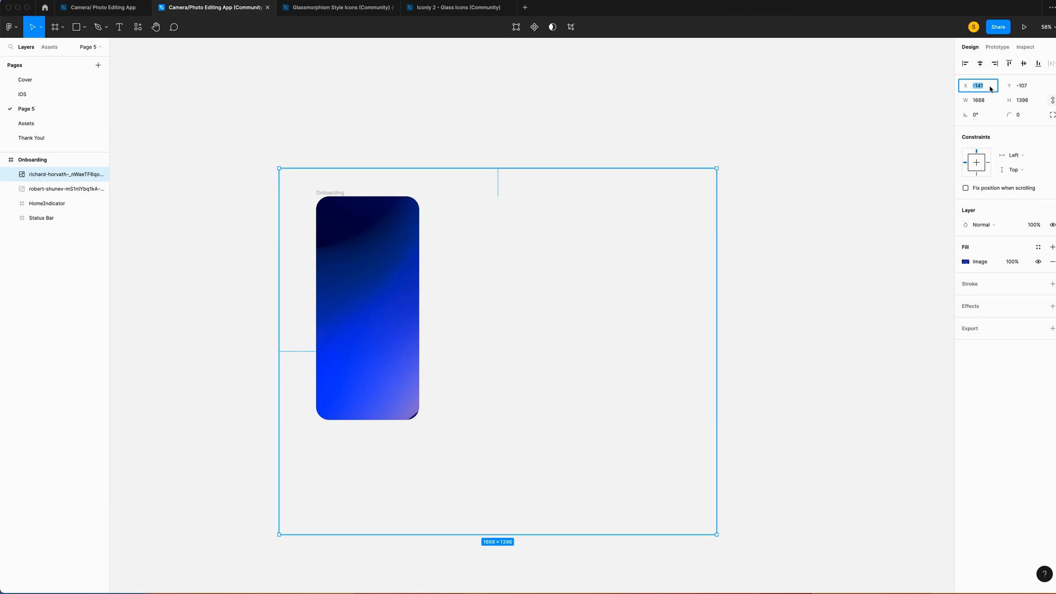
pyautogui.write('-')
pyautogui.press('Return')
pyautogui.click(1024, 86)
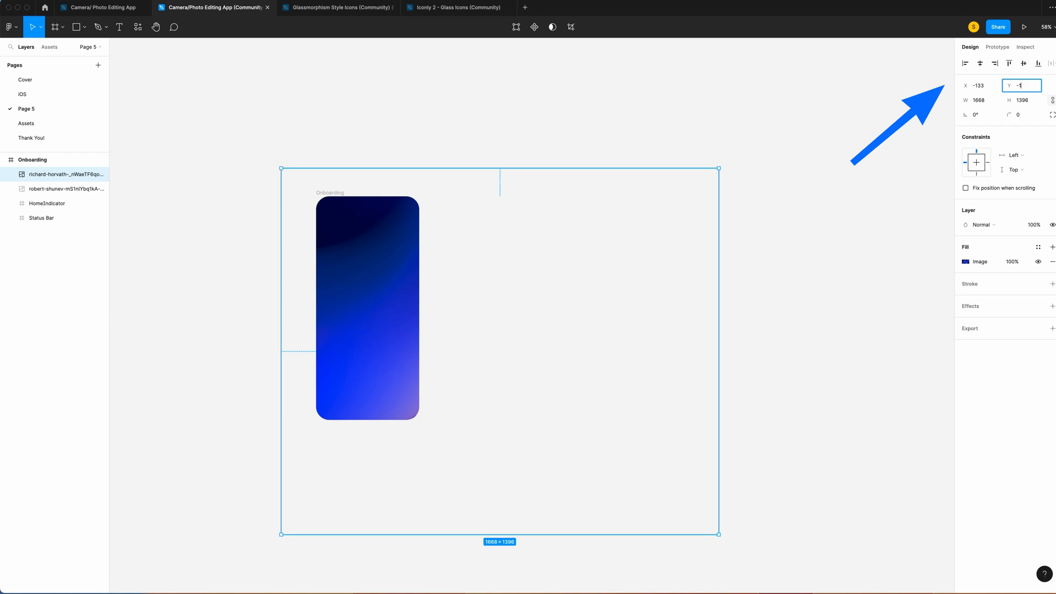
pyautogui.write('-121')
pyautogui.press('Return')
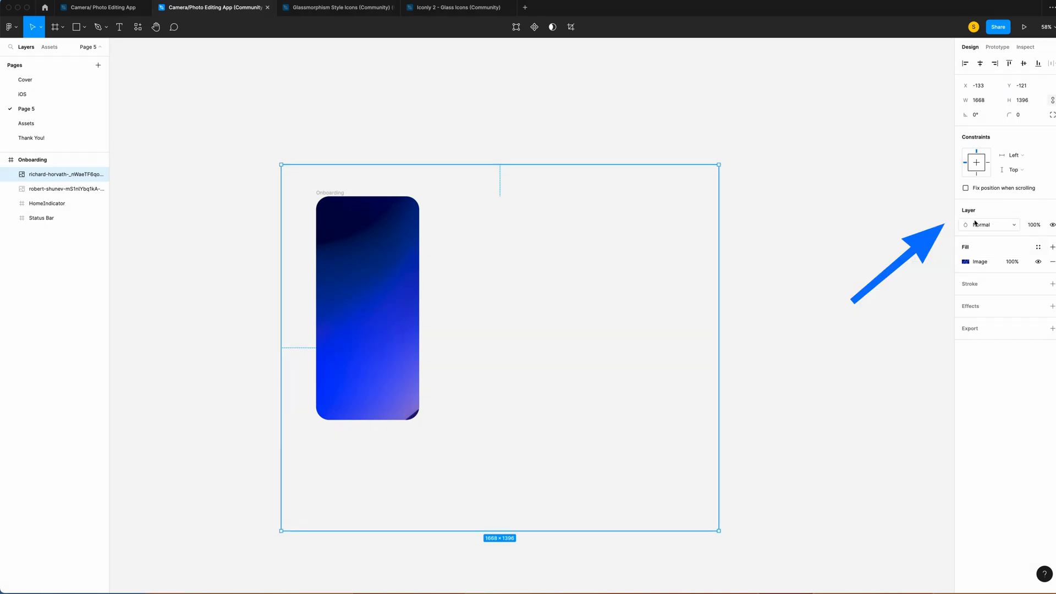
pyautogui.click(984, 226)
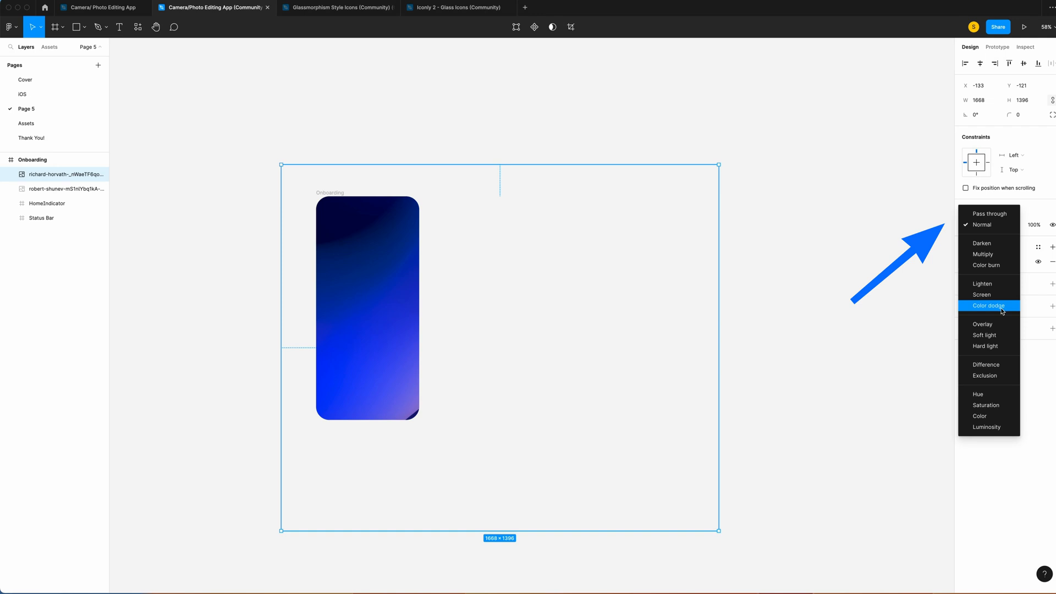
pyautogui.click(990, 307)
# Step: Draw a frame 393 wide across the lower part of the Onboarding screen, set its height to 334 and align it to the bottom
pyautogui.scroll(10, 590, 282)
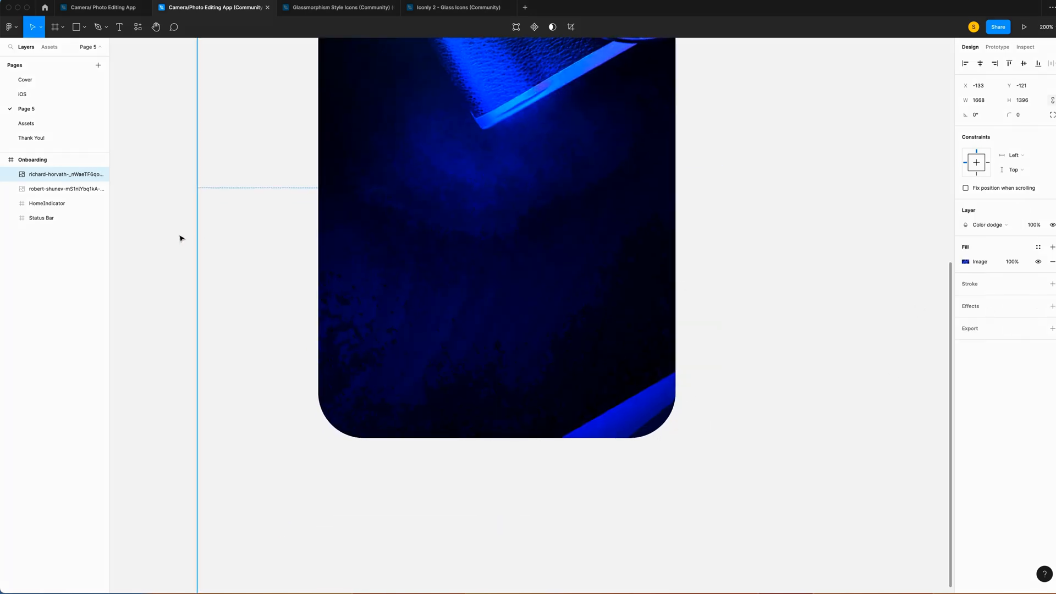
pyautogui.click(158, 240)
pyautogui.scroll(1, 159, 243)
pyautogui.press('f')
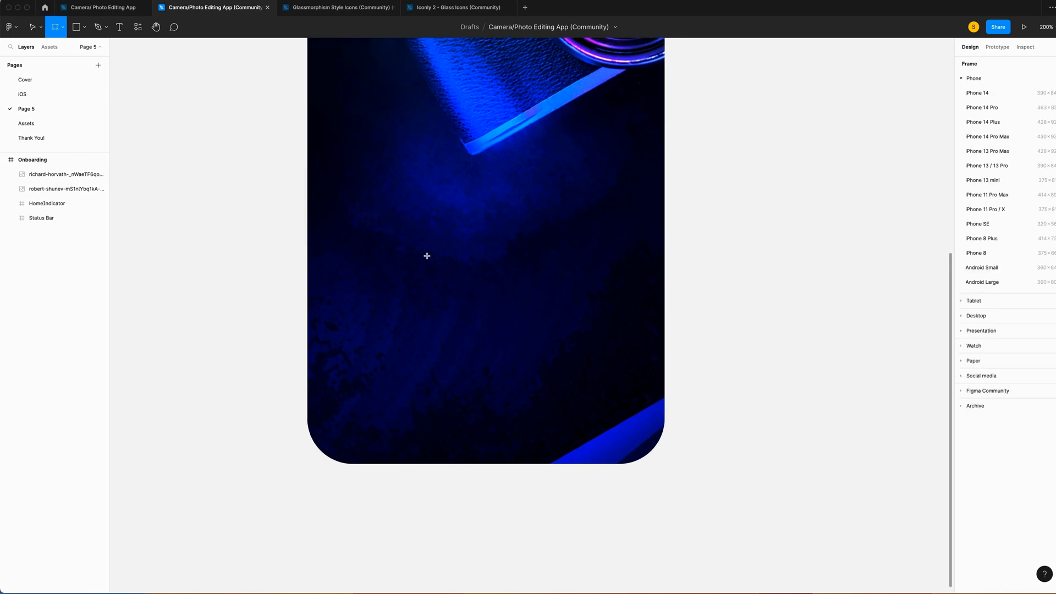
pyautogui.moveTo(306, 191); pyautogui.dragTo(663, 463)
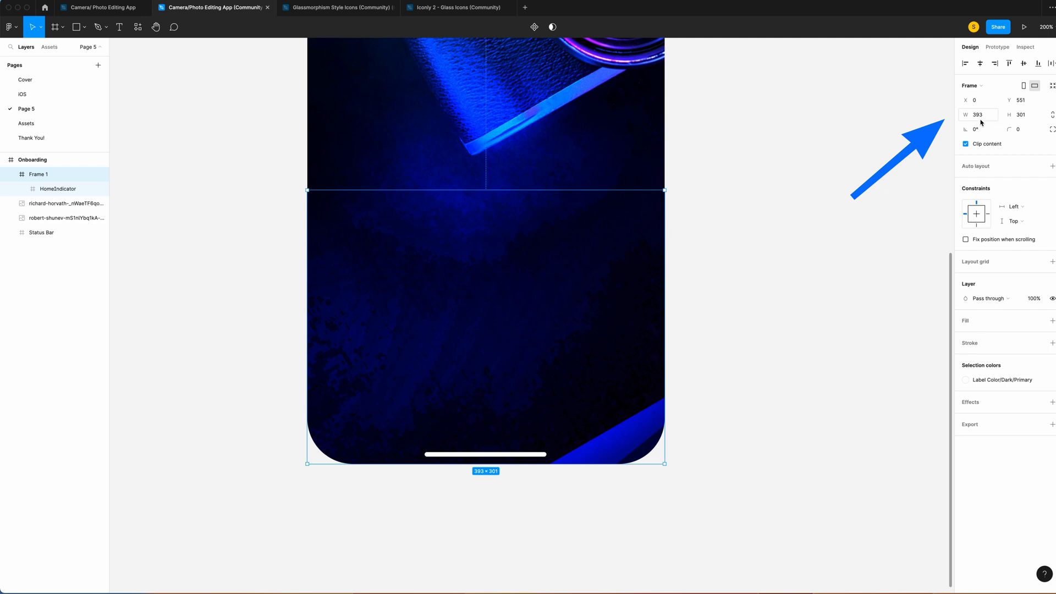
pyautogui.click(1027, 119)
pyautogui.write('334')
pyautogui.press('Return')
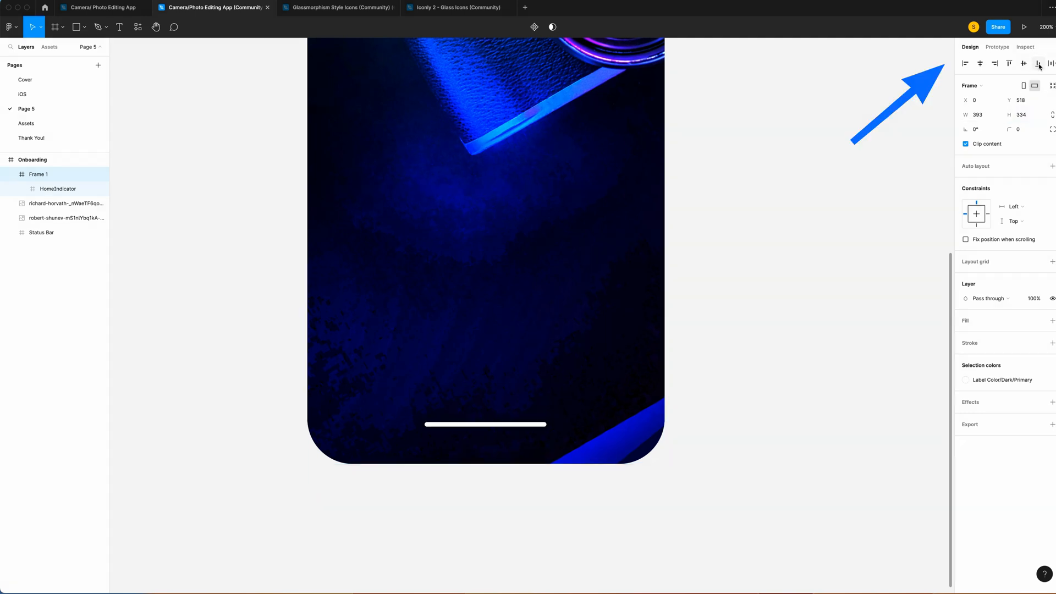
pyautogui.click(980, 64)
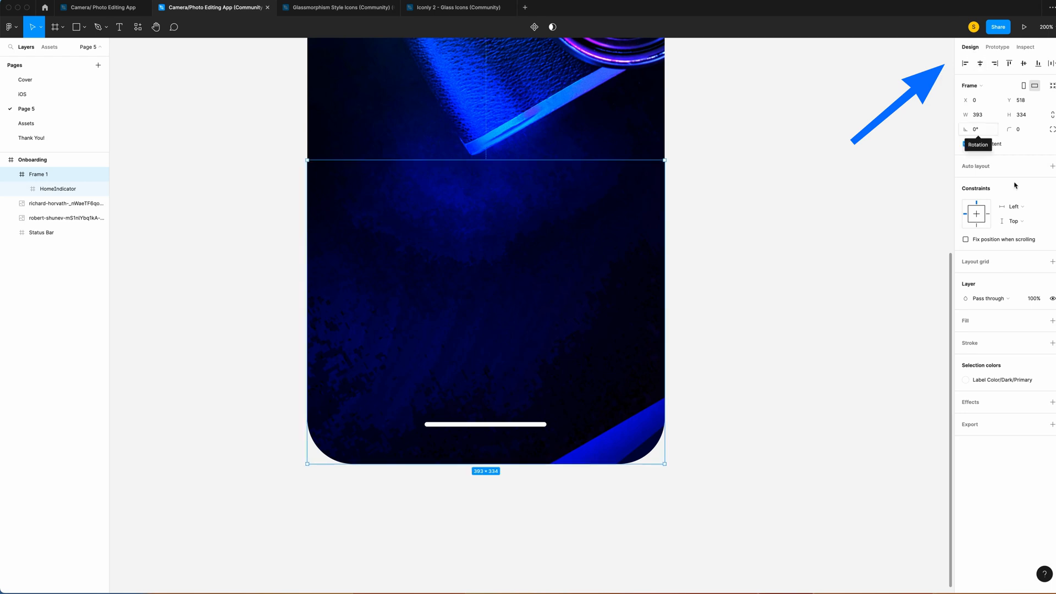
# Step: Give the new lower frame a linear gradient fill and set the bottom colour stop to 000210 at 100% opacity
pyautogui.click(1052, 321)
pyautogui.click(965, 335)
pyautogui.click(860, 323)
pyautogui.click(867, 345)
pyautogui.click(912, 512)
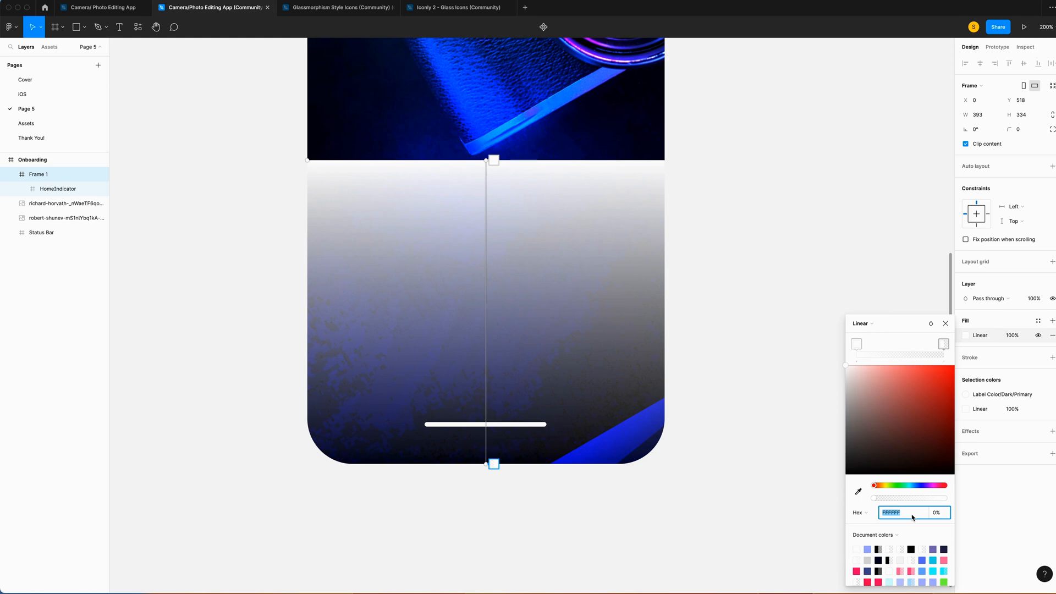
pyautogui.write('000210')
pyautogui.press('Return')
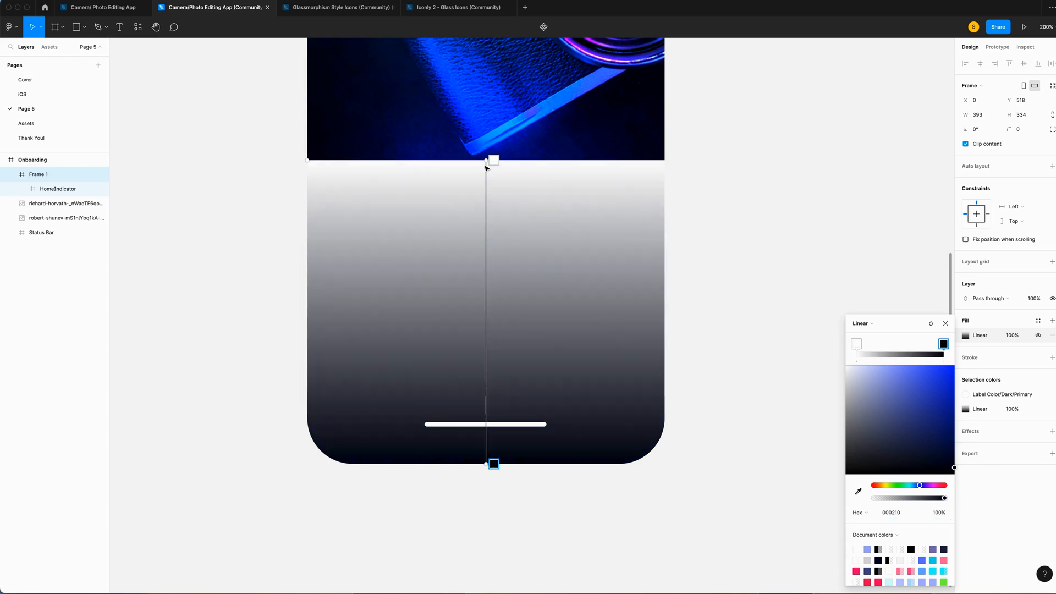
# Step: Set the gradient's top colour stop to 000210 at 0% opacity
pyautogui.click(909, 516)
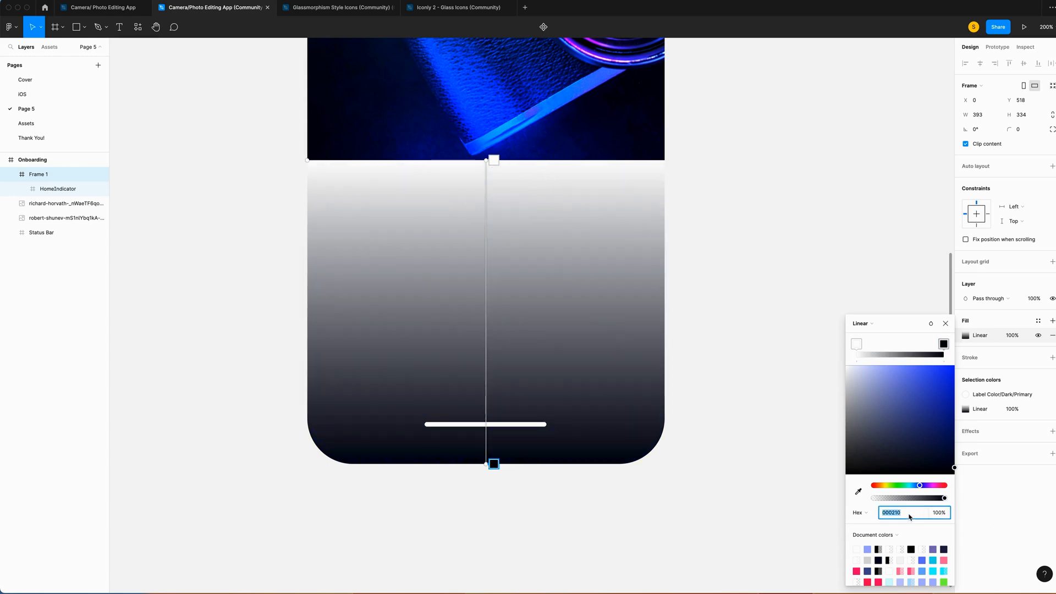
pyautogui.click(494, 160)
pyautogui.click(908, 514)
pyautogui.click(945, 515)
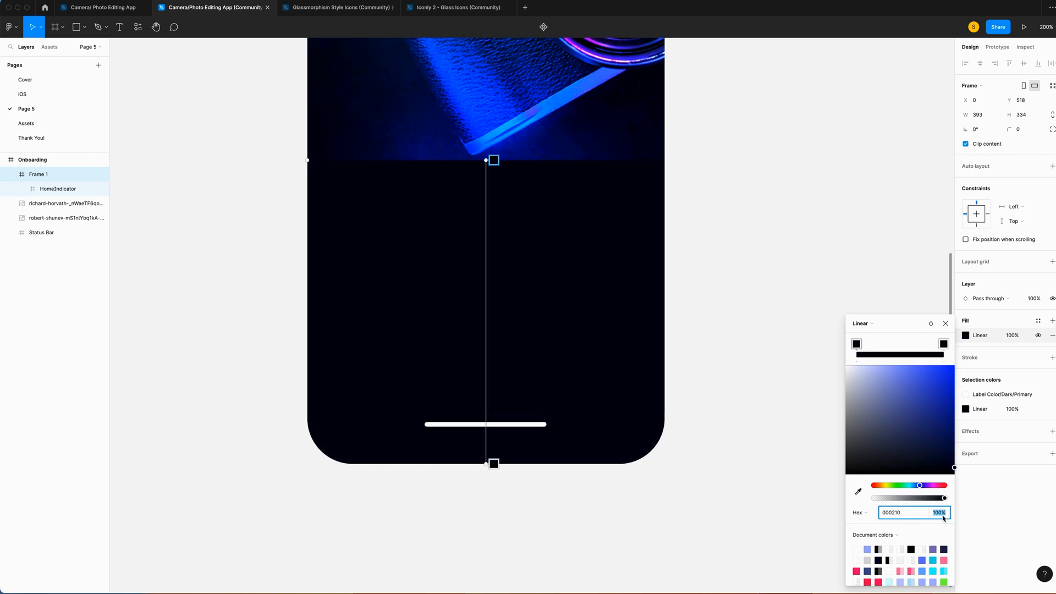
pyautogui.write('0')
pyautogui.press('Return')
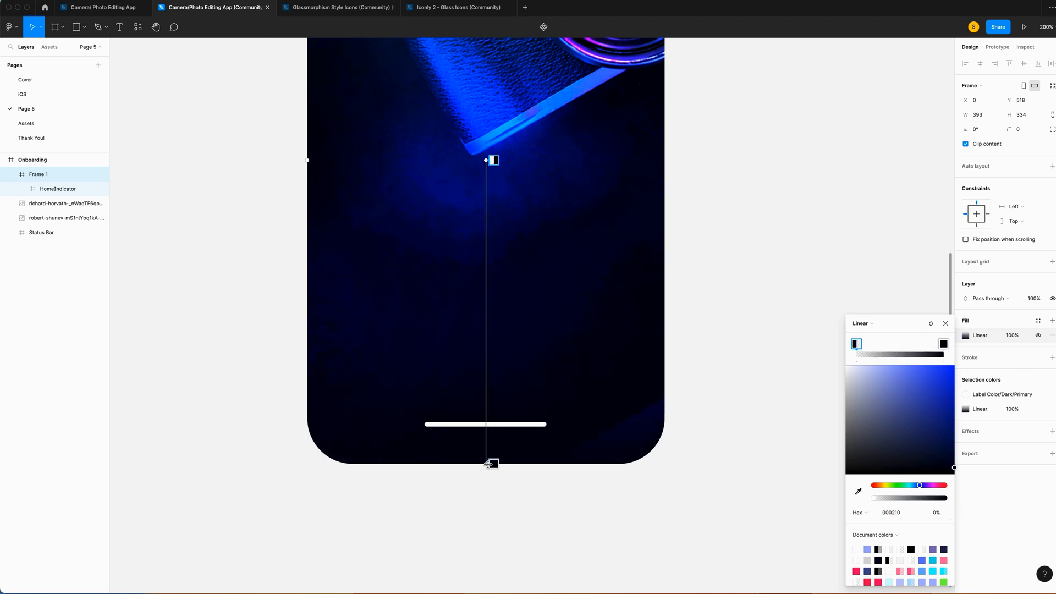
# Step: Shorten the lower frame's gradient so its bottom end sits just above the home indicator, and close the colour picker
pyautogui.moveTo(488, 464); pyautogui.dragTo(493, 387)
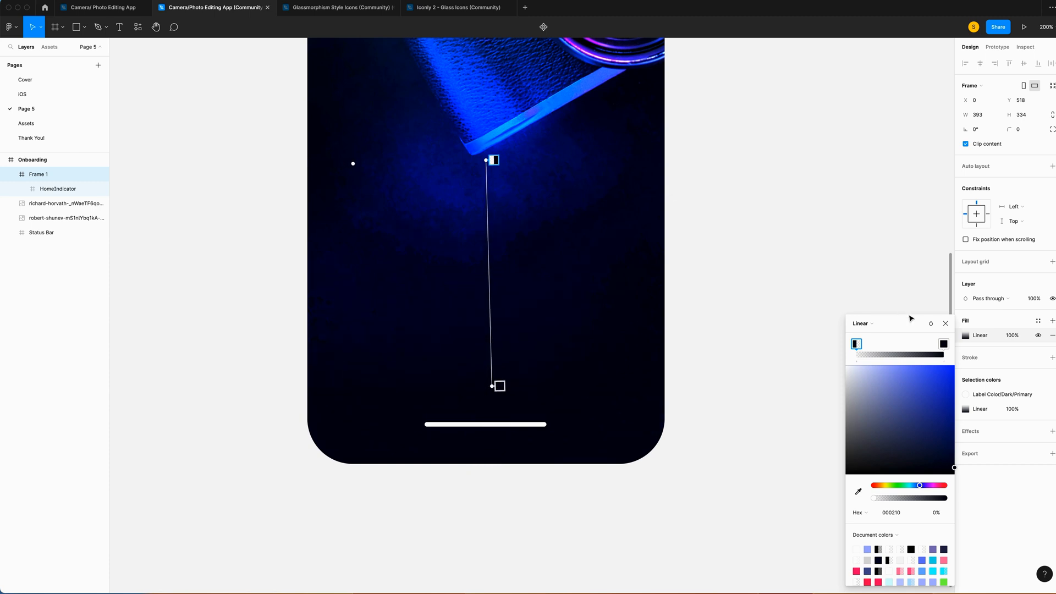
pyautogui.click(830, 309)
pyautogui.scroll(2, 830, 308)
pyautogui.click(338, 403)
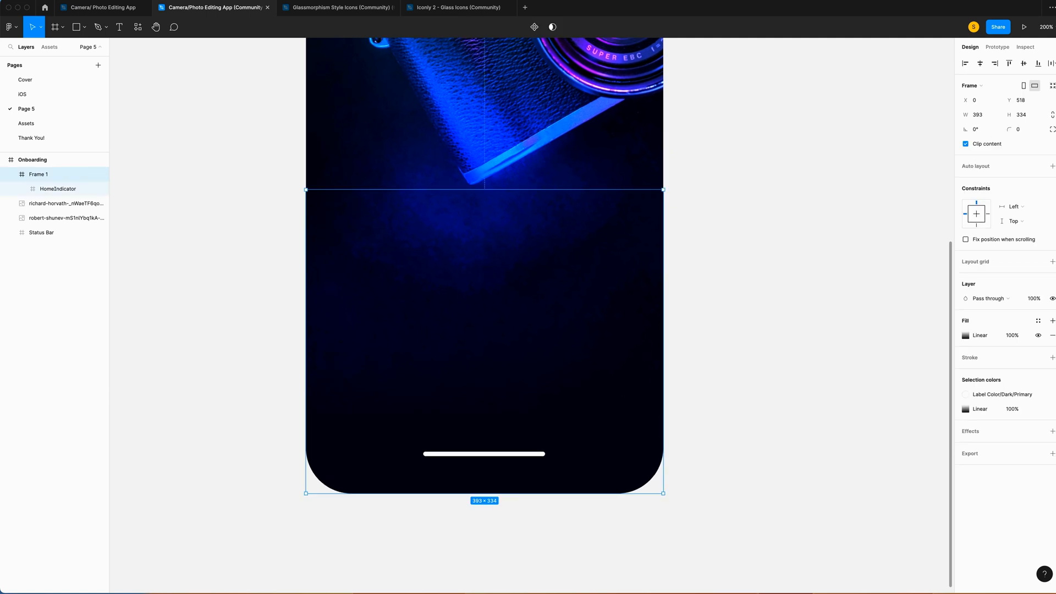
# Step: Add a text box about 262 by 175 in the lower frame with the font Noto Sans Bold at size 40
pyautogui.click(978, 247)
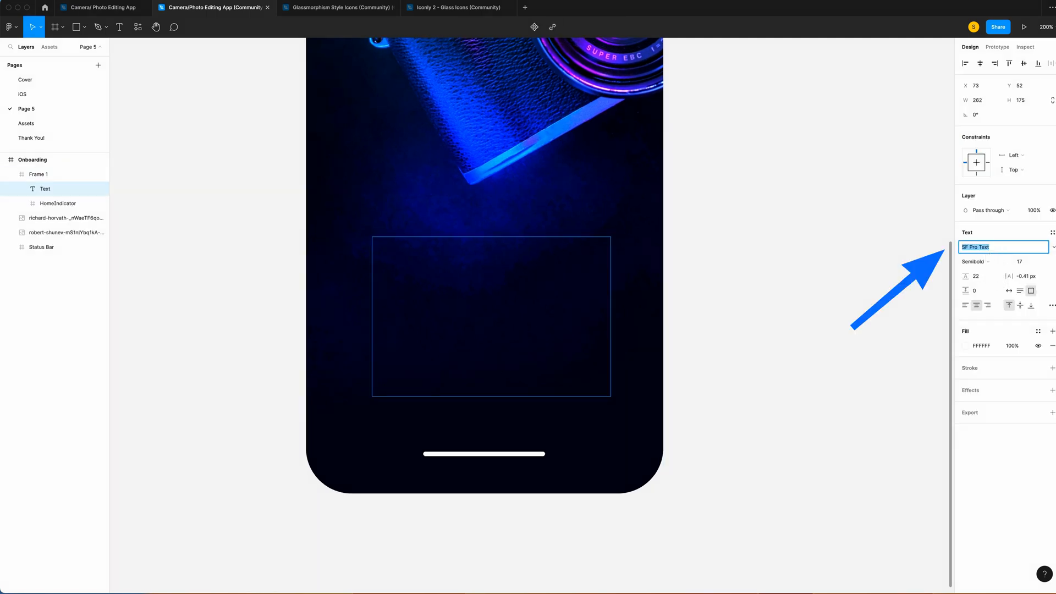
pyautogui.write('Noto Sans')
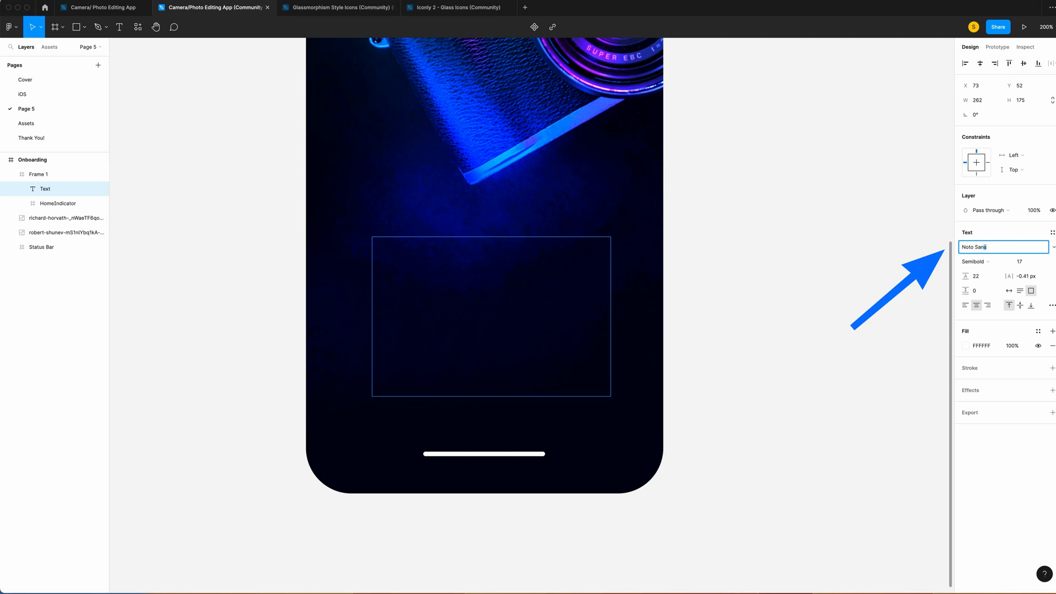
pyautogui.press('Return')
pyautogui.click(1030, 263)
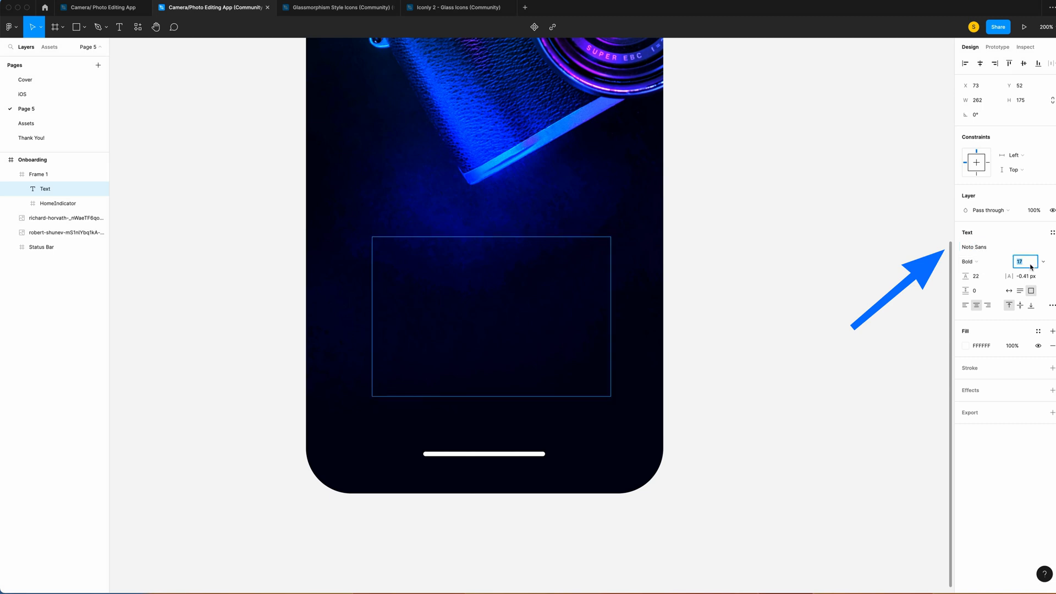
pyautogui.press('Return')
# Step: Enter the headline "Edit Photos and Videos Like a Pro in Just One Click" in the text box
pyautogui.write('Edit ')
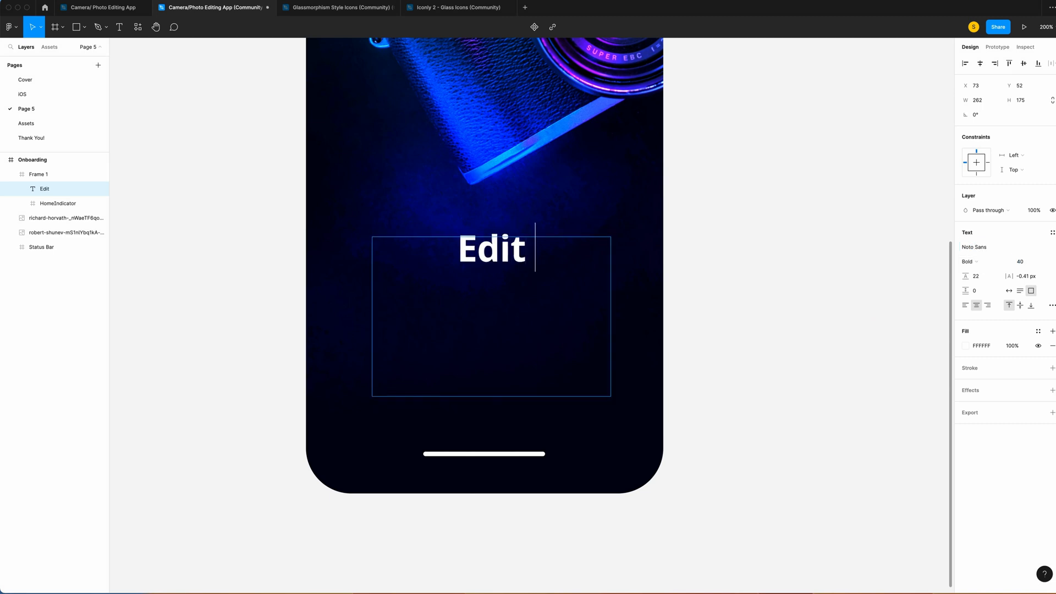
pyautogui.write('Photos and Videos')
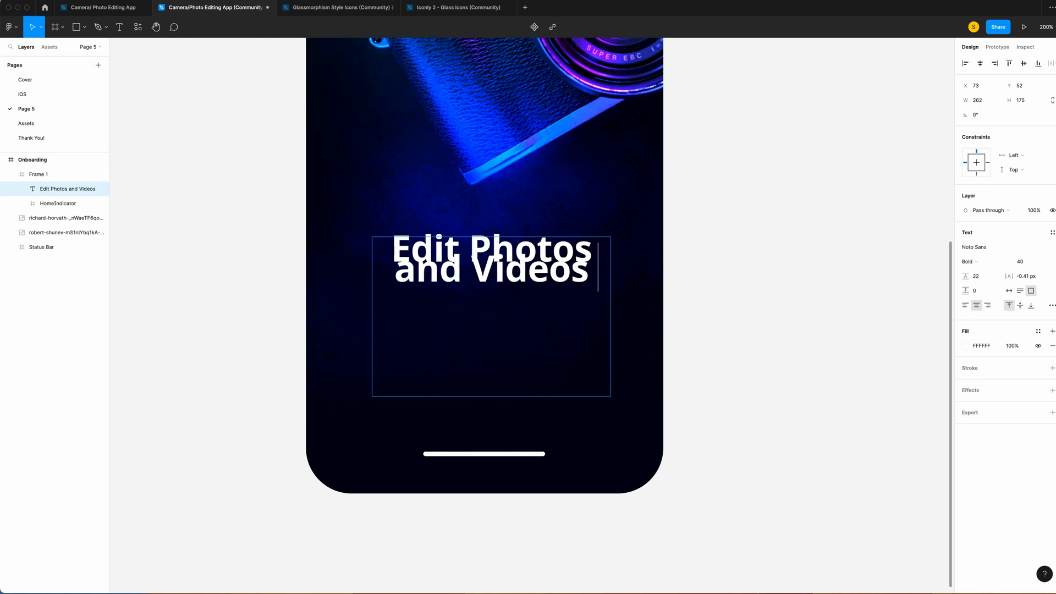
pyautogui.write(' Like a Pro in Just One Click')
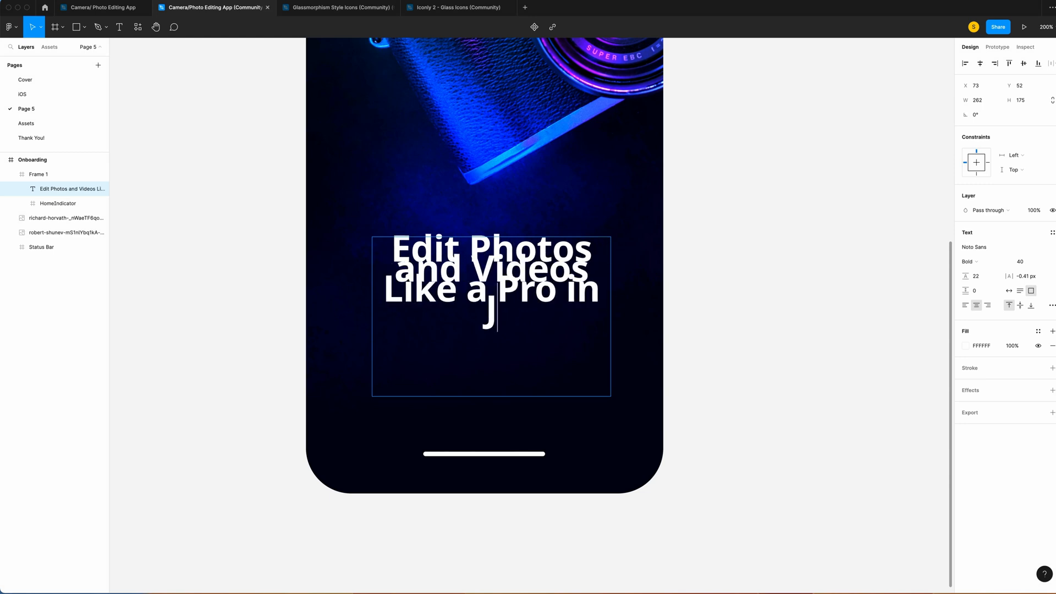
# Step: Set the whole headline's line height to Auto and left-align its text
pyautogui.press('super+a')
pyautogui.click(983, 280)
pyautogui.write('aut')
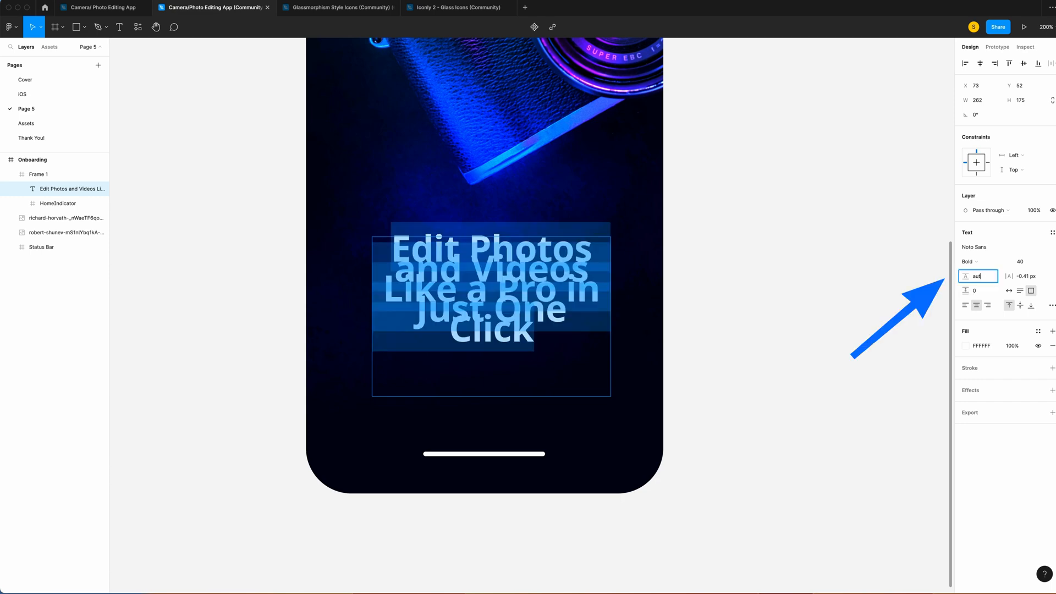
pyautogui.press('Return')
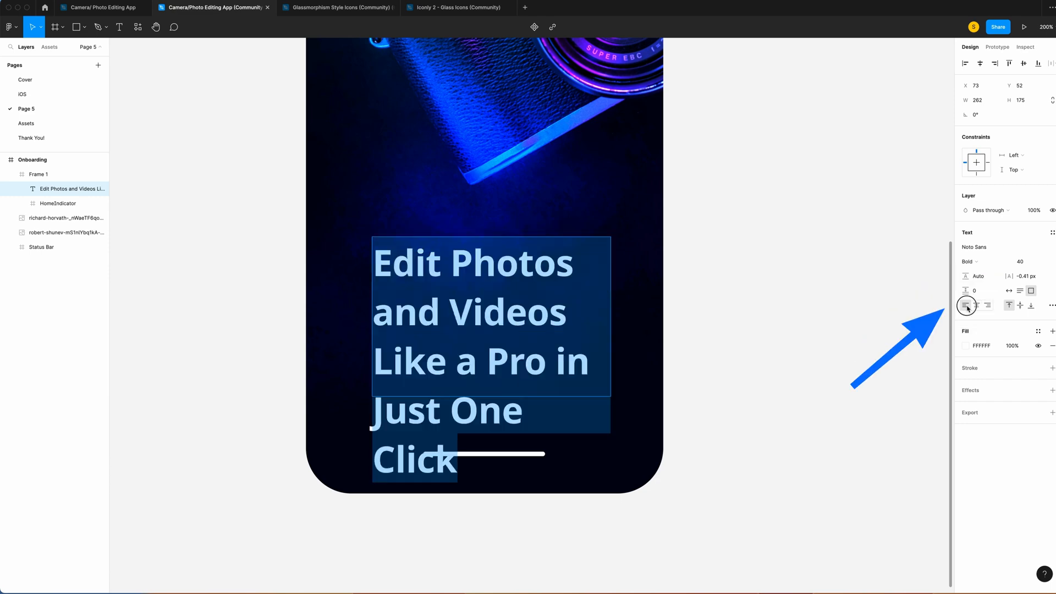
# Step: Set the headline to auto height, widen it to 342 so it wraps on three lines, and centre it horizontally in the frame
pyautogui.click(1021, 291)
pyautogui.moveTo(610, 349); pyautogui.dragTo(683, 339)
pyautogui.click(980, 63)
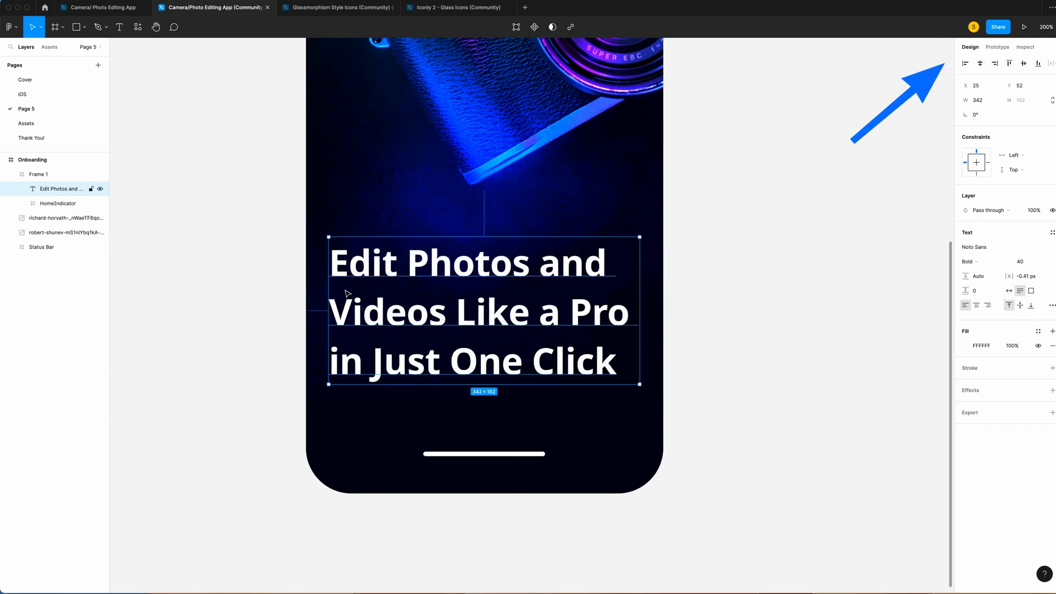
# Step: Align the home indicator to the bottom of the lower frame
pyautogui.click(44, 206)
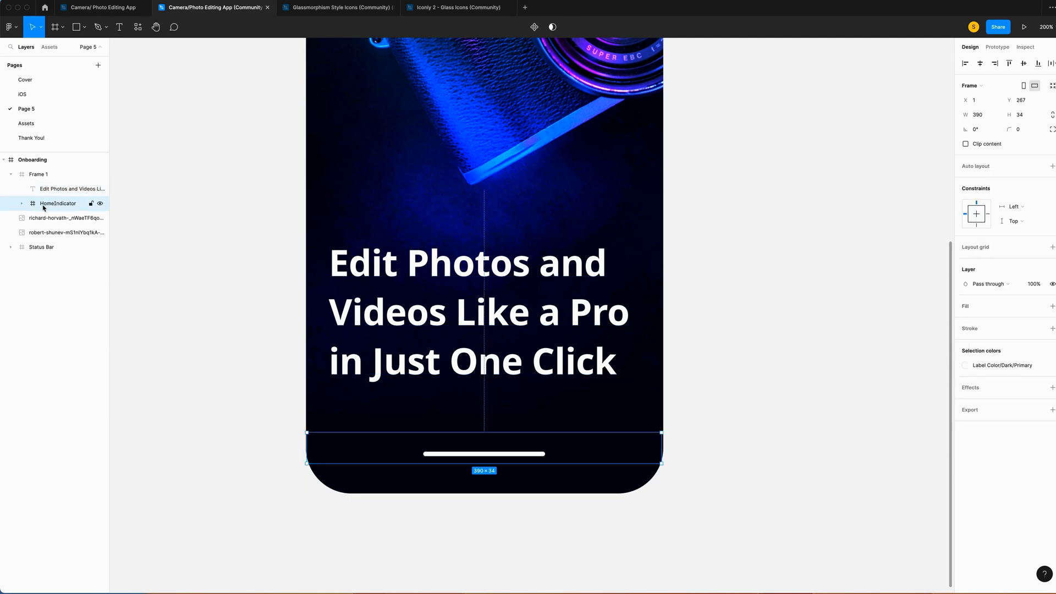
pyautogui.click(1038, 63)
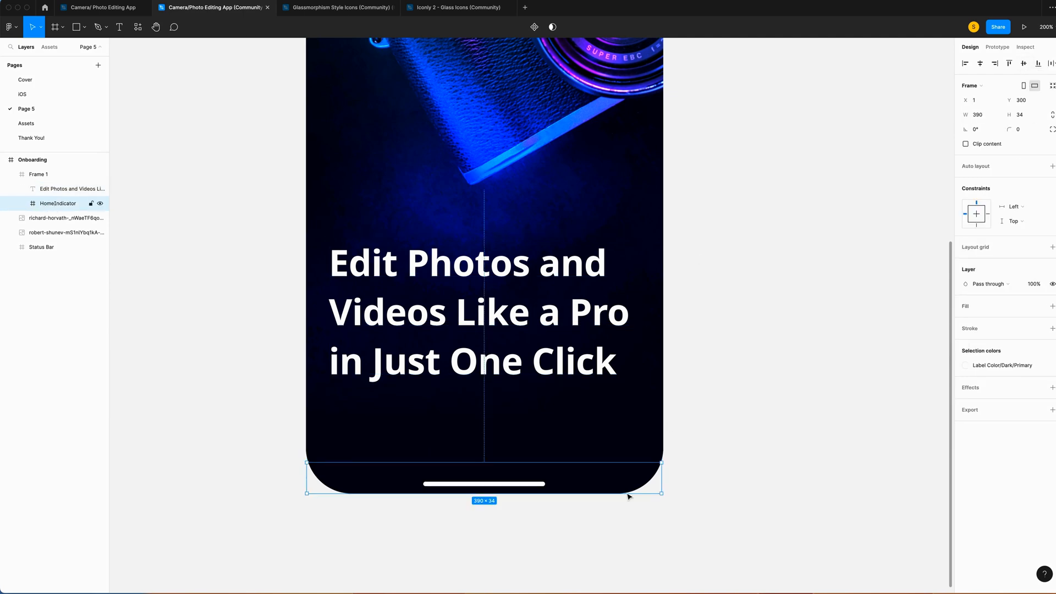
# Step: Move the headline up to Y 30, checking its spacing to the home indicator
pyautogui.click(516, 341)
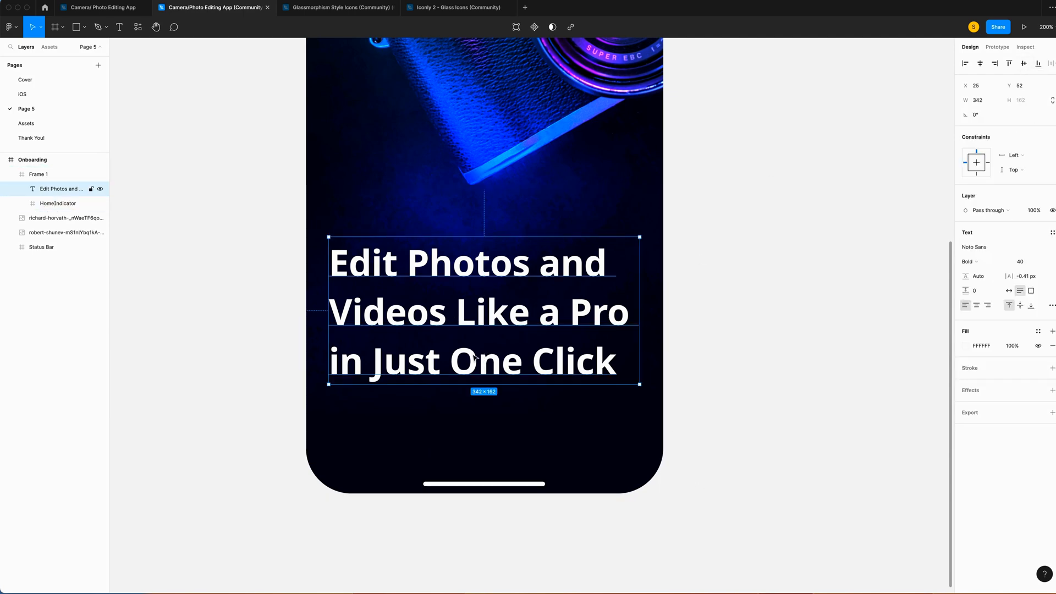
pyautogui.press('alt')
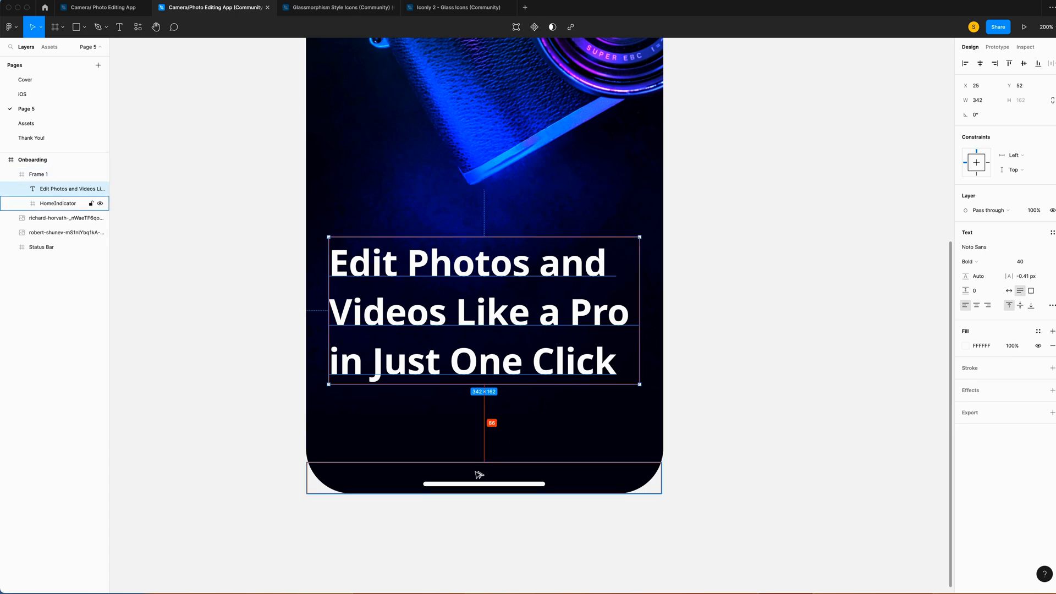
pyautogui.hotkey('shift', 'Up')
pyautogui.press('Up')
pyautogui.press('Up')
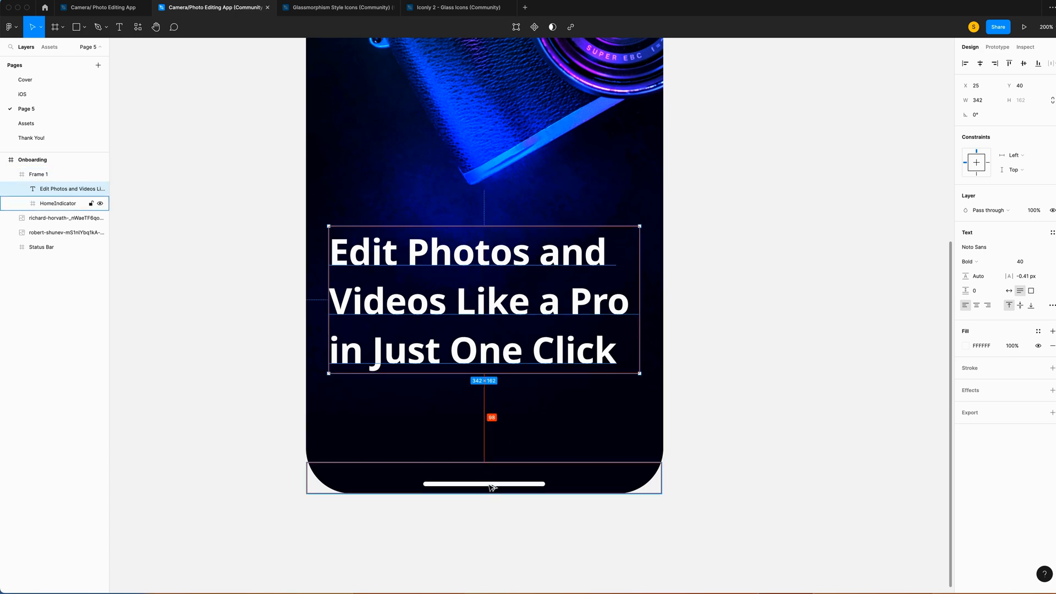
pyautogui.hotkey('shift', 'Up')
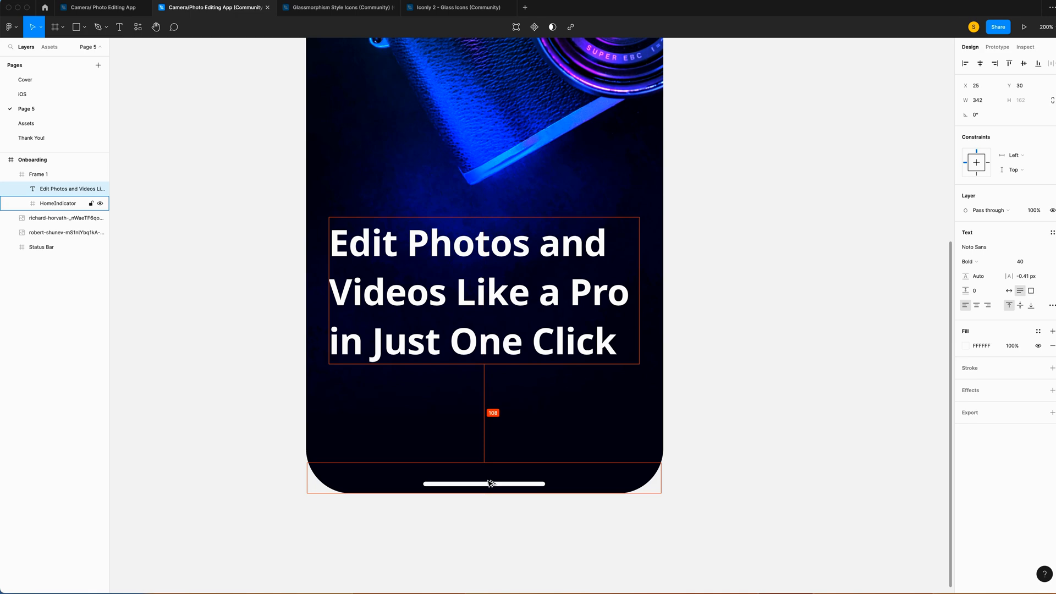
pyautogui.click(772, 379)
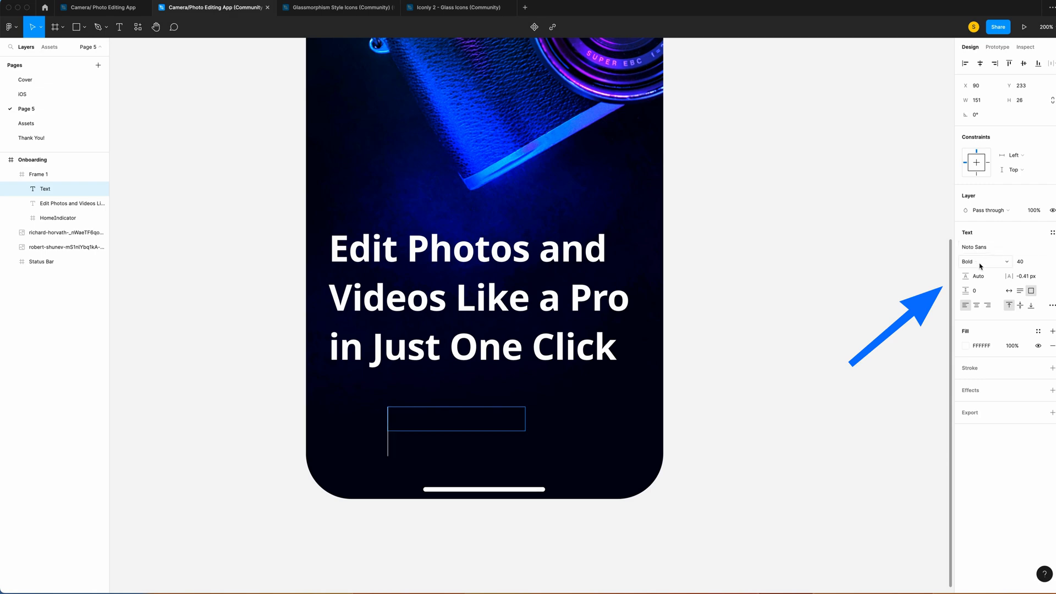
# Step: Add the label "Try it now" below the headline in Noto Sans Bold 15, with auto width and uppercase letter case
pyautogui.click(1029, 263)
pyautogui.press('Return')
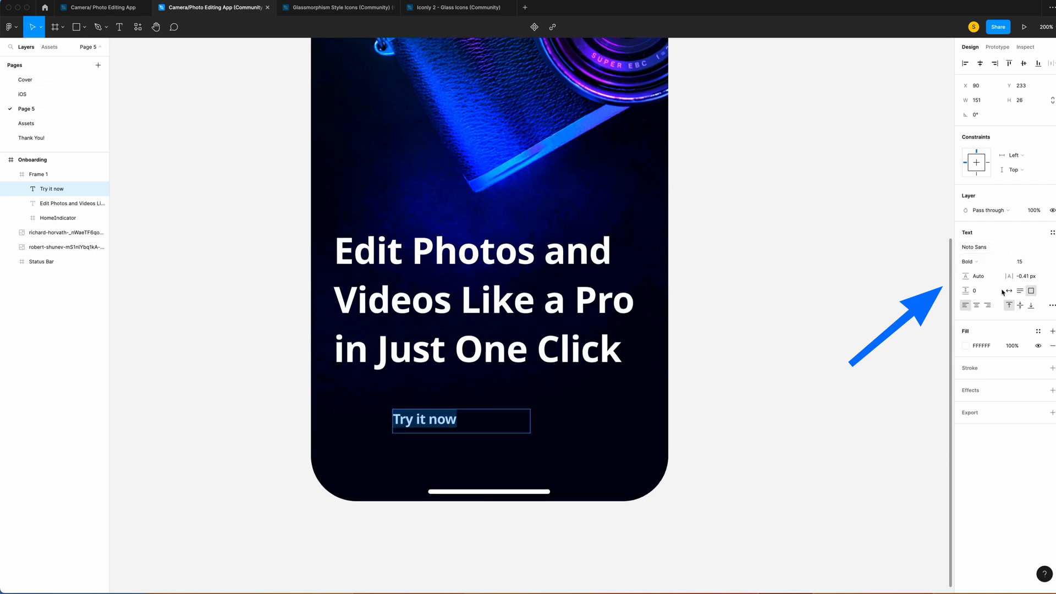
pyautogui.click(1010, 292)
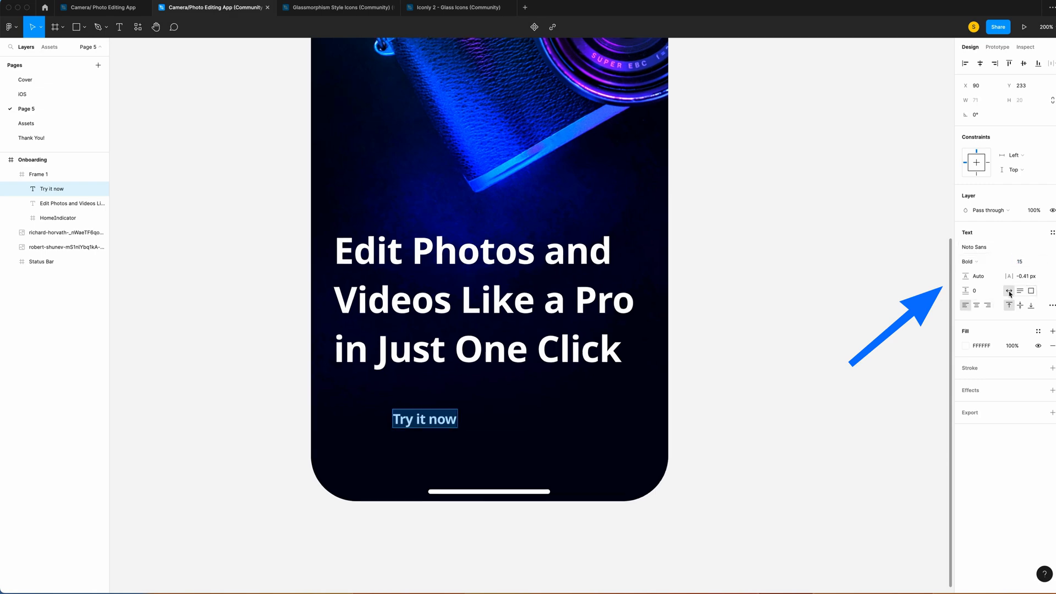
pyautogui.click(1051, 305)
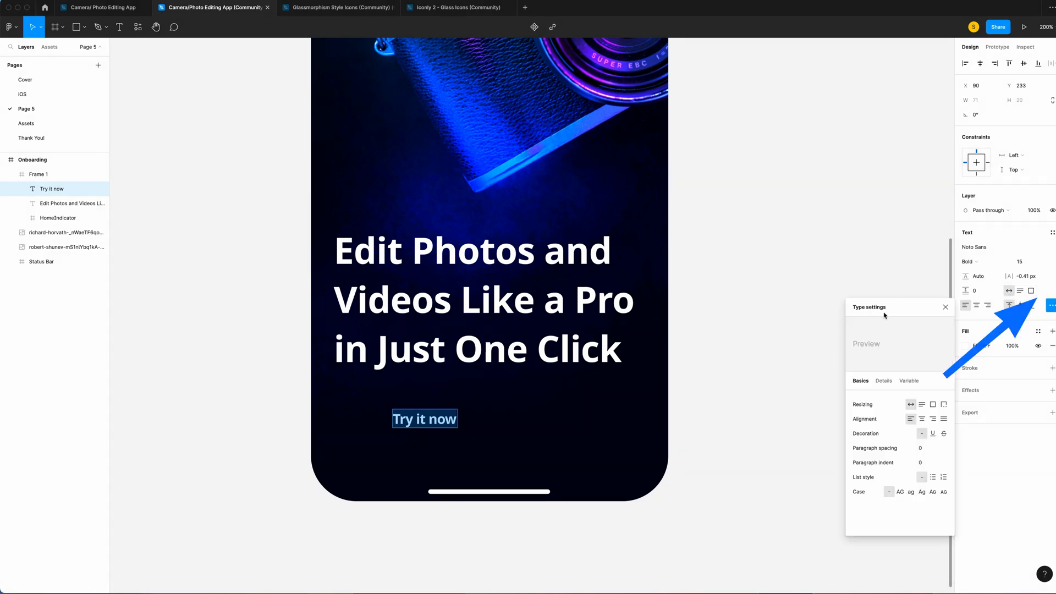
pyautogui.click(900, 491)
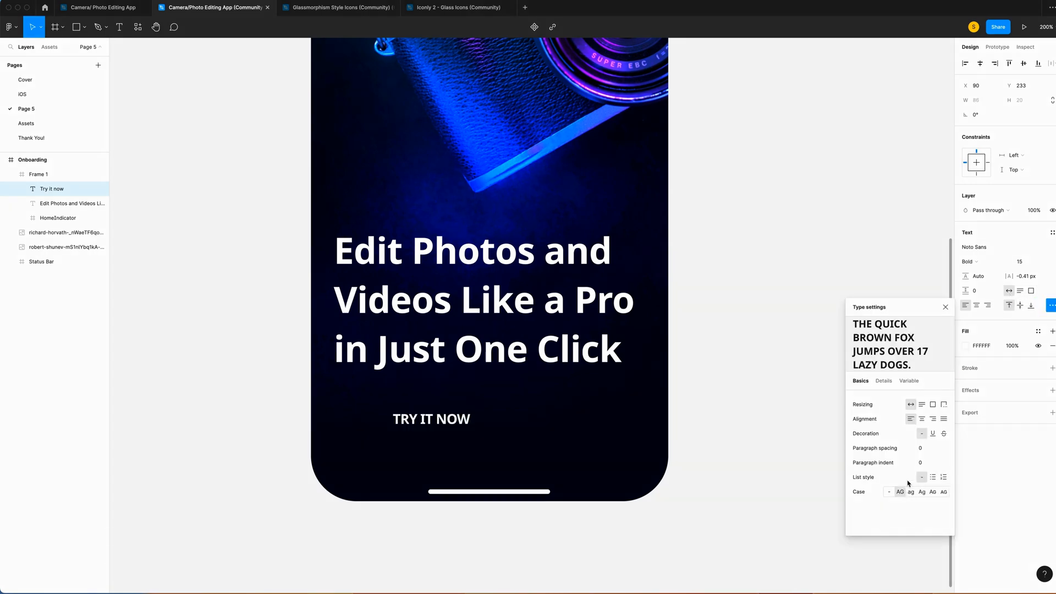
# Step: Wrap the TRY IT NOW label in an auto layout frame with fixed width and fixed height
pyautogui.hotkey('shift', 'a')
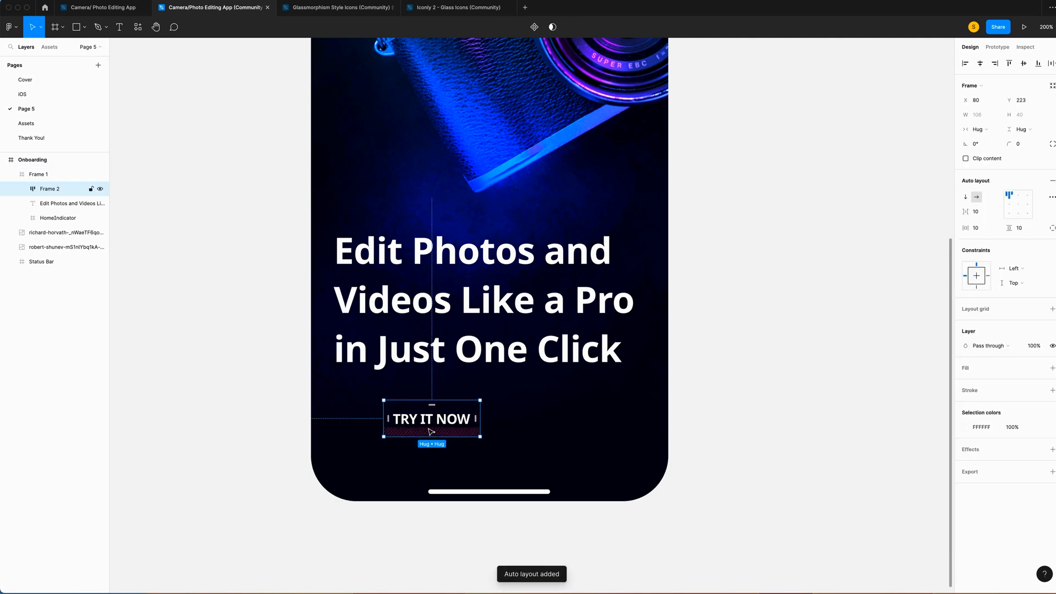
pyautogui.click(978, 129)
pyautogui.click(988, 119)
pyautogui.click(1020, 131)
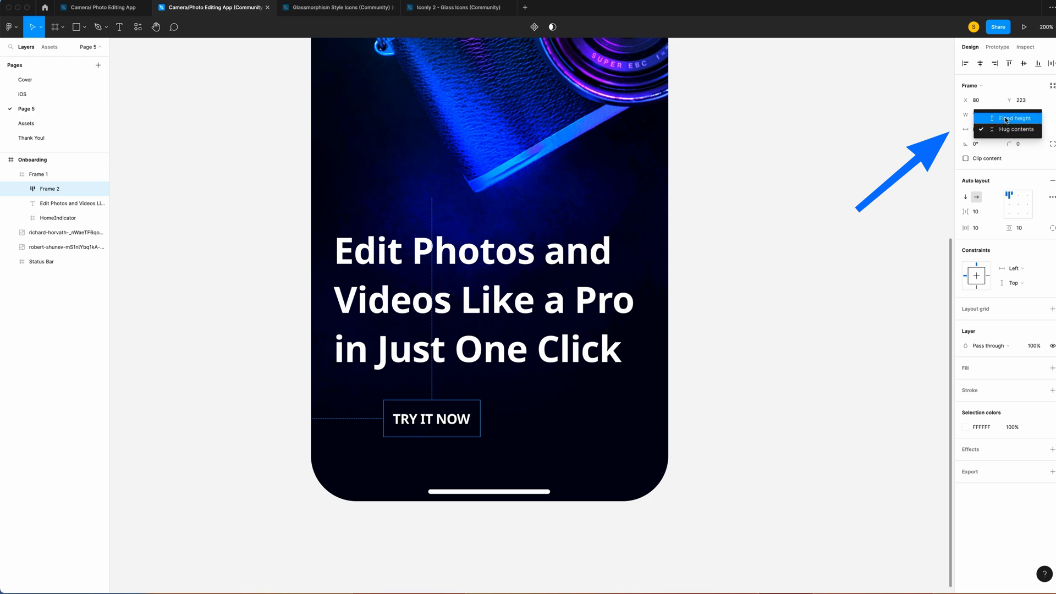
pyautogui.click(1007, 119)
# Step: Set the button frame's size to 200 by 44 and centre its label inside it
pyautogui.click(987, 116)
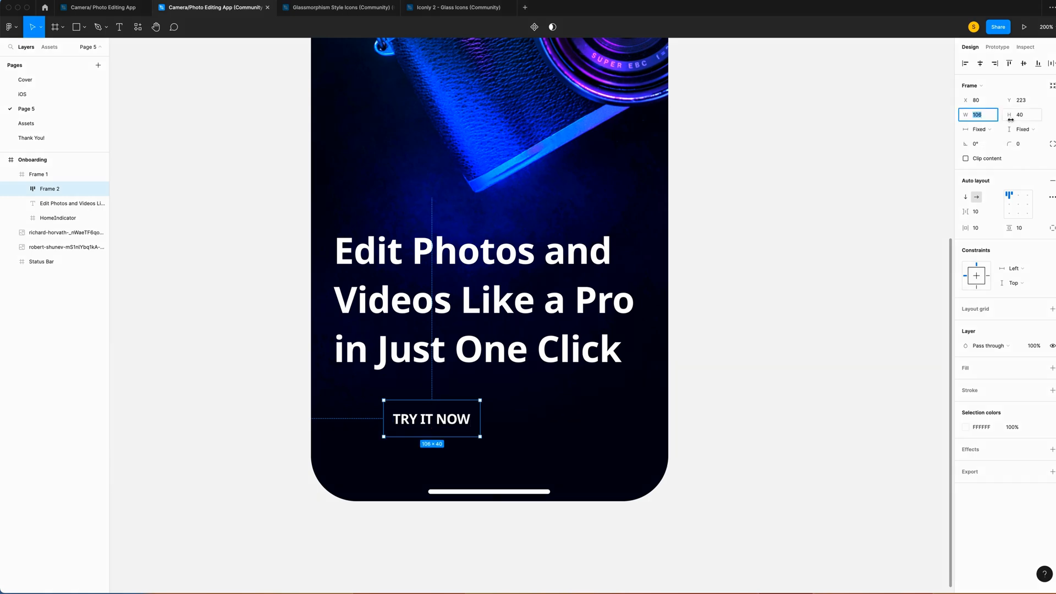
pyautogui.write('200')
pyautogui.press('Tab')
pyautogui.write('44')
pyautogui.press('Return')
pyautogui.click(1018, 204)
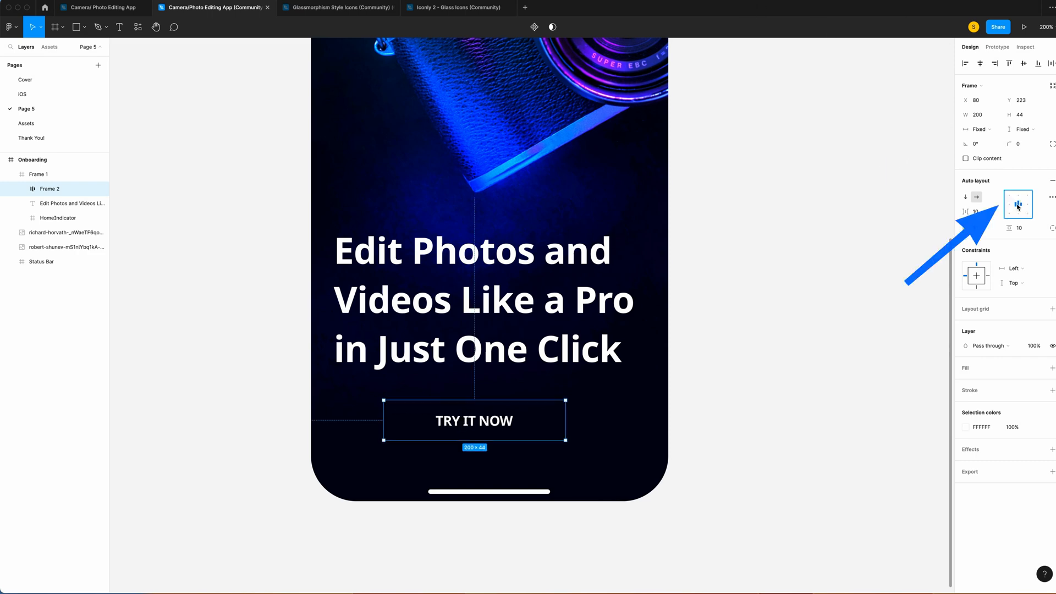
# Step: Set the button frame's corner radius to 30
pyautogui.click(1020, 145)
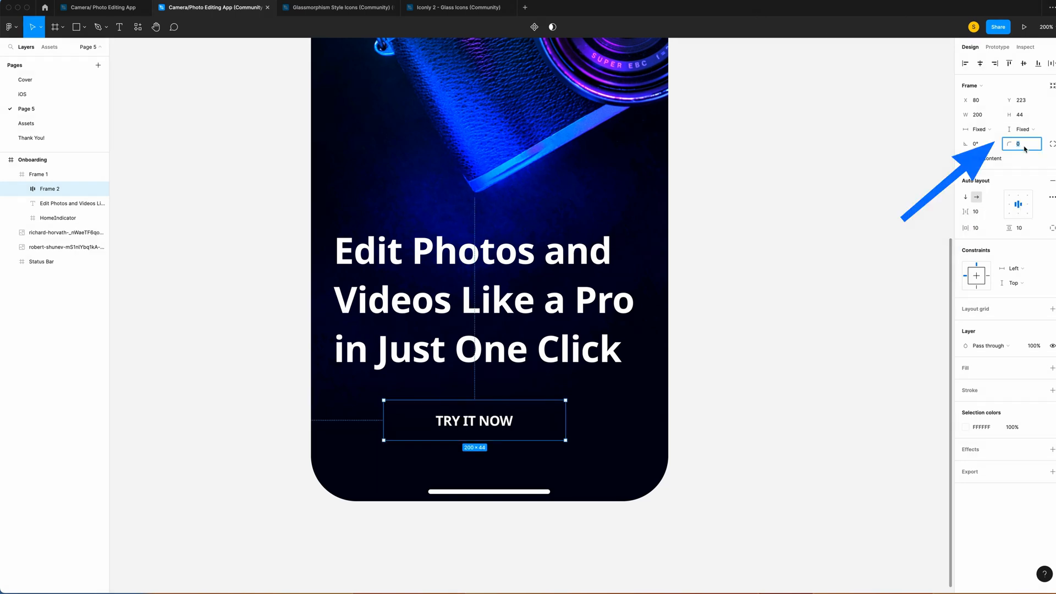
pyautogui.write('30')
pyautogui.press('Return')
# Step: Give the button a linear gradient fill and set the top colour stop to 6573ED
pyautogui.click(1052, 368)
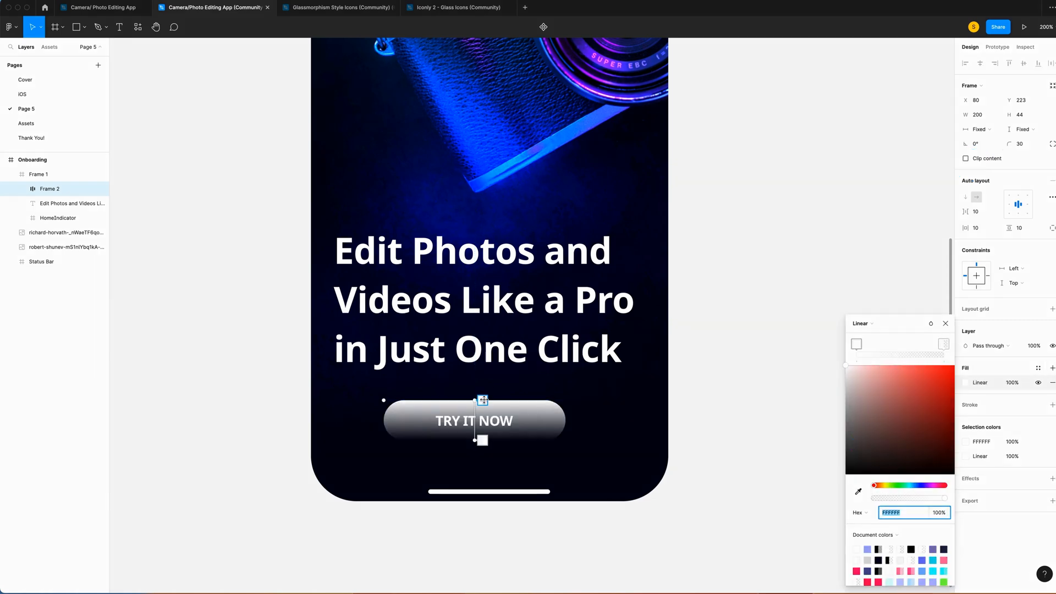
pyautogui.click(483, 401)
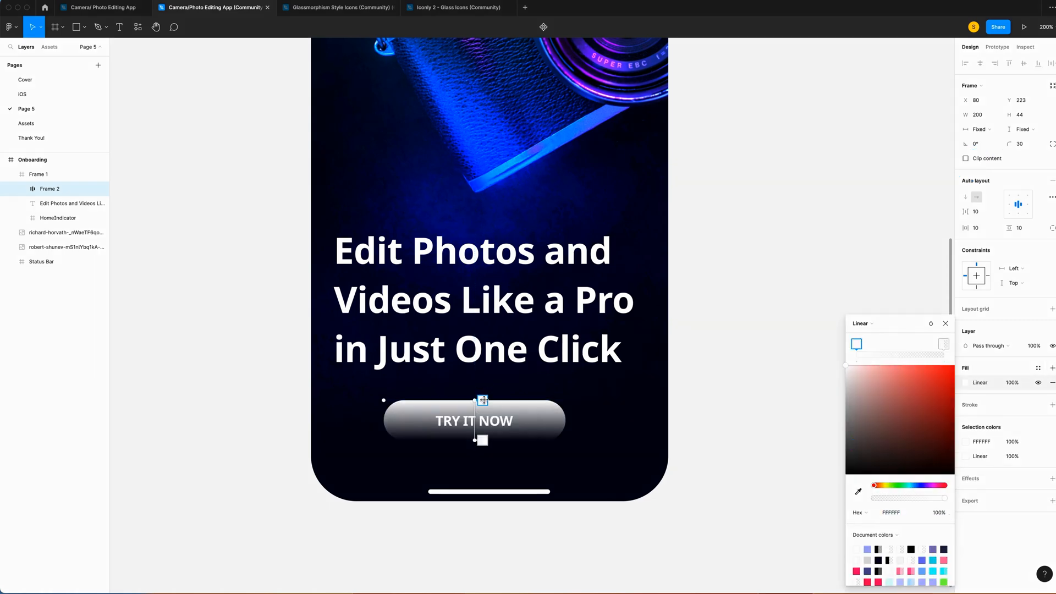
pyautogui.click(896, 512)
pyautogui.write('6')
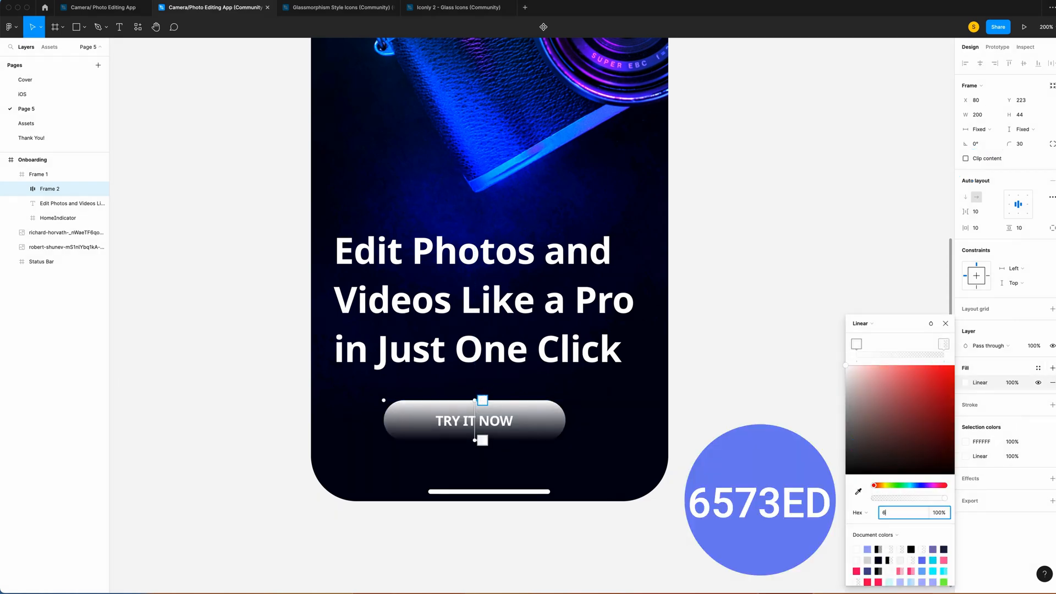
pyautogui.write('573ED')
pyautogui.press('Return')
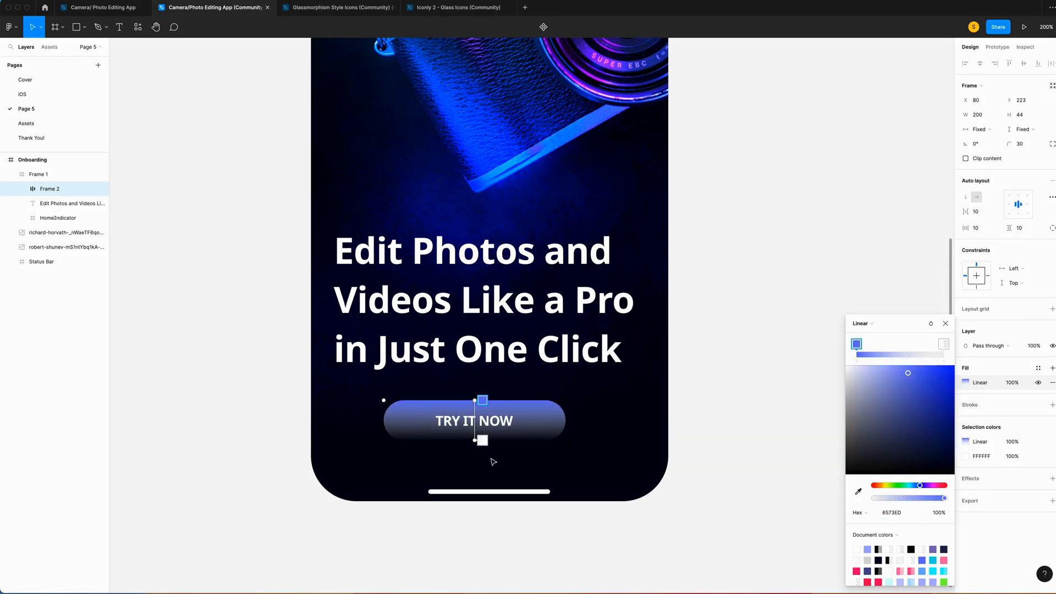
# Step: Set the button gradient's bottom colour stop to 14D2E6 at 100% opacity
pyautogui.click(482, 440)
pyautogui.click(910, 514)
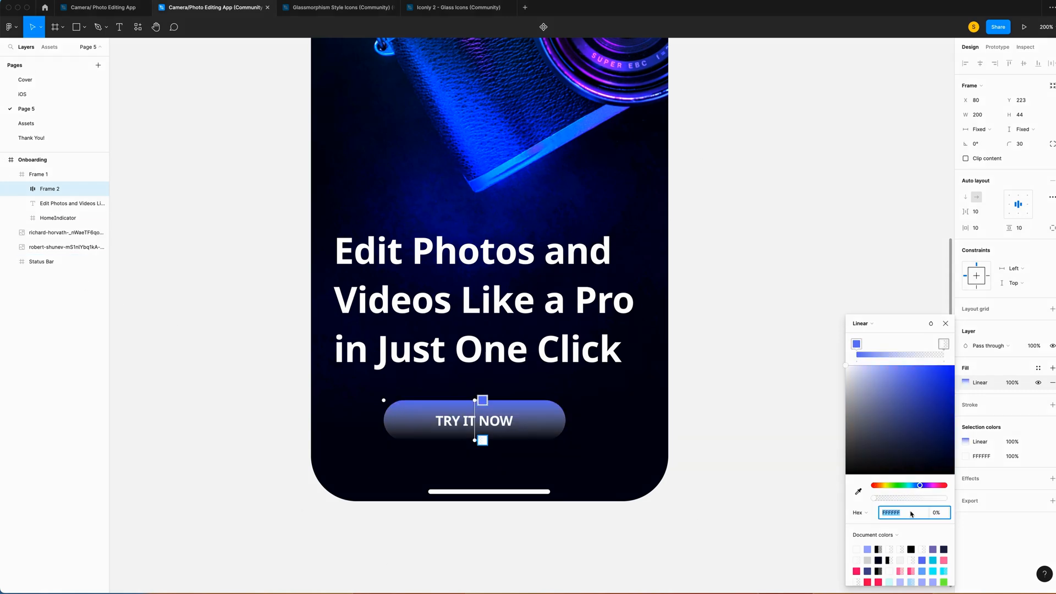
pyautogui.write('1')
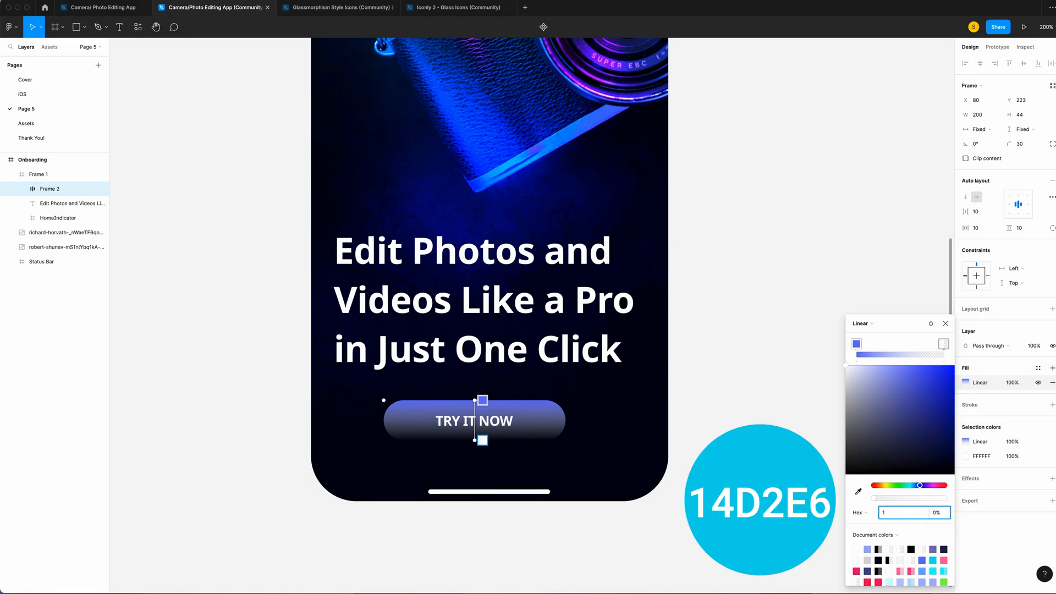
pyautogui.write('4d2e6')
pyautogui.press('Tab')
pyautogui.write('100')
pyautogui.press('Return')
# Step: Change the TRY IT NOW label's fill colour to black
pyautogui.scroll(5, 608, 490)
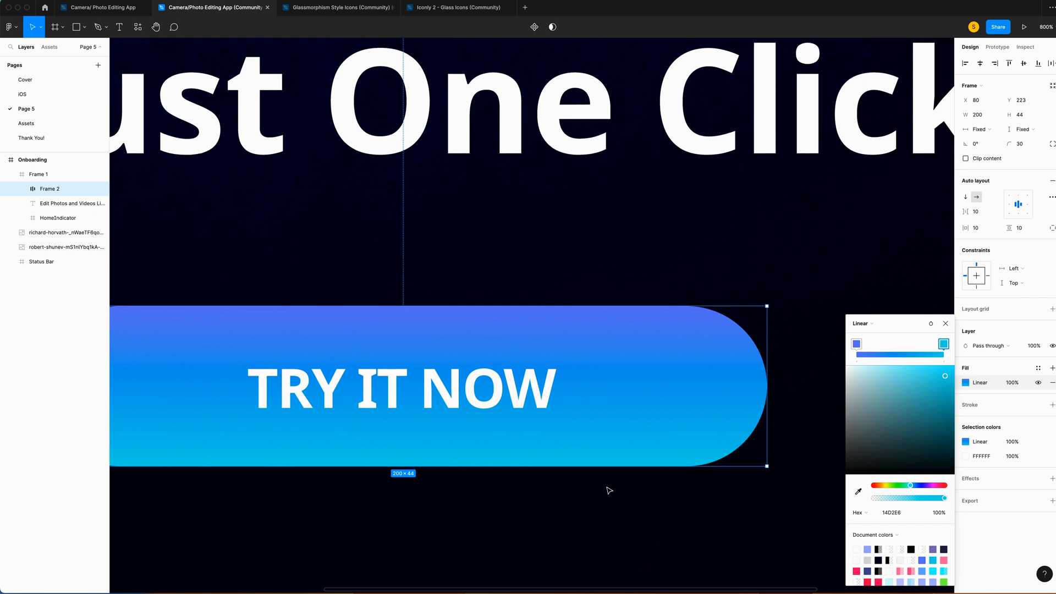
pyautogui.hscroll(-2, 561, 451)
pyautogui.doubleClick(516, 417)
pyautogui.click(965, 302)
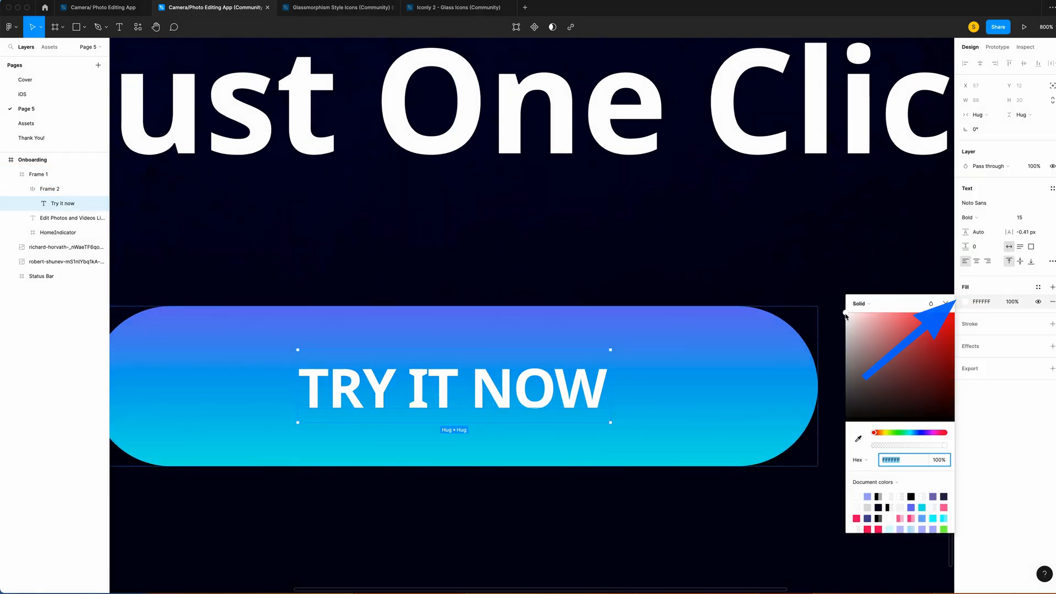
pyautogui.moveTo(874, 388); pyautogui.dragTo(843, 420)
# Step: Add an inside stroke to the button frame in white (FFFFFF) with a width of 0.5
pyautogui.click(761, 395)
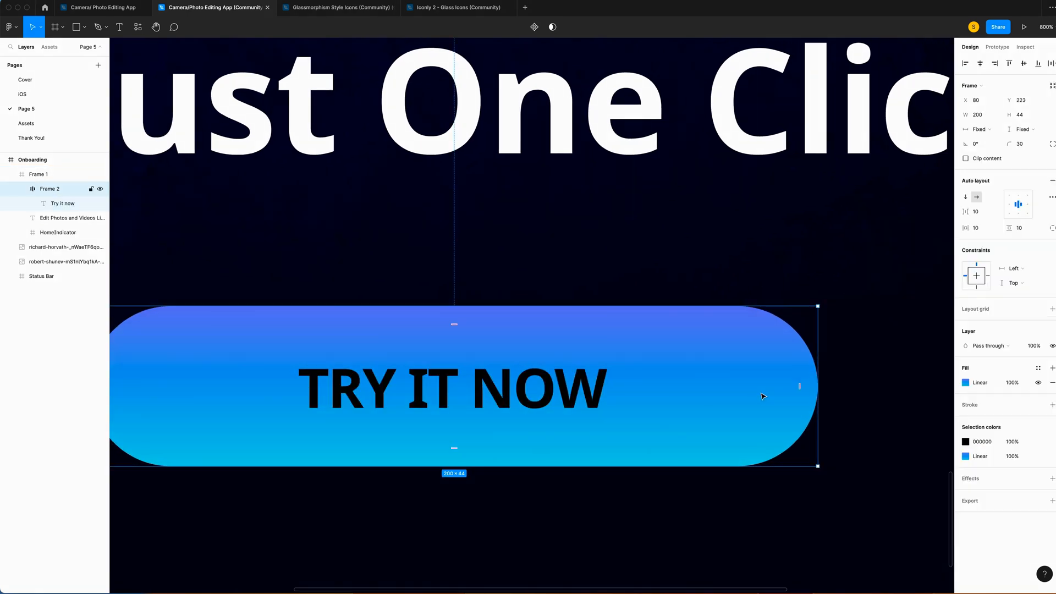
pyautogui.click(1052, 405)
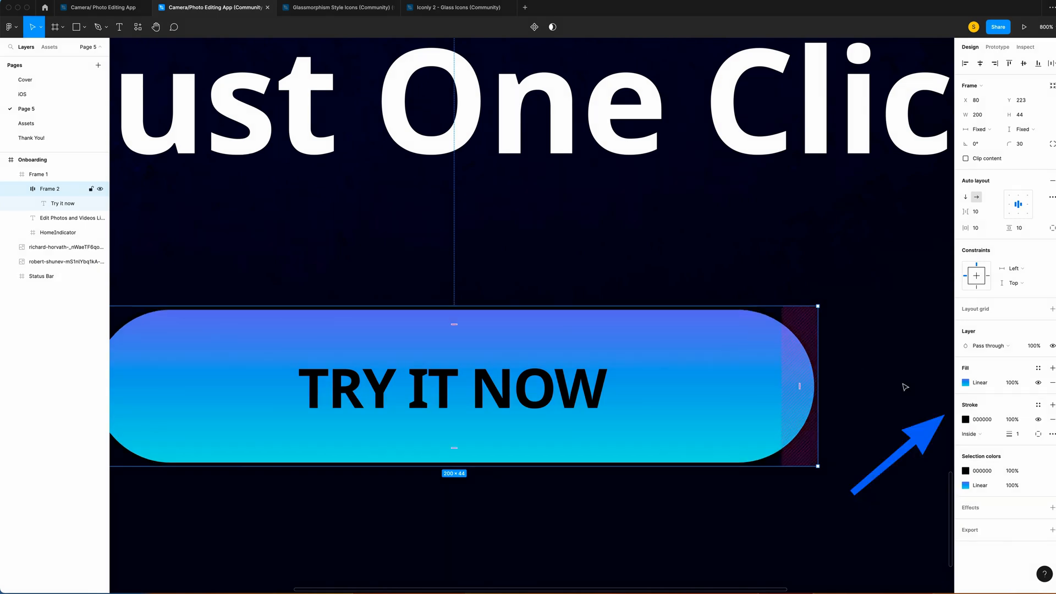
pyautogui.click(966, 420)
pyautogui.moveTo(874, 388); pyautogui.dragTo(836, 363)
pyautogui.click(1017, 434)
pyautogui.write('0.5')
pyautogui.press('Return')
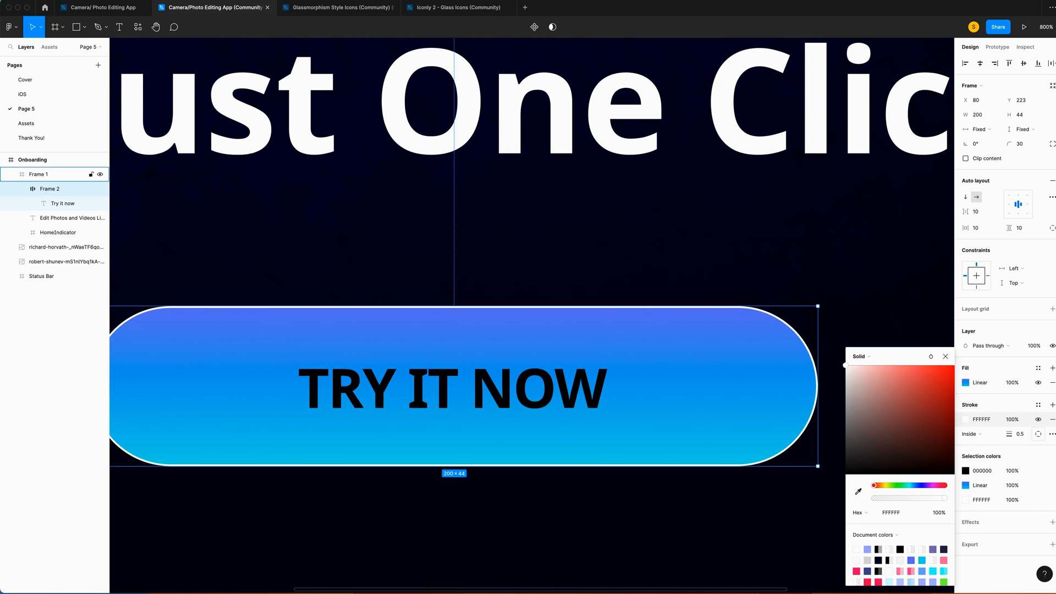
# Step: Change the blend mode of the button's white stroke so it mixes with the gradient fill
pyautogui.click(931, 357)
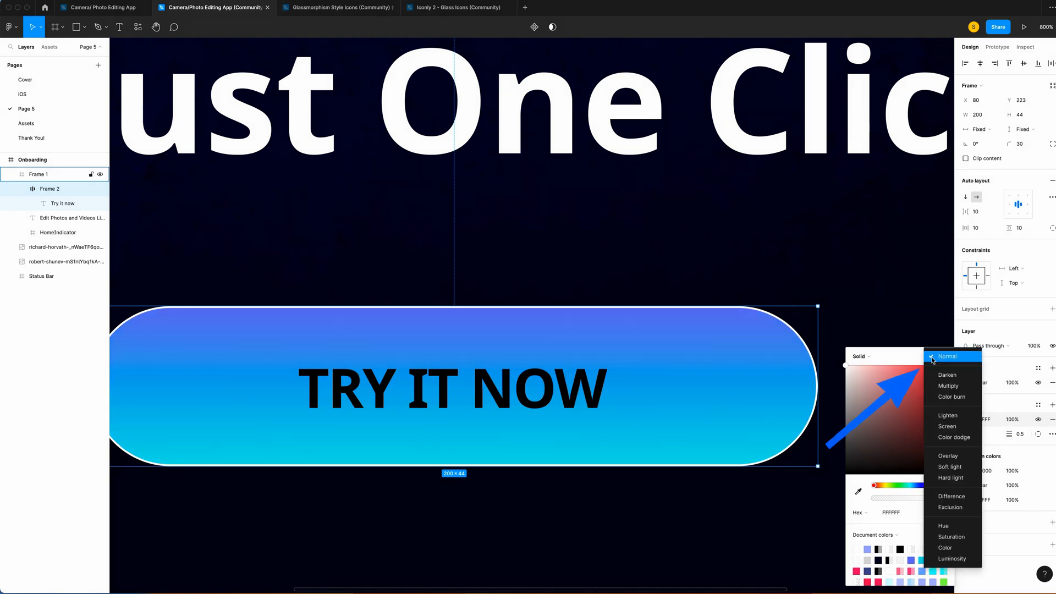
pyautogui.click(948, 462)
pyautogui.click(995, 463)
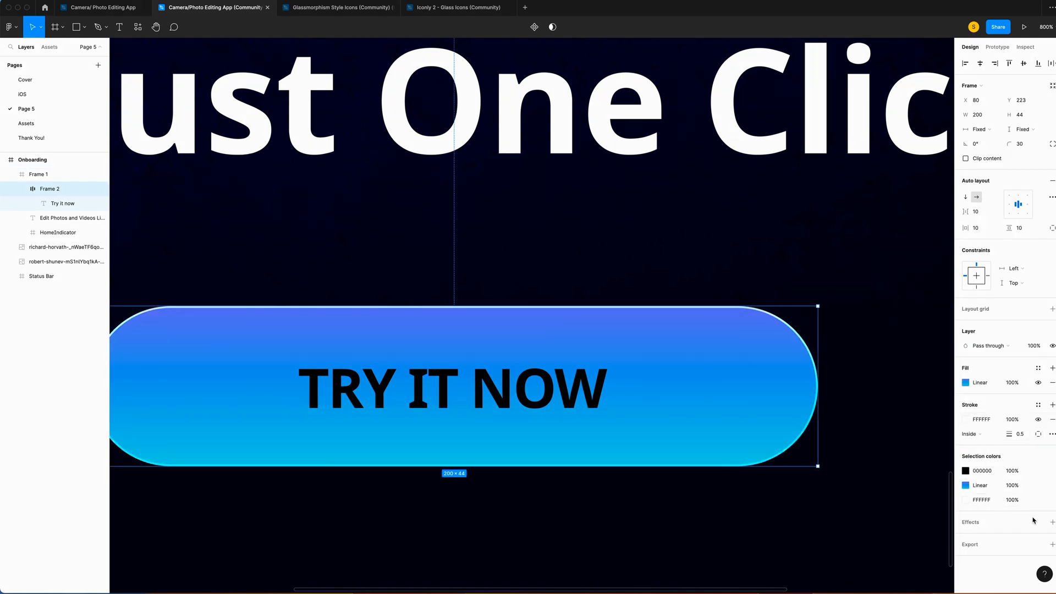
# Step: Add an effect to the button frame and make it an inner shadow
pyautogui.click(1052, 522)
pyautogui.click(998, 536)
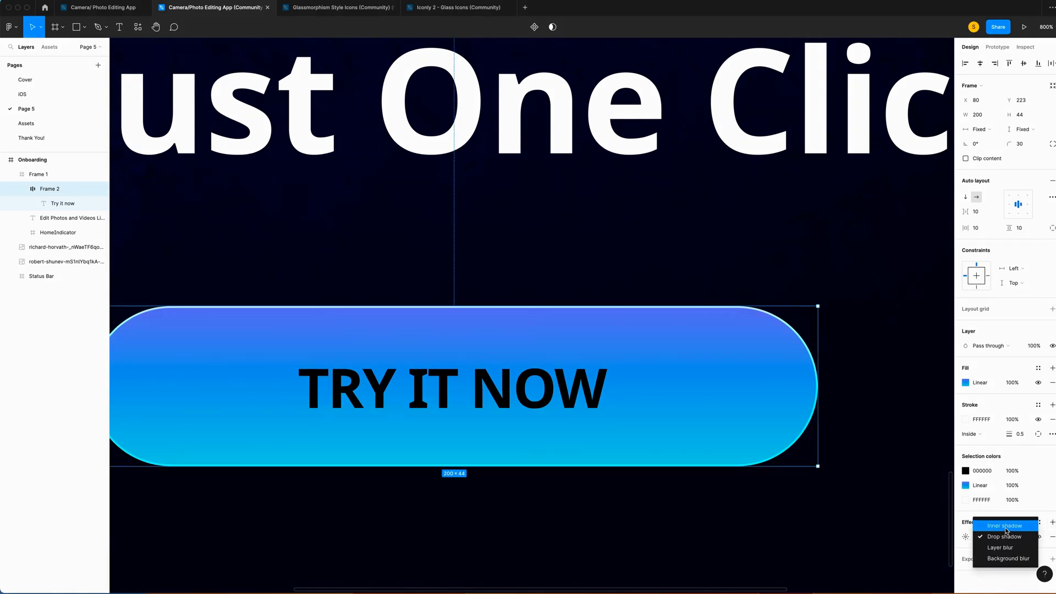
pyautogui.click(1005, 527)
# Step: Set the button's inner shadow to X 3, Y 3 and blur 6
pyautogui.click(965, 537)
pyautogui.click(875, 546)
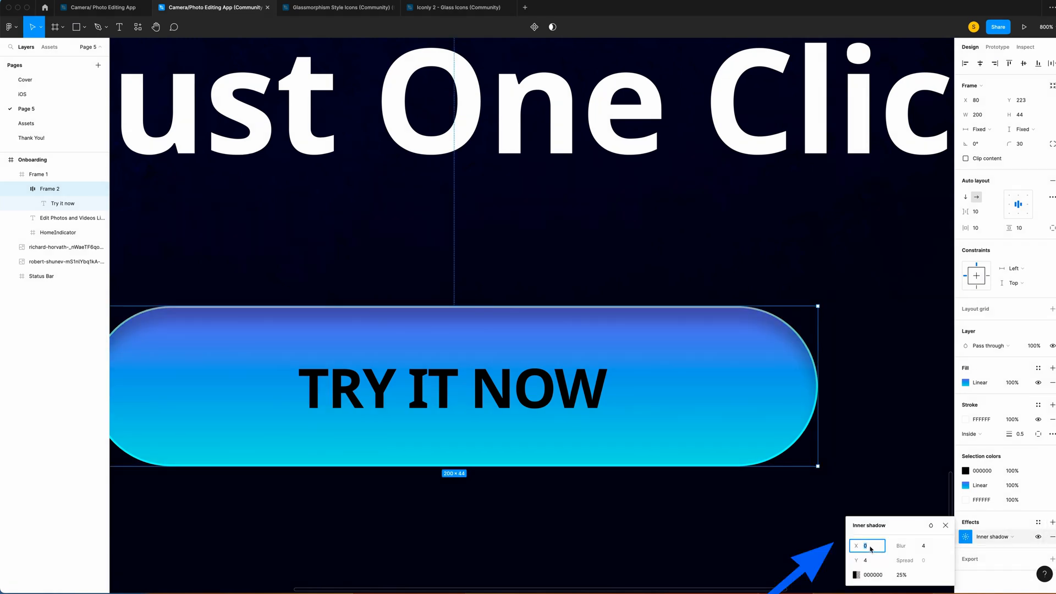
pyautogui.write('3')
pyautogui.press('Tab')
pyautogui.write('3')
pyautogui.press('Tab')
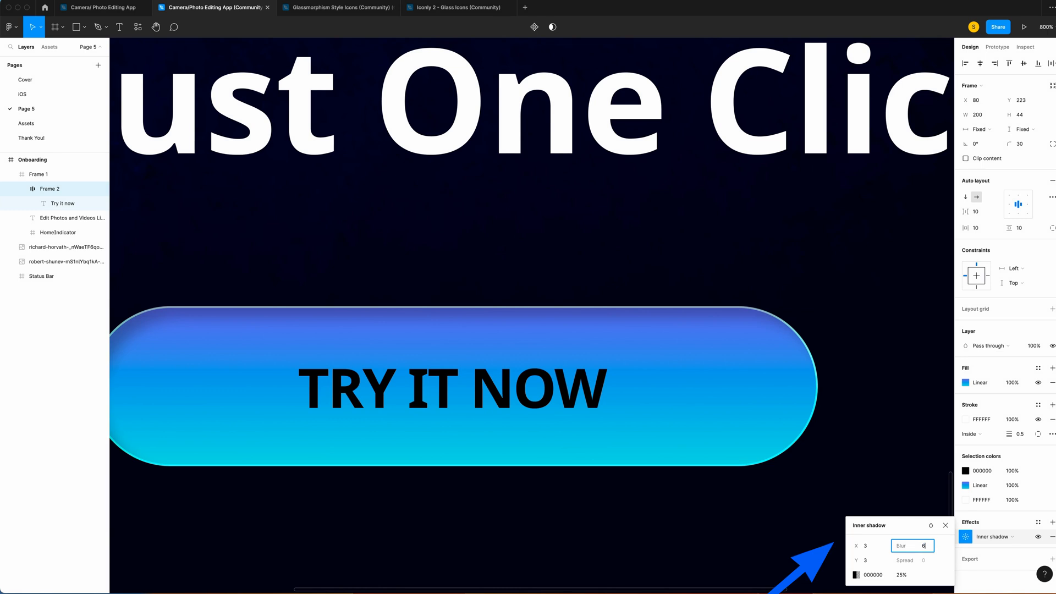
pyautogui.write('6')
pyautogui.press('Tab')
pyautogui.press('Tab')
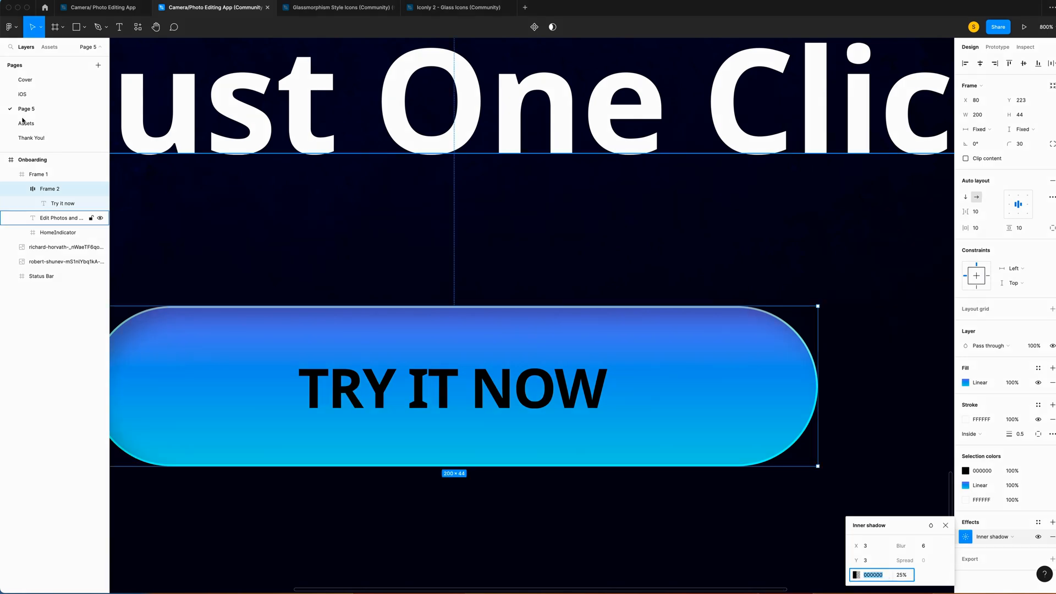
pyautogui.write('78')
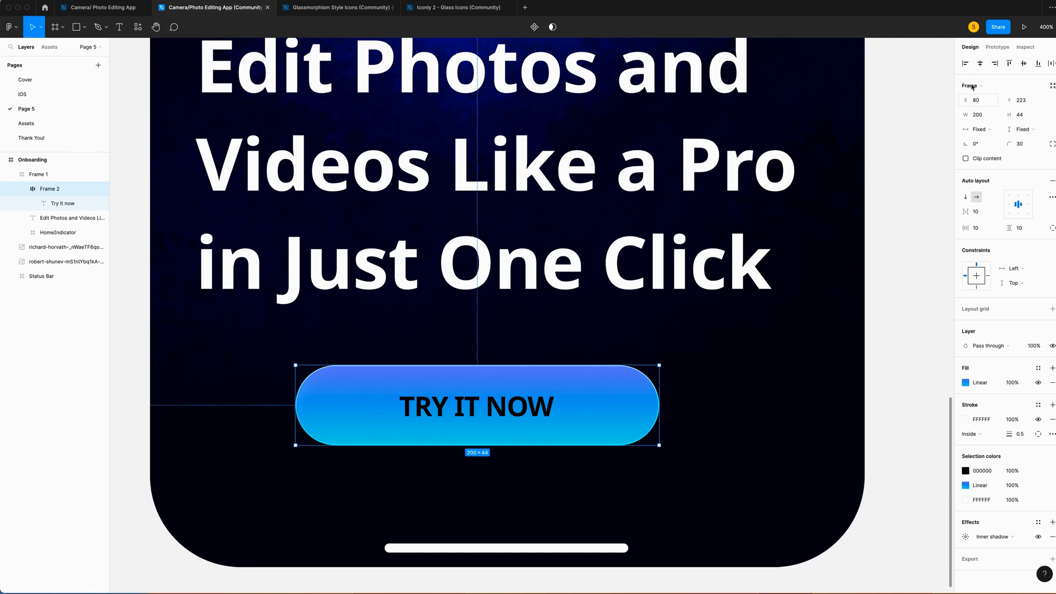
# Step: Centre the button horizontally in its parent frame, nudge it down to Y 224 and check its spacing to the headline
pyautogui.click(980, 63)
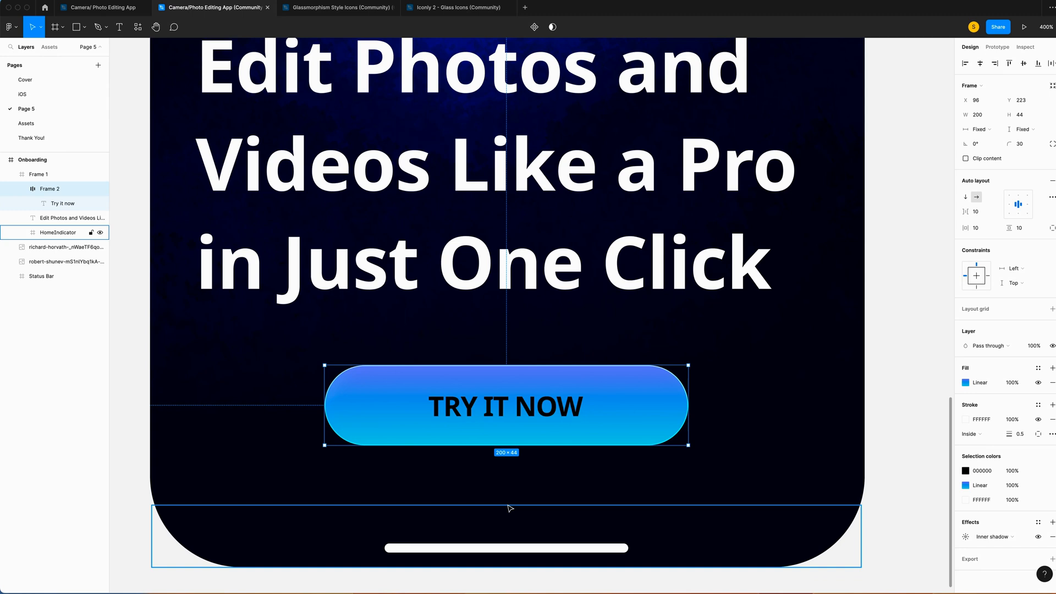
pyautogui.press('Down')
pyautogui.press('Down')
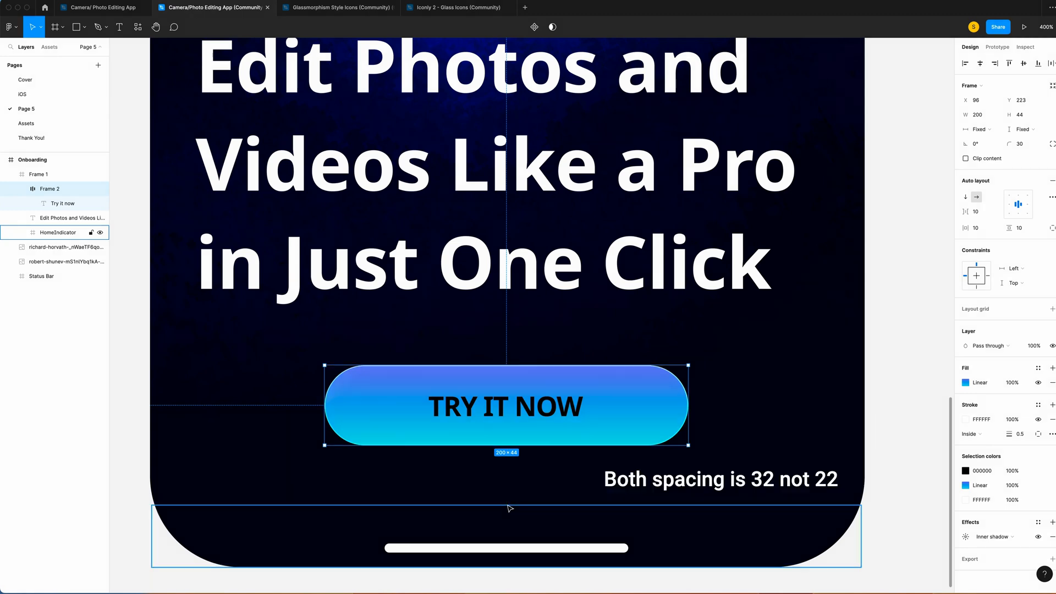
pyautogui.press('Up')
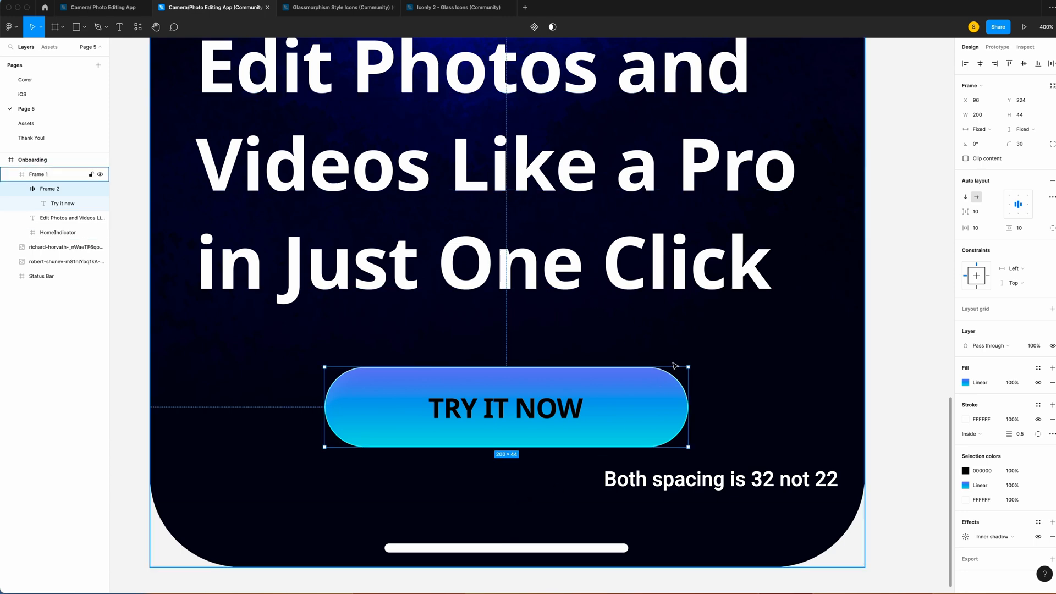
pyautogui.press('alt')
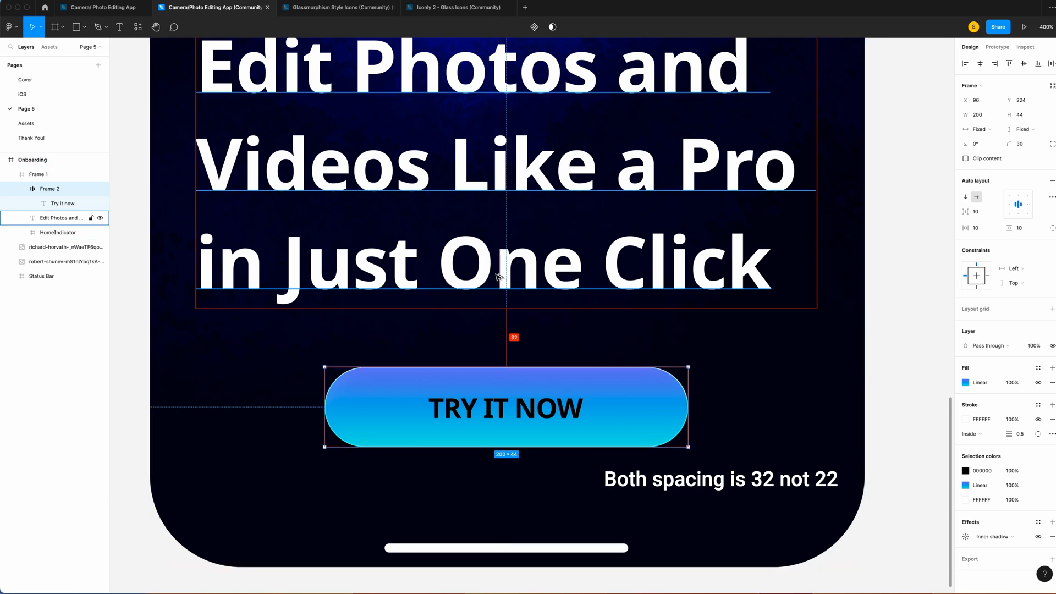
# Step: Bring the Status Bar layer above all other layers of the Onboarding frame
pyautogui.click(786, 463)
pyautogui.scroll(1, 786, 463)
pyautogui.click(40, 276)
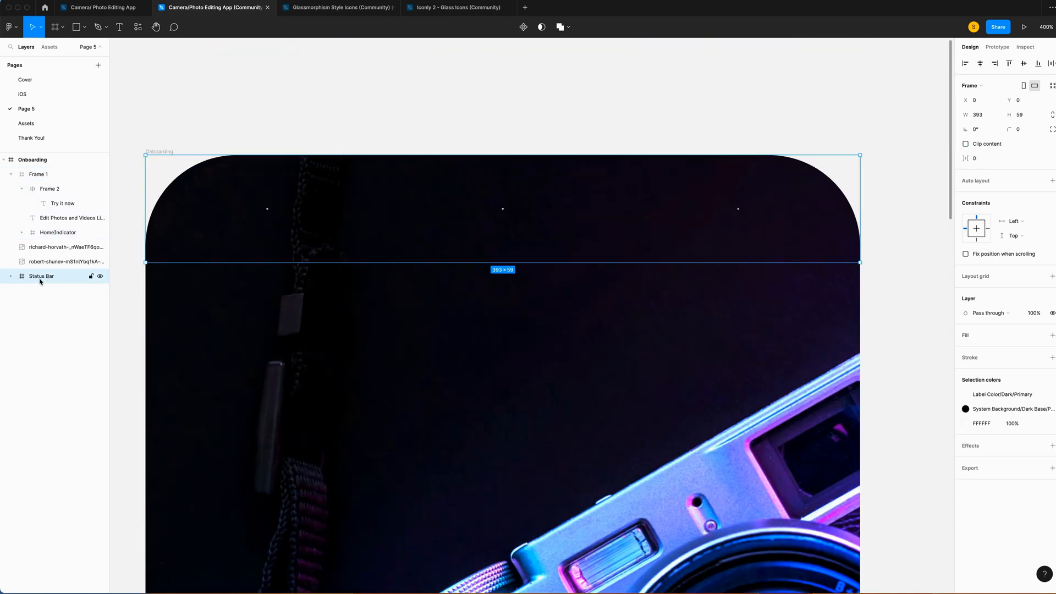
pyautogui.moveTo(43, 282); pyautogui.dragTo(47, 177)
# Step: Rename Frame 1, which holds the headline and button, to Bottom
pyautogui.click(33, 190)
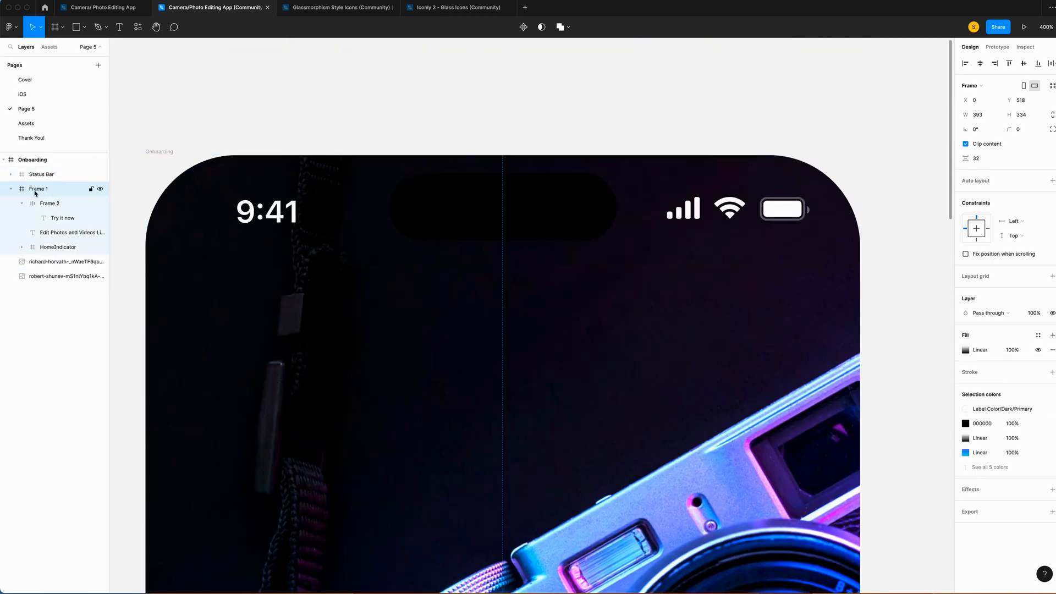
pyautogui.hotkey('shift', '0')
pyautogui.doubleClick(37, 189)
pyautogui.write('Bottom')
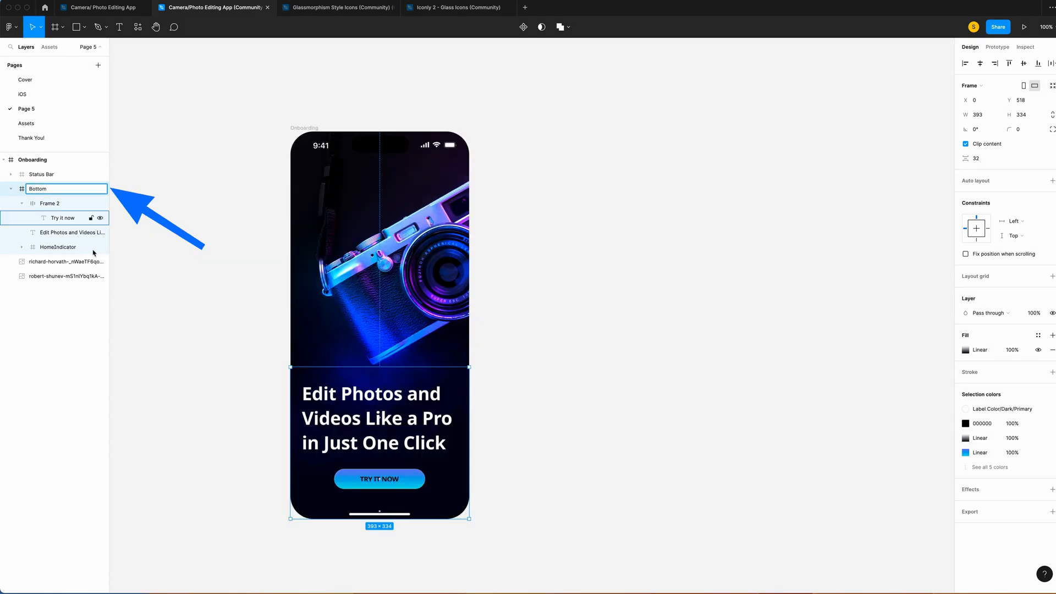
# Step: Group the two background images of the Onboarding frame and name the group BG
pyautogui.click(55, 262)
pyautogui.keyDown('shift'); pyautogui.click(50, 275); pyautogui.keyUp('shift')
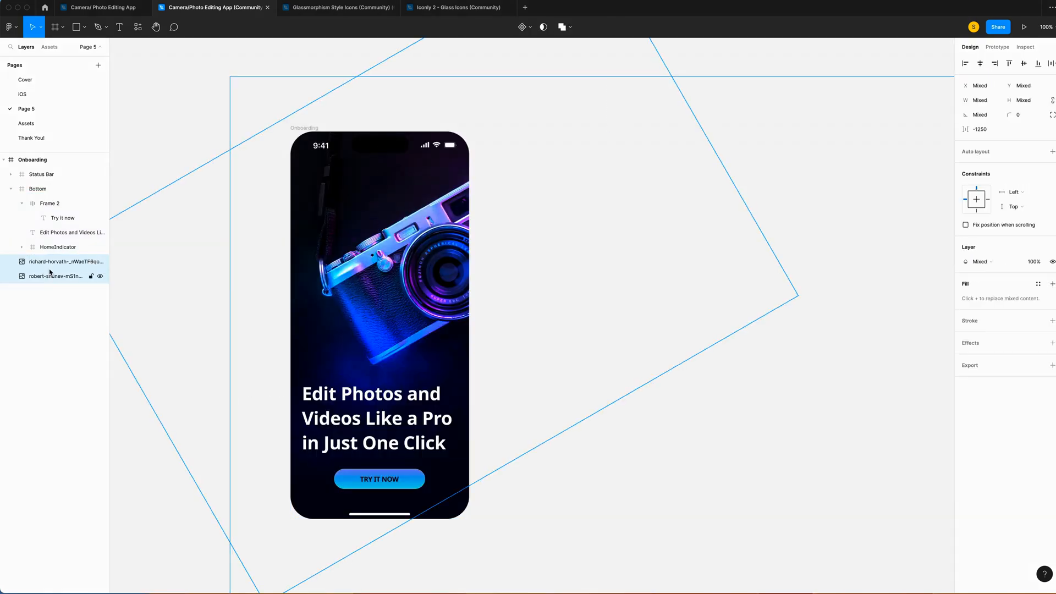
pyautogui.press('super+g')
pyautogui.doubleClick(44, 262)
pyautogui.write('B')
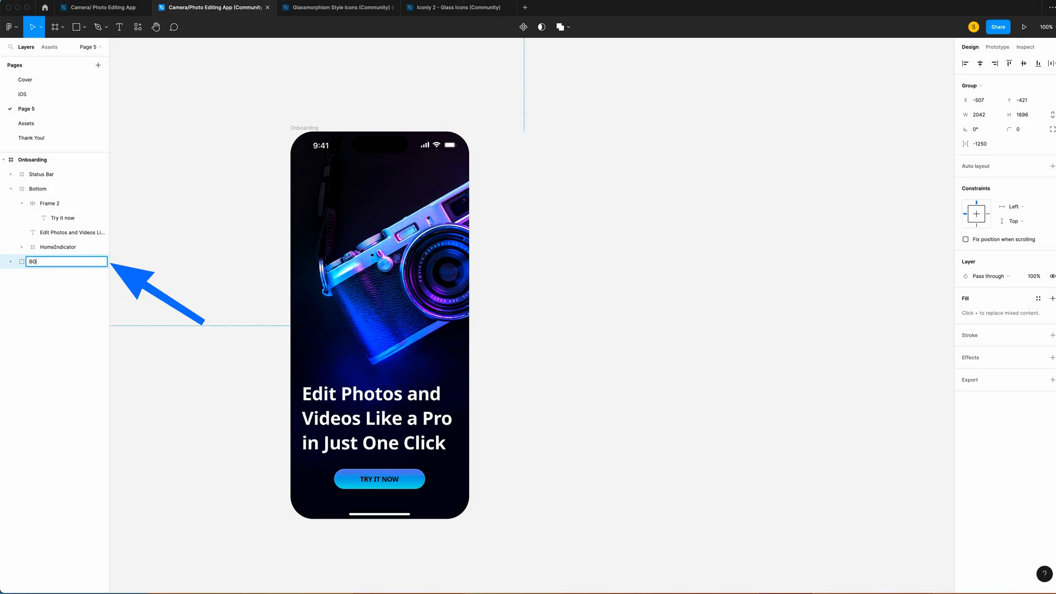
pyautogui.write('G')
pyautogui.click(209, 245)
# Step: Duplicate the whole Onboarding frame beside the original
pyautogui.hscroll(-2, 209, 246)
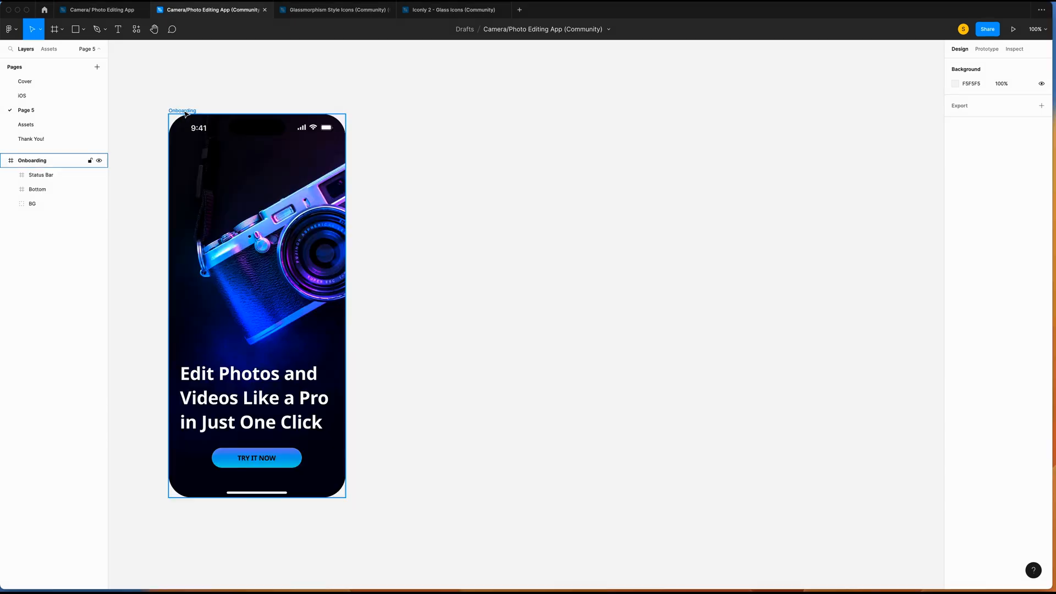
pyautogui.click(179, 112)
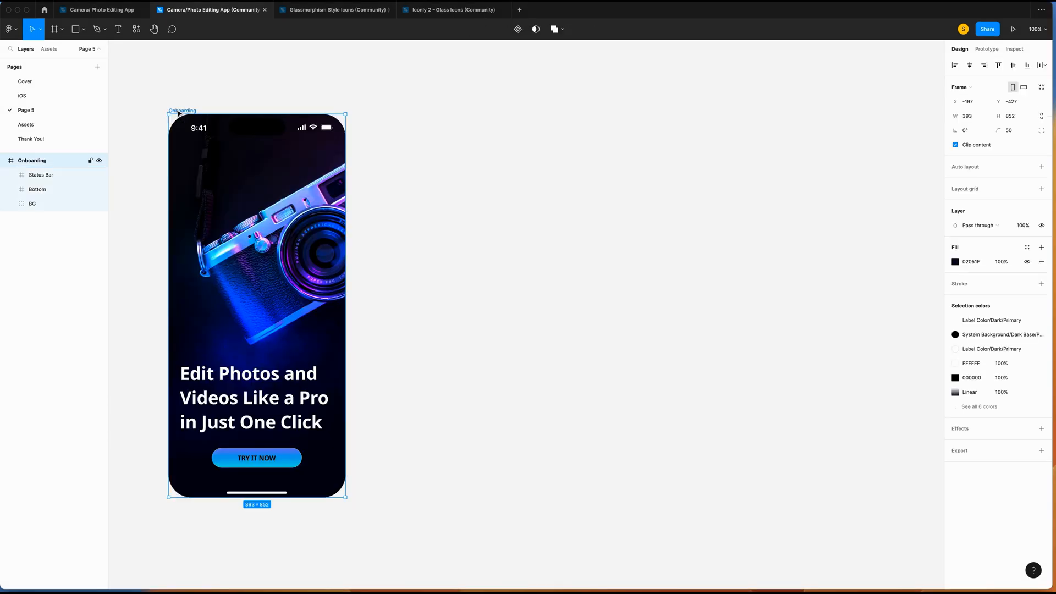
pyautogui.press('super+v')
pyautogui.hscroll(-5, 665, 231)
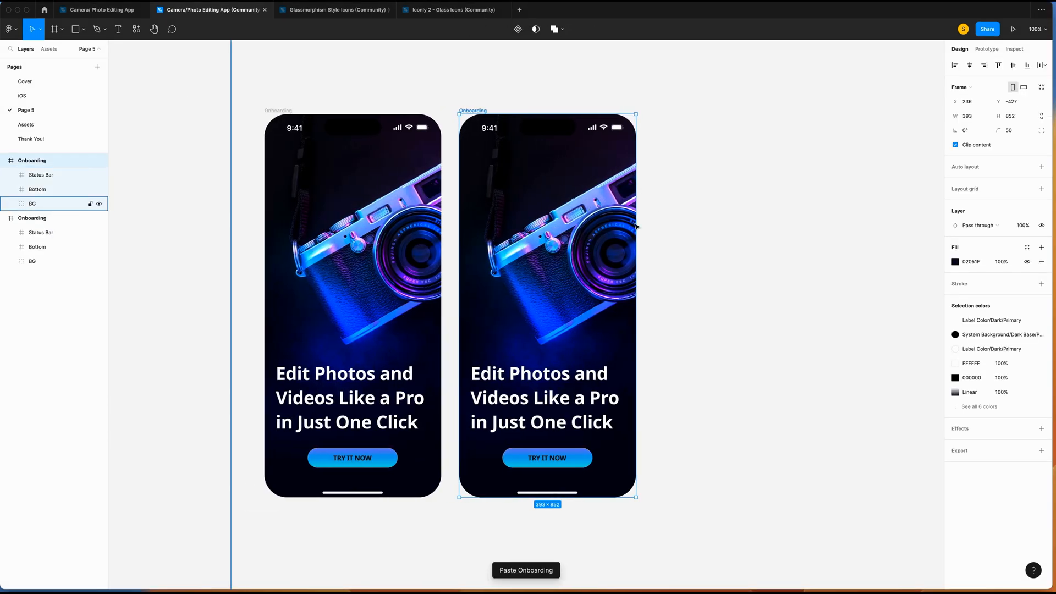
# Step: Ungroup the Bottom frame in the duplicated Onboarding screen and delete the TRY IT NOW button
pyautogui.rightClick(40, 189)
pyautogui.click(59, 298)
pyautogui.click(39, 190)
pyautogui.press('Delete')
# Step: Delete the headline text and the BG group from the duplicated Onboarding screen
pyautogui.click(26, 190)
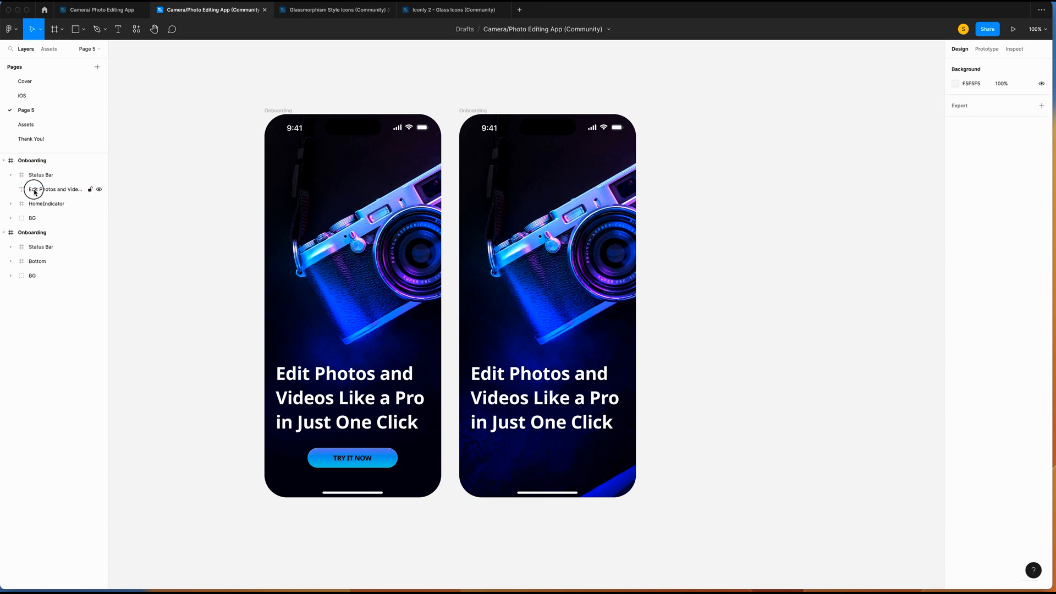
pyautogui.press('Delete')
pyautogui.click(40, 205)
pyautogui.press('Delete')
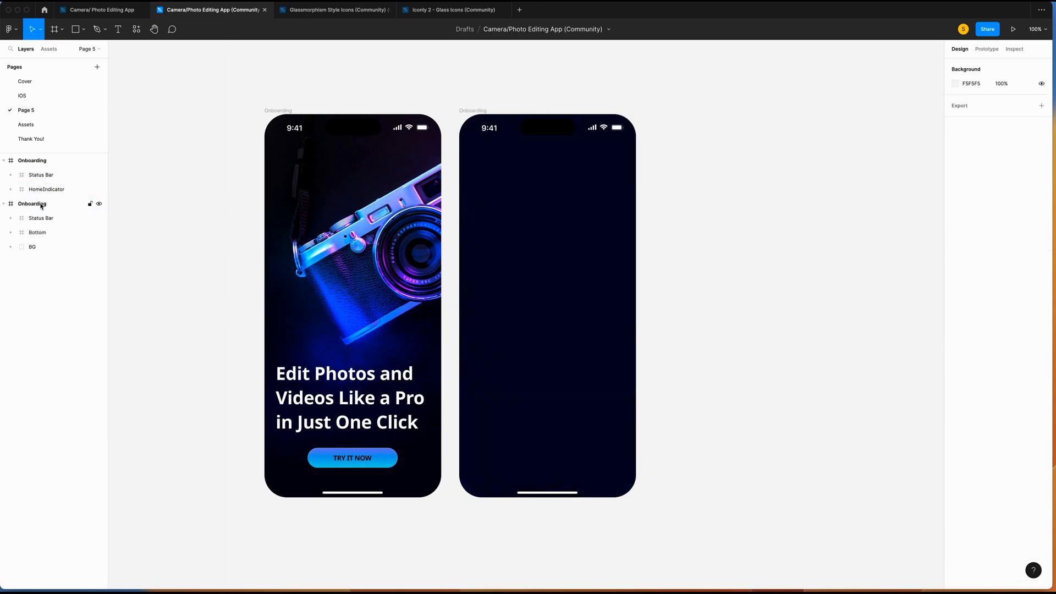
# Step: Copy the SF Symbol Icons frame from the Assets page and paste it beside the blank screen on Page 5
pyautogui.click(762, 279)
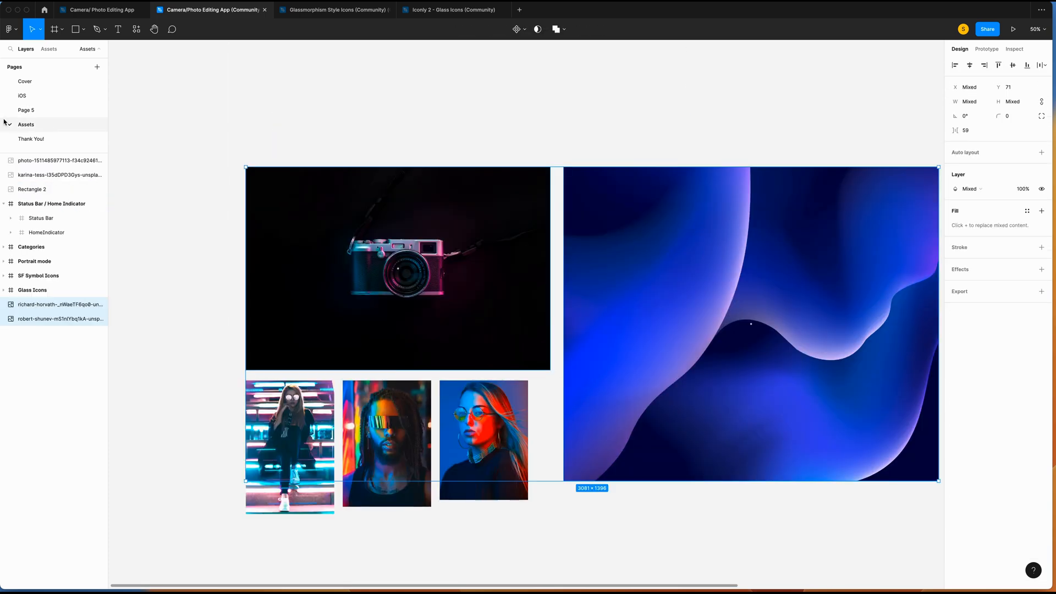
pyautogui.hscroll(10, 749, 319)
pyautogui.click(324, 213)
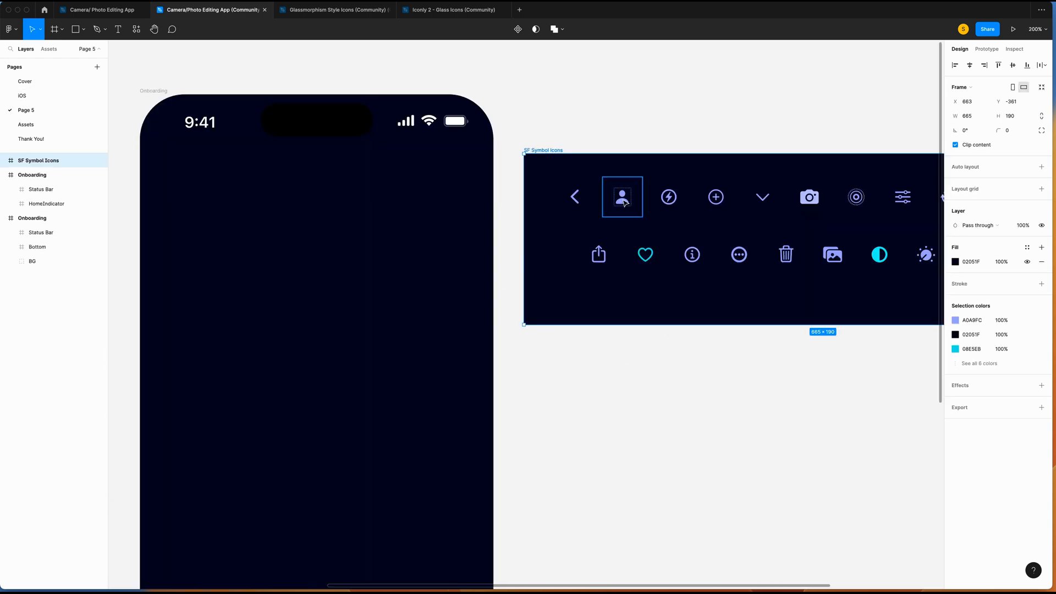
# Step: Move the Account and Add Album icons from SF Symbol Icons to the blank screen, side by side below the status bar's battery area
pyautogui.click(621, 204)
pyautogui.moveTo(622, 204); pyautogui.dragTo(429, 176)
pyautogui.click(715, 189)
pyautogui.moveTo(715, 189); pyautogui.dragTo(467, 161)
# Step: Draw a 393-wide frame across the blank screen around the two icons and set its height to 44
pyautogui.hscroll(-2, 729, 220)
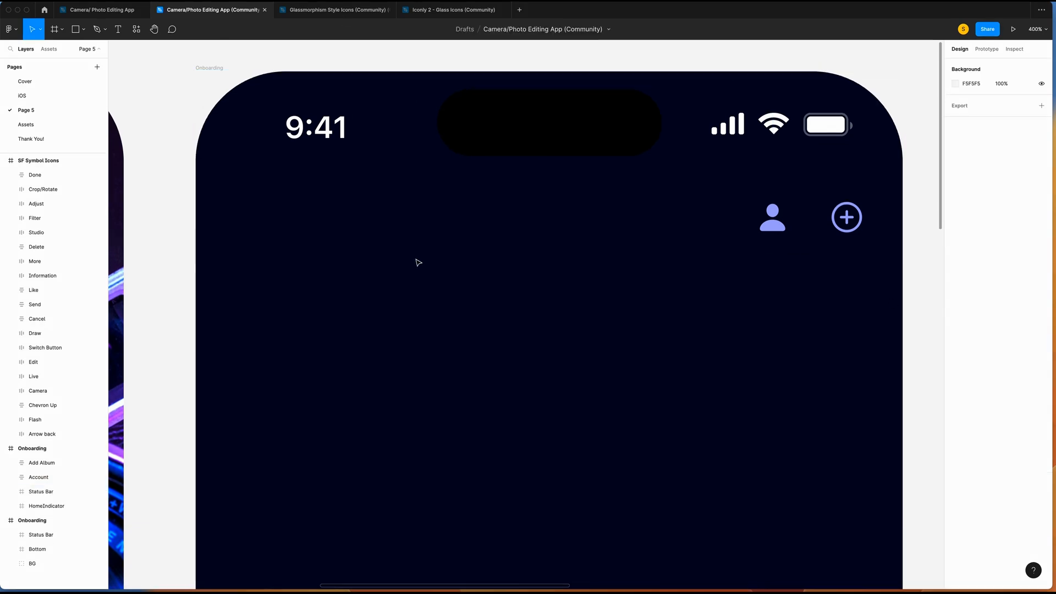
pyautogui.press('f')
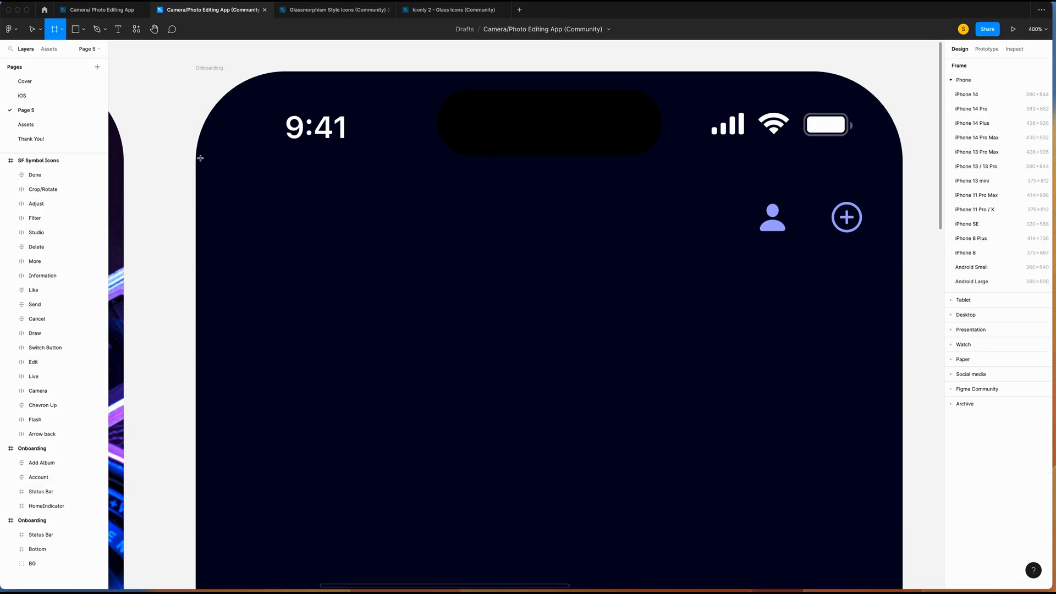
pyautogui.moveTo(196, 186); pyautogui.dragTo(902, 271)
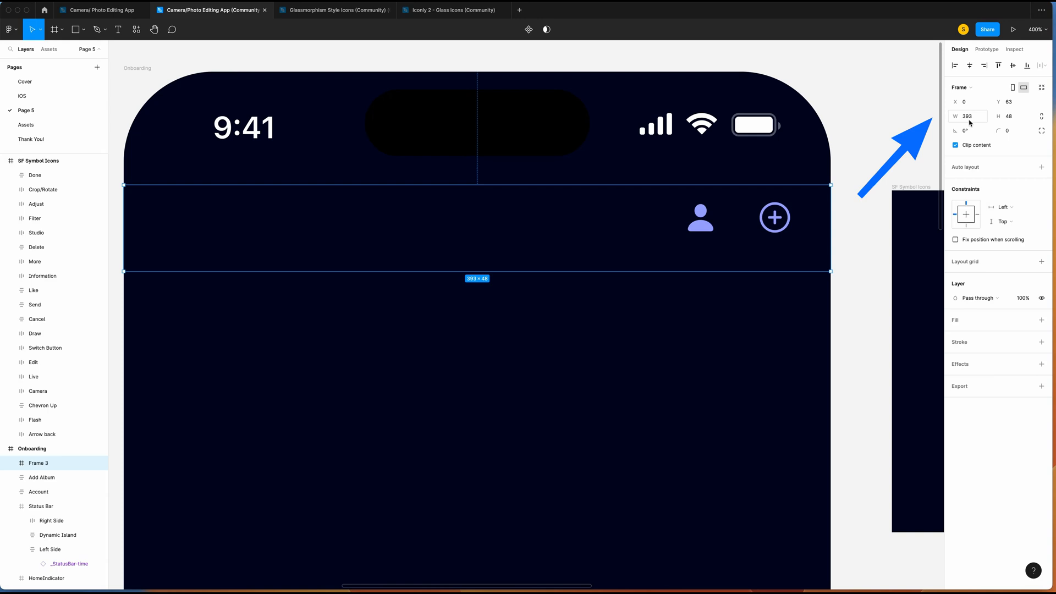
pyautogui.click(1009, 116)
pyautogui.write('44')
pyautogui.press('Return')
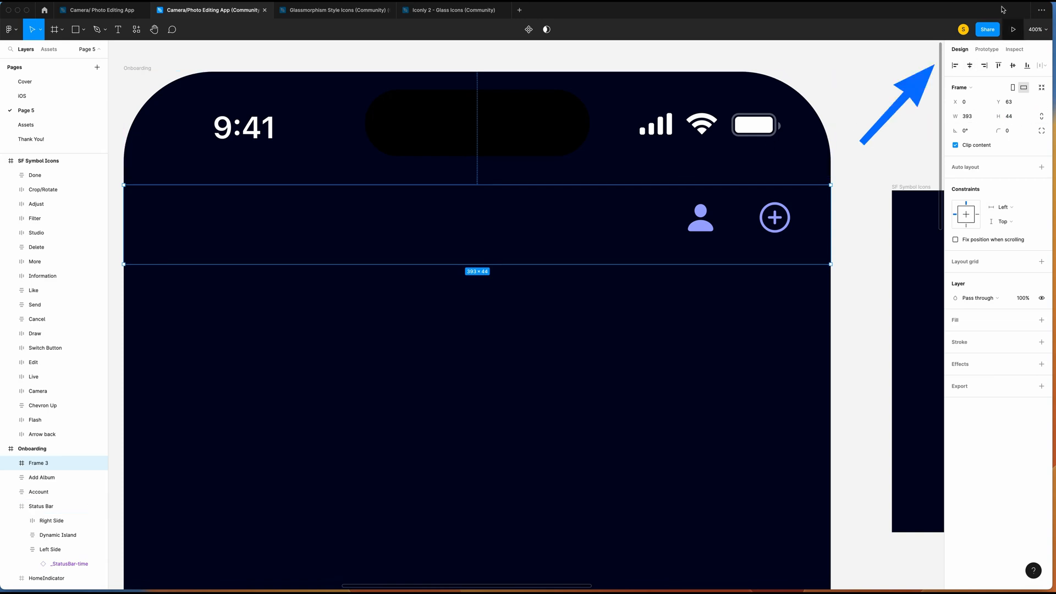
# Step: Nudge the new frame up to Y 59, flush under the status bar, and nest the Add Album and Account icons in it
pyautogui.press('alt')
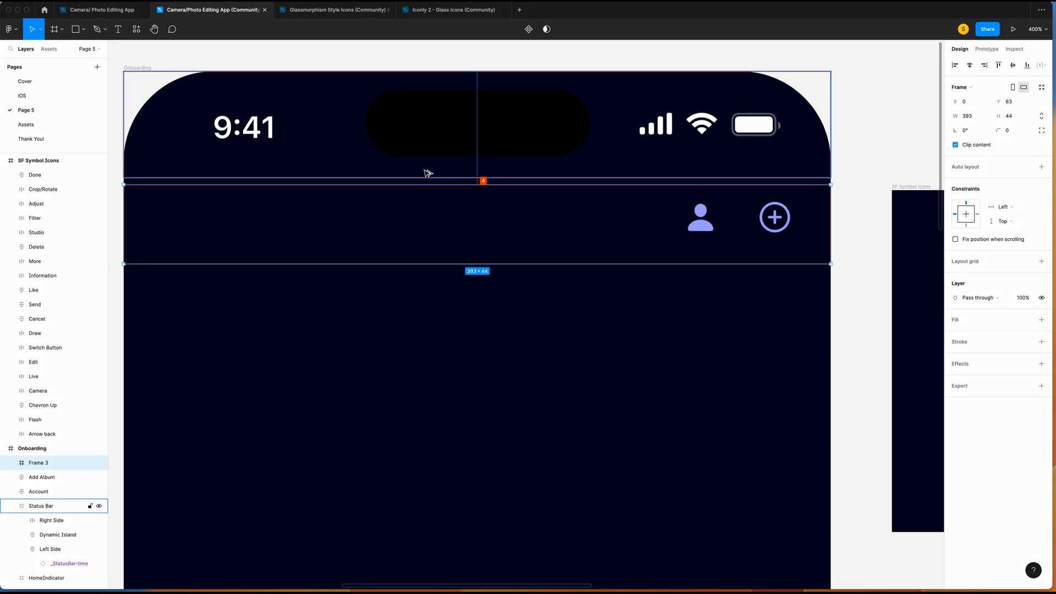
pyautogui.press('alt')
pyautogui.press('Up')
pyautogui.press('Up')
pyautogui.press('Up')
pyautogui.press('Up')
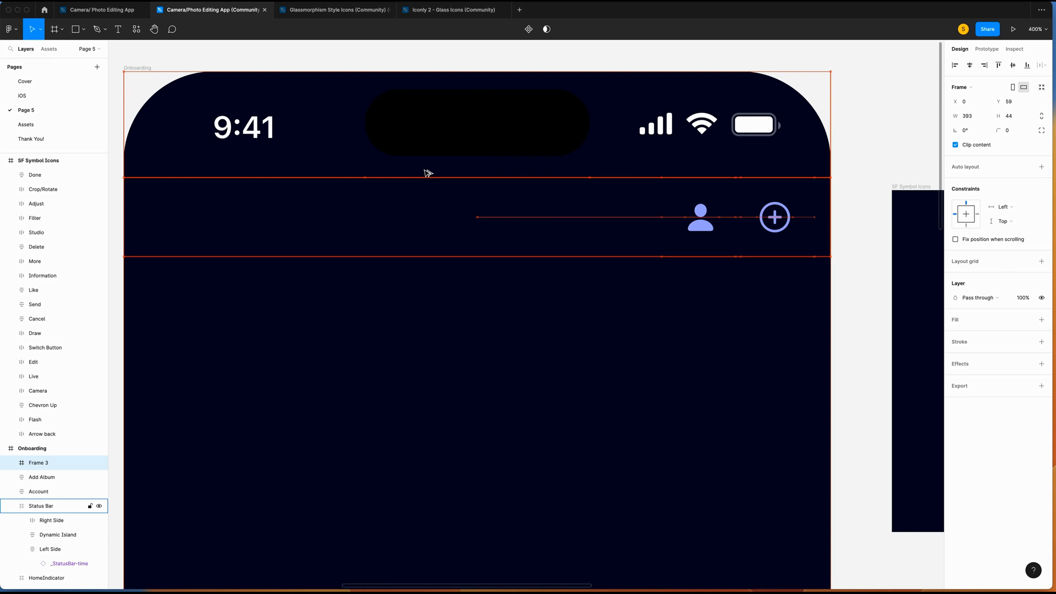
pyautogui.press('Return')
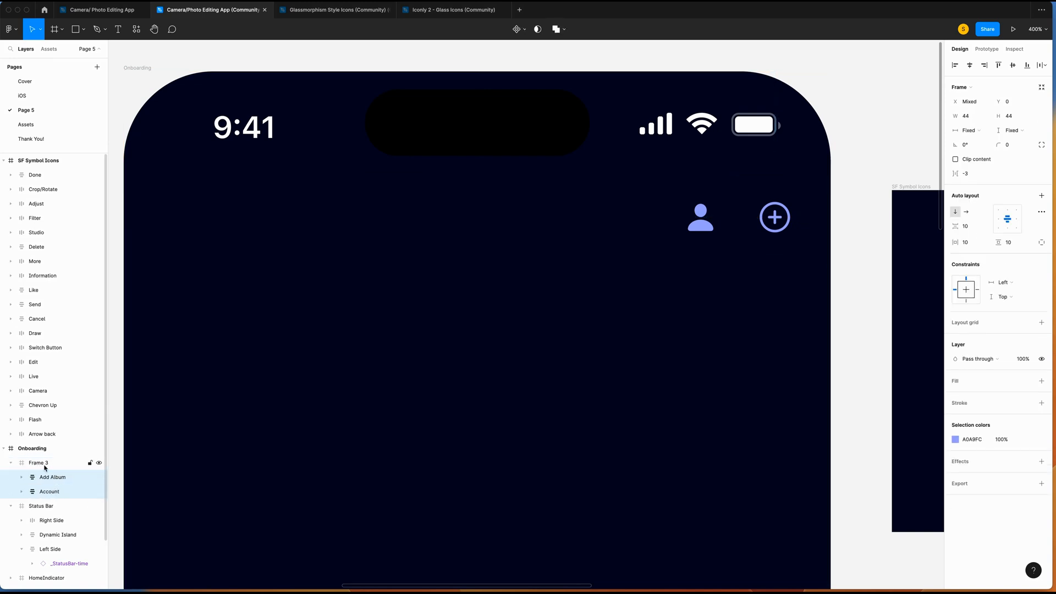
# Step: Rename the frame holding the Account and Add Album icons as Top Navigation
pyautogui.doubleClick(35, 463)
pyautogui.write('Top')
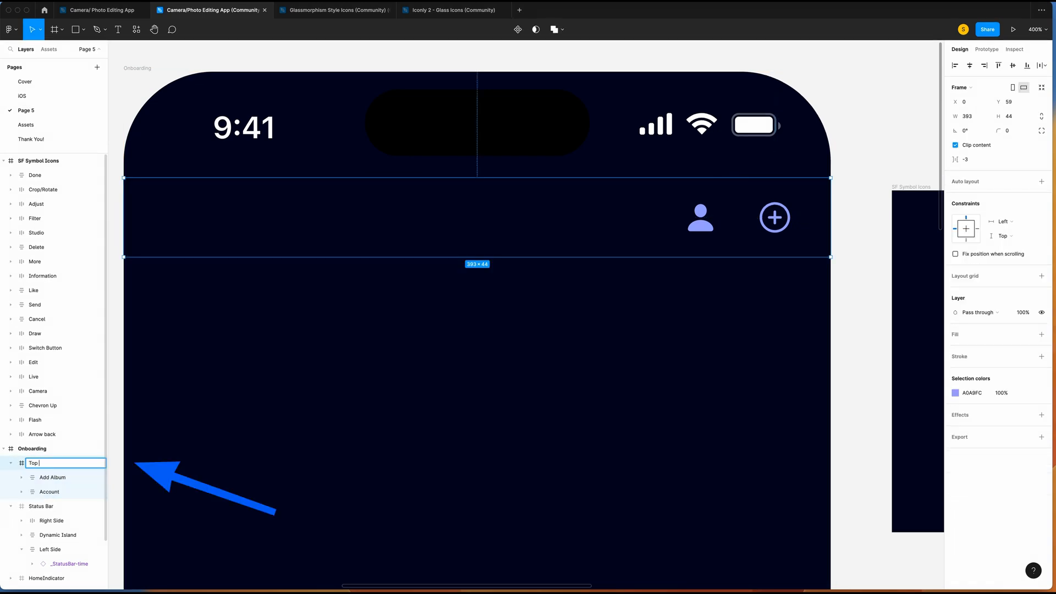
pyautogui.write(' Navigation')
pyautogui.press('Return')
# Step: Add the text "My Studio" in a box about 133 wide in the middle of the Top Navigation frame
pyautogui.press('t')
pyautogui.moveTo(361, 197); pyautogui.dragTo(601, 243)
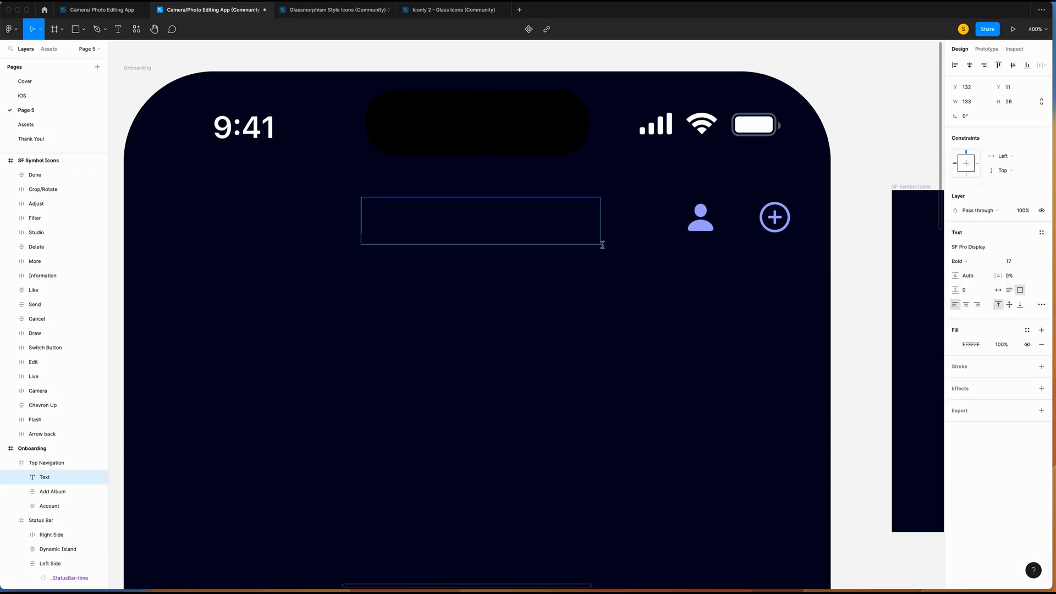
pyautogui.write('My Studip')
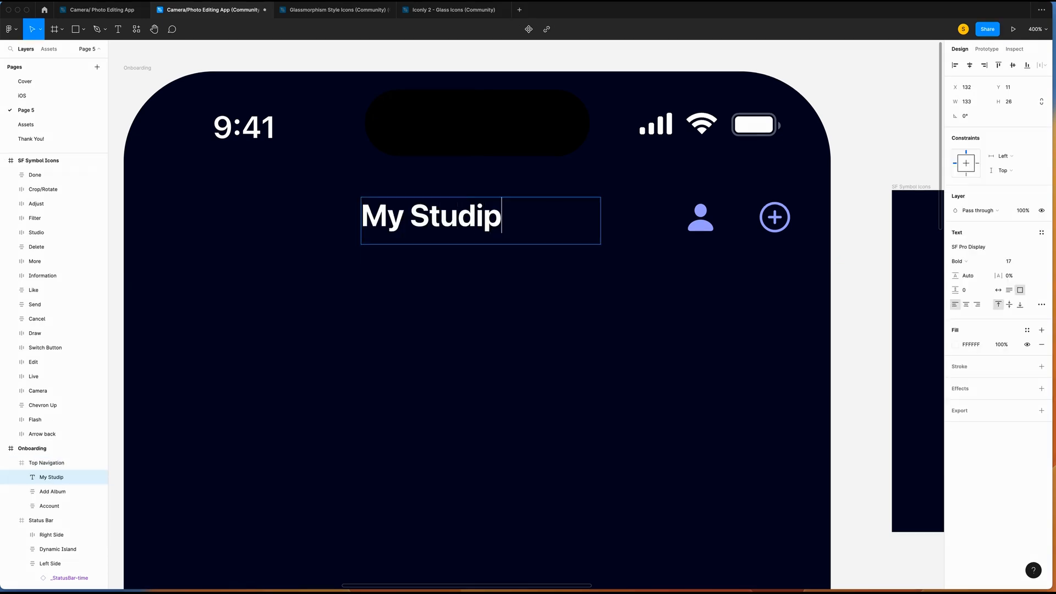
pyautogui.press('BackSpace')
pyautogui.write('o')
# Step: Set the My Studio title to Noto Sans, size 20, with auto width, and centre it both ways in Top Navigation
pyautogui.click(1025, 265)
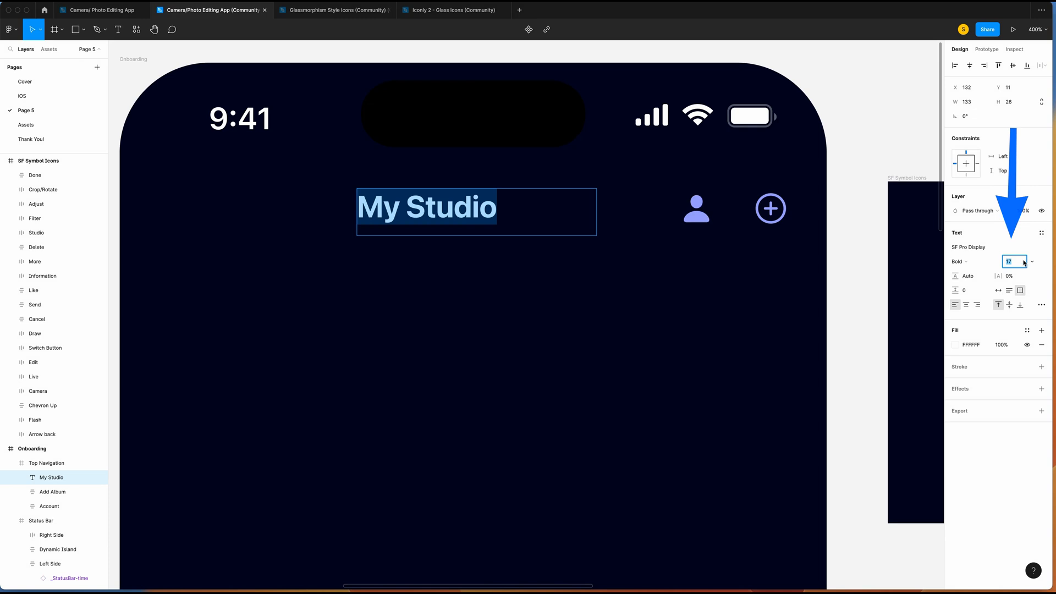
pyautogui.press('Return')
pyautogui.click(986, 249)
pyautogui.write('No')
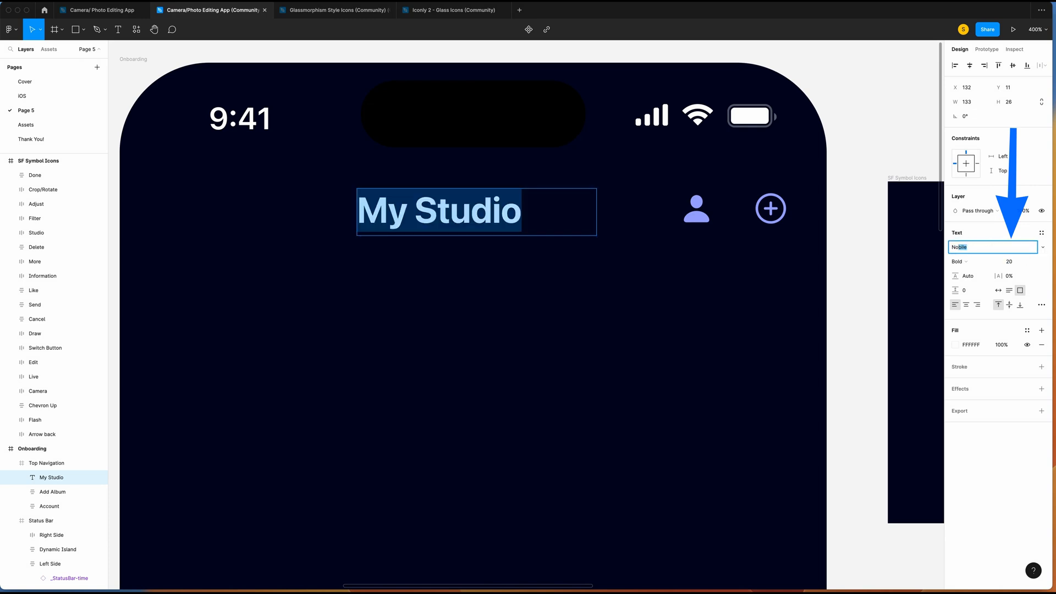
pyautogui.write('to Sans')
pyautogui.click(998, 291)
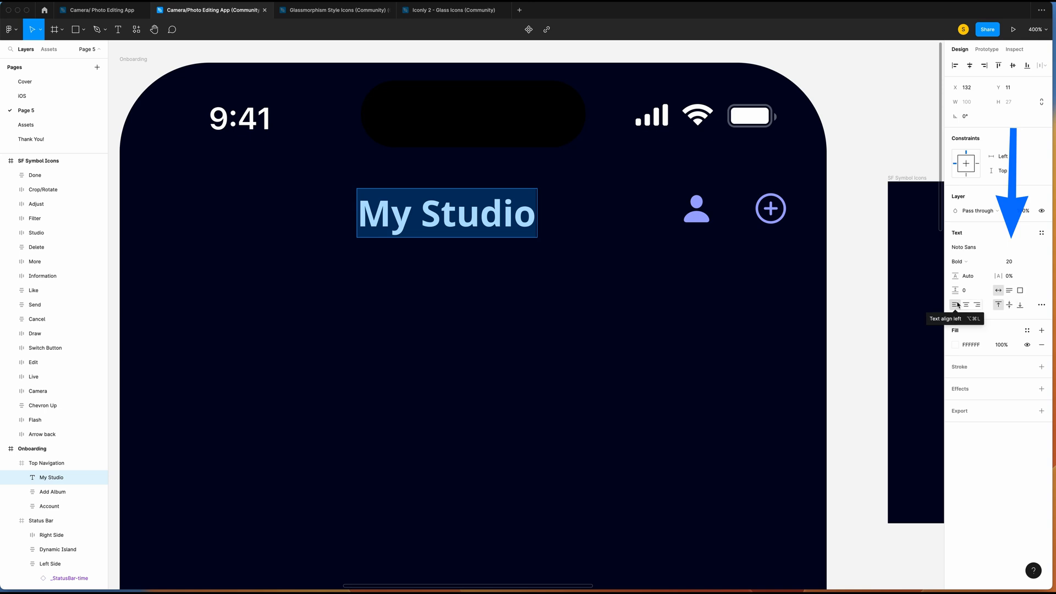
pyautogui.click(970, 66)
pyautogui.click(1013, 65)
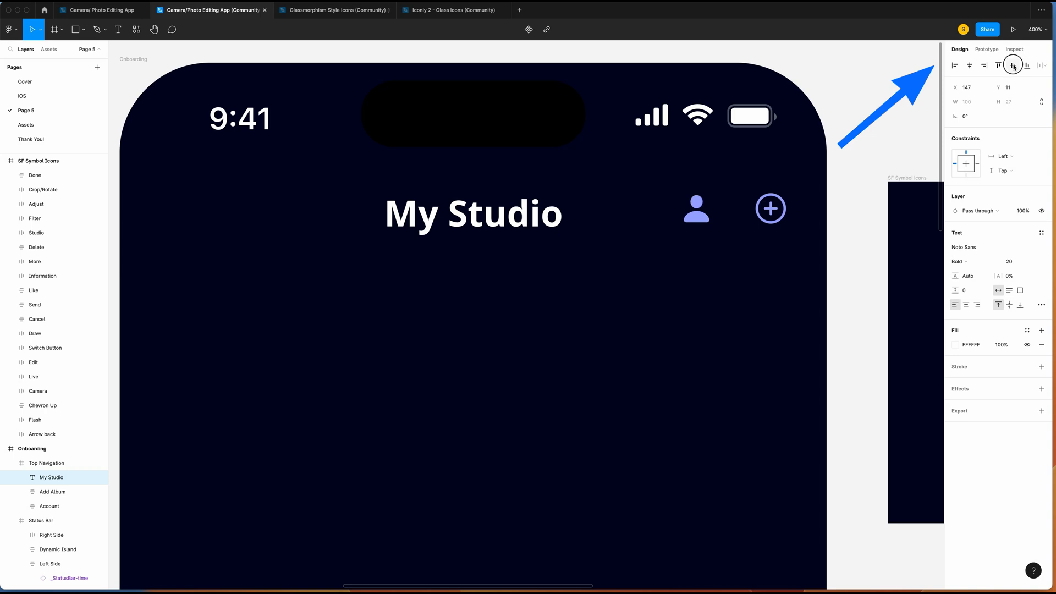
# Step: Reposition the Top Navigation icons, with Account at X 285 and Add Album at X 329
pyautogui.click(696, 209)
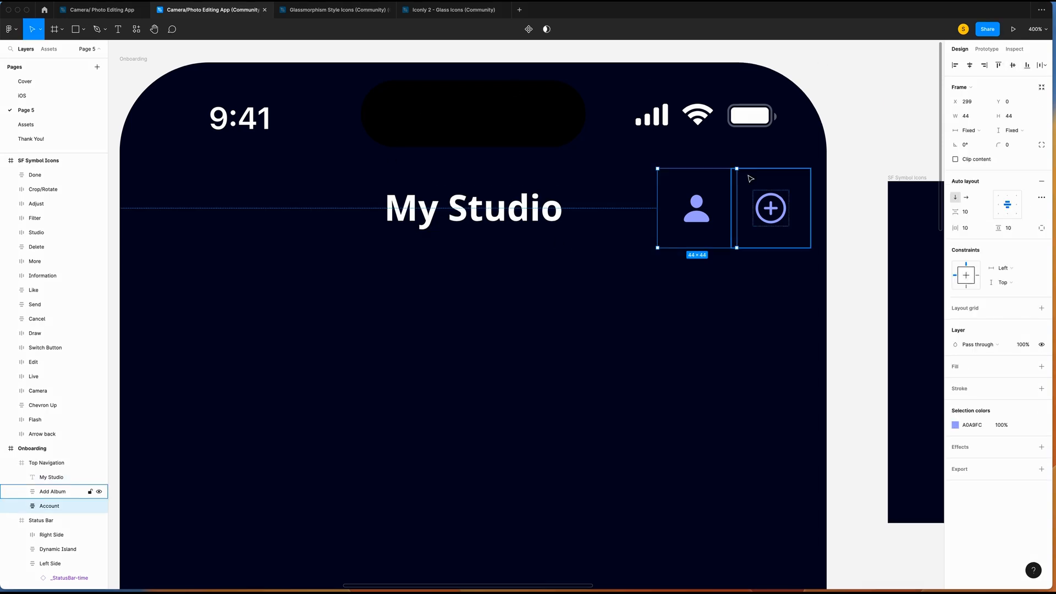
pyautogui.click(982, 103)
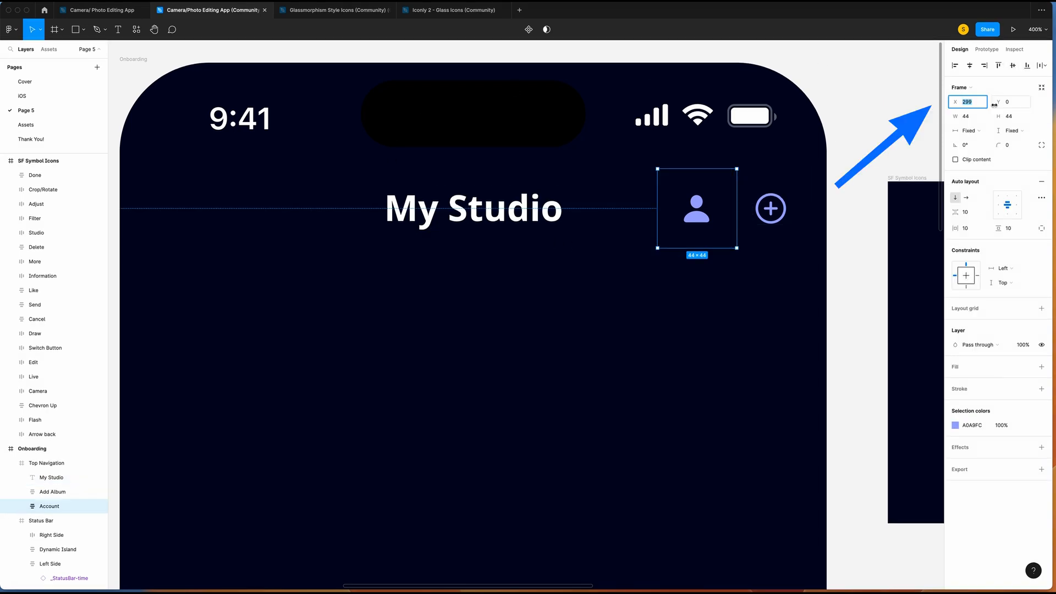
pyautogui.write('285')
pyautogui.click(734, 188)
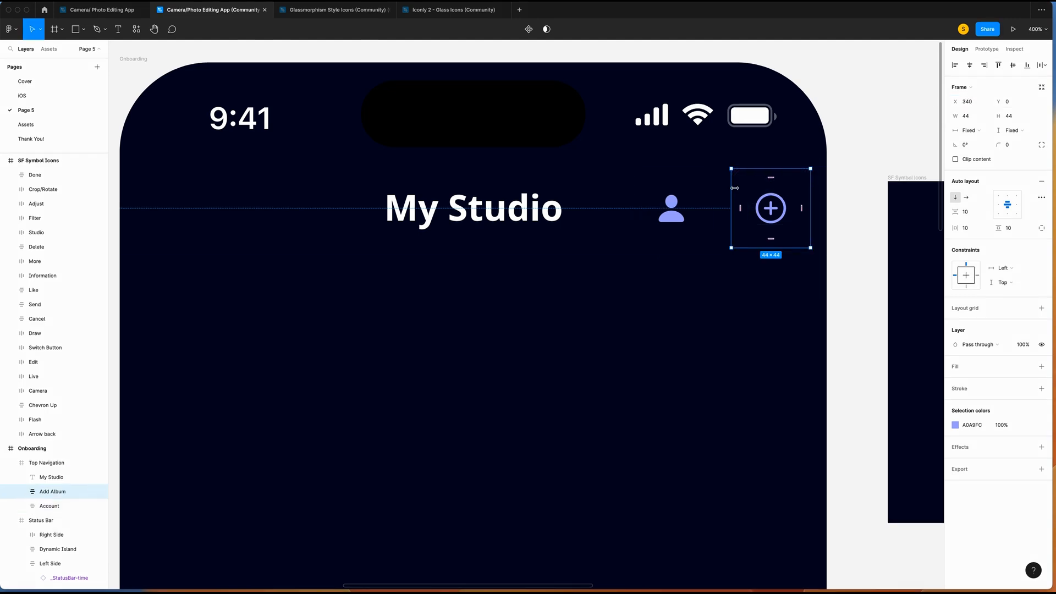
pyautogui.click(978, 103)
pyautogui.write('329')
pyautogui.press('Return')
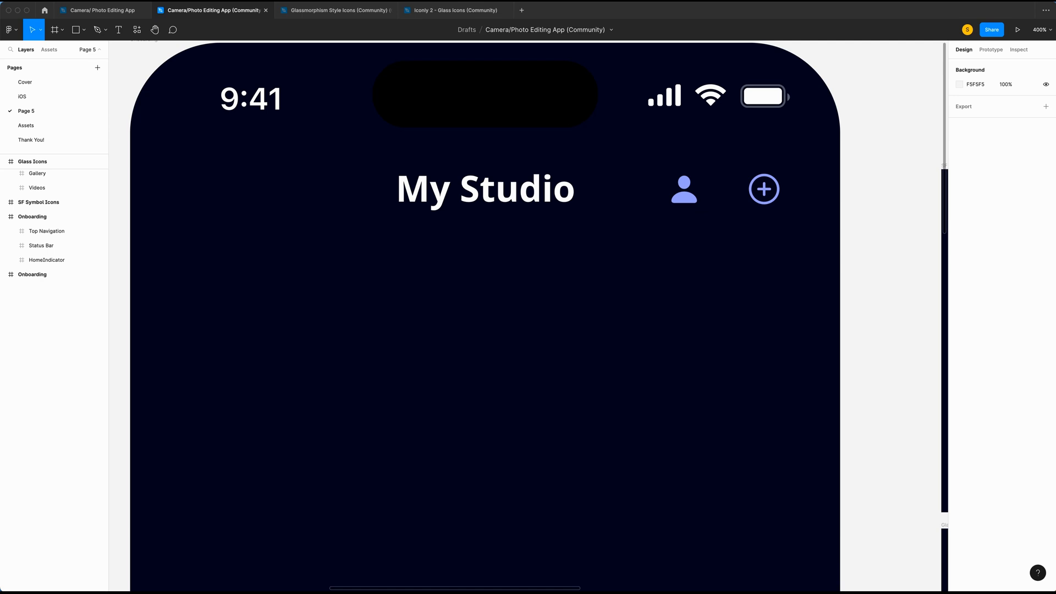
# Step: Look over the Glassmorphism Style Icons and Iconly 2 - Glass Icons files and return to the Camera/Photo Editing App (Community) file
pyautogui.click(314, 11)
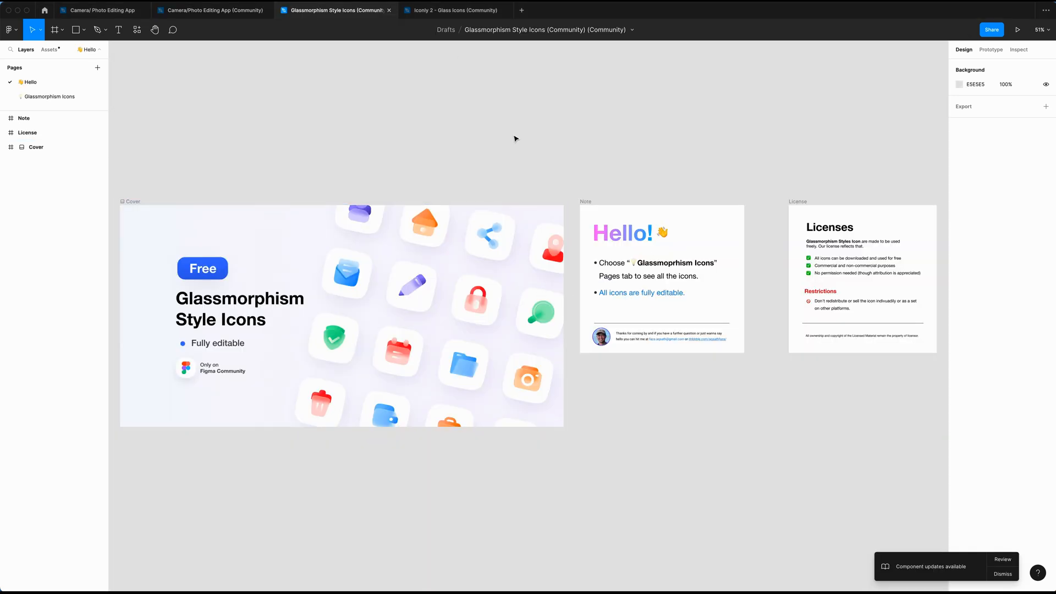
pyautogui.click(510, 11)
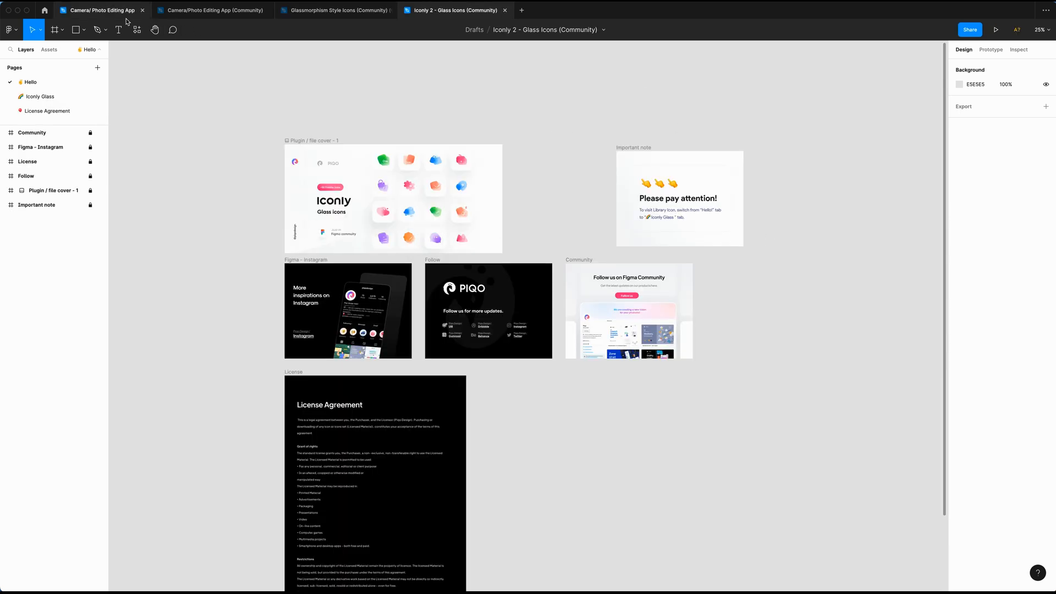
pyautogui.click(209, 10)
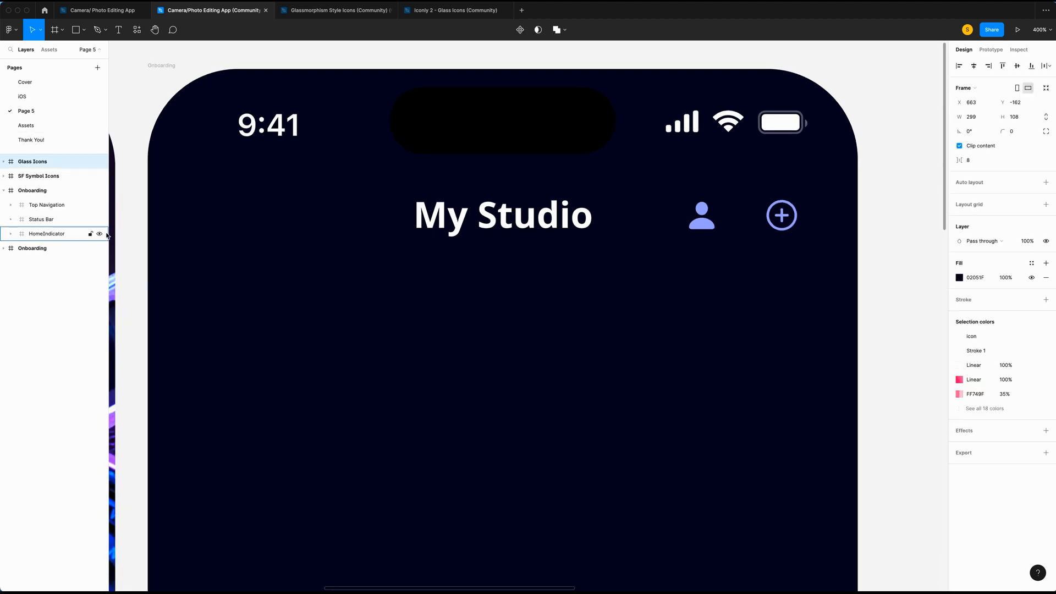
# Step: Draw a new frame below the status bar time at about X 29, Y 113, and set its size to 74 × 78
pyautogui.press('f')
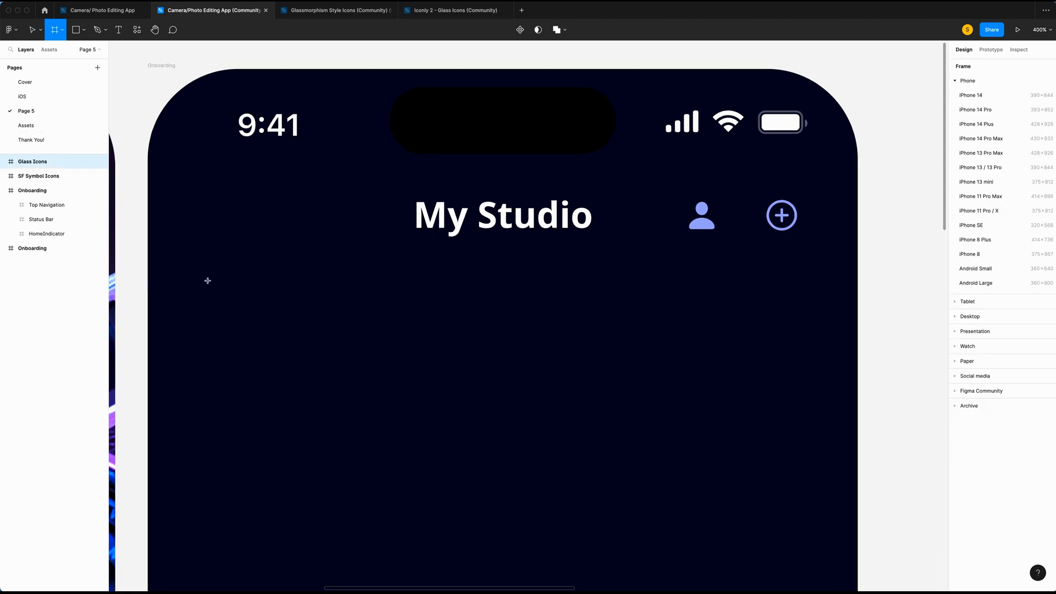
pyautogui.moveTo(200, 272); pyautogui.dragTo(380, 457)
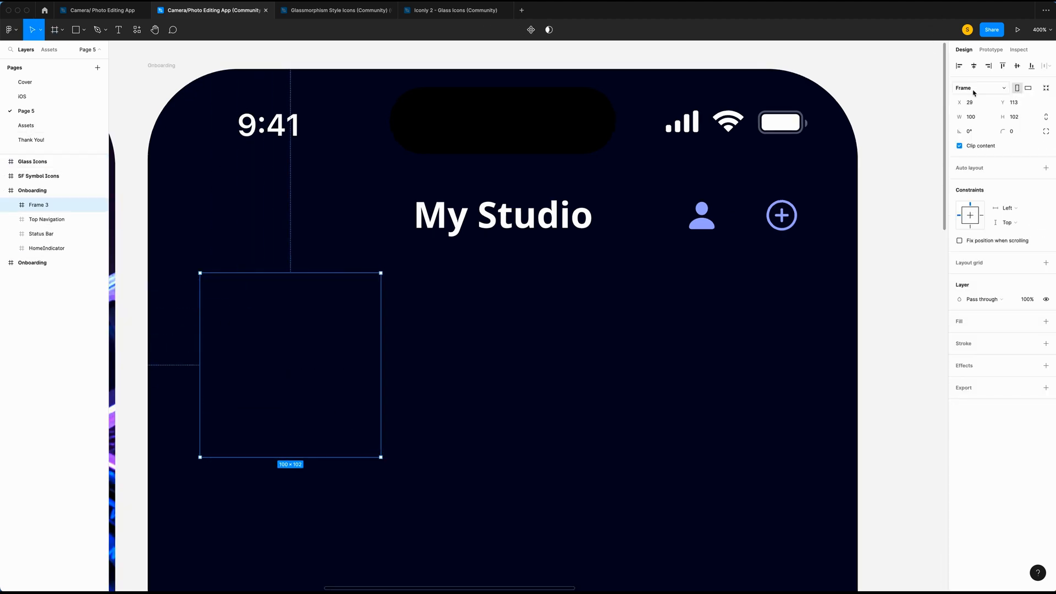
pyautogui.click(978, 117)
pyautogui.write('7')
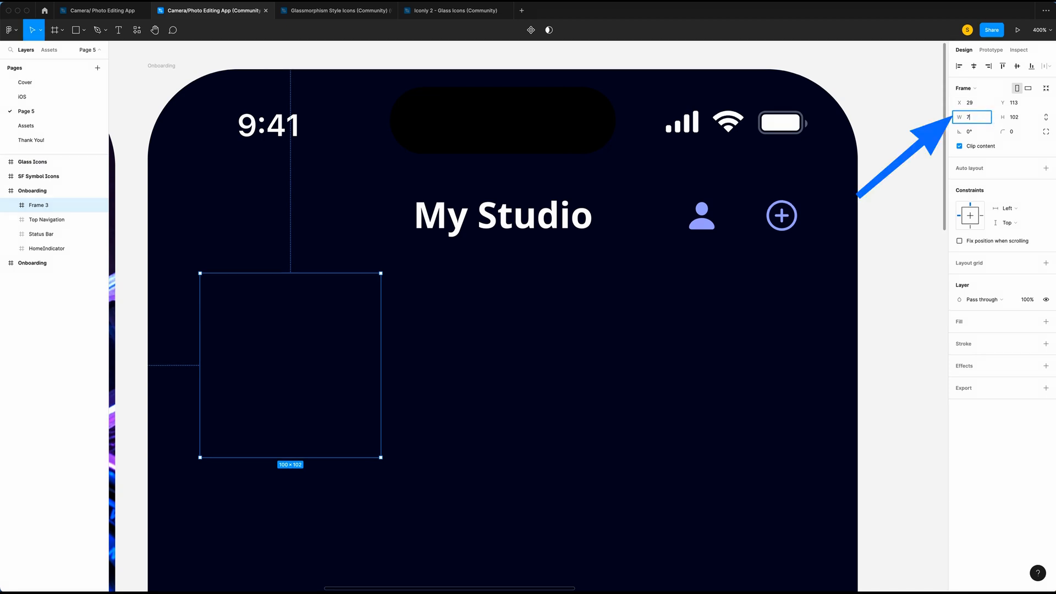
pyautogui.write('4')
pyautogui.press('Tab')
pyautogui.write('7')
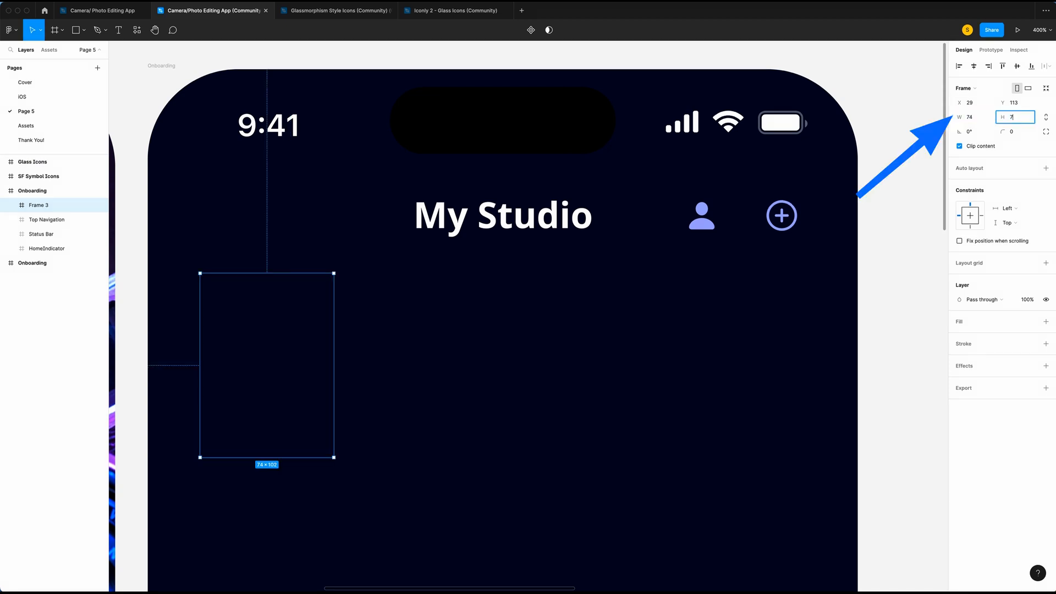
pyautogui.press('Return')
# Step: Draw an ellipse inside the 74 × 78 frame and set its width and height to 54
pyautogui.press('super+plus')
pyautogui.hscroll(-7, 246, 429)
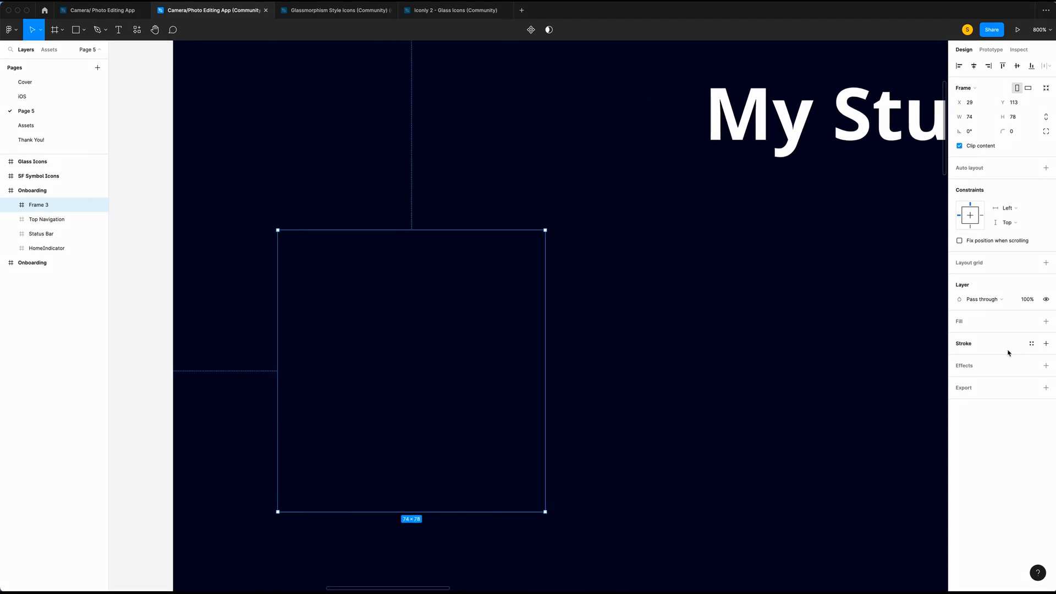
pyautogui.press('o')
pyautogui.moveTo(362, 250); pyautogui.dragTo(498, 382)
pyautogui.click(973, 103)
pyautogui.write('54')
pyautogui.click(1024, 108)
pyautogui.write('54')
pyautogui.press('Return')
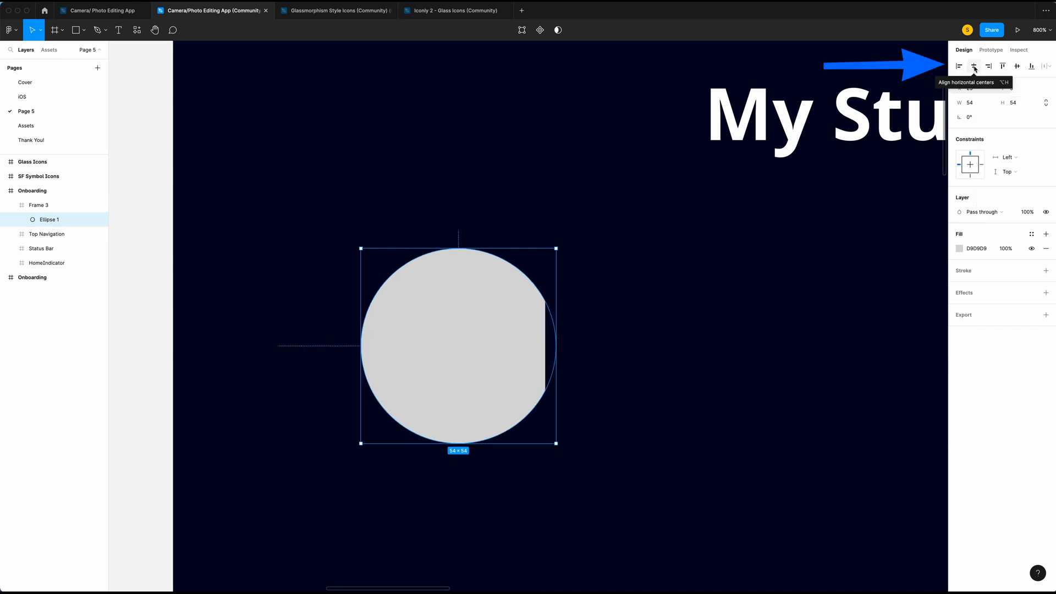
# Step: Centre the circle horizontally in its frame and nudge it up to Y 0, flush with the frame's upper edge
pyautogui.click(975, 68)
pyautogui.press('alt')
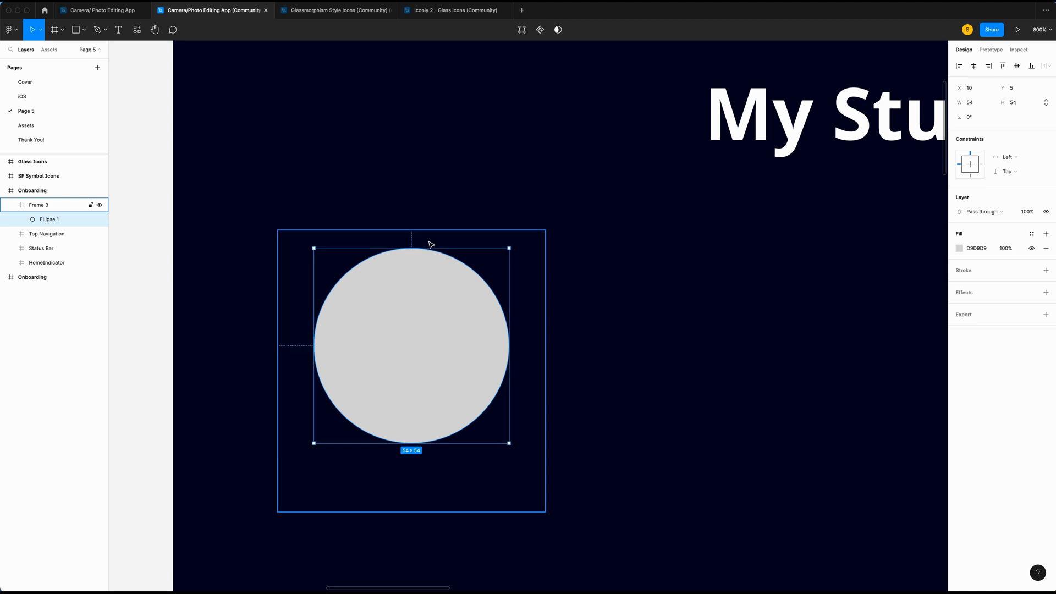
pyautogui.press('Up')
pyautogui.press('Up')
pyautogui.press('Up')
pyautogui.press('Up')
pyautogui.press('Up')
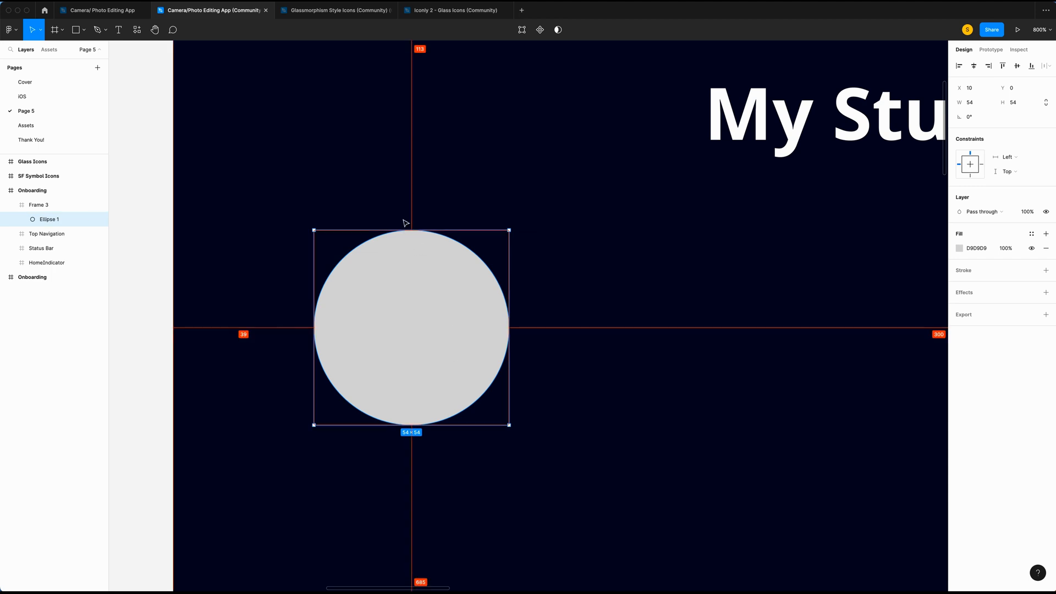
# Step: Remove the circle's fill and give it an inside stroke of 6E68A7 at 50% opacity
pyautogui.click(1045, 250)
pyautogui.click(1046, 255)
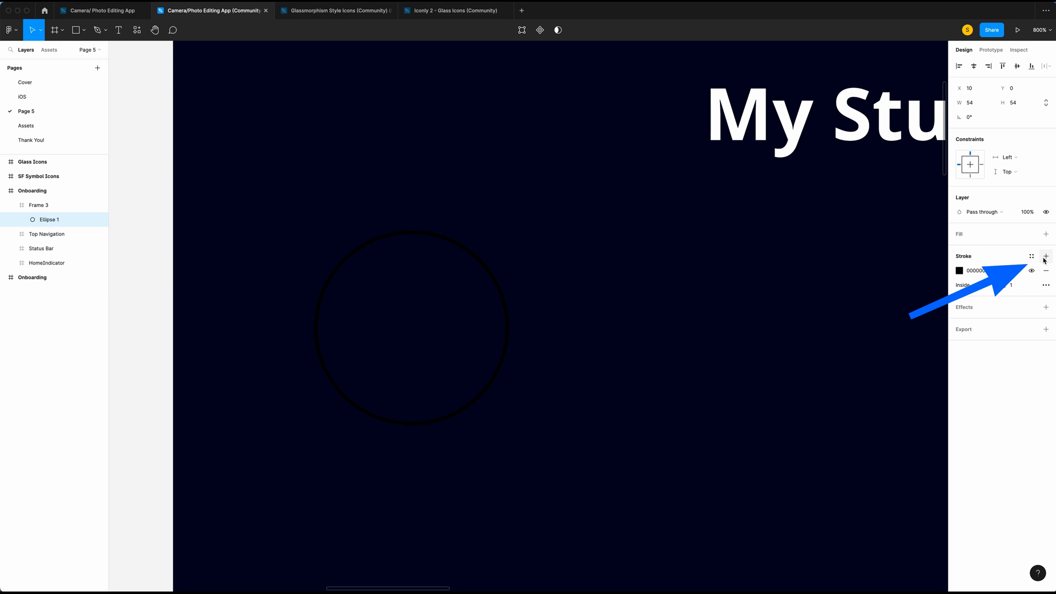
pyautogui.click(983, 270)
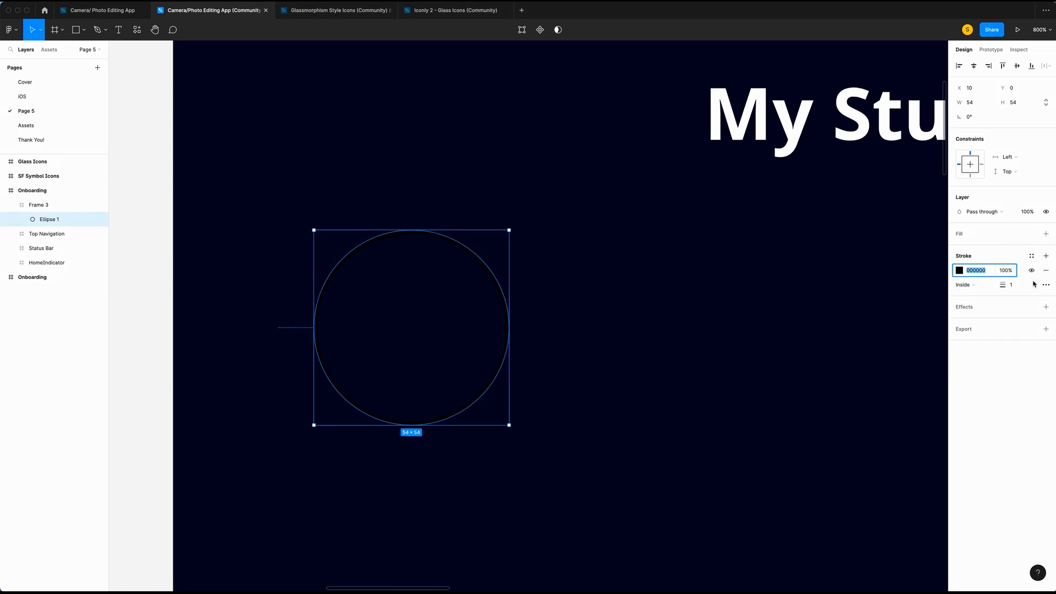
pyautogui.write('6e68a7')
pyautogui.click(1012, 273)
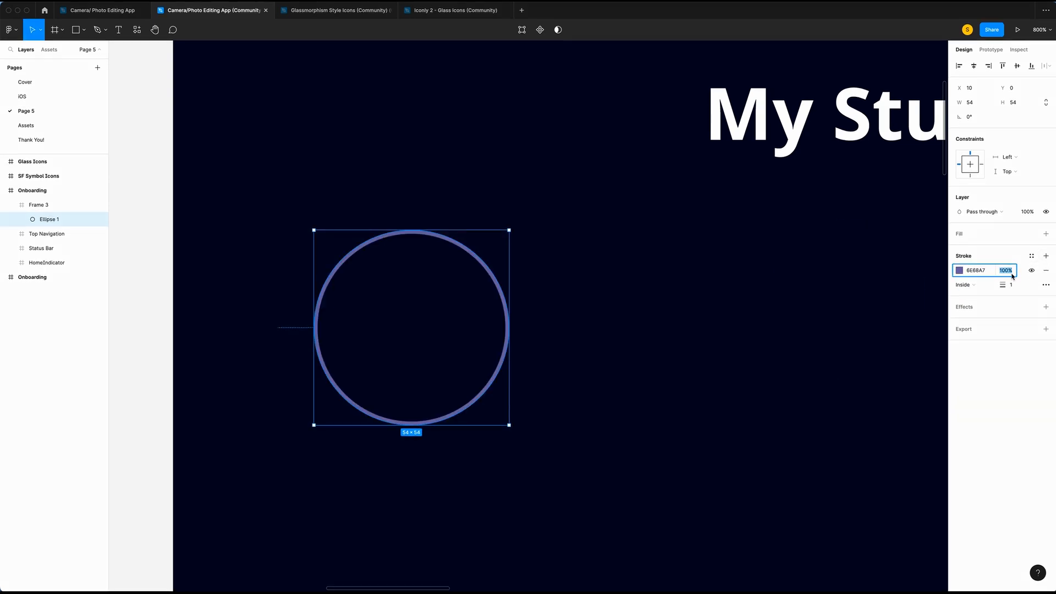
pyautogui.write('50')
pyautogui.press('Return')
# Step: Rename the outlined circle's layer as Base
pyautogui.click(53, 223)
pyautogui.doubleClick(53, 225)
pyautogui.write('Base')
pyautogui.press('Return')
# Step: Copy the Albums folder icon from Glass Icons into the circle's frame and centre it on the circle at X 15, Y 5
pyautogui.press('super+minus')
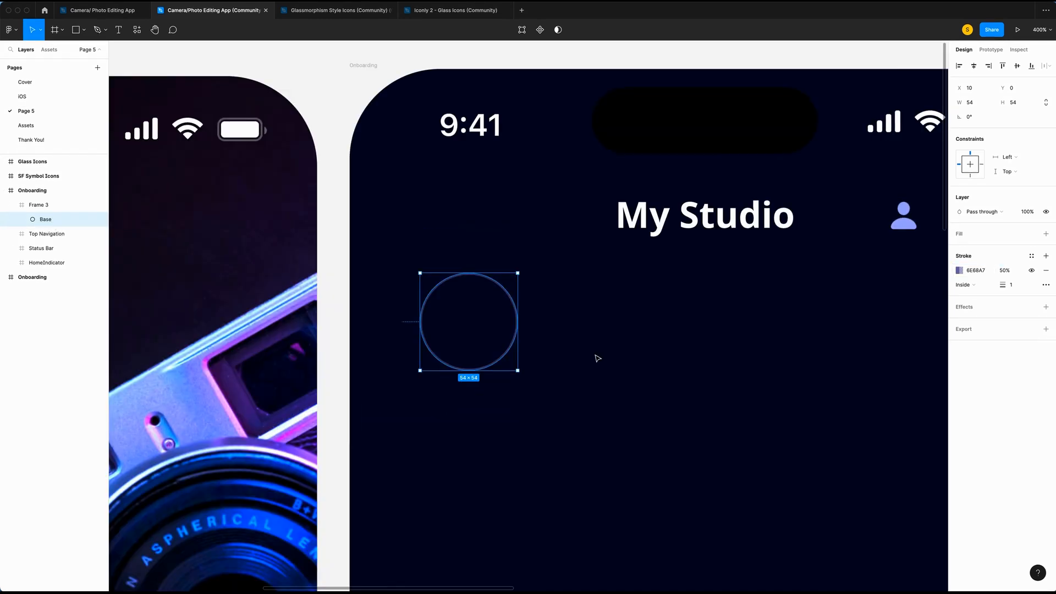
pyautogui.hscroll(4, 592, 358)
pyautogui.scroll(-2, 593, 358)
pyautogui.hscroll(4, 591, 358)
pyautogui.scroll(-2, 590, 358)
pyautogui.hscroll(4, 591, 358)
pyautogui.scroll(-2, 591, 358)
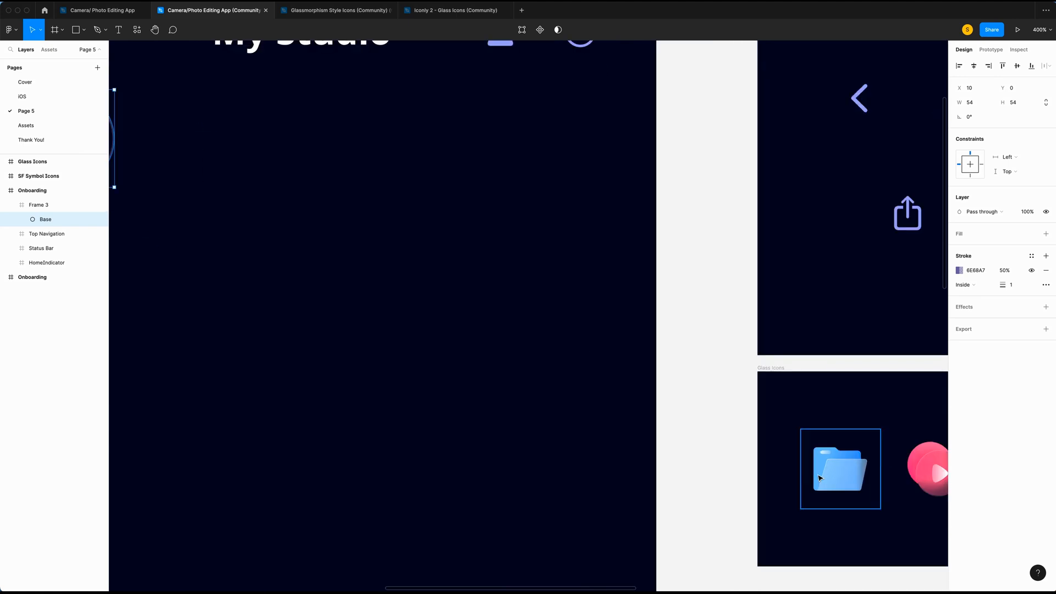
pyautogui.click(818, 476)
pyautogui.rightClick(819, 476)
pyautogui.click(835, 302)
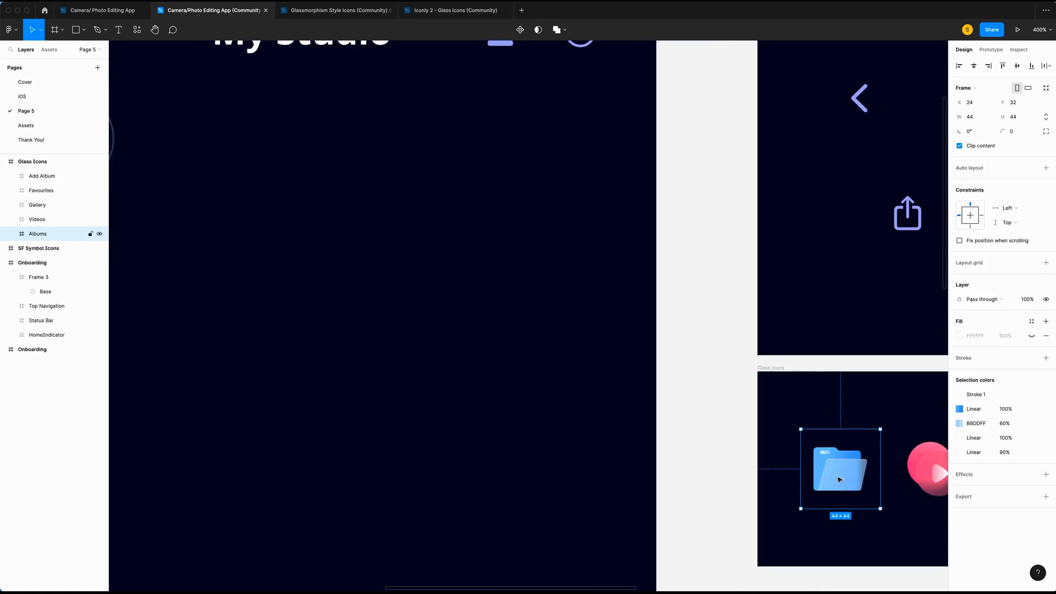
pyautogui.hscroll(-15, 396, 370)
pyautogui.scroll(10, 396, 370)
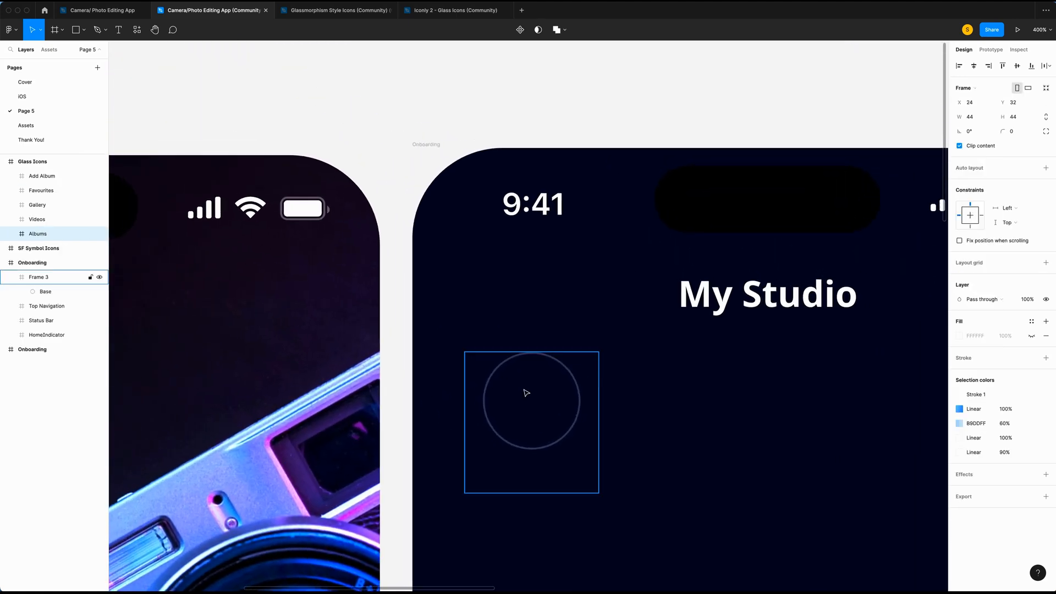
pyautogui.moveTo(386, 387); pyautogui.dragTo(378, 389)
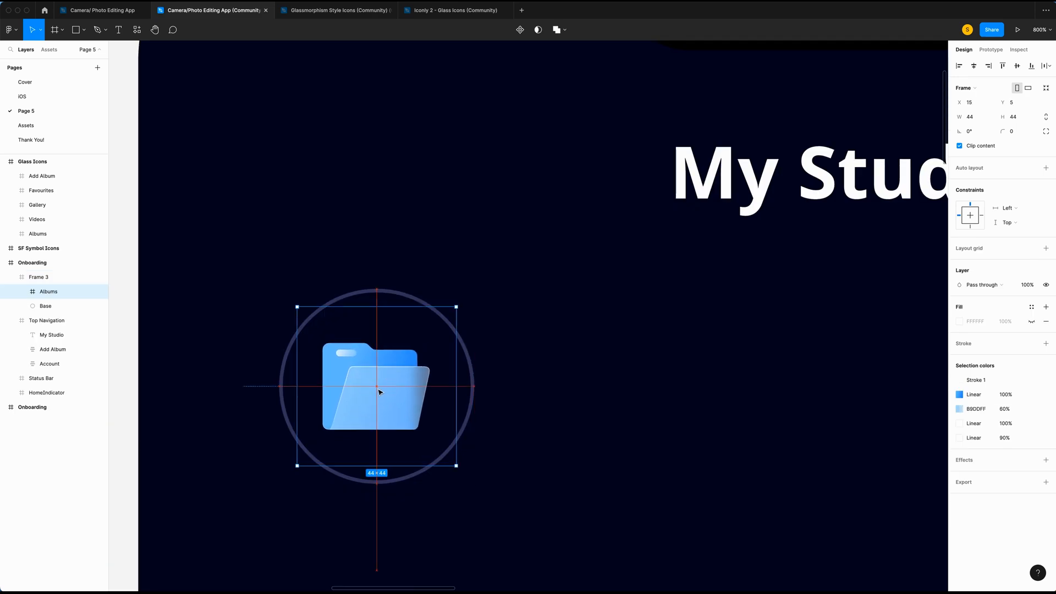
# Step: Group the Albums icon with the Base circle and name the group Icon
pyautogui.keyDown('shift'); pyautogui.click(52, 307); pyautogui.keyUp('shift')
pyautogui.press('super+g')
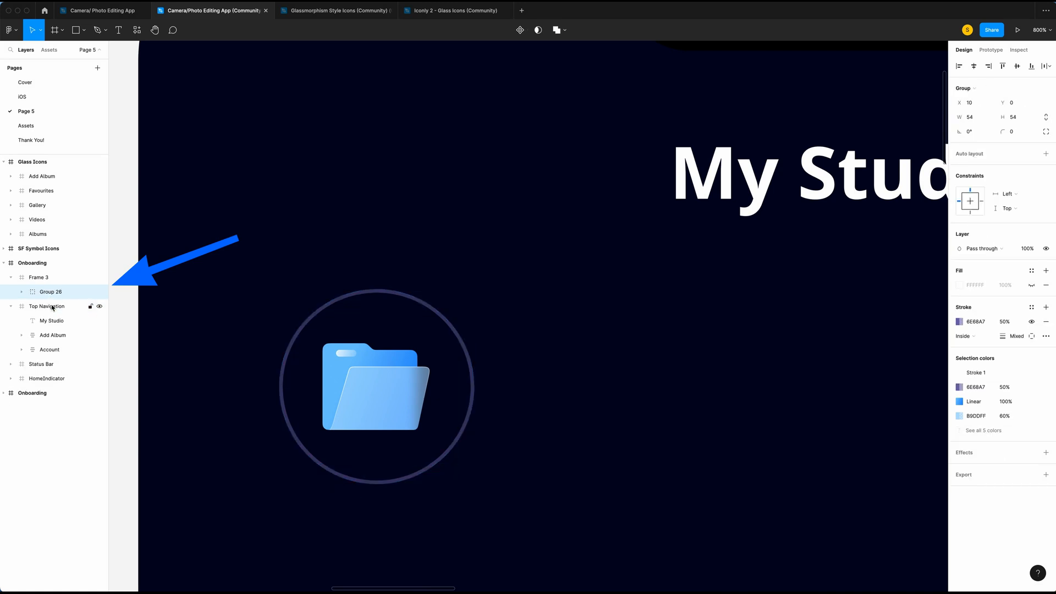
pyautogui.doubleClick(51, 292)
pyautogui.write('Icon')
pyautogui.press('Return')
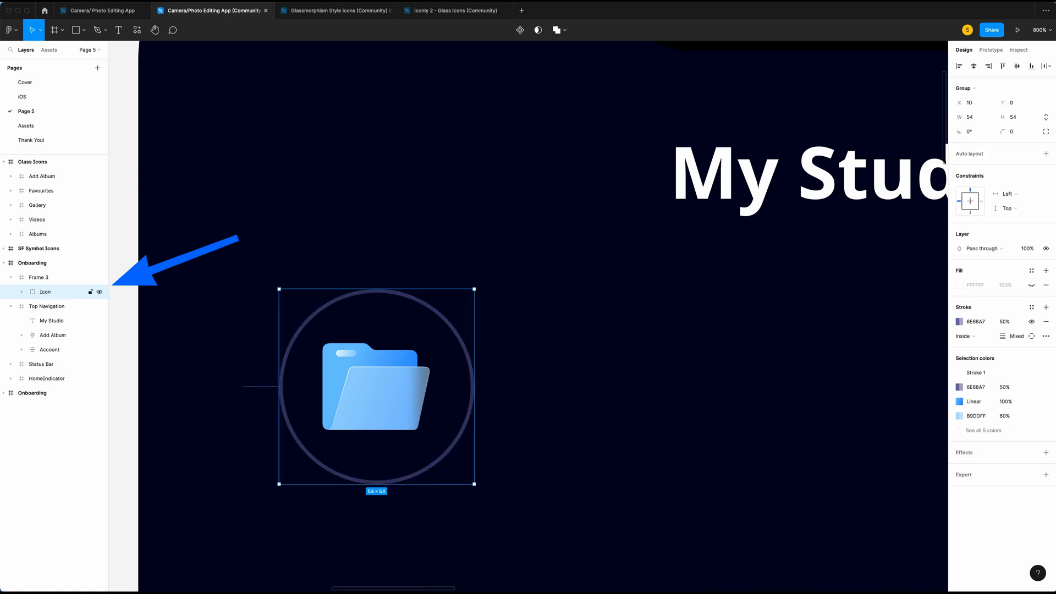
# Step: Add a 74 × 20 frame beneath the Icon group, aligned to the bottom and horizontal centre of its parent frame
pyautogui.scroll(-2, 250, 261)
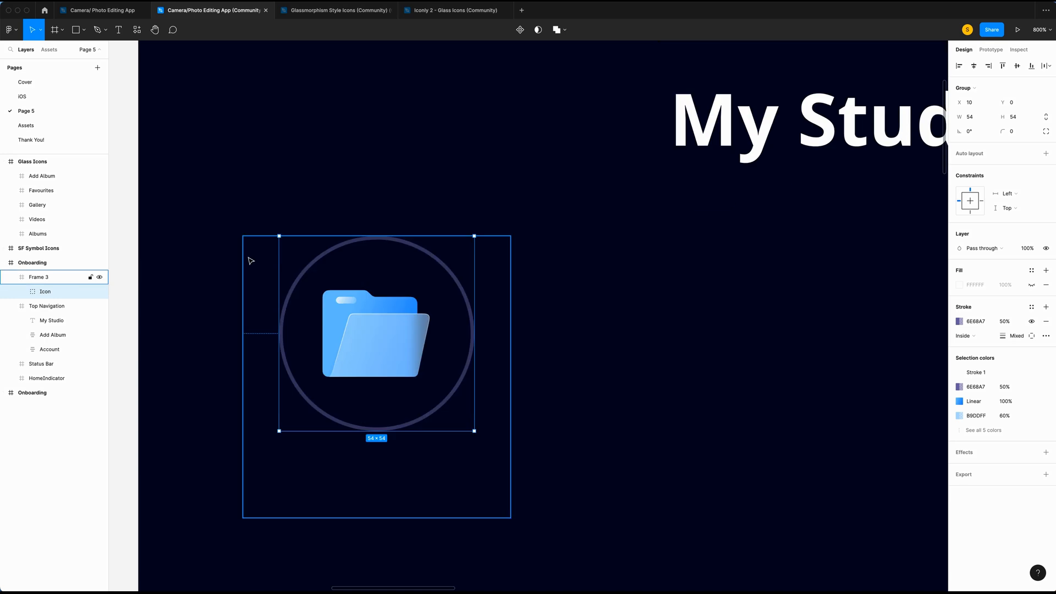
pyautogui.click(982, 118)
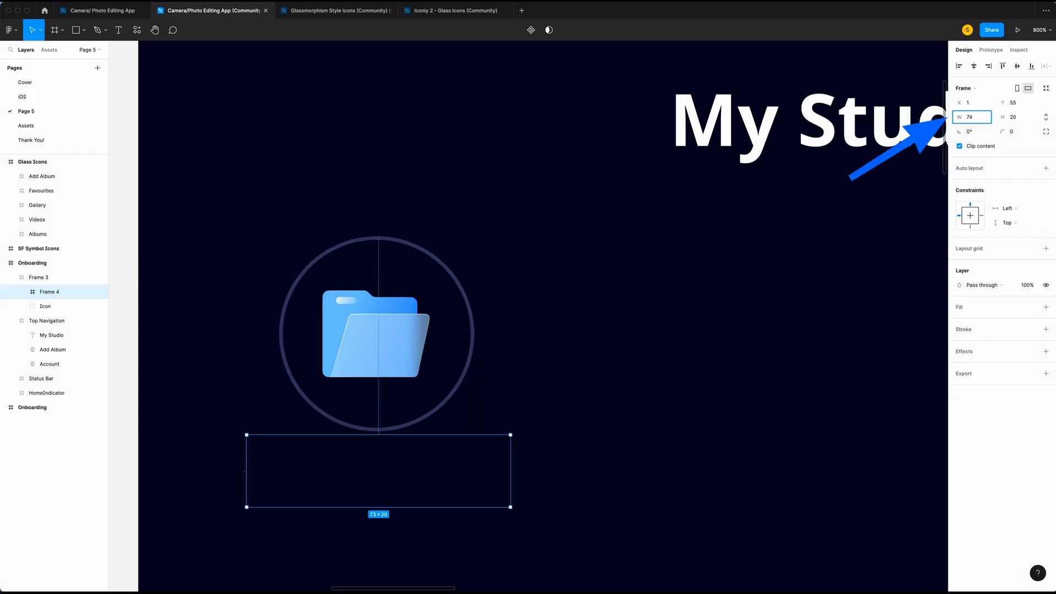
pyautogui.click(1032, 66)
pyautogui.click(974, 66)
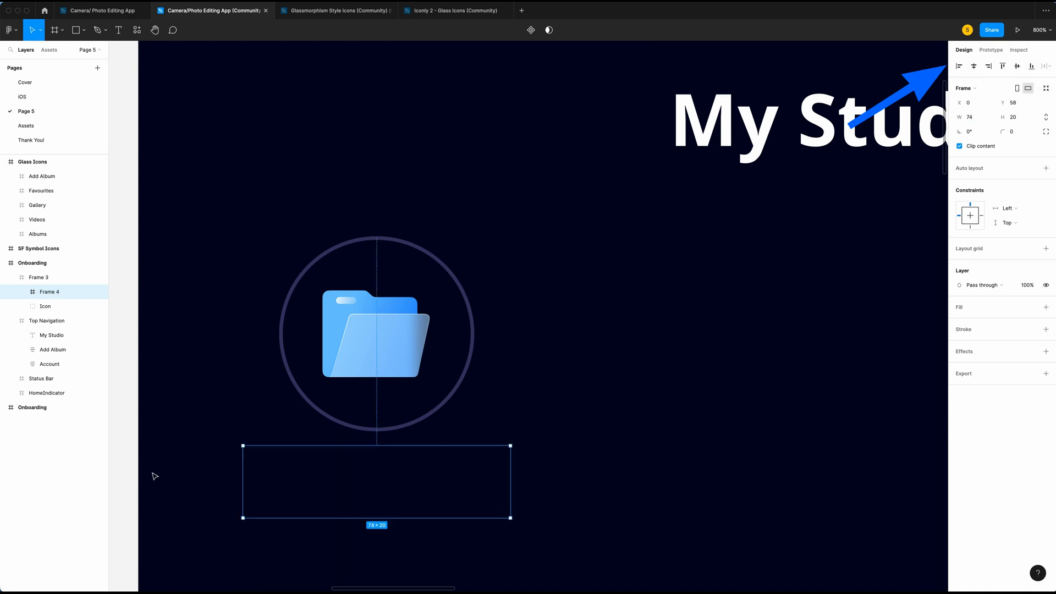
# Step: Rename the new 74 × 20 frame under the Icon group as Text
pyautogui.doubleClick(53, 294)
pyautogui.write('T')
pyautogui.press('Return')
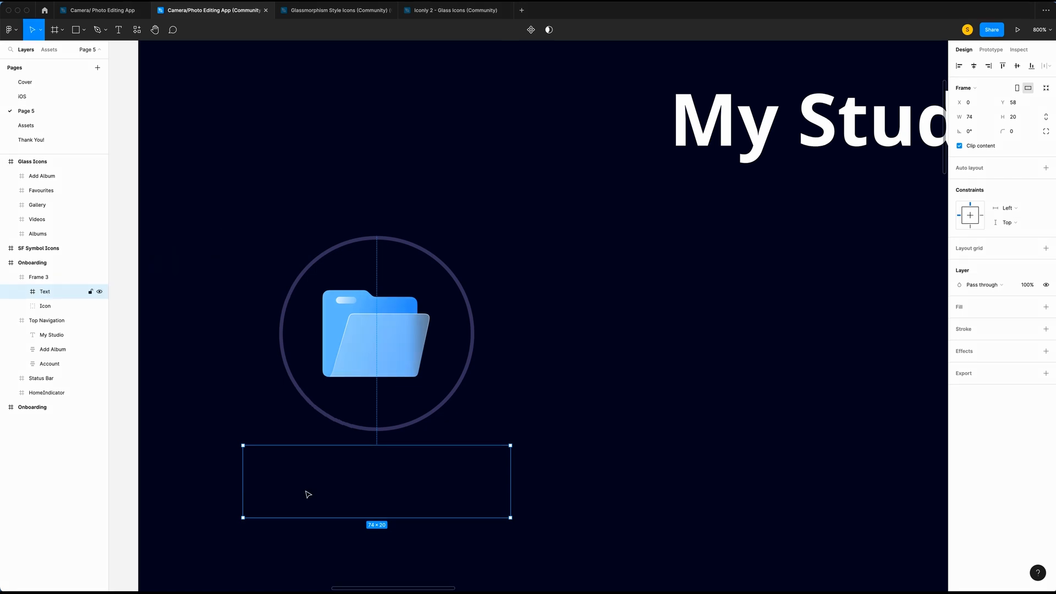
# Step: Add the label "Albums" inside the Text frame and set its resizing to auto width
pyautogui.press('t')
pyautogui.moveTo(272, 456); pyautogui.dragTo(463, 506)
pyautogui.write('Albums')
pyautogui.click(995, 251)
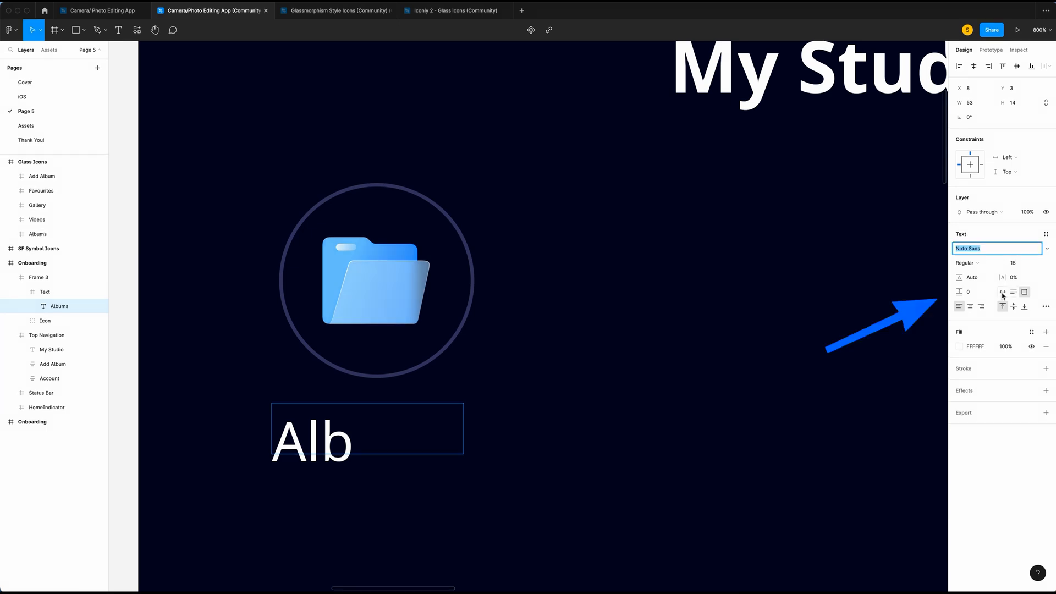
pyautogui.click(1003, 293)
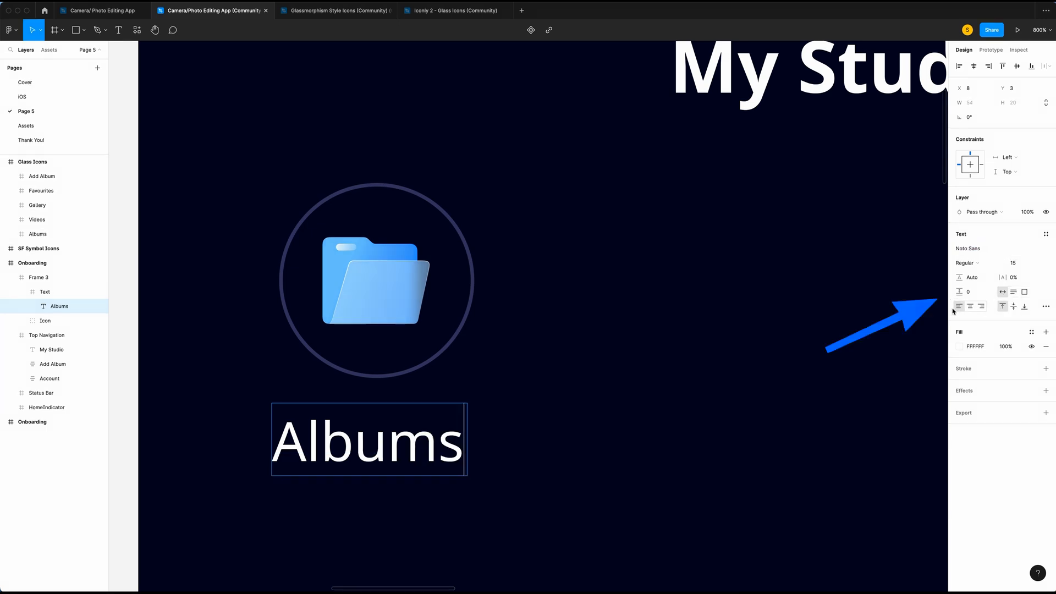
# Step: Colour the Albums label A0A9FC and centre it horizontally and vertically in the Text frame
pyautogui.click(989, 350)
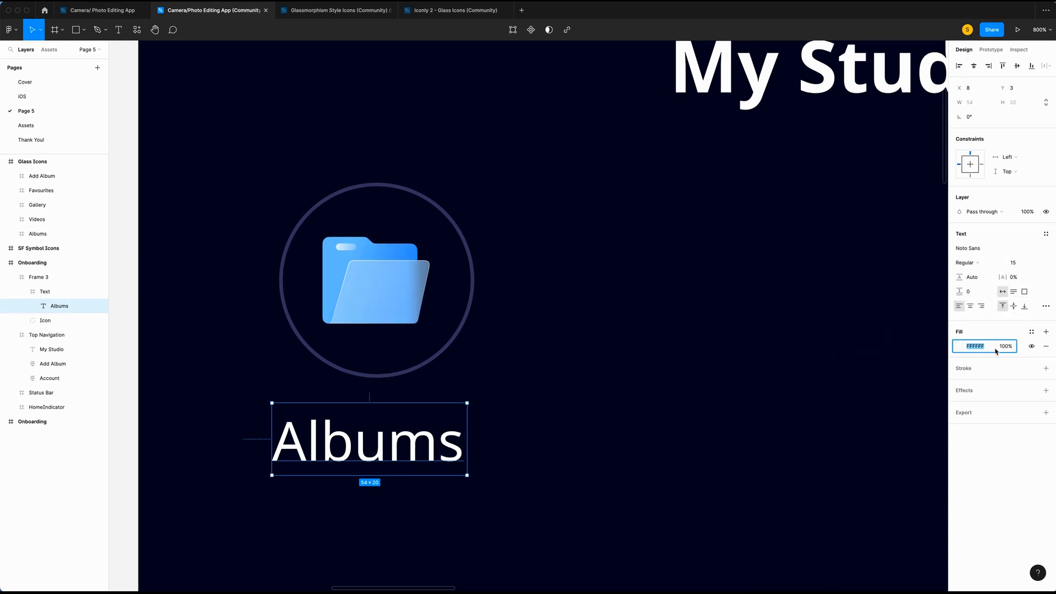
pyautogui.write('a0a9fc')
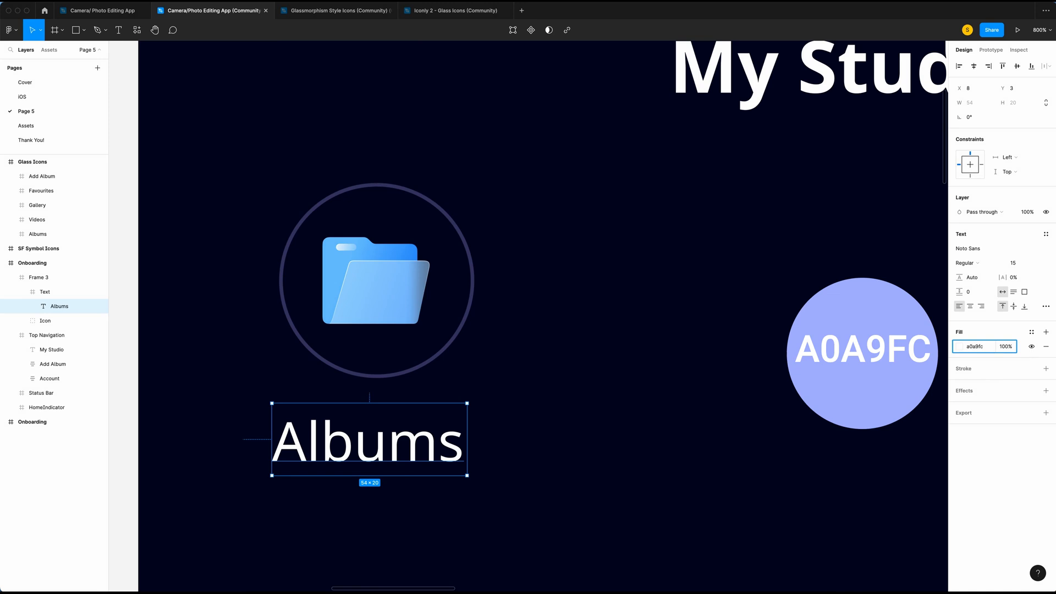
pyautogui.press('Return')
pyautogui.click(974, 66)
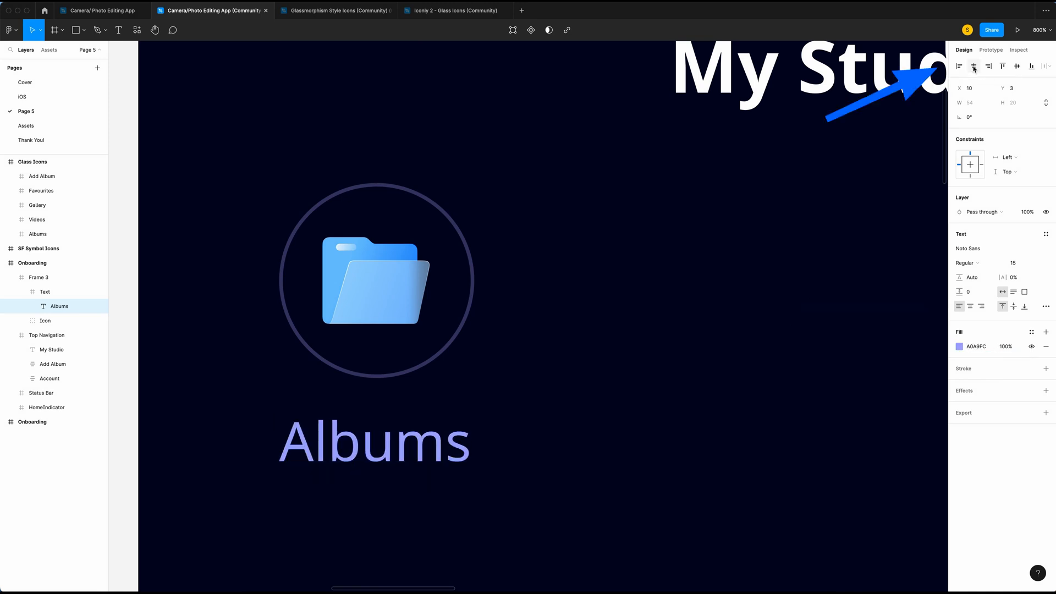
pyautogui.click(1018, 67)
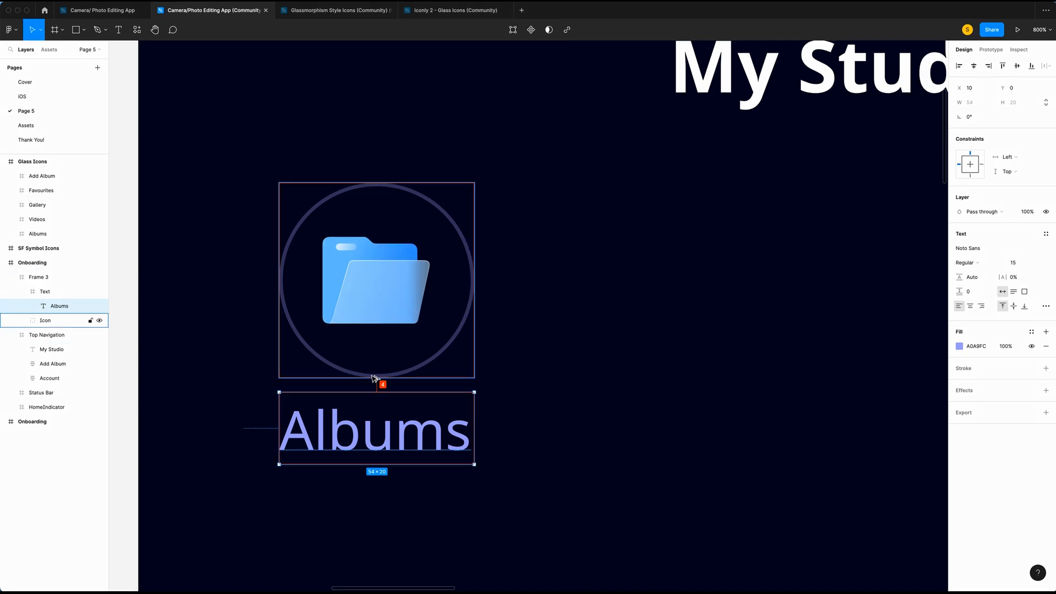
# Step: Rename the frame holding the Icon group and its label as Albums
pyautogui.press('-')
pyautogui.doubleClick(38, 277)
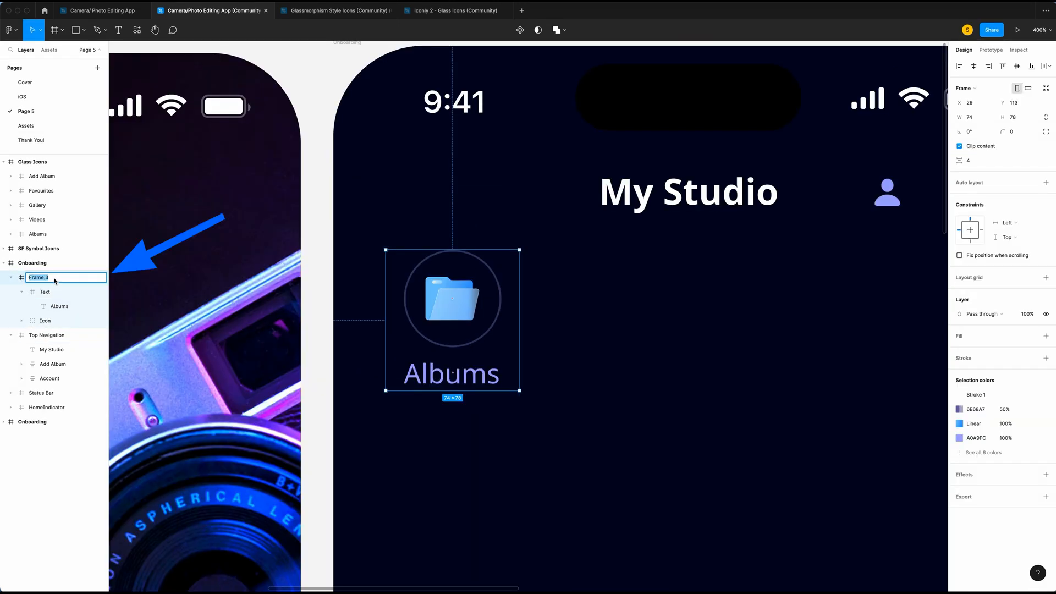
pyautogui.write('Album')
pyautogui.write('s')
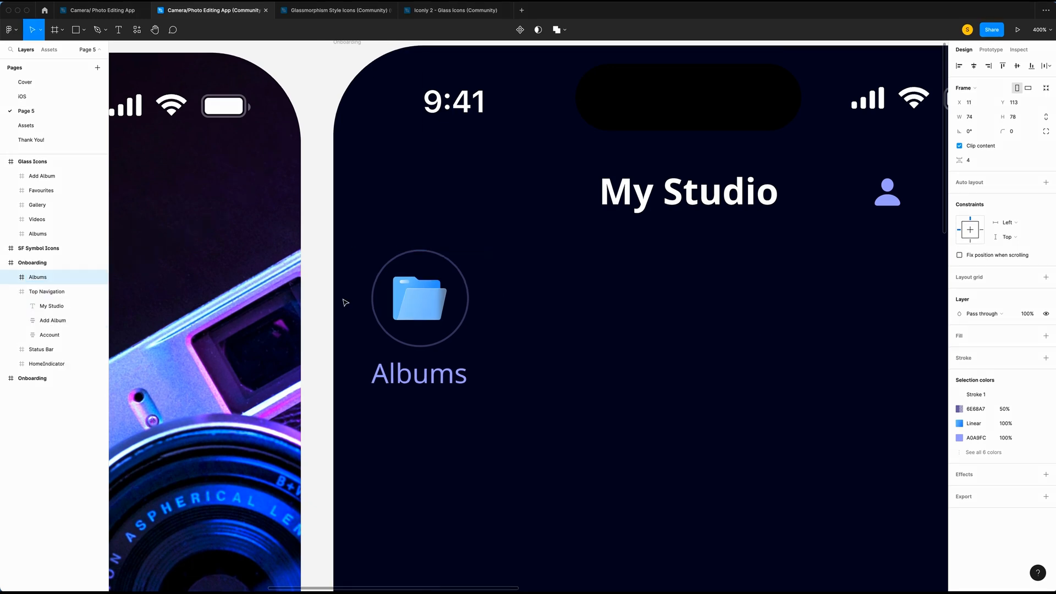
# Step: Nudge the Albums frame horizontally to X 15 on the My Studio screen
pyautogui.press('Right')
pyautogui.press('Right')
pyautogui.press('alt')
pyautogui.press('Right')
pyautogui.press('Right')
pyautogui.press('alt')
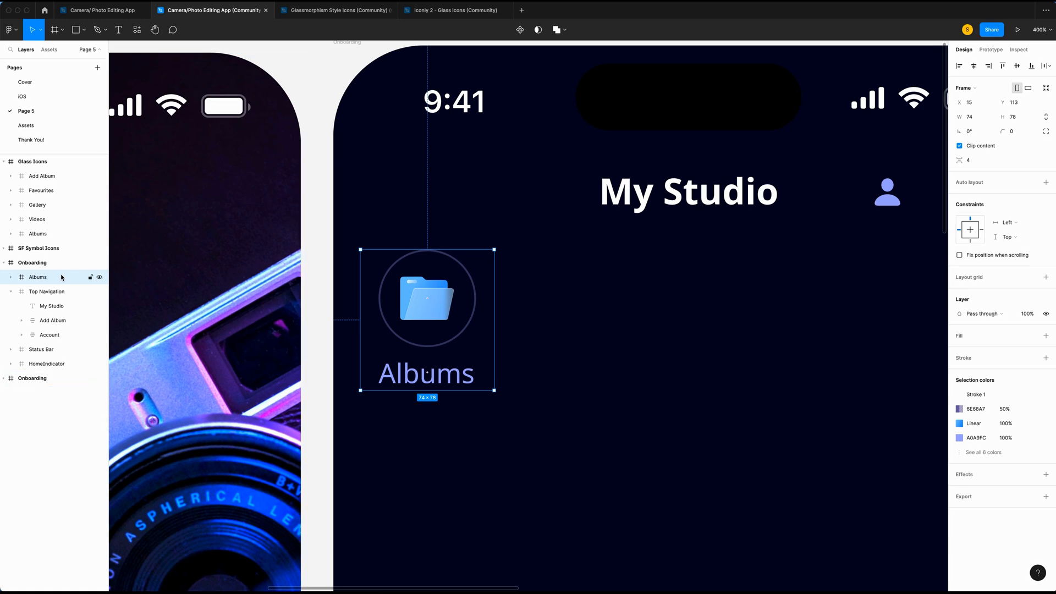
# Step: Duplicate the Albums frame four times and lay the copies out in a row across the screen
pyautogui.hotkey('ctrl', 'v')
pyautogui.moveTo(424, 312); pyautogui.dragTo(557, 312)
pyautogui.press('super+v')
pyautogui.moveTo(560, 313); pyautogui.dragTo(836, 312)
pyautogui.hscroll(2, 835, 311)
pyautogui.press('super+v')
pyautogui.moveTo(734, 312); pyautogui.dragTo(868, 312)
pyautogui.hscroll(2, 858, 313)
# Step: Put all five Albums frames in a horizontal auto layout with 0 spacing between items
pyautogui.keyDown('shift'); pyautogui.click(42, 293); pyautogui.keyUp('shift')
pyautogui.keyDown('shift'); pyautogui.click(42, 308); pyautogui.keyUp('shift')
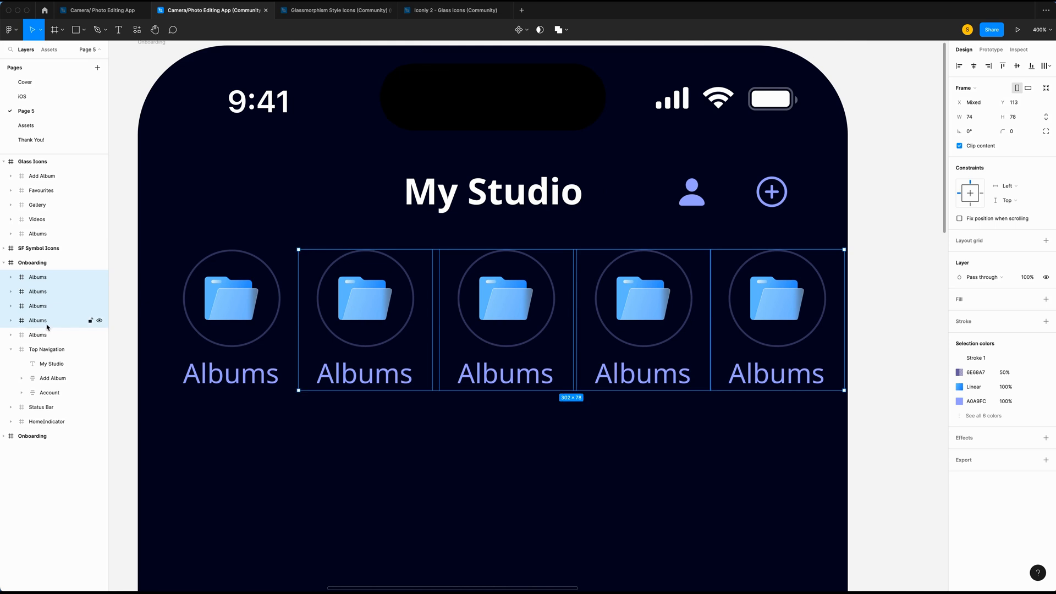
pyautogui.keyDown('shift'); pyautogui.click(42, 322); pyautogui.keyUp('shift')
pyautogui.keyDown('shift'); pyautogui.click(42, 335); pyautogui.keyUp('shift')
pyautogui.hotkey('shift', 'a')
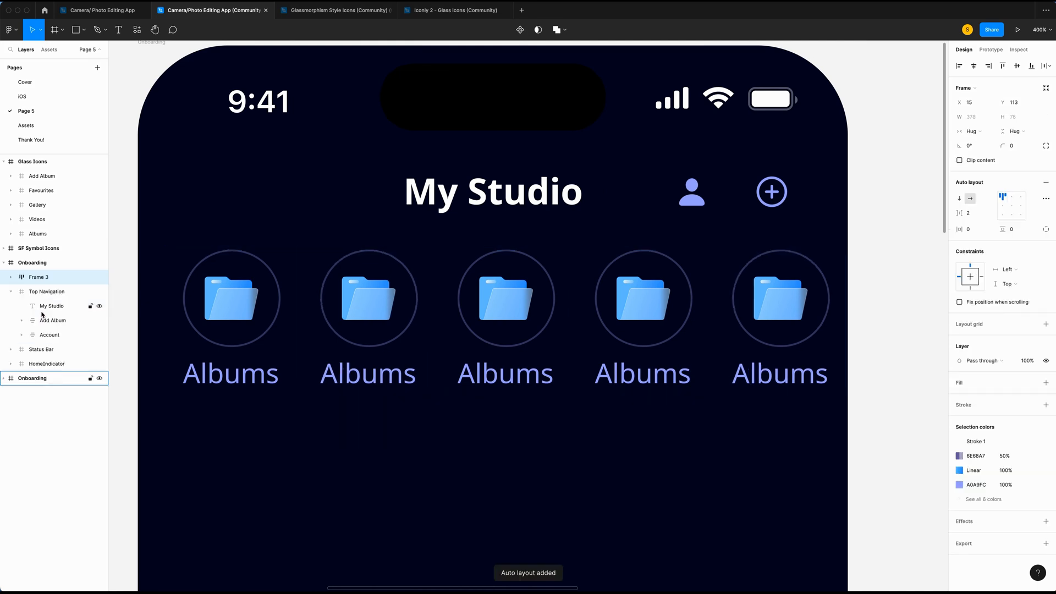
pyautogui.click(966, 214)
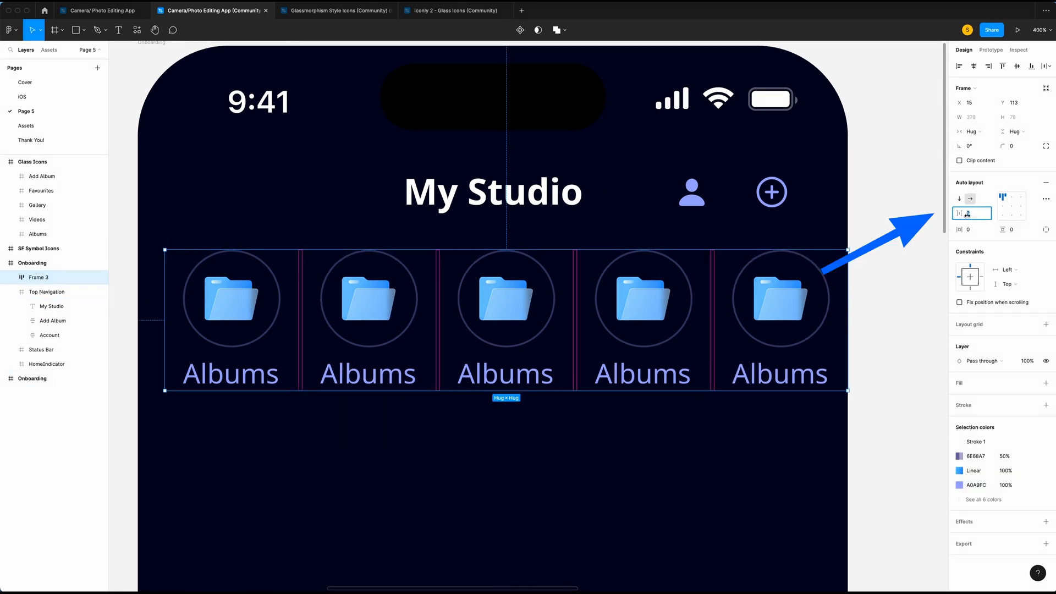
pyautogui.write('0')
pyautogui.press('Return')
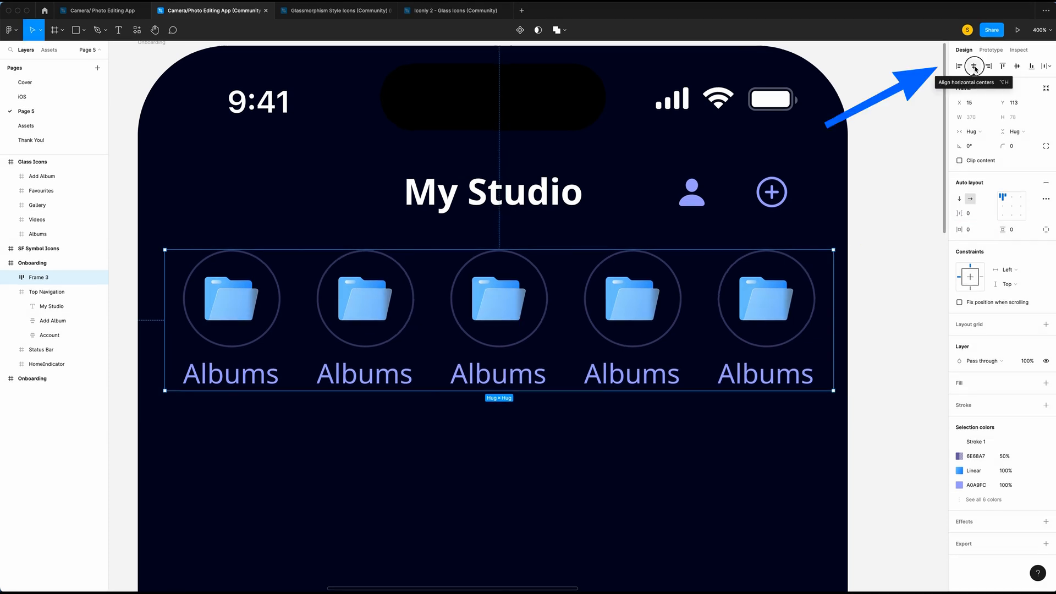
# Step: Centre the auto-layout row horizontally on the screen and ungroup it into separate Albums frames
pyautogui.rightClick(38, 277)
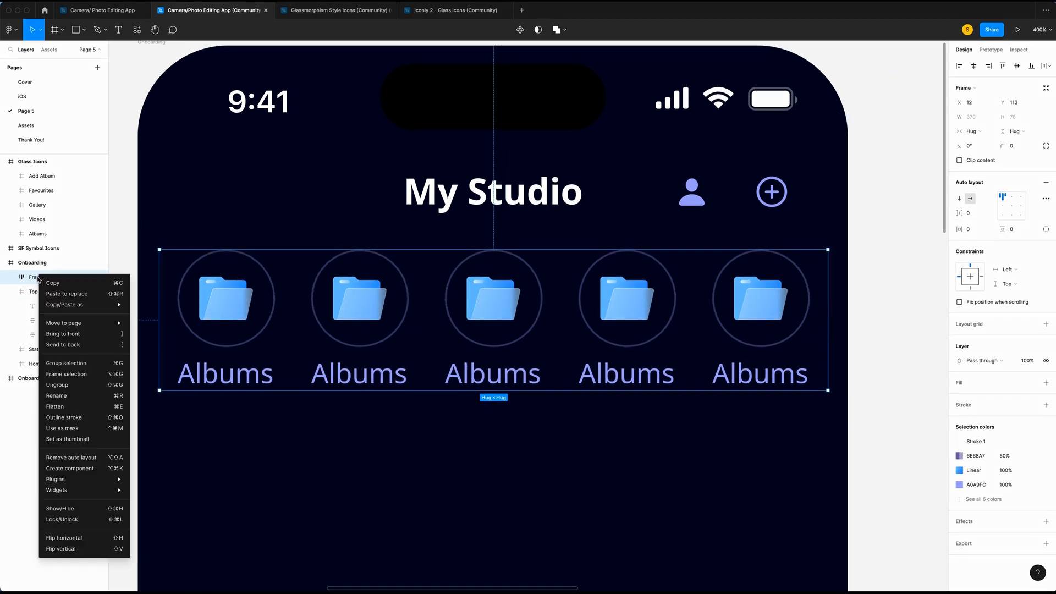
pyautogui.click(57, 387)
pyautogui.scroll(-1, 396, 405)
pyautogui.click(360, 297)
pyautogui.click(405, 381)
pyautogui.press('super+minus')
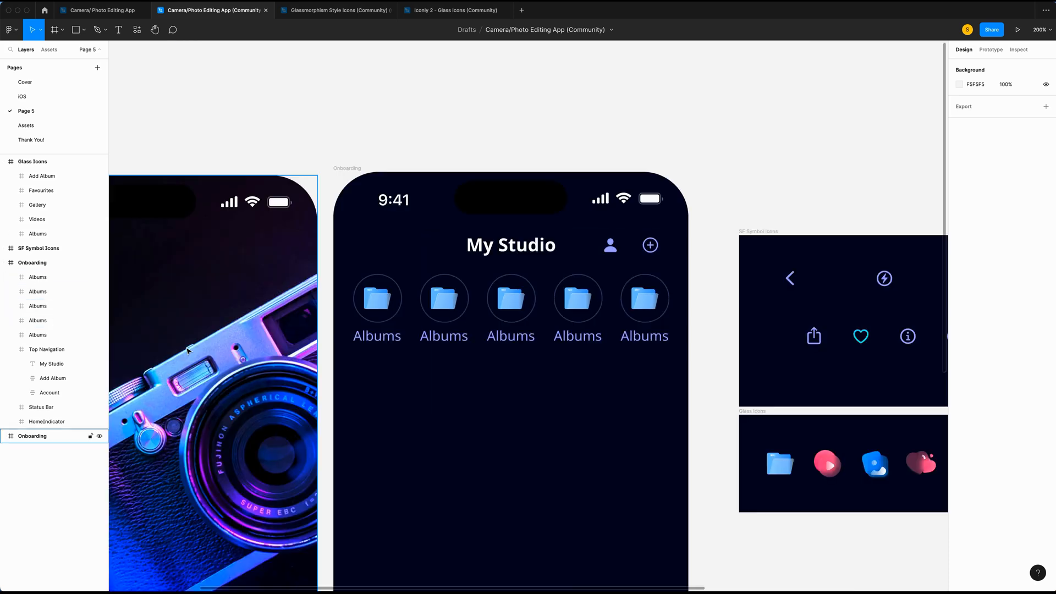
# Step: Replace the folder icons in the four copied frames with the Videos, Gallery, Favourites and Add Album icons from Glass Icons
pyautogui.hscroll(1, 369, 361)
pyautogui.scroll(1, 369, 362)
pyautogui.hscroll(1, 369, 361)
pyautogui.rightClick(784, 512)
pyautogui.click(797, 302)
pyautogui.doubleClick(420, 346)
pyautogui.press('super+shift+r')
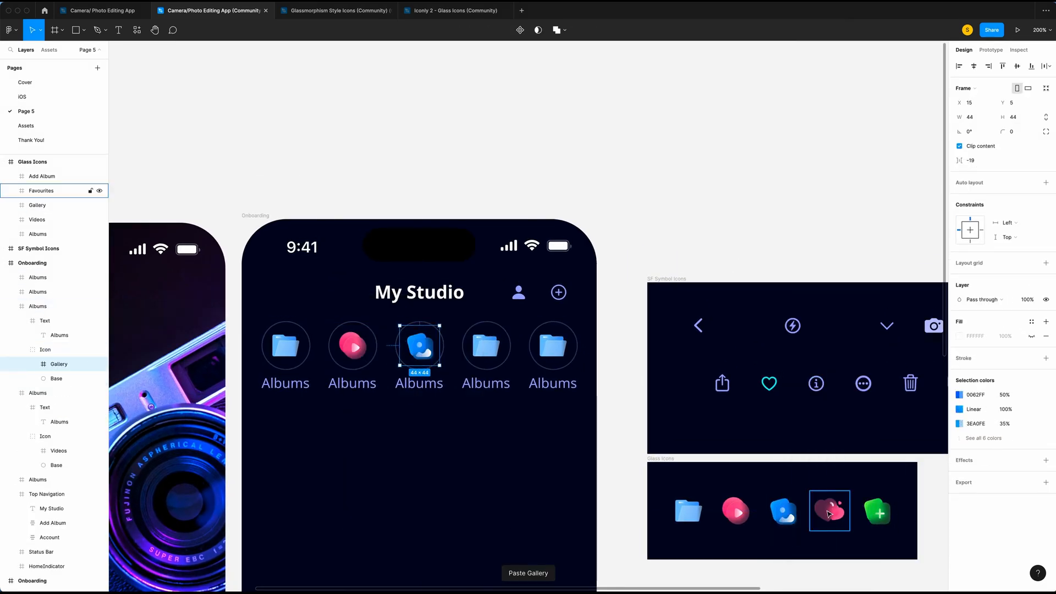
pyautogui.press('super+shift+r')
pyautogui.click(877, 511)
pyautogui.doubleClick(545, 348)
pyautogui.doubleClick(545, 347)
pyautogui.press('super+shift+r')
# Step: Change the four copied labels to Videos, Gallery, Favourites and Add
pyautogui.doubleClick(360, 382)
pyautogui.write('Videos')
pyautogui.doubleClick(434, 381)
pyautogui.doubleClick(434, 381)
pyautogui.write('Gallery')
pyautogui.doubleClick(486, 383)
pyautogui.write('Favourites')
pyautogui.doubleClick(553, 384)
pyautogui.write('Add')
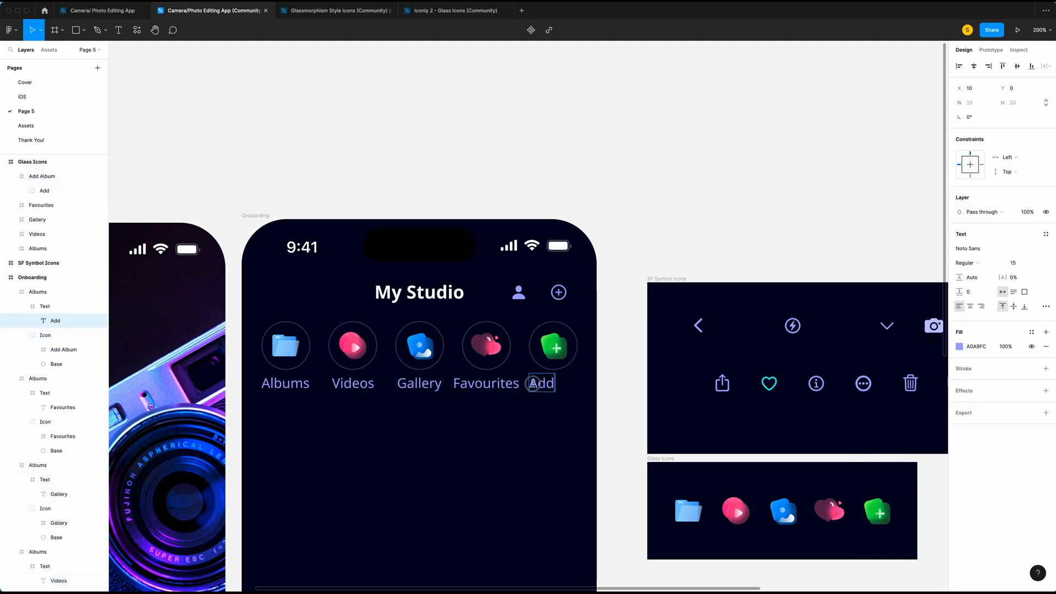
pyautogui.press('Escape')
pyautogui.press('Escape')
# Step: Rename the four copied icon frames as Add, Favourites, Gallery and Videos to match their labels
pyautogui.scroll(5, 286, 403)
pyautogui.click(284, 286)
pyautogui.click(48, 182)
pyautogui.click(49, 197)
pyautogui.click(50, 211)
pyautogui.click(51, 225)
pyautogui.doubleClick(50, 226)
pyautogui.write('Videos')
# Step: Move all five category frames down to Y 119, leaving a 16 px gap below the Top Navigation
pyautogui.click(44, 240)
pyautogui.keyDown('shift'); pyautogui.click(42, 182); pyautogui.keyUp('shift')
pyautogui.press('alt')
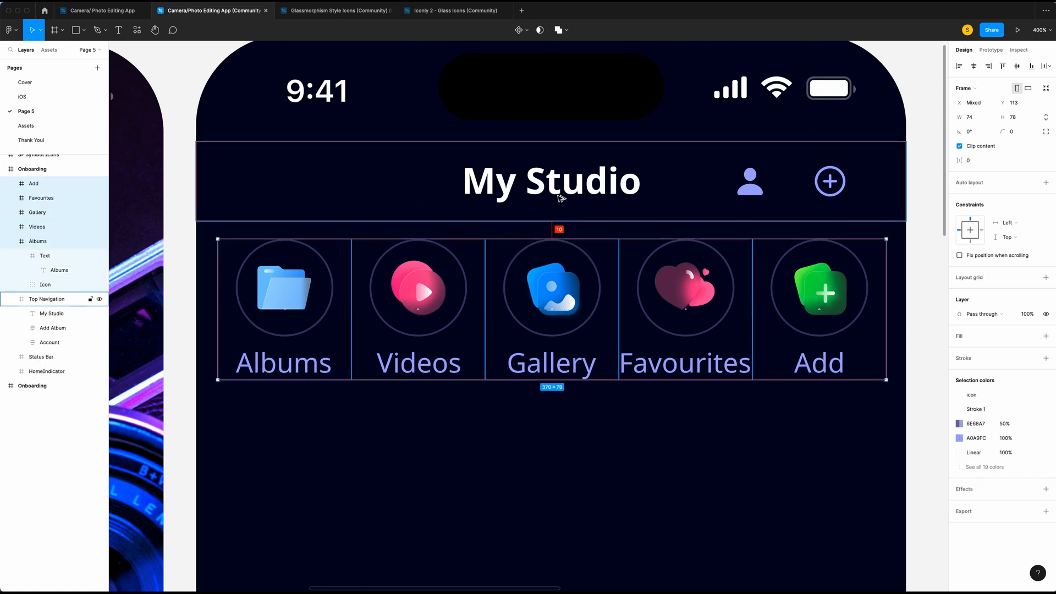
pyautogui.hotkey('shift', 'Down')
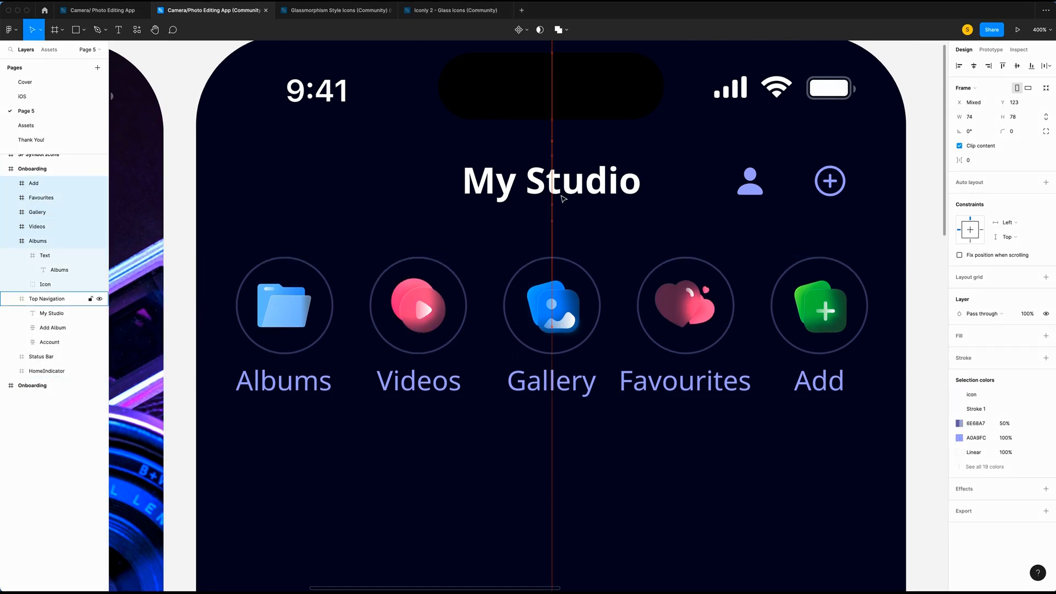
pyautogui.press('Up')
pyautogui.press('Up')
pyautogui.press('Up')
pyautogui.press('Up')
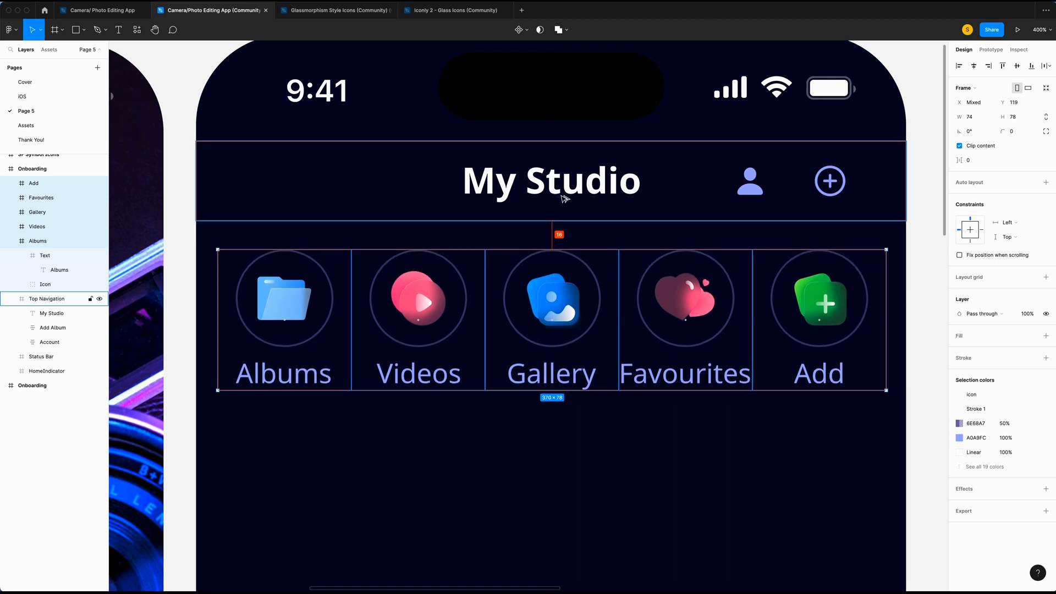
# Step: Move the Videos frame down 20 px to Y 139
pyautogui.click(30, 241)
pyautogui.click(42, 230)
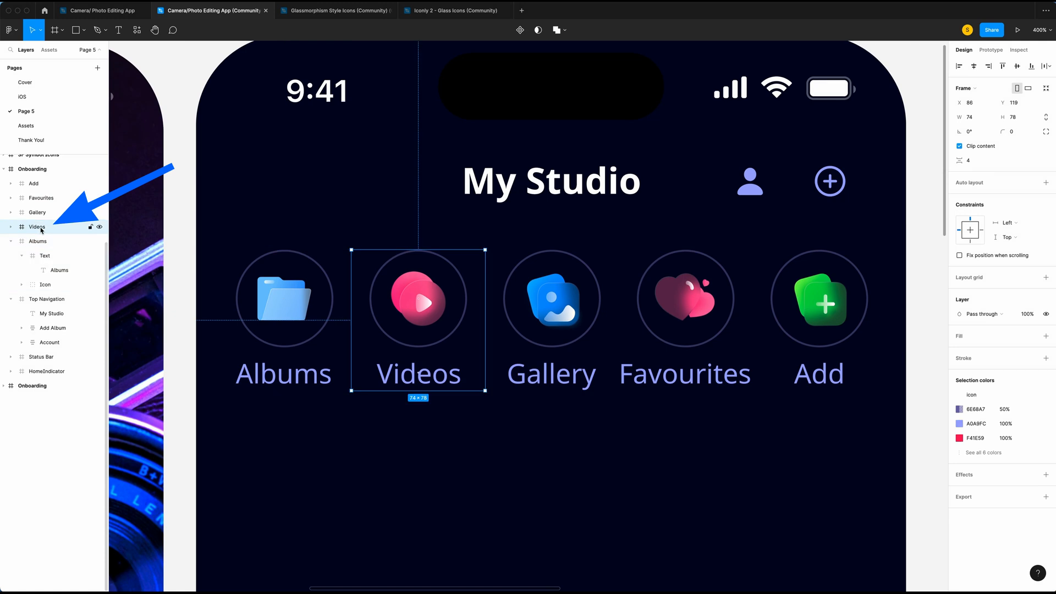
pyautogui.hotkey('shift', 'Down')
pyautogui.hotkey('shift', 'Down')
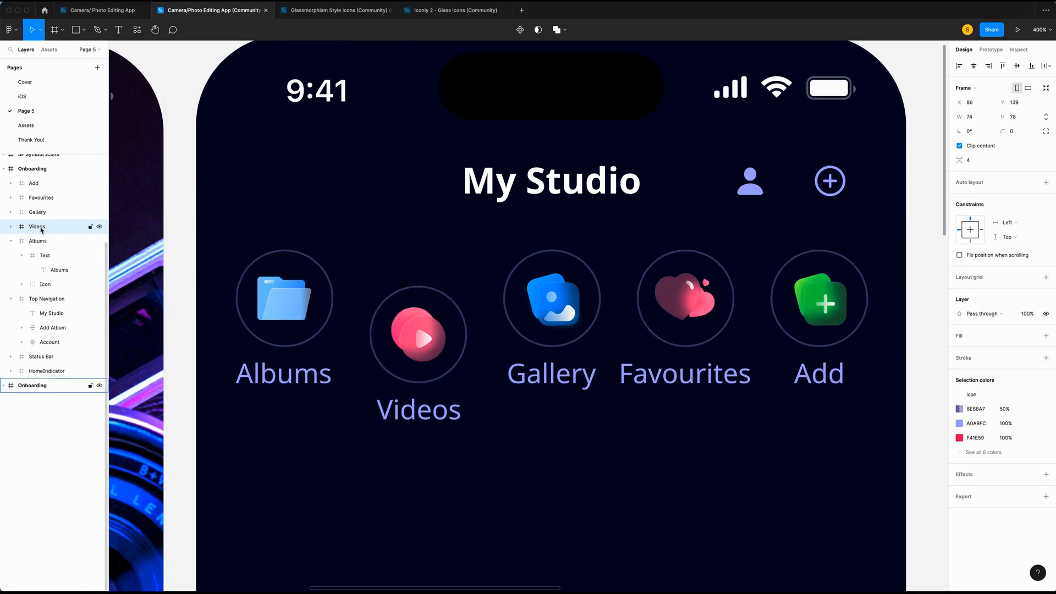
# Step: Move the Gallery frame down 30 px and the Favourites frame down 20 px to form a curved row
pyautogui.click(41, 215)
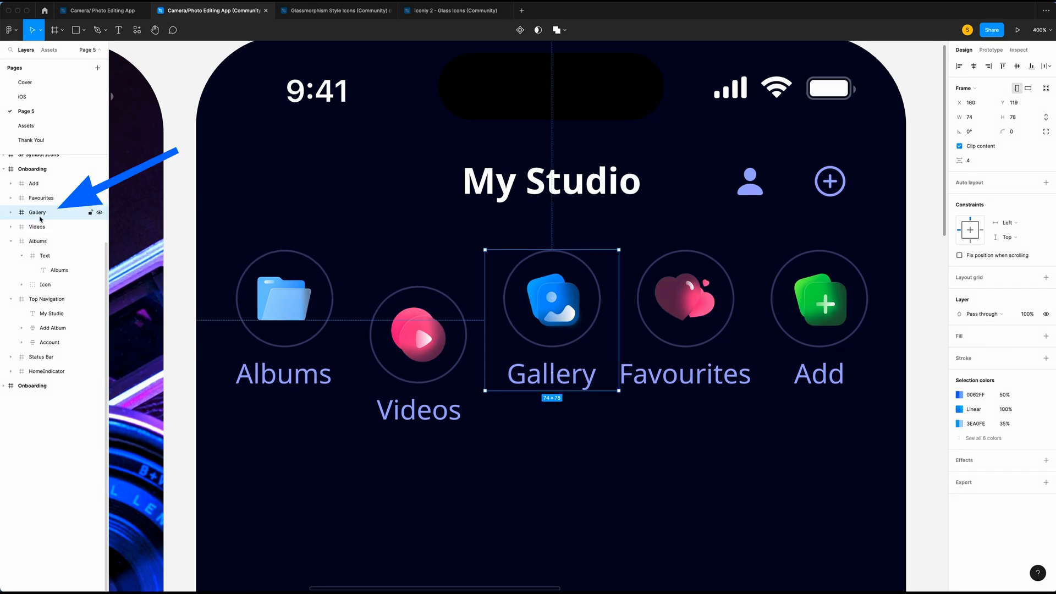
pyautogui.hotkey('shift', 'Down')
pyautogui.hotkey('shift', 'Down')
pyautogui.hotkey('shift', 'Down')
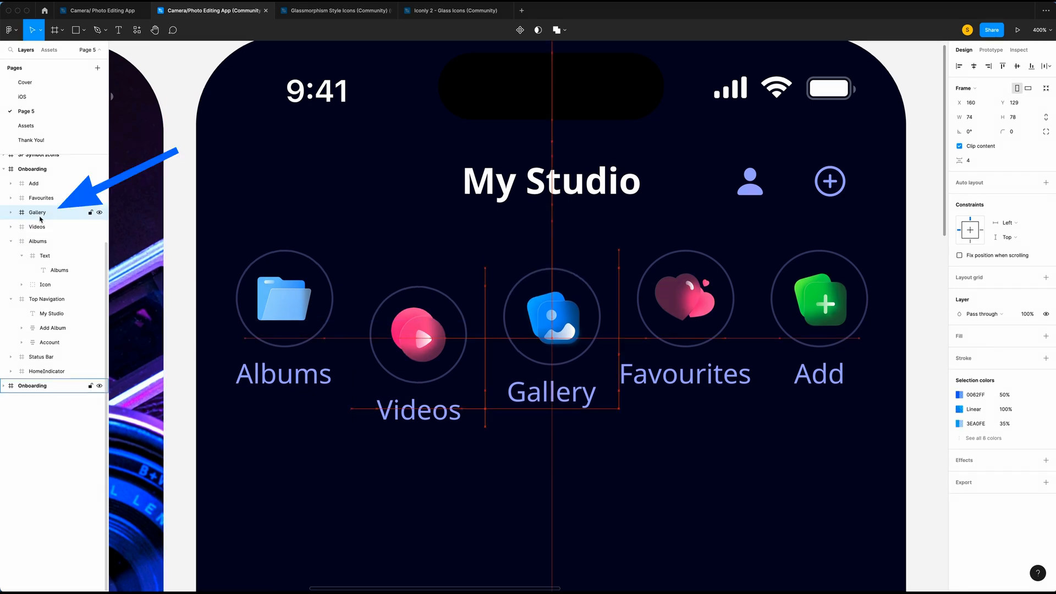
pyautogui.click(46, 200)
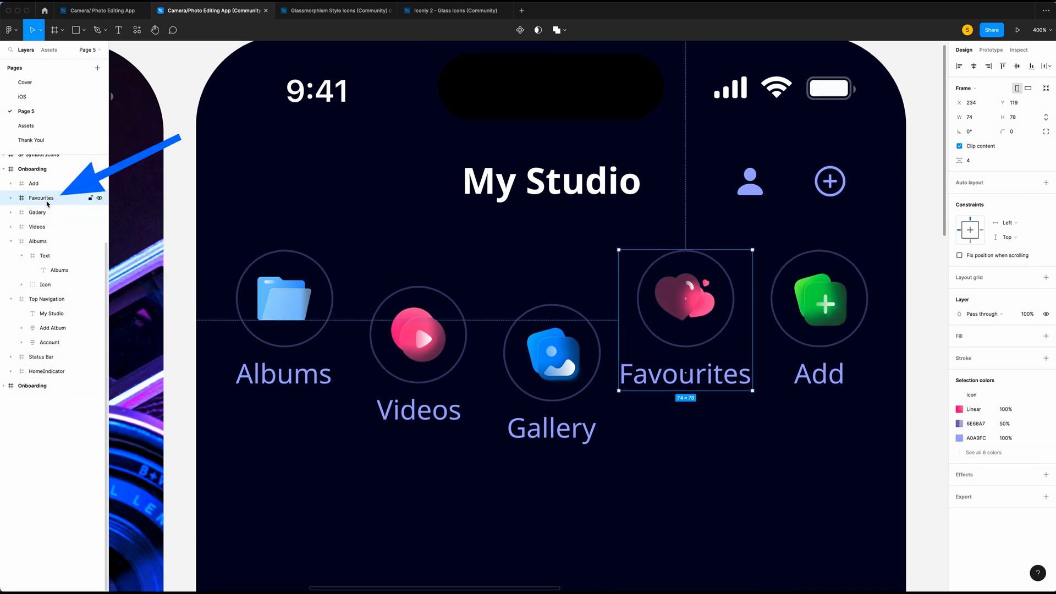
pyautogui.hotkey('shift', 'Down')
pyautogui.hotkey('shift', 'Down')
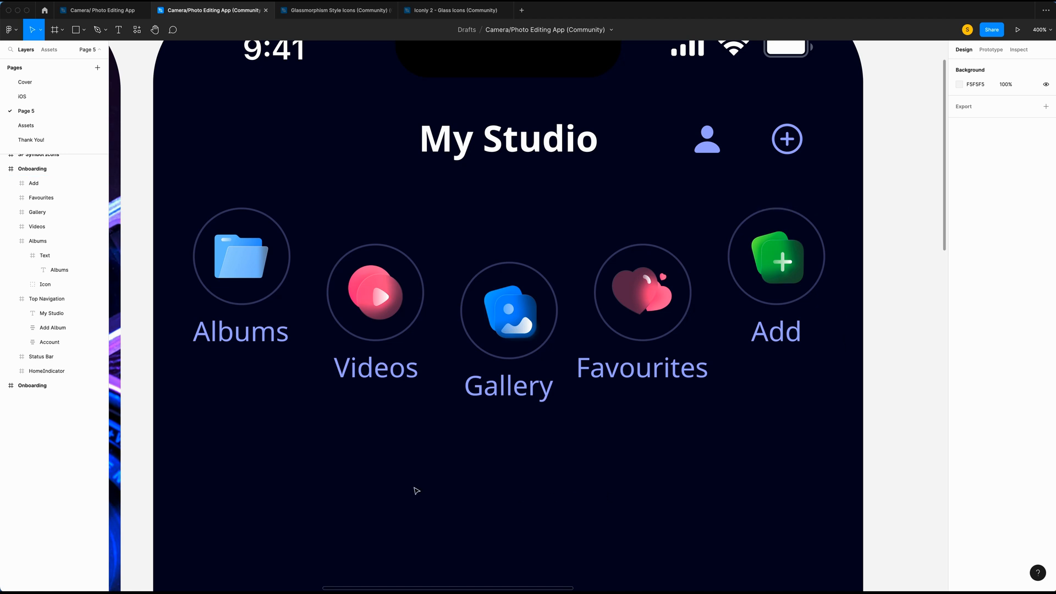
# Step: Draw a line across the screen beneath the category icons at about Y 239, with rotation 0° and width 393
pyautogui.press('l')
pyautogui.moveTo(152, 423)
pyautogui.mouseDown()
pyautogui.moveTo(915, 429)
pyautogui.moveTo(861, 425)
pyautogui.mouseUp()
pyautogui.click(982, 117)
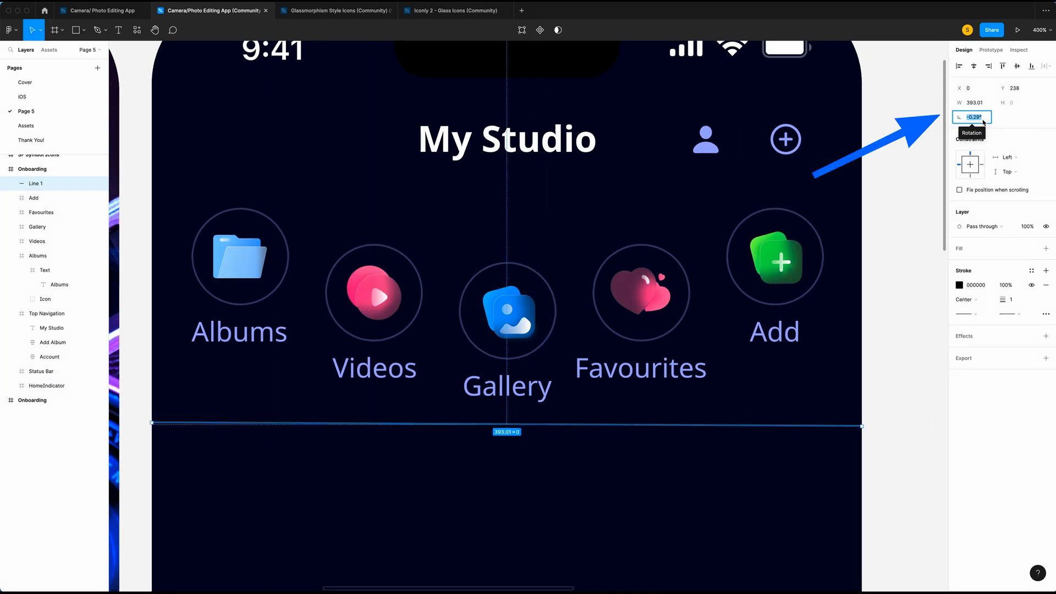
pyautogui.write('0')
pyautogui.click(988, 106)
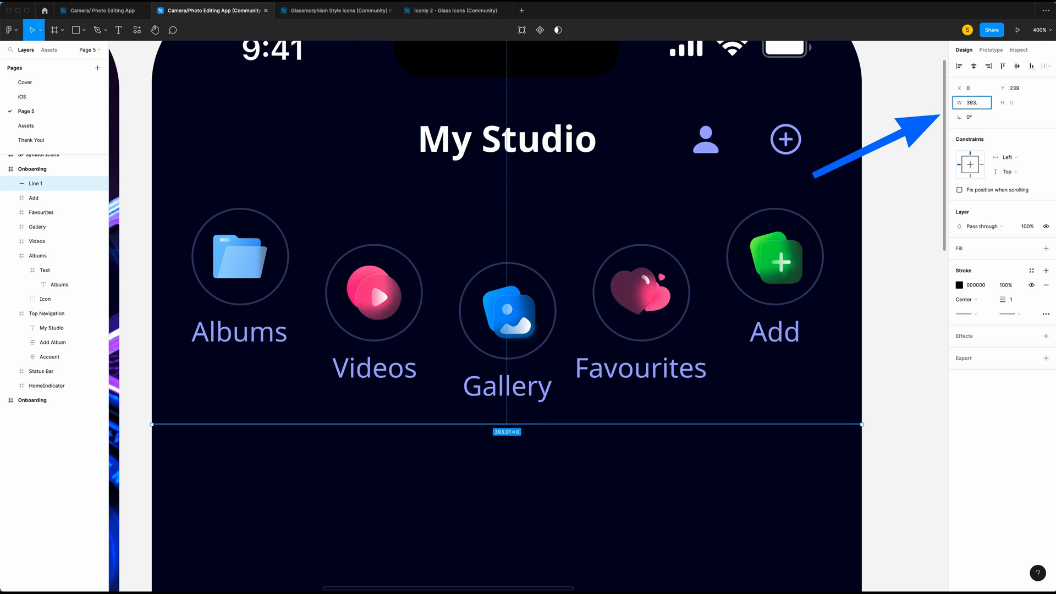
pyautogui.press('Return')
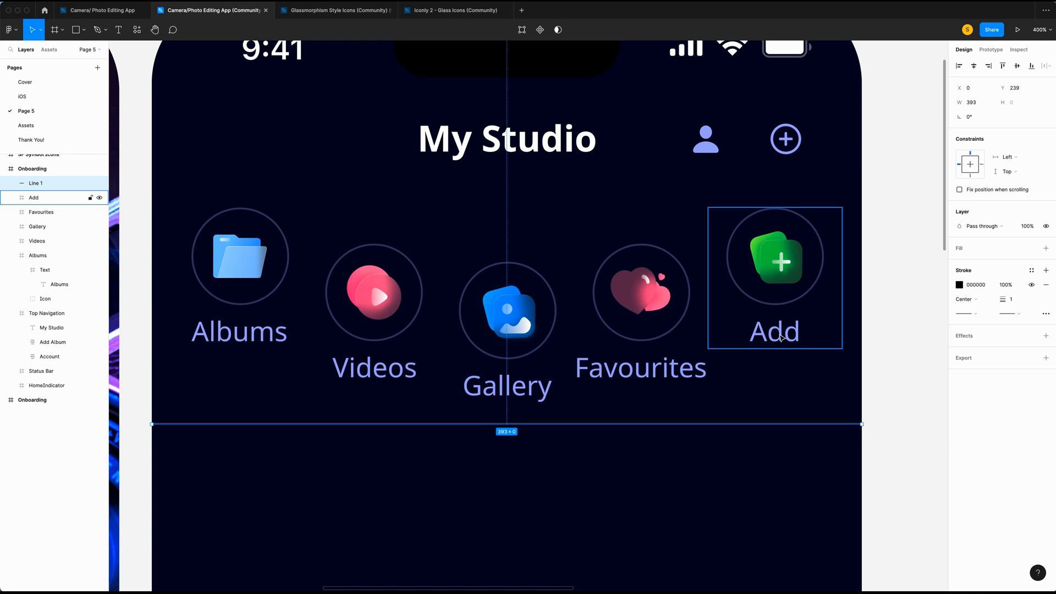
# Step: Set the line's stroke to the Add label's colour A0A9FC at 30% opacity
pyautogui.press('i')
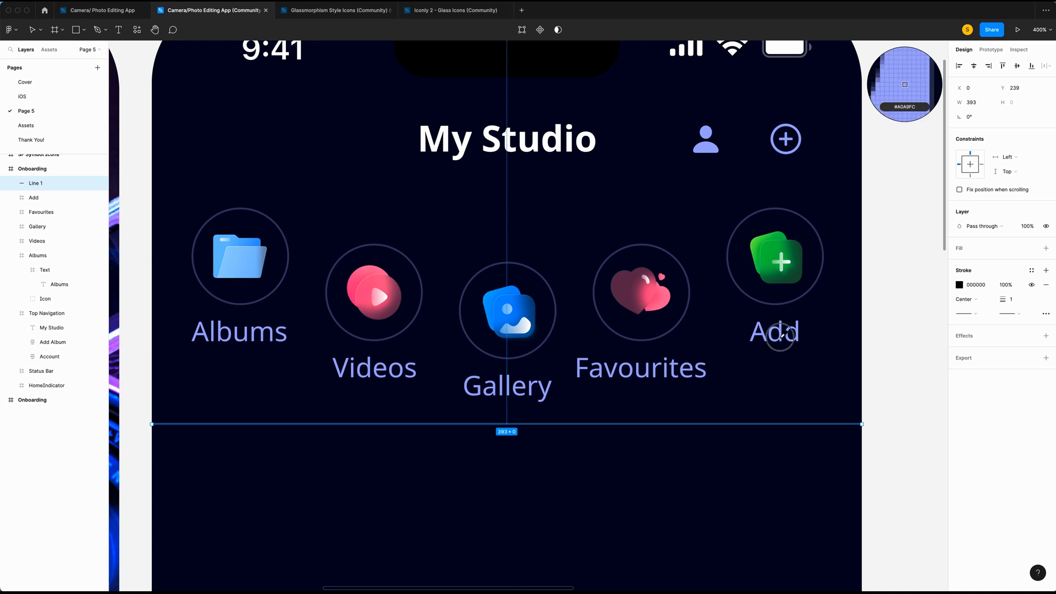
pyautogui.click(783, 335)
pyautogui.click(1005, 285)
pyautogui.write('30')
pyautogui.press('Return')
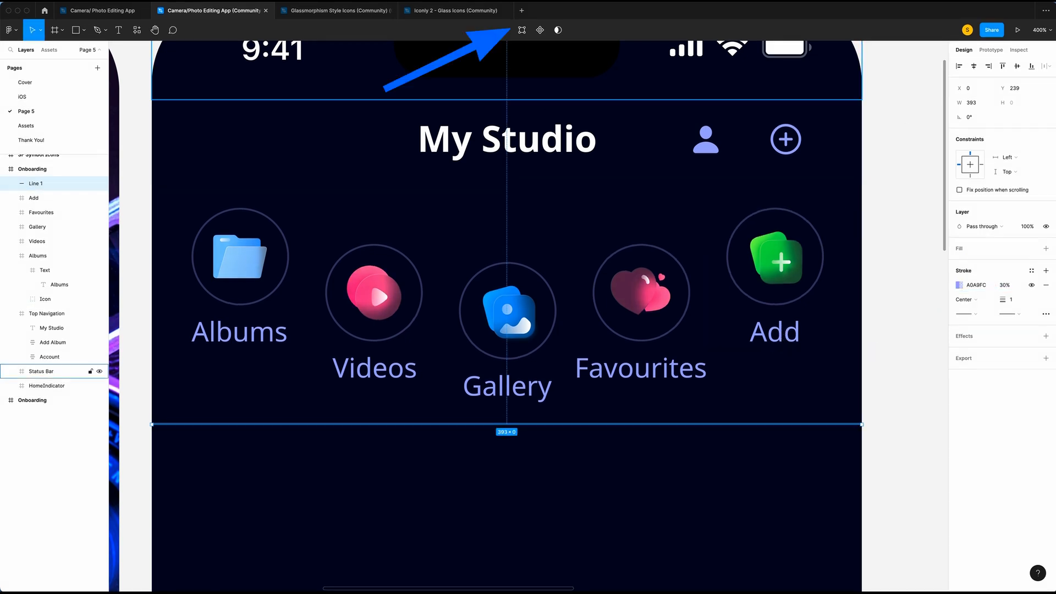
# Step: Edit the line's vector shape and bend its middle downward into a shallow curve beneath the icons
pyautogui.click(521, 30)
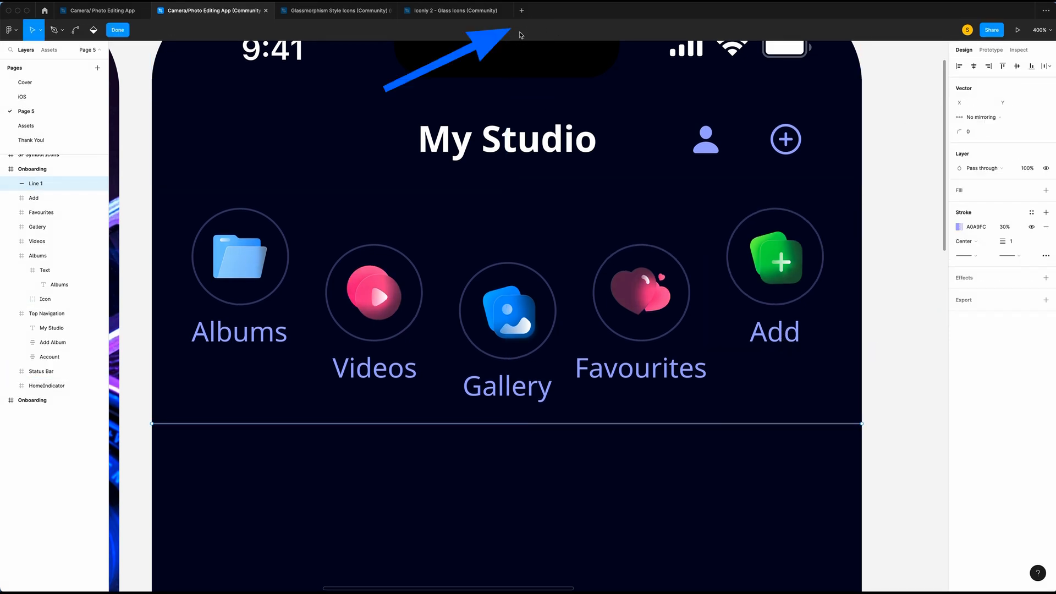
pyautogui.click(75, 32)
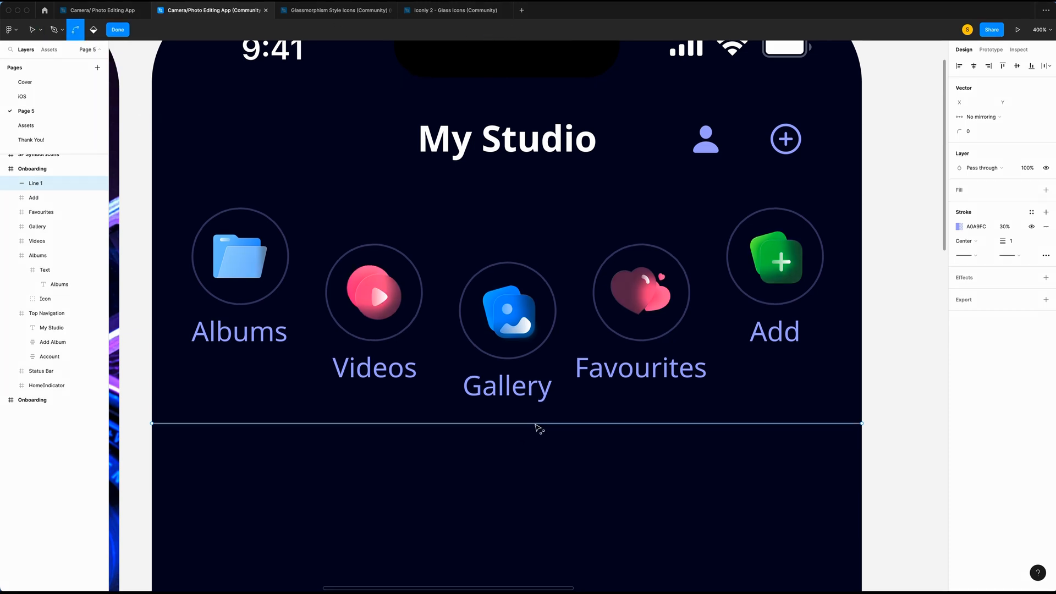
pyautogui.moveTo(535, 424); pyautogui.dragTo(537, 467)
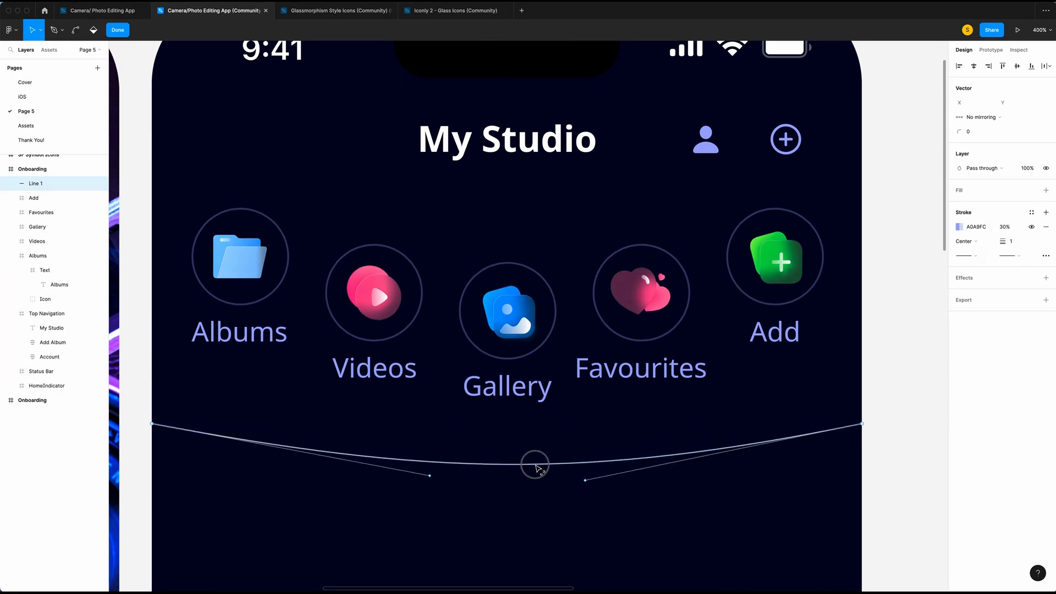
# Step: Finish editing the curved line's vector shape and set its height to 37
pyautogui.click(117, 33)
pyautogui.click(1016, 104)
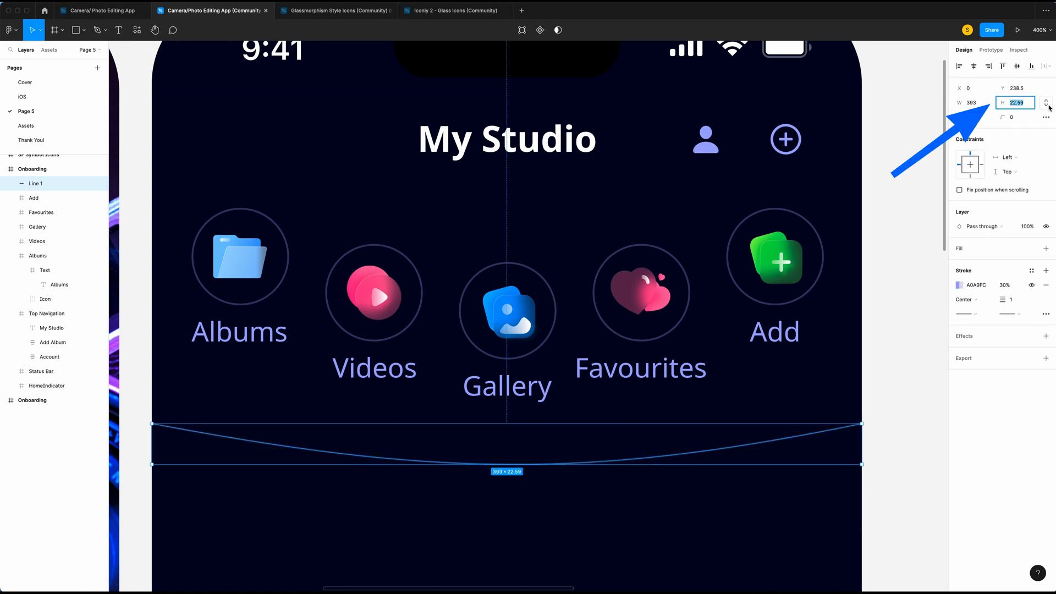
pyautogui.write('37')
pyautogui.press('Return')
# Step: Align the curve's lowest point near the Gallery label's baseline, and lower the curve by 20 px to Y 207.5
pyautogui.press('+')
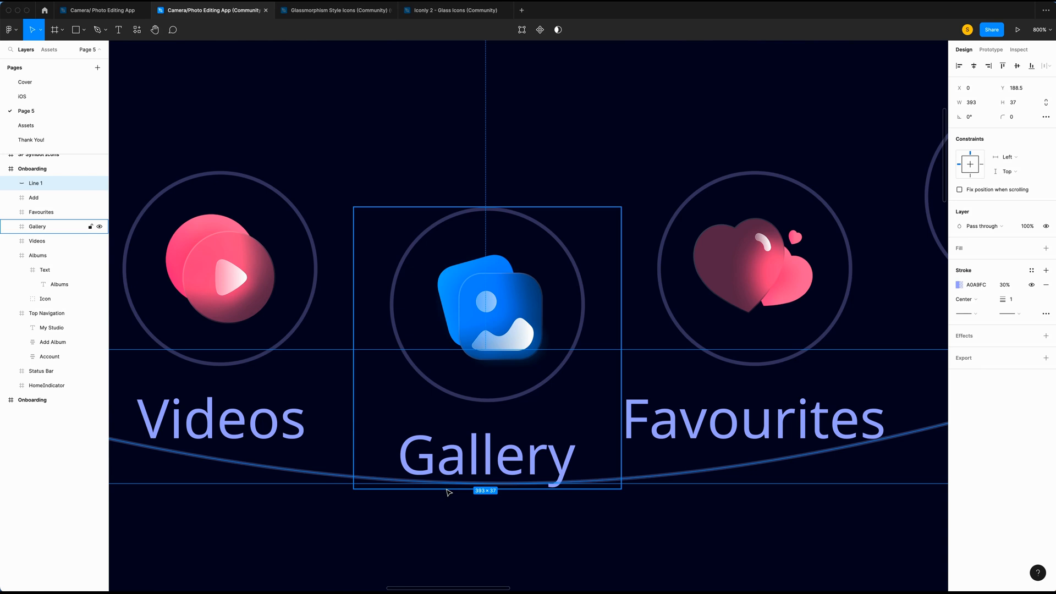
pyautogui.press('+')
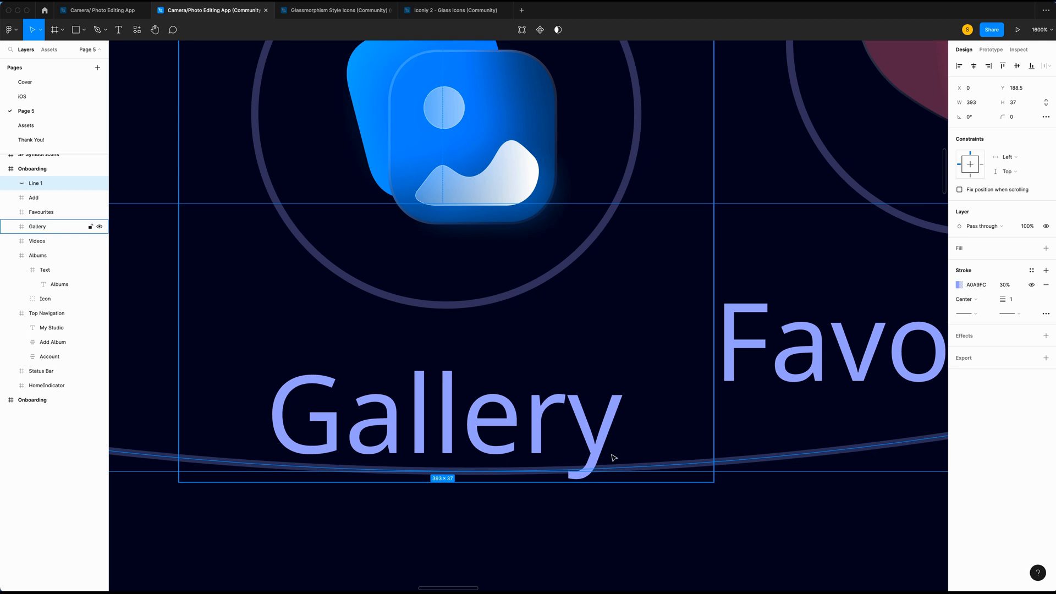
pyautogui.press('Up')
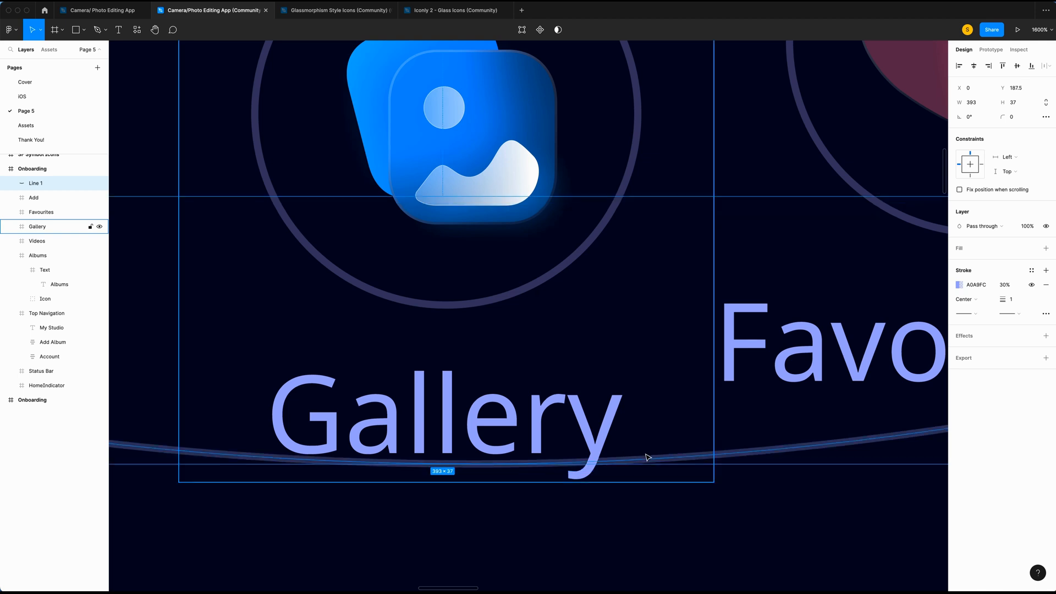
pyautogui.press('-')
pyautogui.press('-')
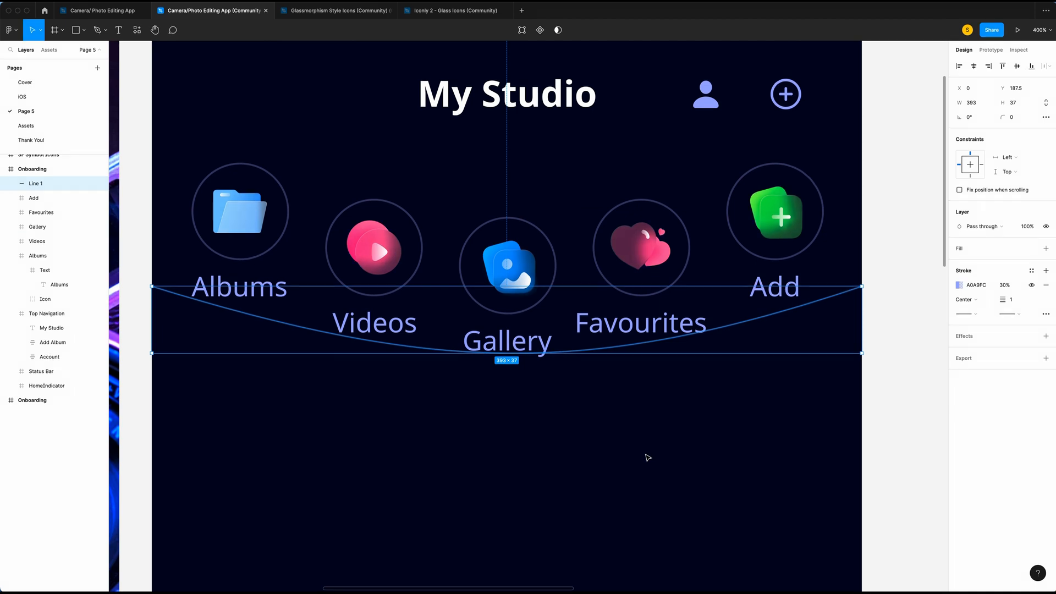
pyautogui.hotkey('shift', 'Down')
pyautogui.hotkey('shift', 'Down')
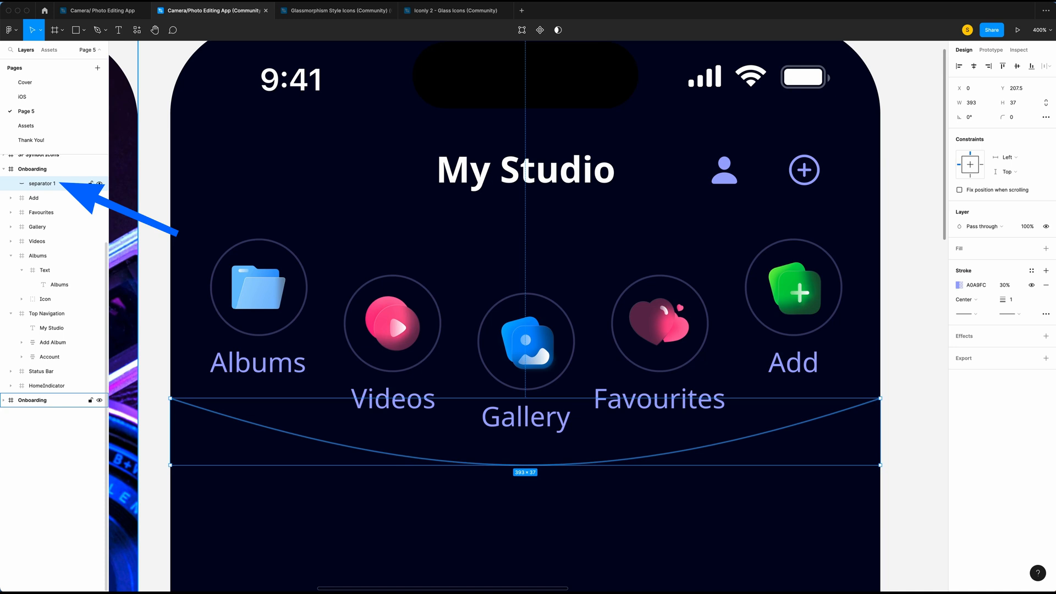
# Step: Duplicate the separator 1 curve and set the copy's stroke colour to 08F7FE
pyautogui.press('super+d')
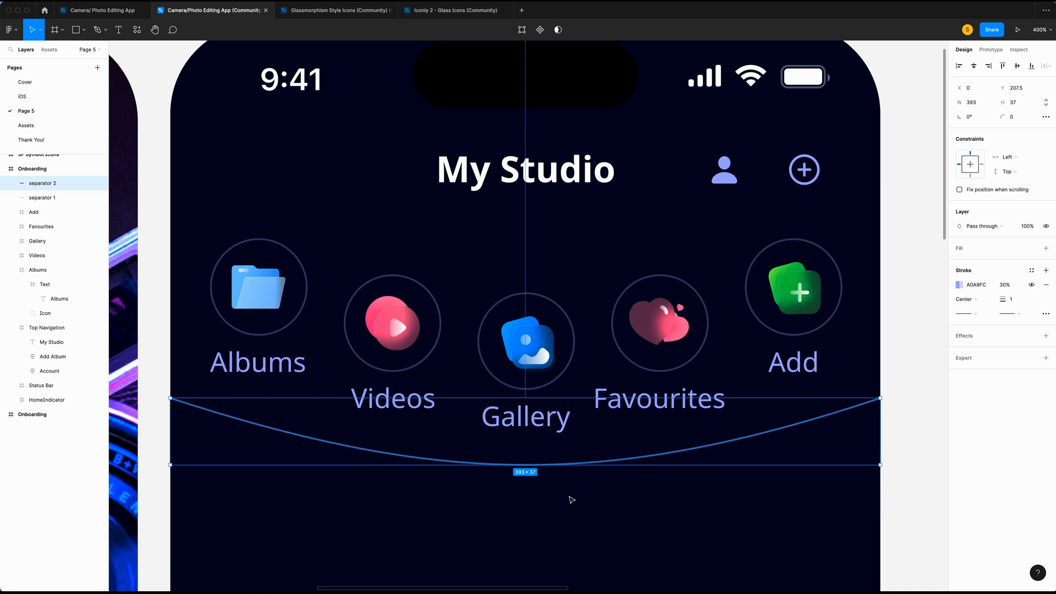
pyautogui.click(972, 285)
pyautogui.write('08f7fe')
pyautogui.press('Return')
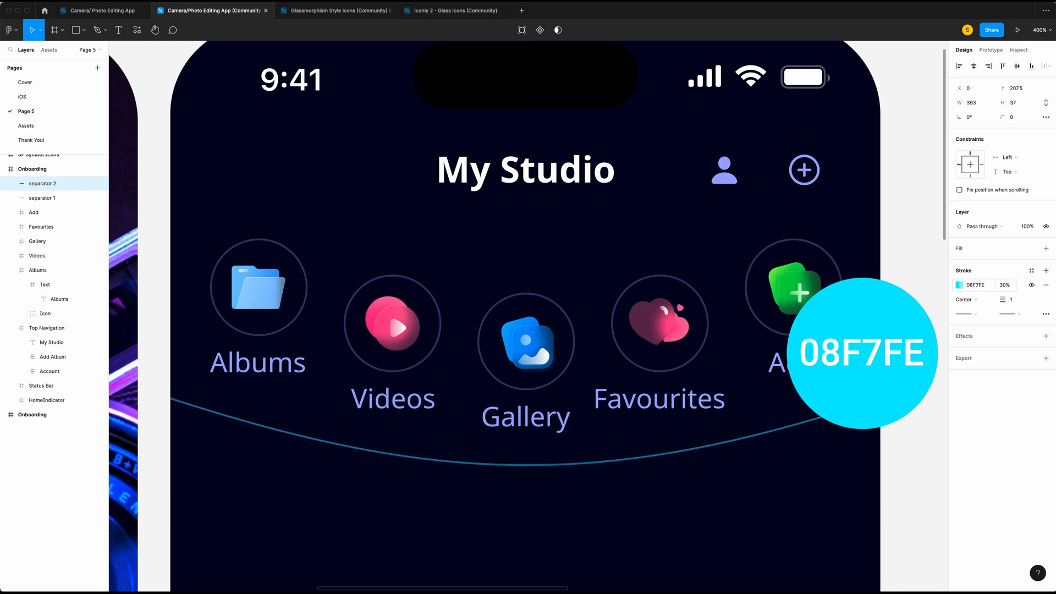
# Step: Change the copied curve's stroke to a linear gradient running horizontally from the screen's left edge to its right edge
pyautogui.click(959, 285)
pyautogui.click(860, 287)
pyautogui.click(865, 298)
pyautogui.moveTo(527, 398)
pyautogui.mouseDown()
pyautogui.moveTo(153, 398)
pyautogui.moveTo(172, 401)
pyautogui.mouseUp()
pyautogui.hscroll(2, 447, 482)
pyautogui.moveTo(429, 461); pyautogui.dragTo(806, 392)
pyautogui.hscroll(-3, 550, 407)
# Step: Add three stops to the stroke gradient, one at its centre and one on each side of it
pyautogui.click(503, 398)
pyautogui.click(565, 398)
pyautogui.click(625, 398)
pyautogui.hscroll(2, 651, 424)
pyautogui.scroll(-3, 625, 396)
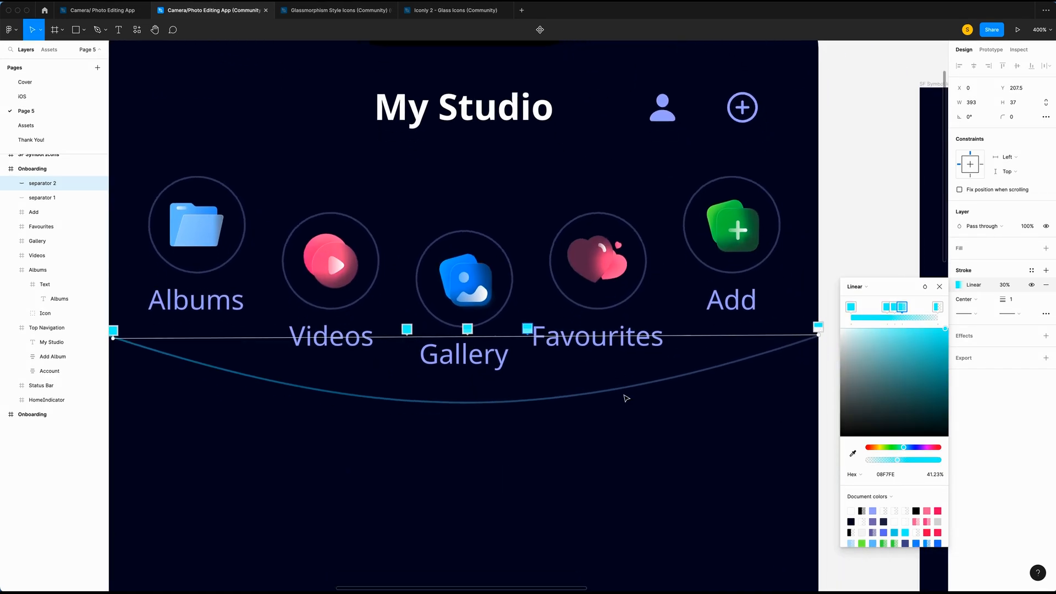
pyautogui.hscroll(-1, 607, 344)
pyautogui.hscroll(-2, 606, 344)
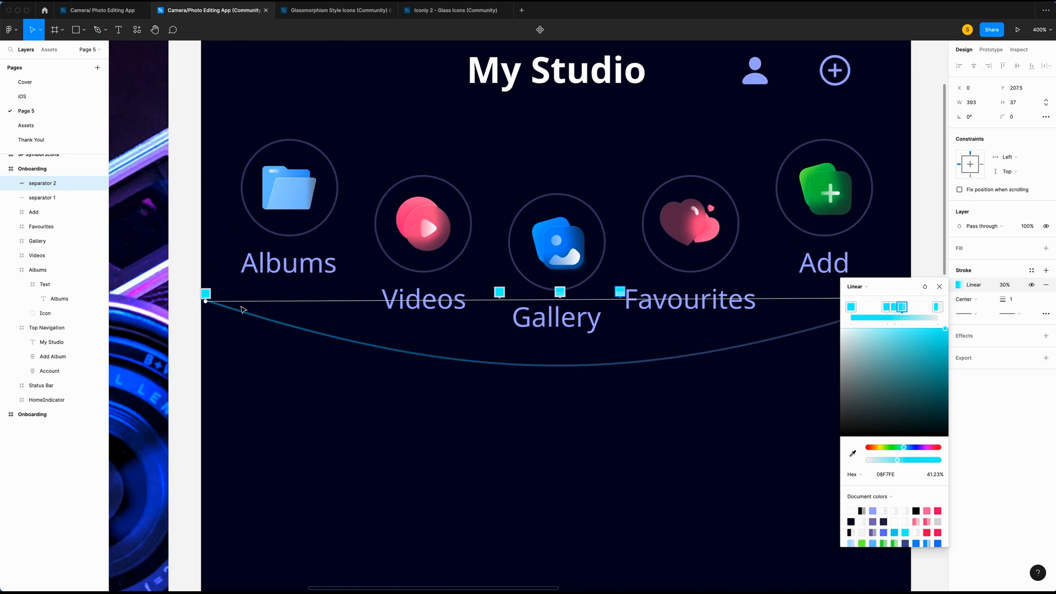
# Step: Set the opacity of the leftmost gradient stop to 0% and of the second stop to 20%
pyautogui.click(207, 294)
pyautogui.click(942, 476)
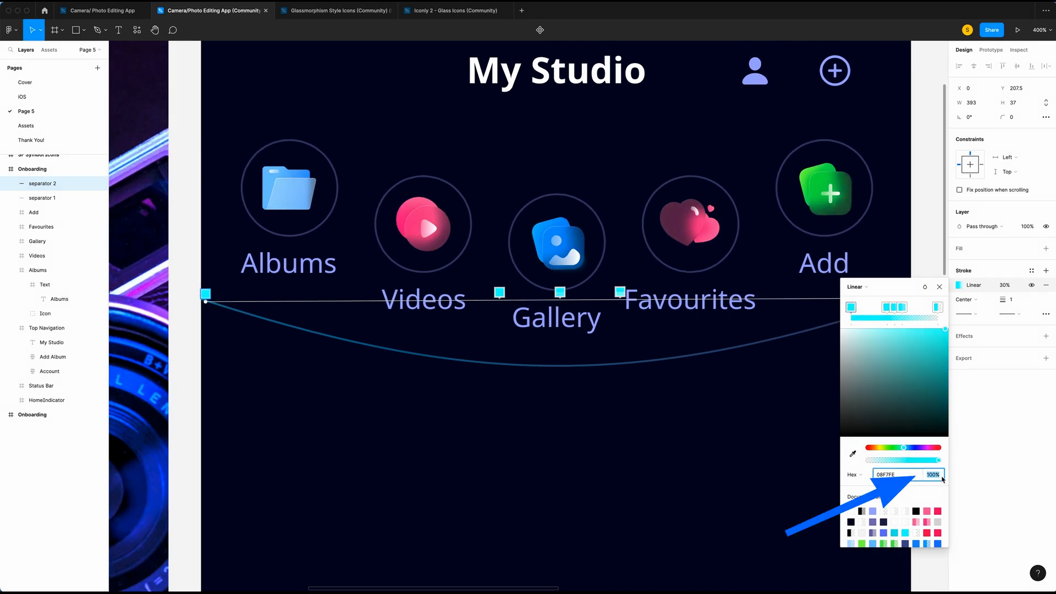
pyautogui.write('20')
pyautogui.press('Return')
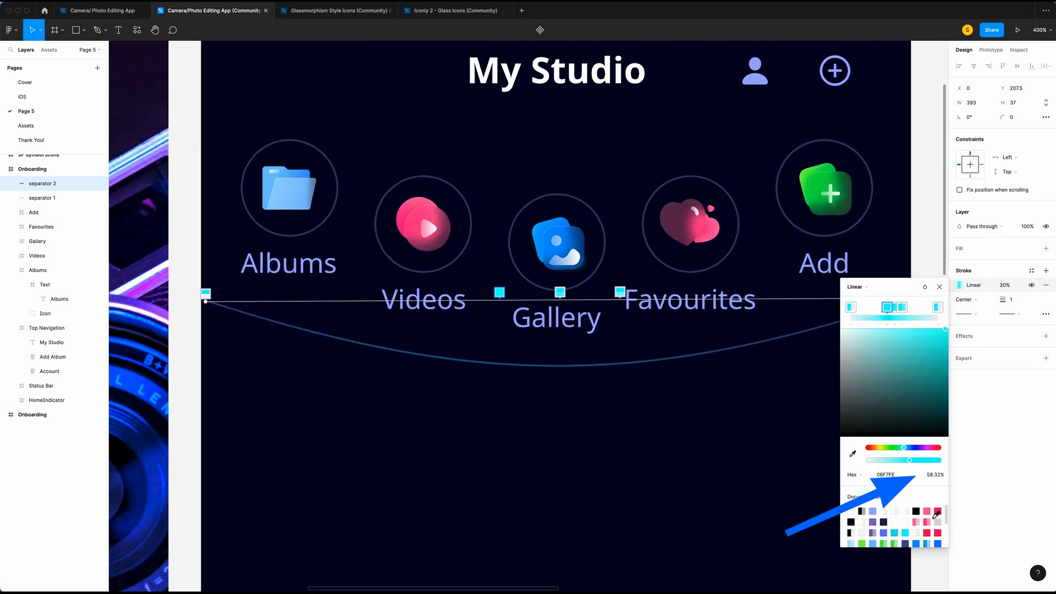
# Step: Set the centre gradient stop's opacity to 100% and the fourth stop's to 20%, keeping the last stop at 0%
pyautogui.click(560, 292)
pyautogui.click(941, 474)
pyautogui.write('100')
pyautogui.press('Return')
pyautogui.click(619, 292)
pyautogui.click(935, 474)
pyautogui.write('20')
pyautogui.press('Return')
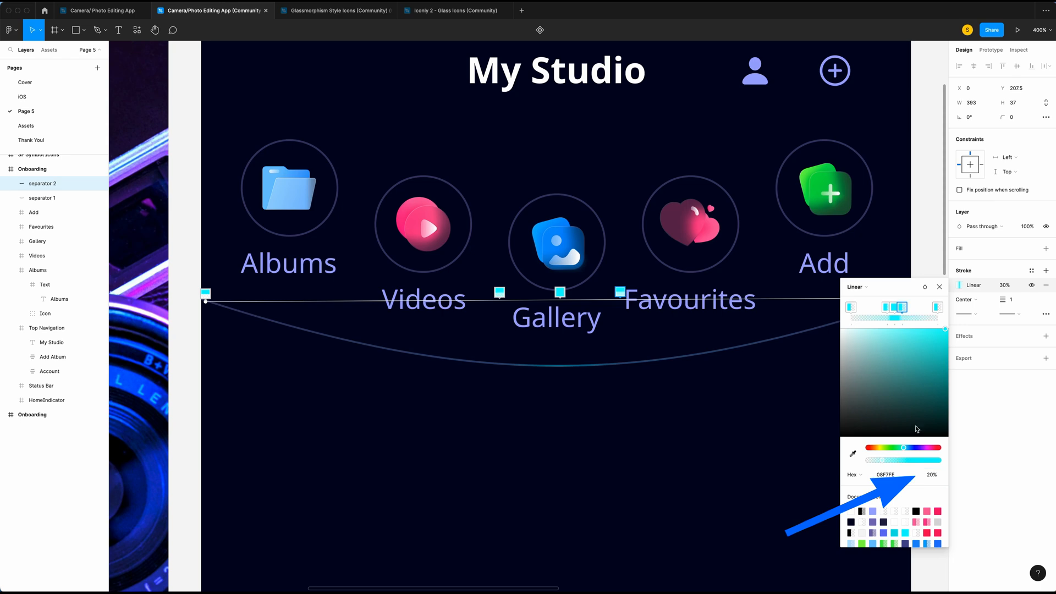
pyautogui.hscroll(3, 784, 297)
pyautogui.click(780, 290)
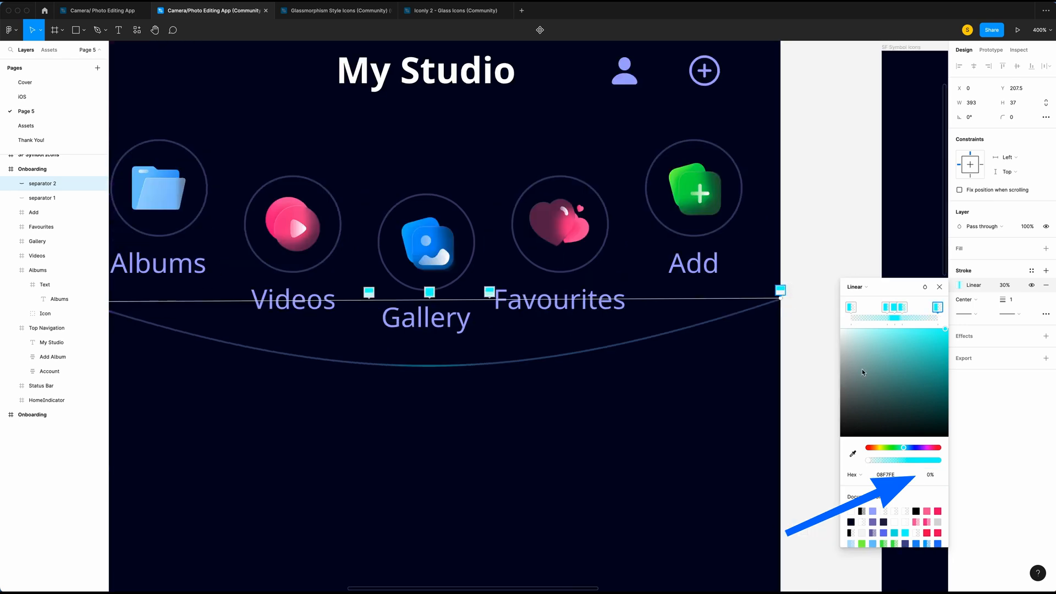
# Step: Set the gradient stroke's opacity to 100% and its weight to 3
pyautogui.click(1003, 291)
pyautogui.write('100')
pyautogui.press('Return')
pyautogui.click(1016, 301)
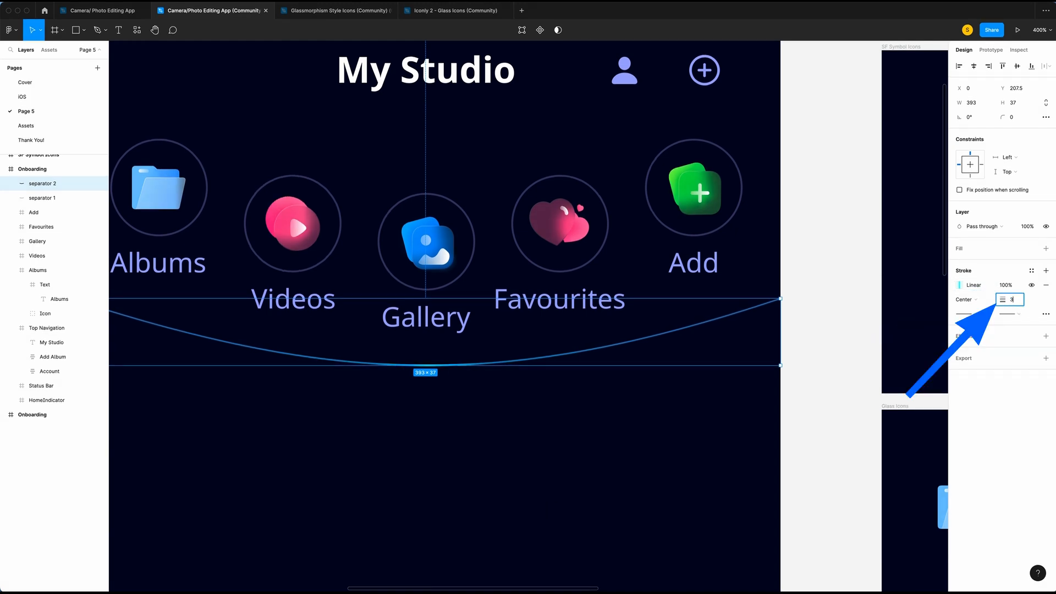
pyautogui.write('3')
pyautogui.press('Return')
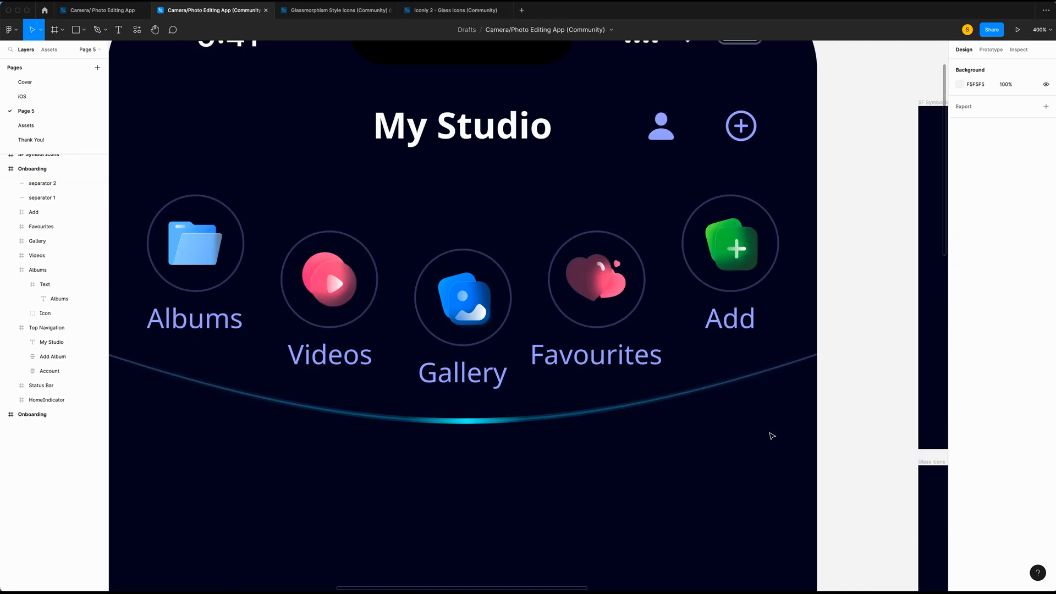
# Step: Spread the inner gradient stops of separator 2 slightly apart and pull both end stops inward to concentrate the glow around the centre
pyautogui.hscroll(1, 772, 436)
pyautogui.scroll(1, 772, 436)
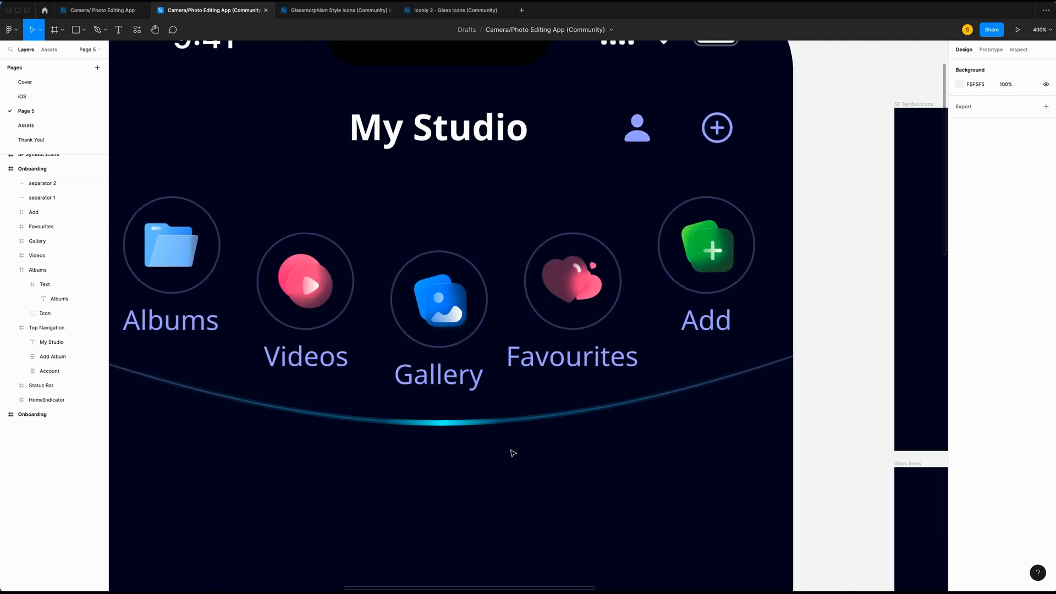
pyautogui.click(456, 424)
pyautogui.click(959, 285)
pyautogui.moveTo(382, 350); pyautogui.dragTo(370, 350)
pyautogui.moveTo(503, 348); pyautogui.dragTo(516, 349)
pyautogui.moveTo(793, 348); pyautogui.dragTo(584, 352)
pyautogui.hscroll(-3, 584, 352)
pyautogui.moveTo(219, 351); pyautogui.dragTo(446, 349)
pyautogui.hscroll(2, 446, 350)
pyautogui.click(961, 288)
pyautogui.click(961, 285)
pyautogui.hscroll(2, 769, 418)
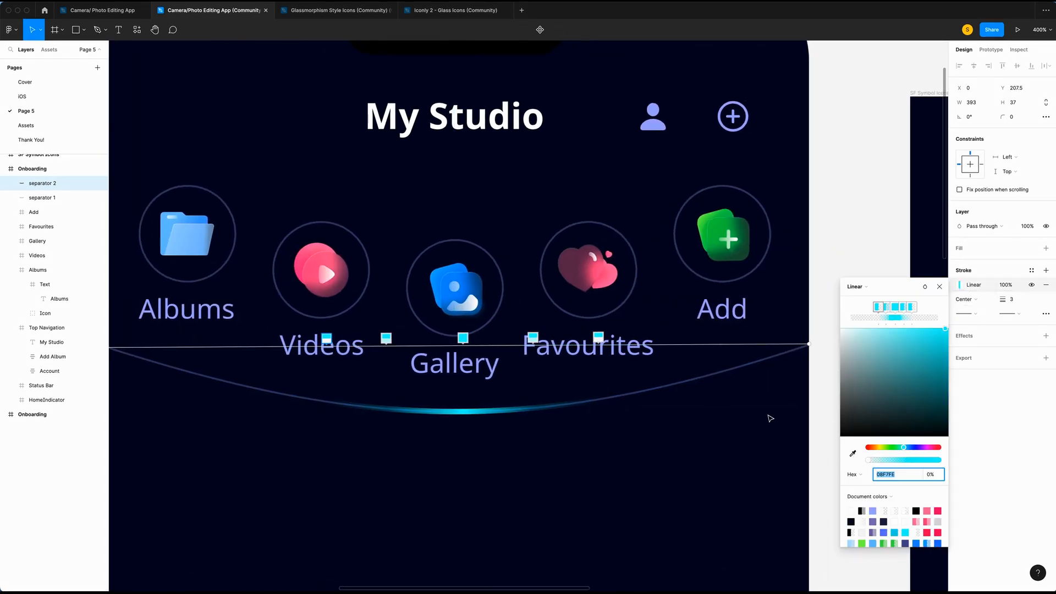
pyautogui.click(46, 184)
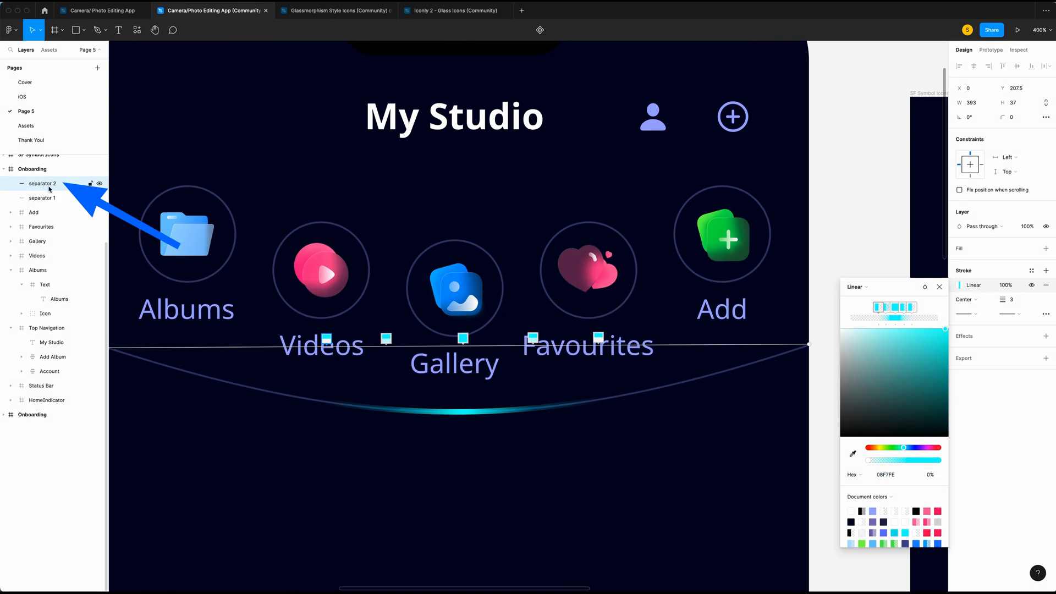
pyautogui.click(939, 287)
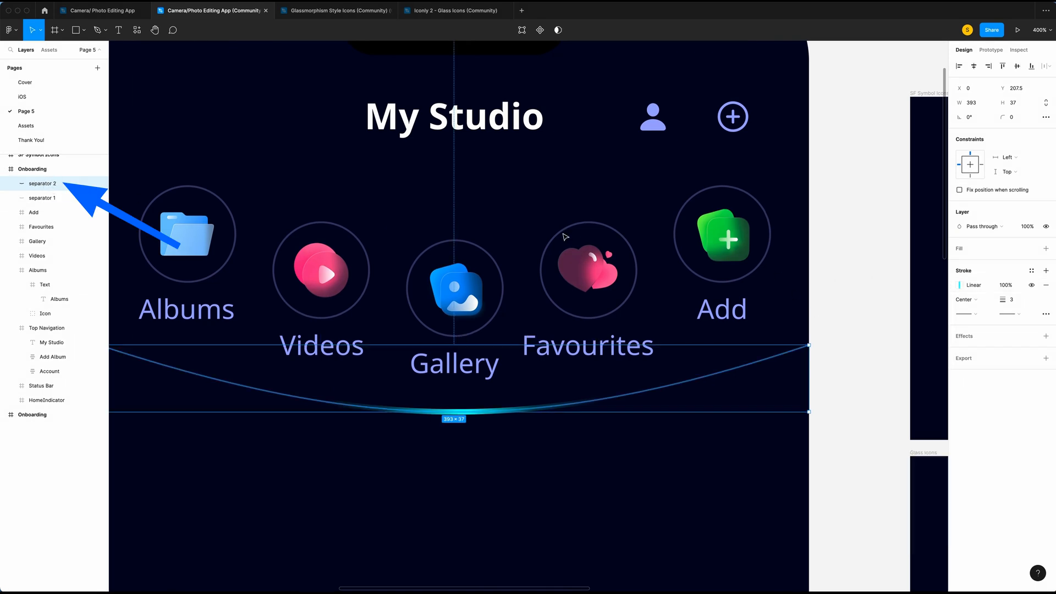
# Step: Duplicate separator 2 and apply a layer blur of 8 to the original separator 2 beneath the copy
pyautogui.press('super+d')
pyautogui.click(39, 198)
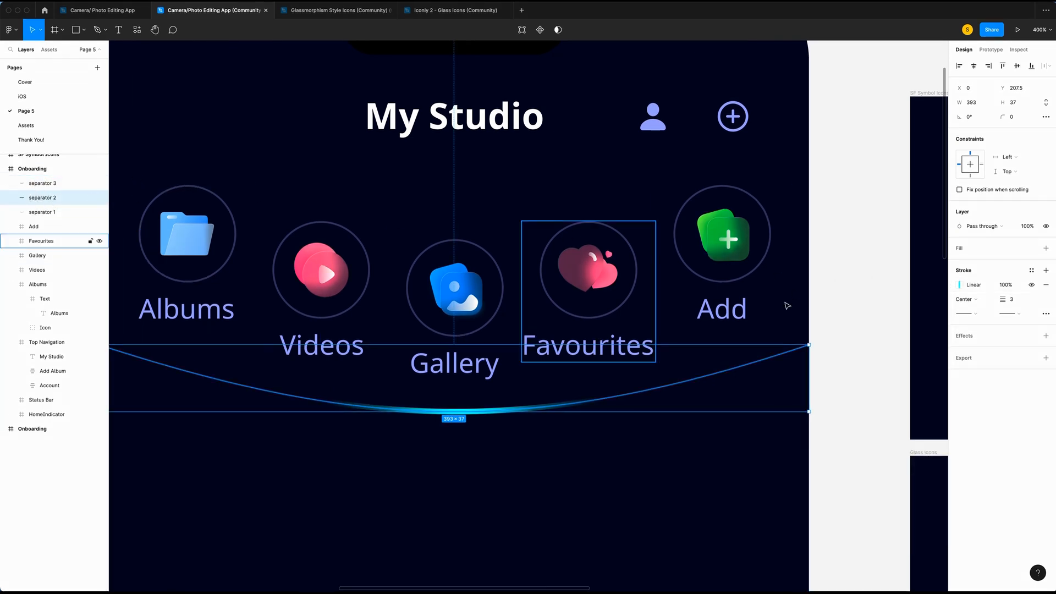
pyautogui.click(1047, 336)
pyautogui.click(988, 350)
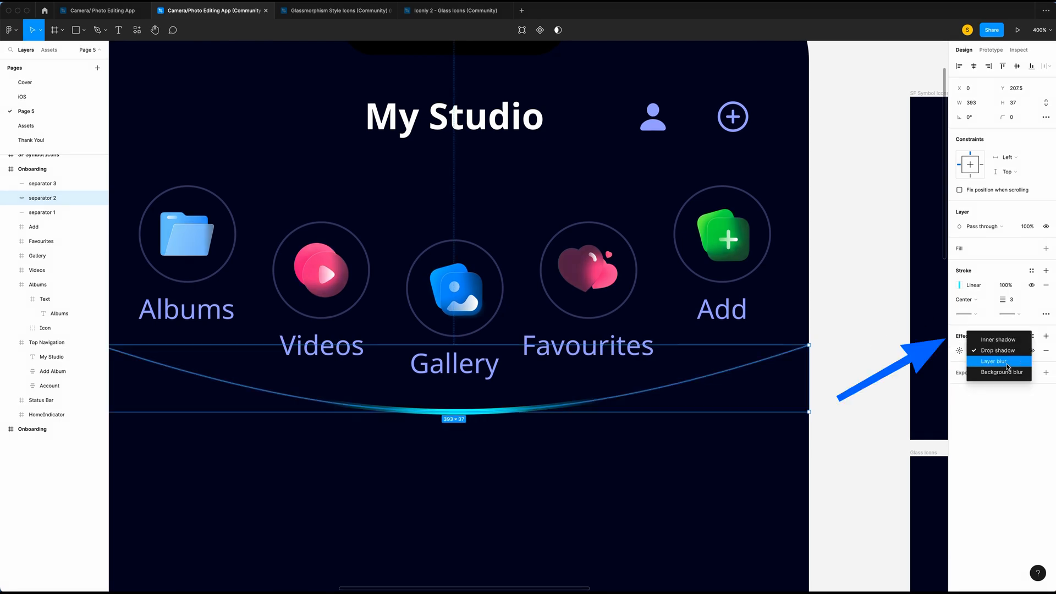
pyautogui.click(1009, 365)
pyautogui.write('8')
pyautogui.press('Return')
# Step: Recolour the Gallery label with the glow's cyan 0AEFF8, sampled from the separator, and set its font weight to Bold
pyautogui.keyDown('super'); pyautogui.click(449, 370); pyautogui.keyUp('super')
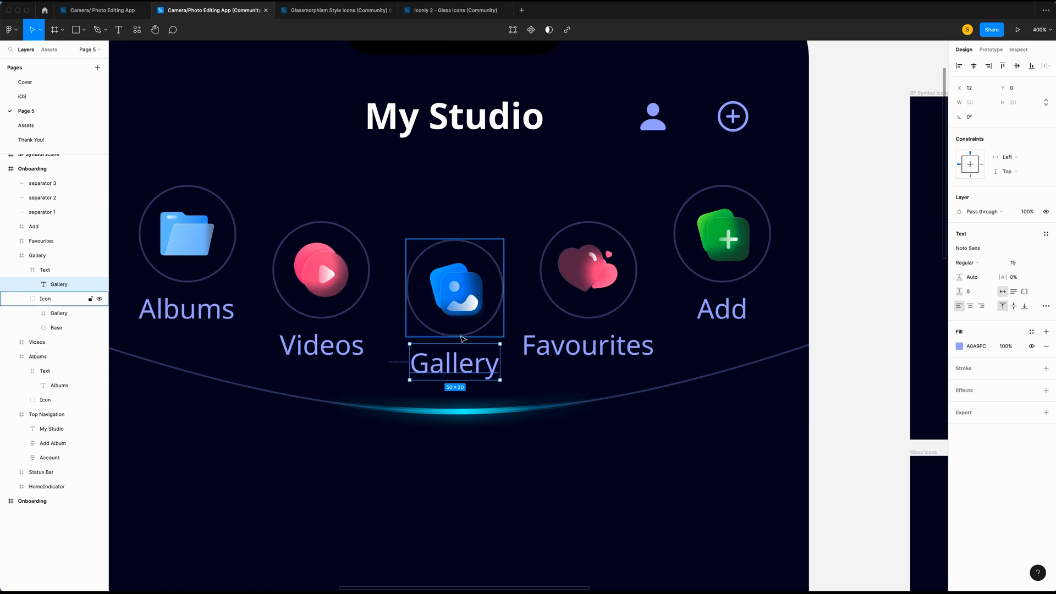
pyautogui.press('i')
pyautogui.click(461, 409)
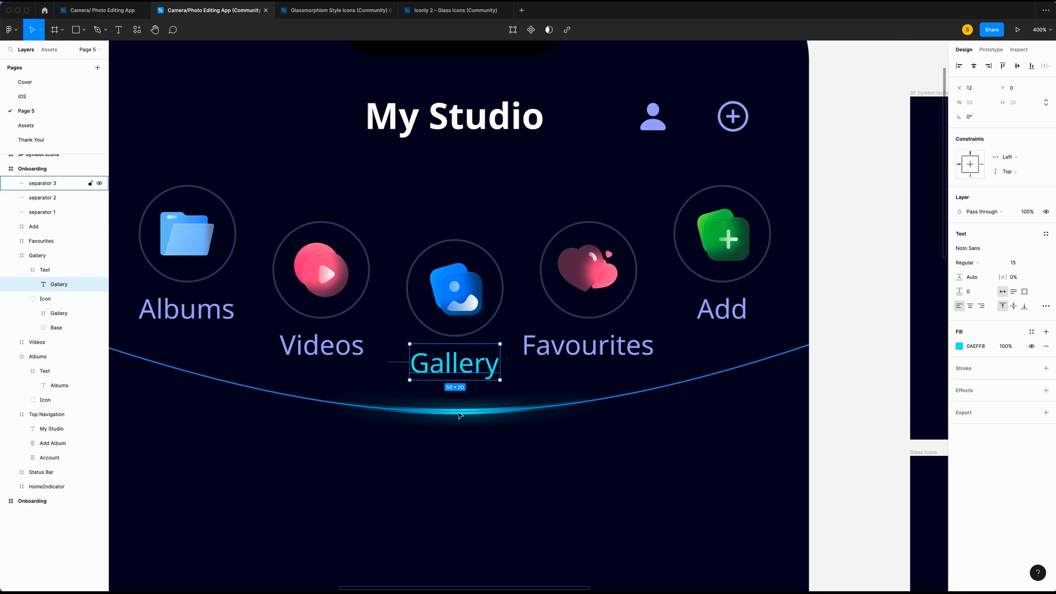
pyautogui.hscroll(-3, 715, 330)
pyautogui.click(964, 265)
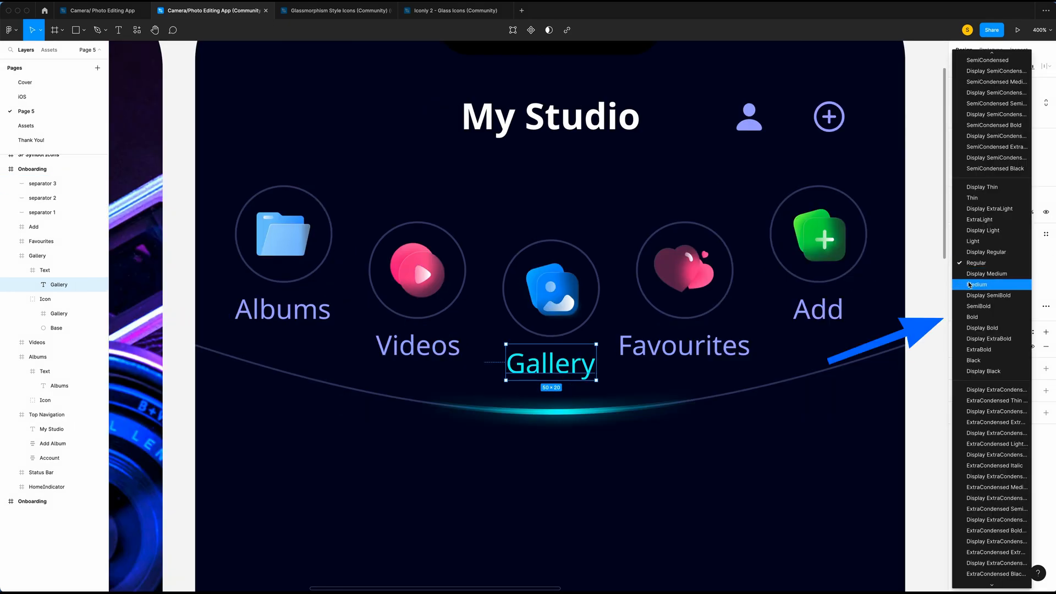
pyautogui.click(983, 317)
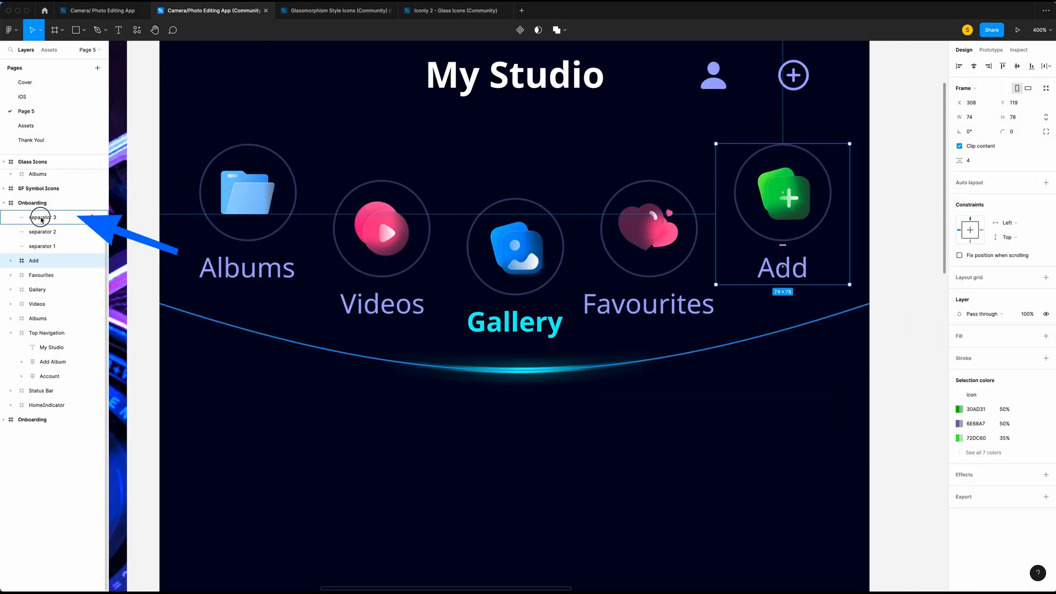
# Step: Group separator 1, separator 2 and separator 3, and name the group Separator
pyautogui.click(42, 246)
pyautogui.keyDown('shift'); pyautogui.click(48, 220); pyautogui.keyUp('shift')
pyautogui.press('super+g')
pyautogui.doubleClick(48, 218)
pyautogui.write('s')
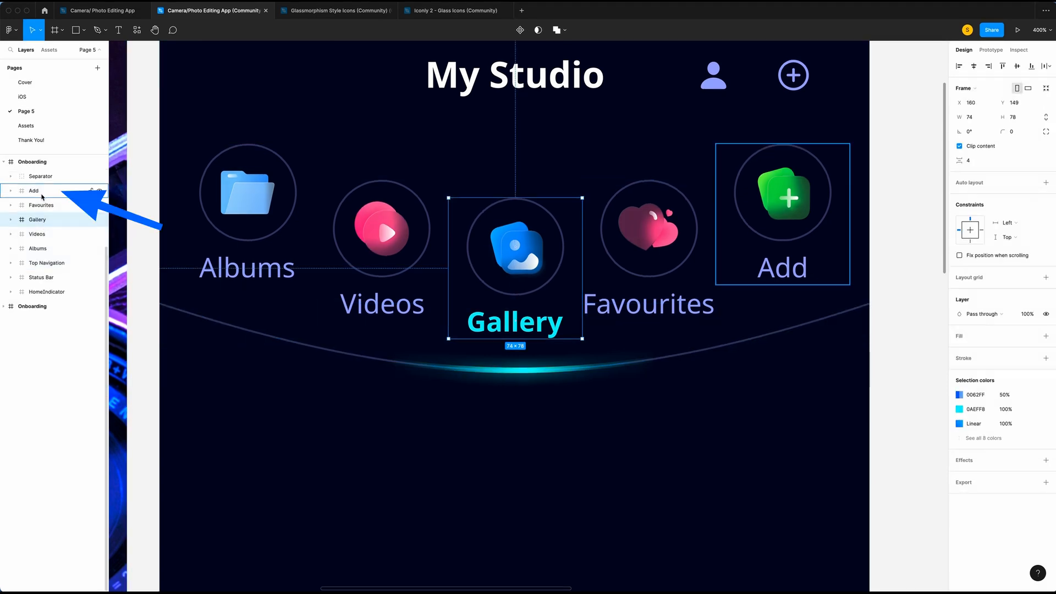
# Step: Group the Add, Favourites, Gallery, Videos and Albums frames and name the group categories
pyautogui.click(44, 194)
pyautogui.keyDown('shift'); pyautogui.click(51, 207); pyautogui.keyUp('shift')
pyautogui.keyDown('shift'); pyautogui.click(47, 221); pyautogui.keyUp('shift')
pyautogui.keyDown('shift'); pyautogui.click(44, 236); pyautogui.keyUp('shift')
pyautogui.keyDown('shift'); pyautogui.click(48, 252); pyautogui.keyUp('shift')
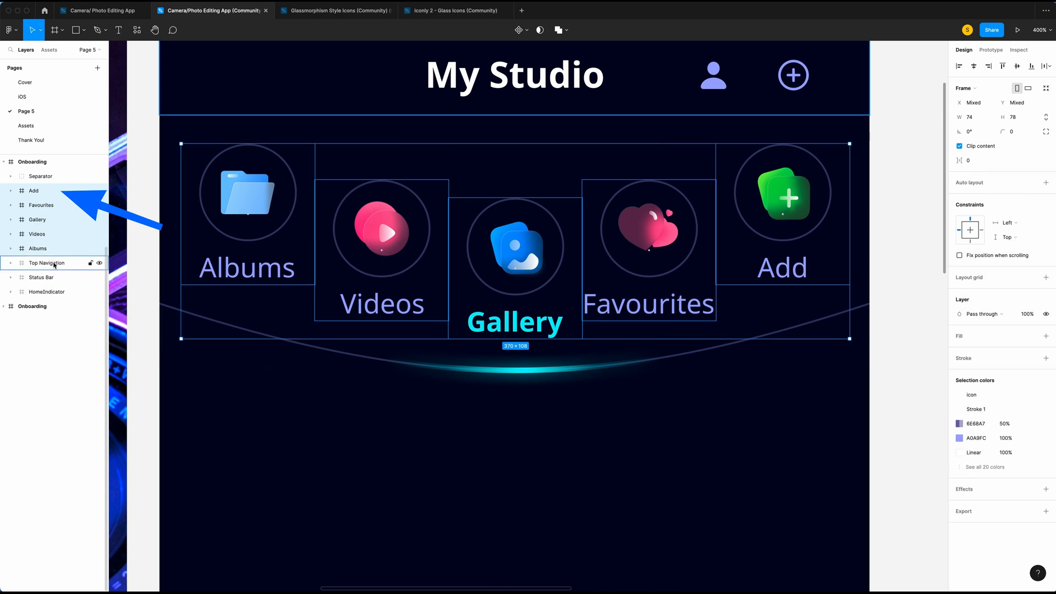
pyautogui.press('super+g')
pyautogui.doubleClick(34, 191)
pyautogui.write('categories')
pyautogui.press('Return')
# Step: Group the Separator and categories groups together and name the new group Categories
pyautogui.keyDown('shift'); pyautogui.click(38, 177); pyautogui.keyUp('shift')
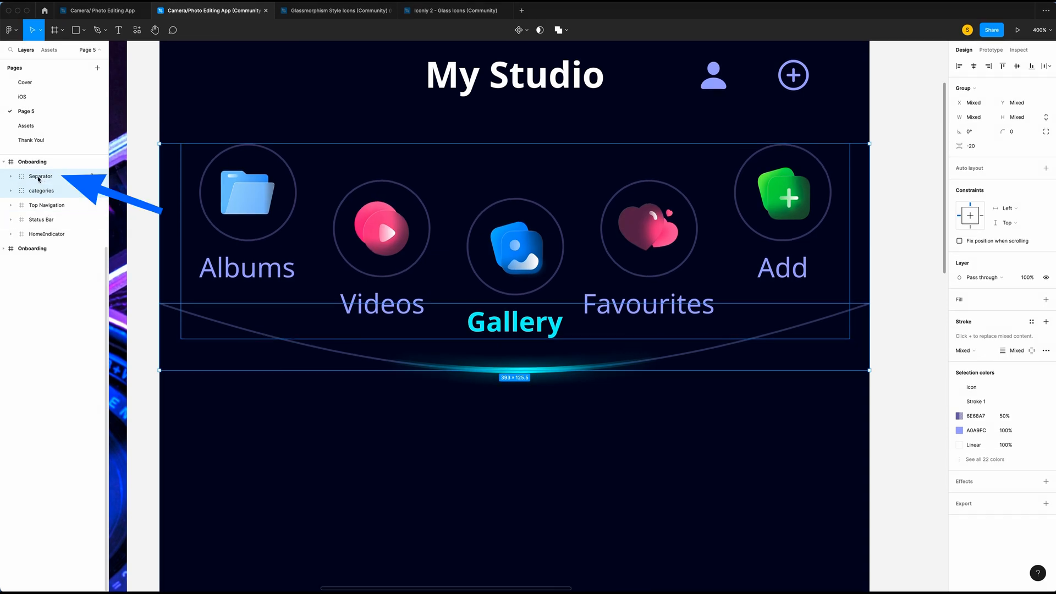
pyautogui.press('super+g')
pyautogui.doubleClick(39, 176)
pyautogui.write('Categories')
pyautogui.press('Return')
pyautogui.press('alt')
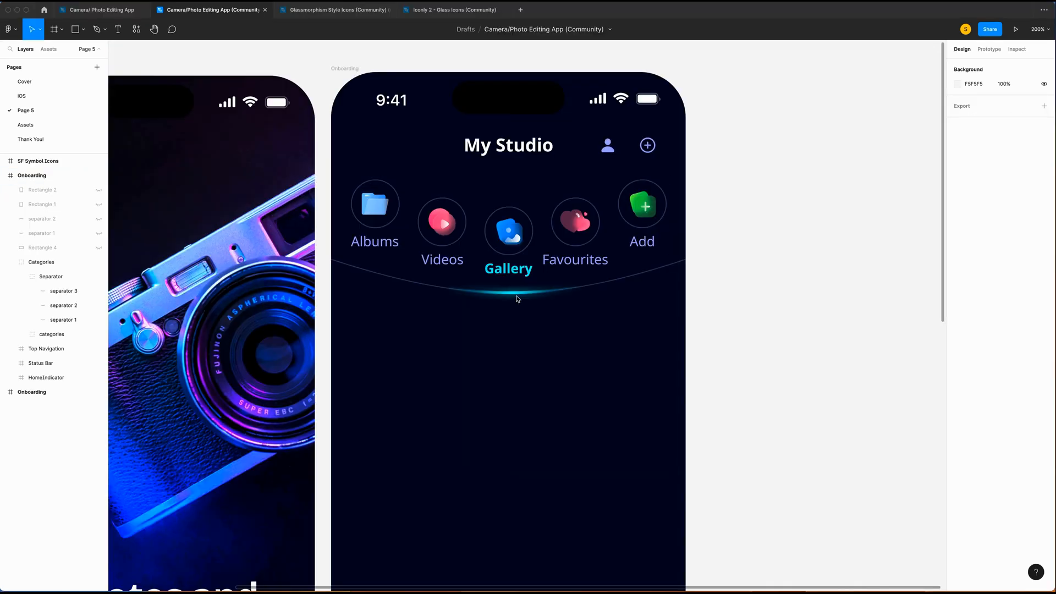
# Step: Draw a rectangle 393 px wide across the screen below the separator at Y 292, and set its height to 260
pyautogui.scroll(-2, 508, 295)
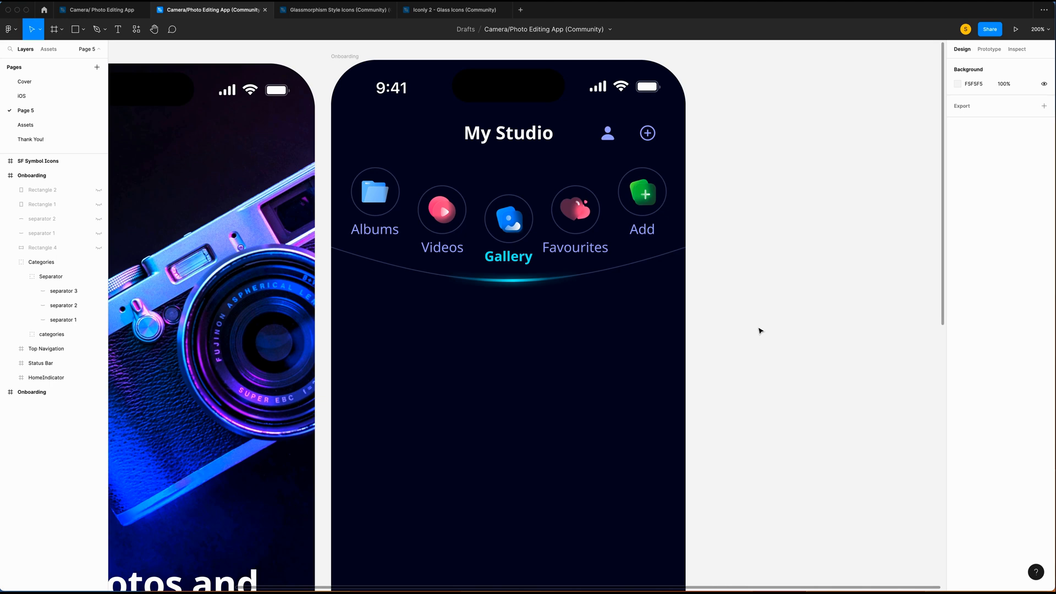
pyautogui.scroll(-3, 365, 294)
pyautogui.press('r')
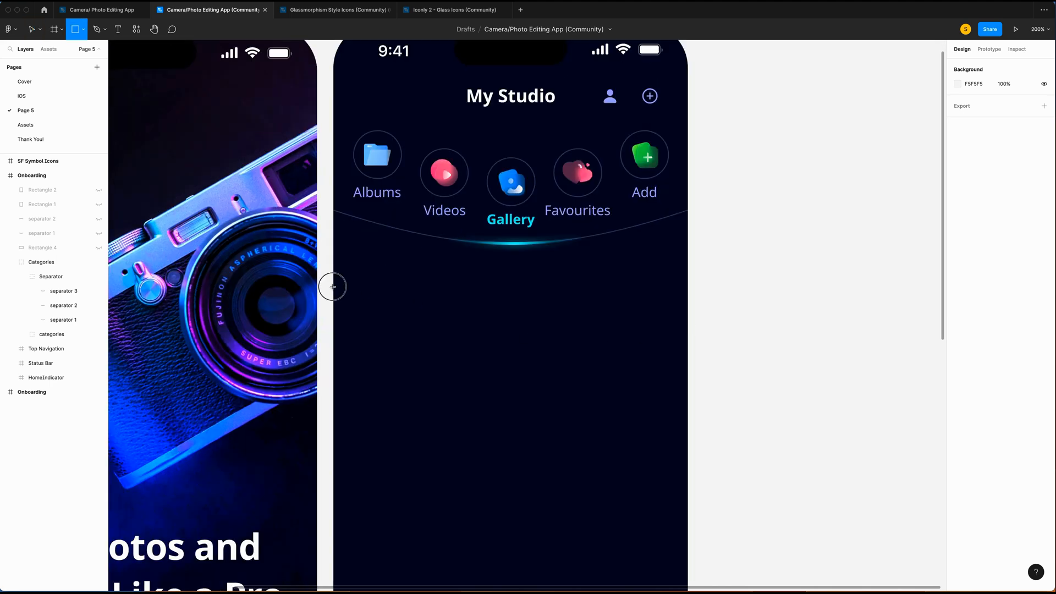
pyautogui.moveTo(333, 286); pyautogui.dragTo(688, 462)
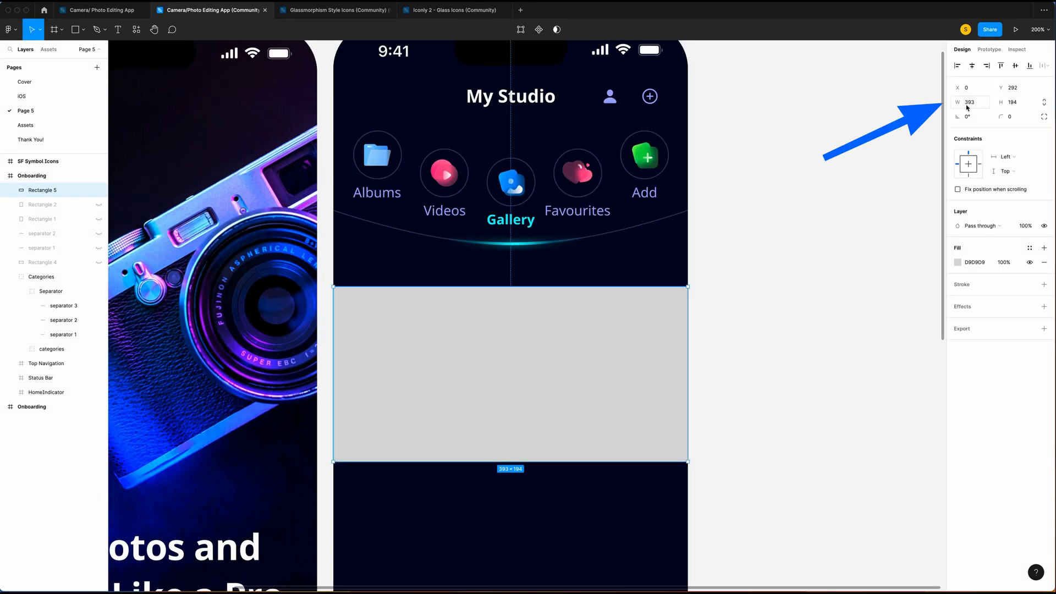
pyautogui.click(1013, 102)
pyautogui.write('260')
pyautogui.press('Return')
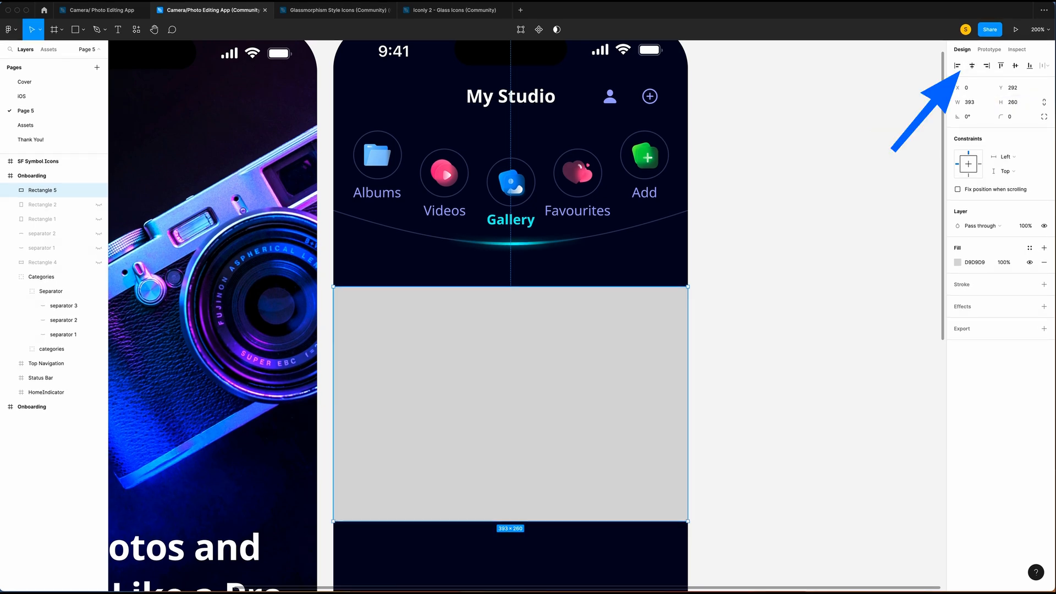
# Step: Duplicate separator 1 and move the copy out of the Categories group to above Rectangle 5 in the Onboarding frame
pyautogui.click(389, 229)
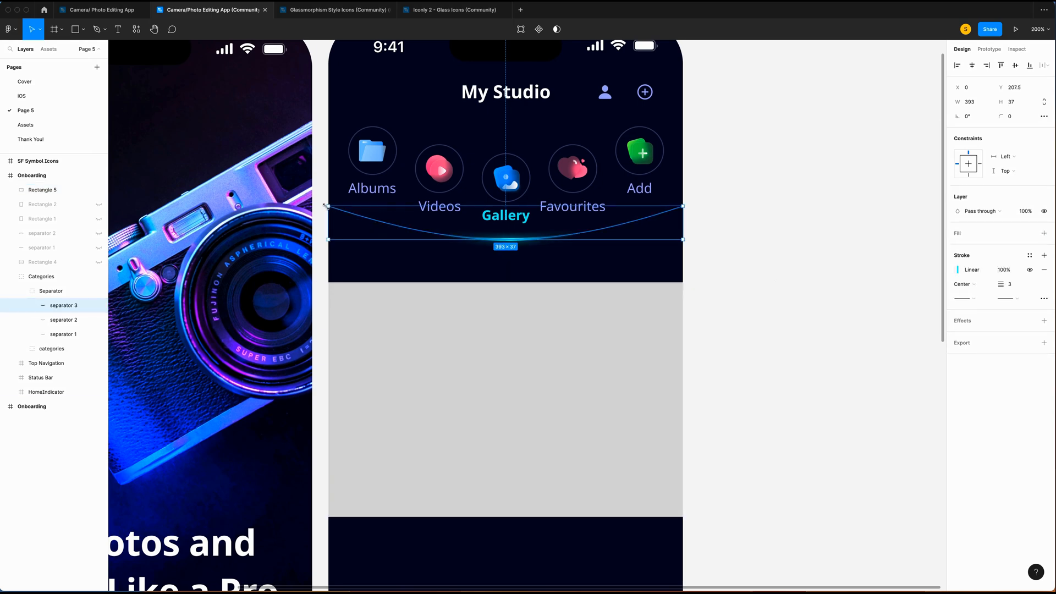
pyautogui.click(67, 336)
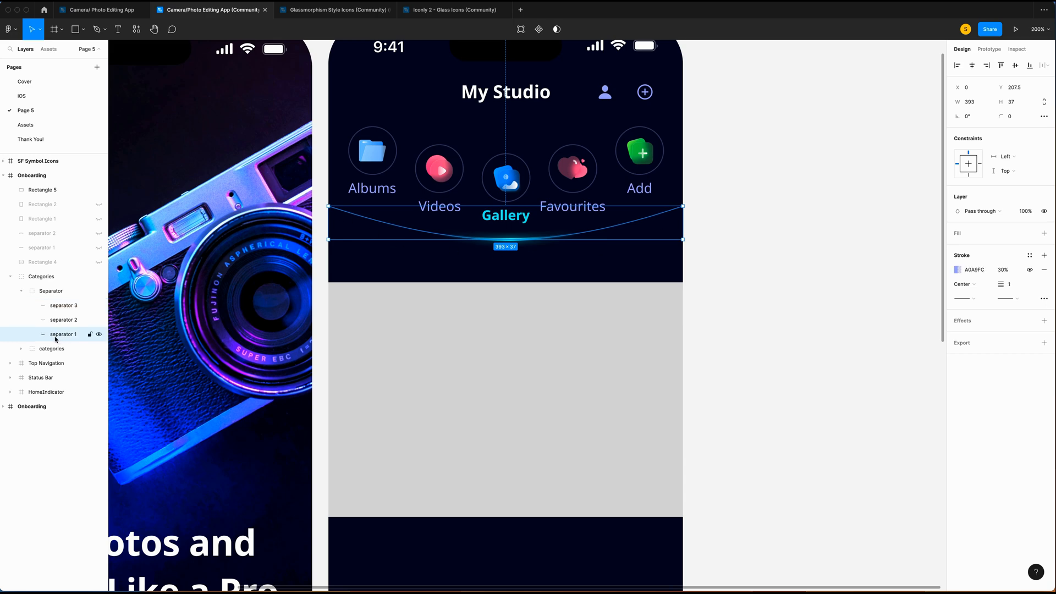
pyautogui.hotkey('ctrl', 'v')
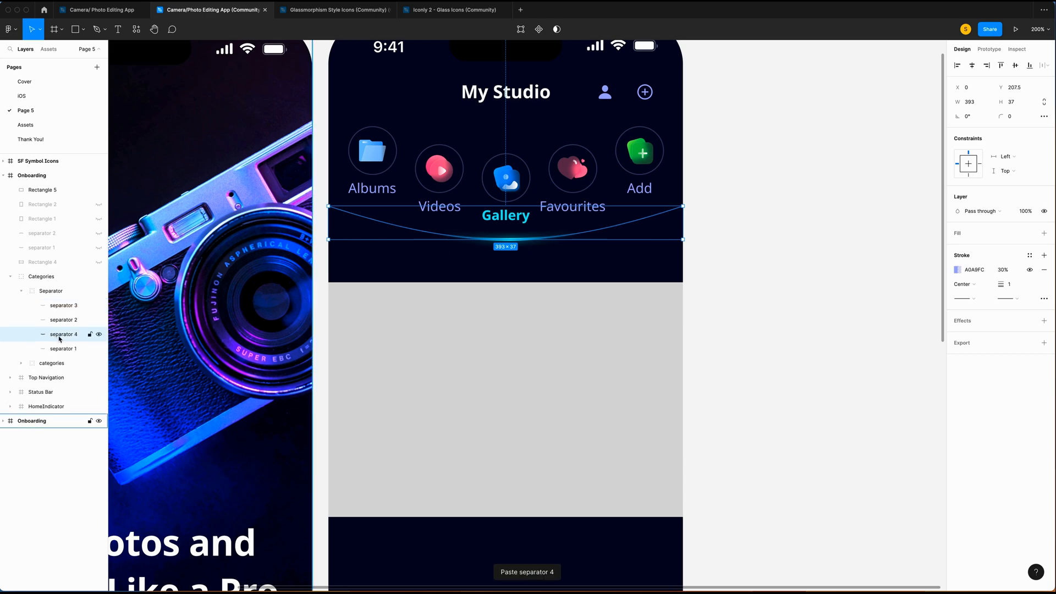
pyautogui.moveTo(65, 336); pyautogui.dragTo(44, 177)
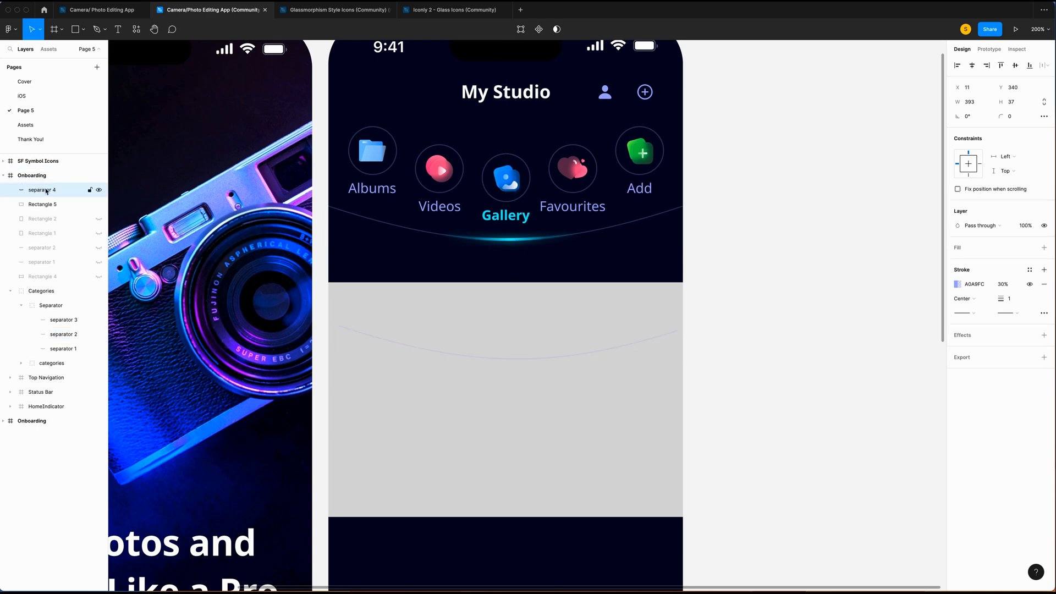
# Step: Colour the copied curve's stroke blue 0018F5 and move the curve up to Y 300
pyautogui.click(962, 285)
pyautogui.moveTo(875, 300); pyautogui.dragTo(1051, 300)
pyautogui.hotkey('shift', 'Up')
pyautogui.hotkey('shift', 'Up')
pyautogui.hotkey('shift', 'Up')
pyautogui.hotkey('shift', 'Up')
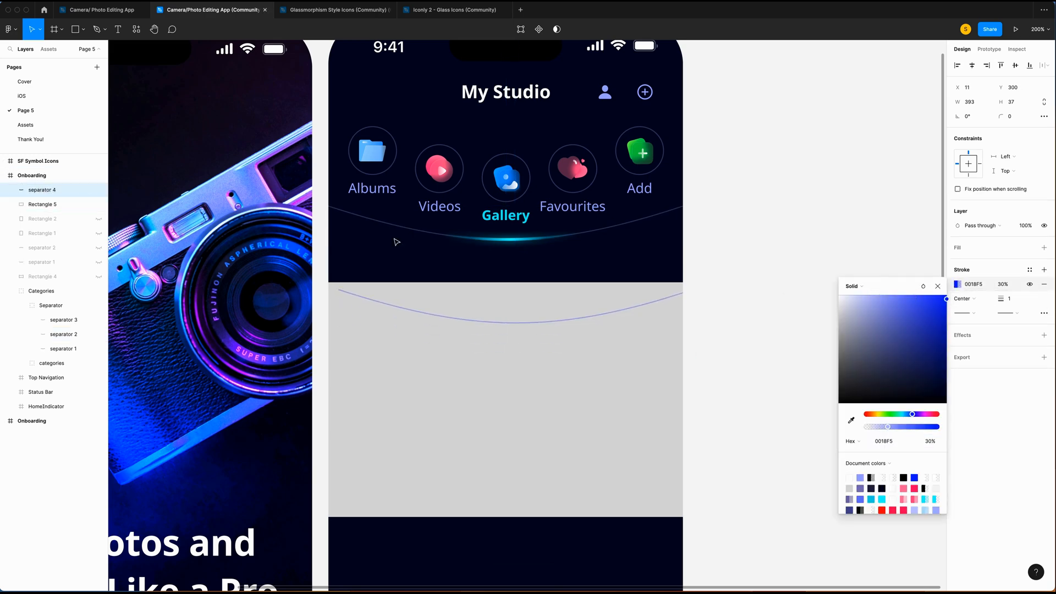
# Step: Align the blue curve to the frame's left edge and place it at Y 292, level with the grey rectangle's upper edge
pyautogui.click(958, 66)
pyautogui.hotkey('shift', 'Up')
pyautogui.press('super+plus')
pyautogui.scroll(3, 456, 299)
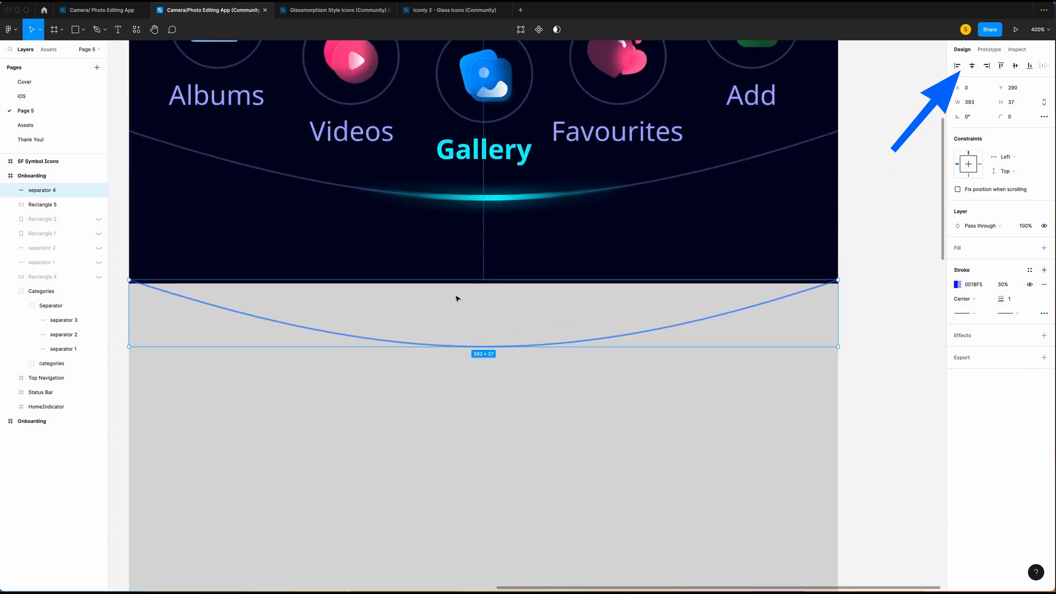
pyautogui.press('Down')
pyautogui.press('Down')
pyautogui.press('super+minus')
pyautogui.scroll(-1, 539, 297)
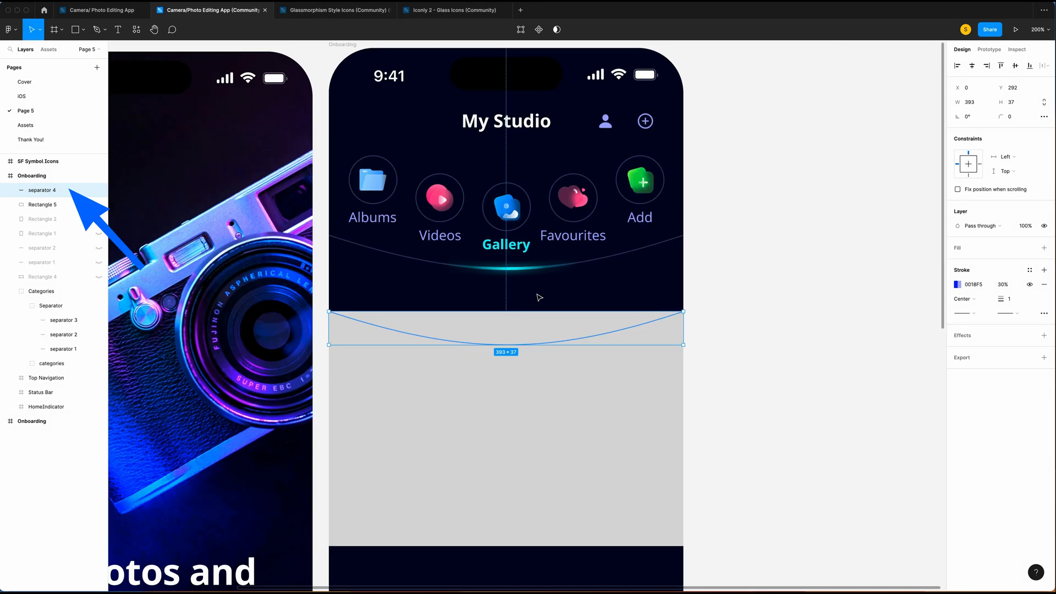
# Step: Duplicate separator 4 and rotate the copy by 180°
pyautogui.press('super+d')
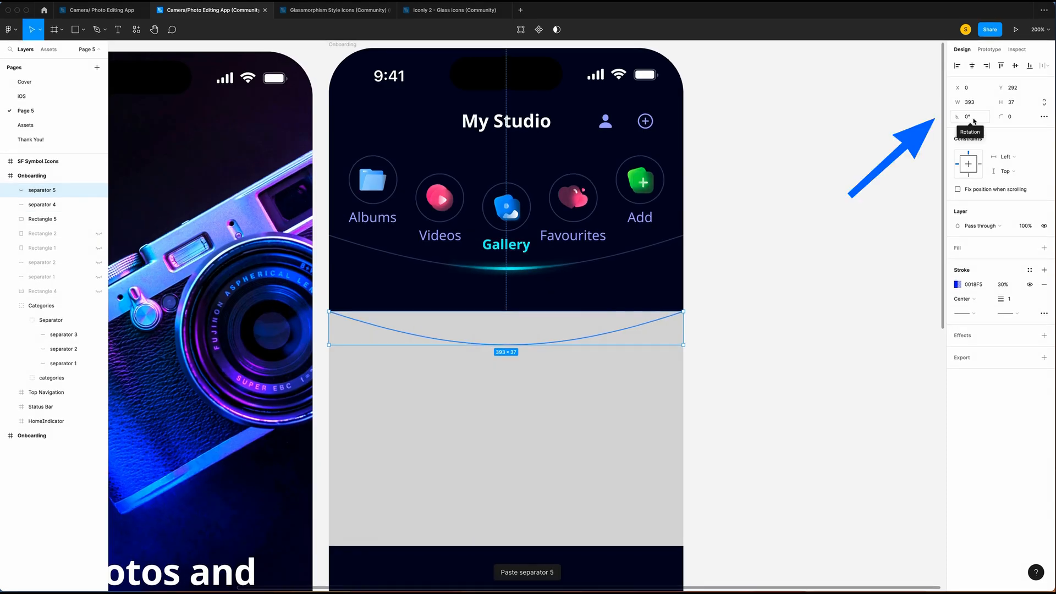
pyautogui.click(973, 116)
pyautogui.write('180')
pyautogui.press('Return')
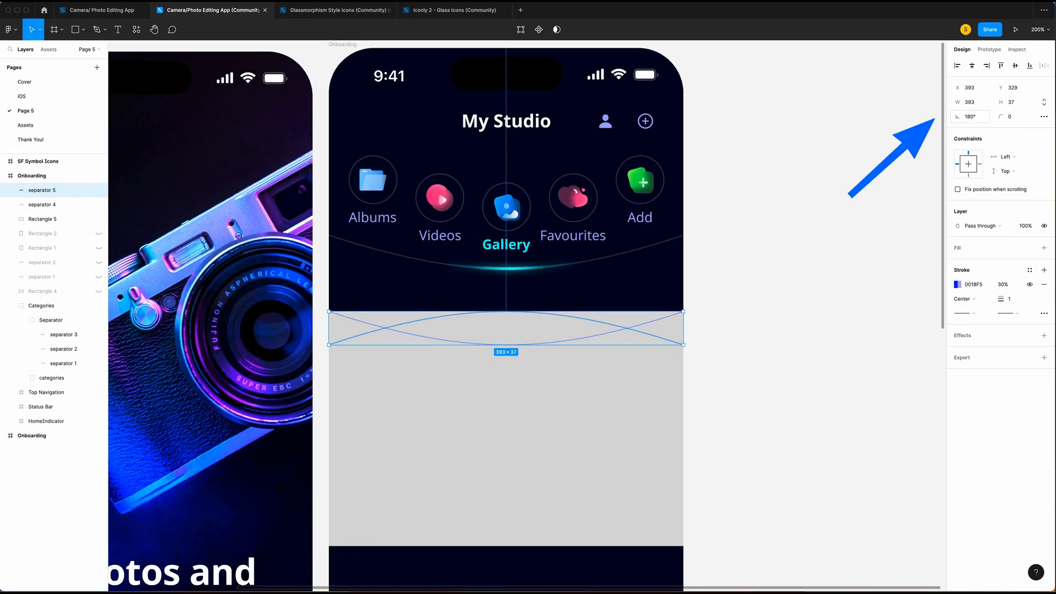
# Step: Move the rotated curve down to Y 552 so its ends meet the grey rectangle's lower corners
pyautogui.hotkey('shift', 'Down')
pyautogui.hotkey('shift', 'Down')
pyautogui.hotkey('shift', 'Down')
pyautogui.hotkey('shift', 'Down')
pyautogui.hotkey('shift', 'Down')
pyautogui.hotkey('shift', 'Down')
pyautogui.hotkey('shift', 'Down')
pyautogui.hotkey('shift', 'Down')
pyautogui.hotkey('shift', 'Down')
pyautogui.hotkey('shift', 'Down')
pyautogui.hotkey('shift', 'Down')
pyautogui.hotkey('shift', 'Down')
pyautogui.hotkey('shift', 'Down')
pyautogui.hotkey('shift', 'Down')
pyautogui.hotkey('shift', 'Down')
pyautogui.hotkey('shift', 'Down')
pyautogui.hotkey('shift', 'Down')
pyautogui.hotkey('shift', 'Down')
pyautogui.hotkey('shift', 'Down')
pyautogui.hotkey('shift', 'Down')
pyautogui.hotkey('shift', 'Down')
pyautogui.hotkey('shift', 'Down')
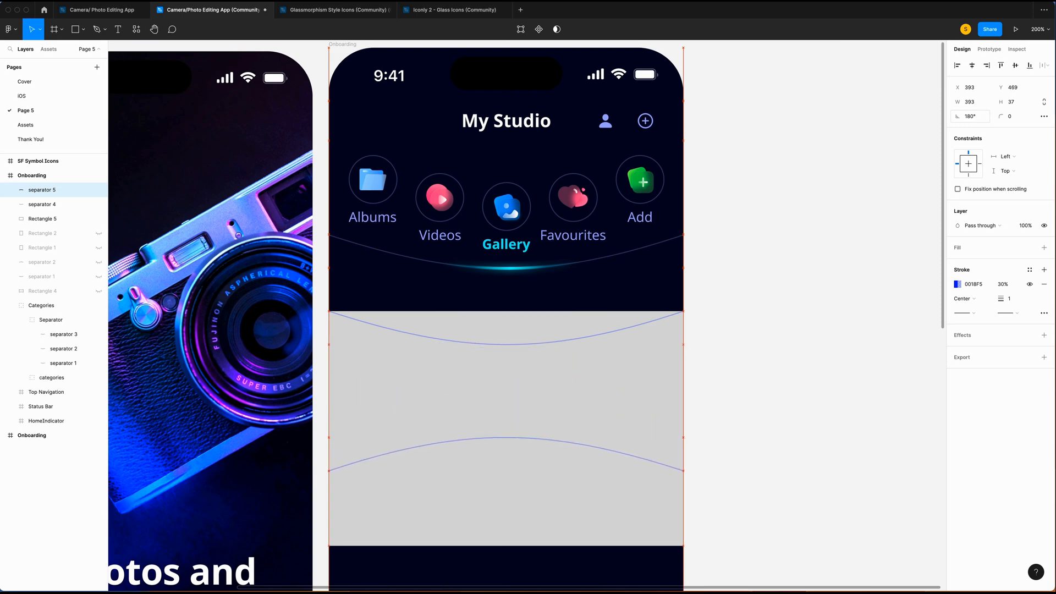
pyautogui.press('Down')
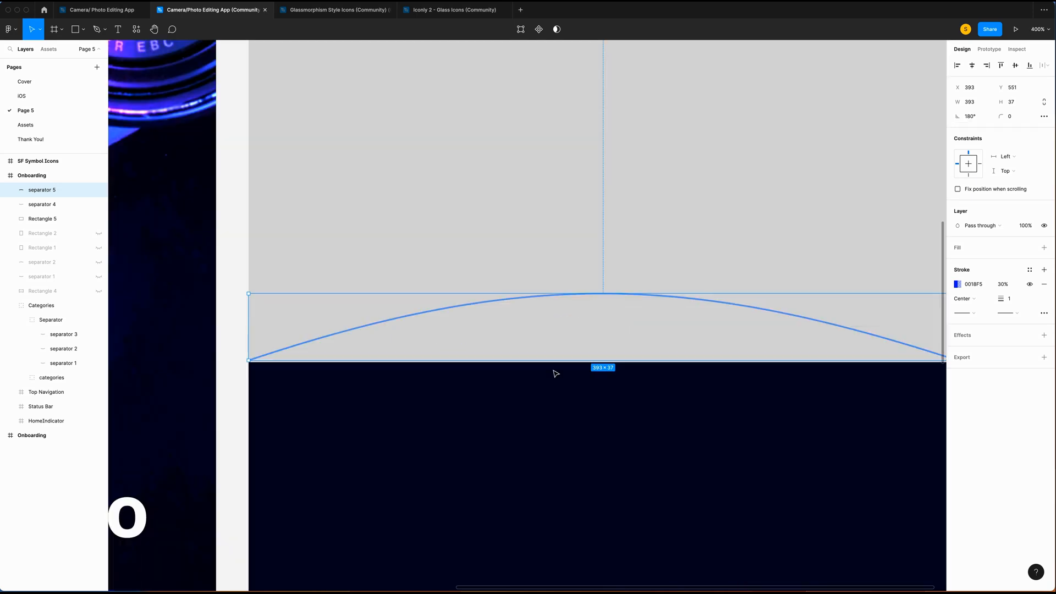
pyautogui.press('Down')
pyautogui.press('Down')
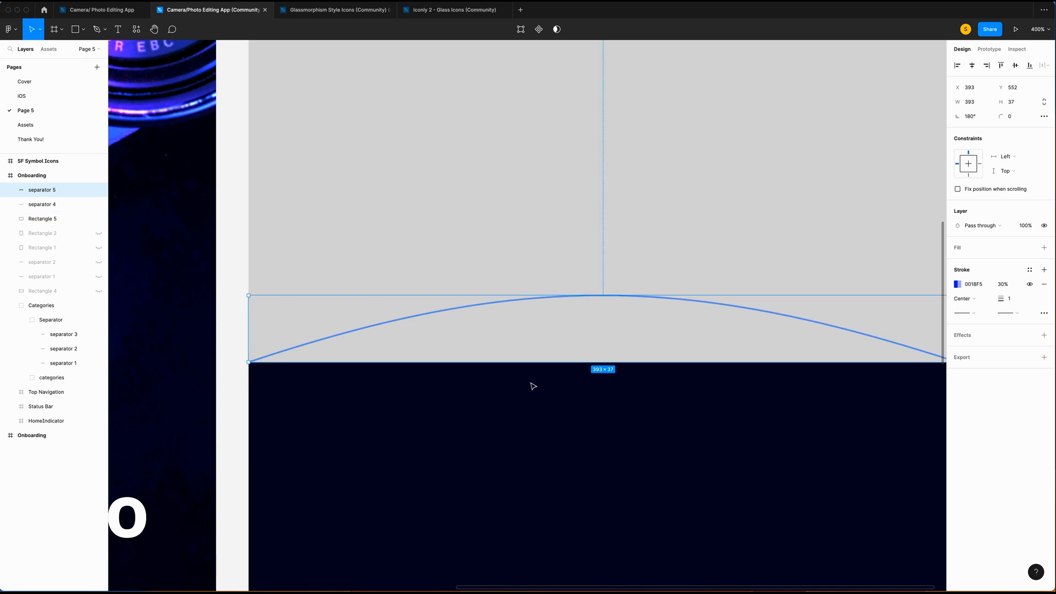
# Step: Bend the upper edge of Rectangle 5 downward to follow the blue guide curve
pyautogui.click(35, 220)
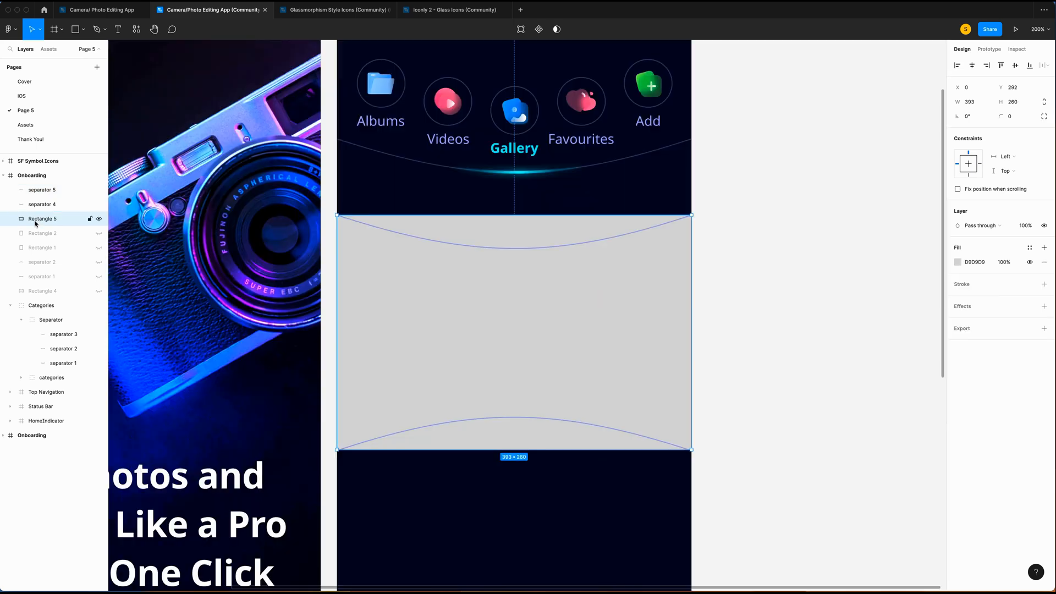
pyautogui.click(520, 29)
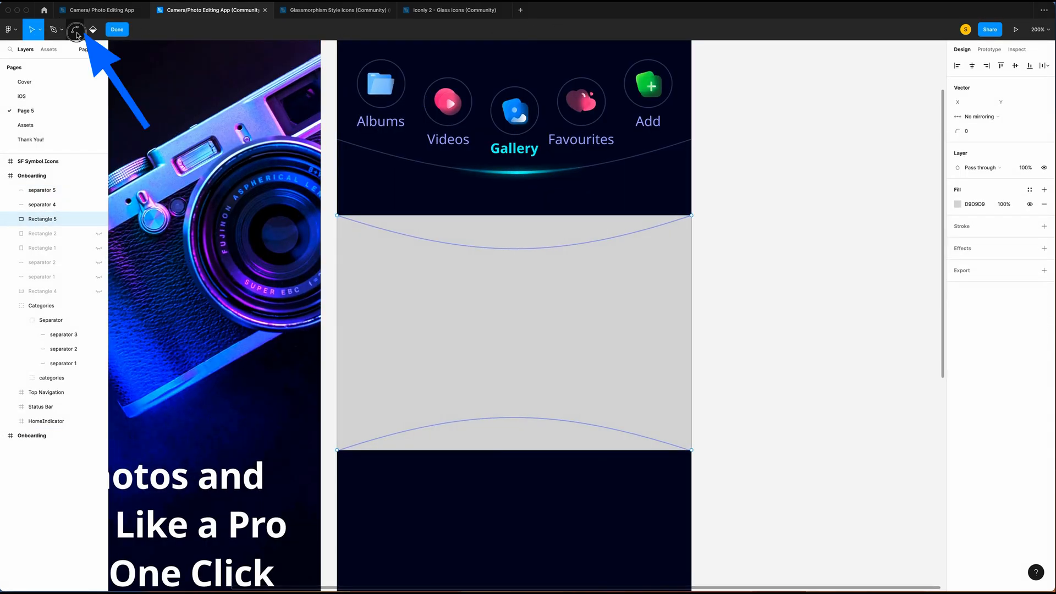
pyautogui.click(77, 33)
pyautogui.moveTo(517, 219); pyautogui.dragTo(514, 246)
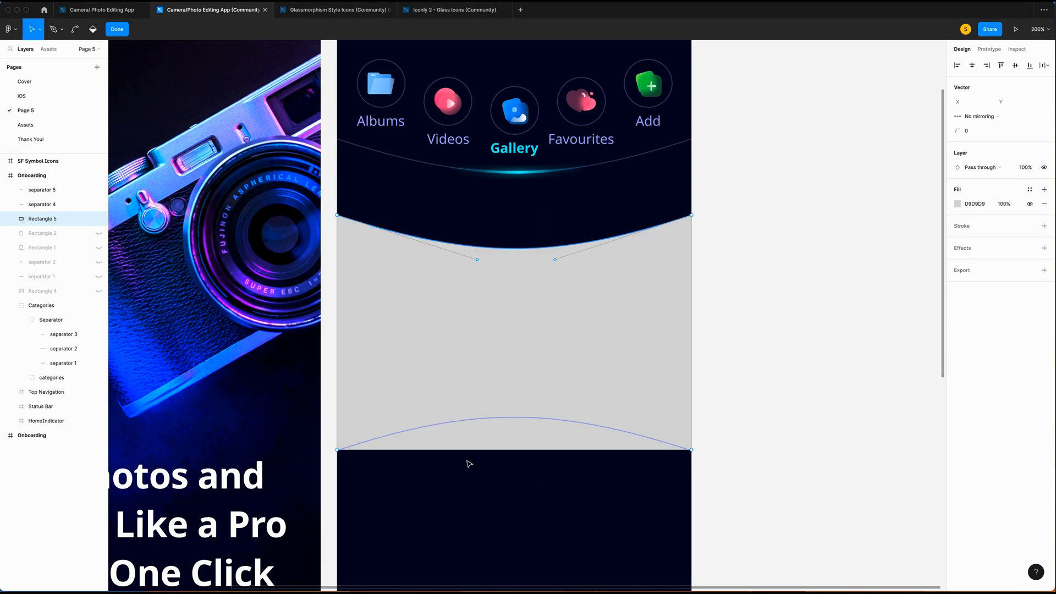
# Step: Examine closely how the rectangle's bent upper edge fits the guide curve along its full width
pyautogui.press('super+plus')
pyautogui.press('super+plus')
pyautogui.press('super+plus')
pyautogui.hscroll(-5, 469, 464)
pyautogui.scroll(3, 469, 464)
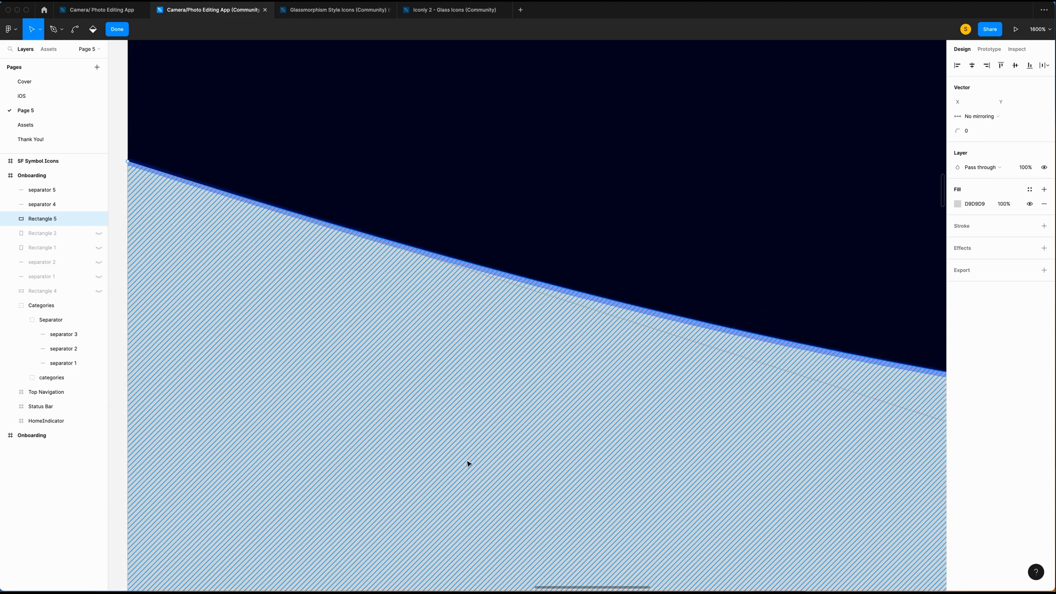
pyautogui.hscroll(3, 469, 464)
pyautogui.scroll(-2, 469, 464)
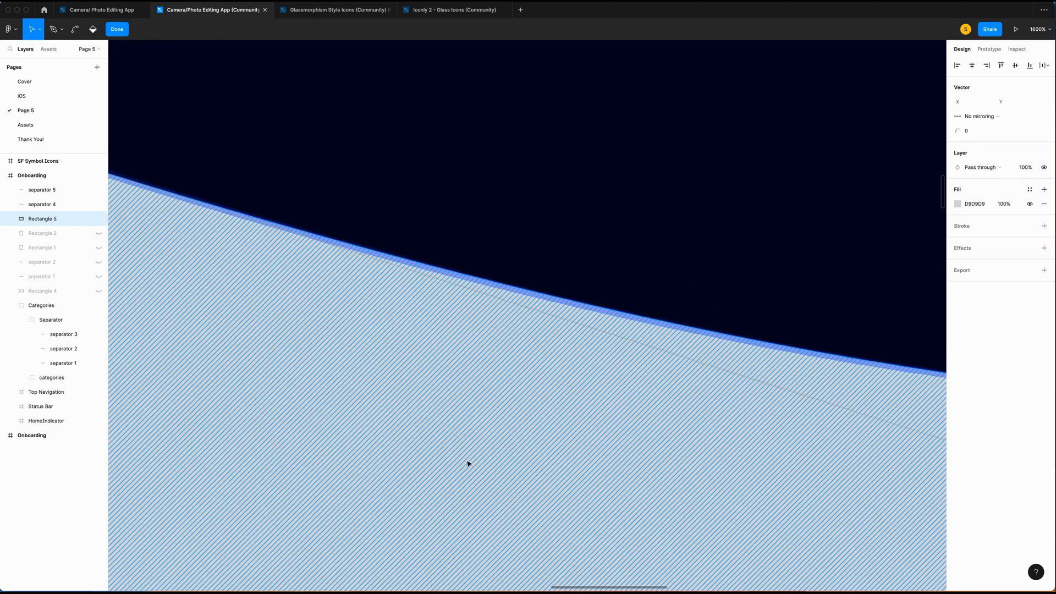
pyautogui.hscroll(3, 469, 464)
pyautogui.scroll(2, 469, 464)
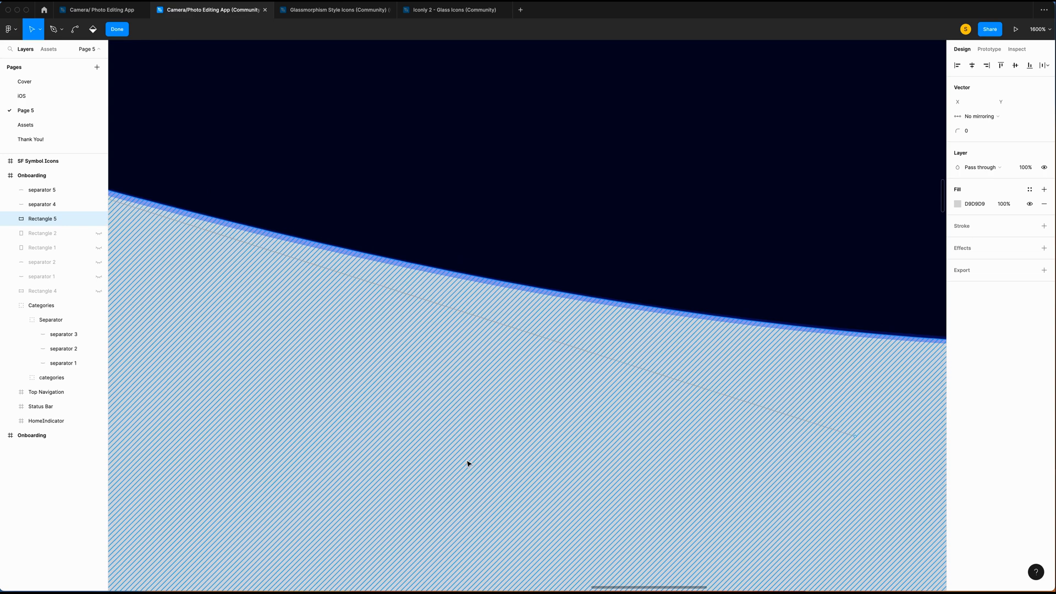
pyautogui.hscroll(8, 469, 465)
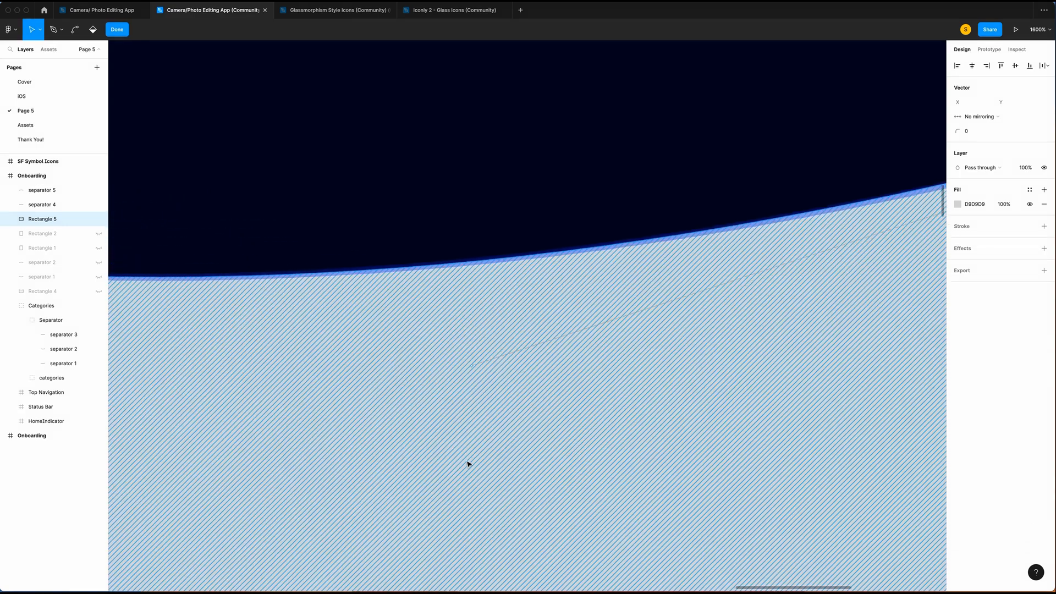
pyautogui.scroll(-10, 469, 464)
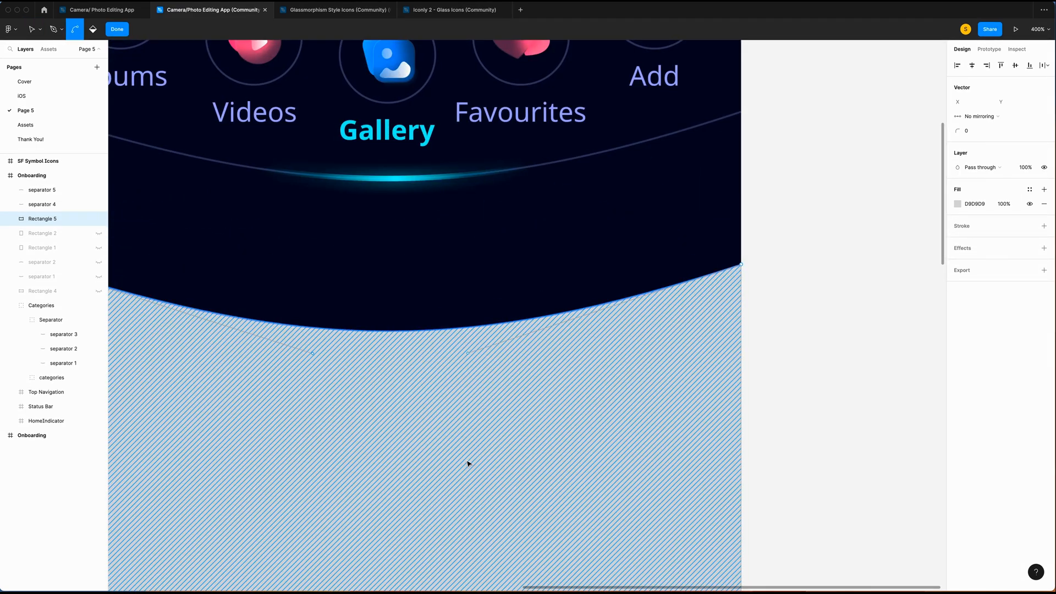
# Step: Bend the lower edge of Rectangle 5 upward to follow the lower guide curve, and finish editing the shape
pyautogui.press('v')
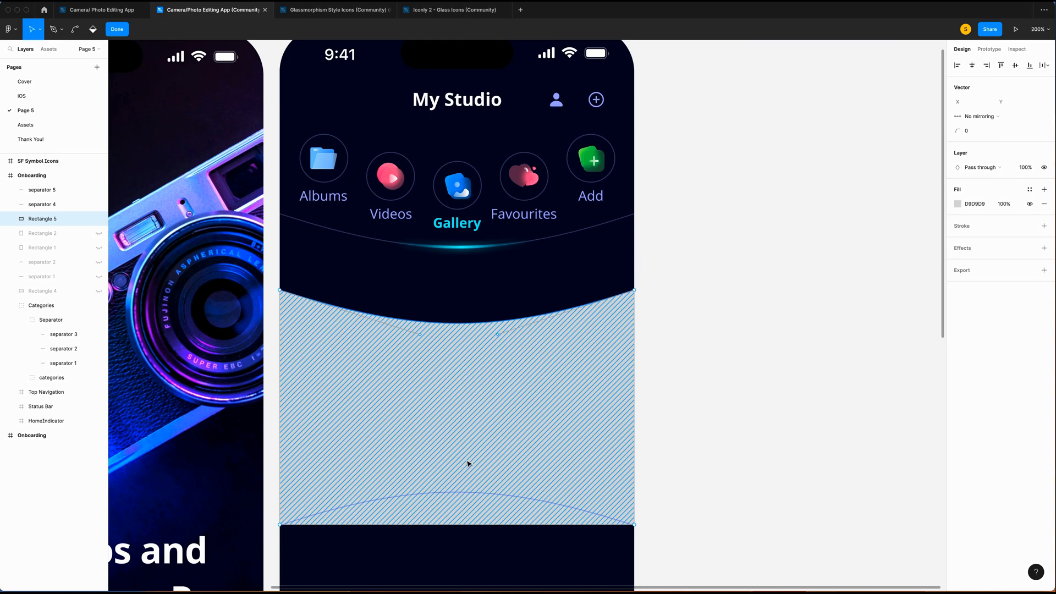
pyautogui.click(455, 521)
pyautogui.moveTo(455, 518); pyautogui.dragTo(451, 493)
pyautogui.press('super+z')
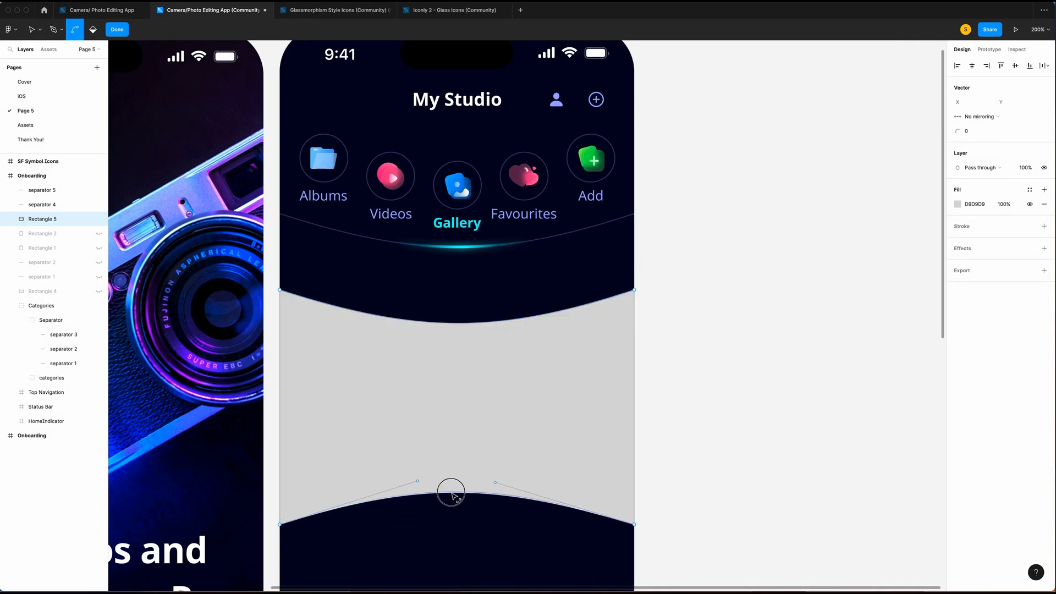
pyautogui.scroll(6, 451, 494)
pyautogui.scroll(9, 451, 493)
pyautogui.hscroll(-12, 451, 493)
pyautogui.hscroll(20, 452, 494)
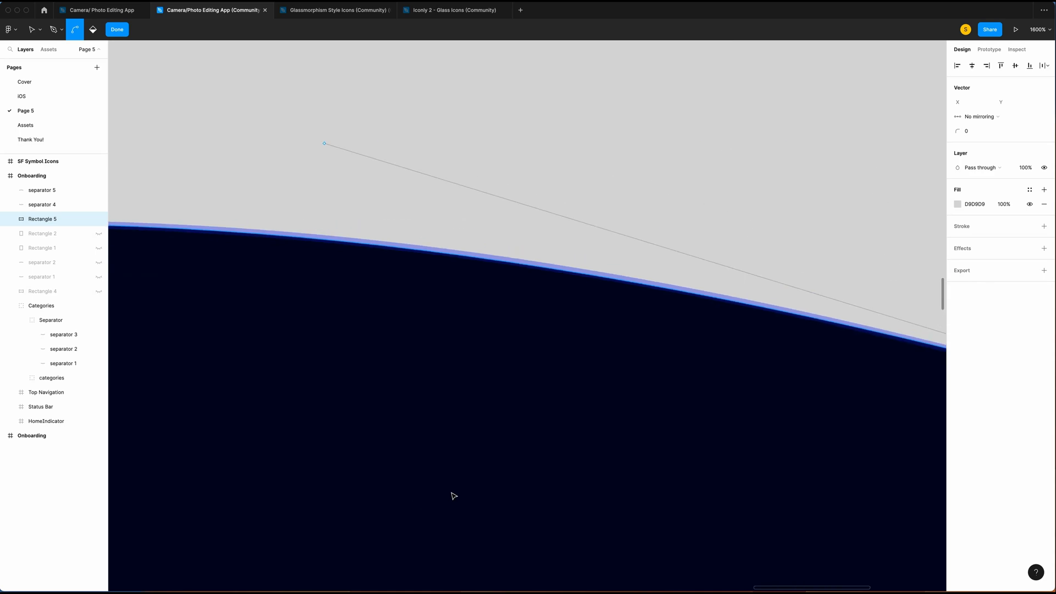
pyautogui.hscroll(-10, 451, 493)
pyautogui.moveTo(303, 209); pyautogui.dragTo(292, 210)
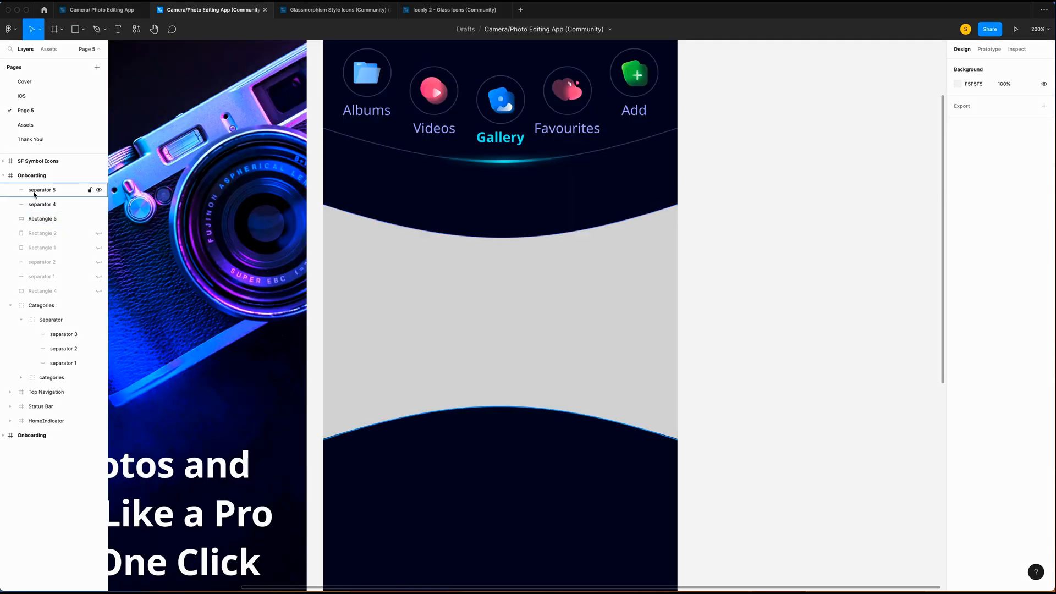
# Step: Hide the guide curves separator 5 and separator 4
pyautogui.click(35, 191)
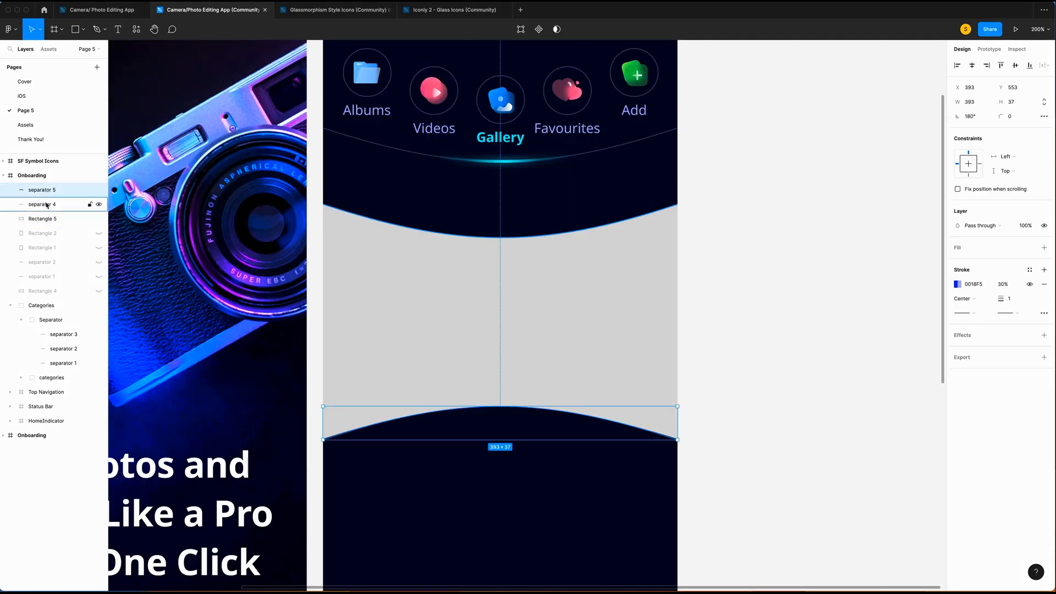
pyautogui.click(99, 190)
pyautogui.click(99, 205)
pyautogui.click(760, 261)
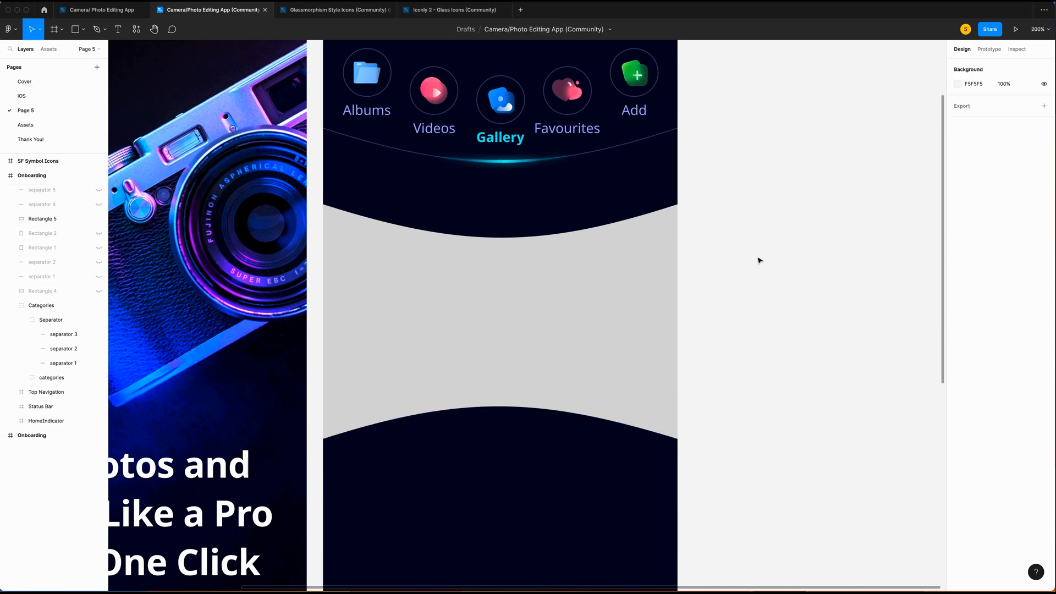
# Step: Draw a rectangle over the left part of the curved shape, sized 207 × 260 and placed at X 0, Y 292
pyautogui.press('r')
pyautogui.moveTo(323, 203); pyautogui.dragTo(429, 438)
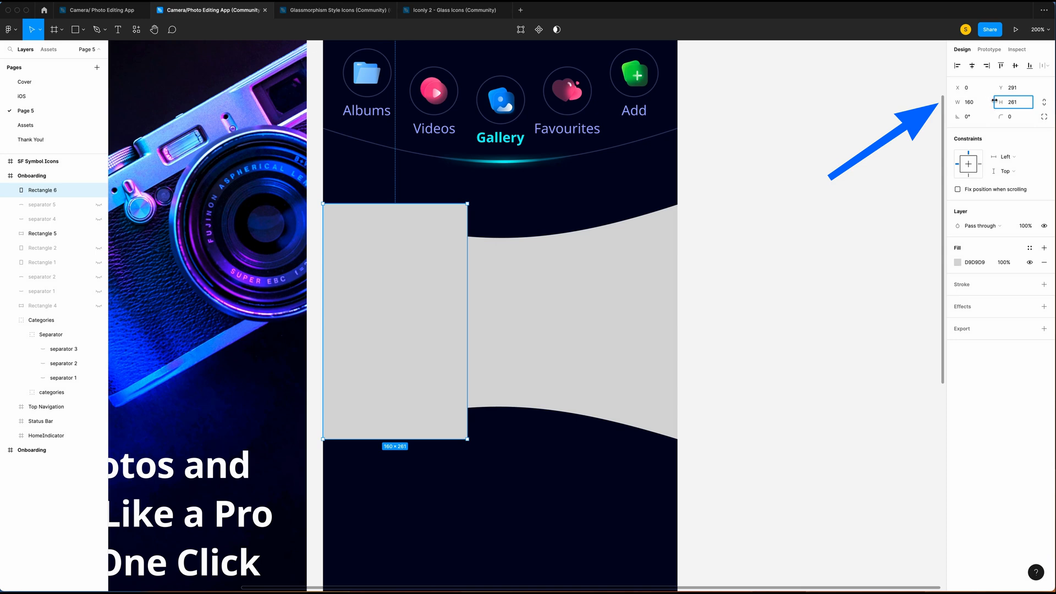
pyautogui.click(976, 105)
pyautogui.write('2')
pyautogui.click(1016, 103)
pyautogui.write('26')
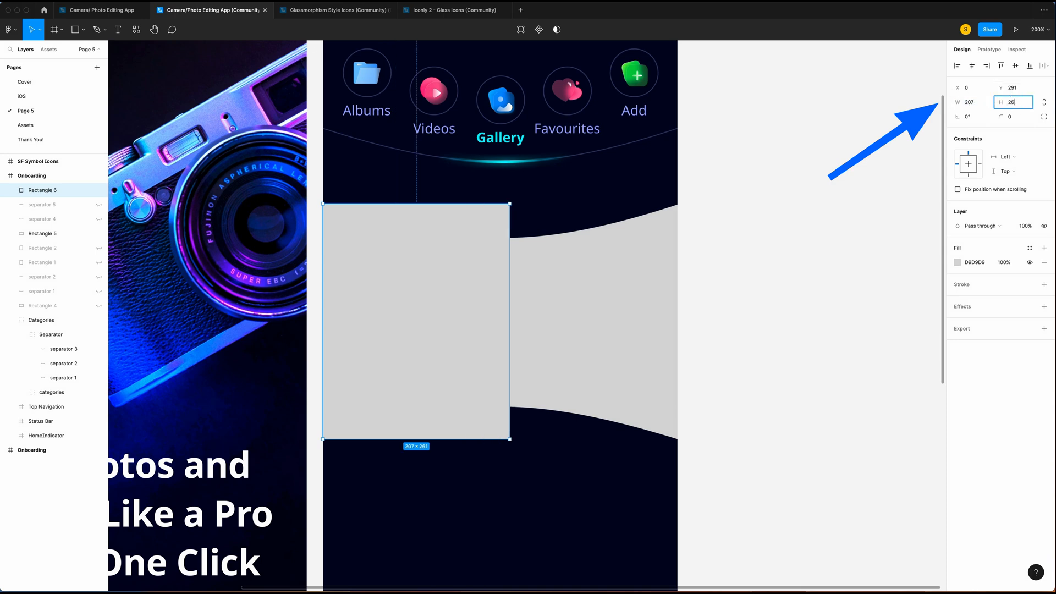
pyautogui.write('0')
pyautogui.press('Return')
pyautogui.moveTo(424, 292); pyautogui.dragTo(423, 294)
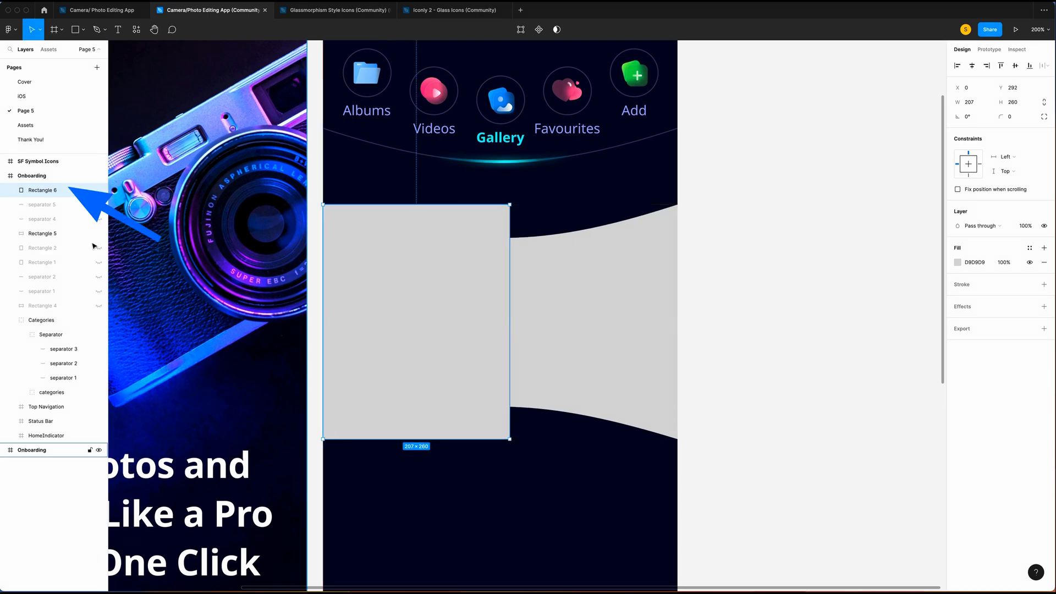
# Step: Subtract the 207 px wide rectangle from the curved shape Rectangle 5
pyautogui.keyDown('shift'); pyautogui.click(637, 280); pyautogui.keyUp('shift')
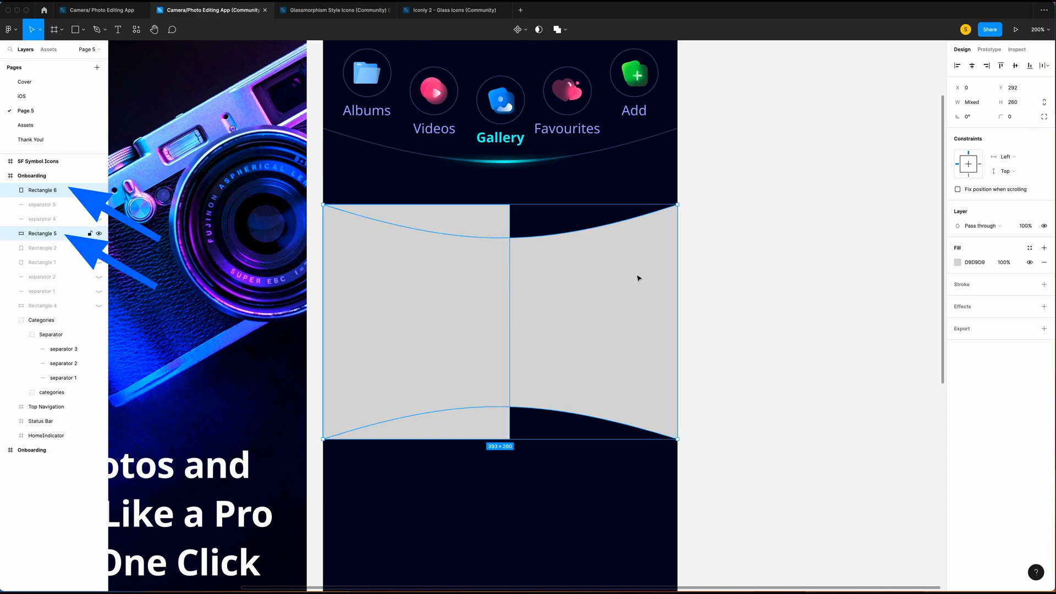
pyautogui.click(566, 31)
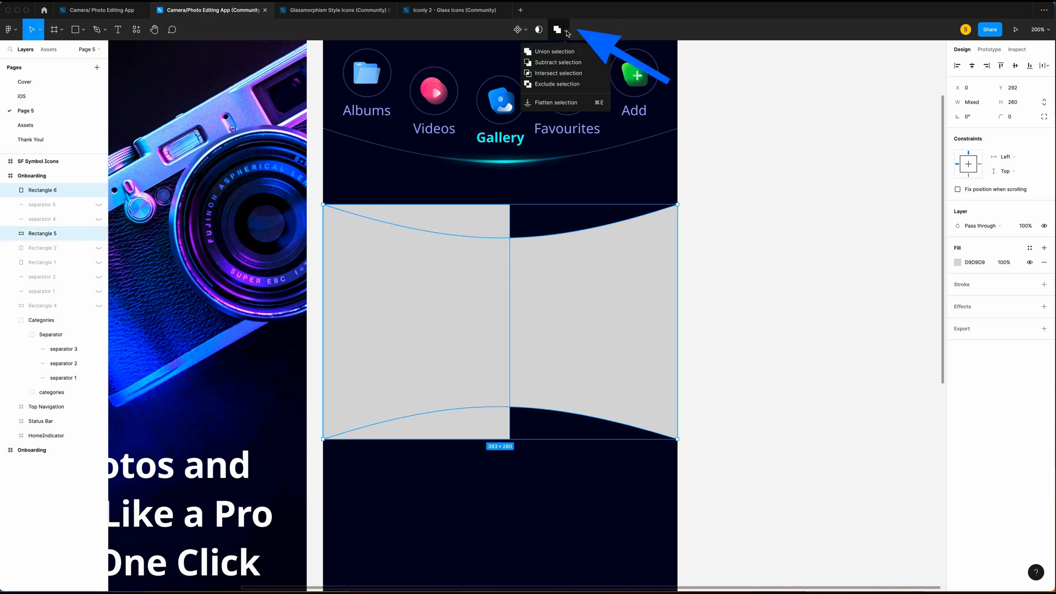
pyautogui.click(557, 63)
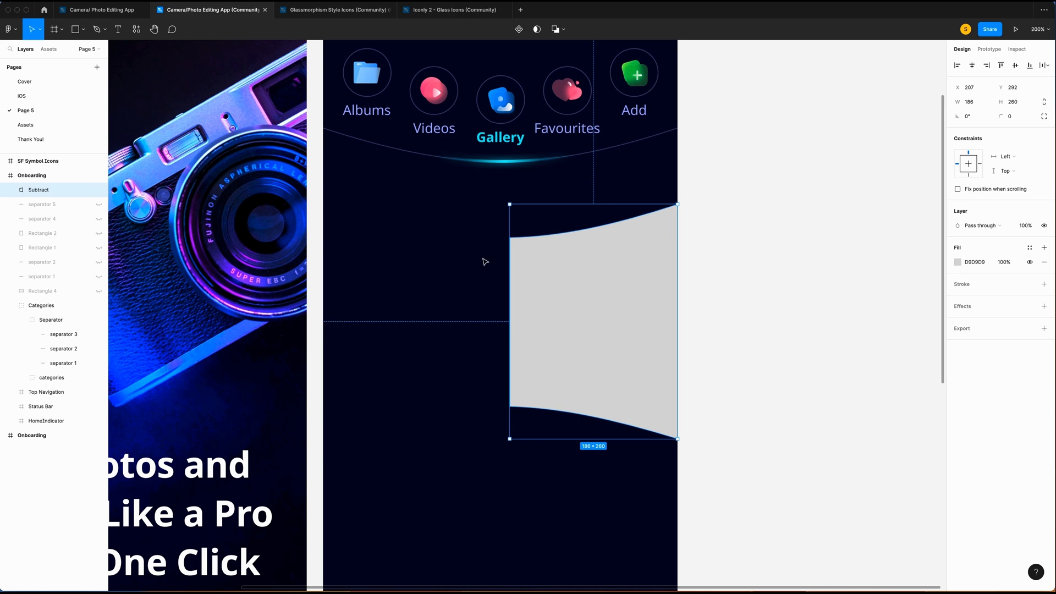
# Step: Duplicate the subtracted shape, rotate the copy by 180° and place it against the screen's left edge, mirroring the original
pyautogui.press('super+v')
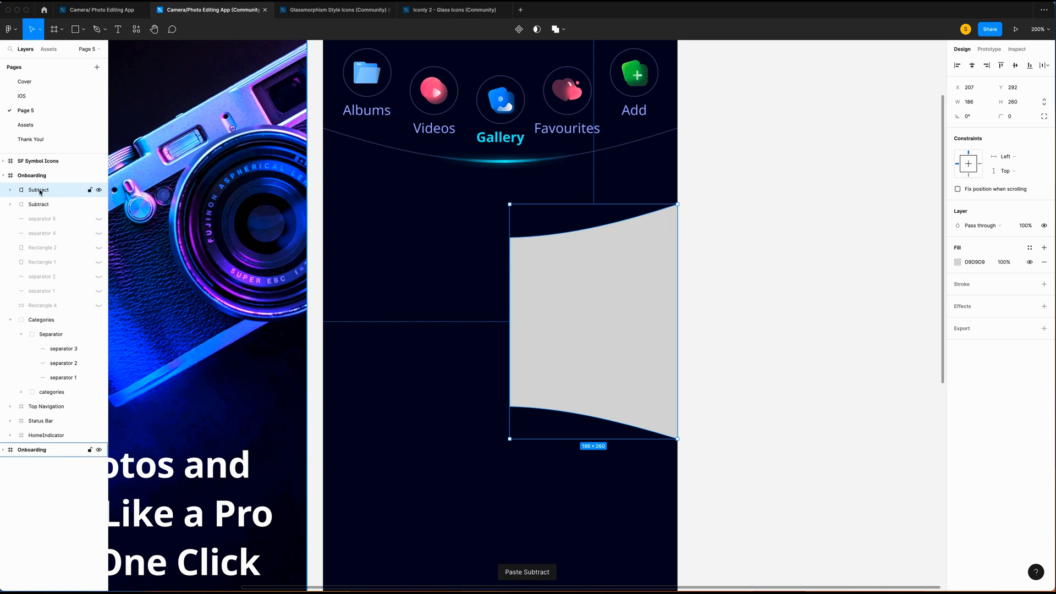
pyautogui.click(976, 118)
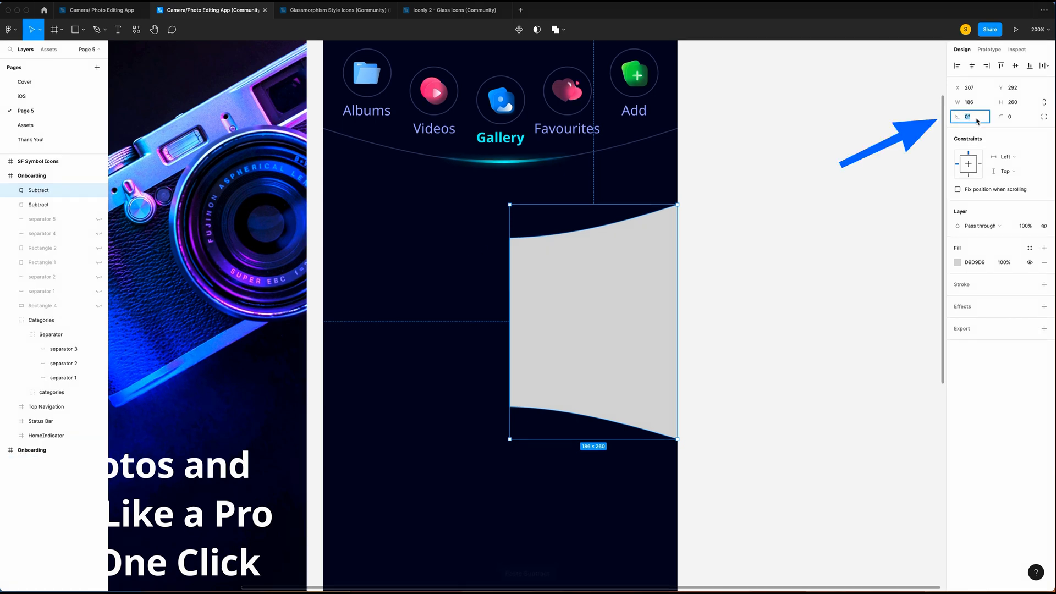
pyautogui.write('180')
pyautogui.press('Return')
pyautogui.moveTo(568, 304); pyautogui.dragTo(380, 305)
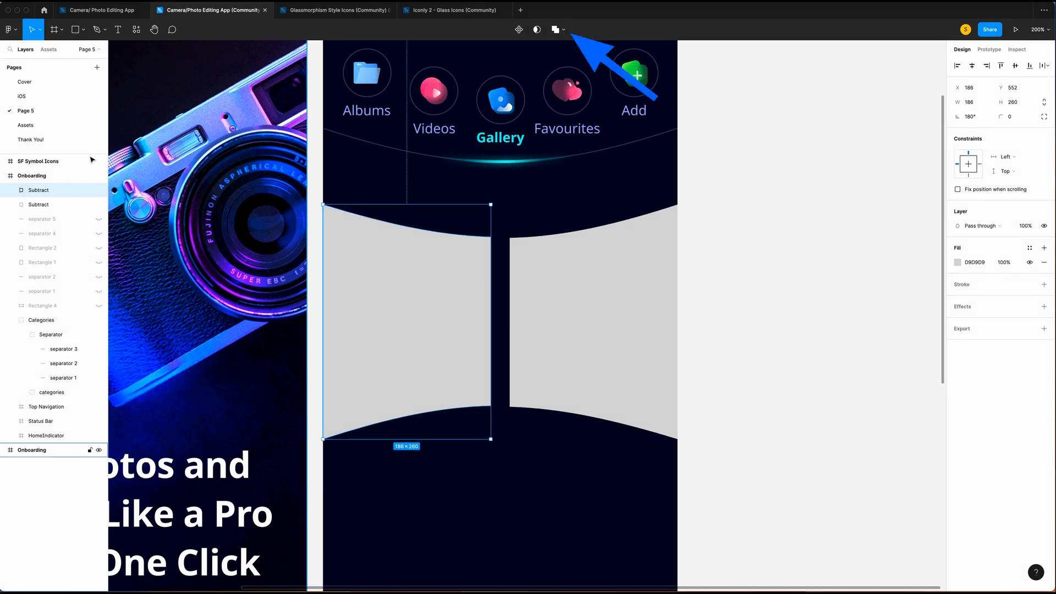
# Step: Flatten the two upper curved tiles, both named Subtract
pyautogui.click(563, 30)
pyautogui.click(564, 107)
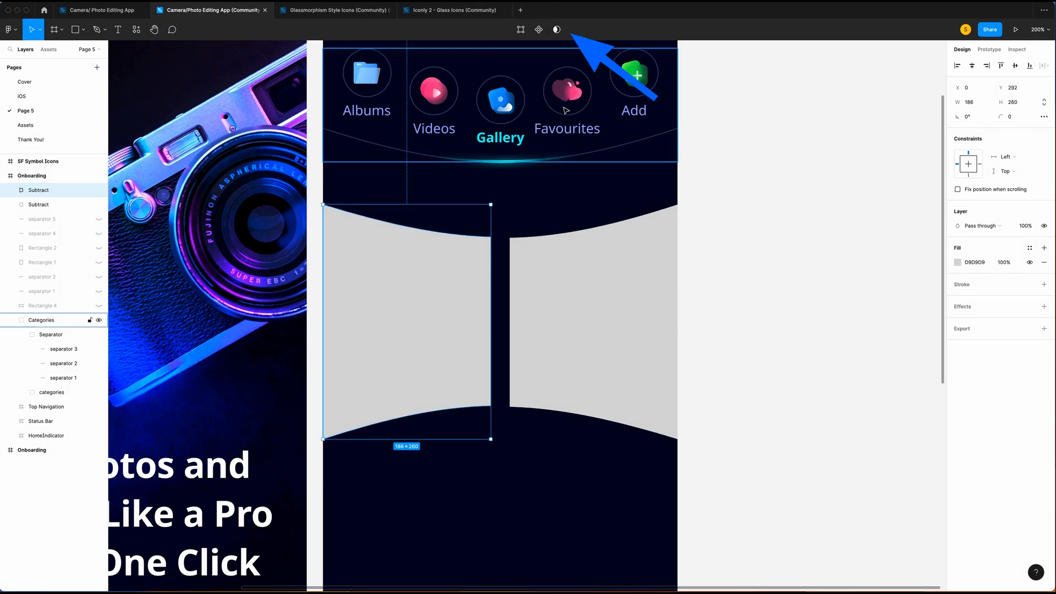
pyautogui.click(40, 204)
pyautogui.click(562, 34)
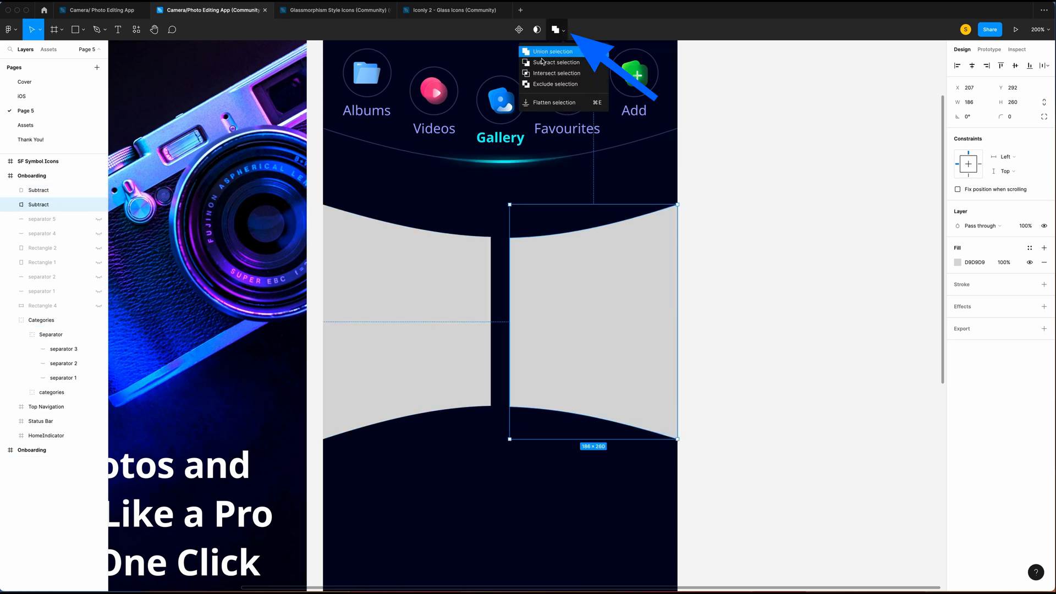
pyautogui.click(555, 101)
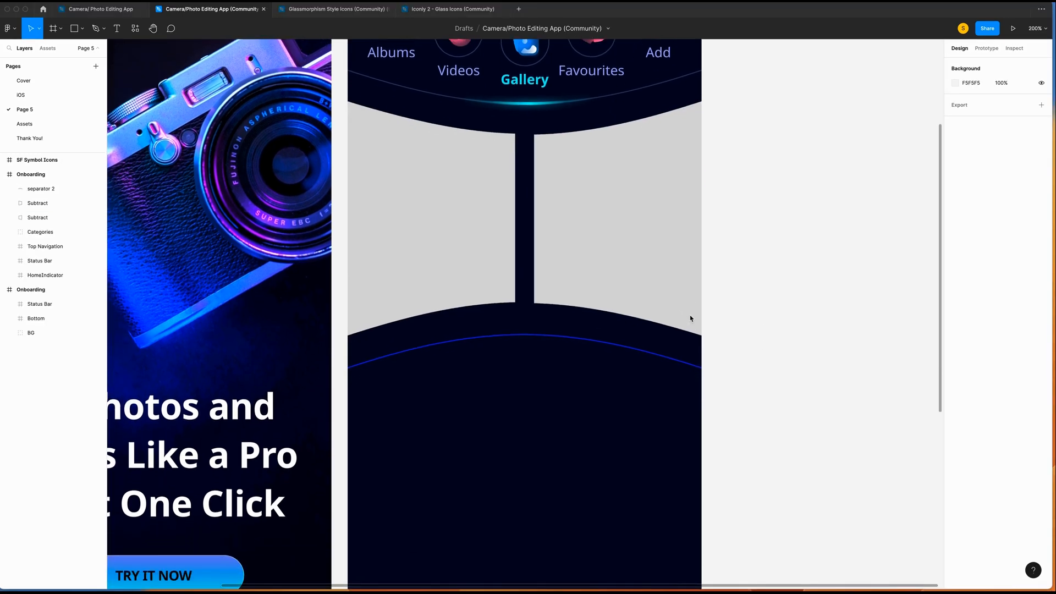
# Step: Draw a rectangle across the frame below the guide curve, sized 393 × 260 and placed at X 0, Y 551
pyautogui.scroll(-1, 691, 319)
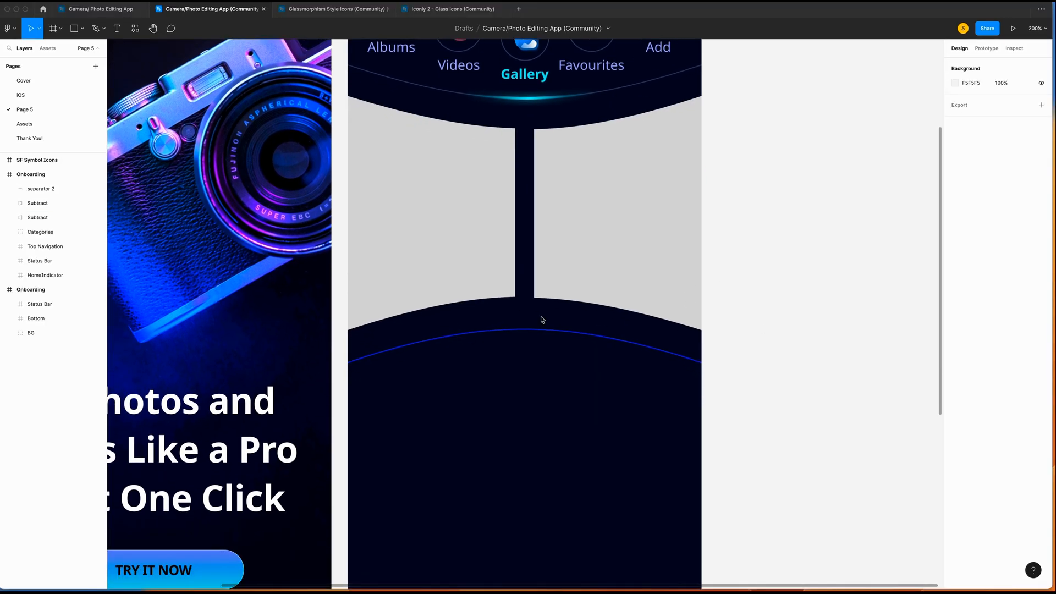
pyautogui.scroll(-3, 712, 384)
pyautogui.hscroll(2, 454, 396)
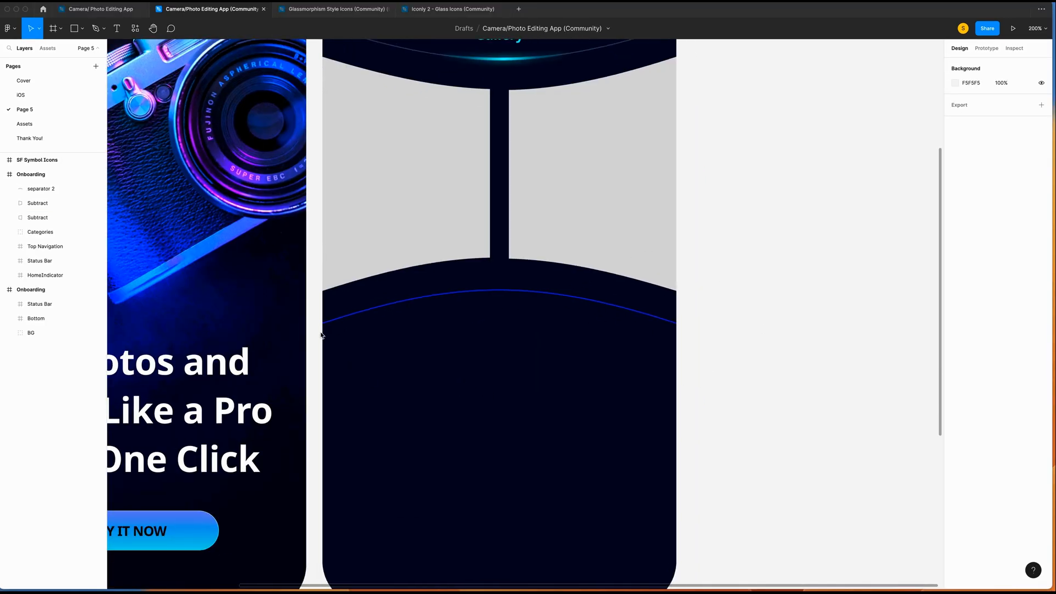
pyautogui.press('r')
pyautogui.moveTo(323, 335)
pyautogui.mouseDown()
pyautogui.moveTo(583, 493)
pyautogui.moveTo(675, 518)
pyautogui.mouseUp()
pyautogui.click(978, 106)
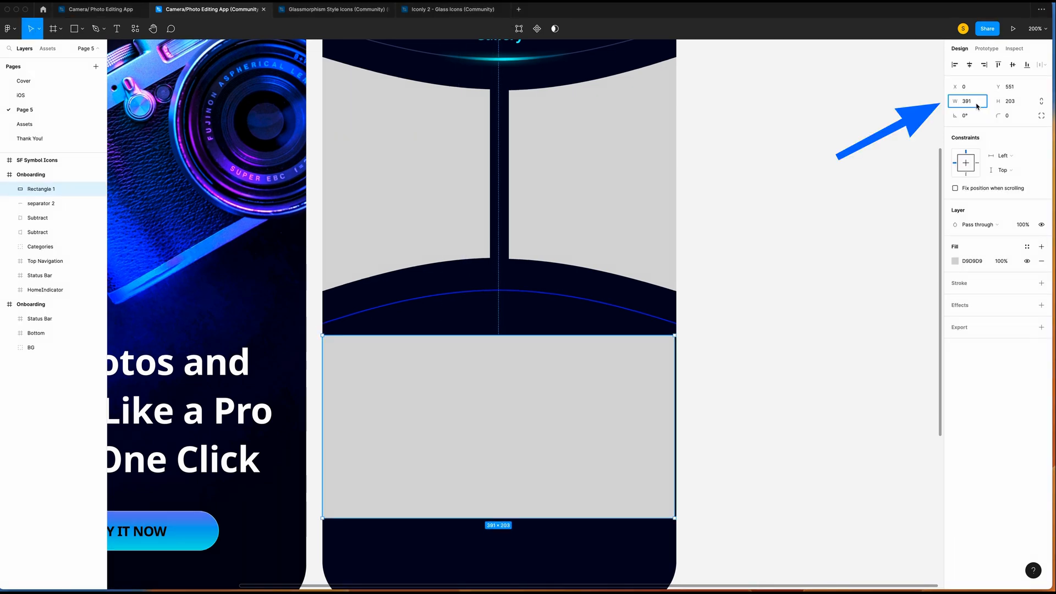
pyautogui.write('393')
pyautogui.click(1009, 105)
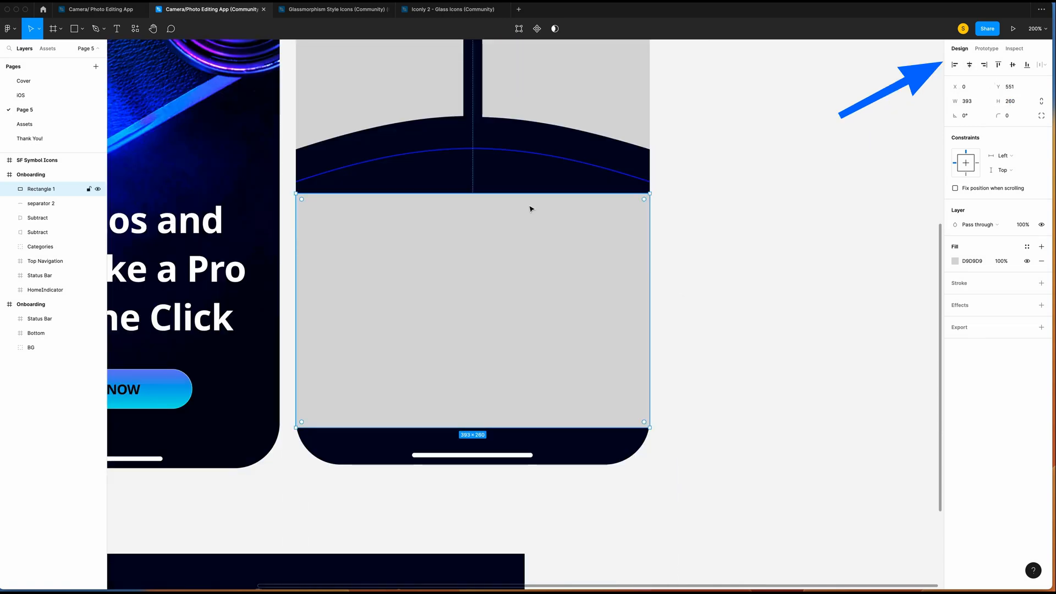
# Step: Move the guide curve separator 2 down to Y 588 and bring it in front of Rectangle 1
pyautogui.scroll(2, 530, 209)
pyautogui.click(507, 189)
pyautogui.hotkey('shift', 'Down')
pyautogui.hotkey('shift', 'Down')
pyautogui.hotkey('shift', 'Down')
pyautogui.hotkey('shift', 'Down')
pyautogui.hotkey('shift', 'Down')
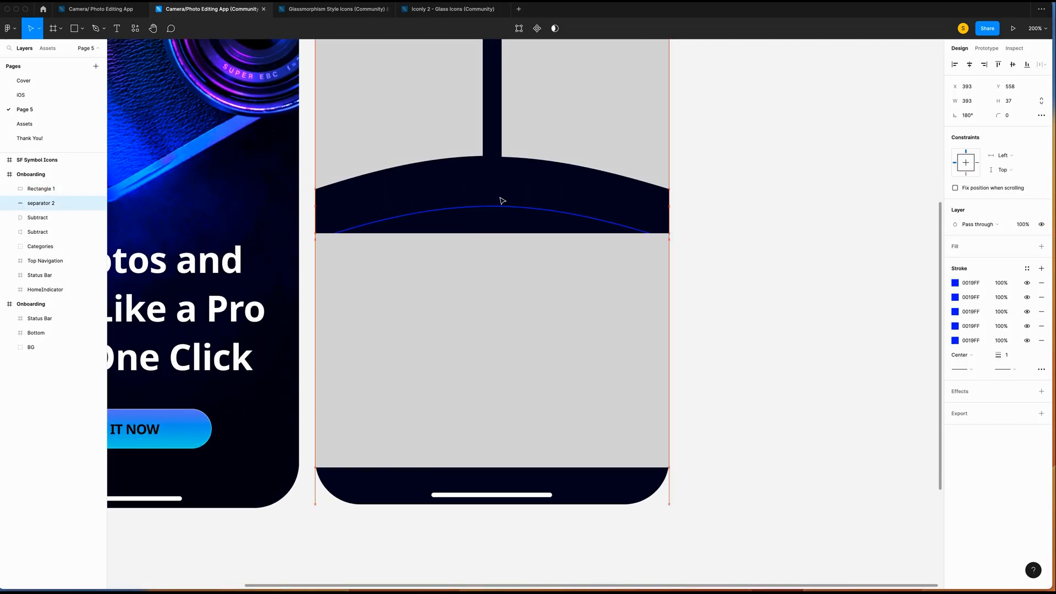
pyautogui.press('super+]')
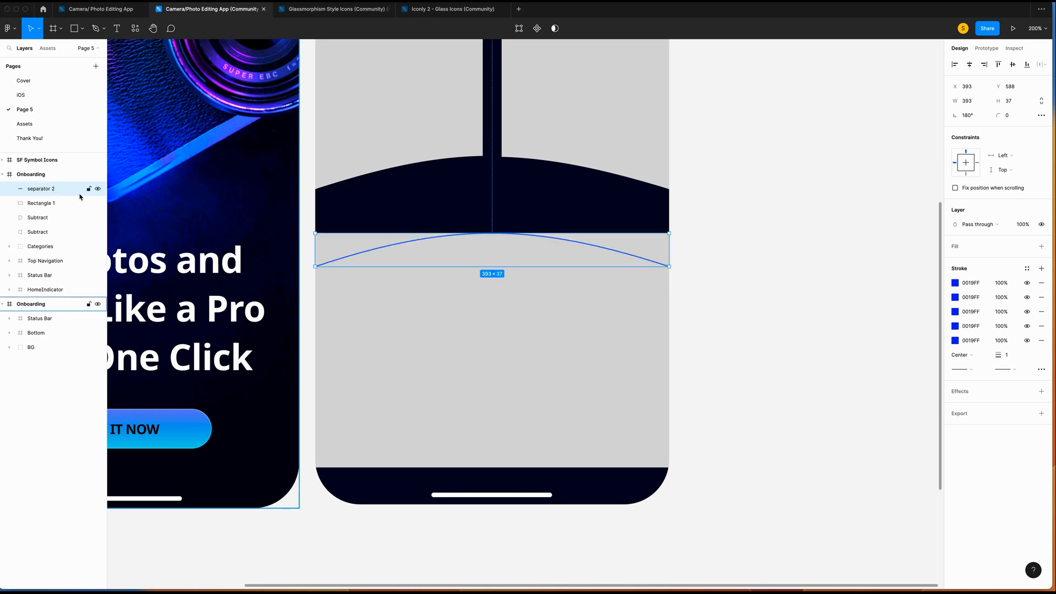
# Step: Duplicate the guide curve and move the copy down to Y 811, with its ends at the rectangle's lower corners
pyautogui.press('super+equal')
pyautogui.hscroll(-3, 319, 231)
pyautogui.hscroll(3, 326, 231)
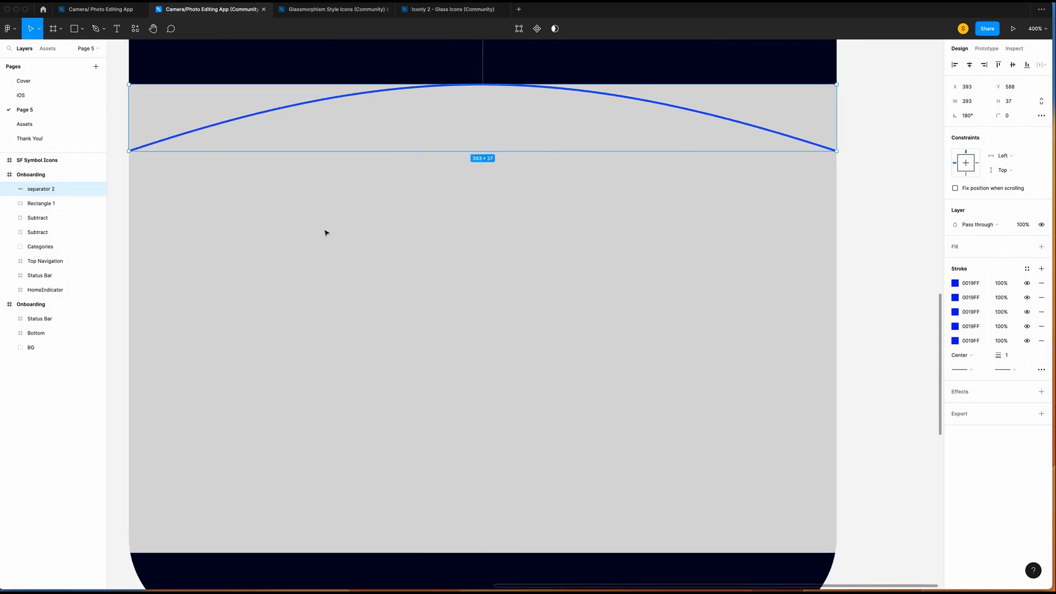
pyautogui.scroll(-3, 325, 233)
pyautogui.hscroll(-2, 326, 232)
pyautogui.press('super+v')
pyautogui.hotkey('shift', 'Down')
pyautogui.hotkey('shift', 'Down')
pyautogui.hotkey('shift', 'Down')
pyautogui.hotkey('shift', 'Down')
pyautogui.hotkey('shift', 'Down')
pyautogui.hotkey('shift', 'Down')
pyautogui.hotkey('shift', 'Down')
pyautogui.hotkey('shift', 'Down')
pyautogui.hotkey('shift', 'Down')
pyautogui.hotkey('shift', 'Down')
pyautogui.hotkey('shift', 'Down')
pyautogui.hotkey('shift', 'Down')
pyautogui.hotkey('shift', 'Down')
pyautogui.hotkey('shift', 'Down')
pyautogui.hotkey('shift', 'Down')
pyautogui.hotkey('shift', 'Down')
pyautogui.hotkey('shift', 'Down')
pyautogui.hotkey('shift', 'Down')
pyautogui.hotkey('shift', 'Down')
pyautogui.hotkey('shift', 'Down')
pyautogui.press('Down')
pyautogui.press('Down')
pyautogui.press('Down')
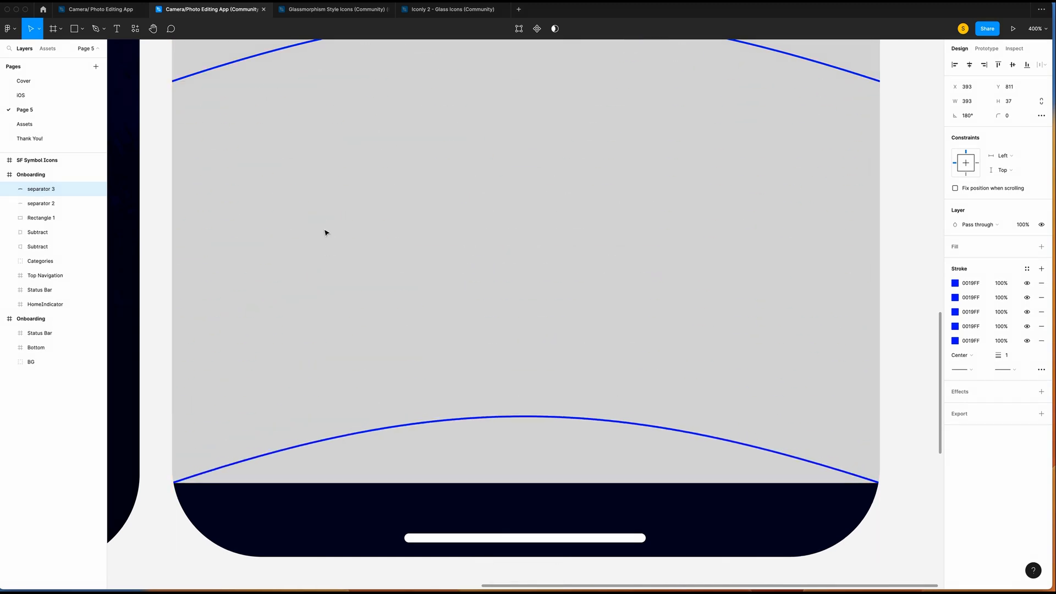
# Step: Bend the lower edge of Rectangle 1 upward to follow the lower guide curve
pyautogui.click(422, 170)
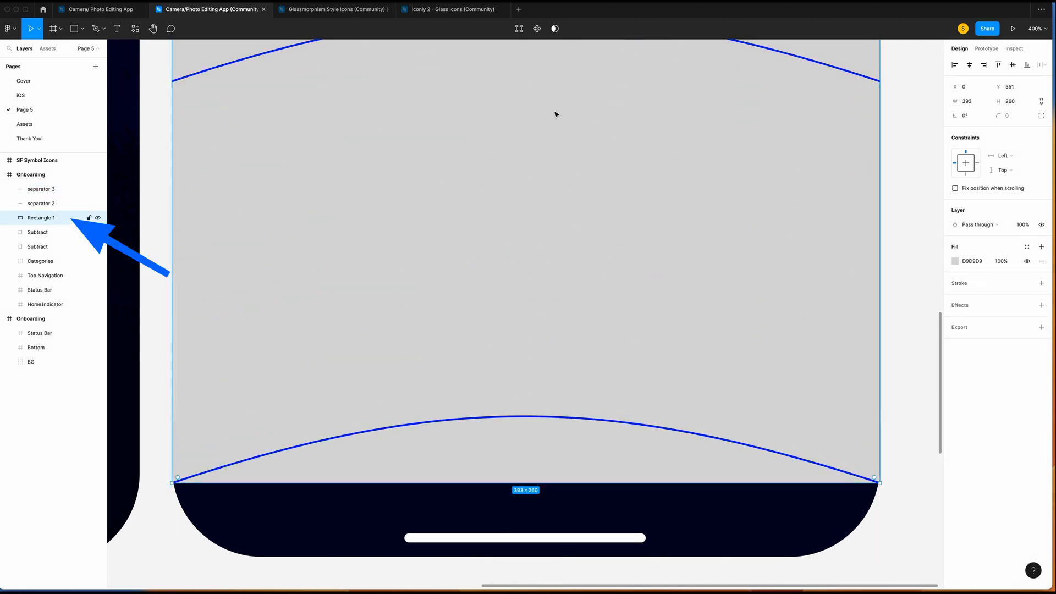
pyautogui.click(520, 28)
pyautogui.scroll(-2, 440, 311)
pyautogui.hscroll(2, 440, 311)
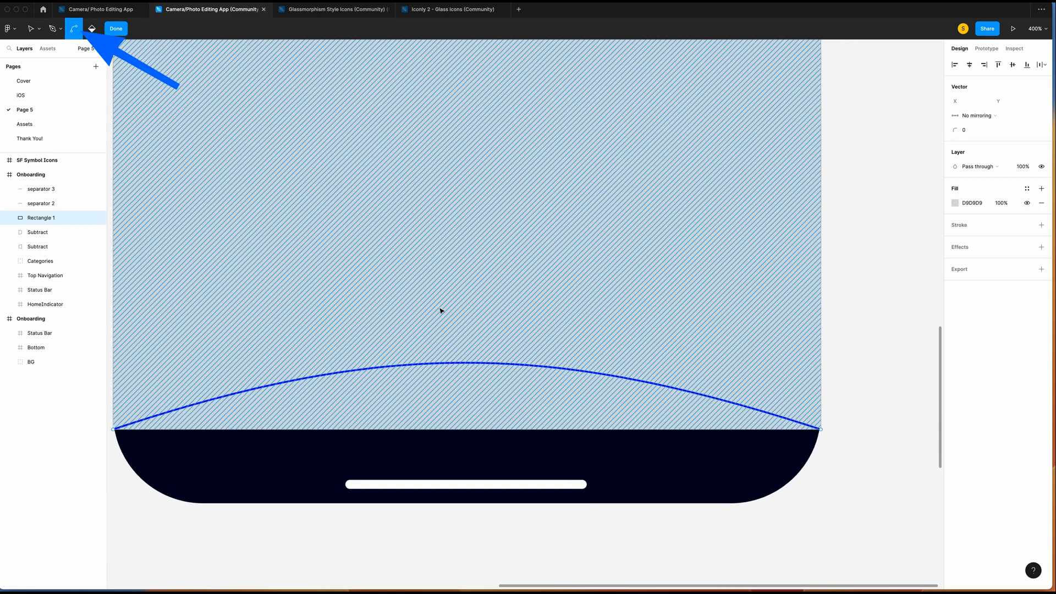
pyautogui.moveTo(467, 423); pyautogui.dragTo(463, 356)
pyautogui.scroll(8, 431, 279)
pyautogui.hscroll(-2, 431, 278)
pyautogui.hscroll(1, 429, 277)
pyautogui.press('super')
pyautogui.scroll(-3, 732, 315)
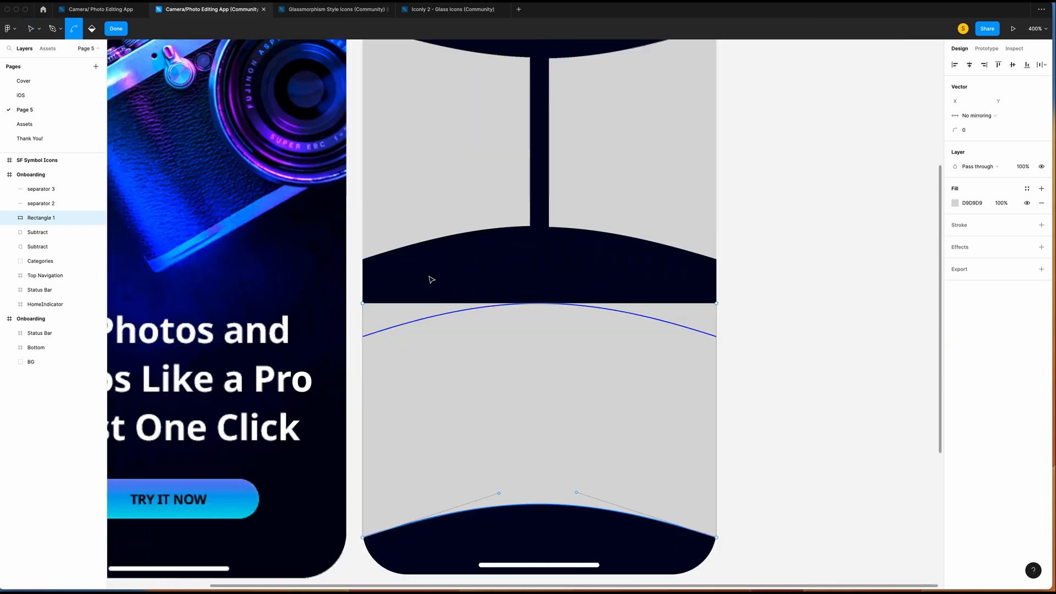
# Step: Lower the two upper corner points of Rectangle 1 to the ends of the upper guide curve
pyautogui.press('Down')
pyautogui.press('Down')
pyautogui.press('Down')
pyautogui.press('Down')
pyautogui.press('Down')
pyautogui.press('Down')
pyautogui.press('Down')
pyautogui.press('Down')
pyautogui.press('Down')
pyautogui.press('Down')
pyautogui.press('Down')
pyautogui.press('Down')
pyautogui.press('Down')
pyautogui.press('Down')
pyautogui.press('Down')
pyautogui.press('Down')
pyautogui.press('Down')
pyautogui.press('Down')
pyautogui.press('Down')
pyautogui.press('Down')
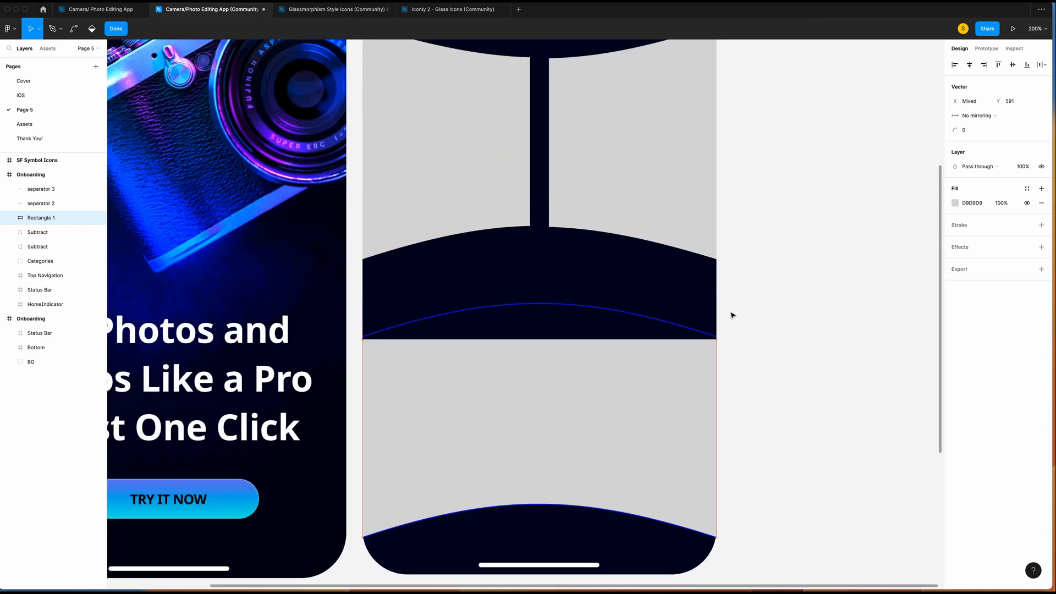
# Step: Bend the upper edge of Rectangle 1 upward to follow the guide curve separator 2
pyautogui.press('super')
pyautogui.scroll(6, 731, 314)
pyautogui.scroll(-3, 731, 314)
pyautogui.scroll(3, 731, 314)
pyautogui.click(77, 35)
pyautogui.moveTo(566, 404); pyautogui.dragTo(552, 271)
pyautogui.hscroll(-5, 555, 276)
pyautogui.hscroll(10, 555, 275)
pyautogui.click(398, 228)
pyautogui.hscroll(2, 401, 231)
pyautogui.hscroll(2, 402, 231)
pyautogui.click(401, 231)
pyautogui.click(116, 29)
# Step: Fine-tune the curve handle of Rectangle 1's upper edge so that it matches the guide curve
pyautogui.click(517, 29)
pyautogui.hscroll(-4, 281, 275)
pyautogui.click(281, 272)
pyautogui.moveTo(417, 232); pyautogui.dragTo(424, 227)
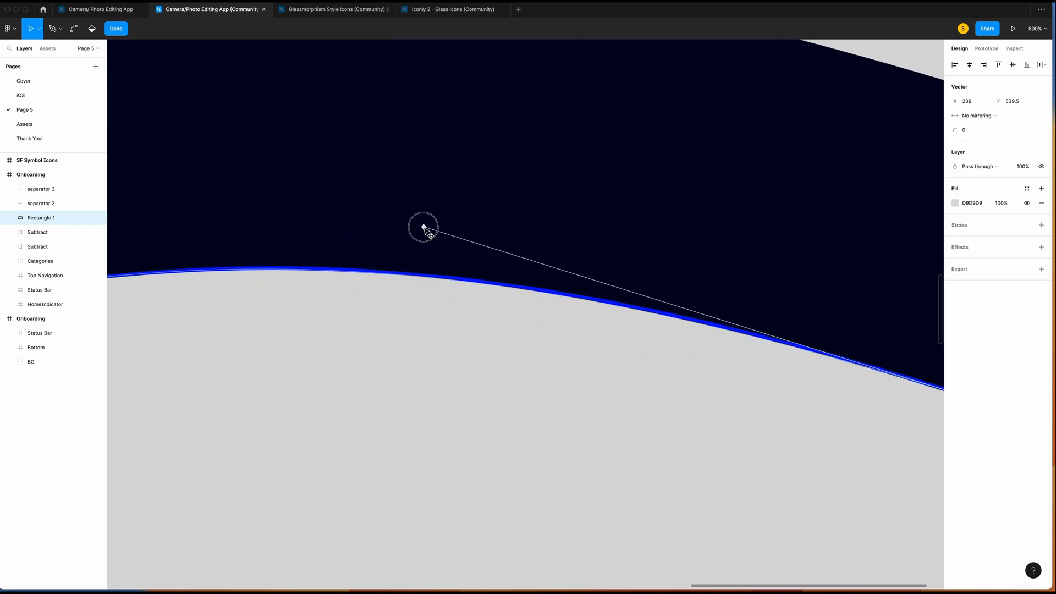
pyautogui.scroll(-6, 424, 227)
pyautogui.press('Escape')
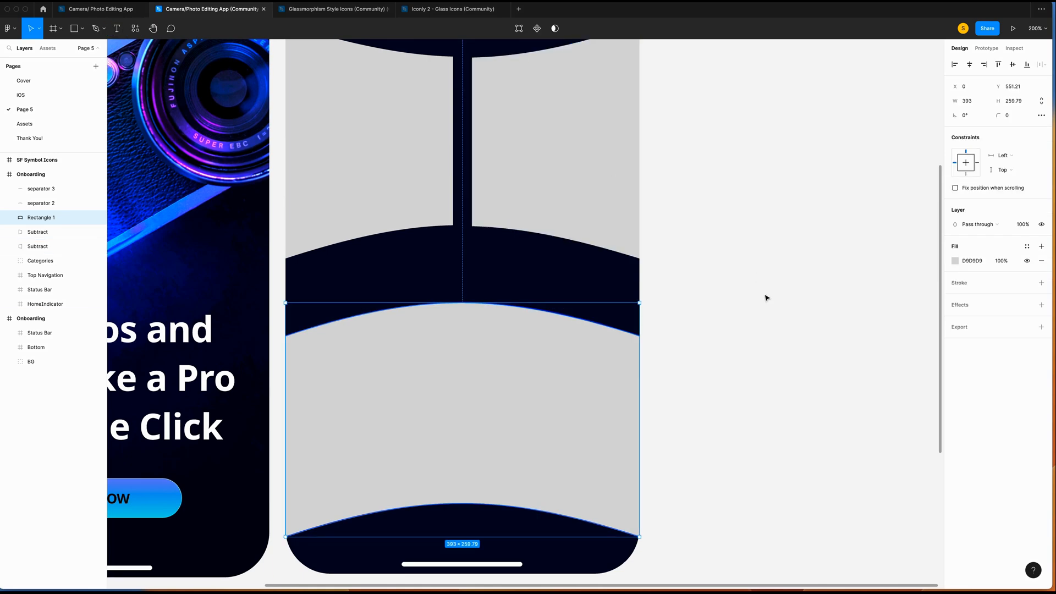
# Step: Delete the guide curves separator 3 and separator 2, and set Rectangle 1's height to 260
pyautogui.press('Escape')
pyautogui.click(42, 189)
pyautogui.keyDown('shift'); pyautogui.click(40, 203); pyautogui.keyUp('shift')
pyautogui.press('Delete')
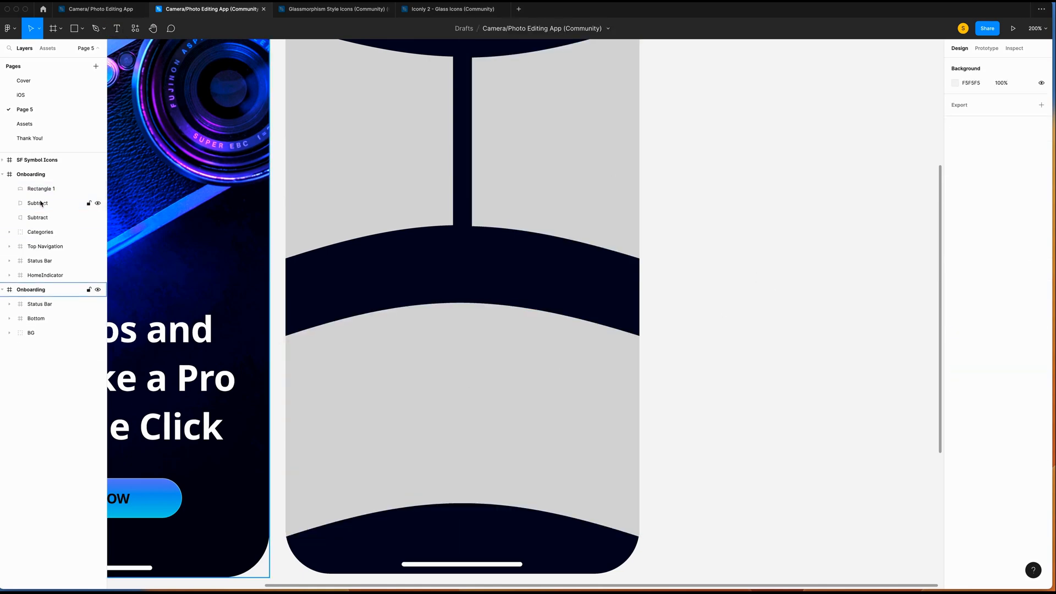
pyautogui.click(41, 189)
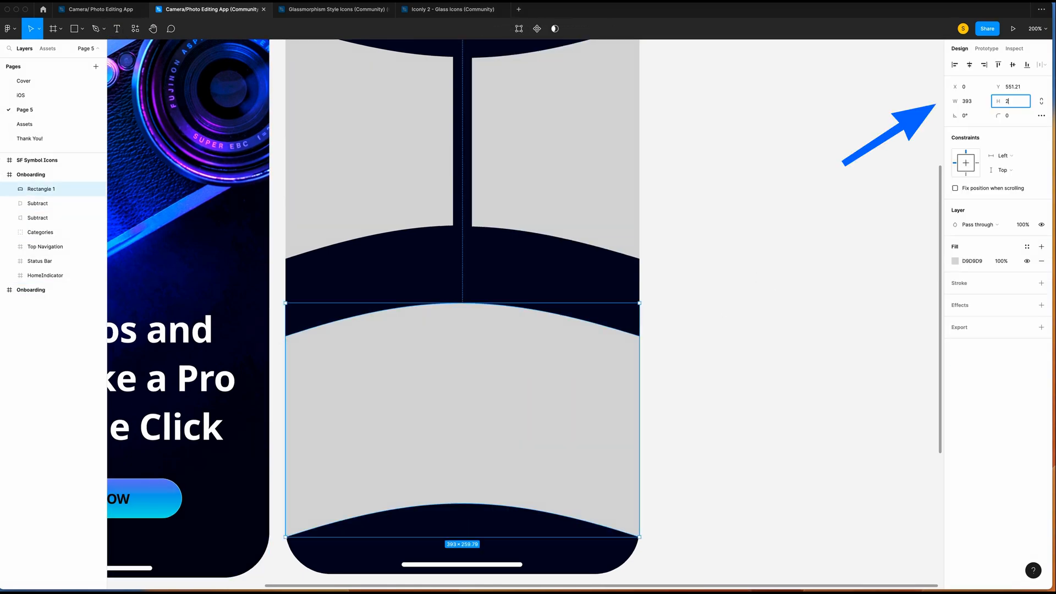
pyautogui.press('Return')
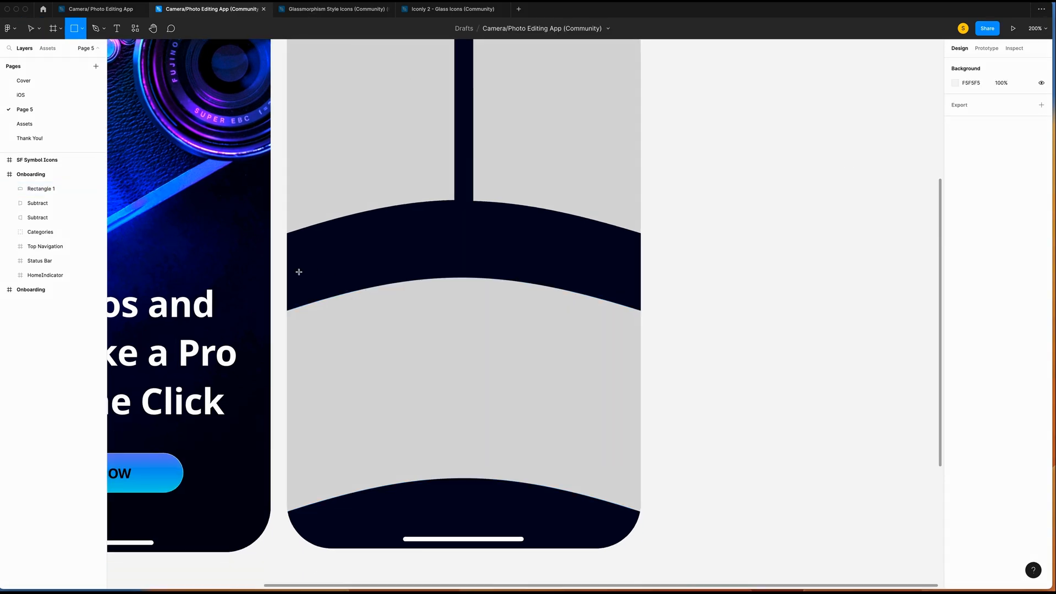
# Step: Draw a red rectangle over the left part of Rectangle 1, sized 207 × 260 and placed at X 0, Y 551
pyautogui.moveTo(286, 275)
pyautogui.mouseDown()
pyautogui.moveTo(386, 462)
pyautogui.moveTo(436, 514)
pyautogui.mouseUp()
pyautogui.click(973, 102)
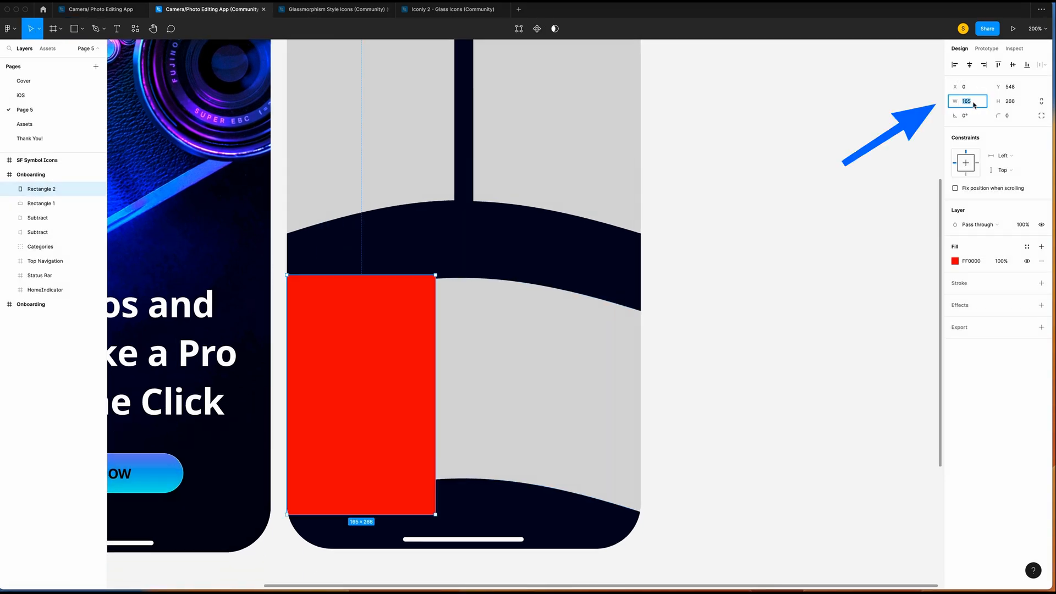
pyautogui.click(1023, 107)
pyautogui.write('260')
pyautogui.press('Return')
pyautogui.moveTo(377, 367); pyautogui.dragTo(376, 370)
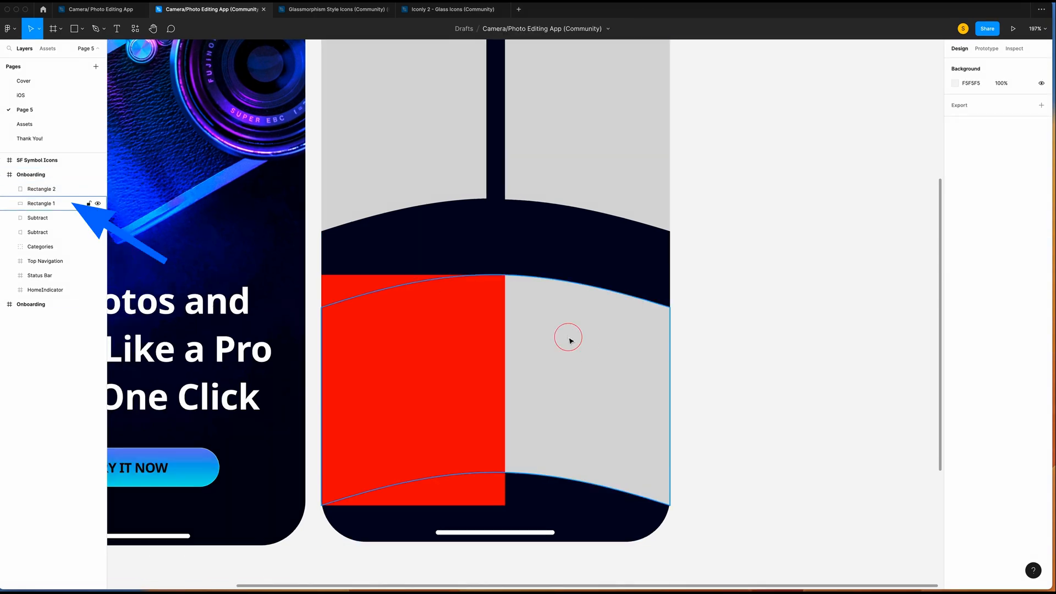
# Step: Subtract the red rectangle from a duplicate of Rectangle 1 and move the resulting tile outside the frame
pyautogui.click(570, 338)
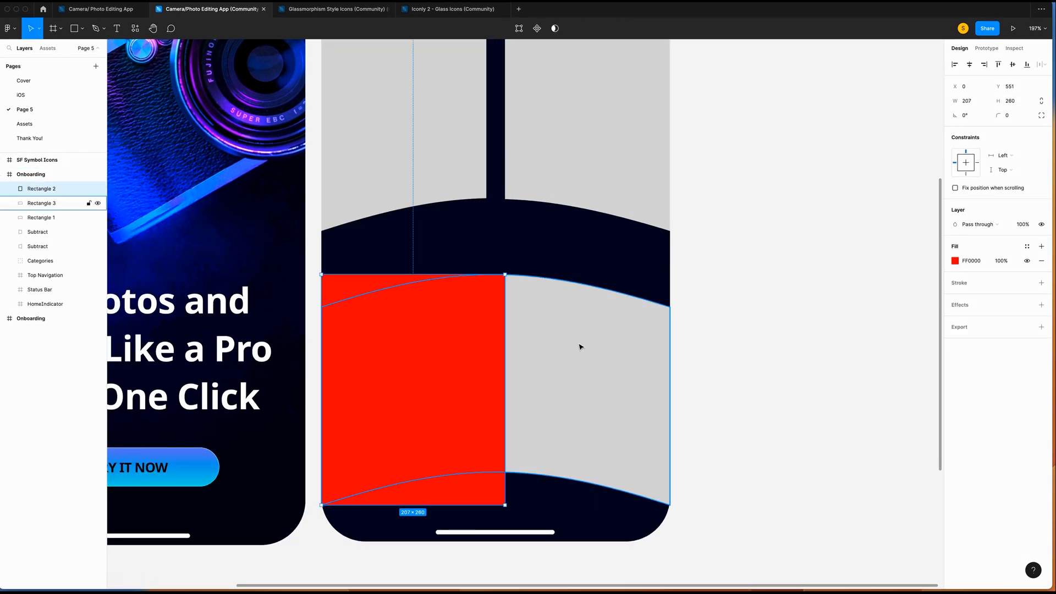
pyautogui.keyDown('shift'); pyautogui.click(30, 193); pyautogui.keyUp('shift')
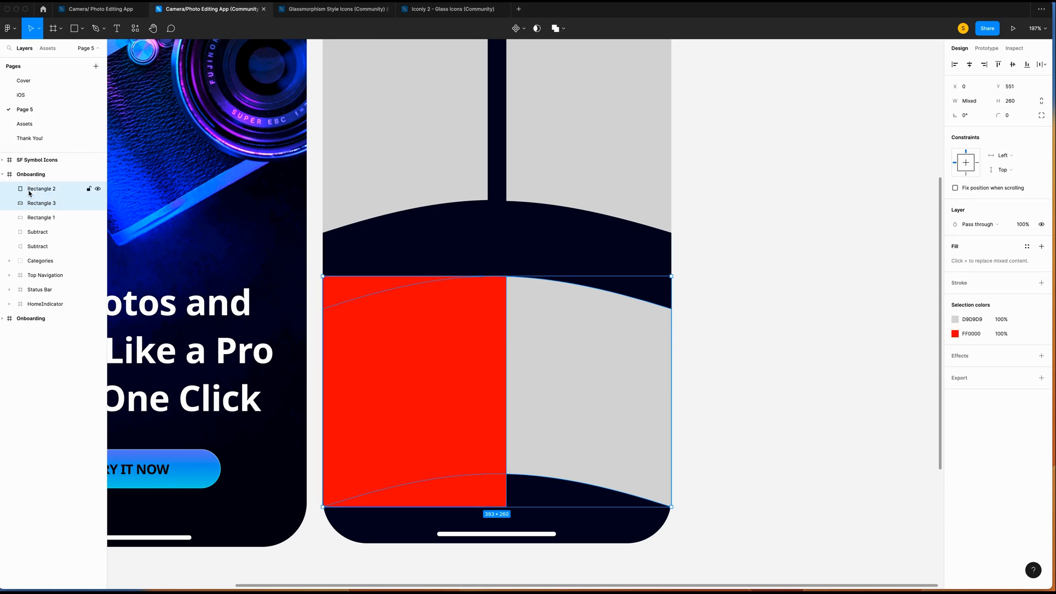
pyautogui.click(559, 28)
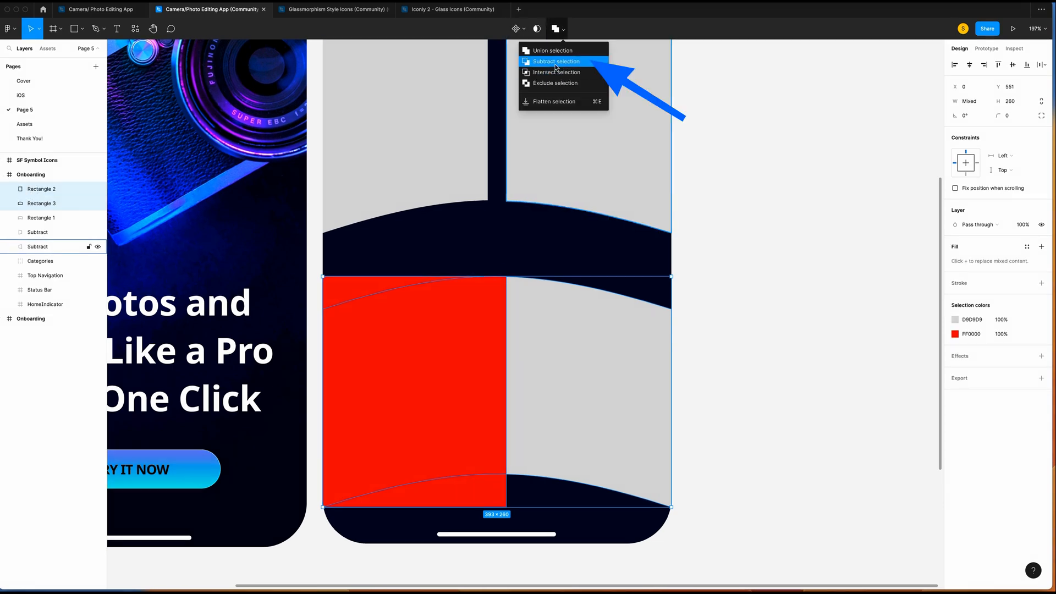
pyautogui.click(555, 64)
pyautogui.moveTo(603, 395); pyautogui.dragTo(848, 405)
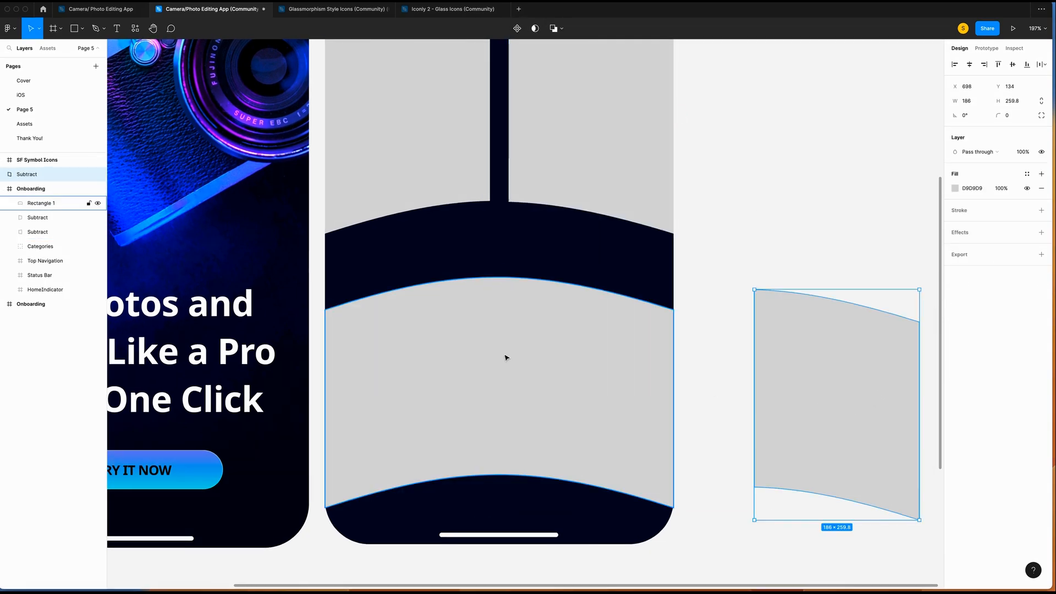
# Step: Draw a rectangle over the right part of Rectangle 1, sized 207 × 260 and aligned with its right edge
pyautogui.click(527, 362)
pyautogui.press('r')
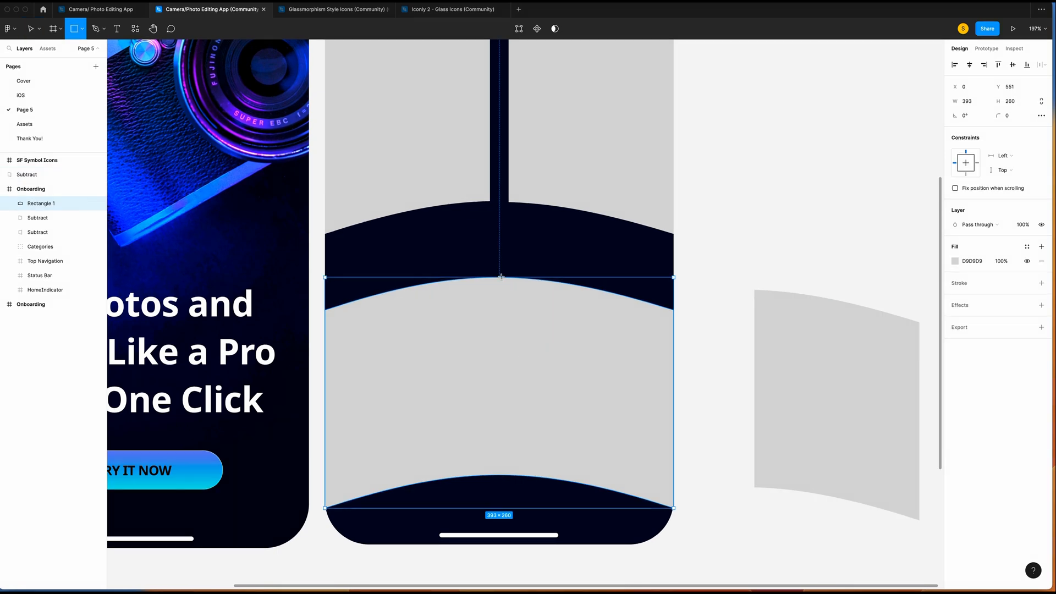
pyautogui.moveTo(499, 276); pyautogui.dragTo(672, 507)
pyautogui.click(968, 101)
pyautogui.write('20')
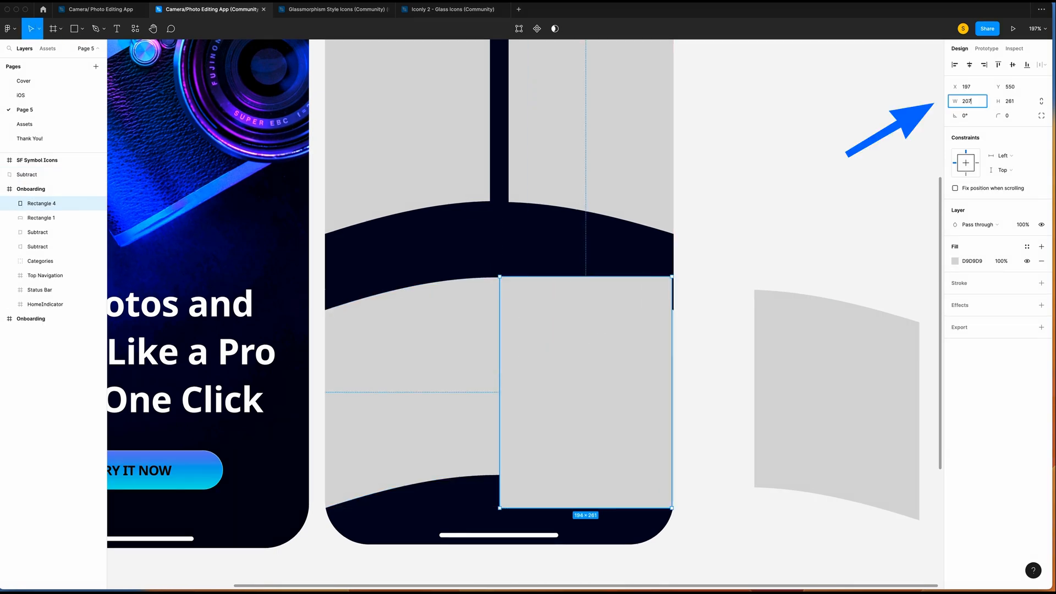
pyautogui.write('7')
pyautogui.click(1018, 104)
pyautogui.press('BackSpace')
pyautogui.write('0')
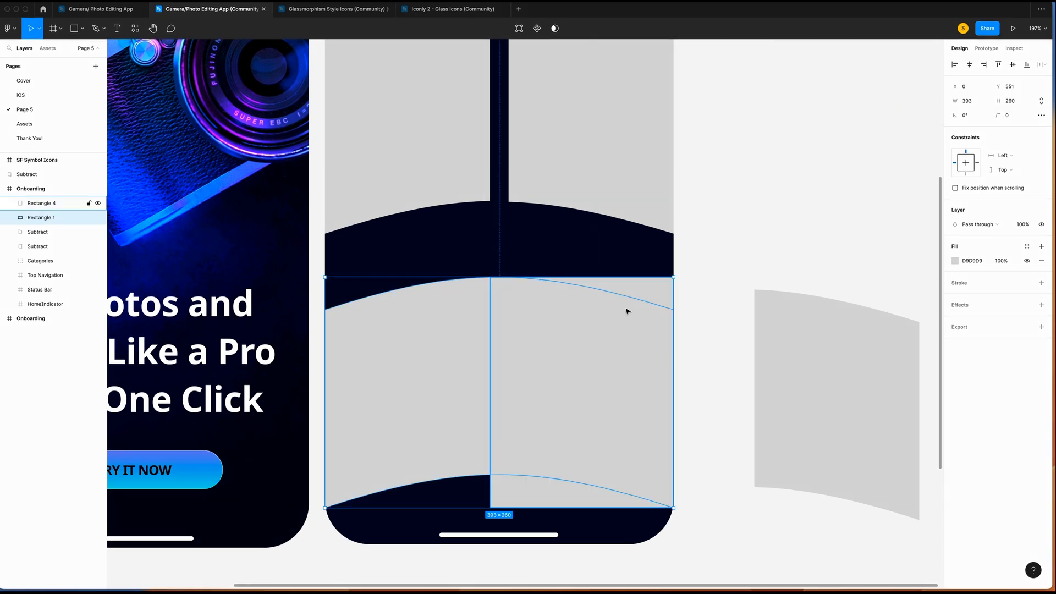
# Step: Subtract Rectangle 4 from Rectangle 1 and move the set-aside tile back into the frame at X 207, Y 551
pyautogui.keyDown('shift'); pyautogui.click(639, 297); pyautogui.keyUp('shift')
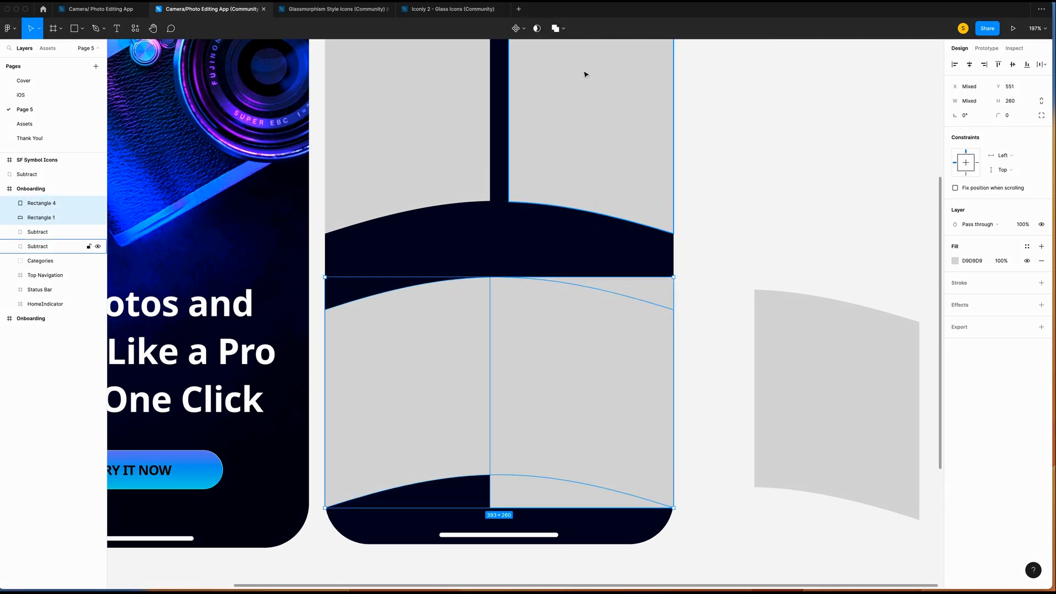
pyautogui.click(562, 28)
pyautogui.click(545, 59)
pyautogui.click(896, 429)
pyautogui.moveTo(830, 424); pyautogui.dragTo(624, 418)
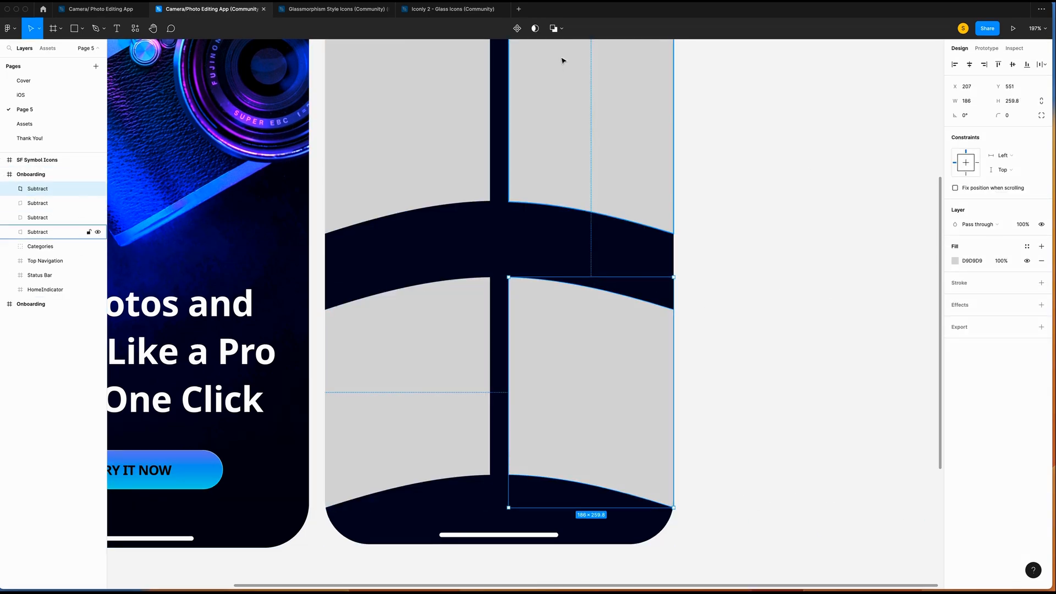
# Step: Flatten the two lower curved tiles
pyautogui.click(562, 28)
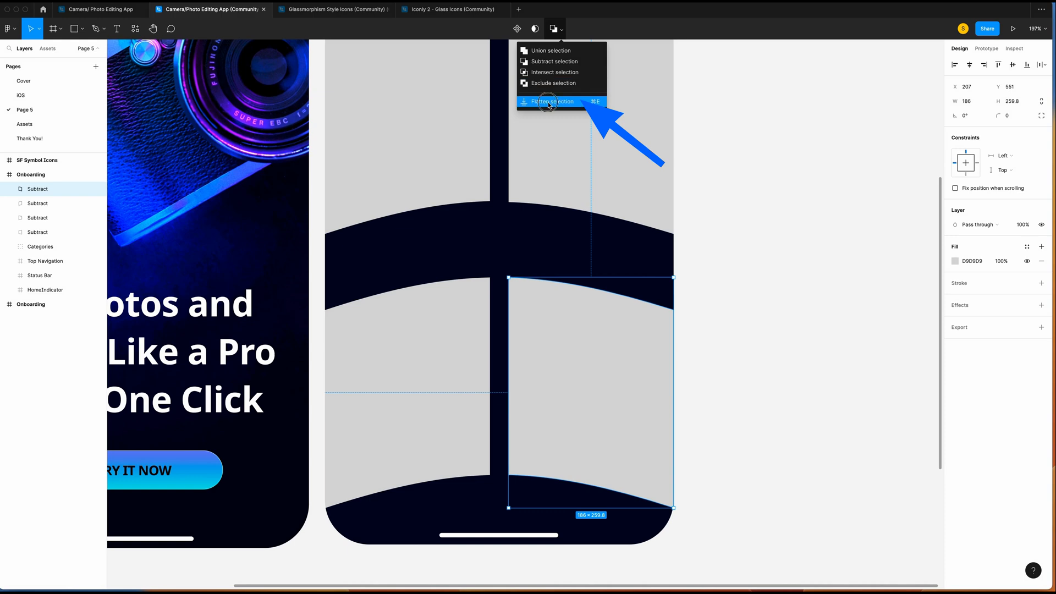
pyautogui.click(547, 103)
pyautogui.click(16, 205)
pyautogui.click(561, 30)
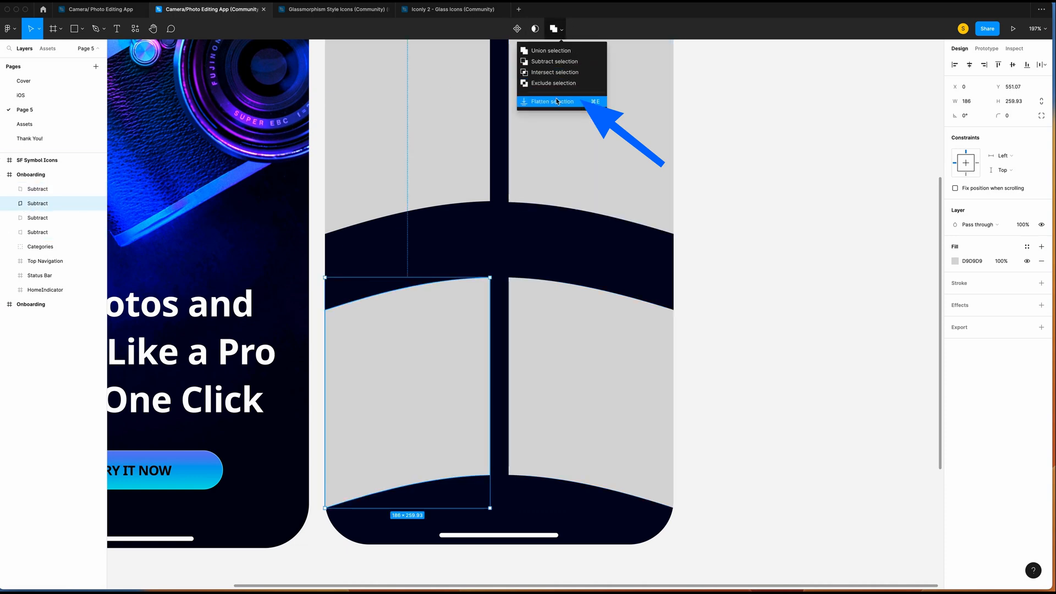
pyautogui.click(556, 102)
# Step: Move the two lower tiles up together, leaving a narrow curved gap beneath the upper pair
pyautogui.click(691, 363)
pyautogui.hscroll(-1, 489, 363)
pyautogui.click(488, 364)
pyautogui.keyDown('shift'); pyautogui.click(620, 424); pyautogui.keyUp('shift')
pyautogui.moveTo(622, 427); pyautogui.dragTo(622, 373)
pyautogui.hotkey('shift', 'Up')
pyautogui.hotkey('shift', 'Up')
pyautogui.press('Up')
pyautogui.press('Up')
pyautogui.press('Up')
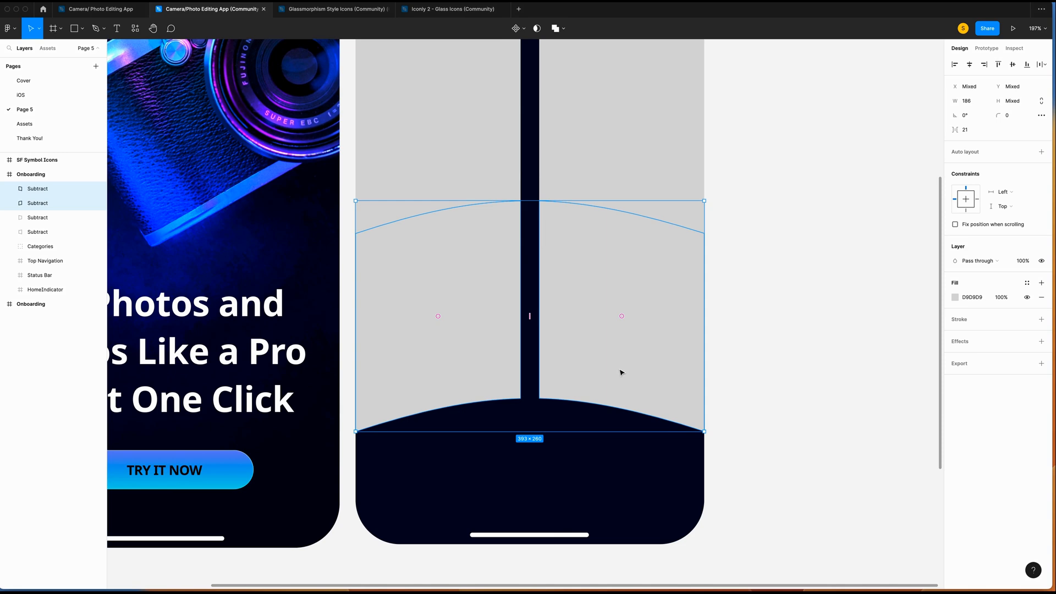
pyautogui.hotkey('shift', 'Down')
pyautogui.hotkey('shift', 'Down')
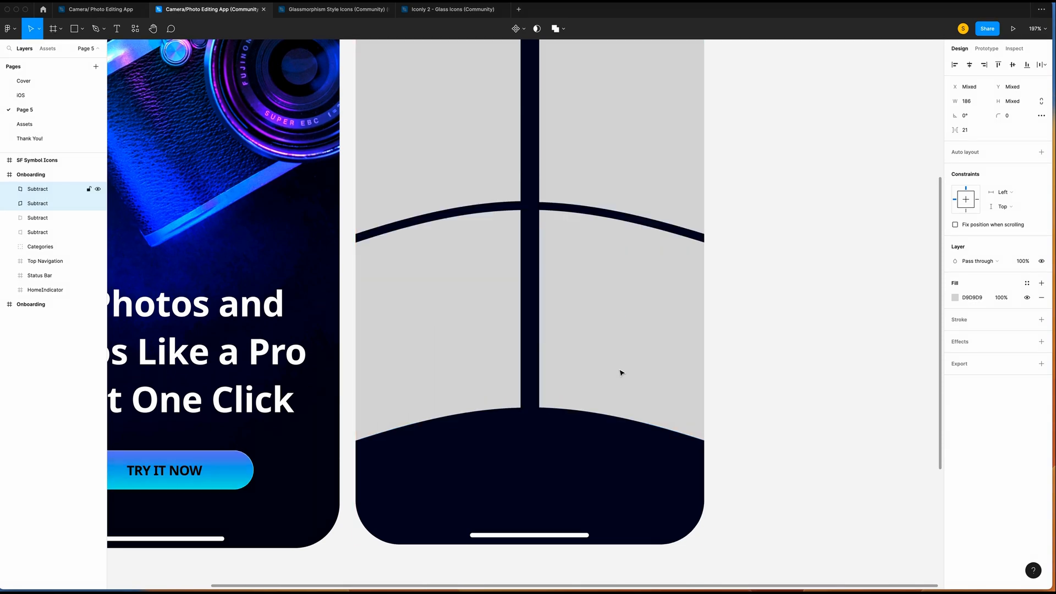
# Step: Duplicate the two lower curved tiles and move the copies straight down to form a third row with a narrow curved gap
pyautogui.scroll(4, 621, 373)
pyautogui.scroll(-4, 621, 373)
pyautogui.hotkey('ctrl', 'd')
pyautogui.hotkey('shift', 'Down')
pyautogui.hotkey('shift', 'Down')
pyautogui.hotkey('shift', 'Down')
pyautogui.hotkey('shift', 'Down')
pyautogui.click(807, 329)
pyautogui.hotkey('shift', '0')
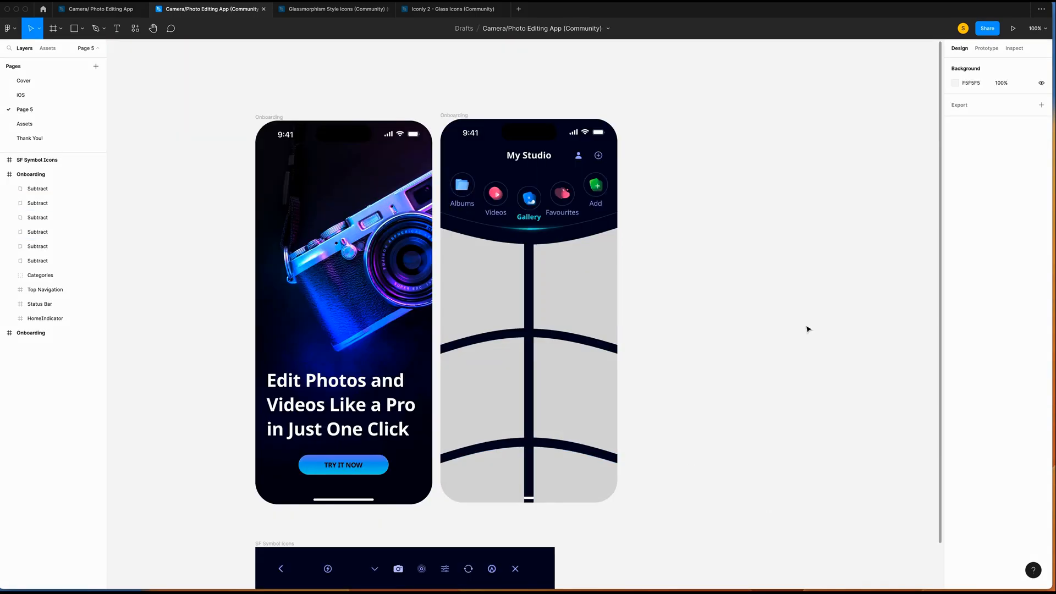
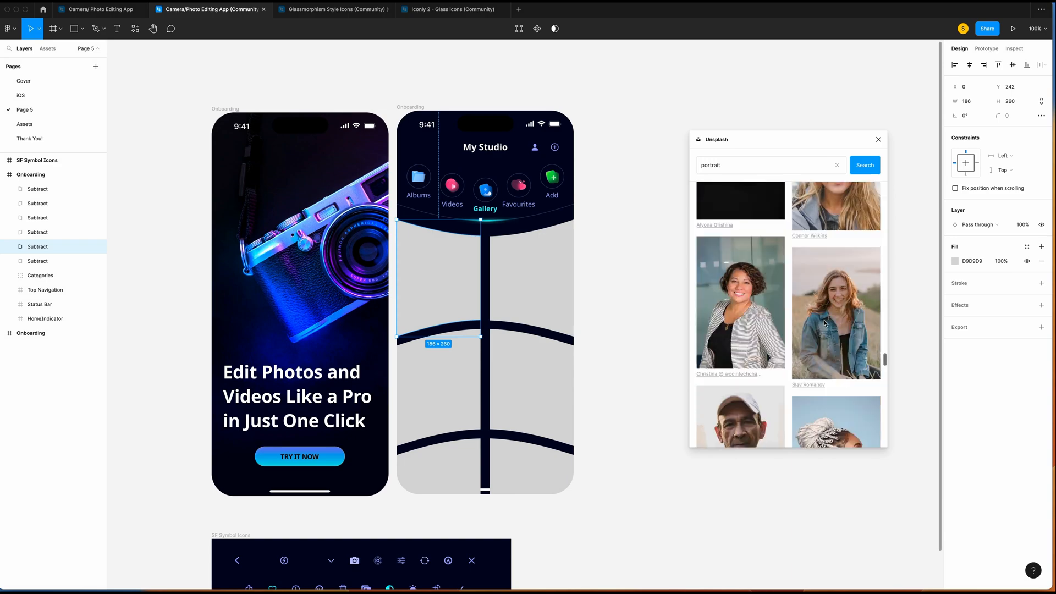
# Step: Fill the two top-row tiles with neon-lit Unsplash portraits, the pink-lit woman on the left and the woman in sunglasses on the right
pyautogui.click(836, 301)
pyautogui.click(528, 292)
pyautogui.scroll(-10, 786, 323)
pyautogui.click(836, 302)
# Step: Fill the middle-row left tile with the Unsplash portrait of a woman in a white sweater before a graffiti wall
pyautogui.click(464, 384)
pyautogui.scroll(-10, 741, 298)
pyautogui.scroll(-15, 741, 298)
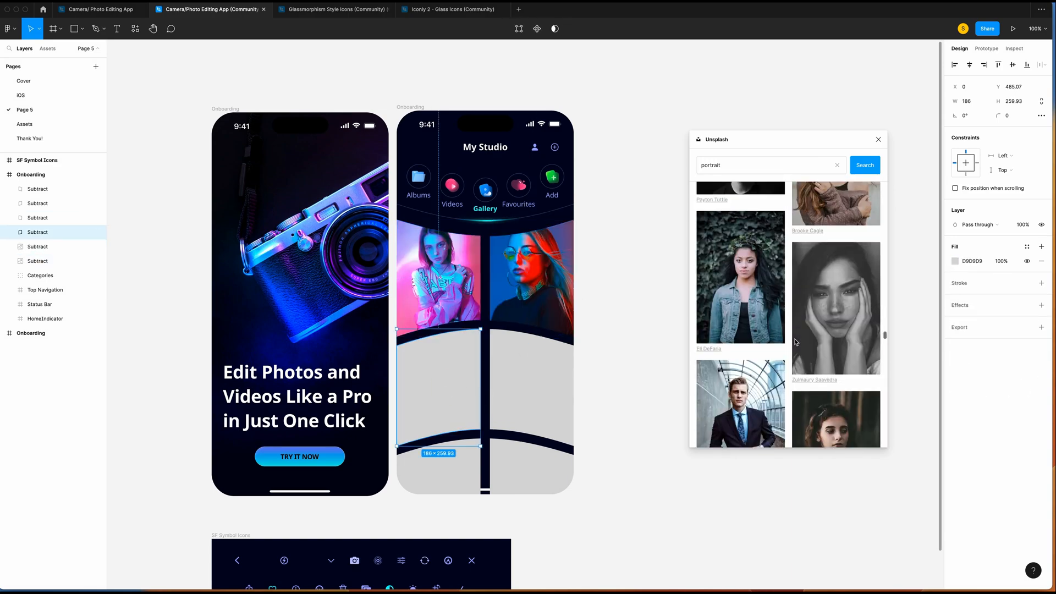
pyautogui.scroll(-15, 795, 342)
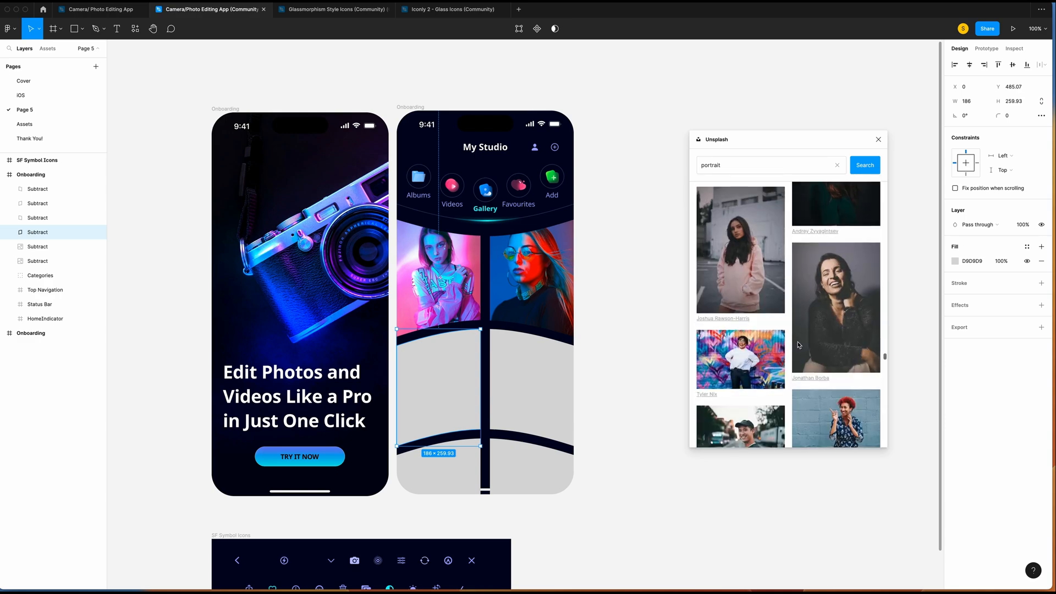
pyautogui.click(742, 331)
# Step: Fill the middle-row right tile with the Unsplash photo of a woman in a white dress underwater
pyautogui.click(542, 388)
pyautogui.scroll(-5, 727, 351)
pyautogui.scroll(-15, 726, 351)
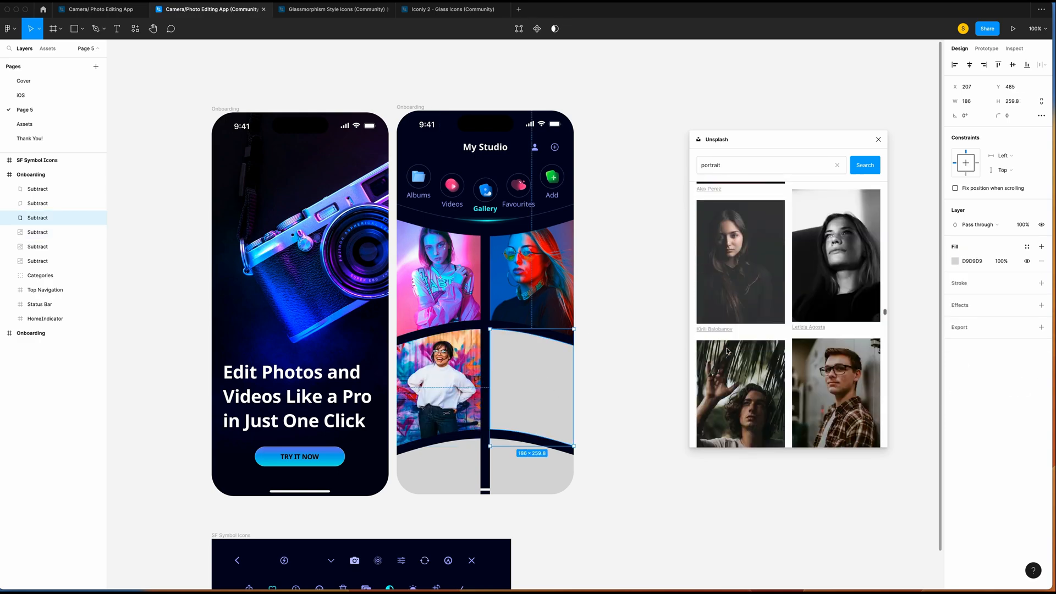
pyautogui.scroll(-10, 726, 351)
pyautogui.scroll(2, 727, 351)
pyautogui.click(740, 275)
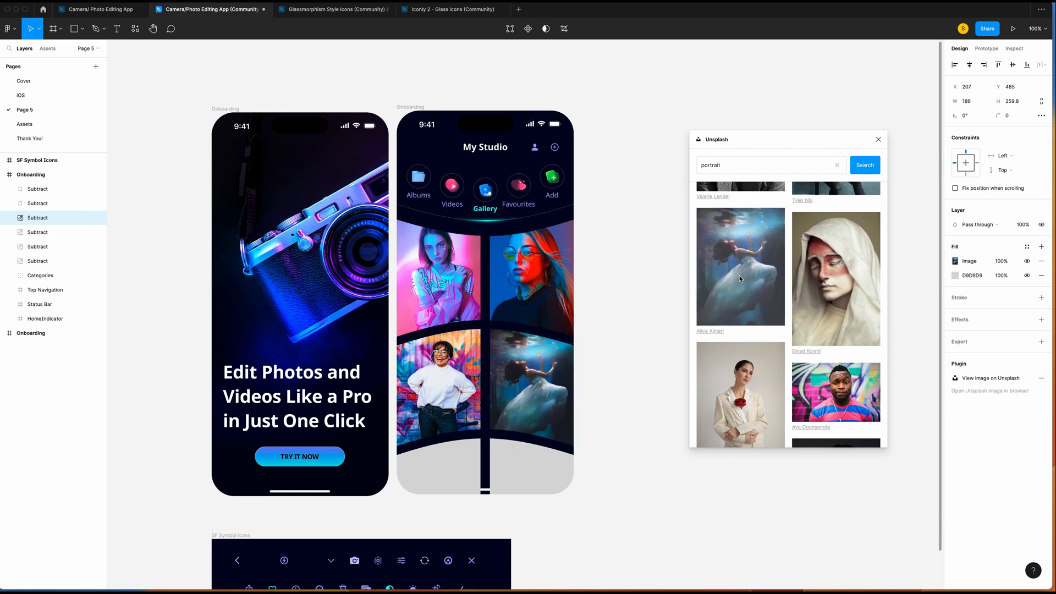
# Step: Fill the bottom-row left tile with an Unsplash portrait of a dark-haired woman before a pink and teal graffiti wall
pyautogui.click(446, 468)
pyautogui.click(834, 392)
pyautogui.scroll(-20, 740, 363)
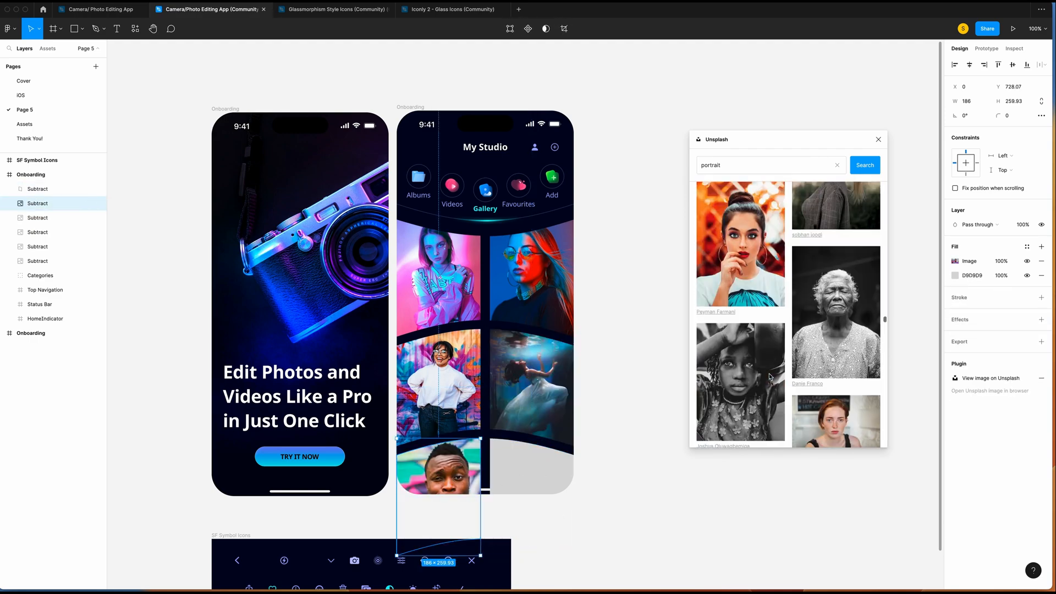
pyautogui.click(741, 372)
# Step: Fill the bottom-row right tile with a close-up Unsplash portrait of a dark-haired person
pyautogui.click(528, 468)
pyautogui.scroll(-15, 821, 361)
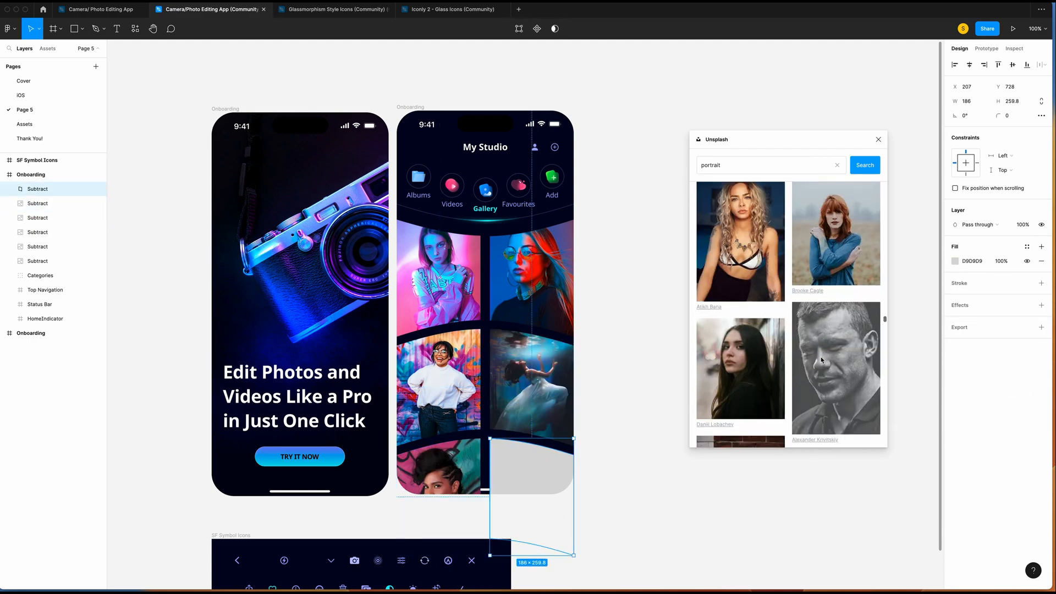
pyautogui.click(740, 292)
pyautogui.scroll(-1, 807, 377)
pyautogui.click(633, 380)
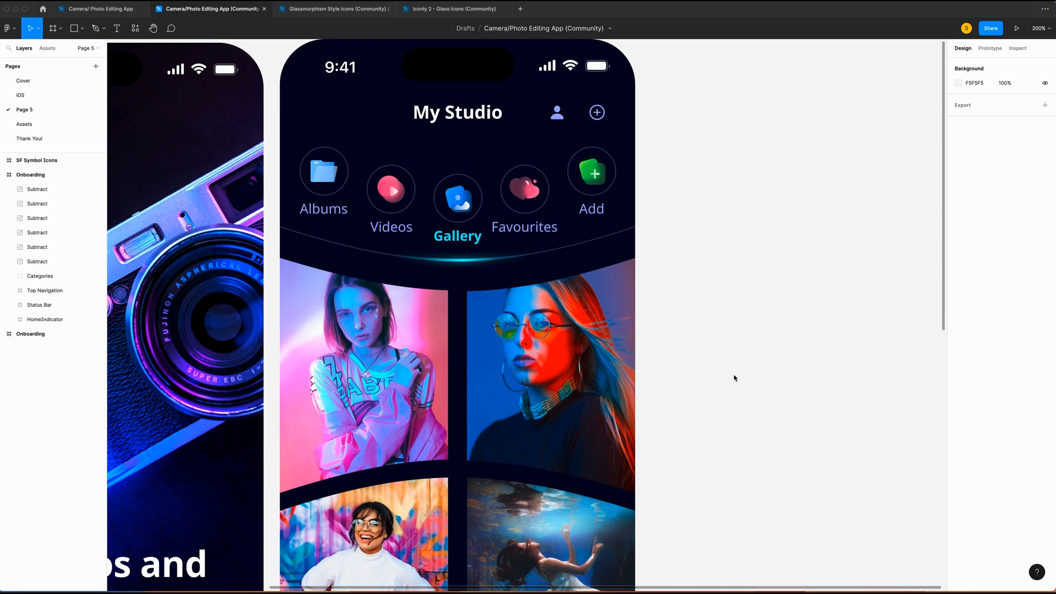
# Step: Reorder the HomeIndicator layer above all the photo tiles in the My Studio frame
pyautogui.scroll(-8, 735, 378)
pyautogui.click(459, 513)
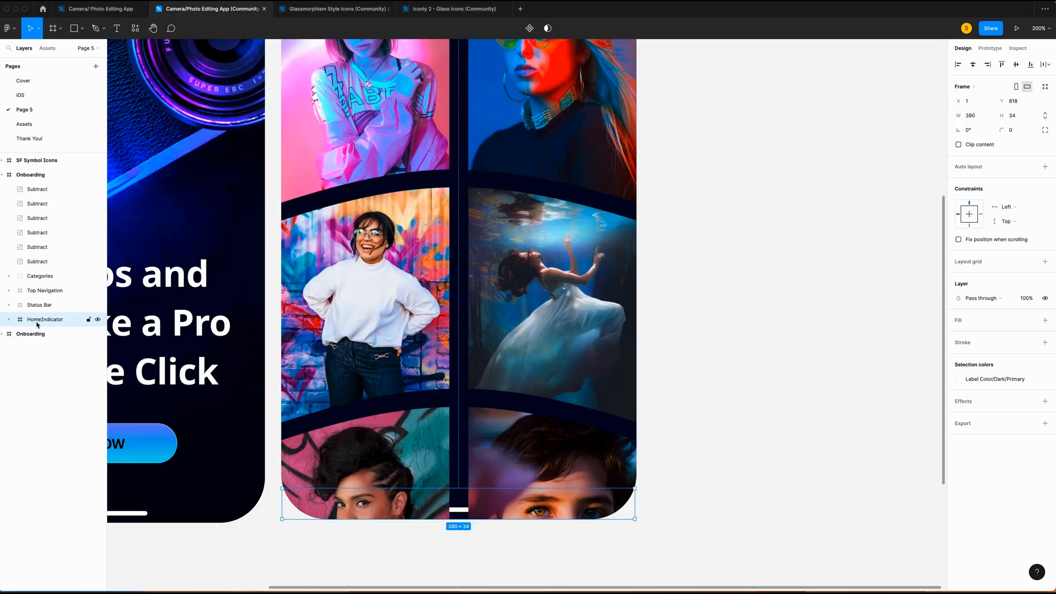
pyautogui.moveTo(50, 324)
pyautogui.mouseDown()
pyautogui.moveTo(47, 177)
pyautogui.moveTo(54, 192)
pyautogui.mouseUp()
# Step: Group the six Subtract photo tiles and rename the group Gallery
pyautogui.click(35, 204)
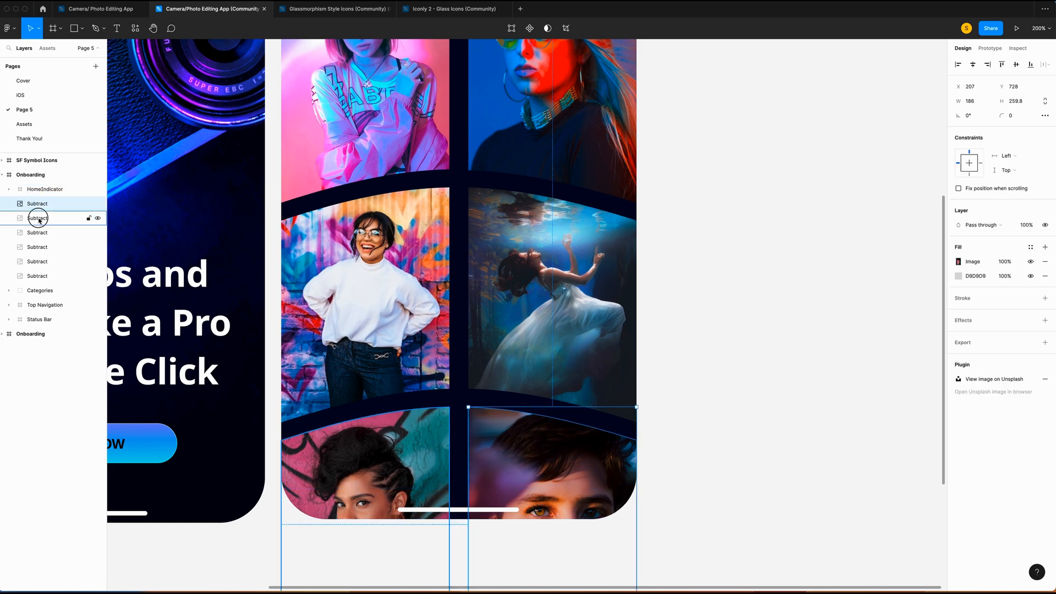
pyautogui.keyDown('shift'); pyautogui.click(39, 218); pyautogui.keyUp('shift')
pyautogui.keyDown('shift'); pyautogui.click(55, 262); pyautogui.keyUp('shift')
pyautogui.keyDown('shift'); pyautogui.click(55, 275); pyautogui.keyUp('shift')
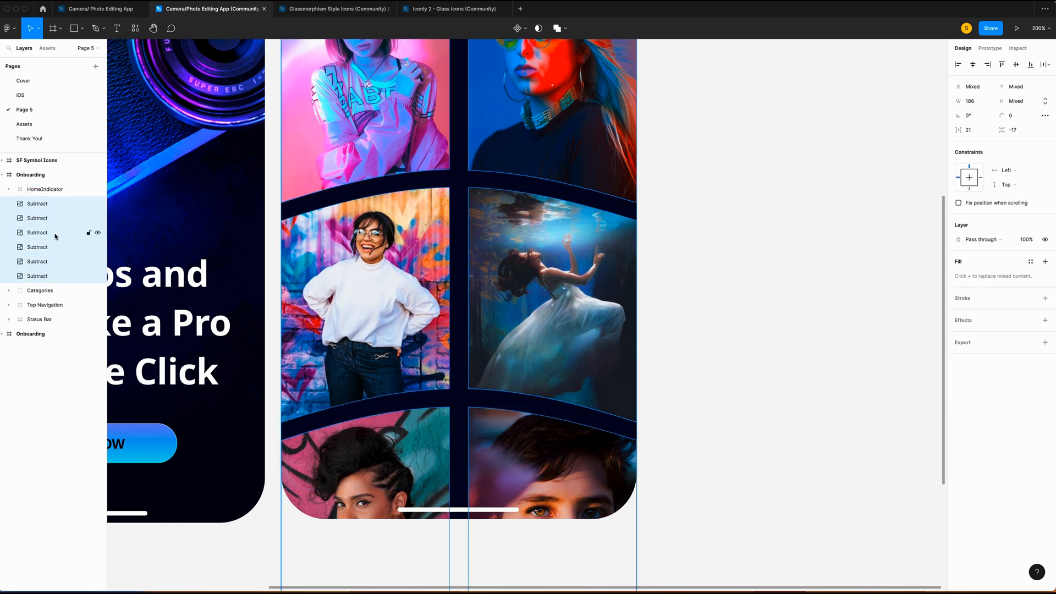
pyautogui.press('super+g')
pyautogui.doubleClick(39, 204)
pyautogui.write('Gallery')
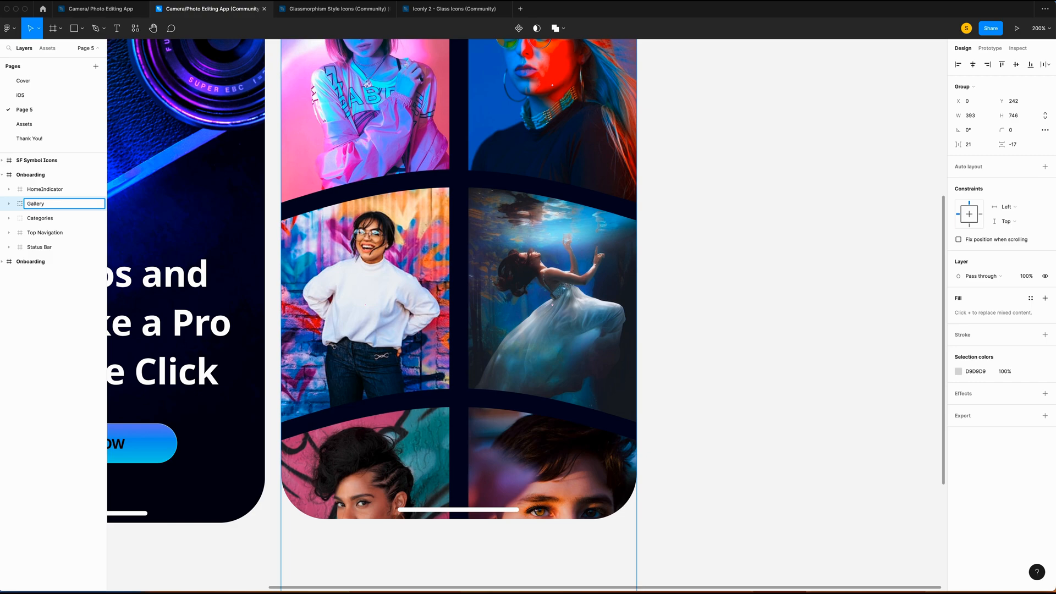
pyautogui.click(686, 434)
# Step: Draw a full-width rectangle about 393 × 113 over the lower end of the My Studio frame
pyautogui.press('super+plus')
pyautogui.scroll(-5, 686, 434)
pyautogui.hscroll(-3, 686, 434)
pyautogui.press('r')
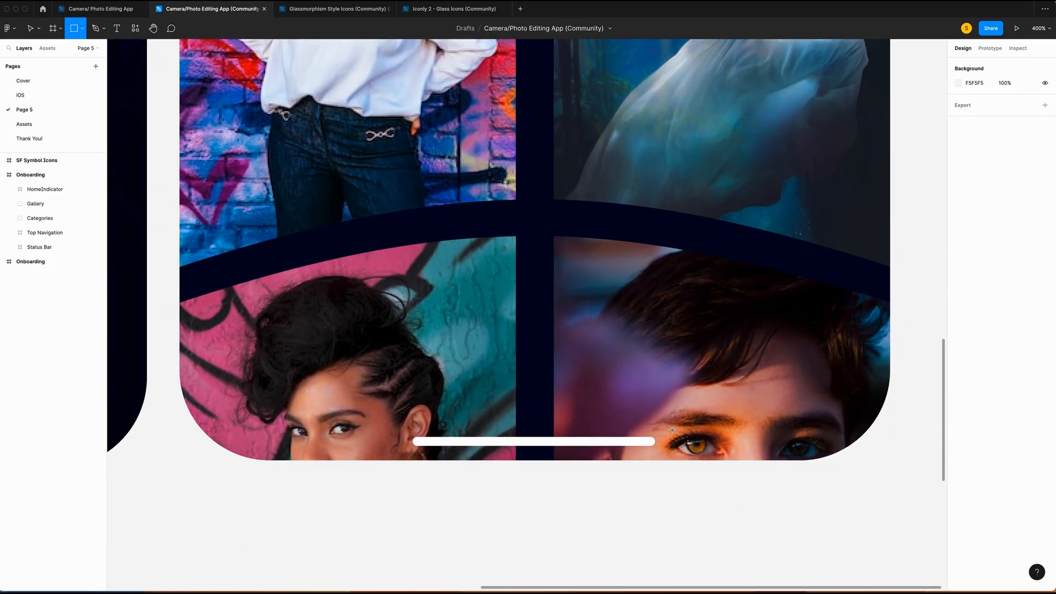
pyautogui.moveTo(179, 262); pyautogui.dragTo(890, 466)
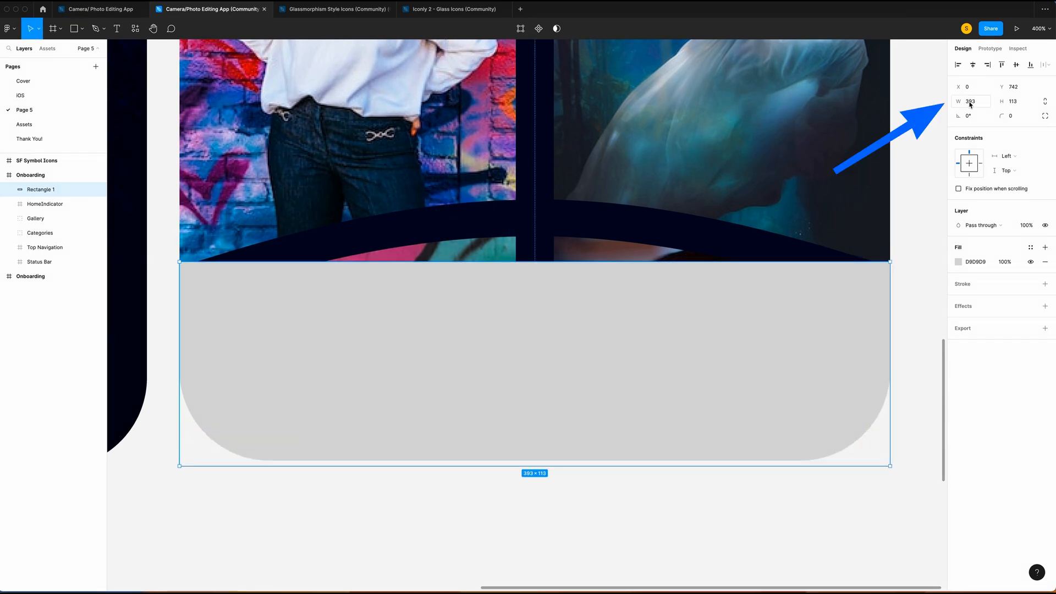
# Step: Set the rectangle's height to 111 and align it to the frame's bottom centre
pyautogui.click(1024, 107)
pyautogui.write('111')
pyautogui.press('Return')
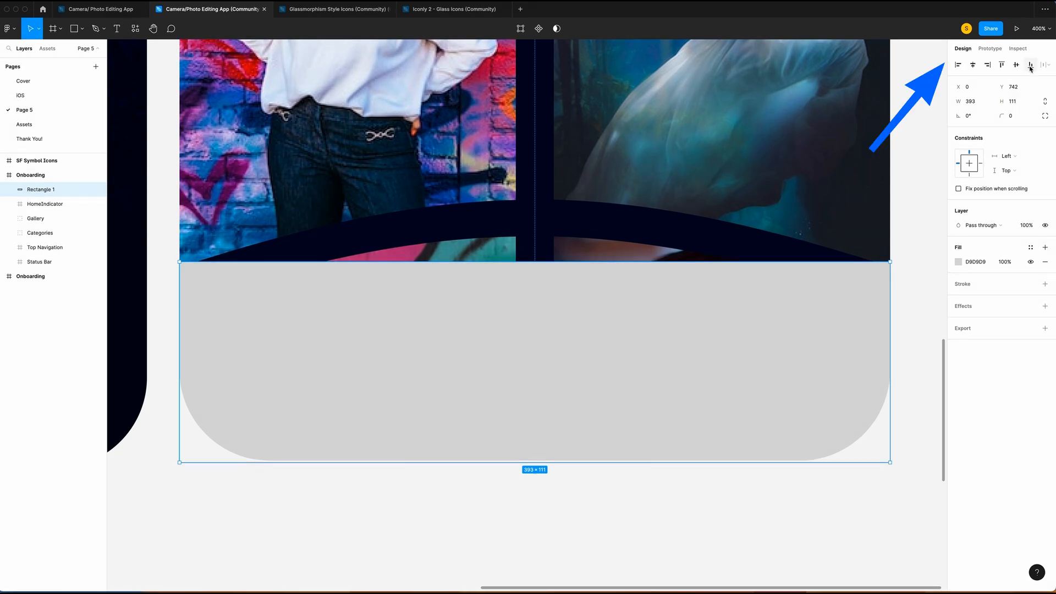
pyautogui.click(973, 66)
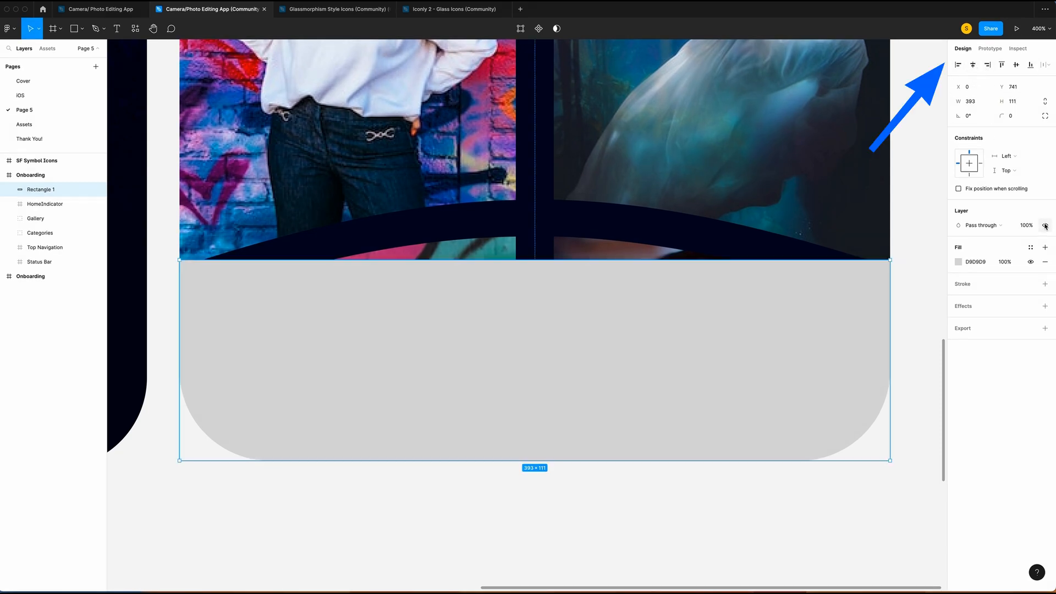
# Step: Change Rectangle 1's fill to a linear gradient and set its upper stop to 7971B5
pyautogui.click(958, 261)
pyautogui.click(858, 265)
pyautogui.click(865, 274)
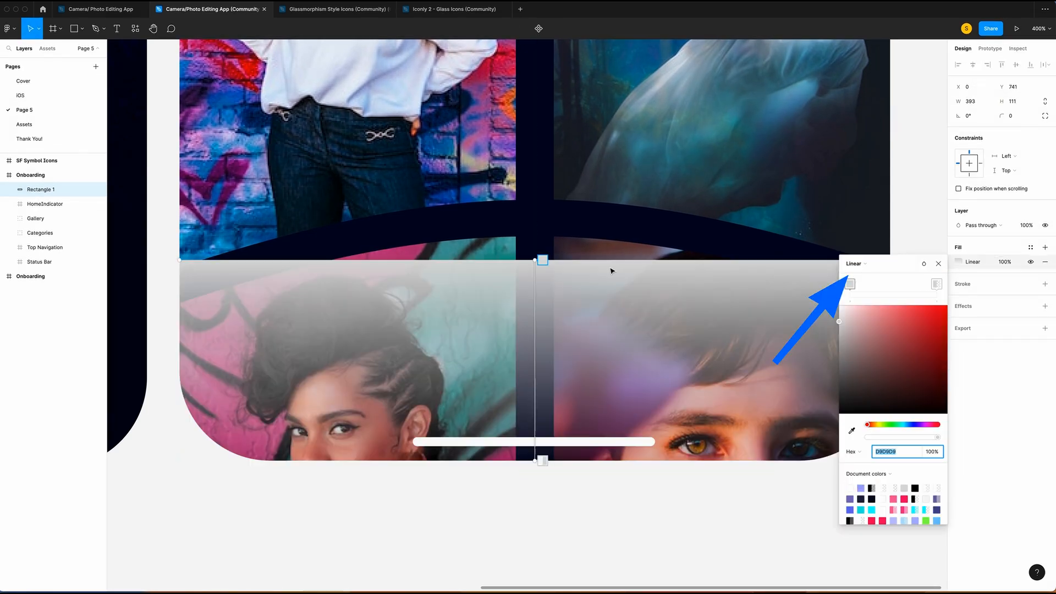
pyautogui.scroll(-2, 611, 269)
pyautogui.hscroll(2, 610, 269)
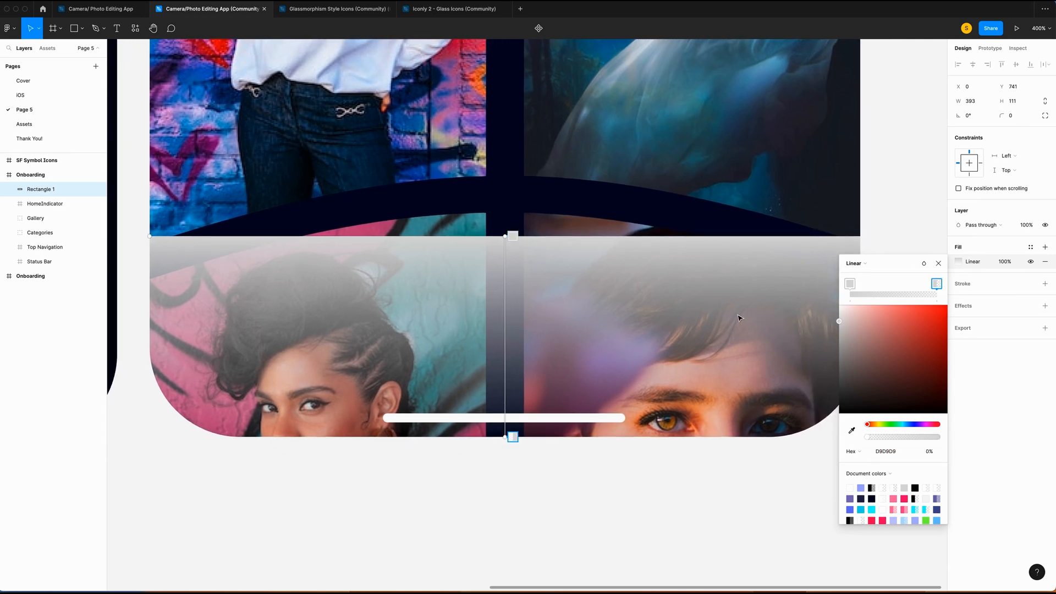
pyautogui.click(513, 236)
pyautogui.click(903, 454)
pyautogui.write('7')
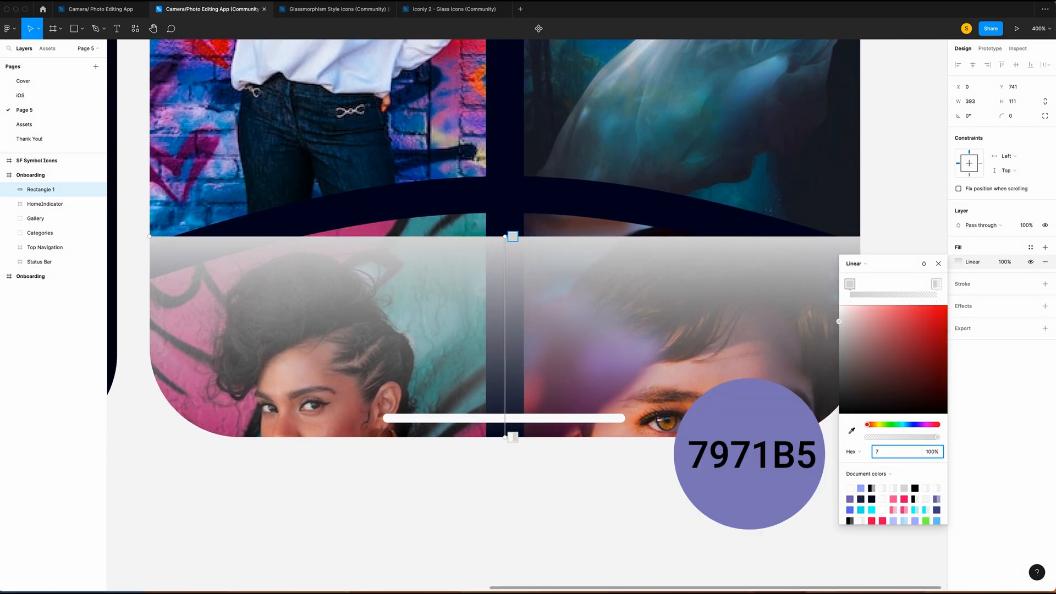
pyautogui.write('971b5')
pyautogui.press('Return')
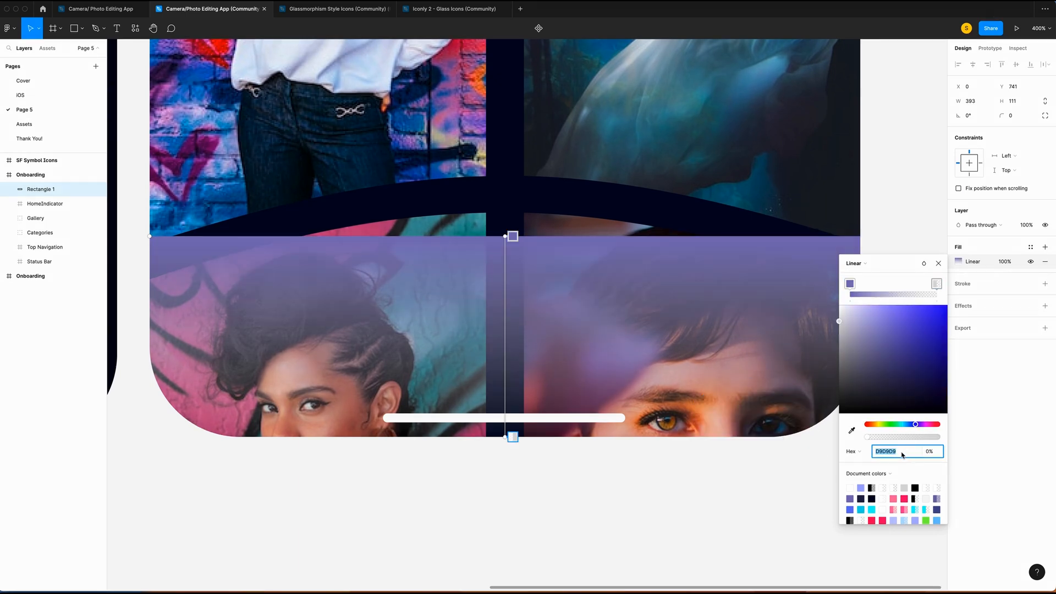
# Step: Set the fill gradient's lower stop to 02051F at 100% opacity and extend the gradient's start well above the rectangle
pyautogui.write('02051F')
pyautogui.click(935, 452)
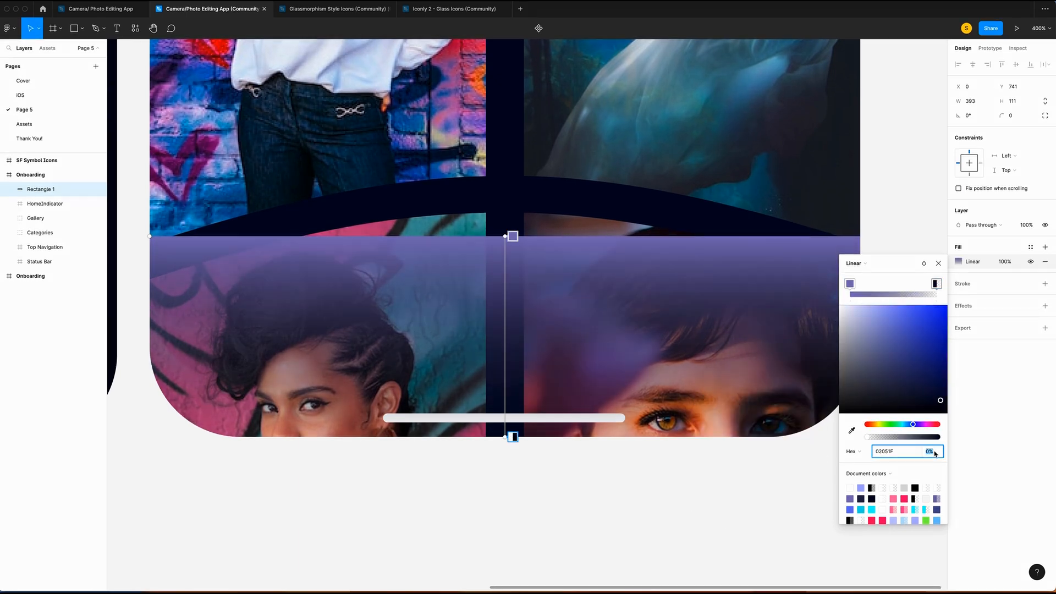
pyautogui.write('100')
pyautogui.press('Return')
pyautogui.press('super+minus')
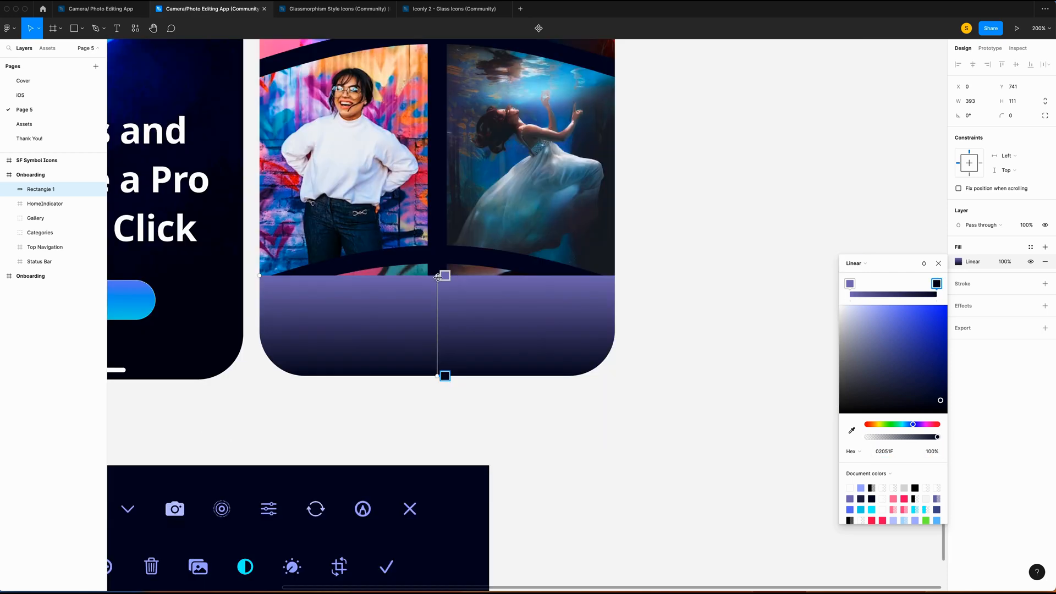
pyautogui.moveTo(439, 275); pyautogui.dragTo(437, 159)
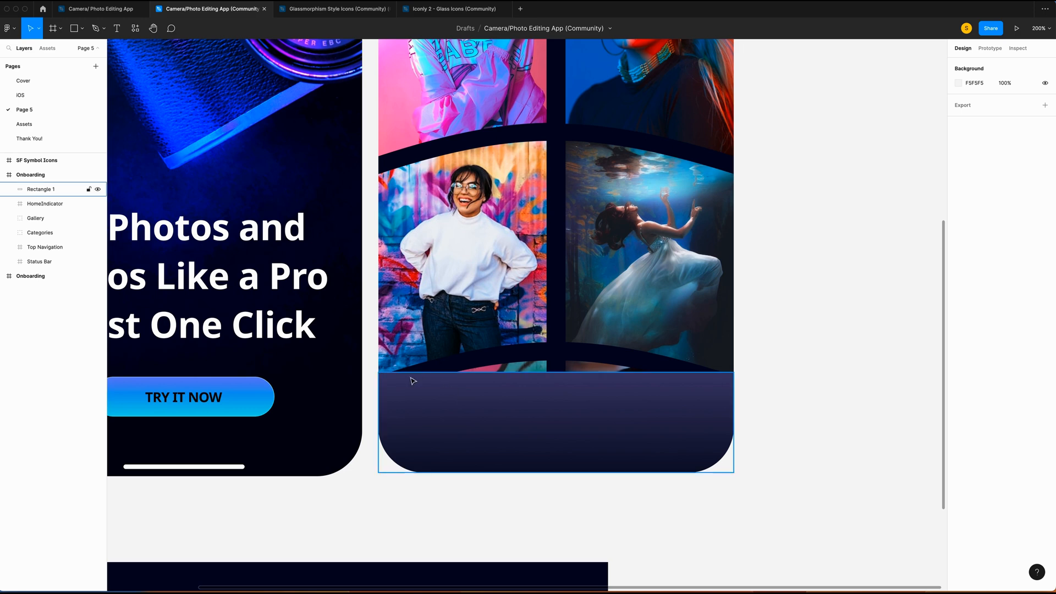
# Step: Paste a copy of the separator 1 curve into the frame and position it on Rectangle 1's upper edge at X 0, Y 741
pyautogui.scroll(1, 455, 405)
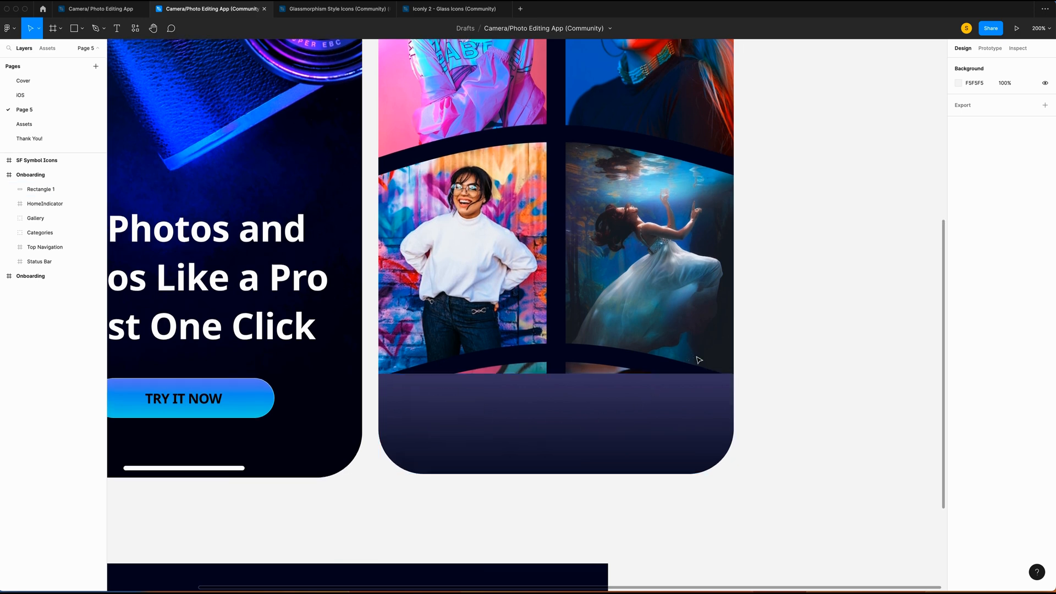
pyautogui.scroll(5, 680, 373)
pyautogui.click(424, 122)
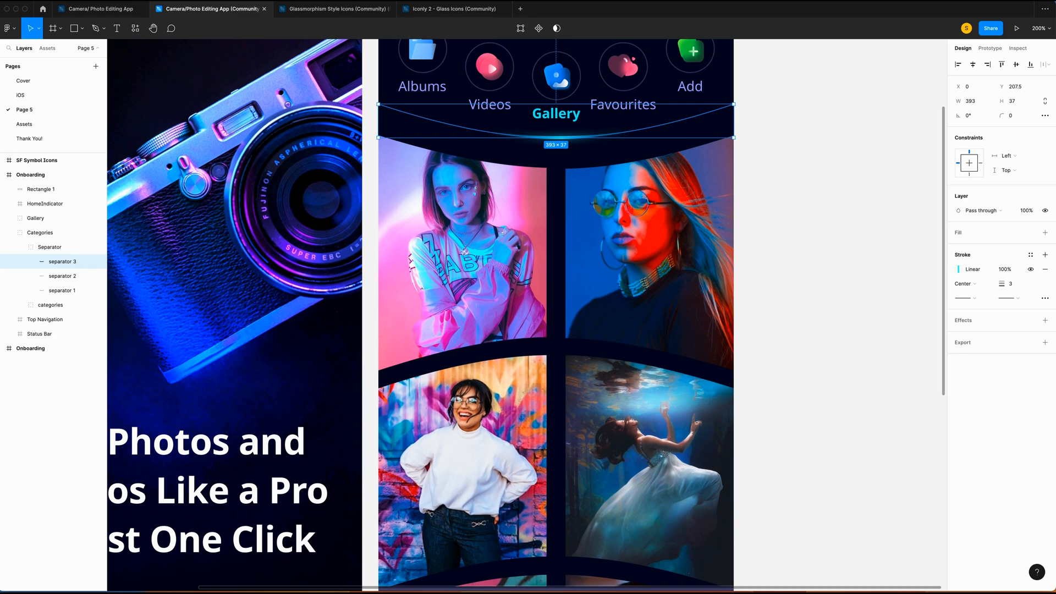
pyautogui.click(59, 291)
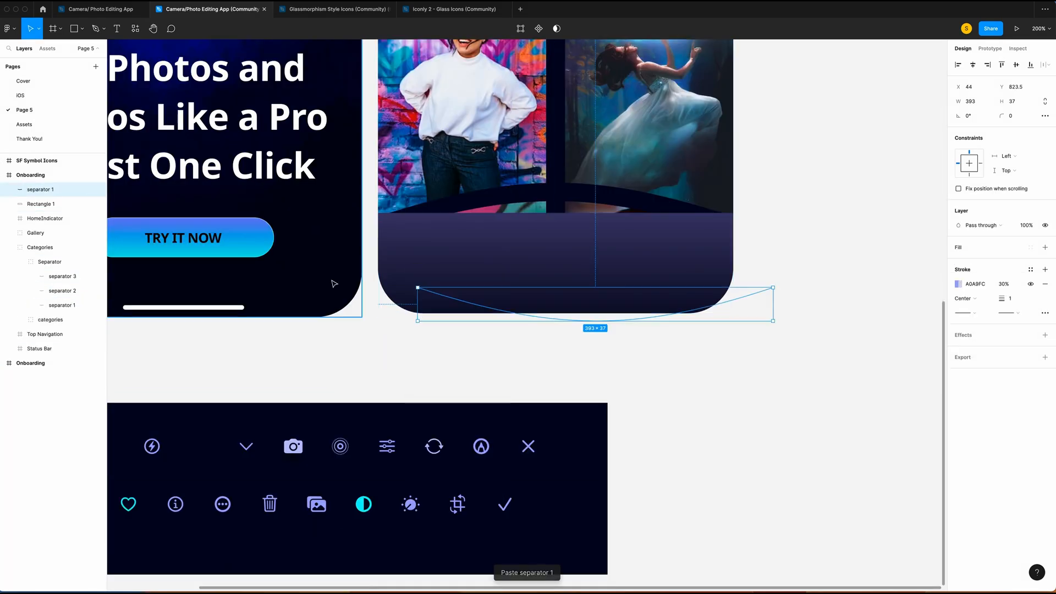
pyautogui.scroll(5, 302, 302)
# Step: Bend Rectangle 1's top edge down to follow the copied separator curve, and delete that guide curve
pyautogui.click(302, 302)
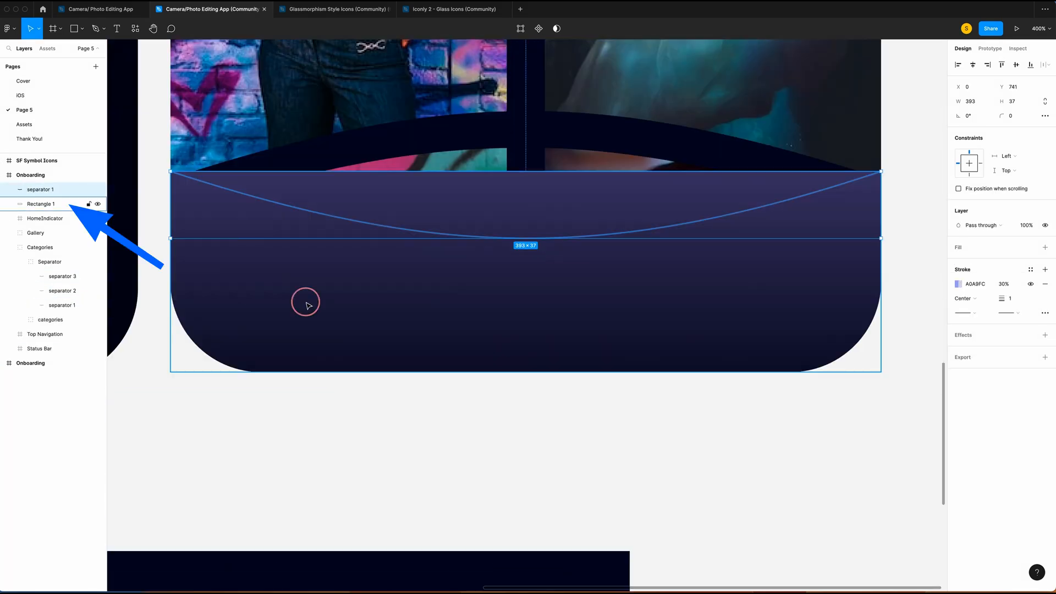
pyautogui.click(518, 29)
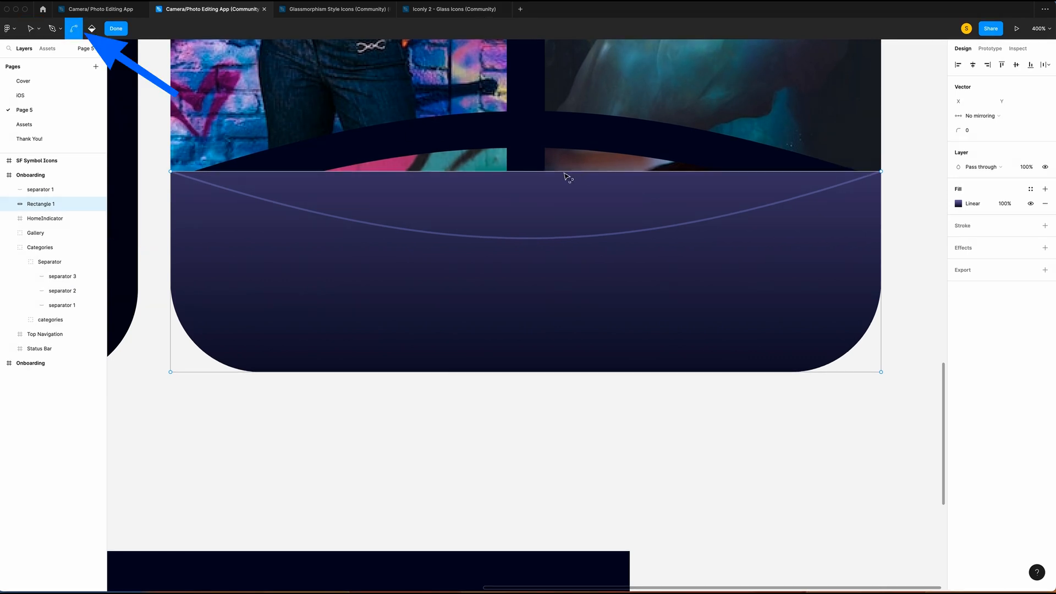
pyautogui.click(526, 172)
pyautogui.moveTo(525, 172); pyautogui.dragTo(525, 241)
pyautogui.press('Escape')
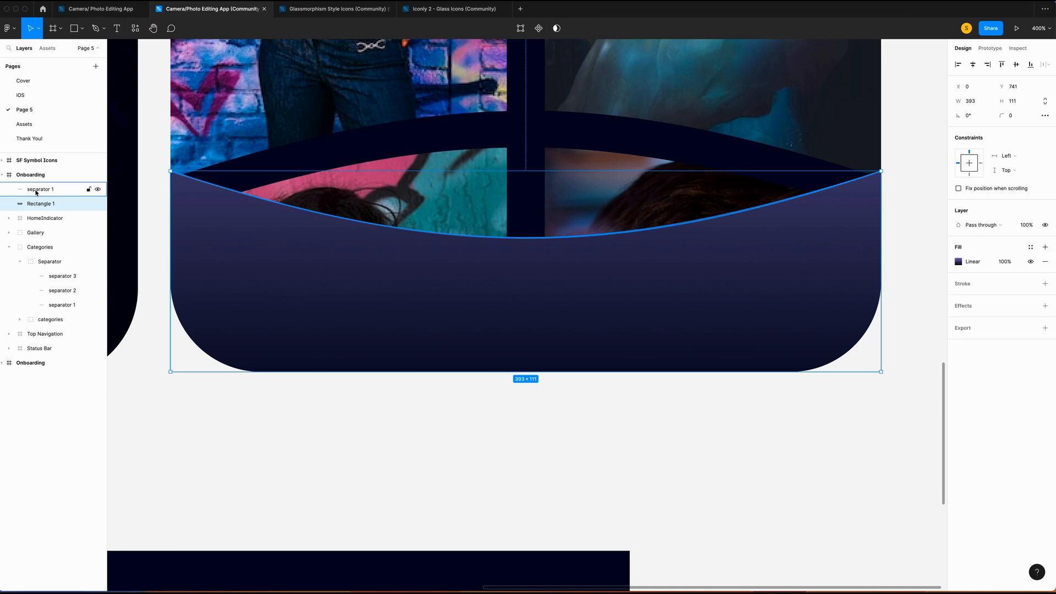
pyautogui.click(49, 192)
pyautogui.press('Delete')
# Step: Add a linear gradient stroke to Rectangle 1 and run the gradient horizontally between its two upper corners
pyautogui.click(43, 191)
pyautogui.click(1045, 284)
pyautogui.click(958, 298)
pyautogui.click(854, 299)
pyautogui.click(868, 309)
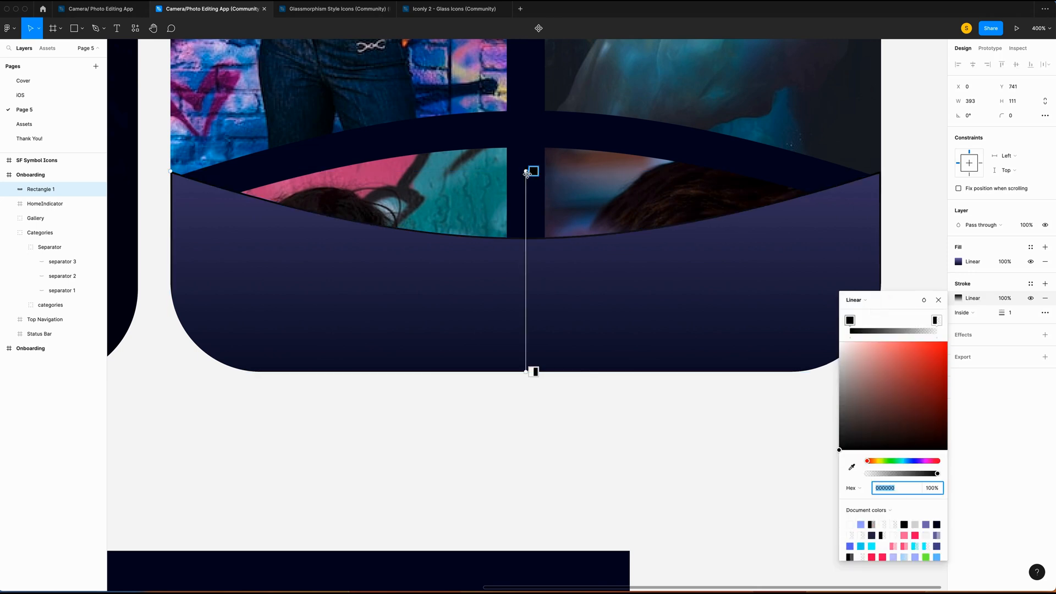
pyautogui.moveTo(526, 173); pyautogui.dragTo(174, 173)
pyautogui.moveTo(528, 370); pyautogui.dragTo(819, 277)
pyautogui.moveTo(907, 228); pyautogui.dragTo(880, 172)
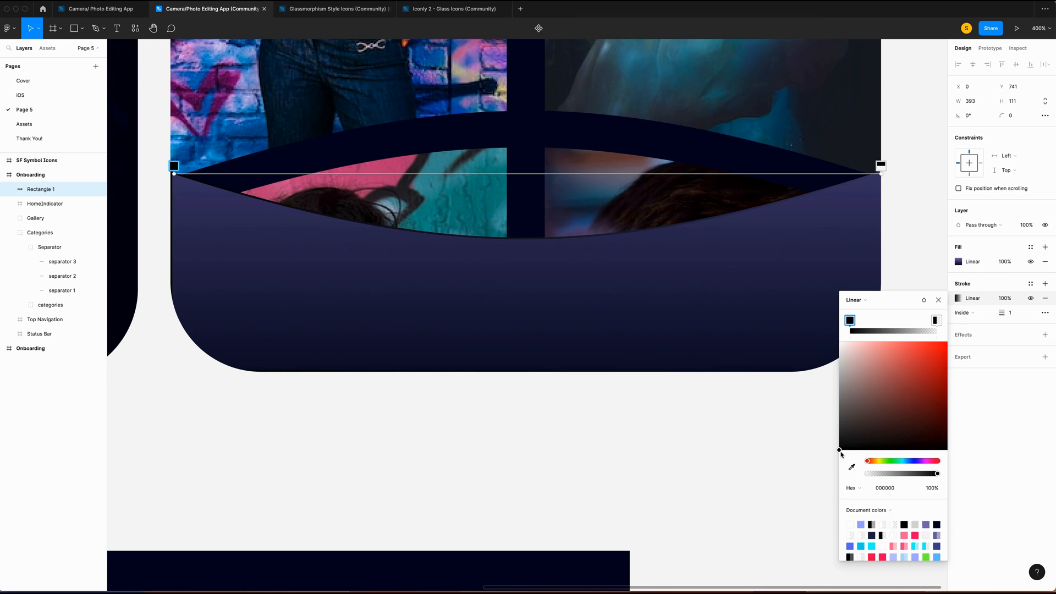
# Step: Change both stops of Rectangle 1's stroke gradient to white, FFFFFF
pyautogui.moveTo(841, 454); pyautogui.dragTo(825, 290)
pyautogui.click(935, 320)
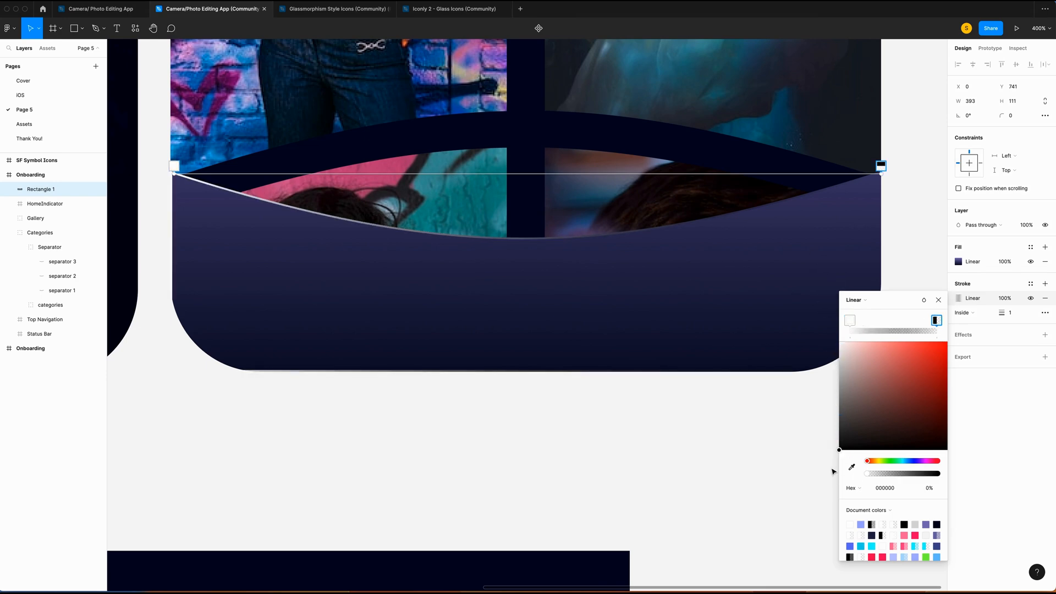
pyautogui.moveTo(840, 450); pyautogui.dragTo(839, 342)
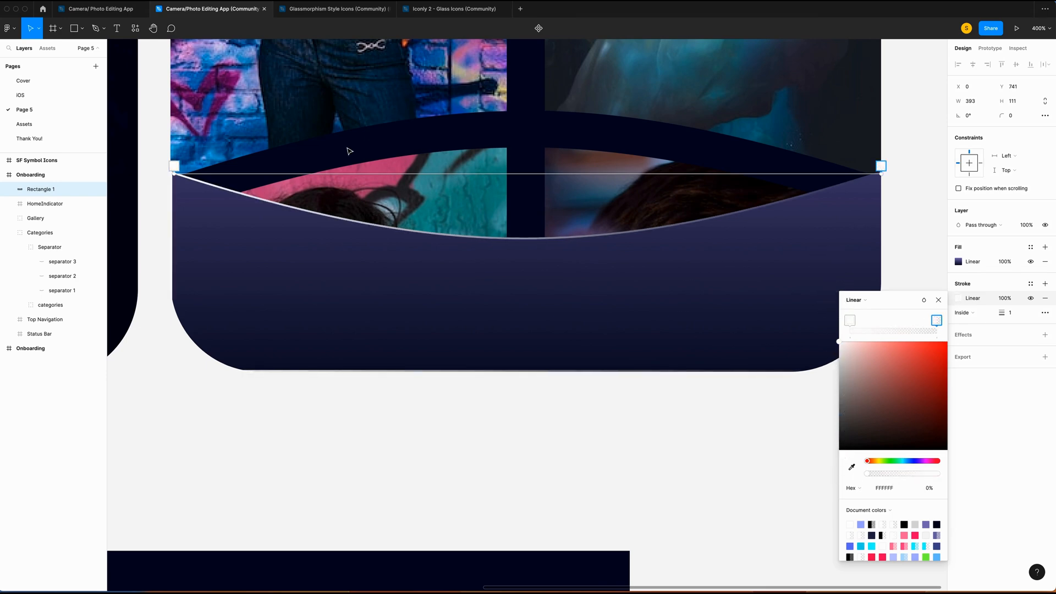
# Step: Add two inner stops to the stroke gradient, one a short distance inward from each end
pyautogui.click(203, 174)
pyautogui.click(825, 174)
pyautogui.moveTo(203, 166); pyautogui.dragTo(253, 166)
pyautogui.moveTo(825, 166); pyautogui.dragTo(777, 166)
# Step: Set the opacity of the stroke gradient's leftmost stop to 0%
pyautogui.click(174, 165)
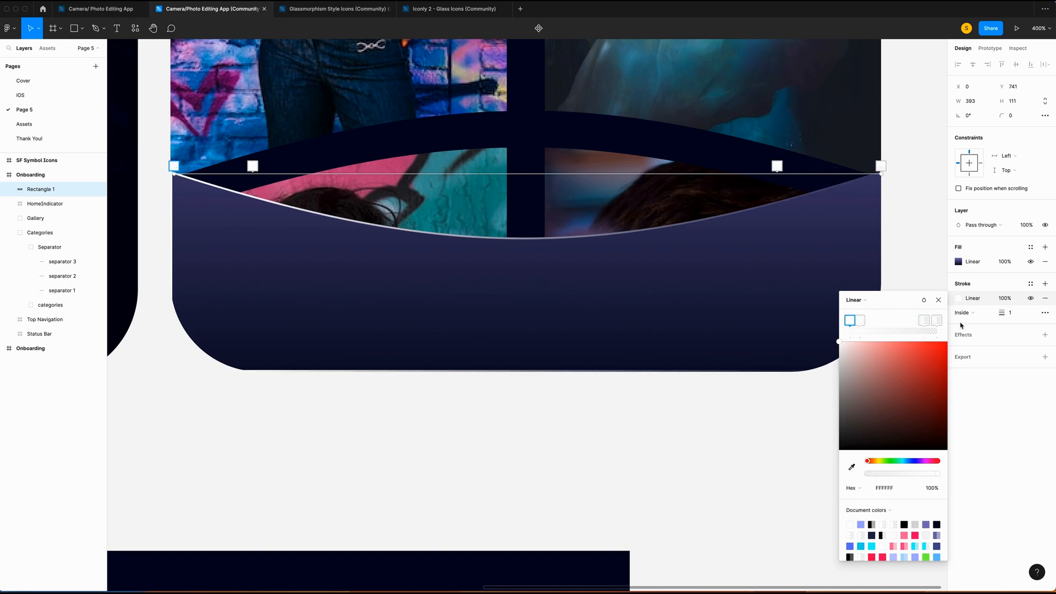
pyautogui.click(932, 489)
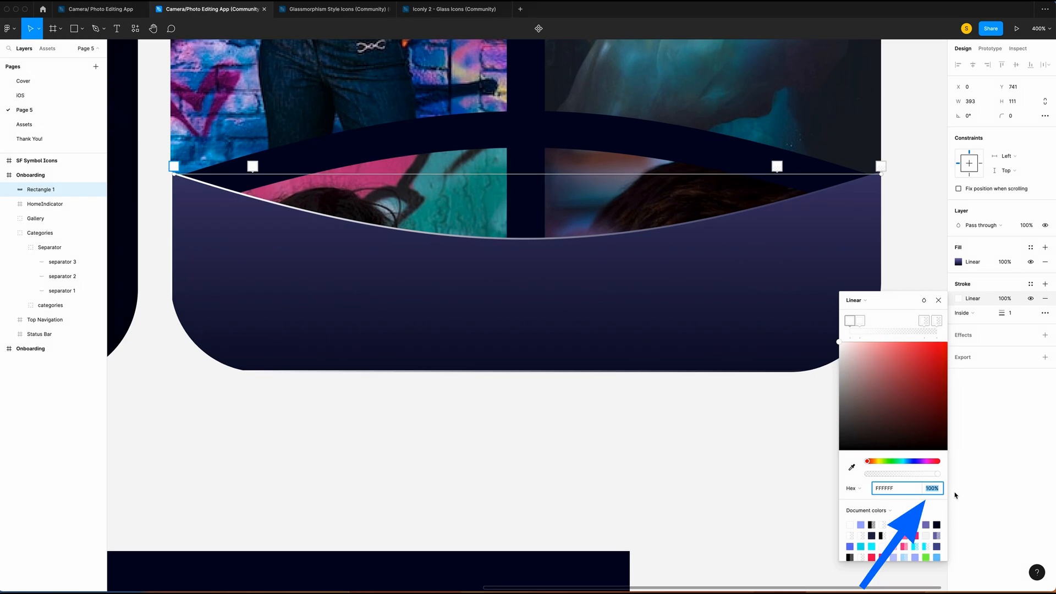
pyautogui.write('0')
pyautogui.press('Return')
# Step: Set both inner stops of the stroke gradient to 100% opacity and select the rightmost stop
pyautogui.click(252, 167)
pyautogui.click(940, 489)
pyautogui.write('100')
pyautogui.press('Return')
pyautogui.click(777, 167)
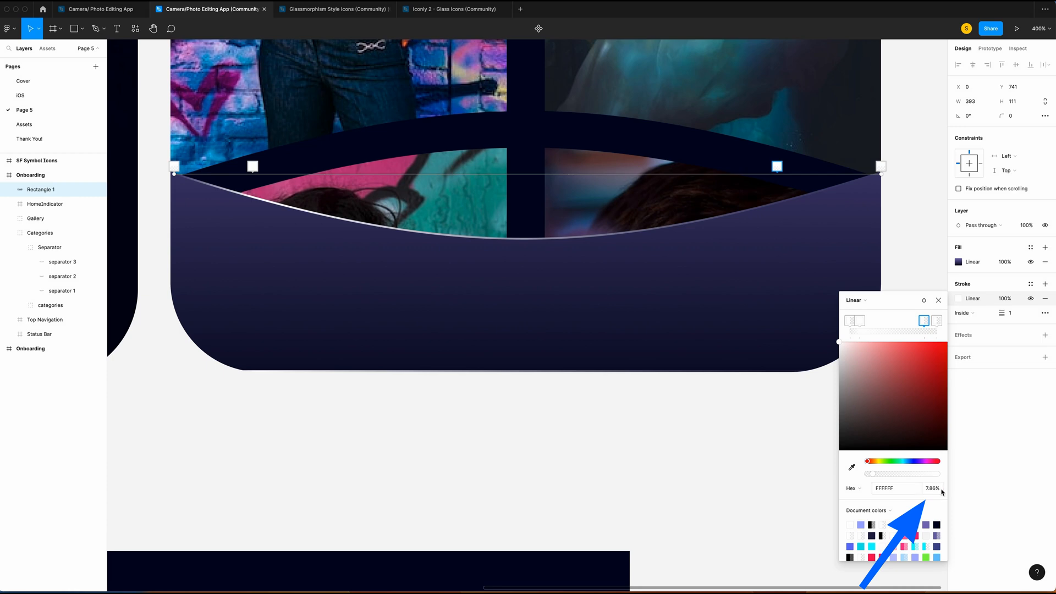
pyautogui.click(942, 491)
pyautogui.write('100')
pyautogui.press('Return')
pyautogui.click(881, 166)
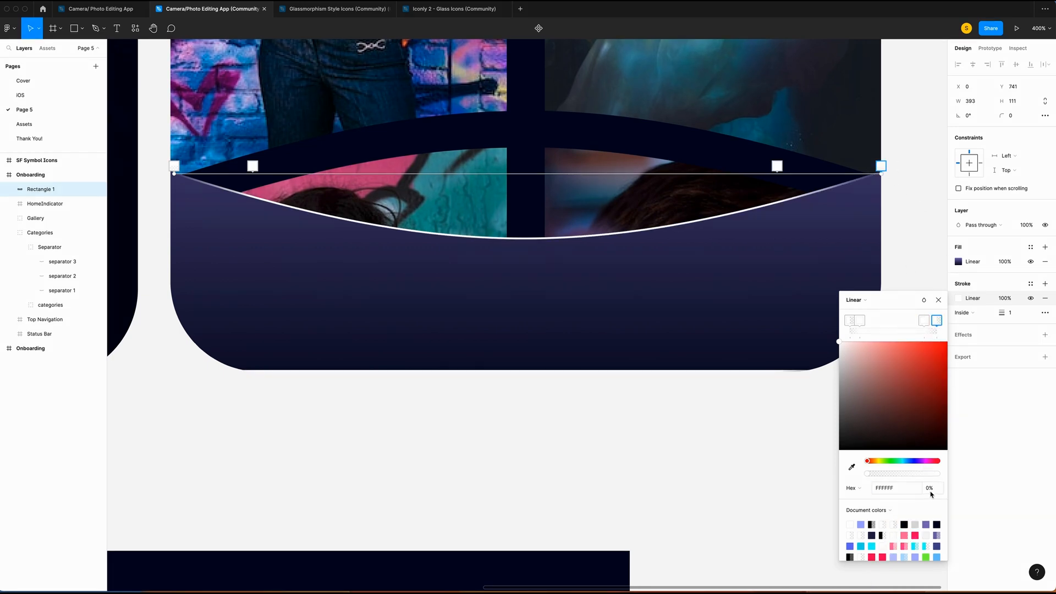
# Step: Set the blend mode of the bottom bar's gradient stroke to Overlay
pyautogui.click(924, 300)
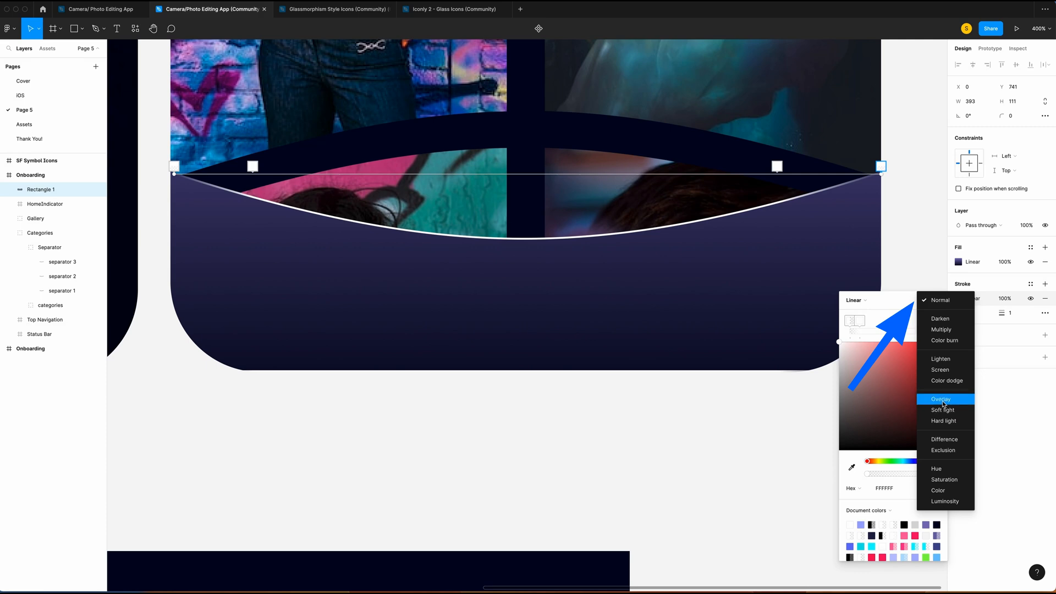
pyautogui.click(942, 399)
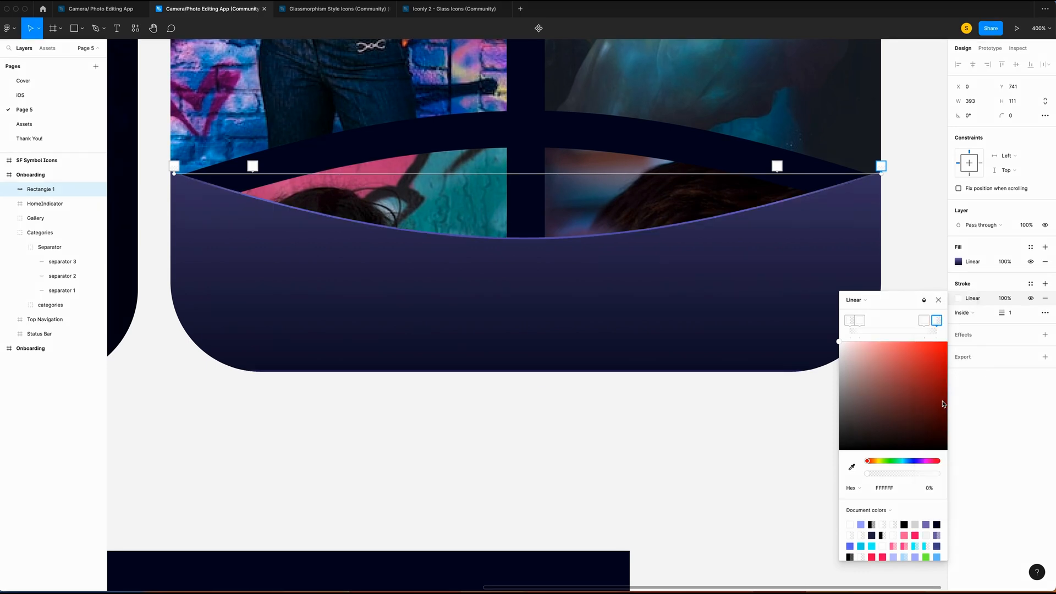
pyautogui.press('Escape')
# Step: Rename the bottom bar's rectangle layer to Base and move the HomeIndicator layer above it
pyautogui.doubleClick(49, 190)
pyautogui.write('B')
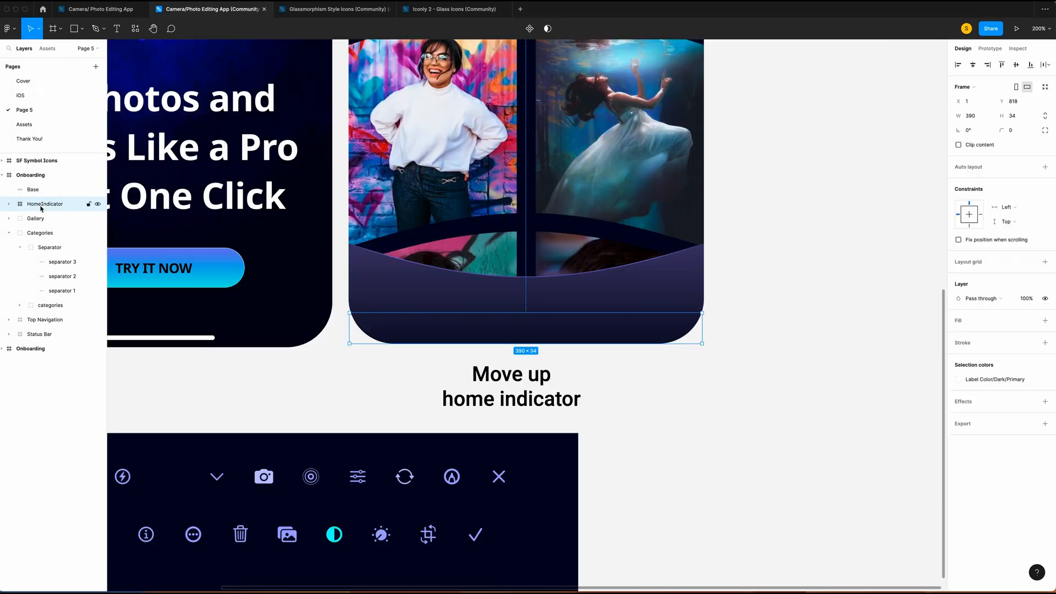
pyautogui.moveTo(37, 205); pyautogui.dragTo(31, 185)
pyautogui.click(642, 370)
# Step: Move the Studio and Edit icons from the SF Symbol Icons frame onto opposite sides of the gallery screen's bottom bar
pyautogui.scroll(-2, 730, 420)
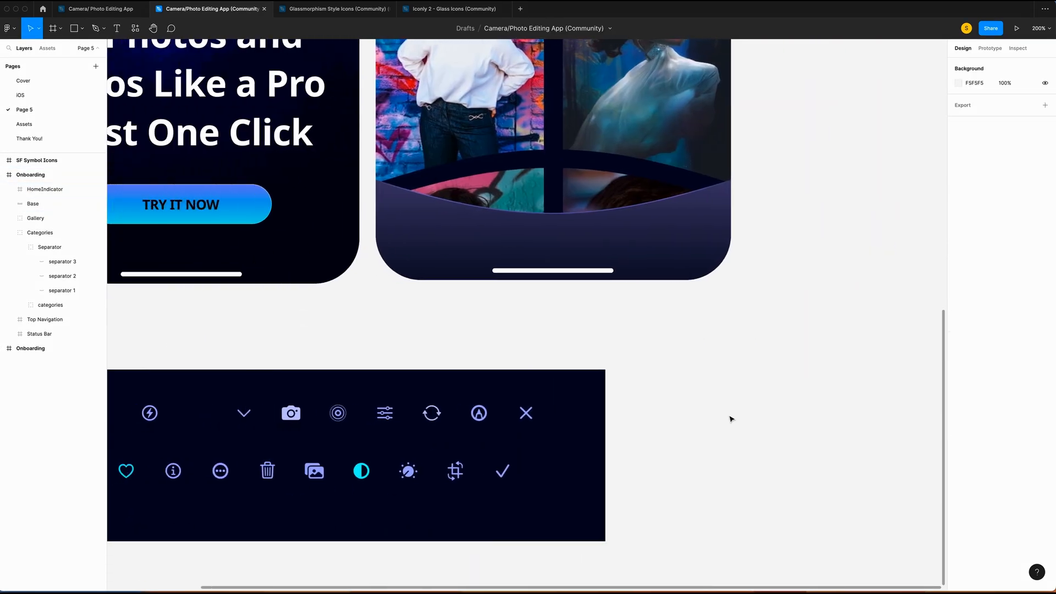
pyautogui.hscroll(-1, 730, 419)
pyautogui.click(319, 472)
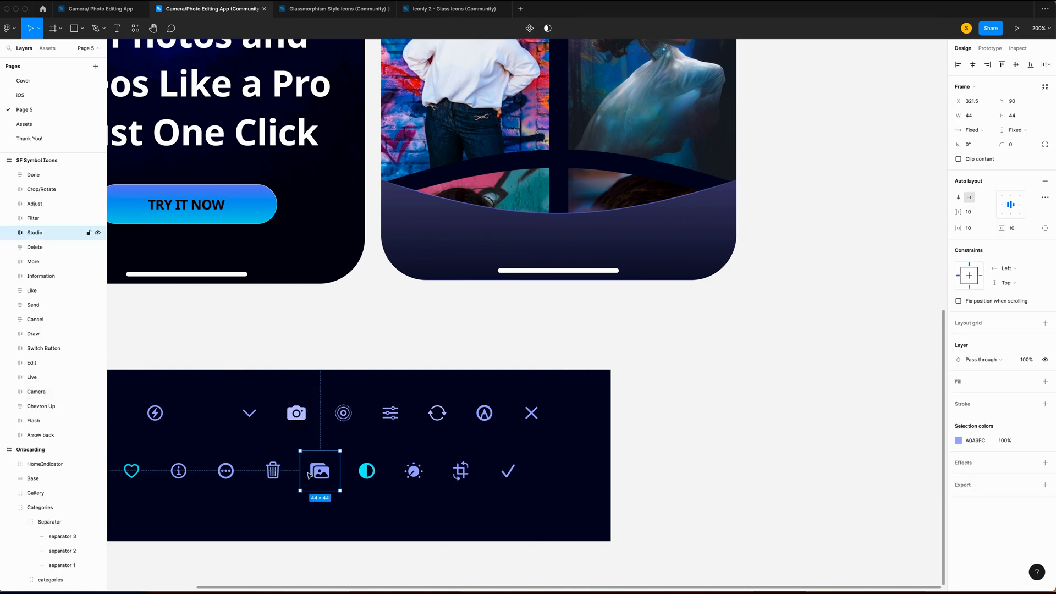
pyautogui.moveTo(321, 455); pyautogui.dragTo(446, 219)
pyautogui.moveTo(391, 410); pyautogui.dragTo(680, 238)
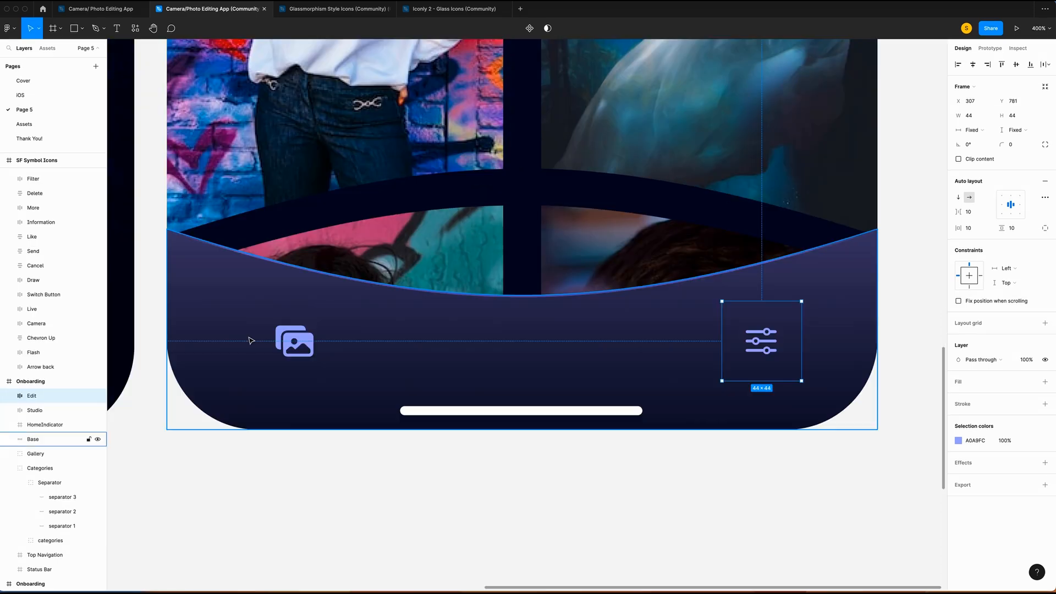
# Step: Combine the Studio and Edit icons in a horizontal auto layout with a spacing of 185
pyautogui.click(263, 341)
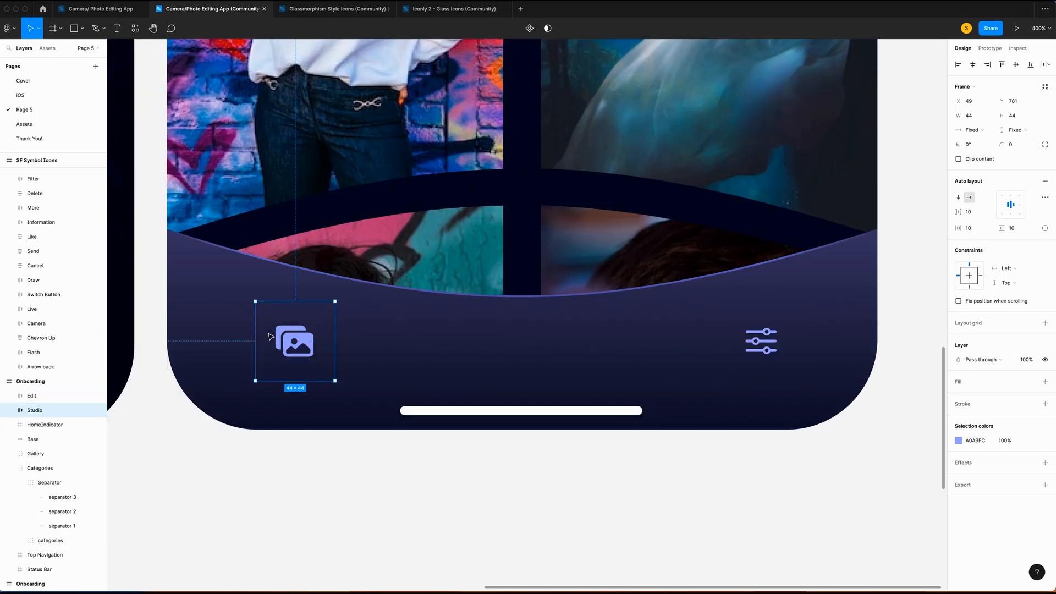
pyautogui.keyDown('shift'); pyautogui.click(35, 396); pyautogui.keyUp('shift')
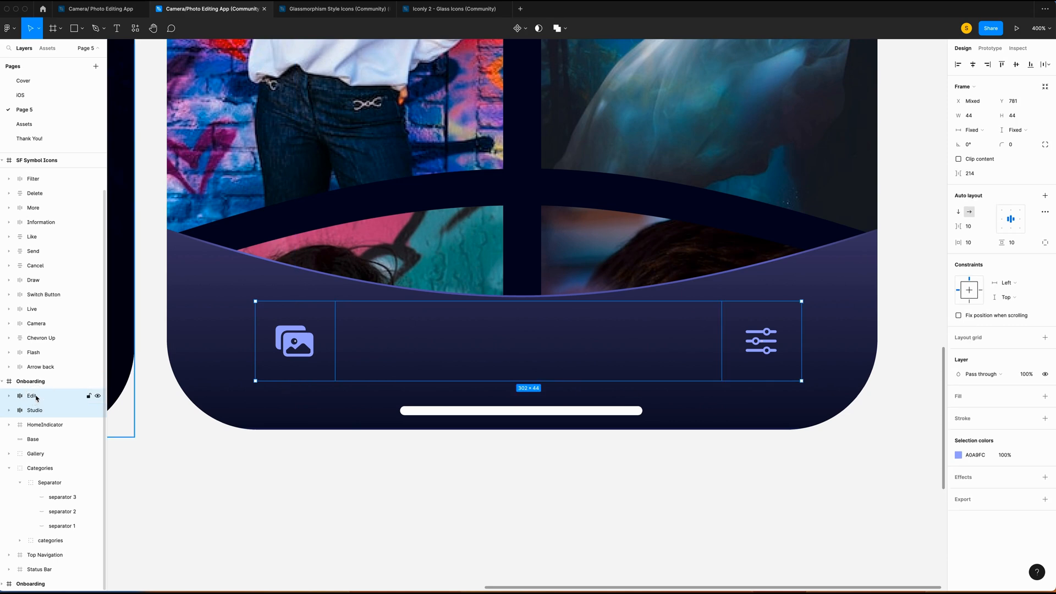
pyautogui.hotkey('shift', 'a')
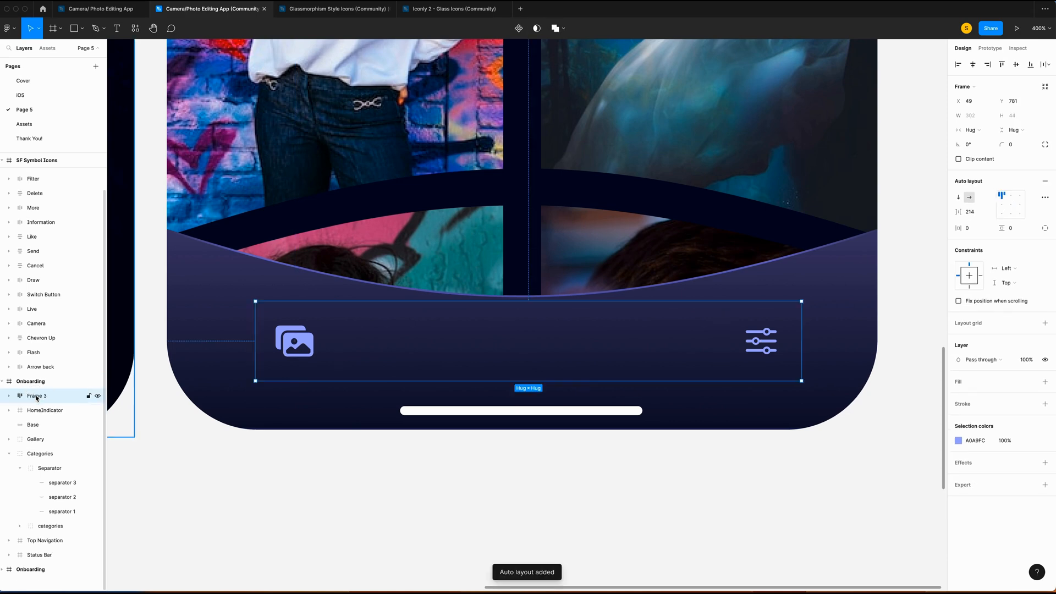
pyautogui.click(978, 216)
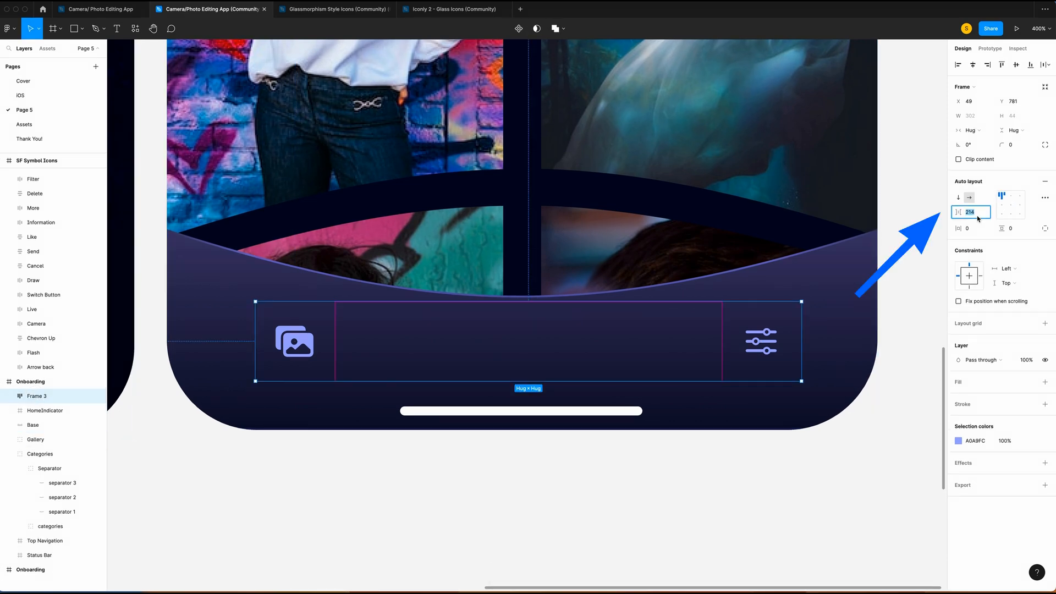
pyautogui.write('185')
pyautogui.press('Return')
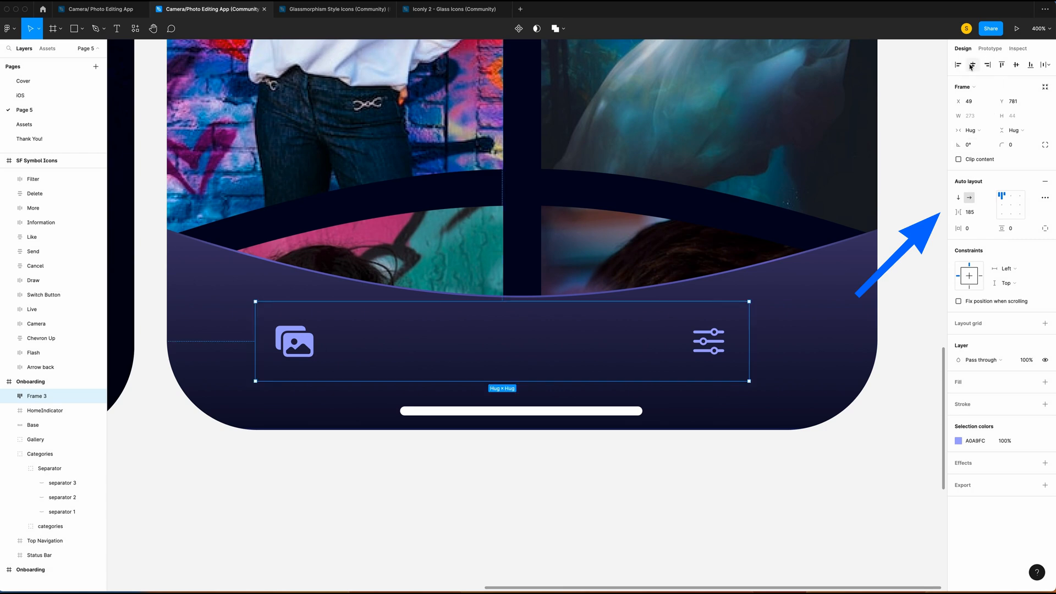
# Step: Center the icon row horizontally on the screen and nudge it up to Y 774, directly above the home indicator frame
pyautogui.click(978, 67)
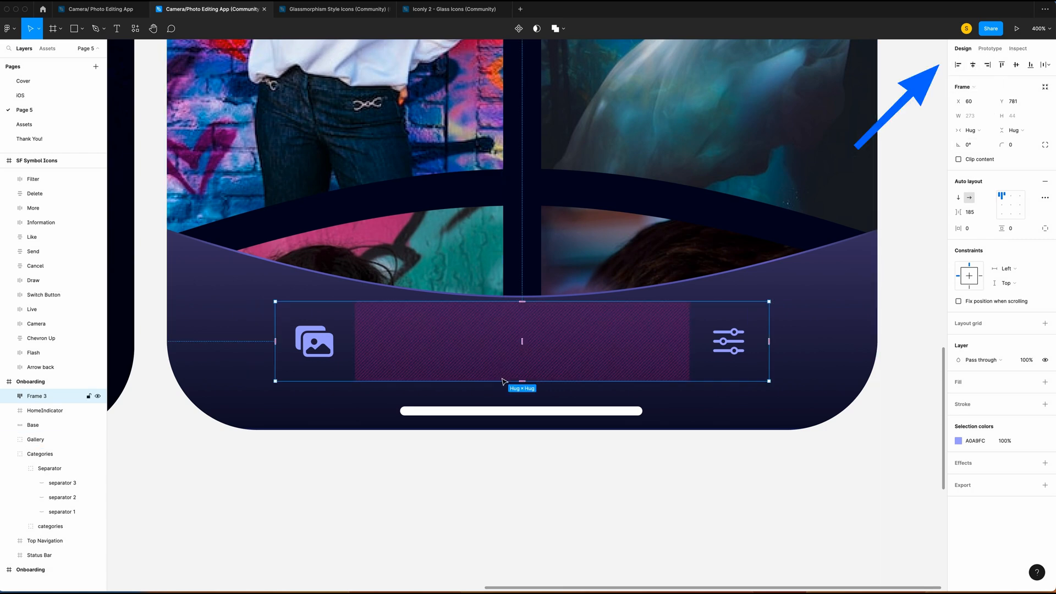
pyautogui.hotkey('shift', 'Up')
pyautogui.press('Up')
pyautogui.press('Down')
pyautogui.press('Down')
pyautogui.press('Down')
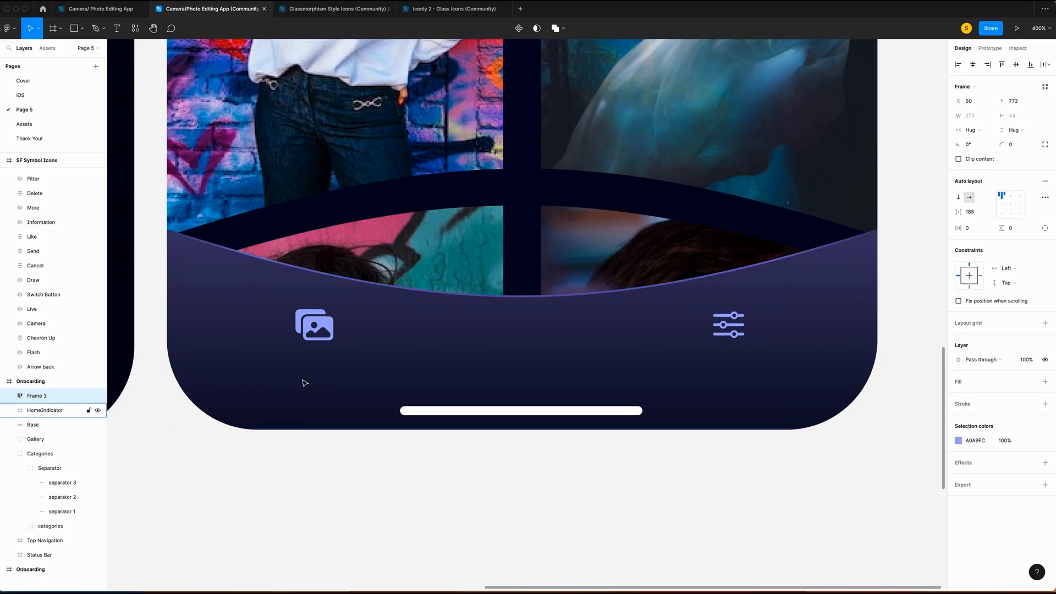
pyautogui.press('Down')
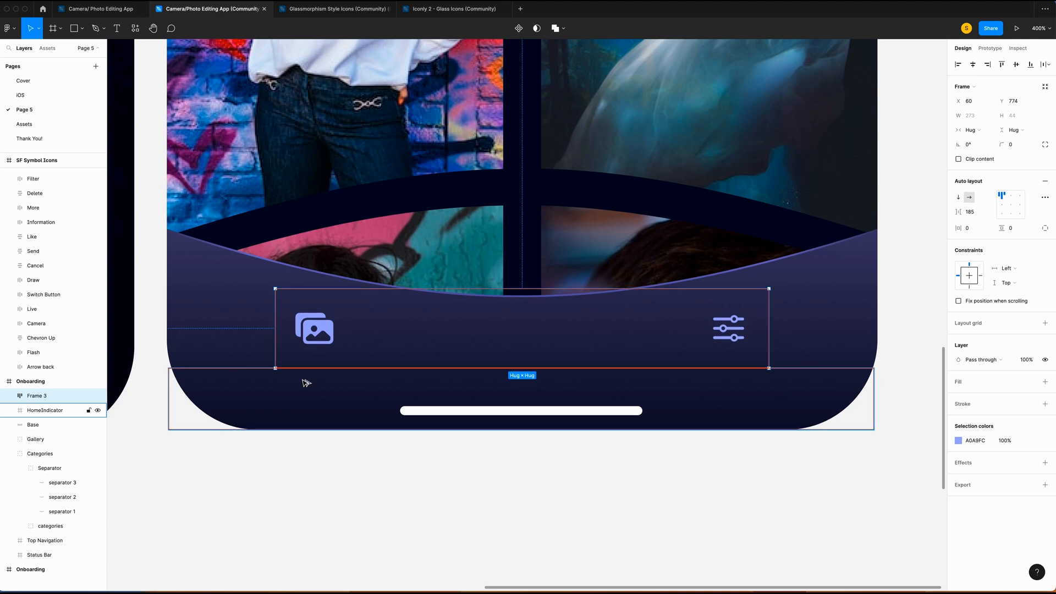
# Step: Hide the HomeIndicator layer on the gallery screen
pyautogui.scroll(1, 306, 383)
pyautogui.click(483, 412)
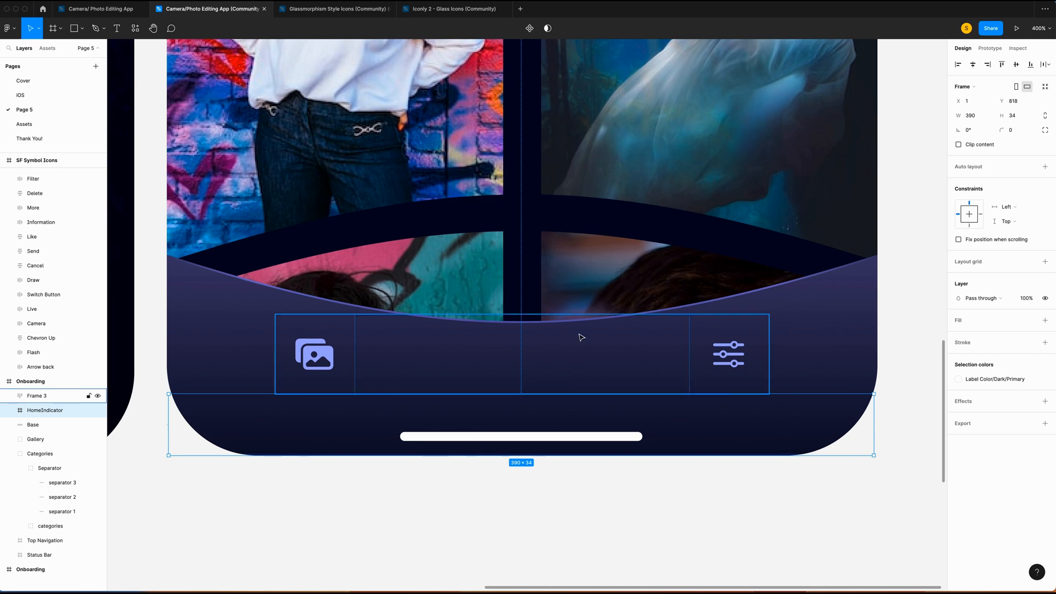
pyautogui.click(335, 355)
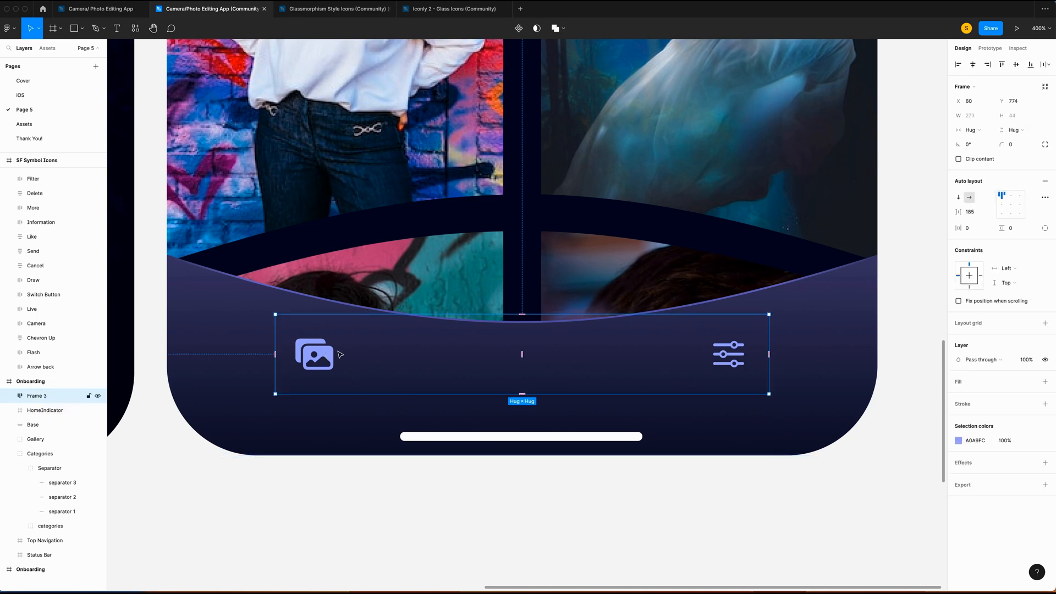
pyautogui.click(473, 437)
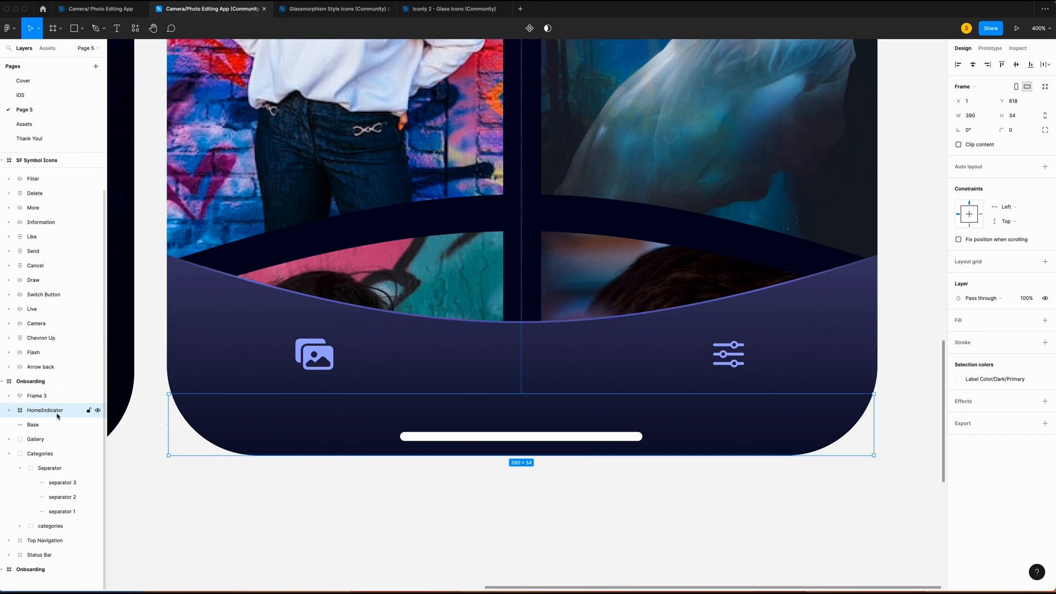
pyautogui.click(98, 412)
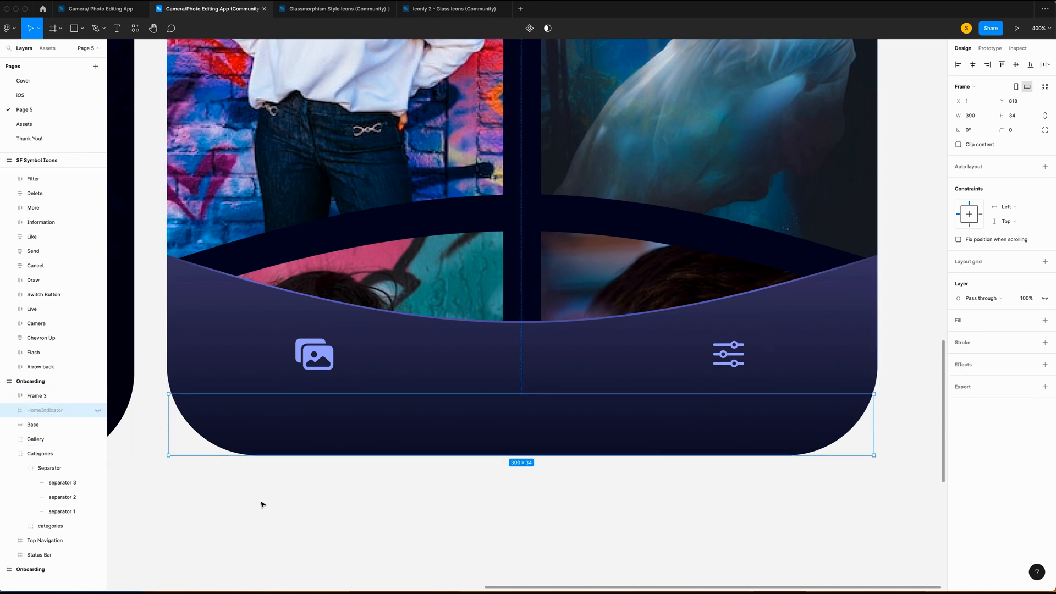
pyautogui.click(261, 502)
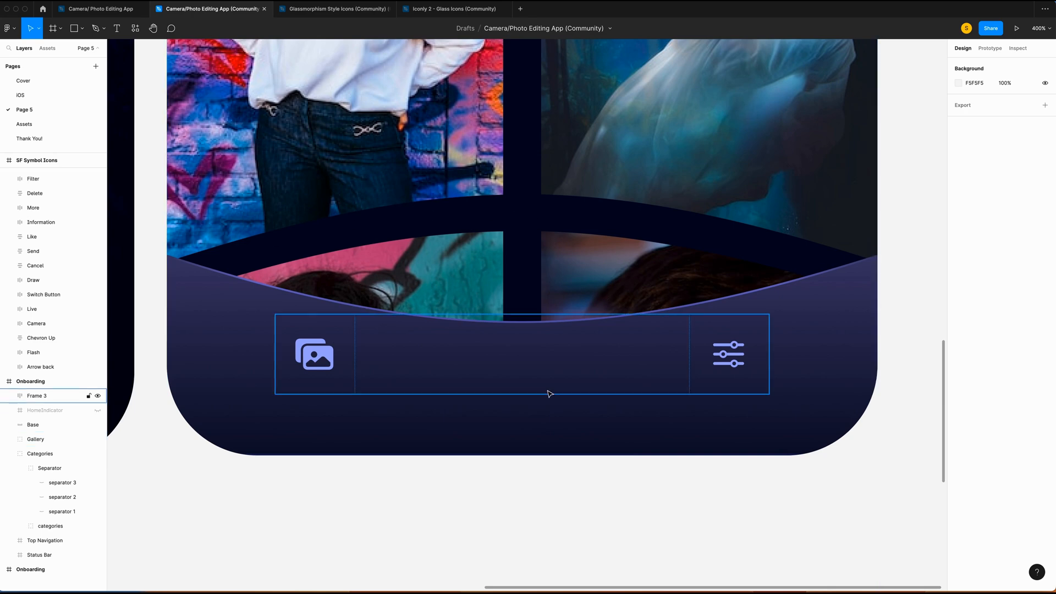
# Step: Draw a 74 × 74 circle between the two bar icons and position it at X 160, Y 737
pyautogui.press('o')
pyautogui.moveTo(443, 266); pyautogui.dragTo(572, 377)
pyautogui.click(987, 102)
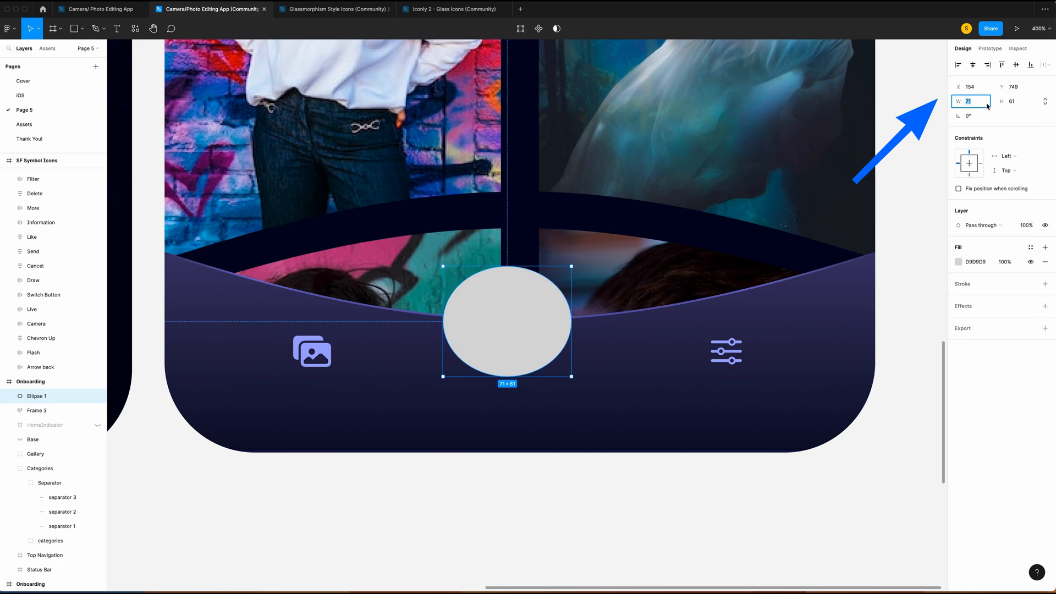
pyautogui.press('Tab')
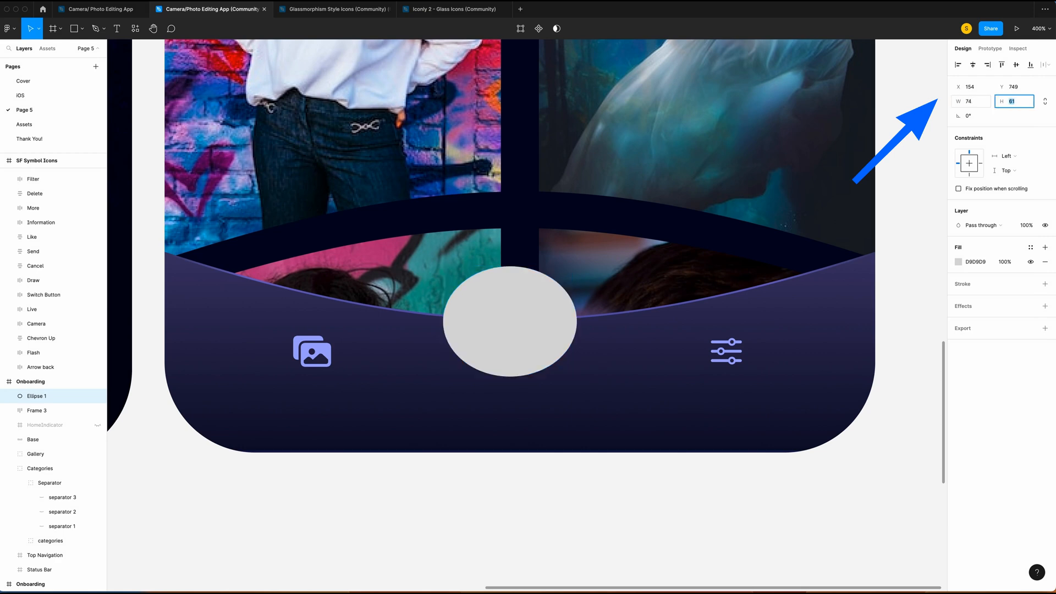
pyautogui.write('74')
pyautogui.press('Return')
pyautogui.moveTo(533, 337); pyautogui.dragTo(544, 316)
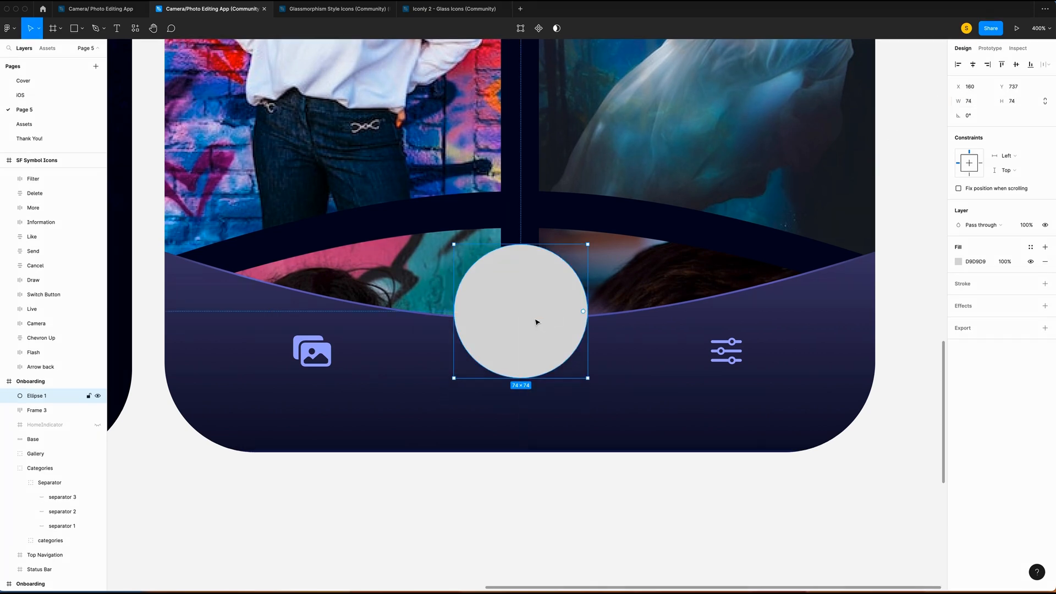
pyautogui.hscroll(1, 445, 332)
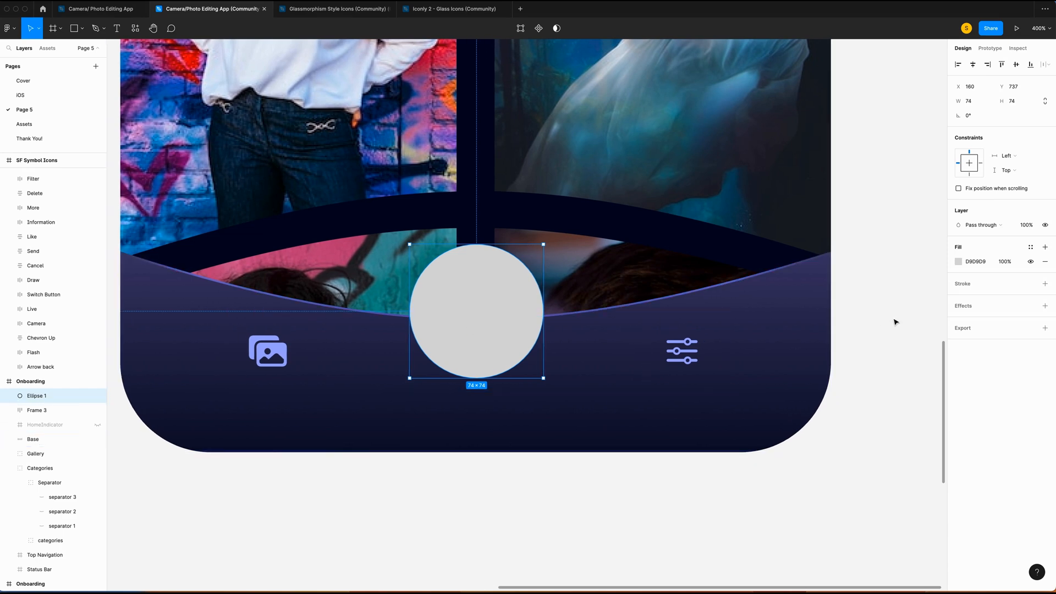
# Step: Copy the TRY IT NOW button's properties and paste them onto the circle in the bottom bar
pyautogui.hotkey('shift', '0')
pyautogui.click(369, 315)
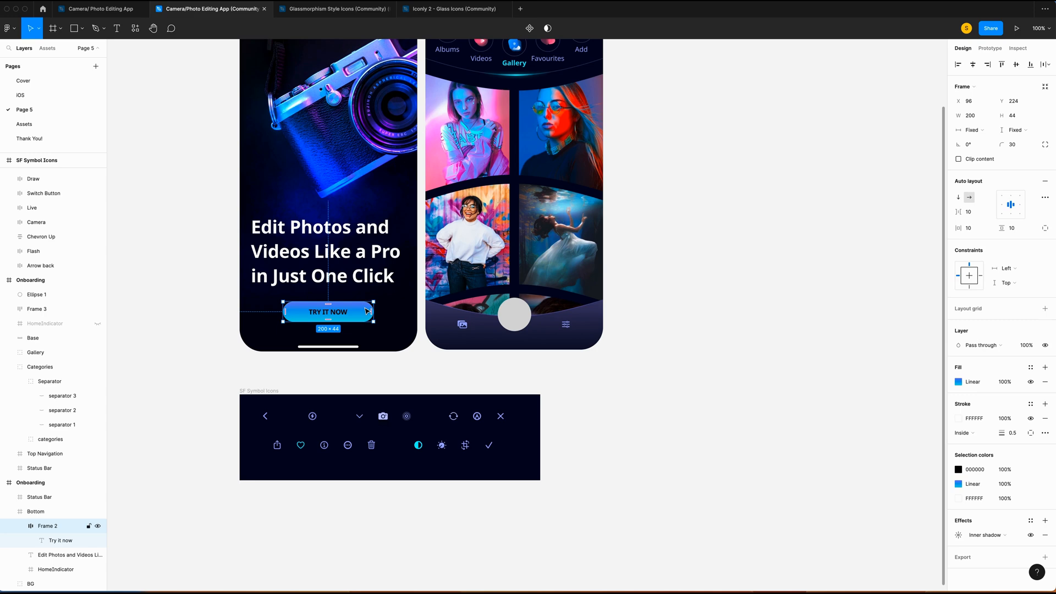
pyautogui.rightClick(367, 311)
pyautogui.moveTo(440, 334)
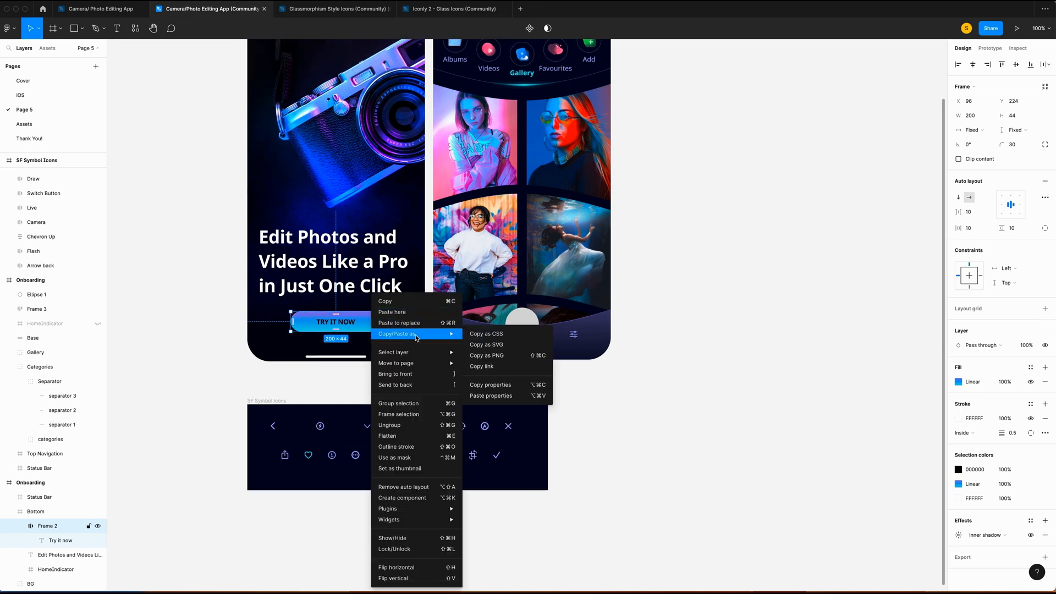
pyautogui.click(495, 389)
pyautogui.click(521, 323)
pyautogui.rightClick(527, 315)
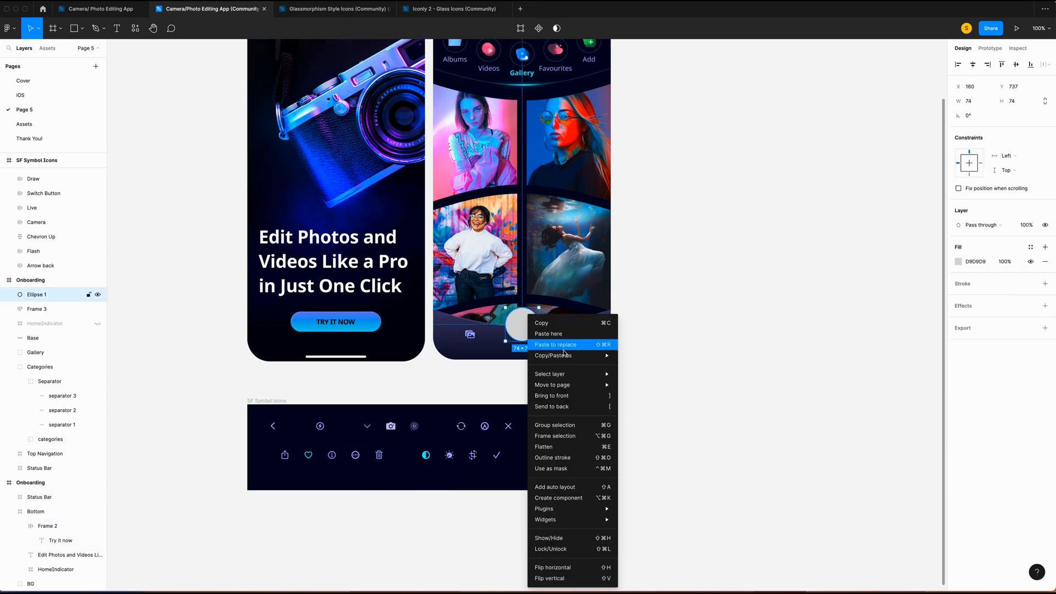
pyautogui.moveTo(583, 355)
pyautogui.click(646, 406)
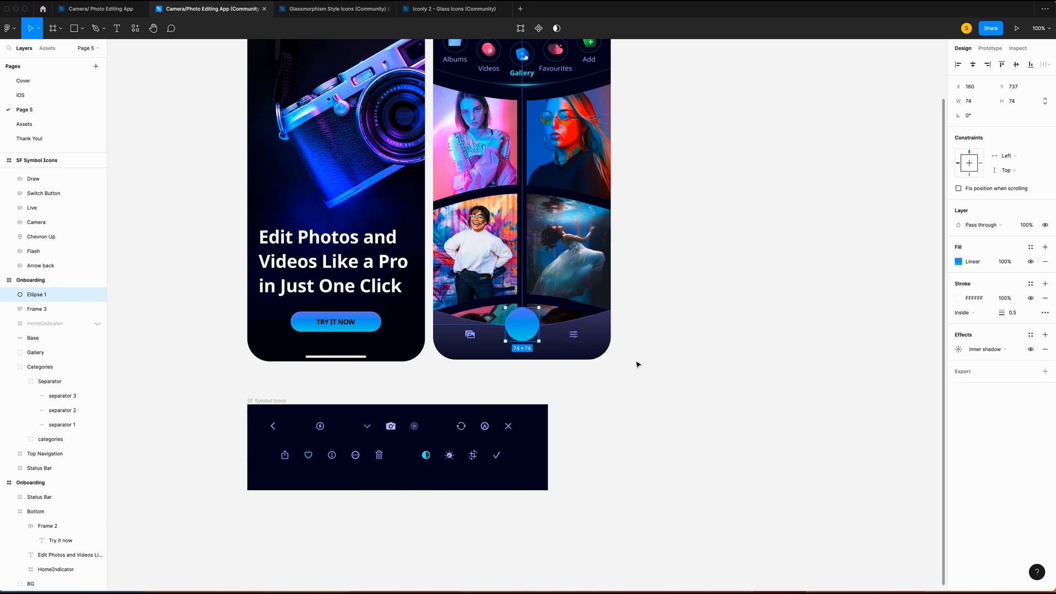
# Step: Duplicate the blue gradient circle in place
pyautogui.press('super+plus')
pyautogui.press('super+plus')
pyautogui.press('super+plus')
pyautogui.press('super+c')
pyautogui.press('super+v')
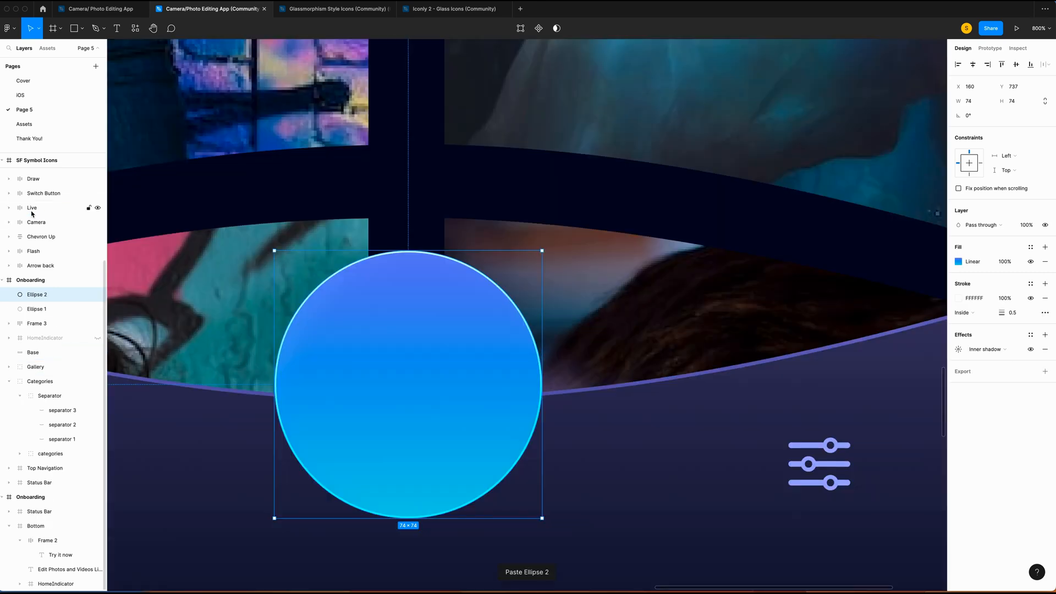
# Step: Change the effect of the lower circle, Ellipse 1, from inner shadow to Layer blur to create a glow
pyautogui.click(40, 311)
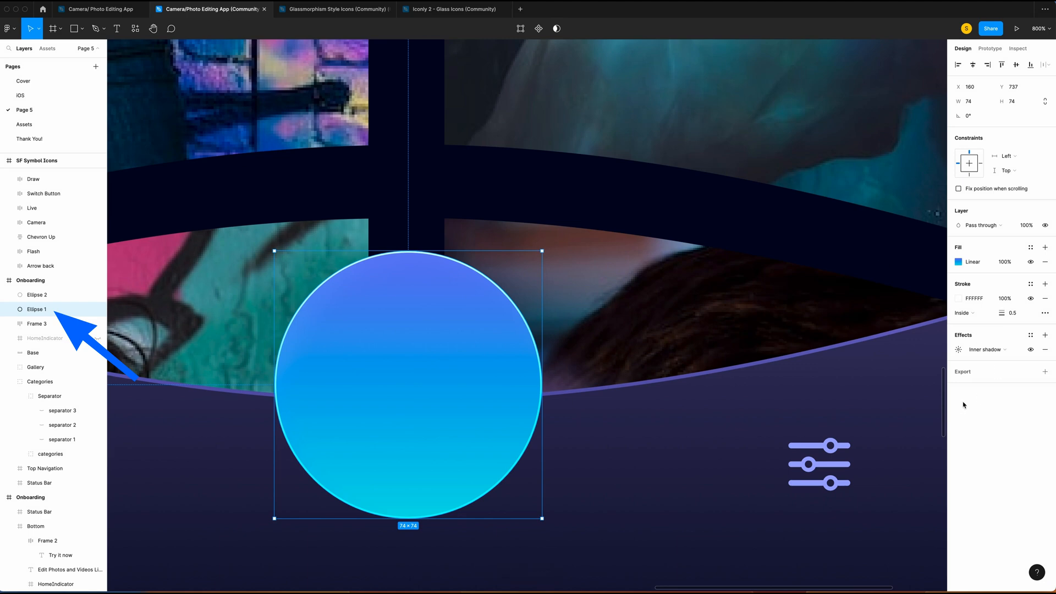
pyautogui.click(990, 350)
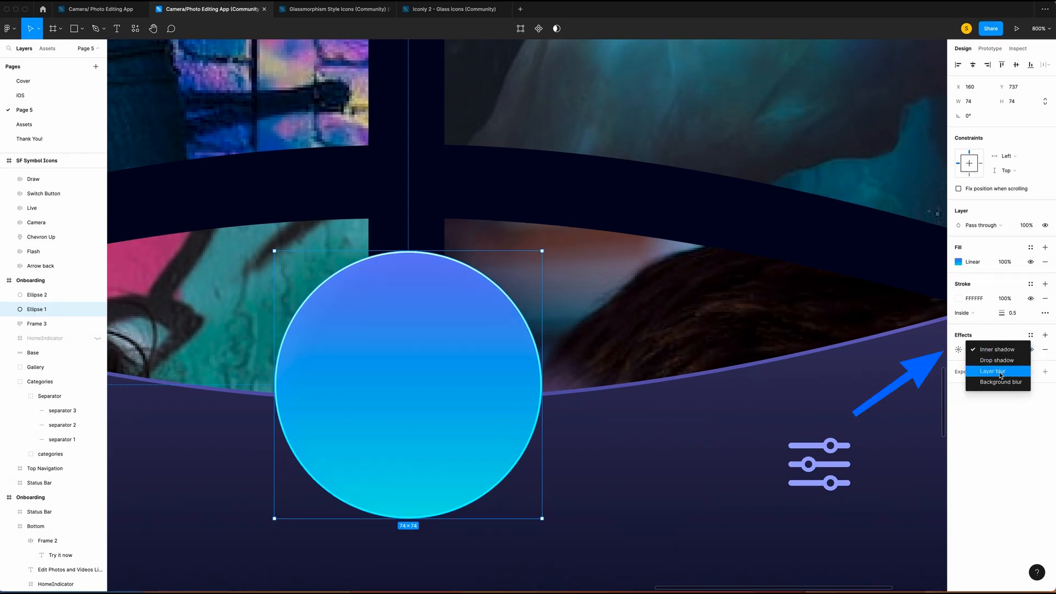
pyautogui.click(996, 372)
pyautogui.click(958, 350)
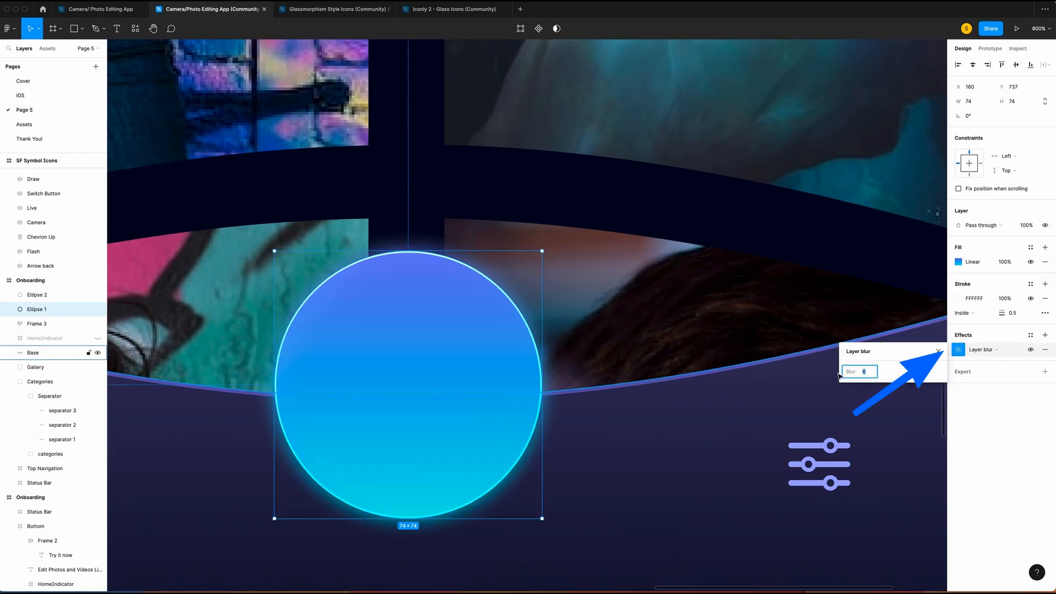
# Step: Draw a smaller ellipse inside the blue circle and set its size to 54 × 54
pyautogui.click(34, 295)
pyautogui.press('o')
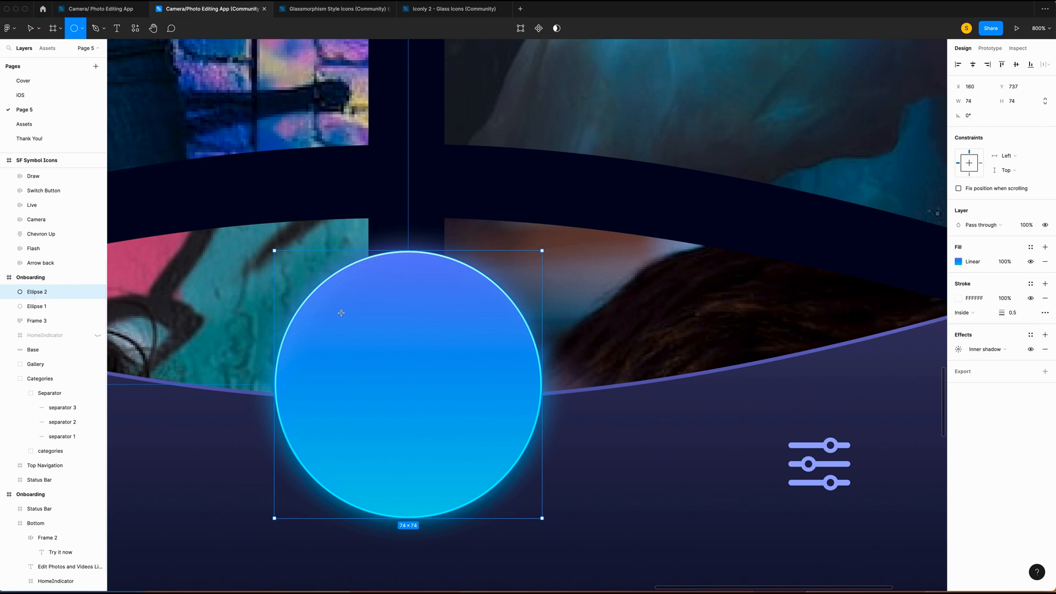
pyautogui.moveTo(332, 308); pyautogui.dragTo(462, 453)
pyautogui.click(971, 101)
pyautogui.write('5')
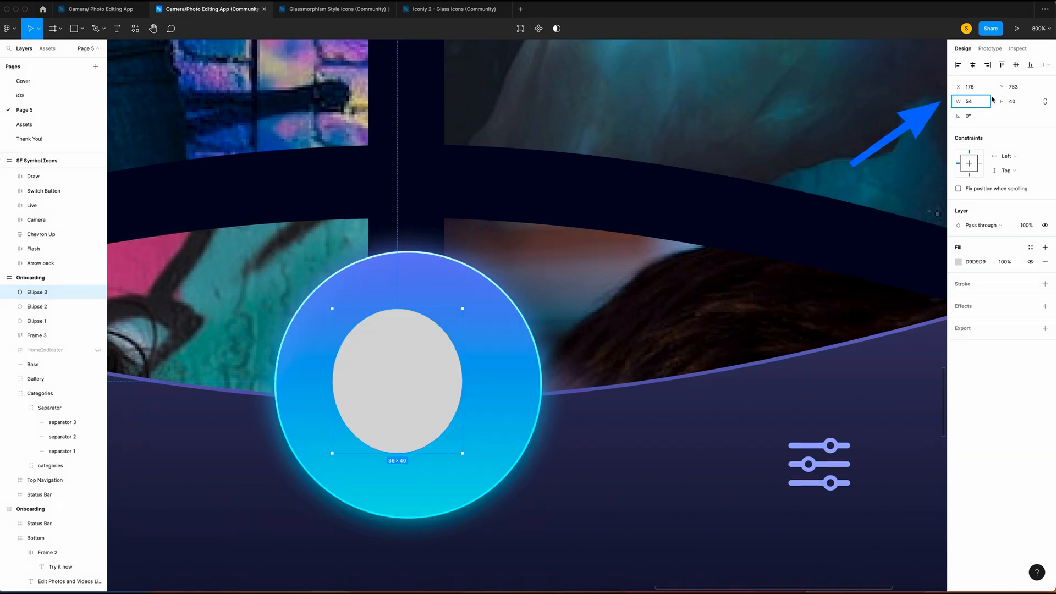
pyautogui.click(1026, 102)
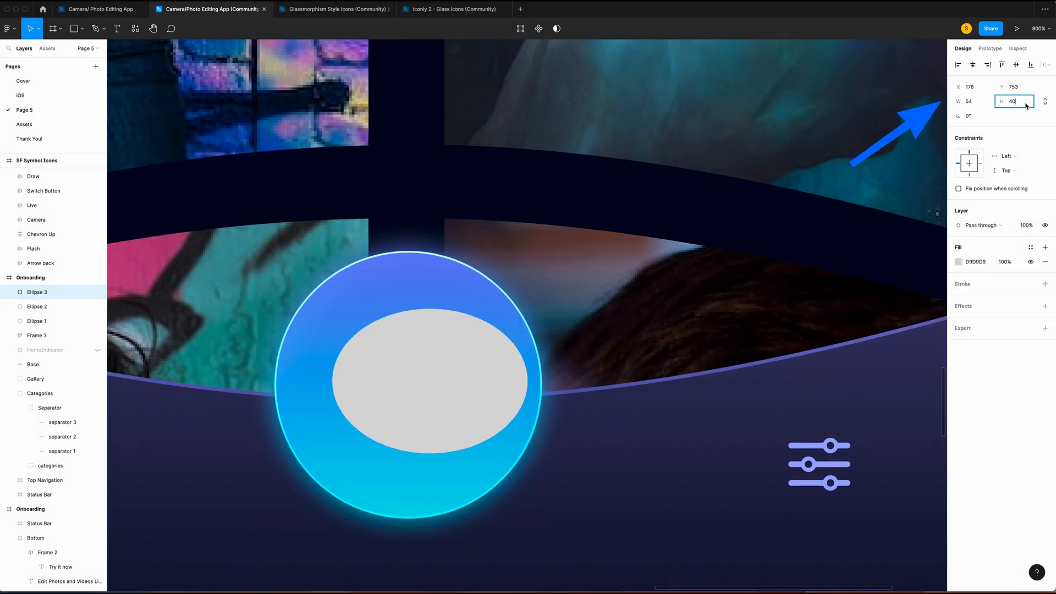
pyautogui.write('54')
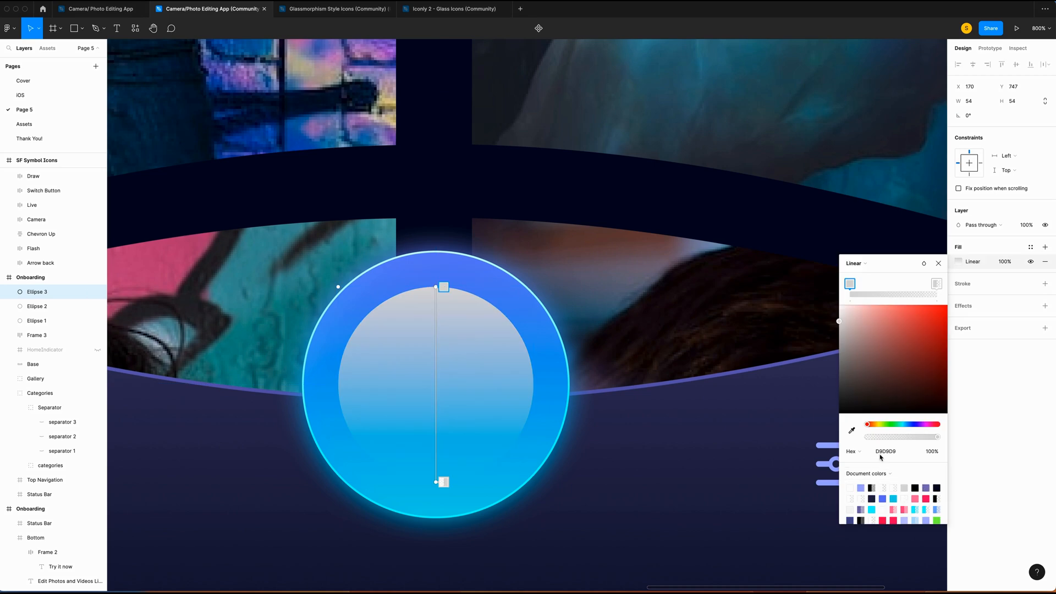
# Step: Set the inner circle's linear gradient to run from 0A0D2A to 454377, with the end colour at 100% opacity
pyautogui.click(896, 451)
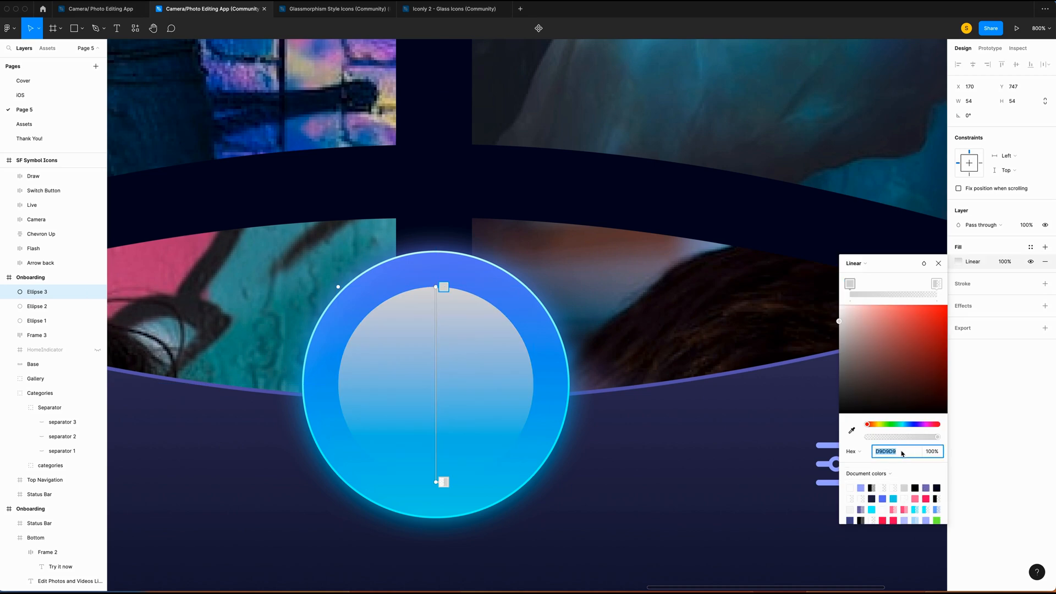
pyautogui.write('0a0d2')
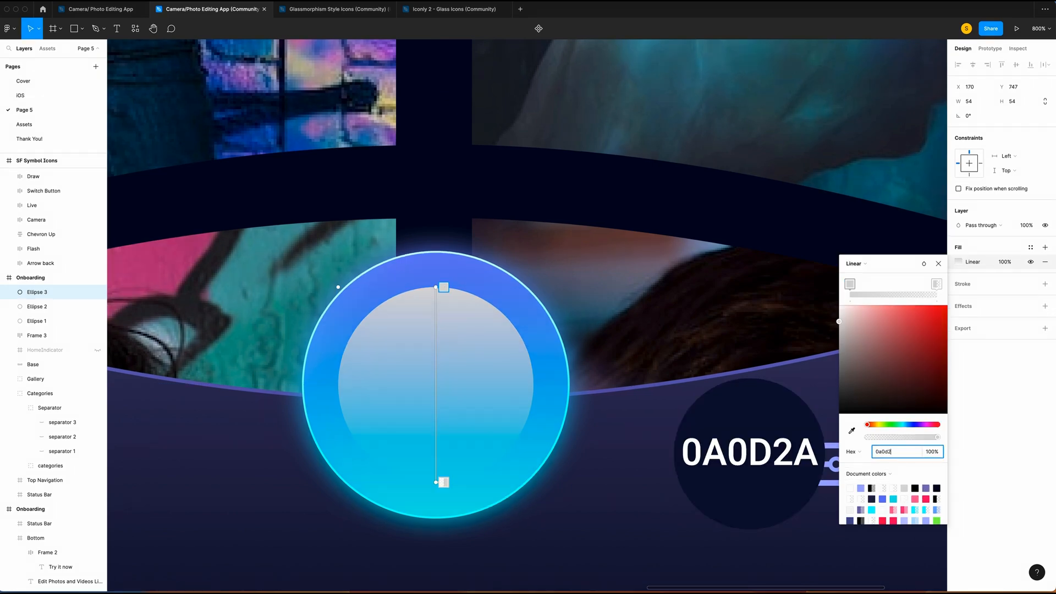
pyautogui.write('a')
pyautogui.press('Return')
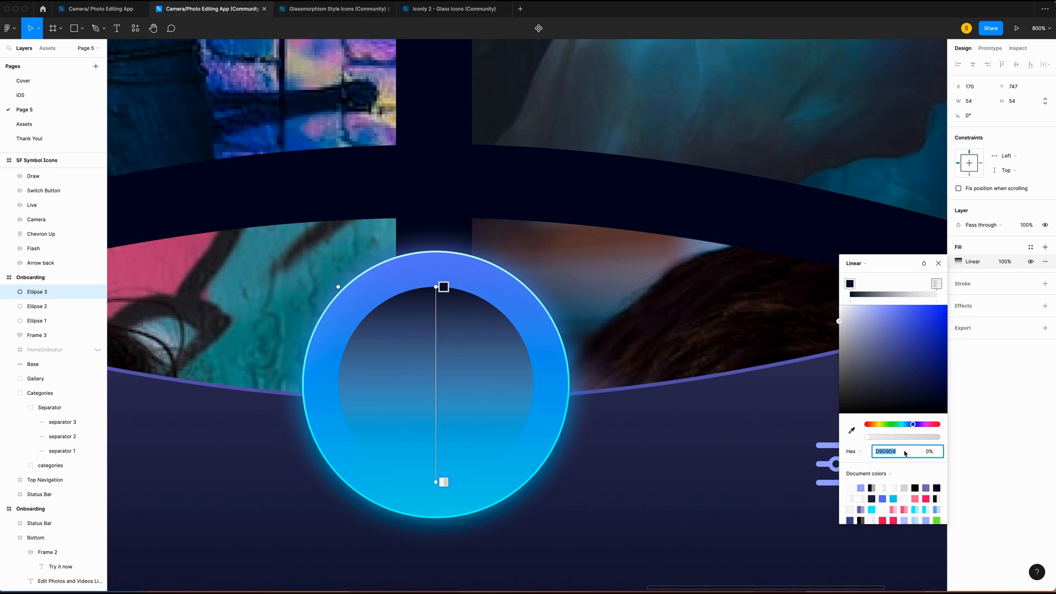
pyautogui.write('454377')
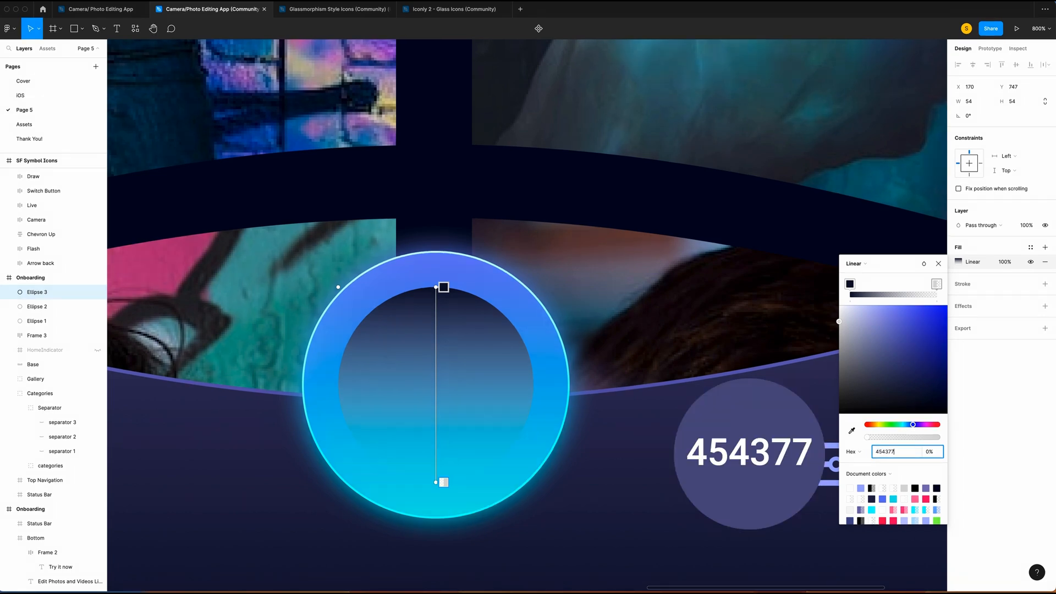
pyautogui.press('Tab')
pyautogui.write('100')
pyautogui.press('Return')
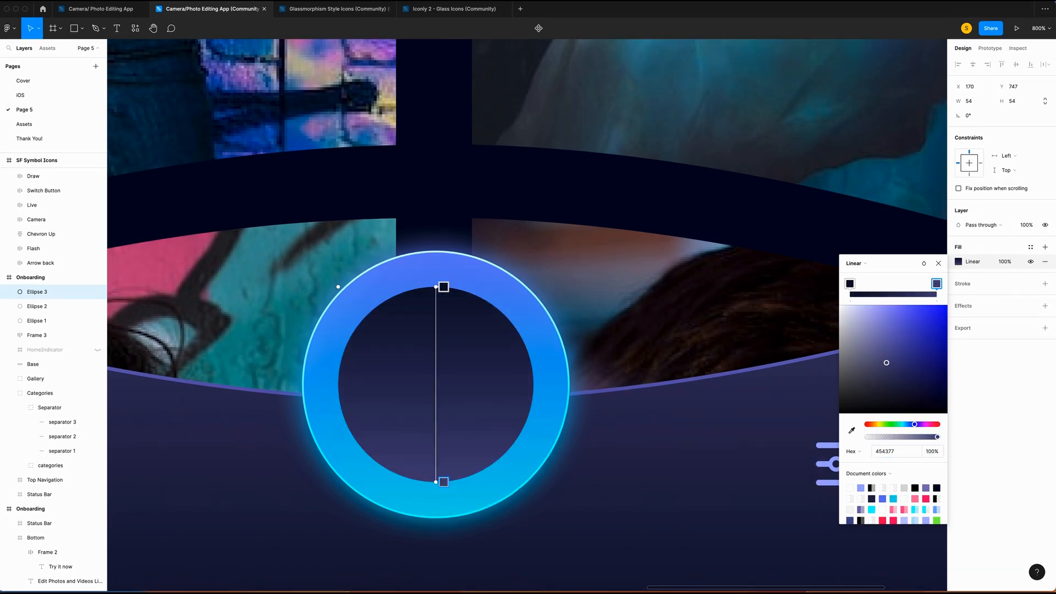
# Step: Add an inner shadow to the inner circle with X and Y offsets of -2 and colour 545383
pyautogui.click(1045, 306)
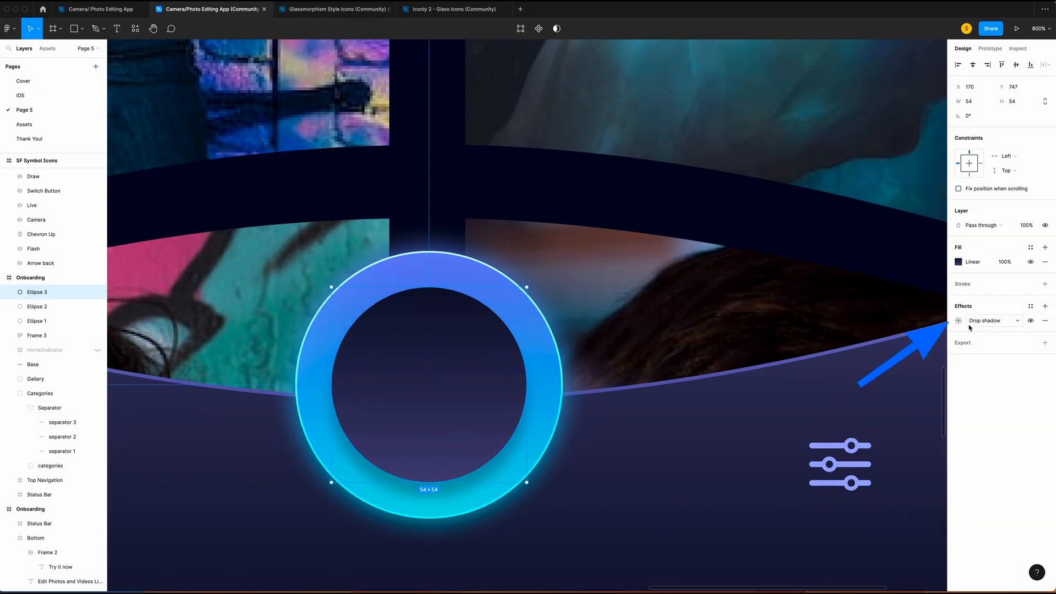
pyautogui.click(973, 320)
pyautogui.click(982, 307)
pyautogui.click(958, 320)
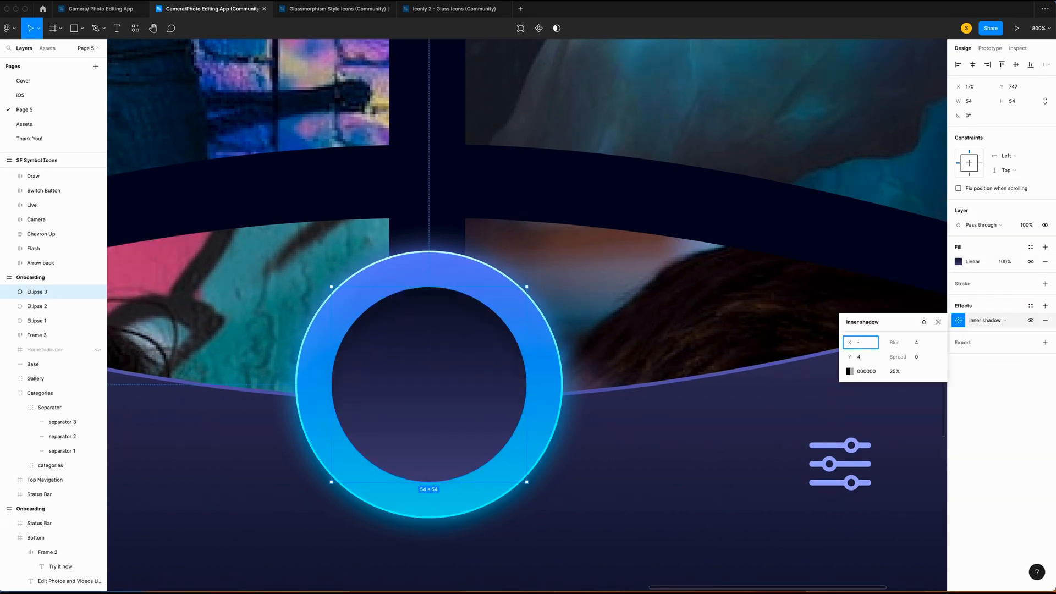
pyautogui.click(869, 359)
pyautogui.write('-2')
pyautogui.click(874, 371)
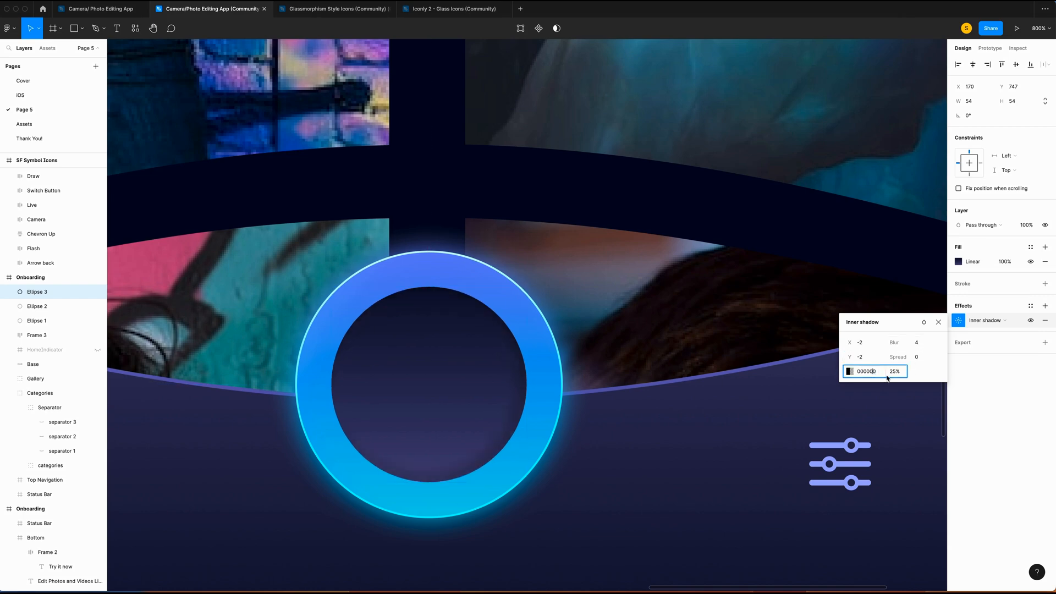
pyautogui.write('5453')
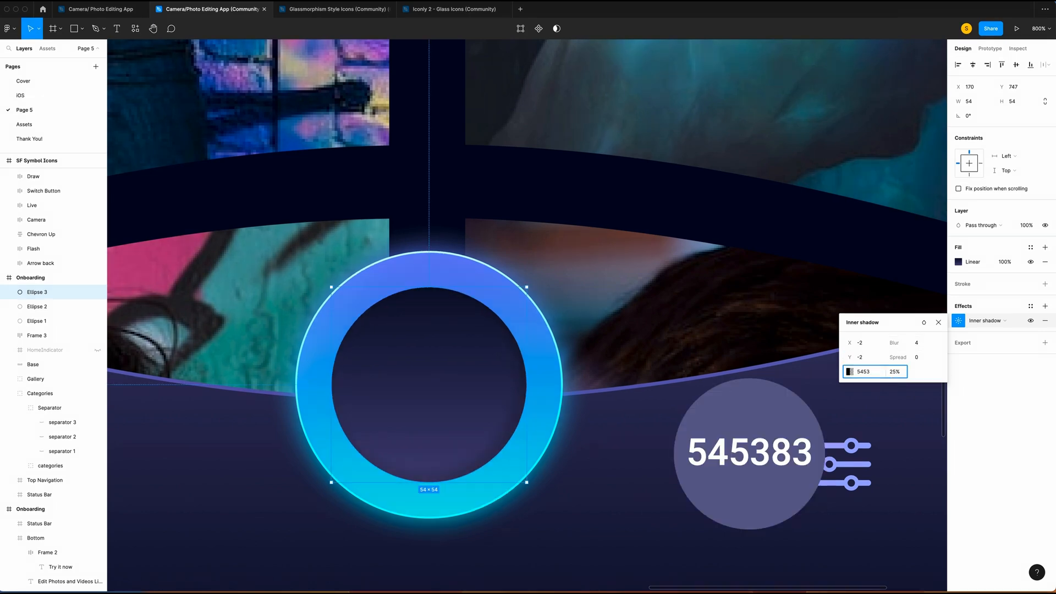
pyautogui.write('83')
pyautogui.click(901, 372)
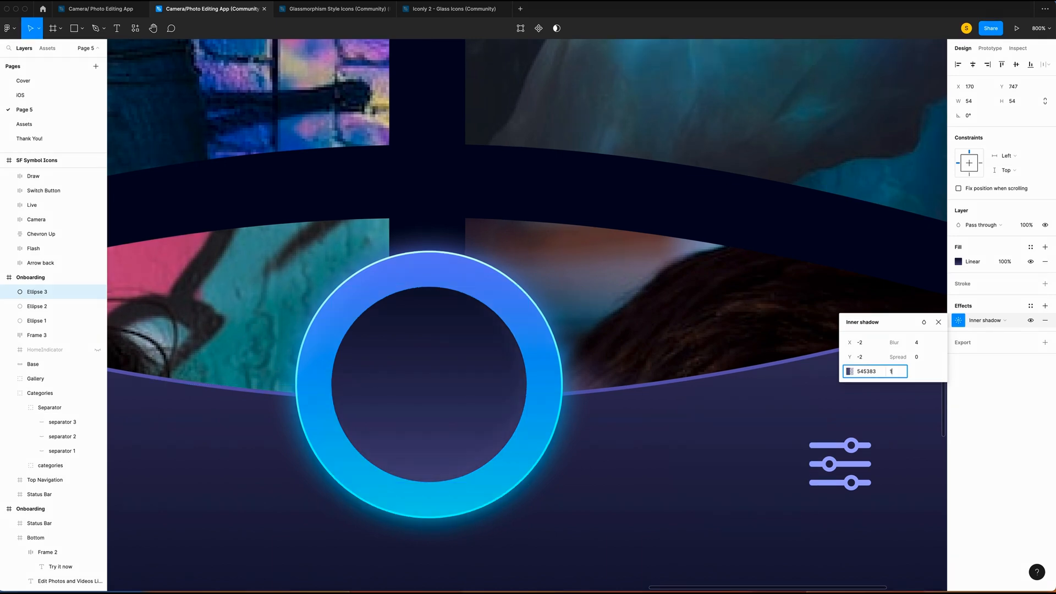
# Step: Add a second inner shadow to the inner circle with an X offset of 4
pyautogui.click(1045, 306)
pyautogui.click(981, 321)
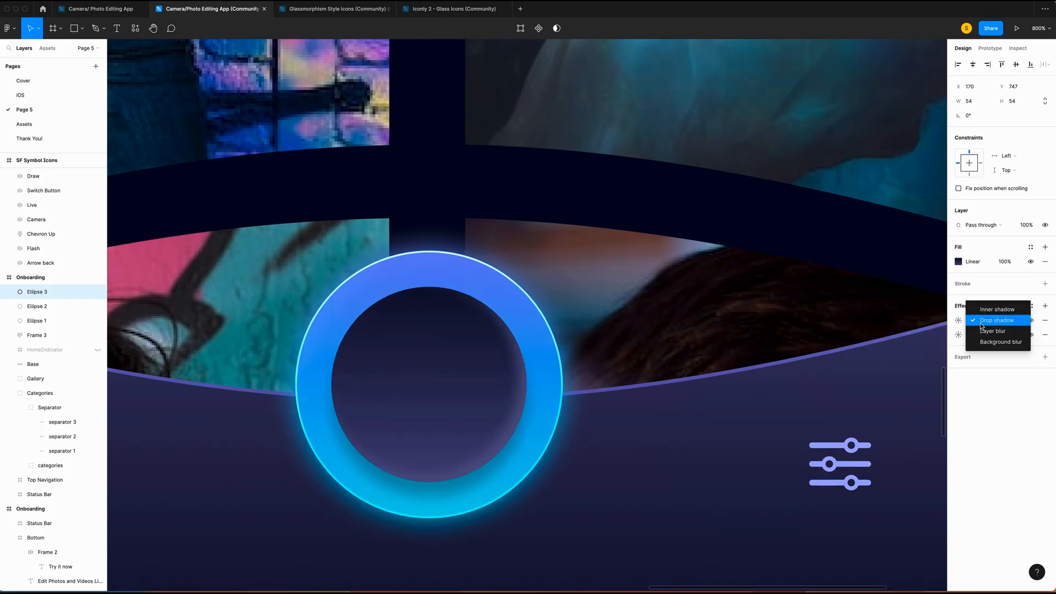
pyautogui.click(981, 309)
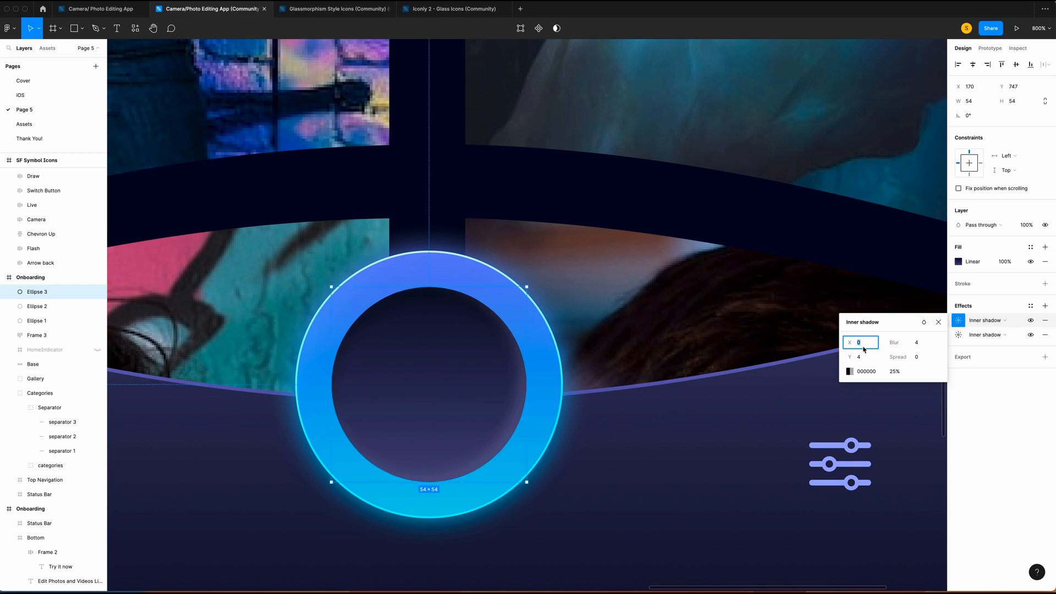
pyautogui.write('04')
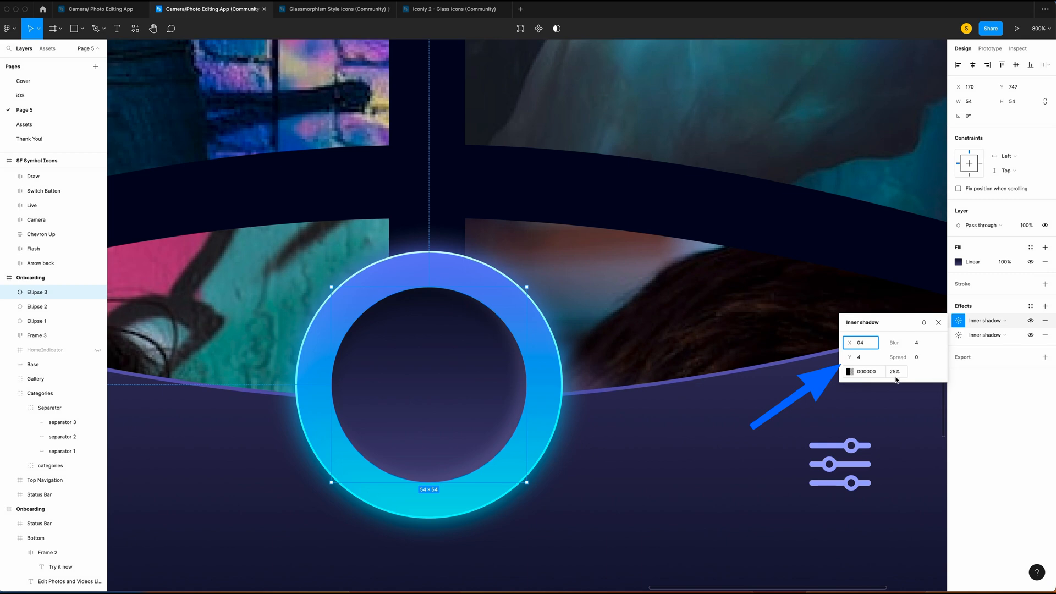
pyautogui.press('Escape')
# Step: Centre the camera icon in the round button and turn on a drop shadow for its glyph
pyautogui.hscroll(-3, 572, 457)
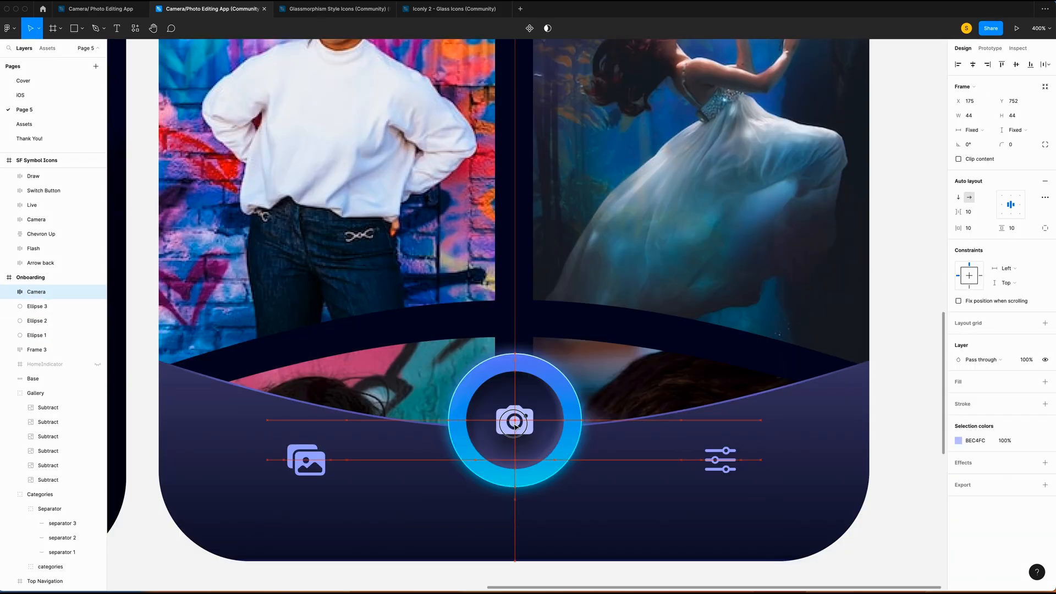
pyautogui.moveTo(515, 427); pyautogui.dragTo(515, 428)
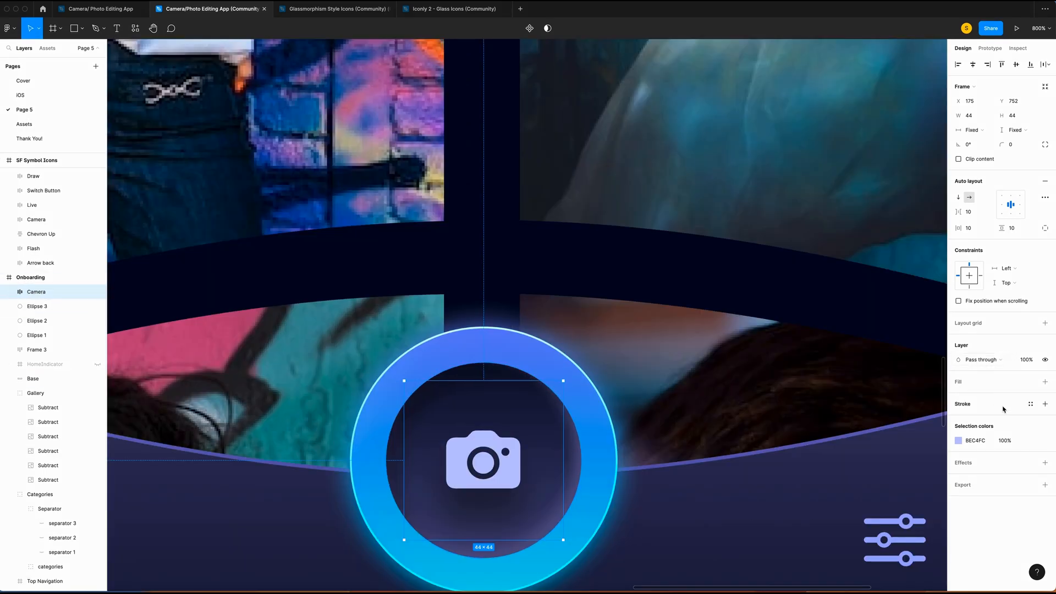
pyautogui.click(9, 292)
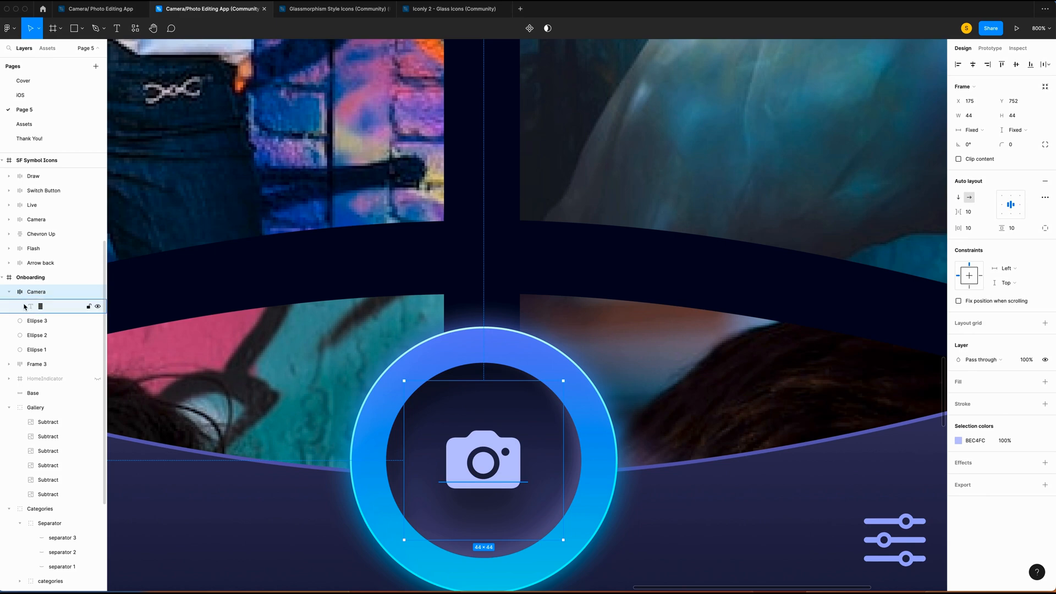
pyautogui.click(25, 306)
pyautogui.click(1031, 360)
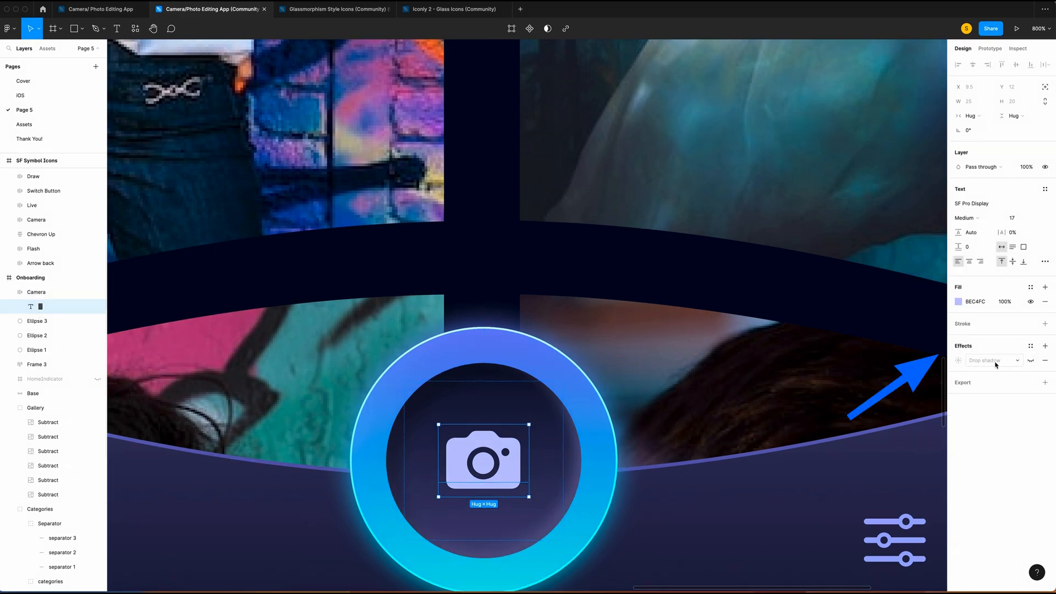
pyautogui.click(1031, 360)
pyautogui.click(959, 360)
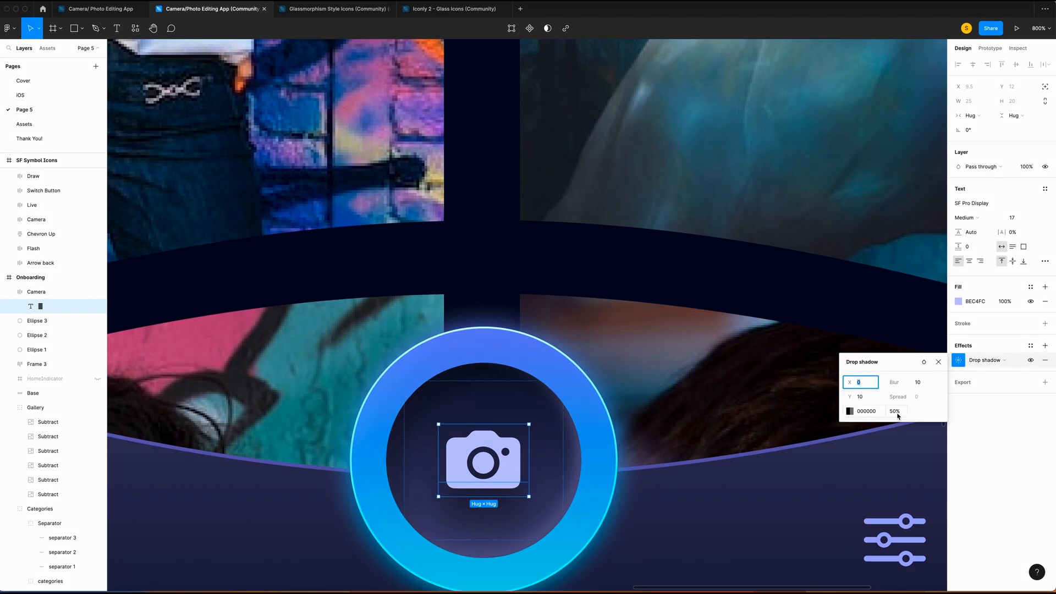
pyautogui.click(761, 564)
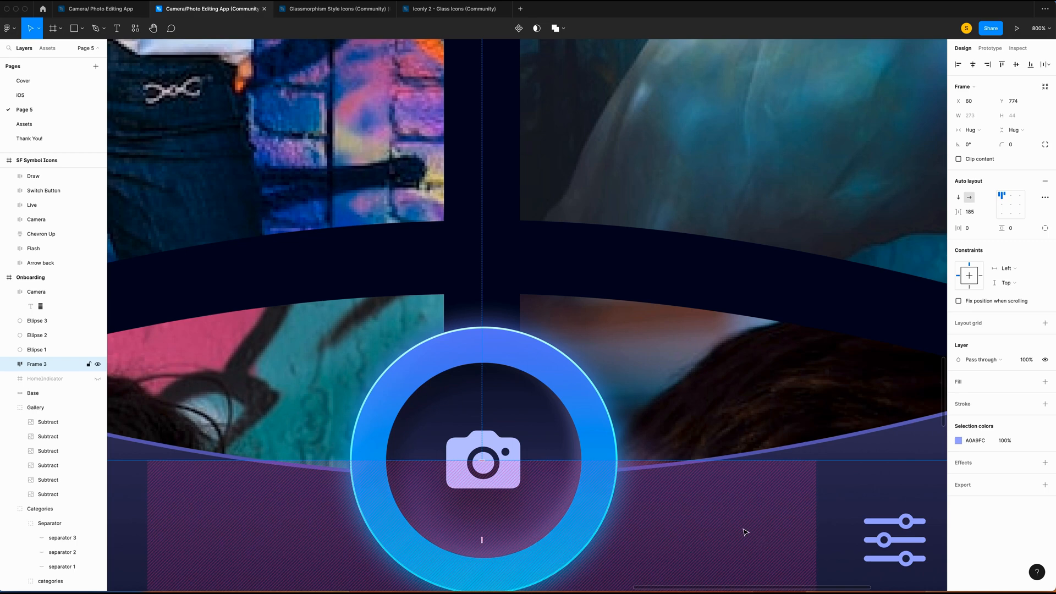
# Step: Move the Gallery photo group up to about Y 218, so it tucks under the categories curve
pyautogui.click(733, 406)
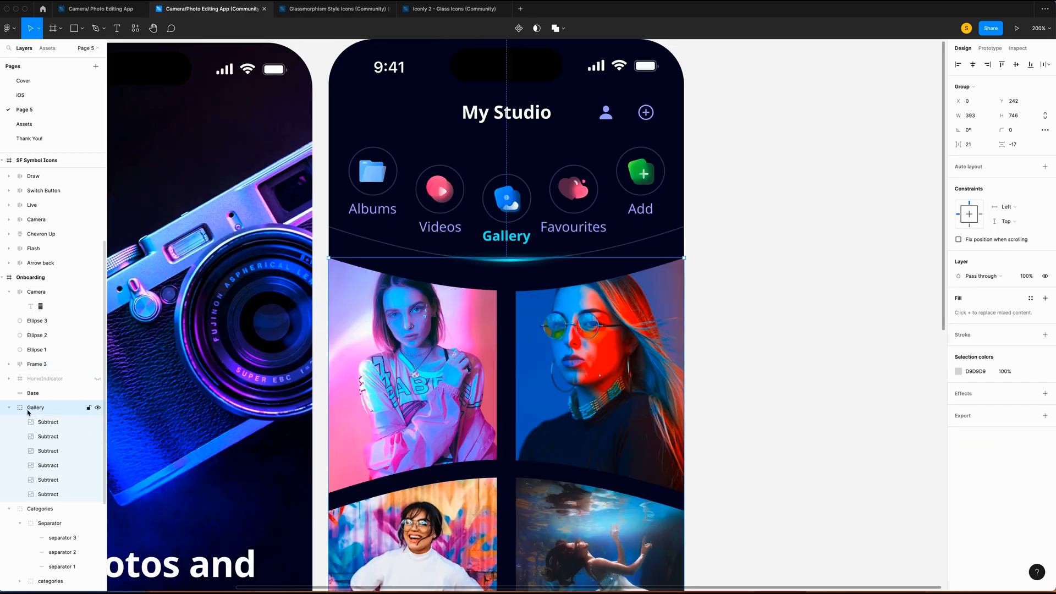
pyautogui.click(8, 408)
pyautogui.moveTo(468, 286); pyautogui.dragTo(467, 251)
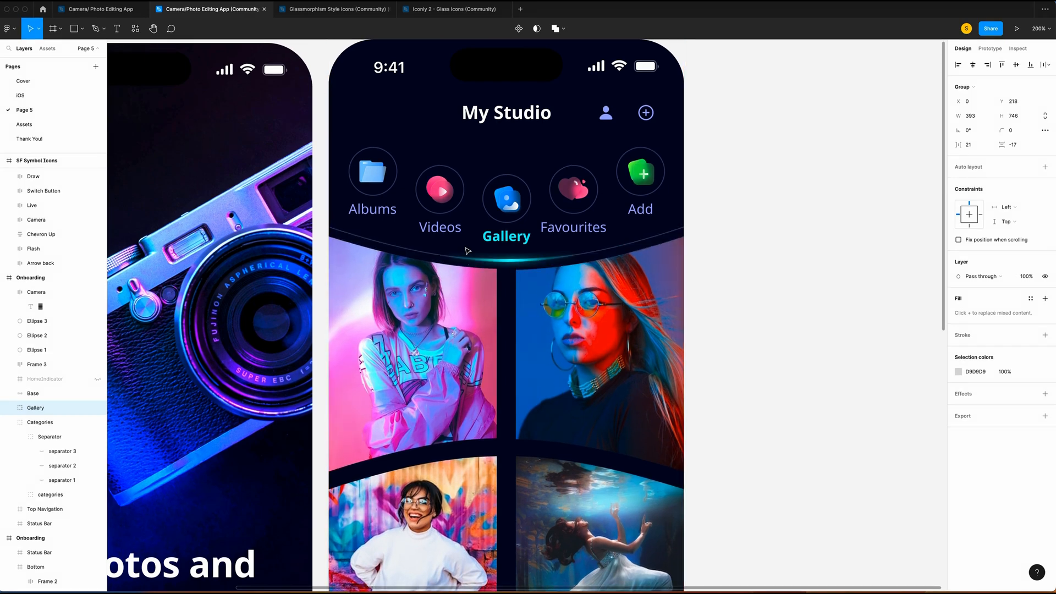
pyautogui.moveTo(467, 251); pyautogui.dragTo(468, 250)
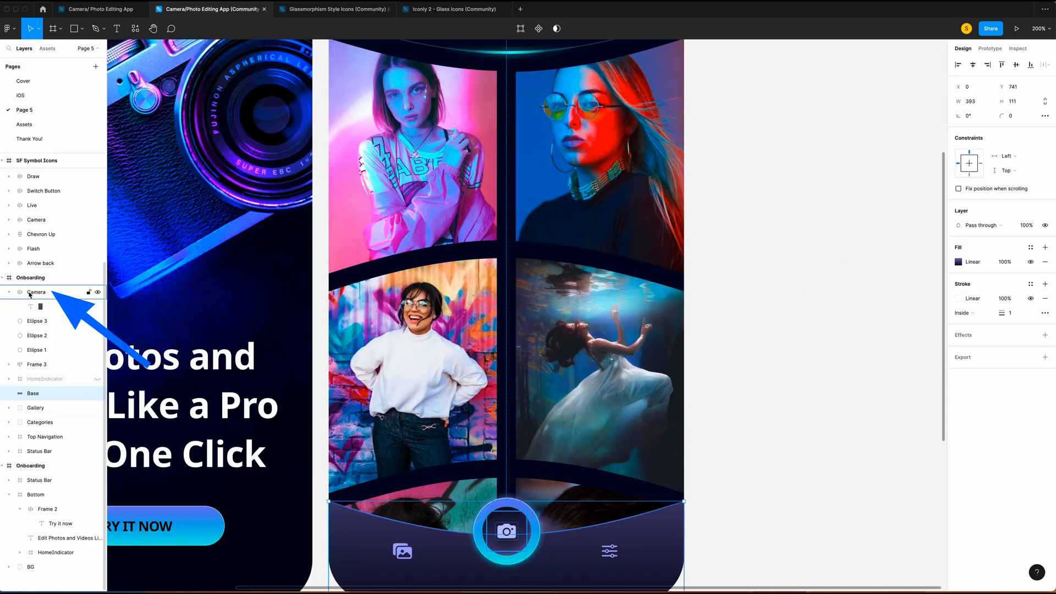
# Step: Group the camera icon with Ellipses 1, 2 and 3 and name the group Camera button
pyautogui.click(30, 294)
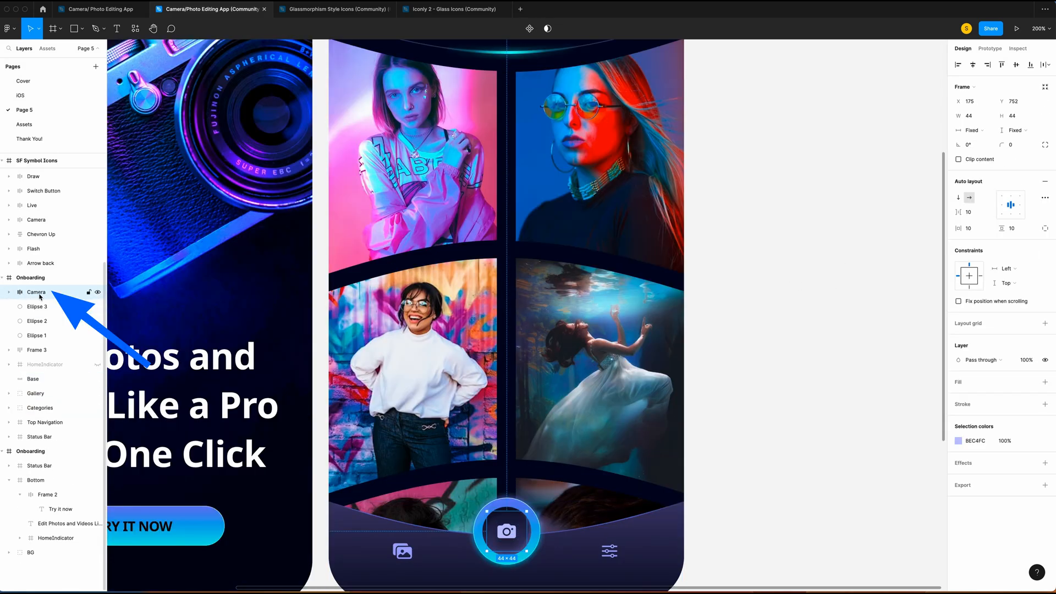
pyautogui.keyDown('shift'); pyautogui.click(36, 306); pyautogui.keyUp('shift')
pyautogui.keyDown('shift'); pyautogui.click(37, 320); pyautogui.keyUp('shift')
pyautogui.keyDown('shift'); pyautogui.click(38, 334); pyautogui.keyUp('shift')
pyautogui.press('super+g')
pyautogui.doubleClick(41, 292)
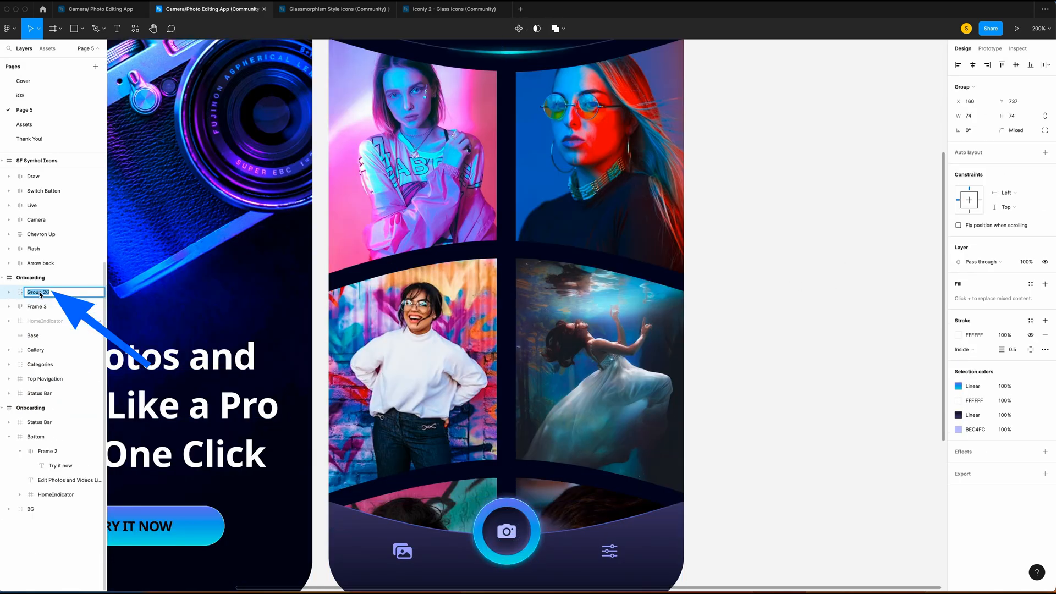
pyautogui.write('Camera botton')
# Step: Rename Frame 3, which holds the two side icons of the bottom bar, as Tab
pyautogui.click(36, 306)
pyautogui.doubleClick(34, 306)
pyautogui.write('Ta')
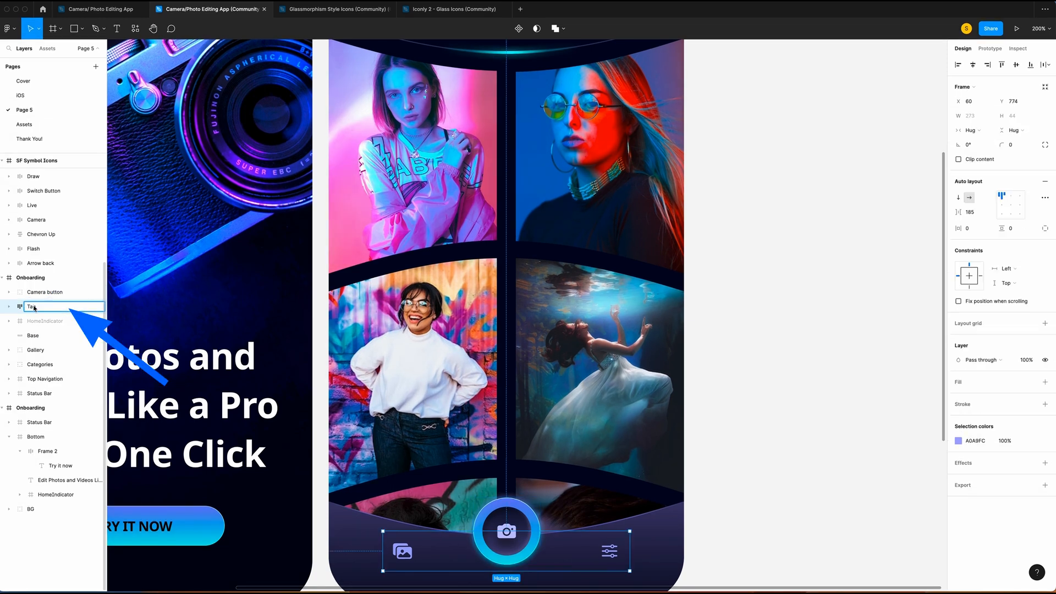
pyautogui.write('b')
pyautogui.click(49, 320)
# Step: Wrap the Camera button, Tab, HomeIndicator and Base layers in a frame named Tab Bar
pyautogui.click(44, 292)
pyautogui.keyDown('shift'); pyautogui.click(34, 307); pyautogui.keyUp('shift')
pyautogui.keyDown('shift'); pyautogui.click(44, 321); pyautogui.keyUp('shift')
pyautogui.keyDown('shift'); pyautogui.click(48, 335); pyautogui.keyUp('shift')
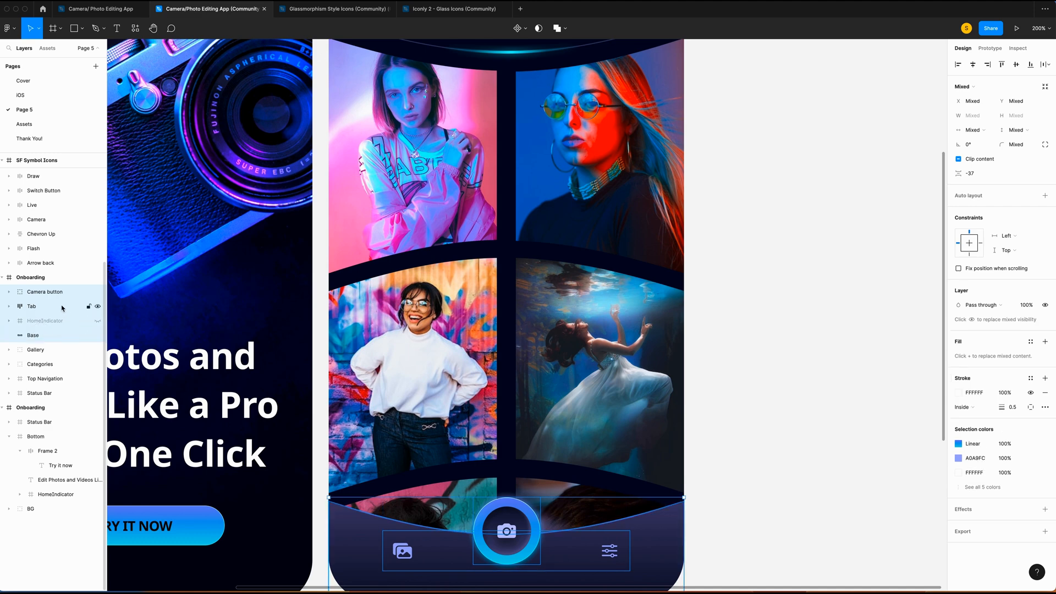
pyautogui.rightClick(47, 295)
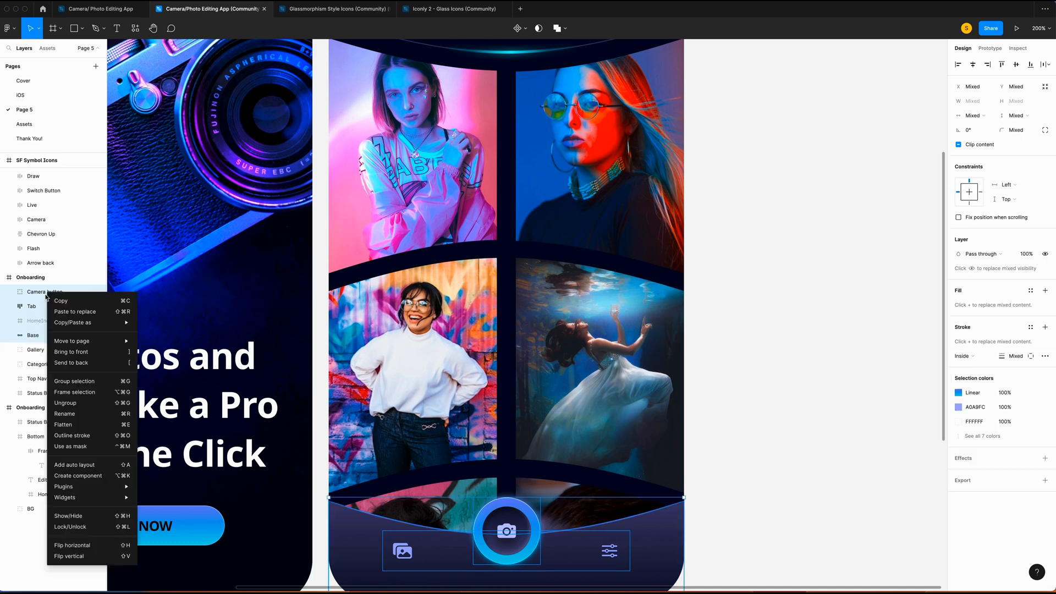
pyautogui.click(78, 392)
pyautogui.doubleClick(34, 292)
pyautogui.write('Tab Bar')
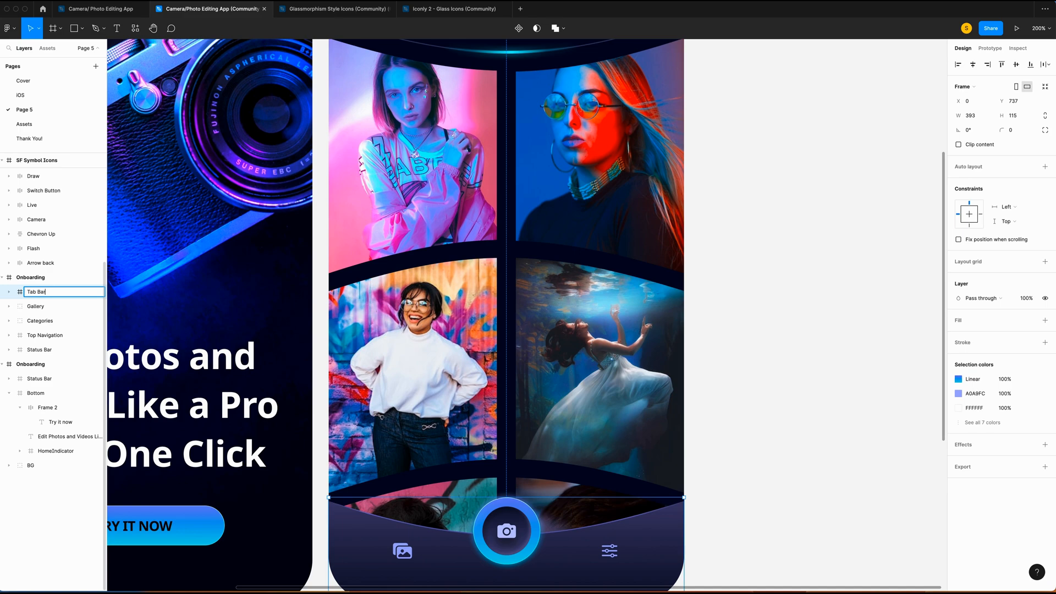
pyautogui.press('Return')
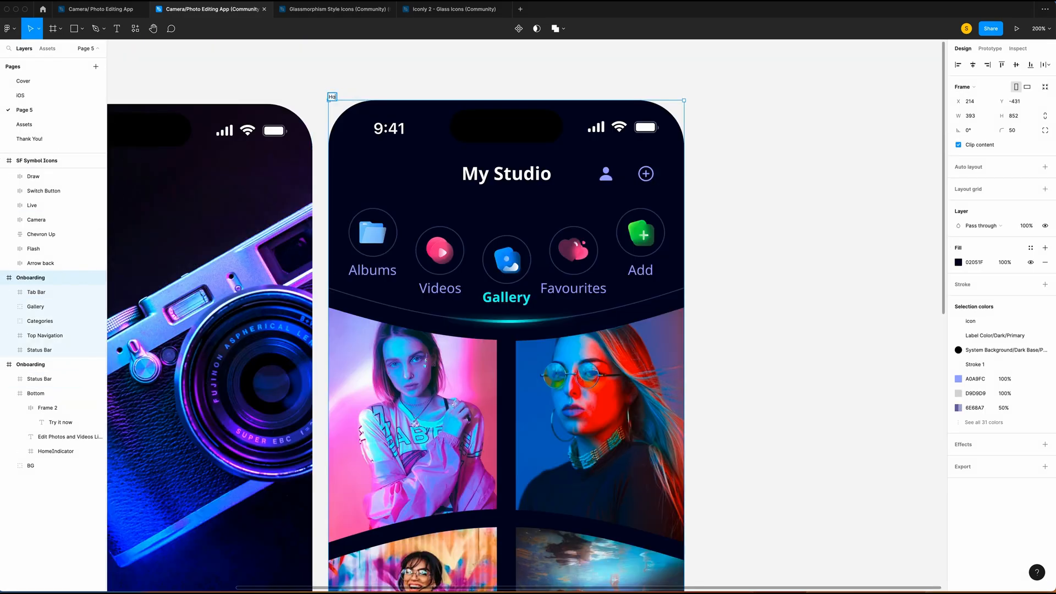
# Step: Rename the gallery screen's frame as Homepage and look over the design from its header to the tab bar
pyautogui.hscroll(1, 768, 194)
pyautogui.scroll(-1, 769, 194)
pyautogui.press('super+equal')
pyautogui.hscroll(-2, 768, 194)
pyautogui.scroll(4, 768, 194)
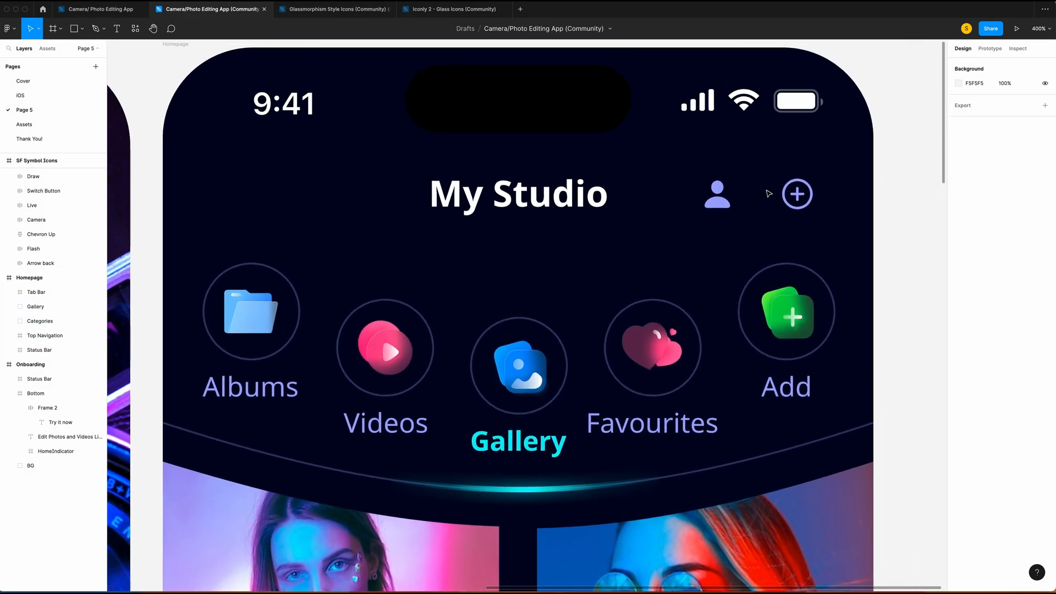
pyautogui.scroll(-5, 768, 194)
pyautogui.scroll(-10, 768, 194)
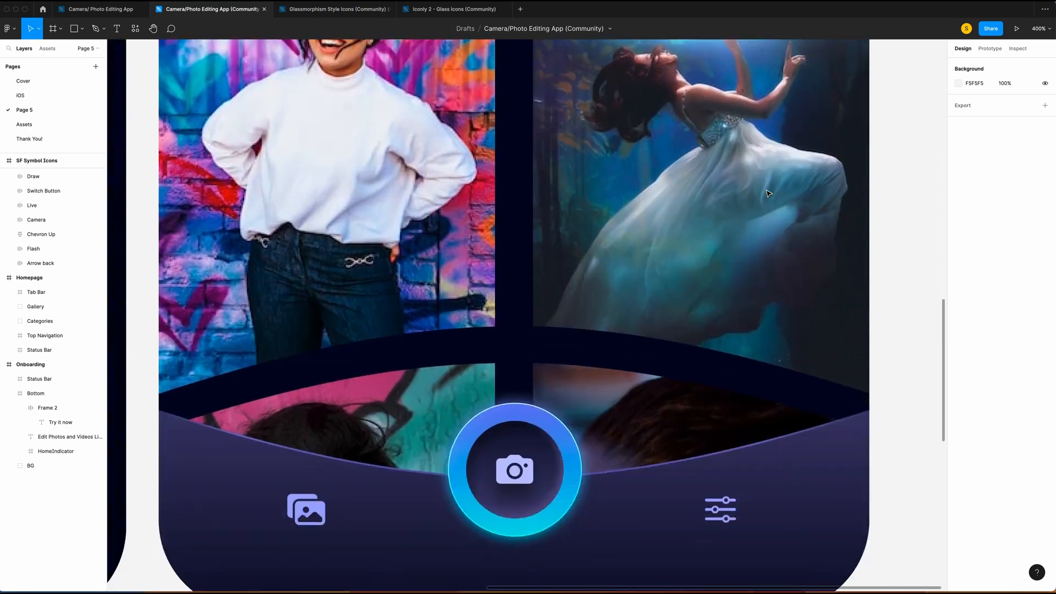
pyautogui.scroll(2, 769, 194)
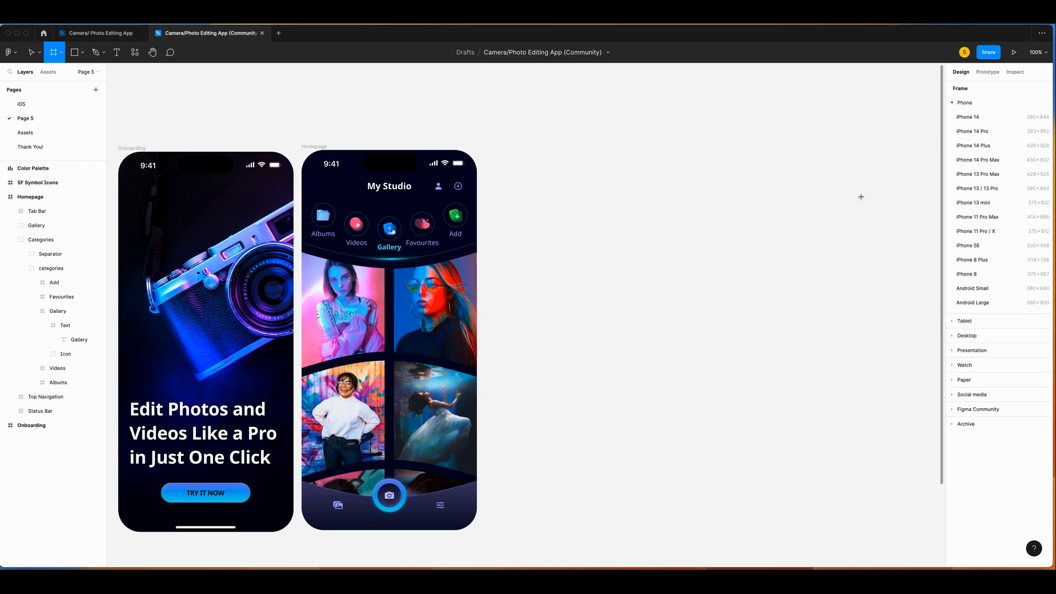
# Step: Add an iPhone 14 Pro frame beside the Homepage with fill 02051F and a corner radius of 50
pyautogui.click(979, 133)
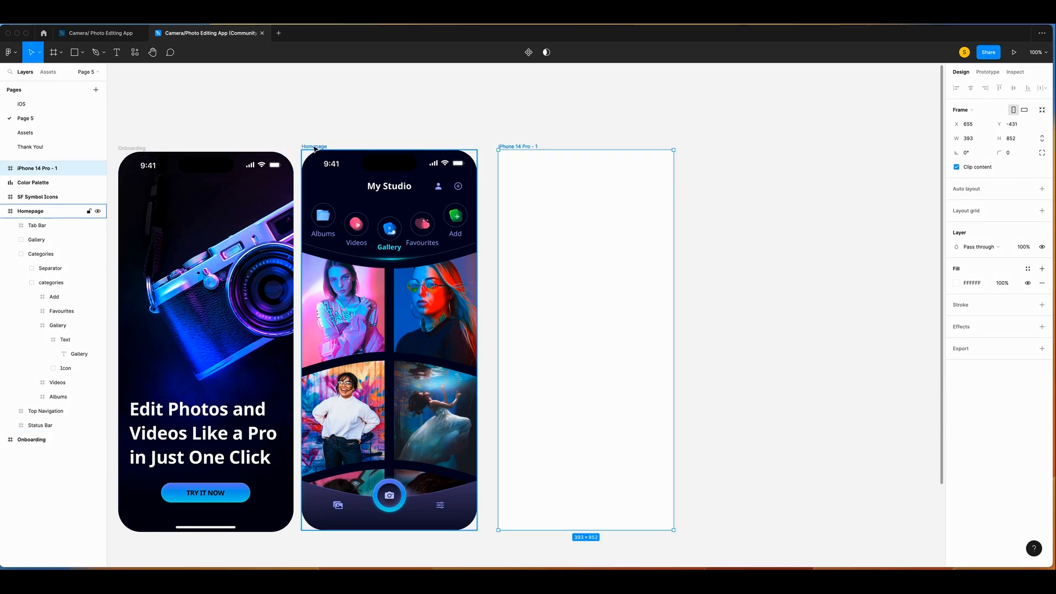
pyautogui.click(973, 282)
pyautogui.write('02051F')
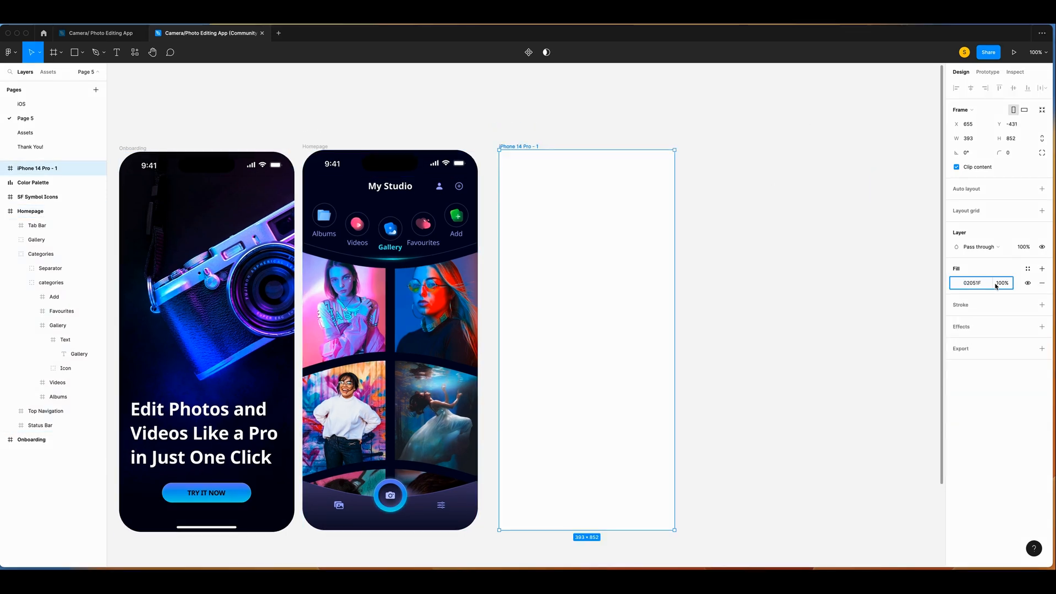
pyautogui.press('Return')
pyautogui.click(1014, 154)
pyautogui.write('50')
pyautogui.press('Return')
# Step: Copy the Homepage's status bar into the top of the new iPhone 14 Pro frame
pyautogui.click(346, 166)
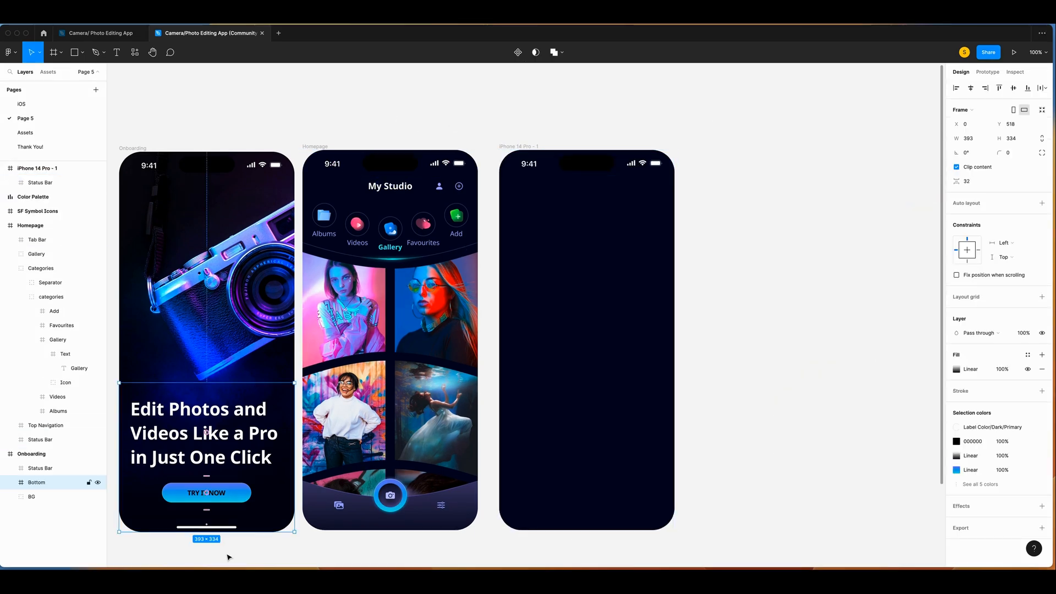
# Step: Copy the Onboarding screen's HomeIndicator into the bottom of the new iPhone 14 Pro frame and center it horizontally
pyautogui.doubleClick(194, 524)
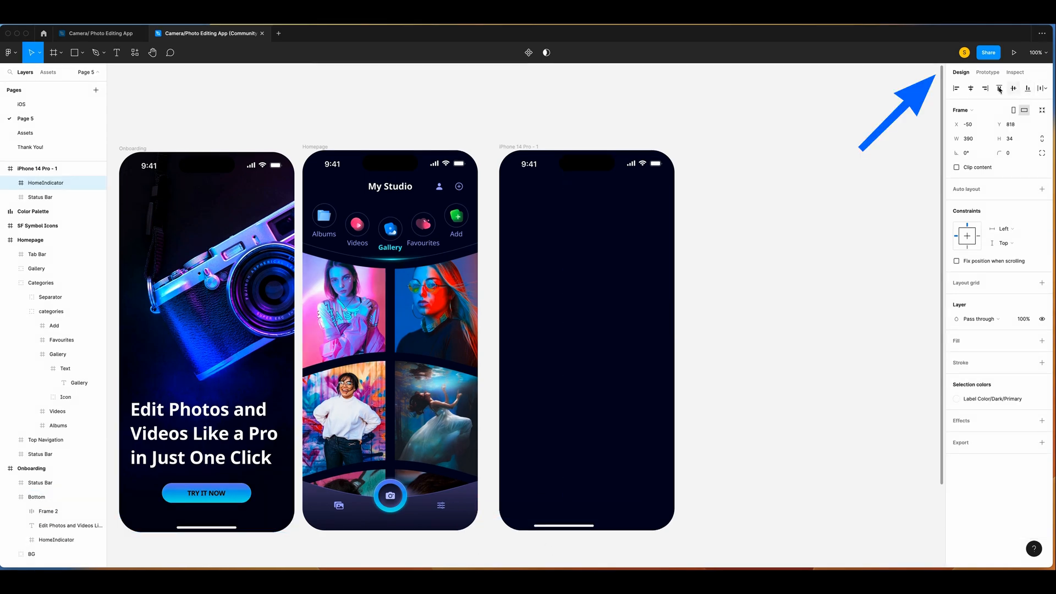
pyautogui.click(972, 90)
pyautogui.click(808, 422)
pyautogui.hscroll(2, 810, 184)
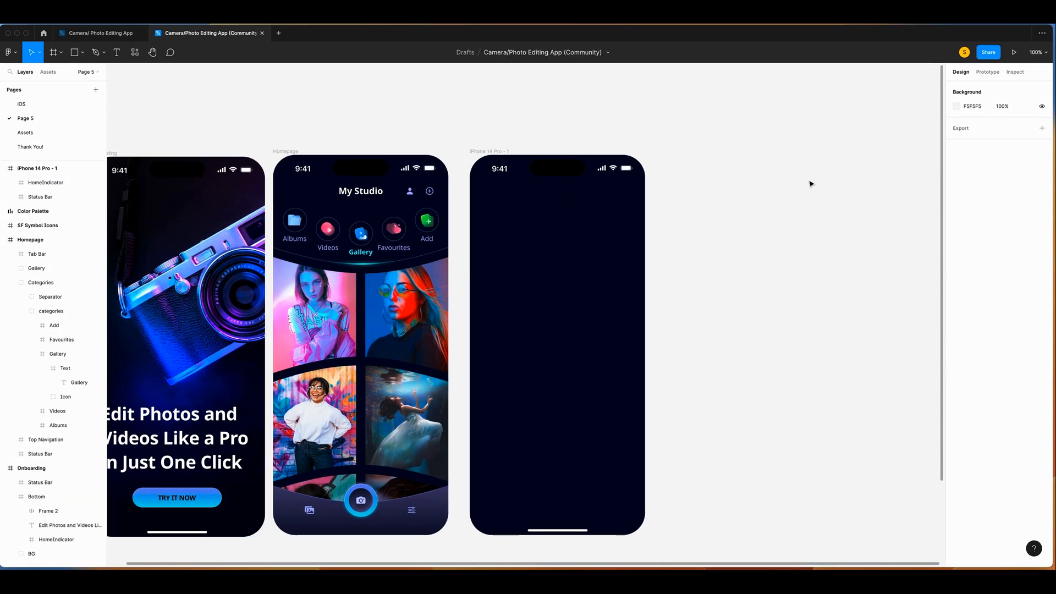
# Step: Hide the Homepage and Onboarding frames so only the new iPhone 14 Pro screen is shown
pyautogui.hscroll(1, 512, 155)
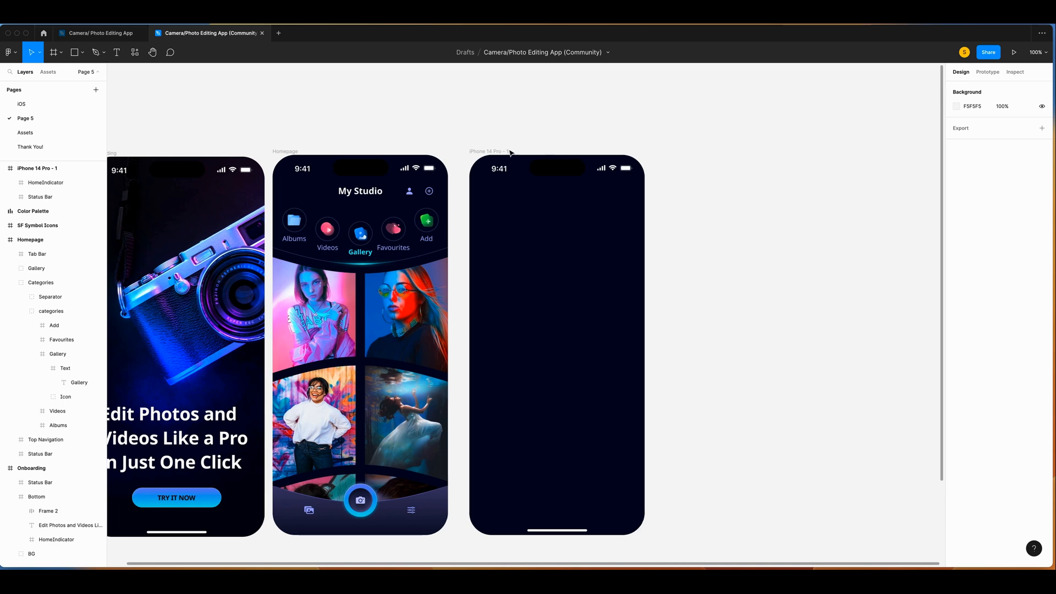
pyautogui.hscroll(1, 403, 149)
pyautogui.click(282, 151)
pyautogui.click(98, 240)
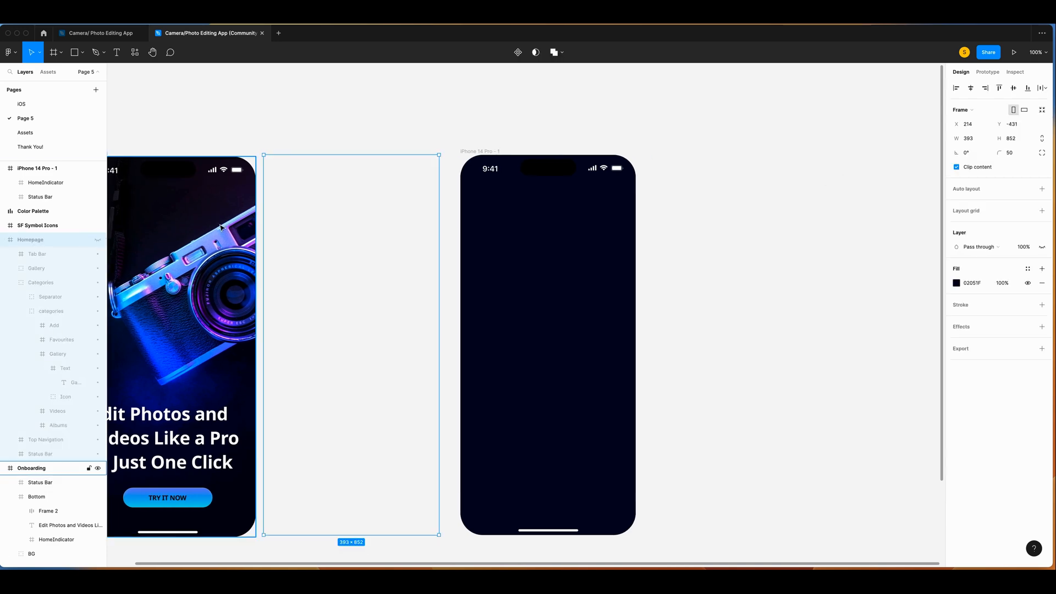
pyautogui.hscroll(-3, 175, 154)
pyautogui.click(176, 153)
pyautogui.click(98, 468)
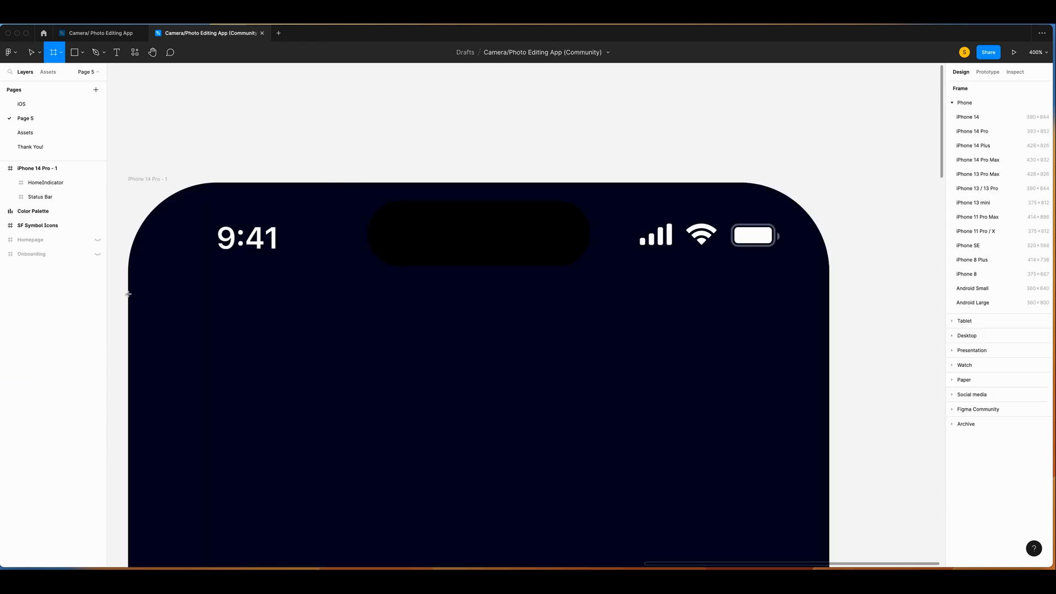
# Step: Add a 393 by 44 frame just below the status bar and name it Top Navigation
pyautogui.moveTo(128, 294)
pyautogui.mouseDown()
pyautogui.moveTo(612, 380)
pyautogui.moveTo(811, 436)
pyautogui.moveTo(831, 415)
pyautogui.mouseUp()
pyautogui.click(1026, 144)
pyautogui.write('44')
pyautogui.press('Return')
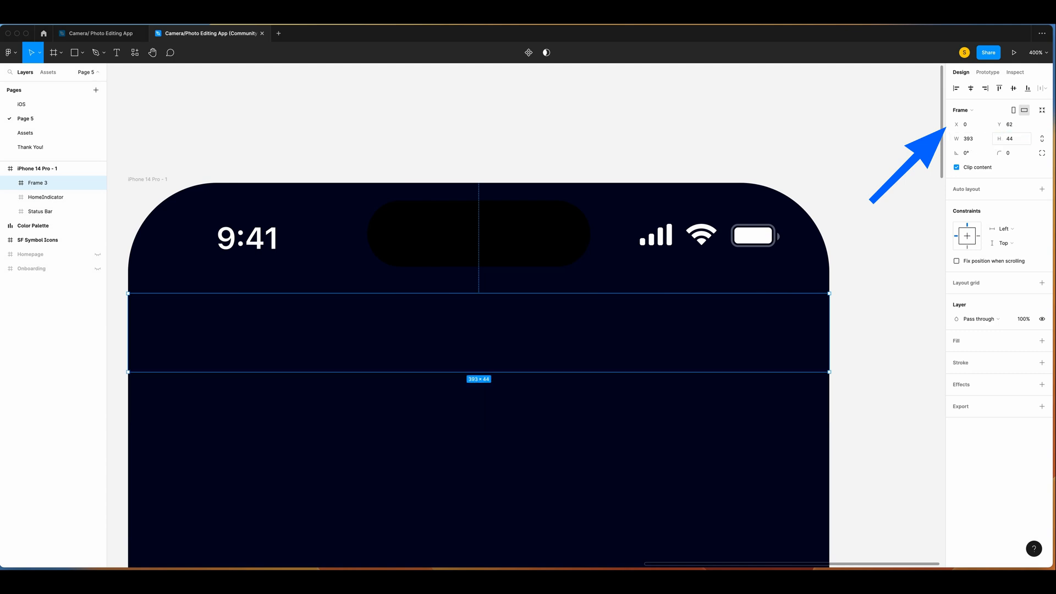
pyautogui.doubleClick(31, 184)
pyautogui.write('Top Nav')
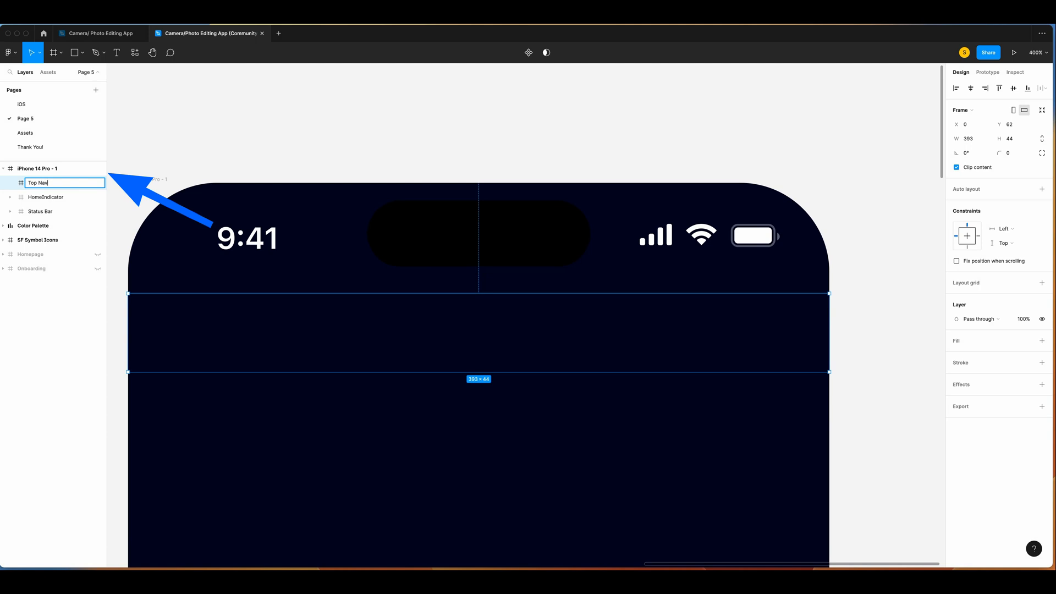
pyautogui.write('igation')
pyautogui.press('Return')
# Step: Rename the Chevron Up icon as Chevron down and copy the Flash, Chevron down and Live icons into Top Navigation
pyautogui.hotkey('shift', '0')
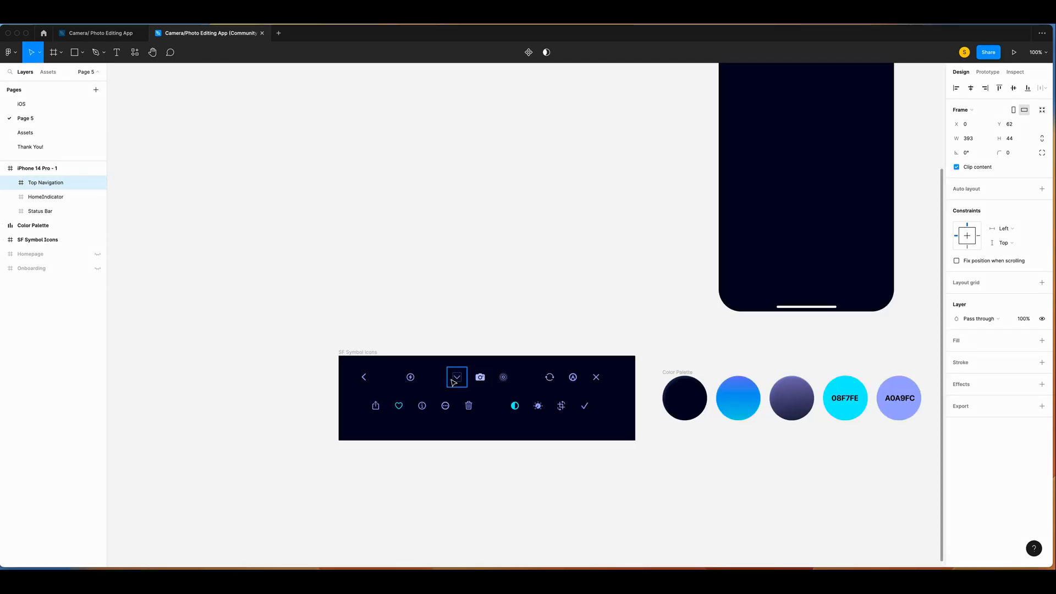
pyautogui.click(451, 379)
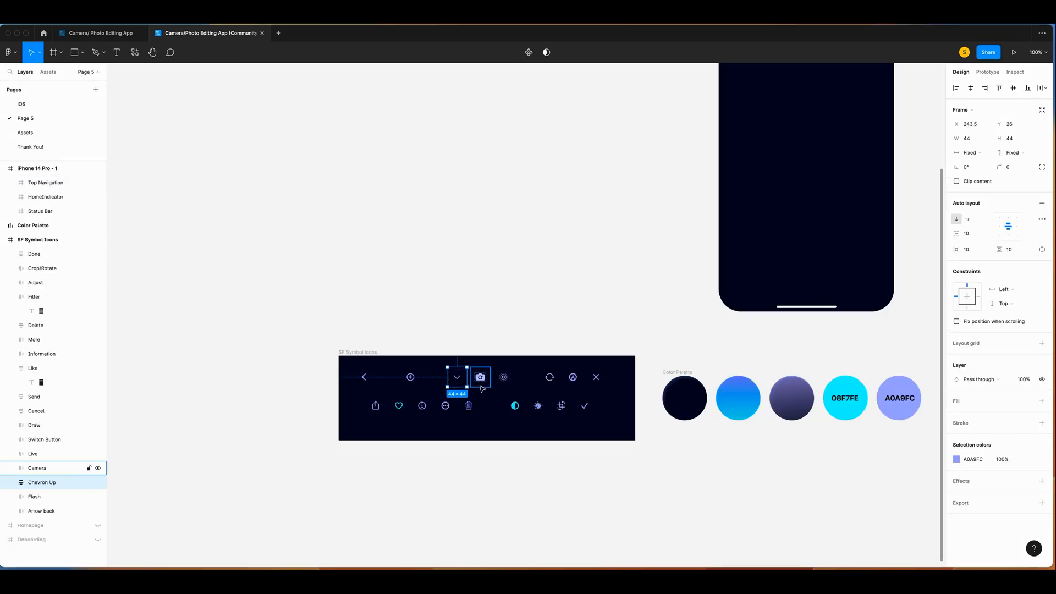
pyautogui.doubleClick(45, 482)
pyautogui.write('down')
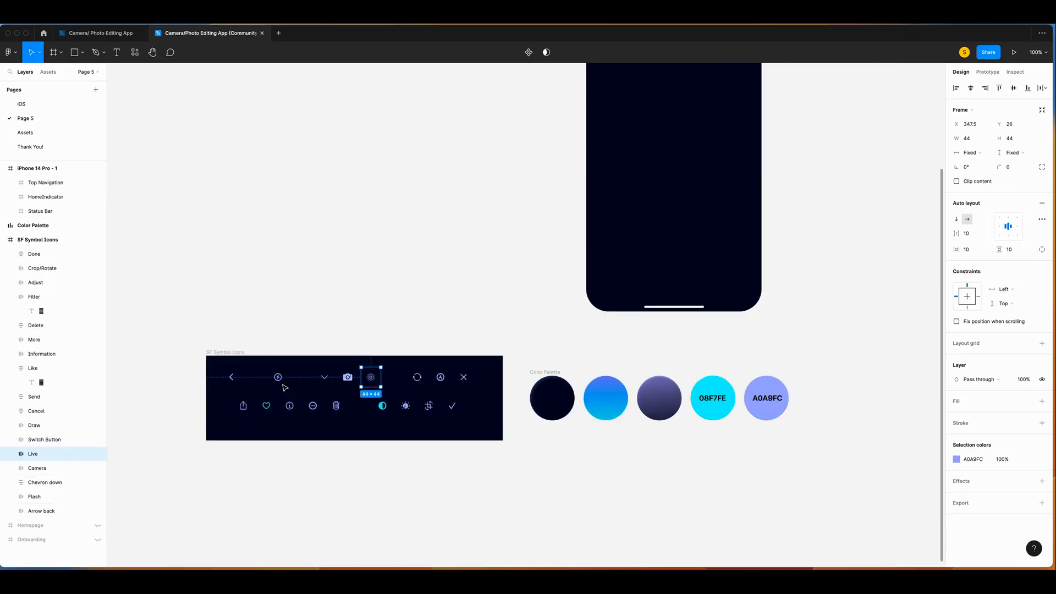
pyautogui.click(285, 387)
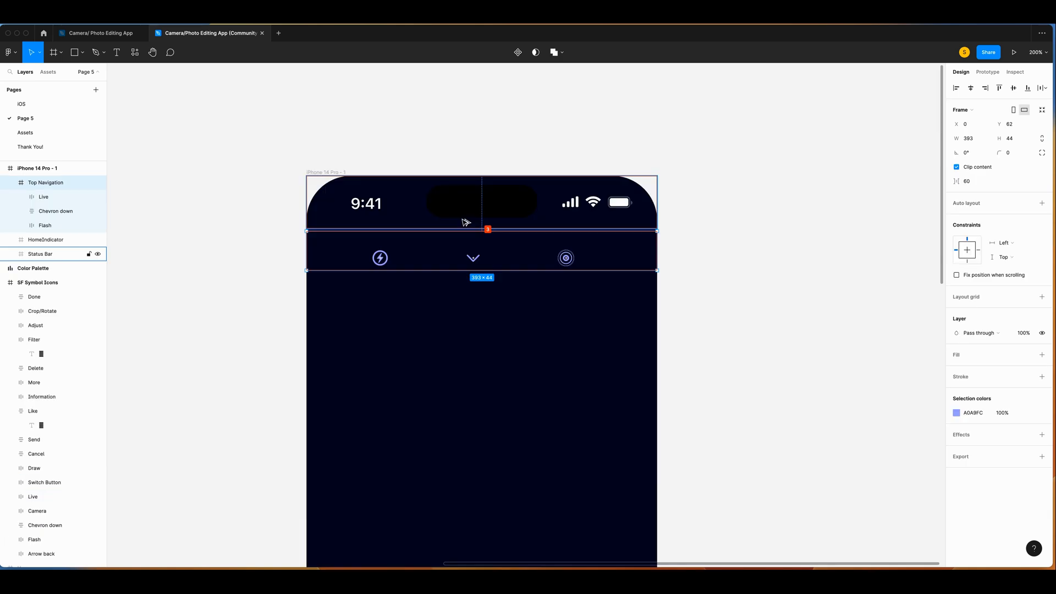
# Step: Nudge the Top Navigation frame up until it meets the status bar's lower edge
pyautogui.press('Up')
pyautogui.press('Up')
pyautogui.press('Up')
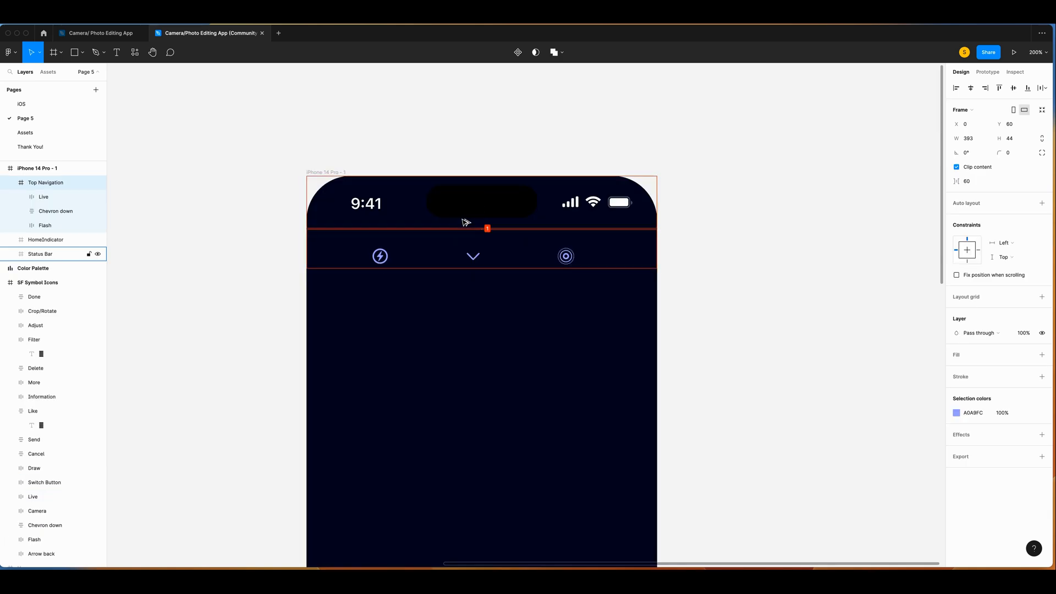
# Step: Center the Live icon vertically in Top Navigation and shift it right to 20 px from the frame's edge
pyautogui.click(48, 198)
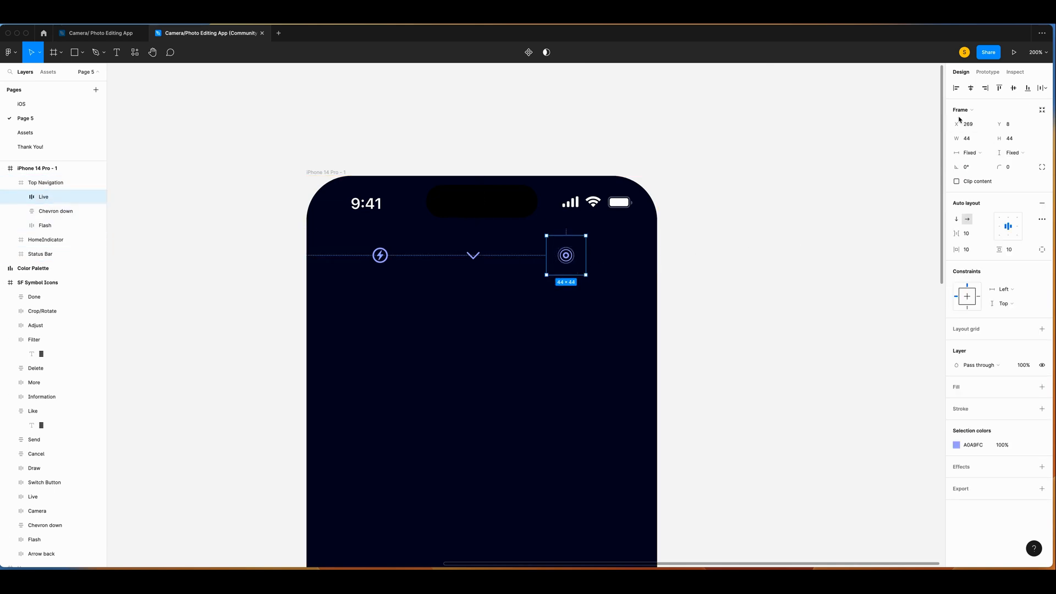
pyautogui.click(1015, 90)
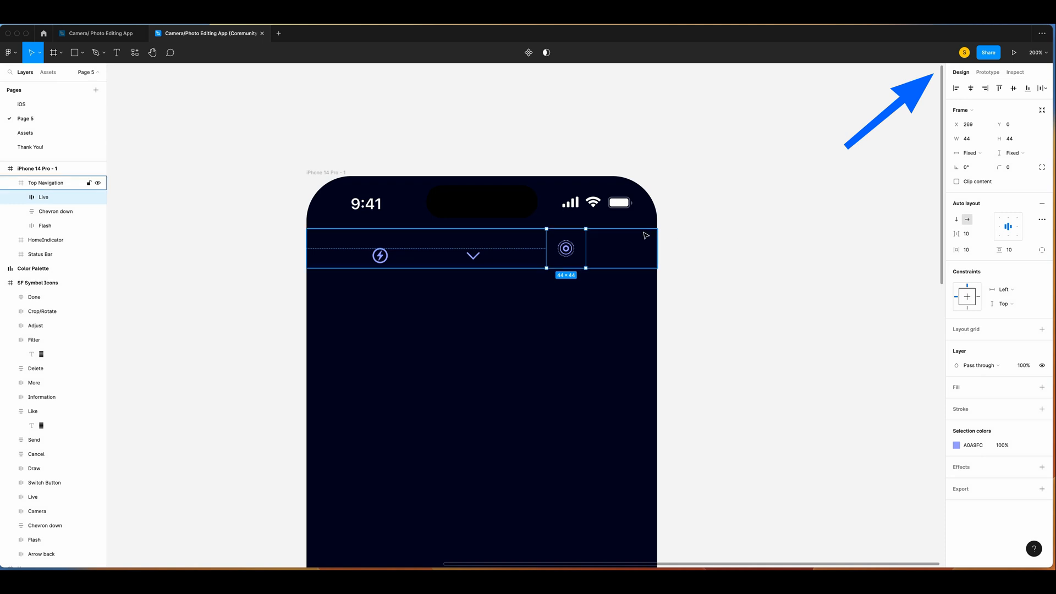
pyautogui.hotkey('shift', 'Right')
pyautogui.hotkey('shift', 'Right')
pyautogui.hotkey('shift', 'Right')
pyautogui.hotkey('shift', 'Right')
pyautogui.hotkey('shift', 'Right')
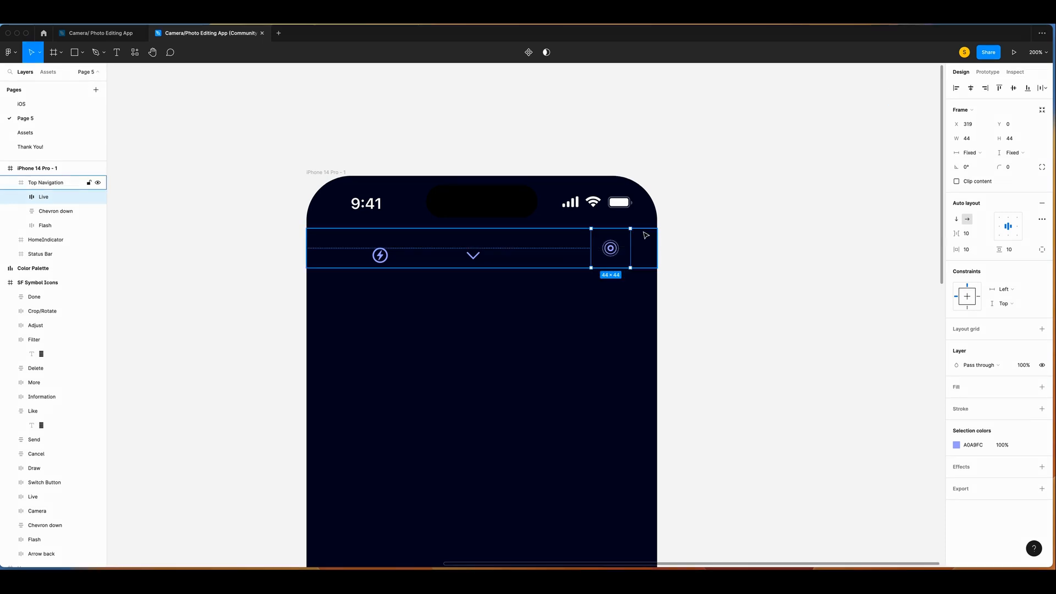
pyautogui.hotkey('shift', 'Right')
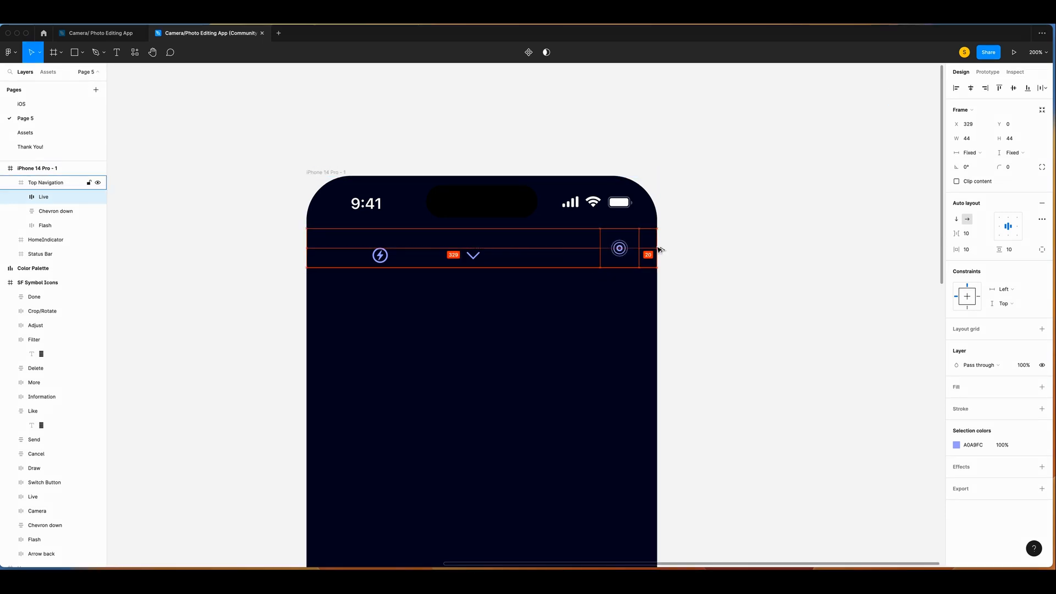
# Step: Center the Flash icon vertically in Top Navigation and shift it left to an X position of 20
pyautogui.click(380, 255)
pyautogui.click(1014, 88)
pyautogui.hotkey('shift', 'Left')
pyautogui.hotkey('shift', 'Left')
pyautogui.hotkey('shift', 'Left')
pyautogui.hotkey('shift', 'Left')
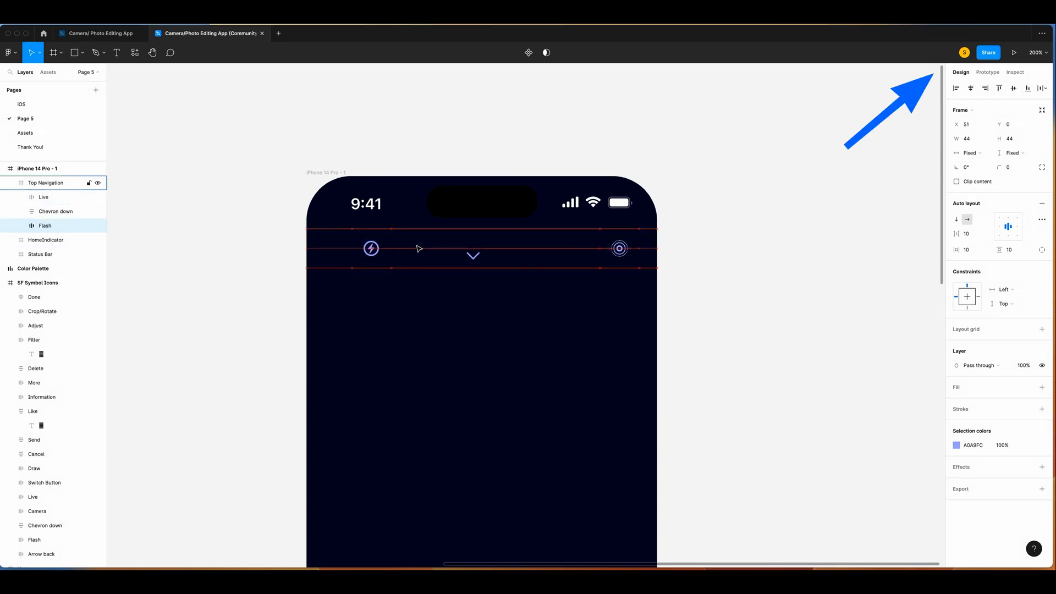
pyautogui.press('Left')
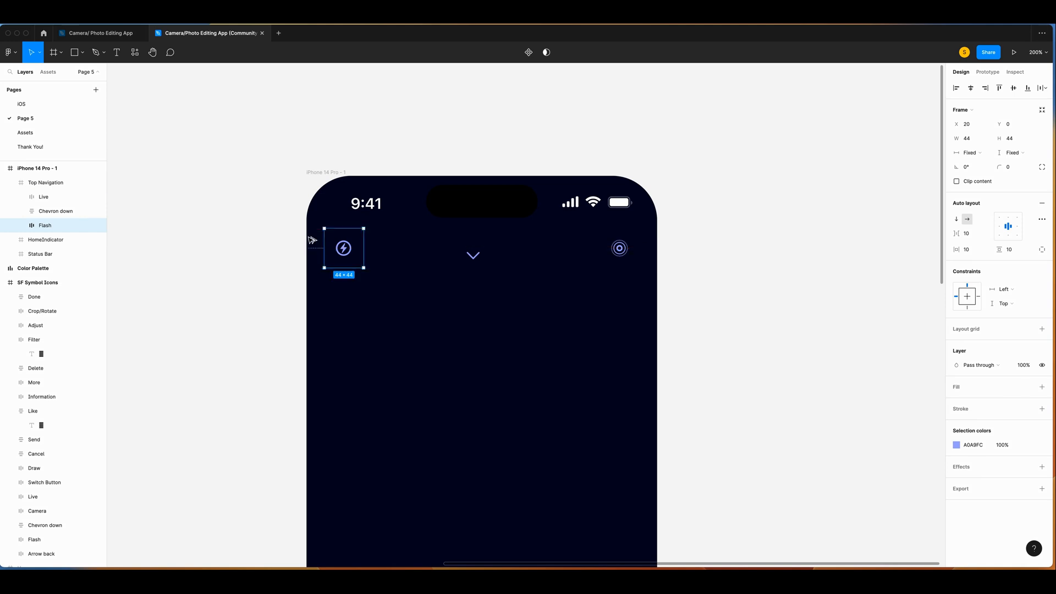
# Step: Center the Chevron down icon horizontally and vertically in Top Navigation
pyautogui.click(473, 255)
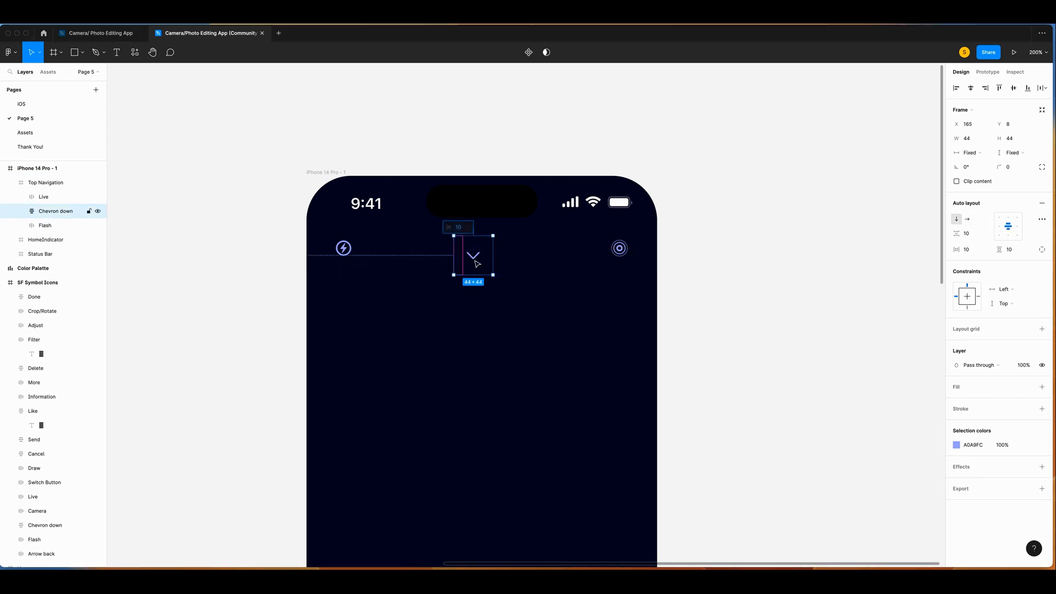
pyautogui.click(971, 88)
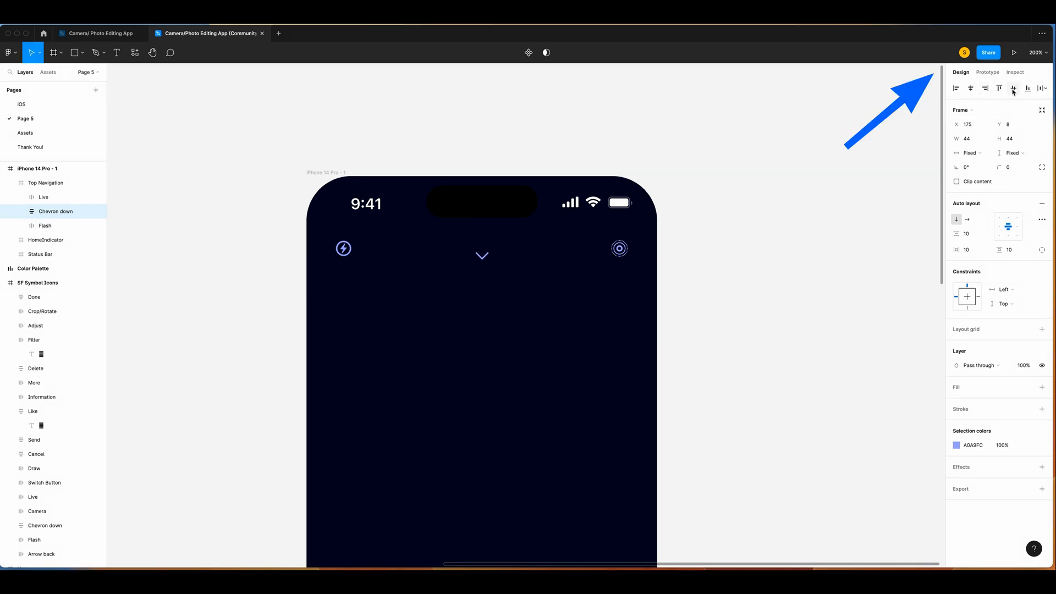
pyautogui.click(1014, 88)
pyautogui.click(594, 252)
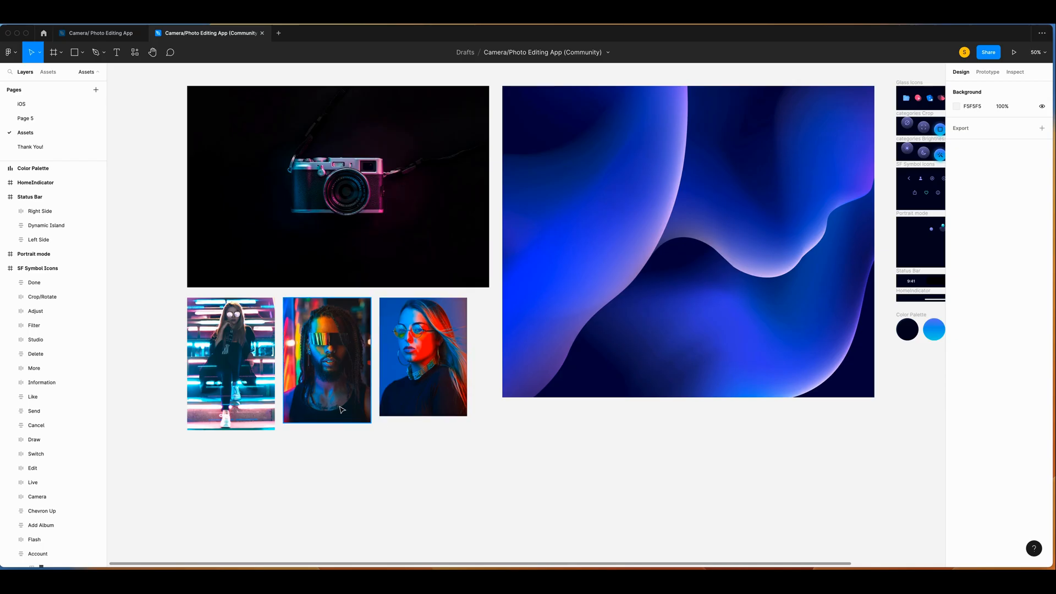
# Step: Copy the portrait of the man with reflective glasses from the Assets page to Page 5
pyautogui.click(320, 356)
pyautogui.hotkey('ctrl', 'c')
pyautogui.click(25, 118)
pyautogui.hotkey('ctrl', 'v')
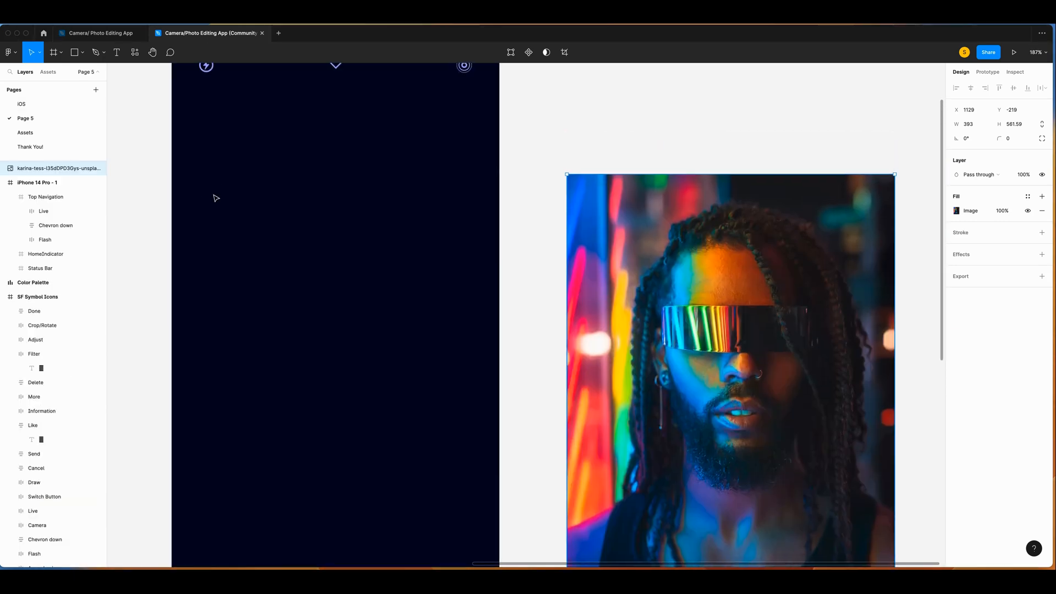
# Step: Draw a 393 by 531 rectangle below Top Navigation and place the portrait photo over it, aligned to its top edge
pyautogui.scroll(2, 216, 198)
pyautogui.moveTo(174, 146); pyautogui.dragTo(501, 455)
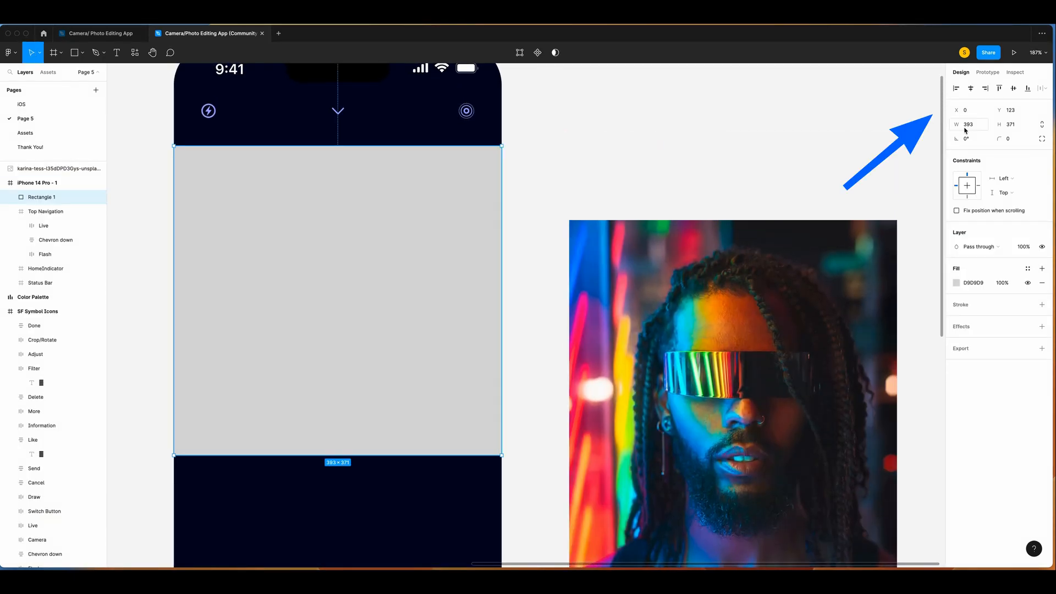
pyautogui.click(1021, 129)
pyautogui.write('5')
pyautogui.press('Return')
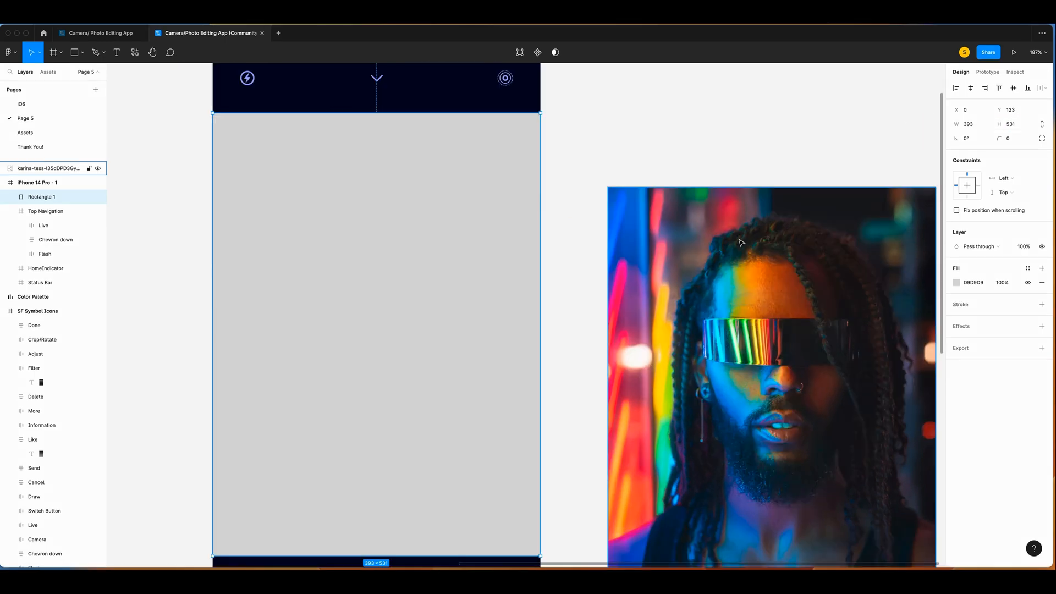
pyautogui.moveTo(712, 234); pyautogui.dragTo(316, 161)
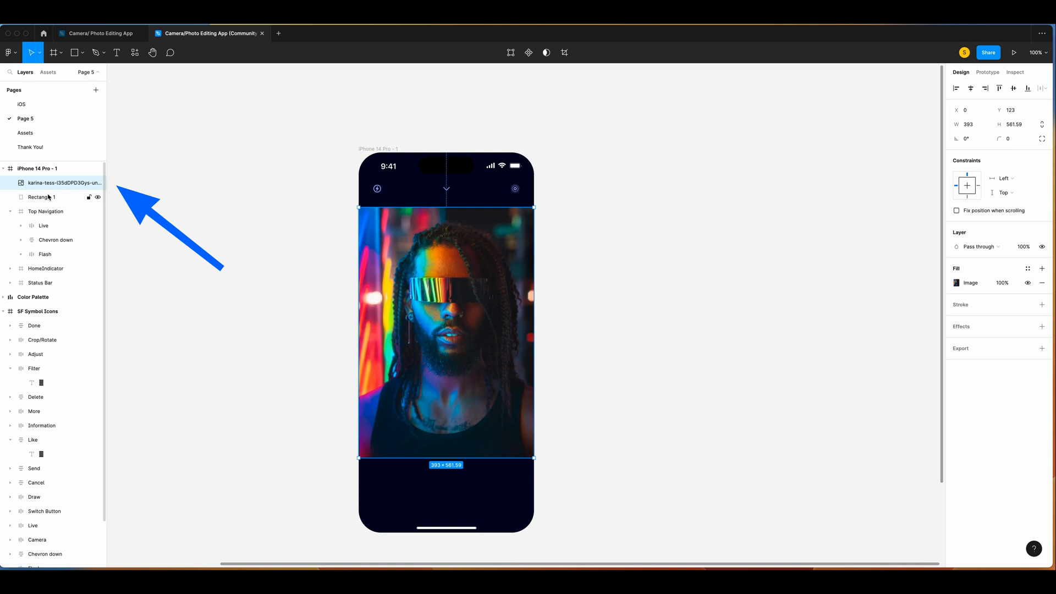
# Step: Group the portrait with the rectangle under the name Photo and use the rectangle as the photo's mask
pyautogui.keyDown('shift'); pyautogui.click(49, 197); pyautogui.keyUp('shift')
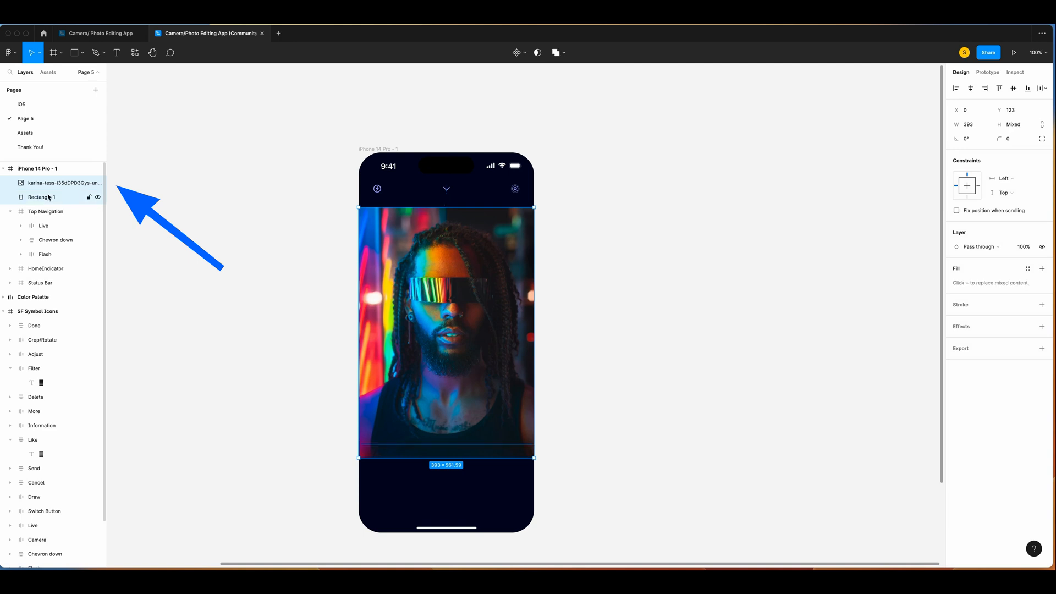
pyautogui.press('super+g')
pyautogui.doubleClick(47, 186)
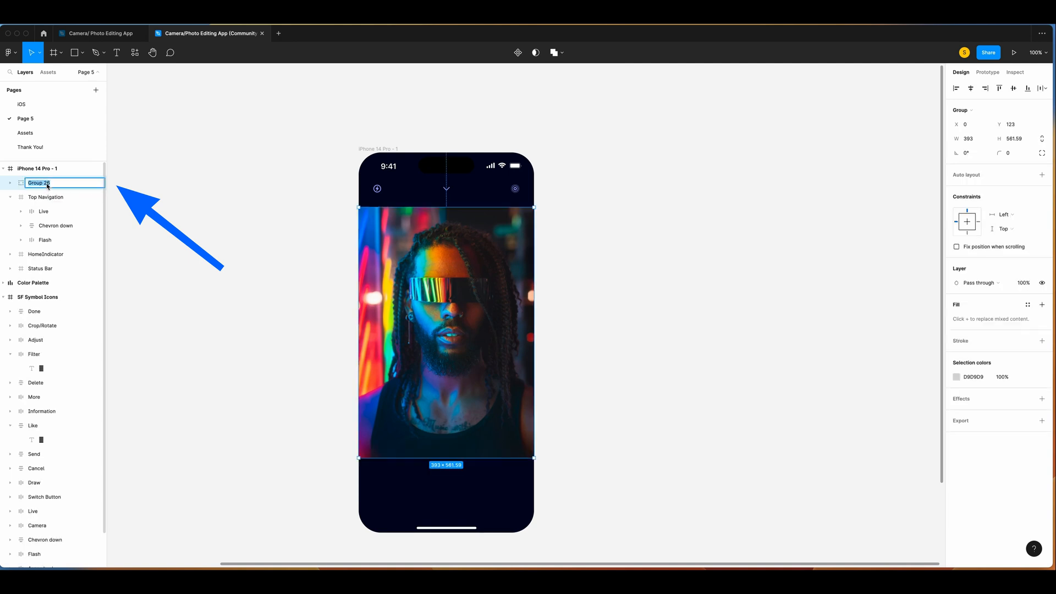
pyautogui.write('Photo')
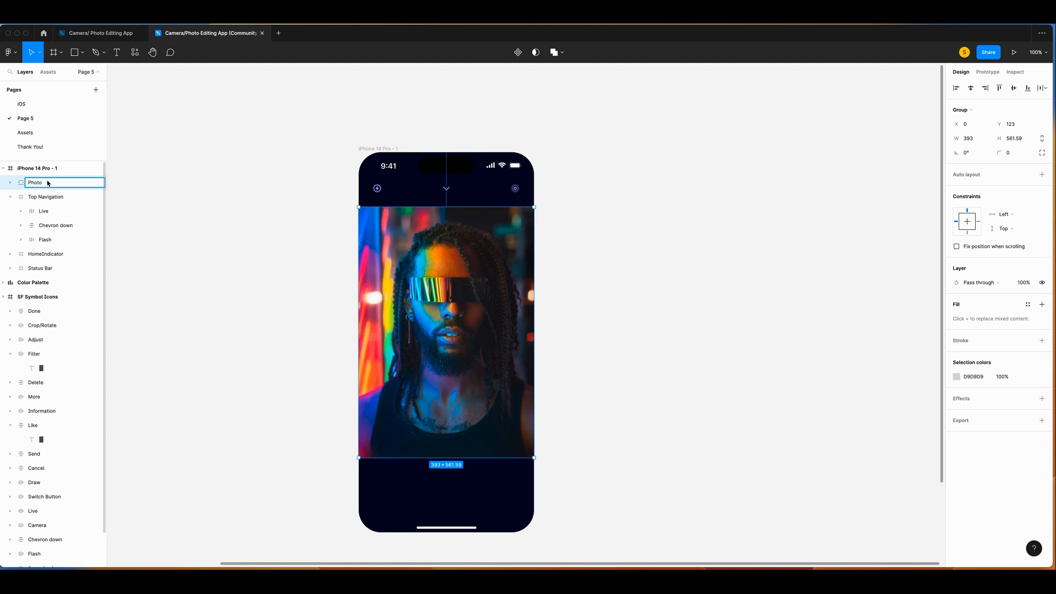
pyautogui.press('Return')
pyautogui.rightClick(41, 214)
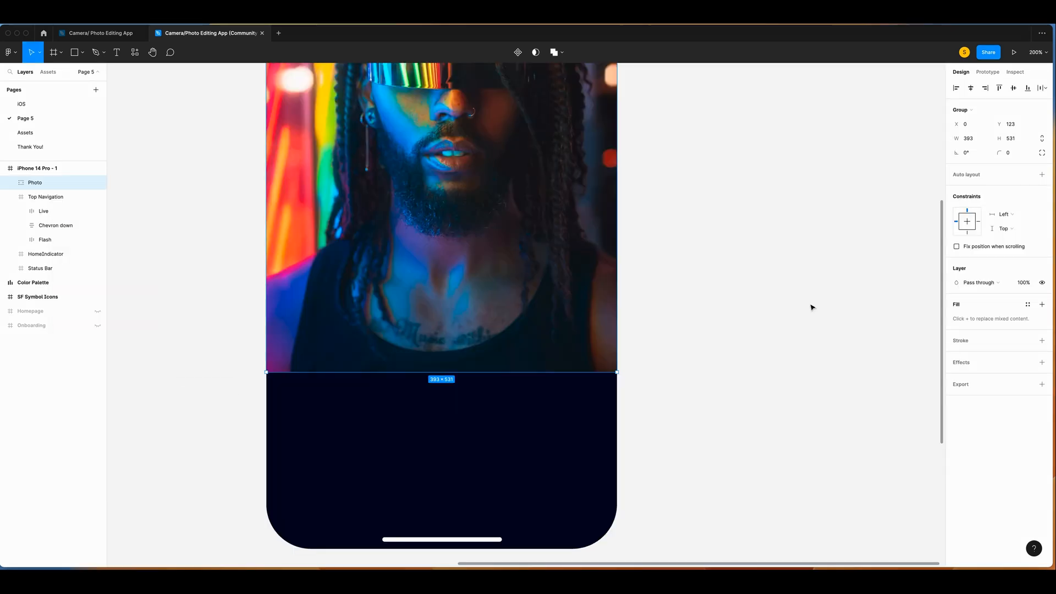
# Step: Draw a 393 by 200 rectangle over the lower part of the screen and align it to the frame's bottom edge
pyautogui.click(688, 330)
pyautogui.press('r')
pyautogui.moveTo(265, 346); pyautogui.dragTo(624, 544)
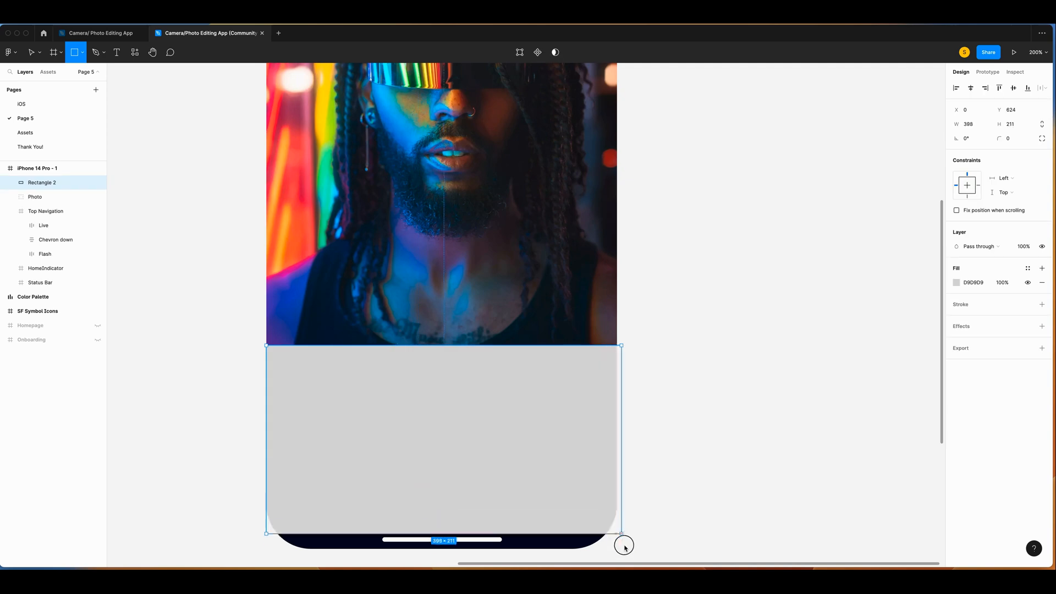
pyautogui.moveTo(624, 545); pyautogui.dragTo(616, 549)
pyautogui.click(979, 128)
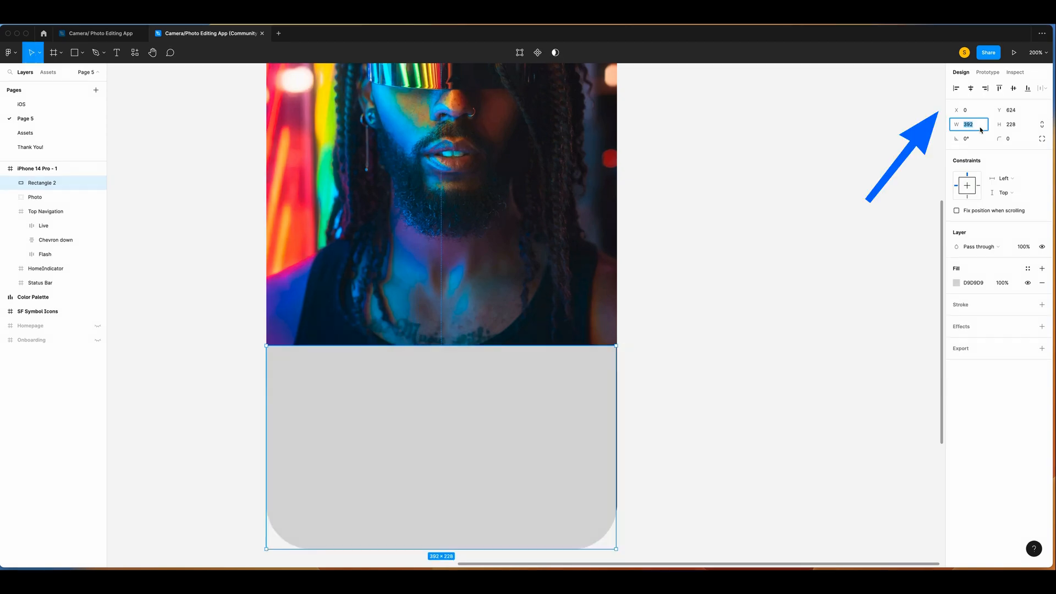
pyautogui.write('393')
pyautogui.click(1011, 124)
pyautogui.write('200')
pyautogui.press('Return')
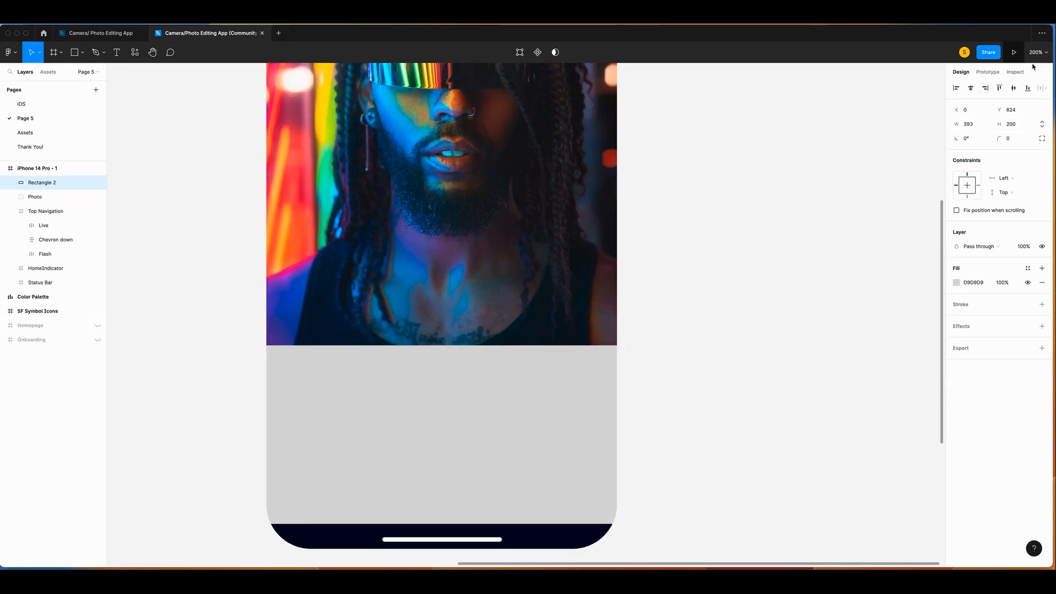
pyautogui.click(1027, 90)
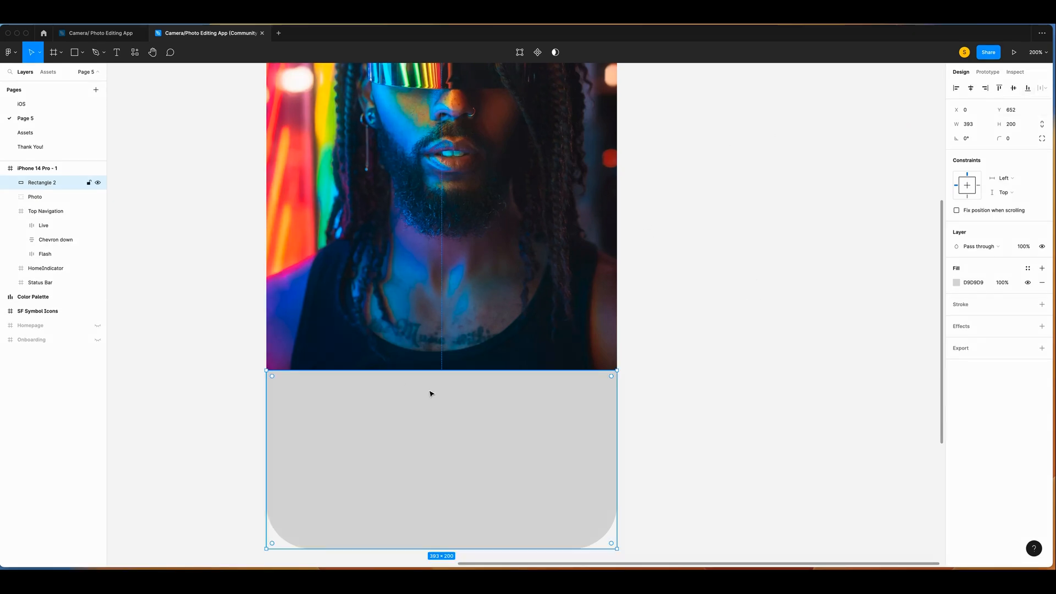
# Step: Fill the bottom rectangle with the dark navy 02051F sampled from the top navigation background
pyautogui.scroll(10, 429, 394)
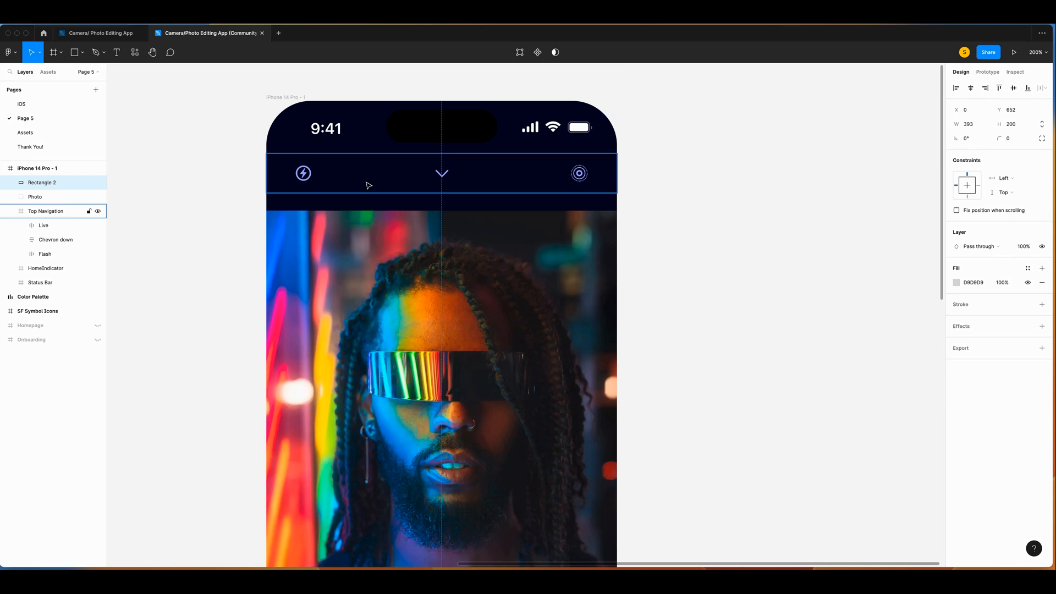
pyautogui.press('i')
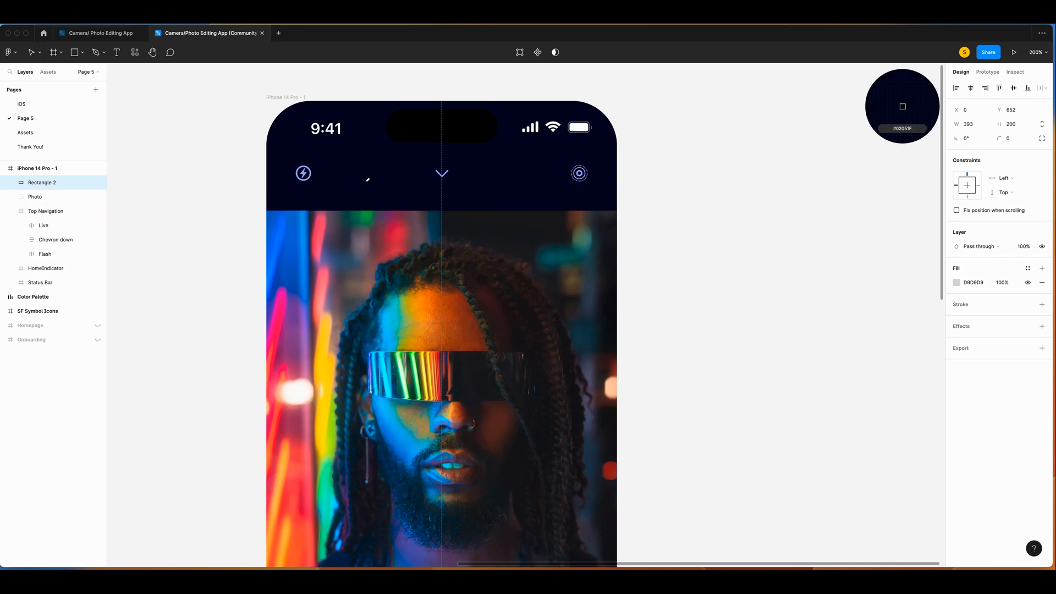
pyautogui.click(367, 179)
pyautogui.scroll(-10, 365, 182)
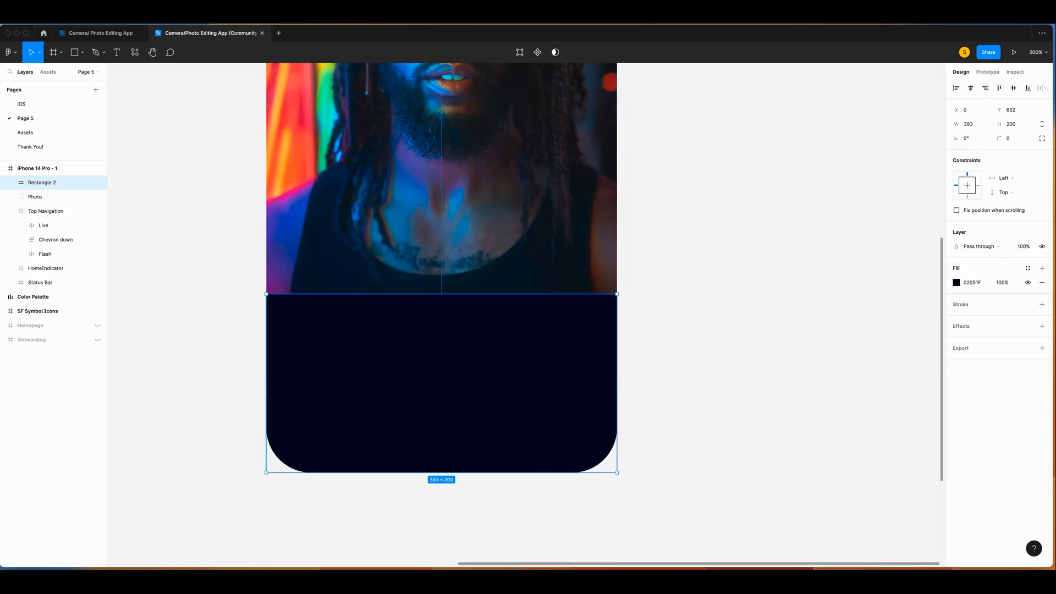
# Step: Draw an ellipse over the lower half of the phone screen and set its size to 426 by 426
pyautogui.hotkey('shift', '0')
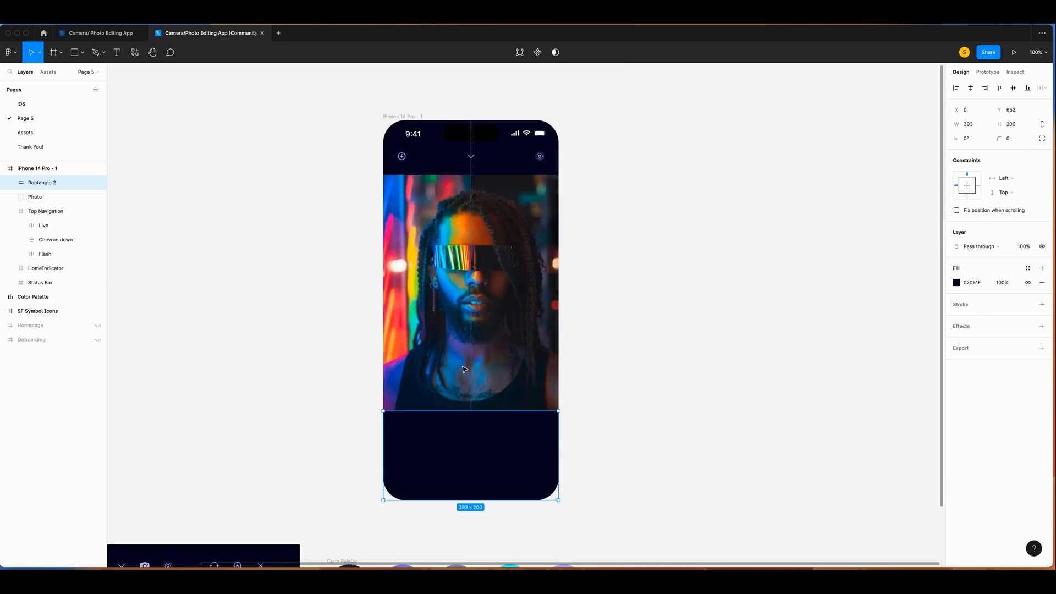
pyautogui.press('o')
pyautogui.moveTo(364, 297); pyautogui.dragTo(559, 461)
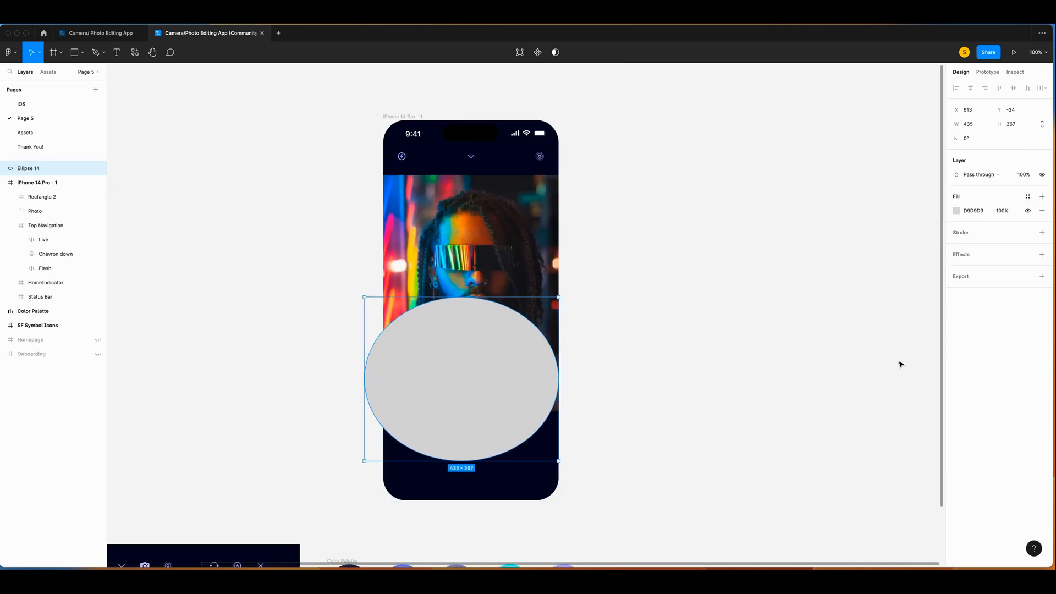
pyautogui.click(975, 128)
pyautogui.write('426')
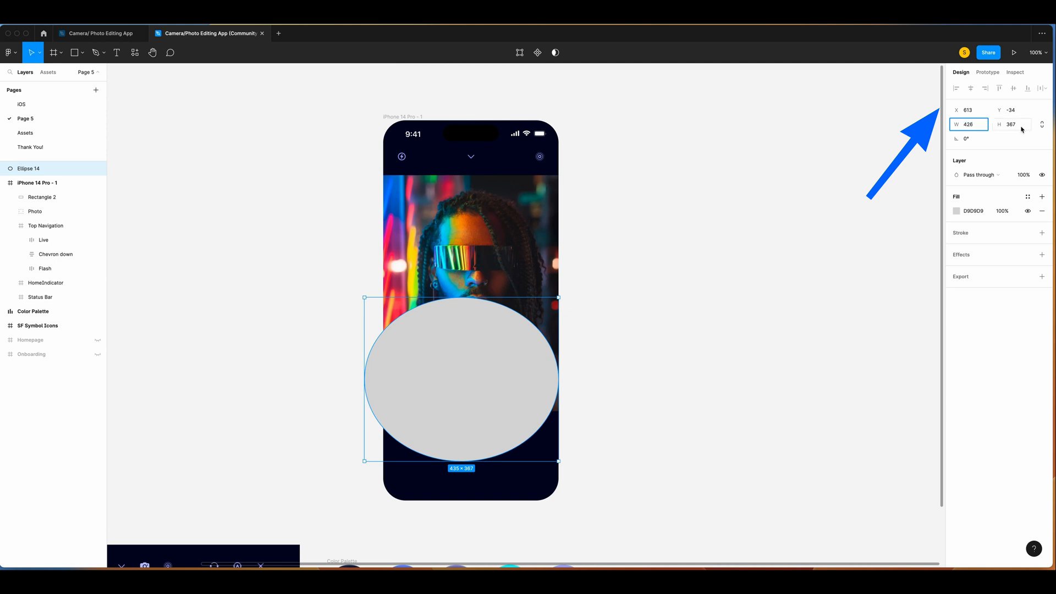
pyautogui.click(1022, 130)
pyautogui.write('426')
pyautogui.press('Return')
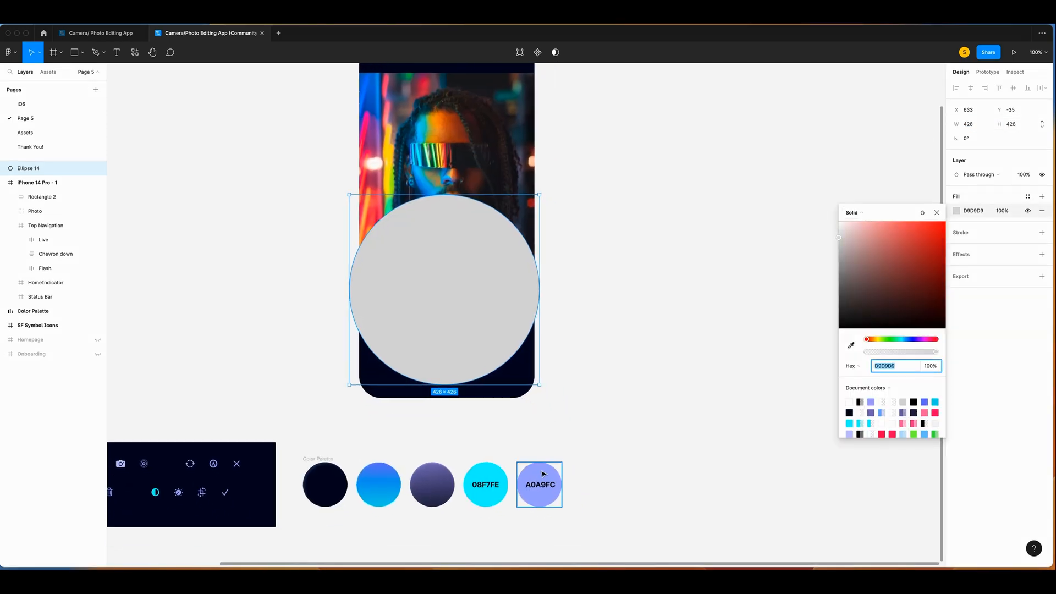
# Step: Fill the circle with the palette color A0A9FC and set the fill's blend mode to Overlay
pyautogui.press('i')
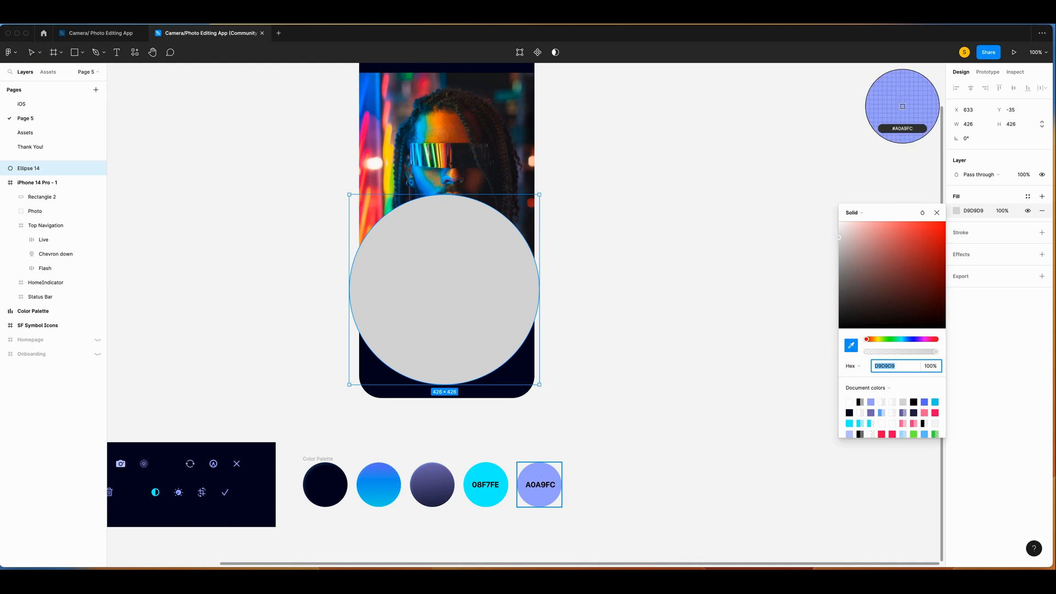
pyautogui.click(539, 484)
pyautogui.click(922, 212)
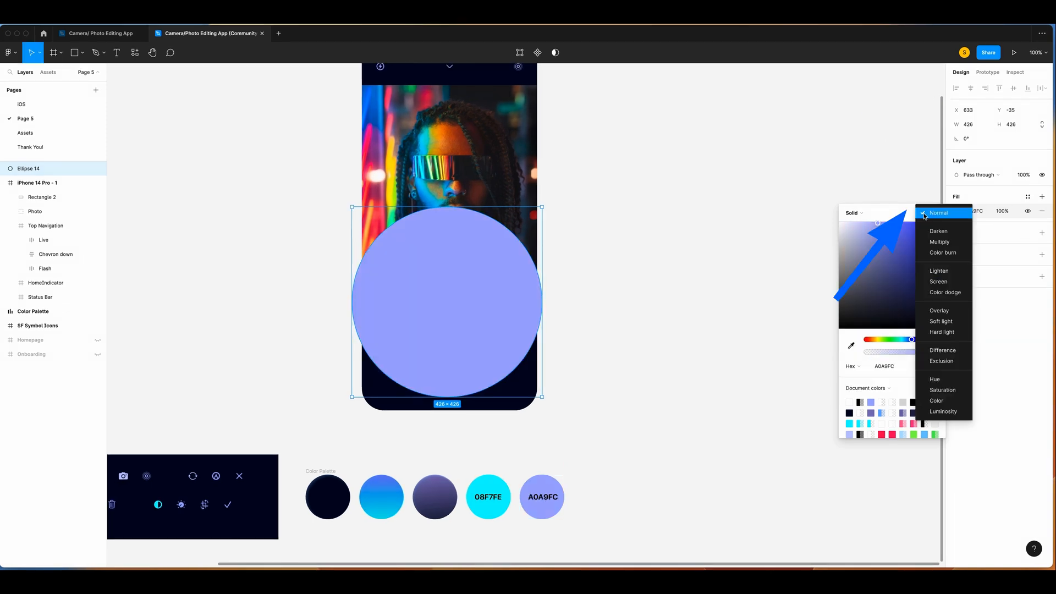
pyautogui.click(943, 310)
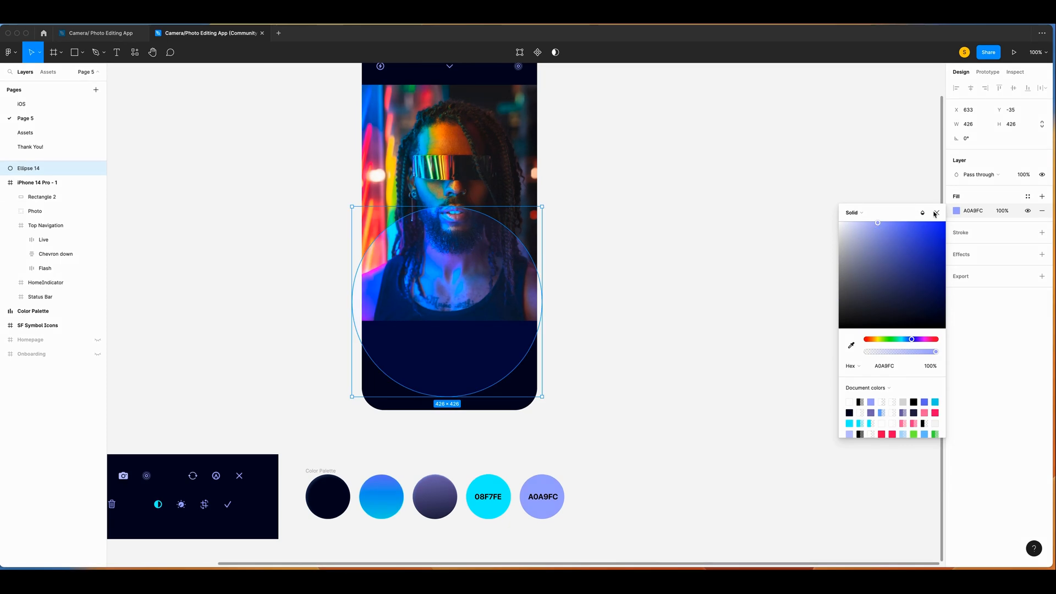
pyautogui.click(937, 213)
# Step: Add a black 000000 stroke with 30% opacity to the circle
pyautogui.click(1042, 233)
pyautogui.click(957, 247)
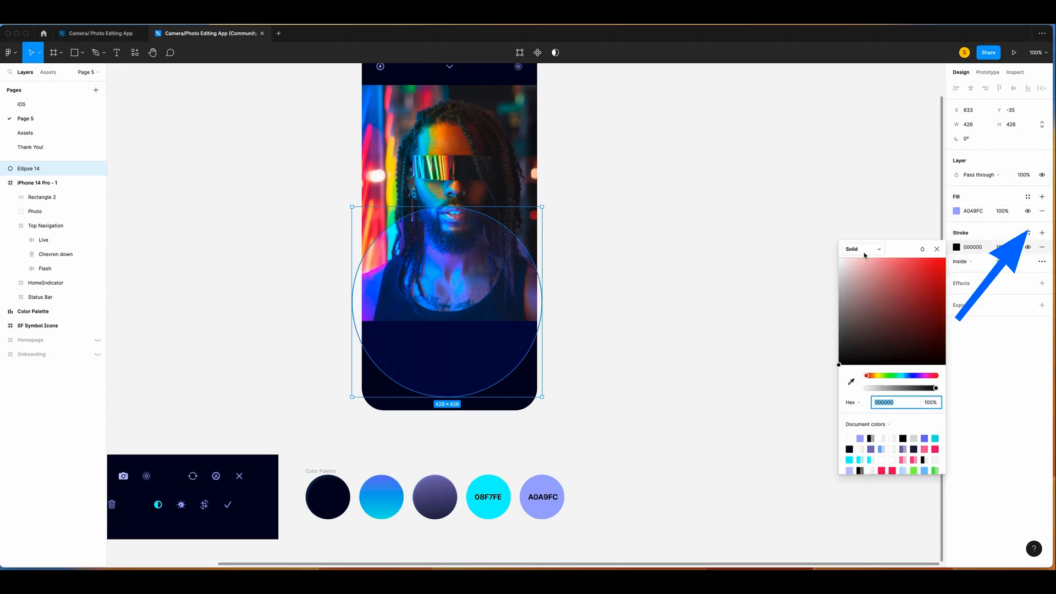
pyautogui.click(1002, 247)
pyautogui.write('30')
pyautogui.scroll(5, 431, 247)
# Step: Add a background blur effect of 40 to the circle
pyautogui.click(1041, 283)
pyautogui.click(988, 298)
pyautogui.click(996, 319)
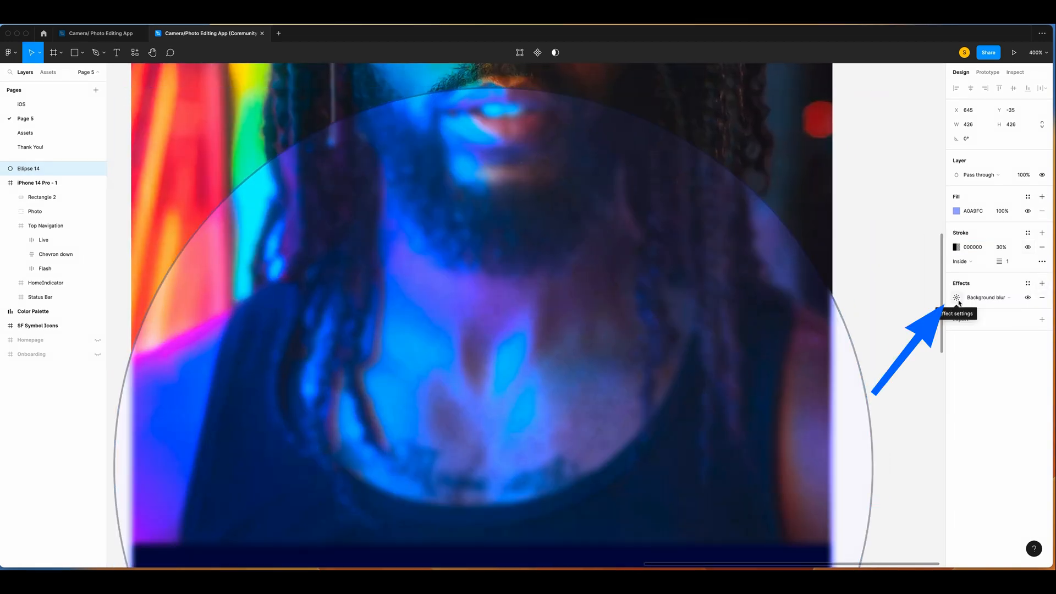
pyautogui.click(956, 297)
pyautogui.write('0')
pyautogui.press('Return')
# Step: Rename the circle as Base and move it into the iPhone frame between Rectangle 2 and Photo
pyautogui.doubleClick(27, 169)
pyautogui.write('N')
pyautogui.write('ase')
pyautogui.press('Return')
pyautogui.moveTo(33, 169); pyautogui.dragTo(45, 200)
# Step: Center Base horizontally in the frame and move it down to Y 519, so its top arcs above the dark rectangle
pyautogui.press('super+minus')
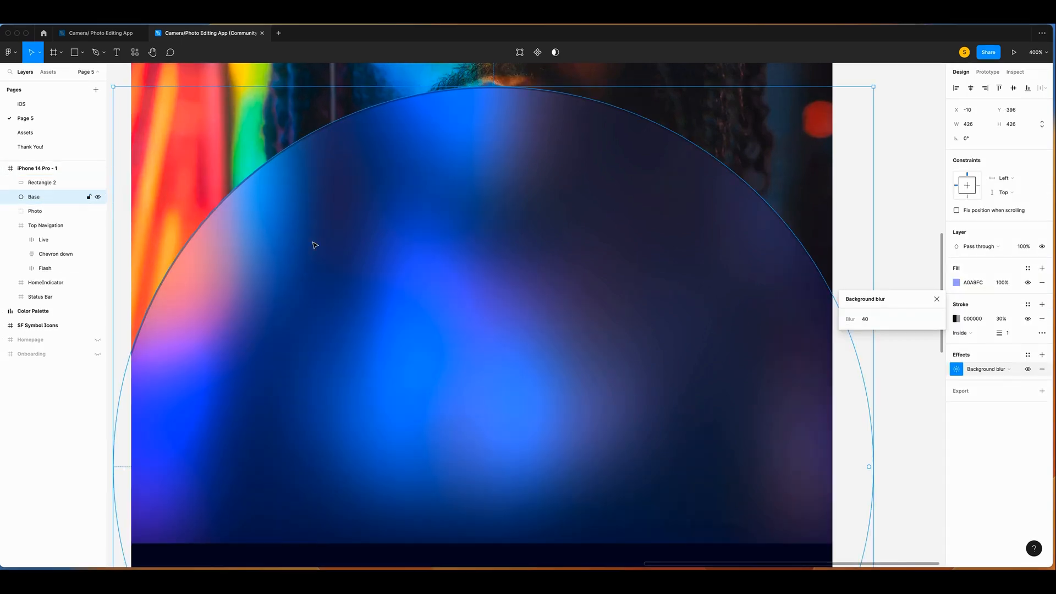
pyautogui.click(970, 89)
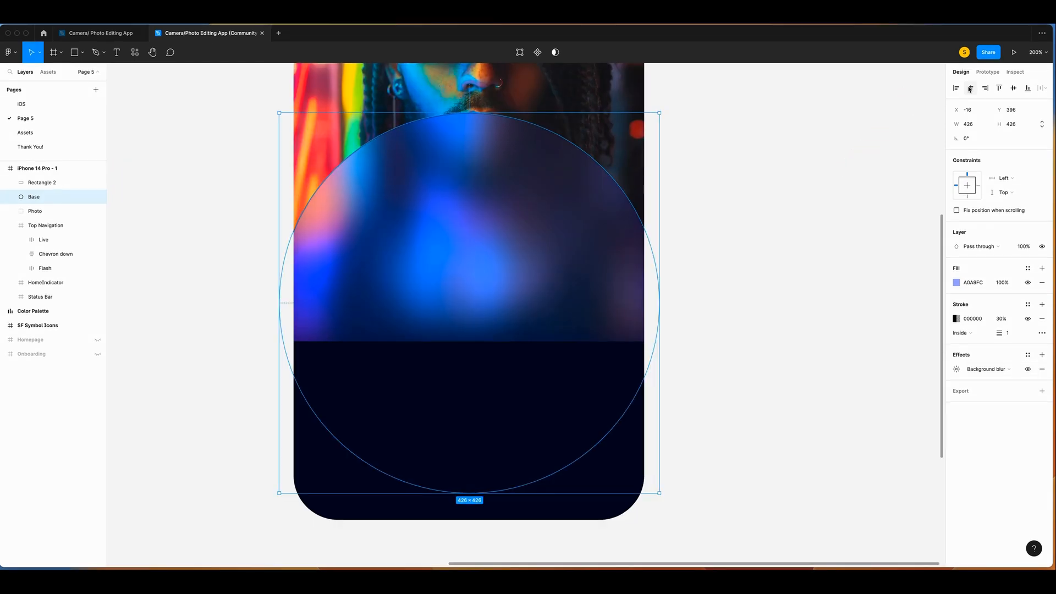
pyautogui.hotkey('shift', 'Down')
pyautogui.hotkey('shift', 'Down')
pyautogui.hotkey('shift', 'Down')
pyautogui.hotkey('shift', 'Down')
pyautogui.hotkey('shift', 'Down')
pyautogui.hotkey('shift', 'Down')
pyautogui.hotkey('shift', 'Down')
pyautogui.hotkey('shift', 'Down')
pyautogui.hotkey('shift', 'Down')
pyautogui.hotkey('shift', 'Down')
pyautogui.hotkey('shift', 'Down')
pyautogui.hotkey('shift', 'Down')
pyautogui.hotkey('shift', 'Down')
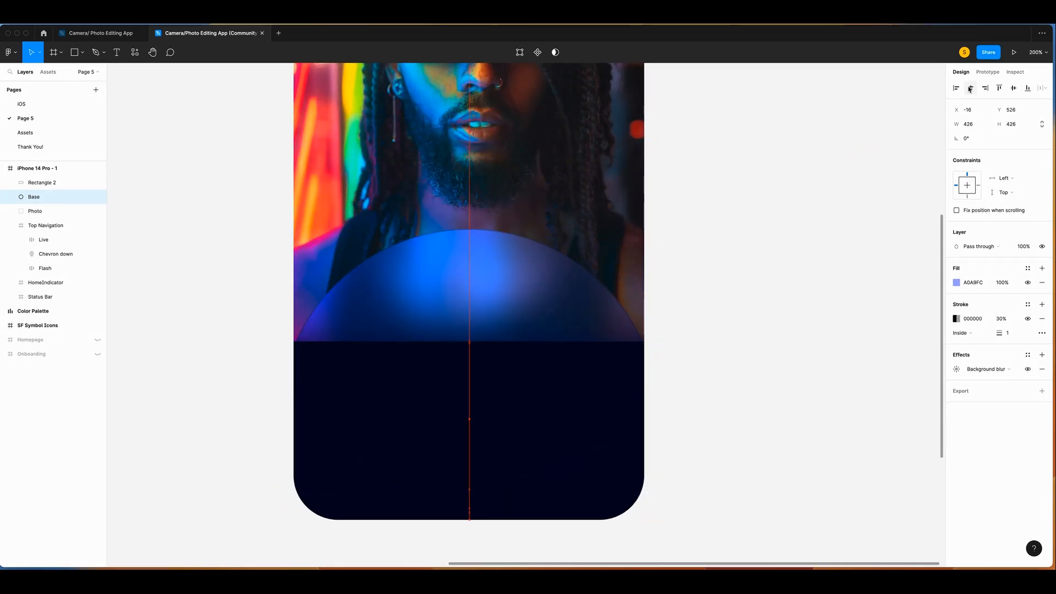
pyautogui.press('Up')
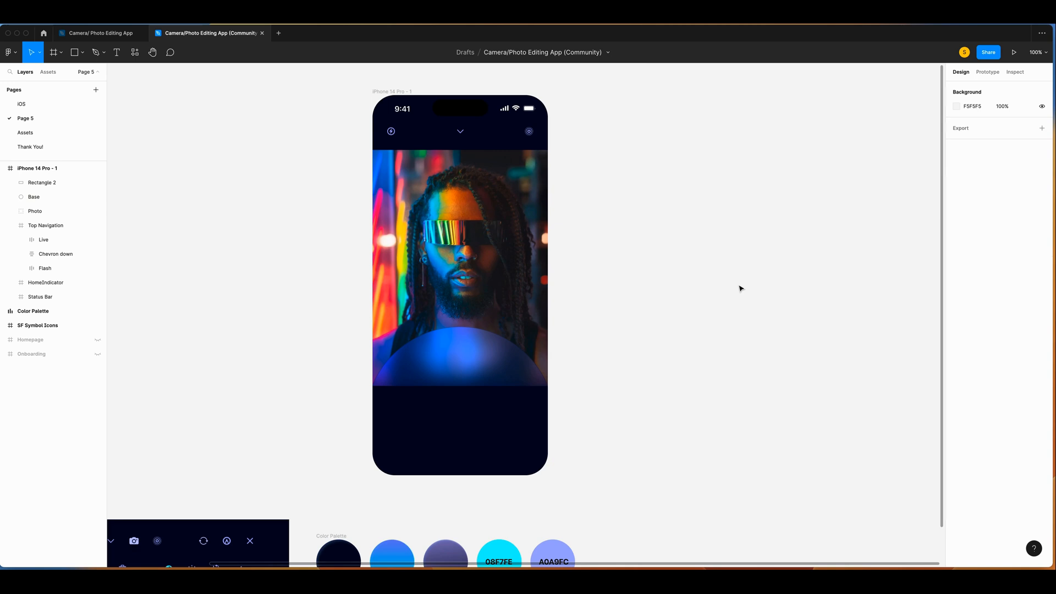
# Step: Duplicate the Base circle, remove the copy's fill and set its stroke color to A0A9FC
pyautogui.scroll(-1, 629, 272)
pyautogui.click(458, 353)
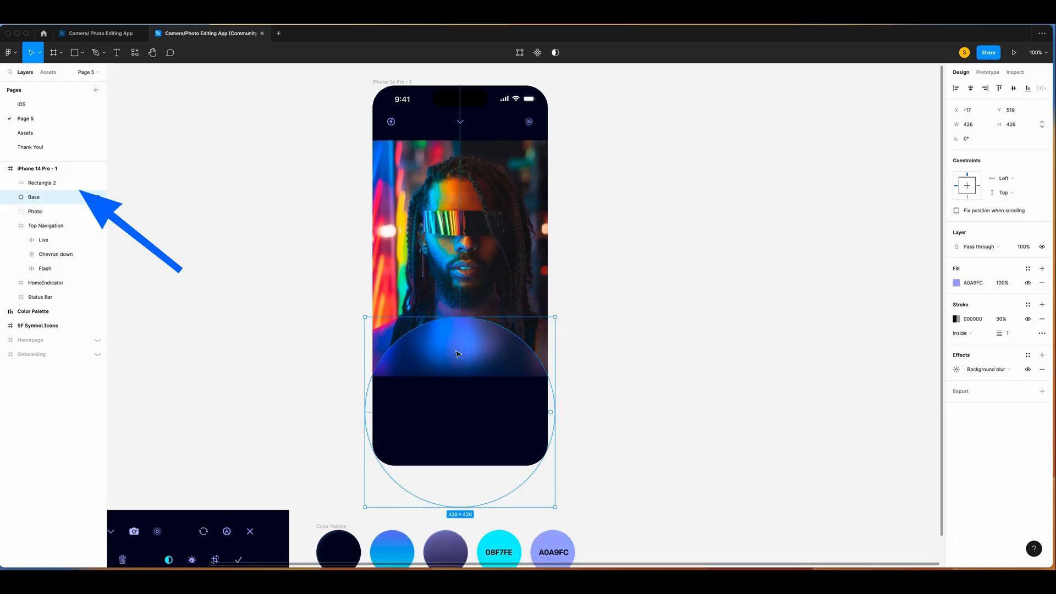
pyautogui.press('super+d')
pyautogui.hscroll(1, 695, 325)
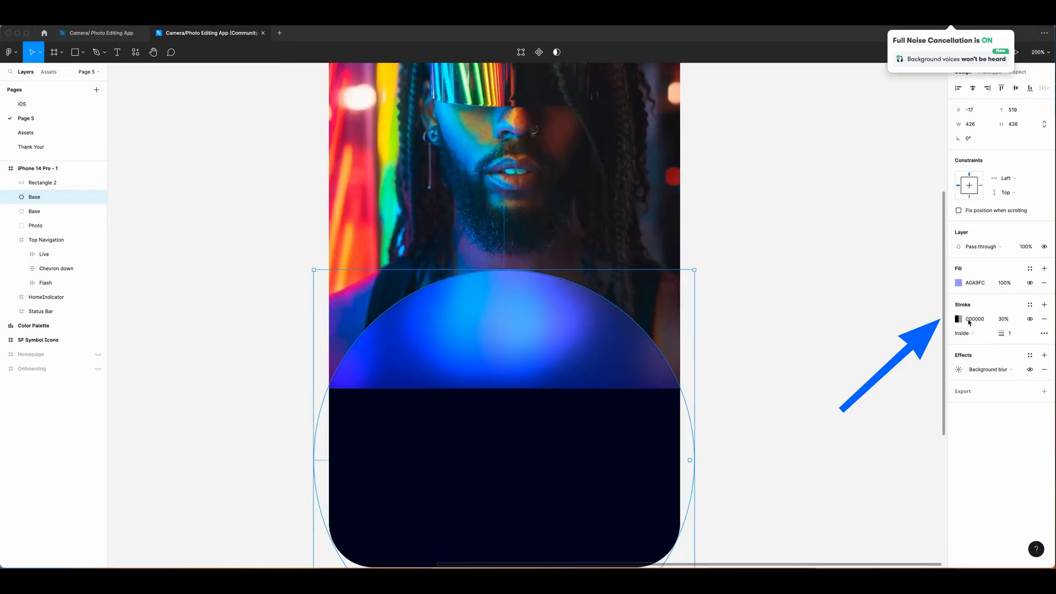
pyautogui.click(988, 289)
pyautogui.hotkey('ctrl', 'c')
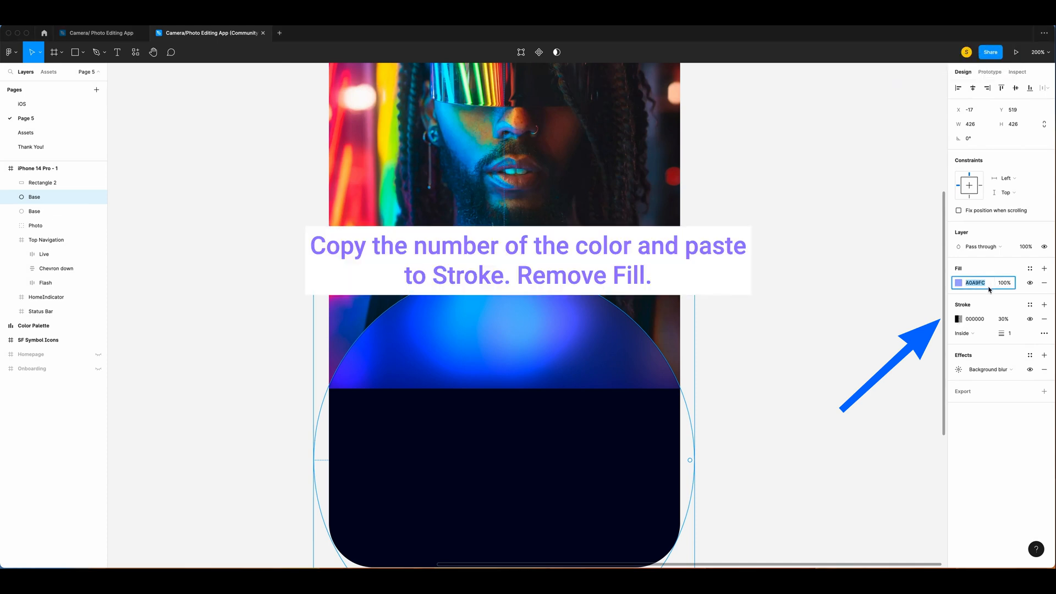
pyautogui.click(1045, 284)
pyautogui.click(979, 304)
pyautogui.hotkey('ctrl', 'v')
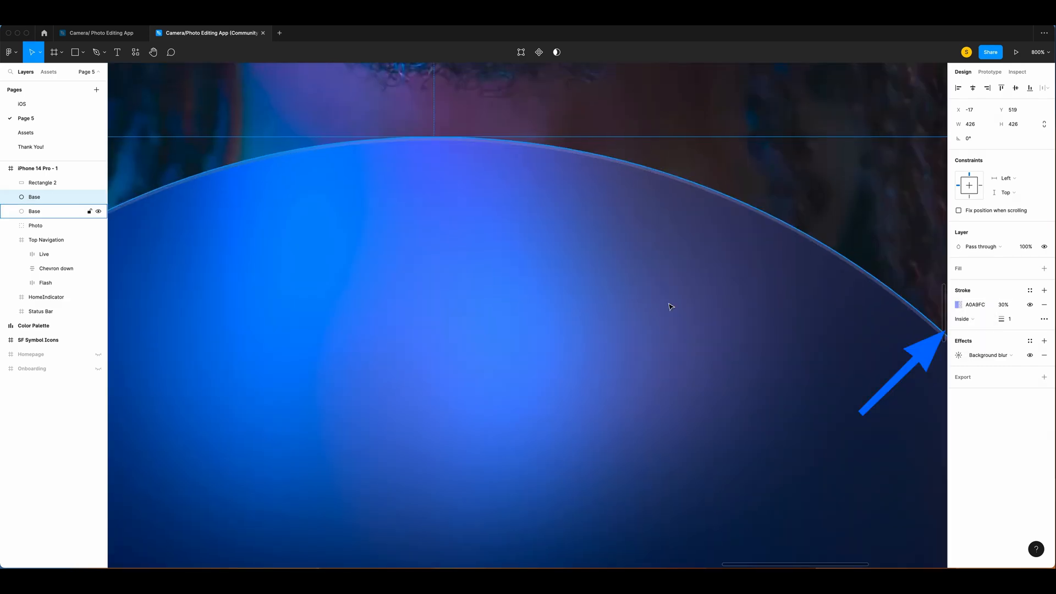
# Step: Set the duplicated circle's stroke opacity to 100%
pyautogui.hscroll(2, 671, 307)
pyautogui.click(1004, 304)
pyautogui.write('100')
pyautogui.press('Return')
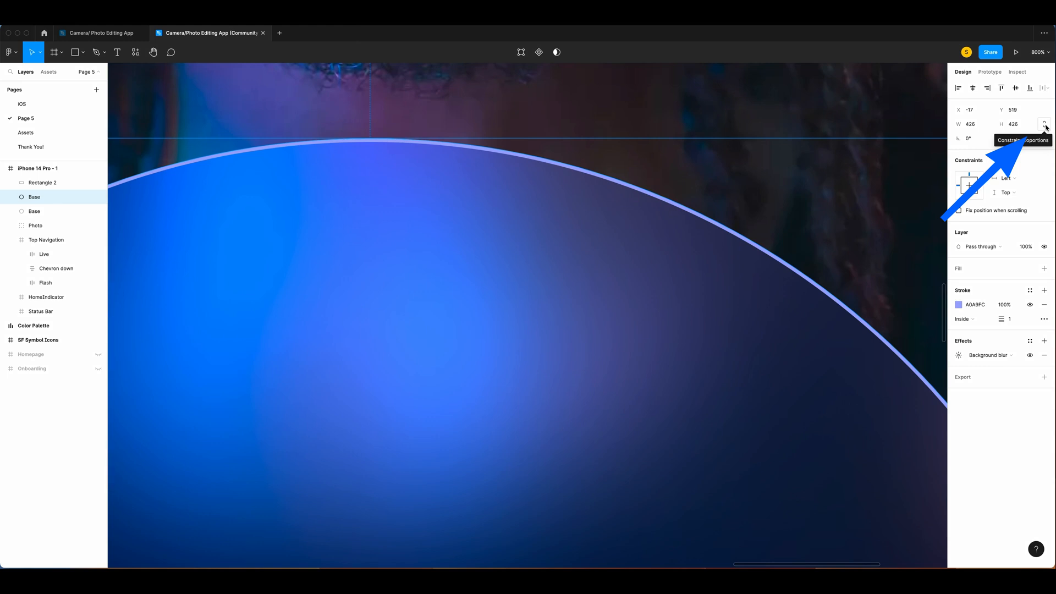
# Step: Resize the duplicated circle proportionally to 420 by 420 and set its stroke weight to 16
pyautogui.click(988, 126)
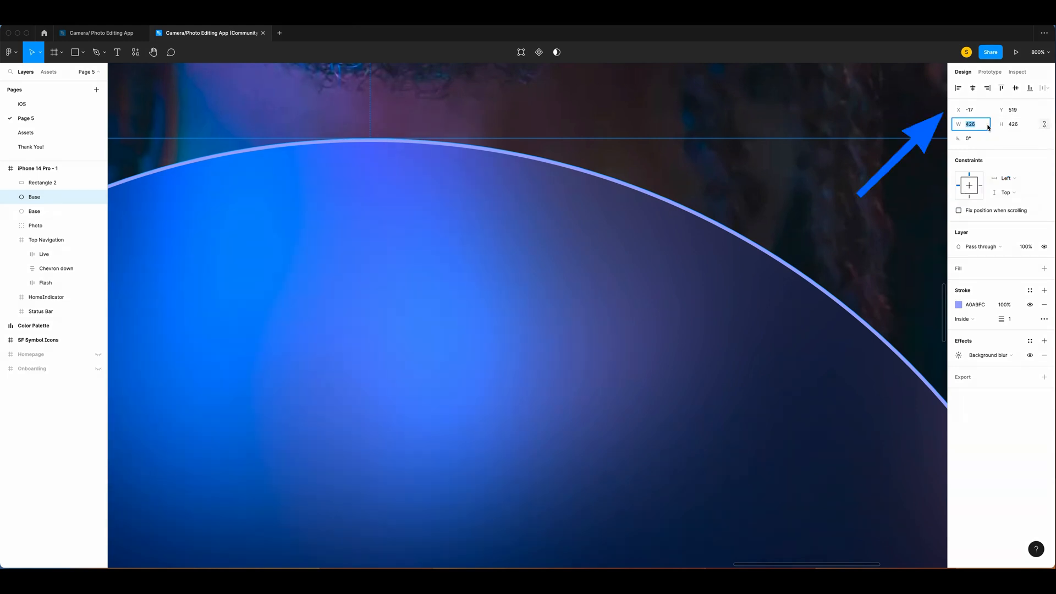
pyautogui.write('420')
pyautogui.press('Return')
pyautogui.click(1017, 323)
pyautogui.press('Return')
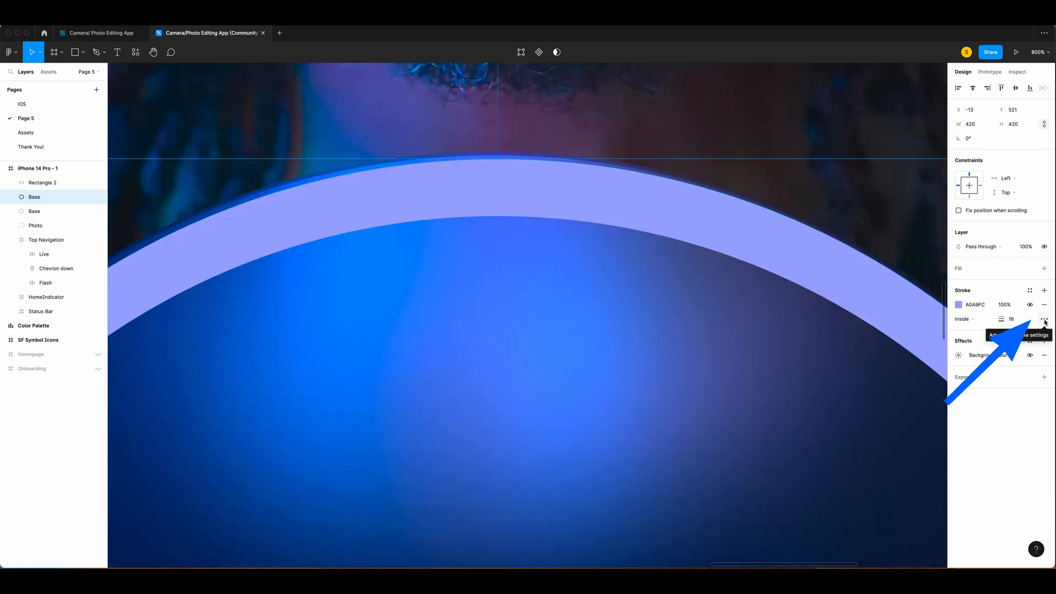
# Step: Make the duplicated circle's stroke dashed with dash 2 and gap 20, and remove its background blur
pyautogui.click(1045, 320)
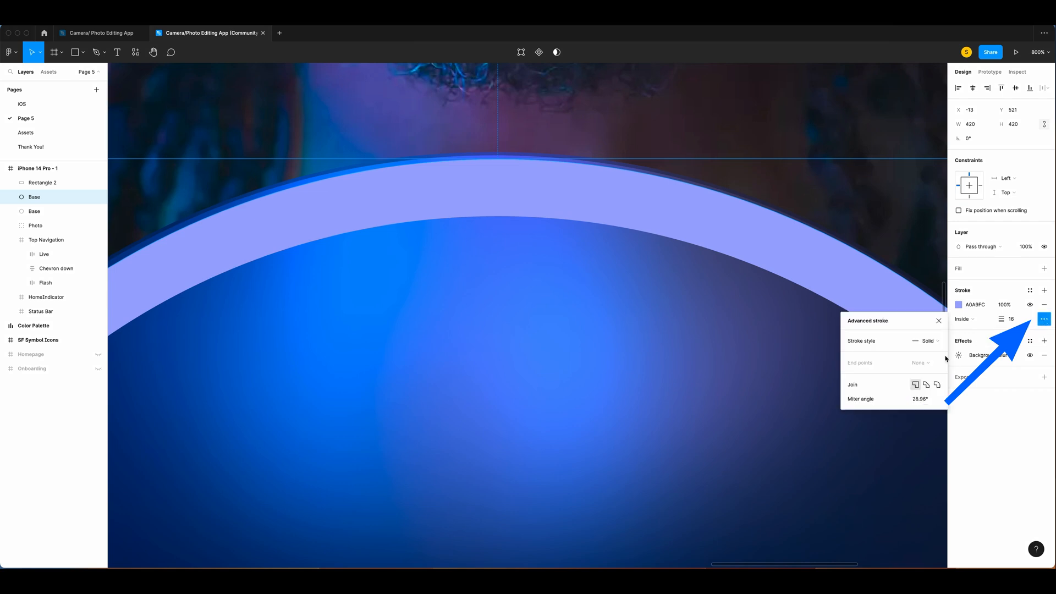
pyautogui.click(929, 341)
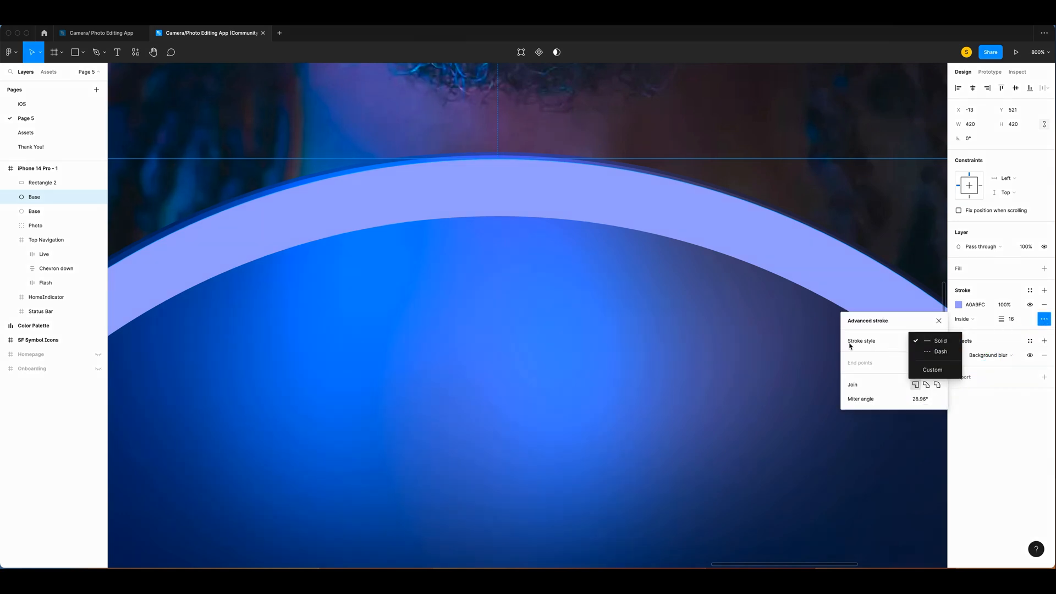
pyautogui.click(940, 351)
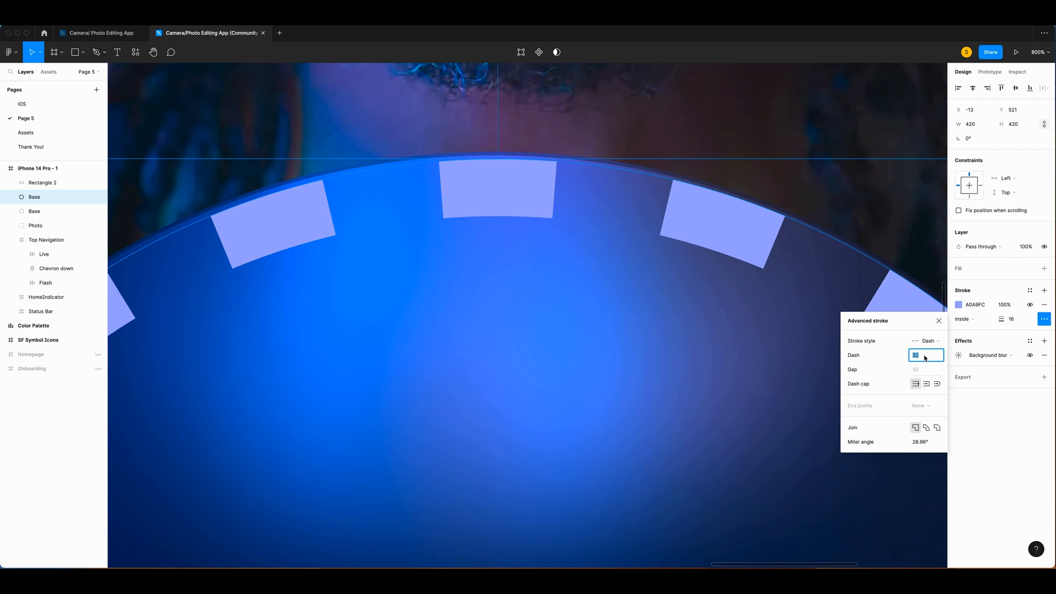
pyautogui.write('2')
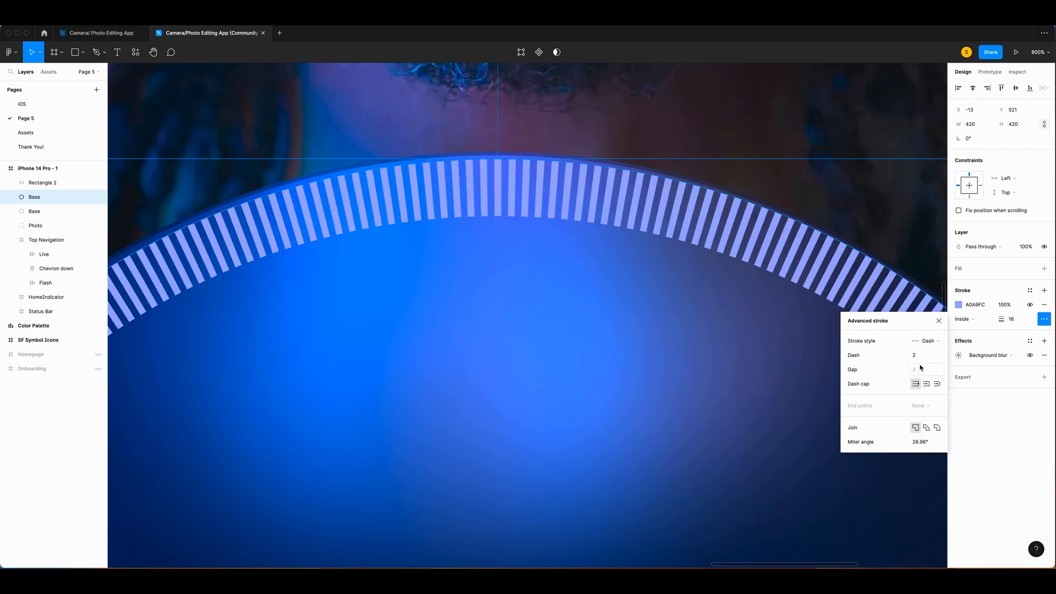
pyautogui.press('Tab')
pyautogui.write('20')
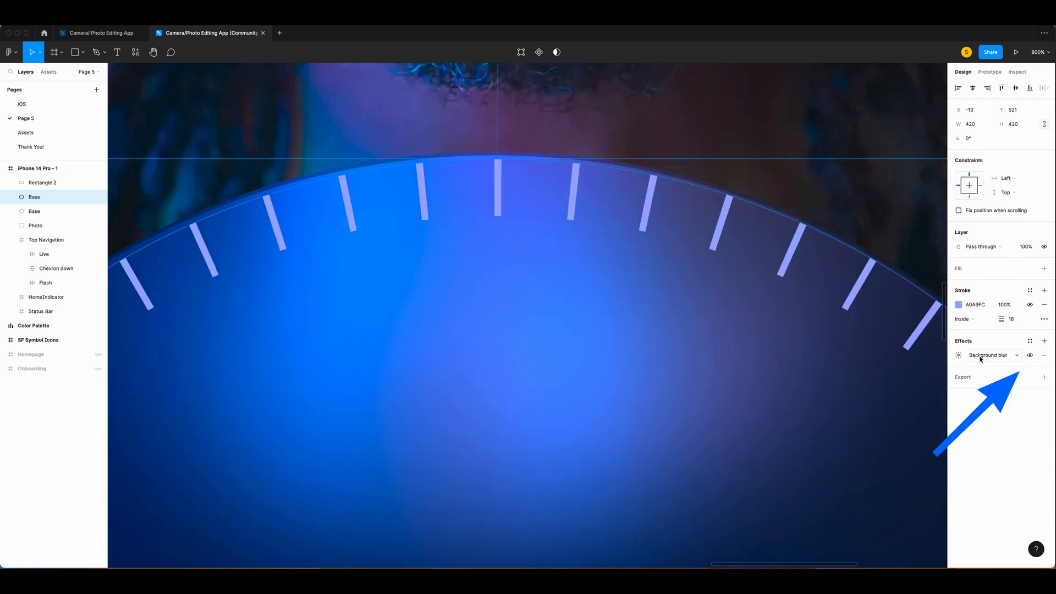
pyautogui.click(1043, 355)
# Step: Duplicate the dashed ring and give the copy a white FFFFFF stroke with a weight of 6
pyautogui.press('super+d')
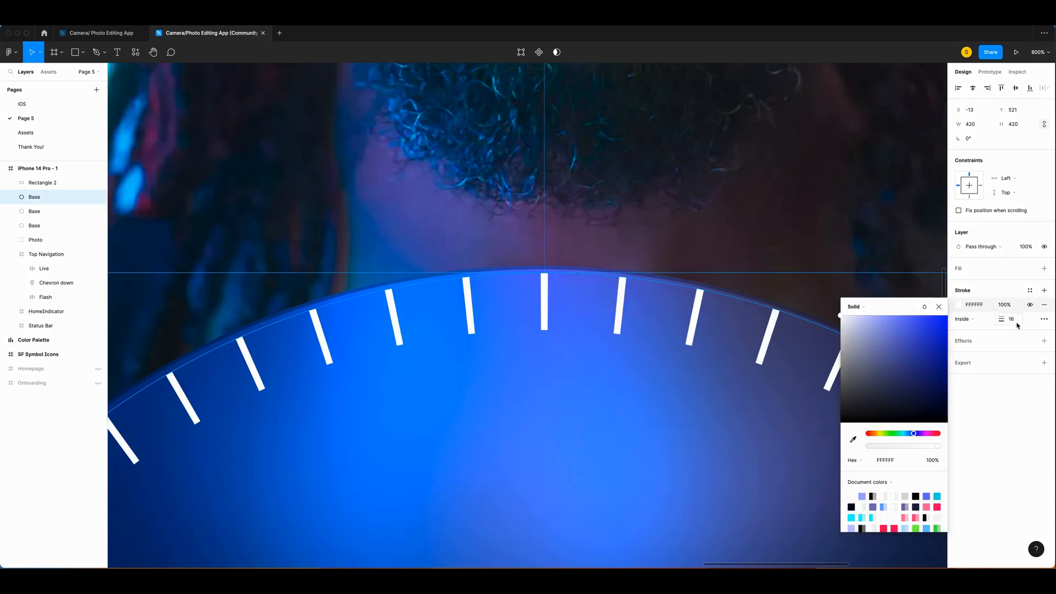
pyautogui.click(1016, 322)
pyautogui.write('6')
pyautogui.press('Return')
# Step: Set the white ring's stroke to dash 1 and gap 1
pyautogui.click(1047, 323)
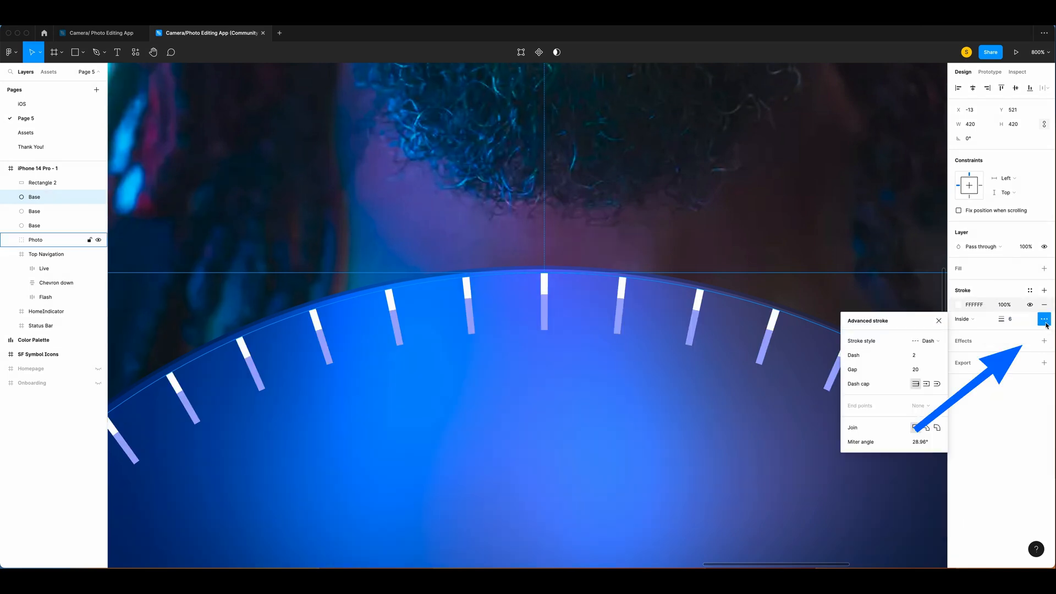
pyautogui.click(921, 359)
pyautogui.write('1')
pyautogui.press('Tab')
pyautogui.write('1')
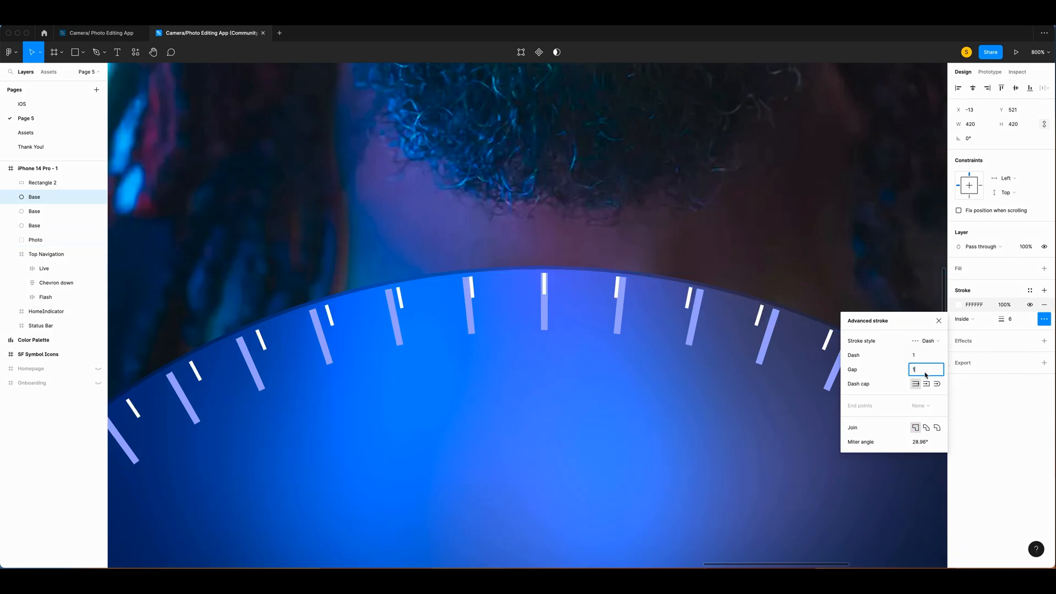
# Step: Move the lavender dashed ring above the white one in the layer order
pyautogui.click(42, 198)
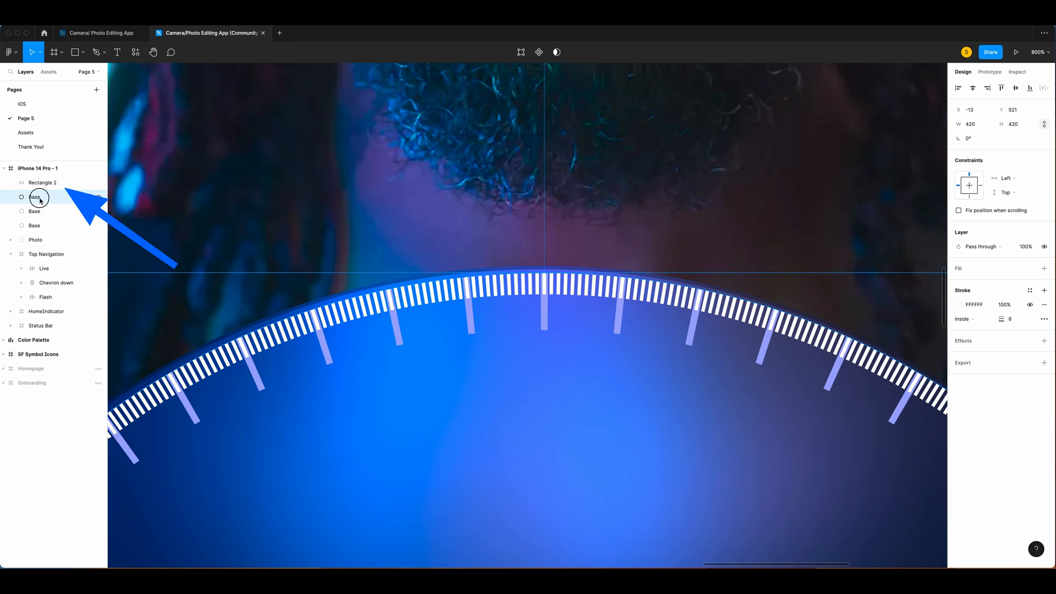
pyautogui.click(43, 214)
pyautogui.click(41, 197)
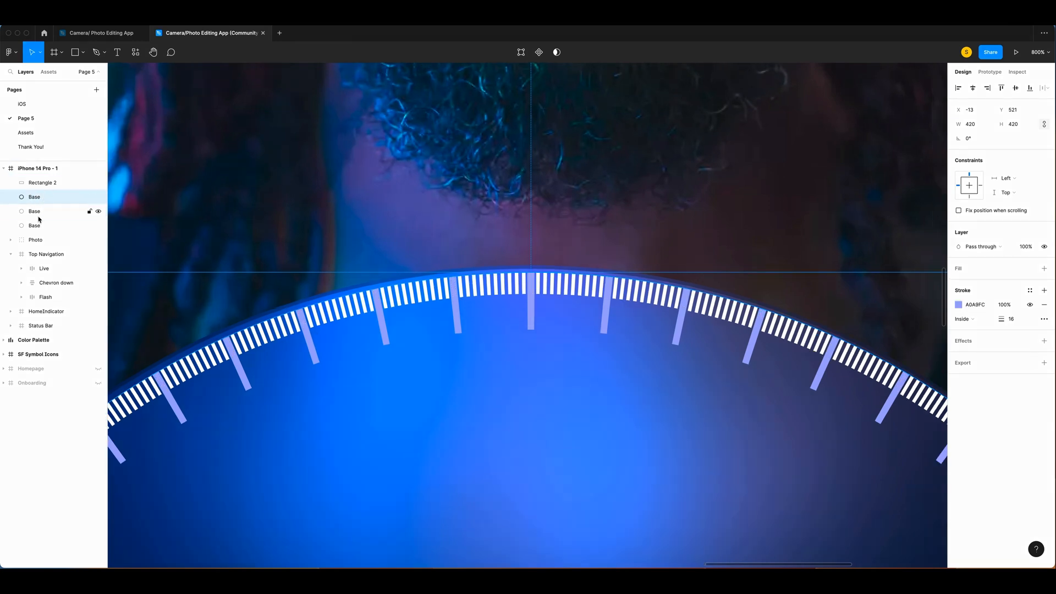
# Step: Group the three Base circles and name the group Controller
pyautogui.keyDown('shift'); pyautogui.click(40, 215); pyautogui.keyUp('shift')
pyautogui.keyDown('shift'); pyautogui.click(42, 226); pyautogui.keyUp('shift')
pyautogui.press('super+g')
pyautogui.doubleClick(37, 198)
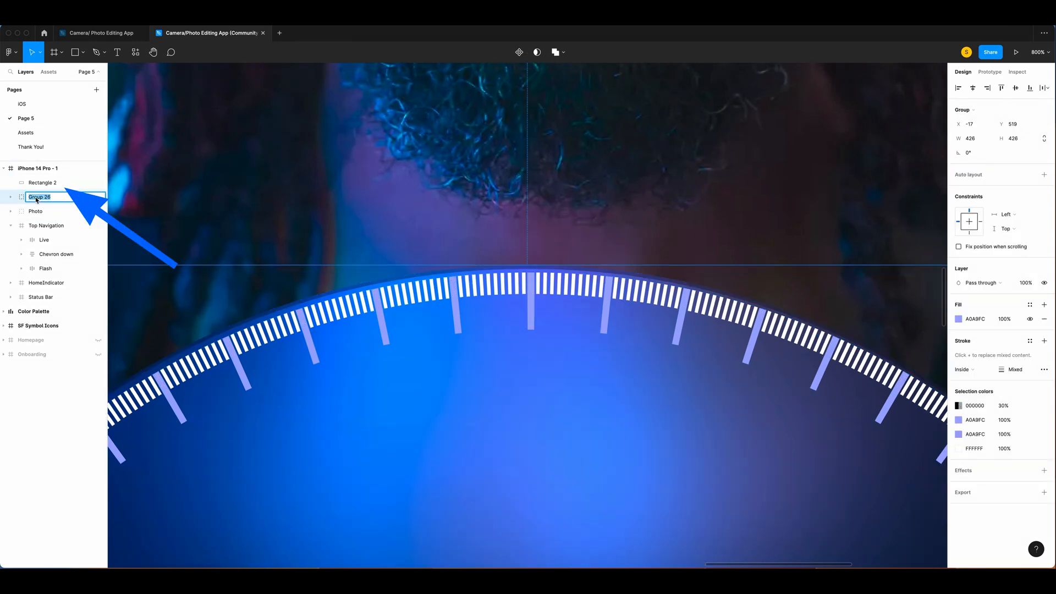
pyautogui.write('Controller')
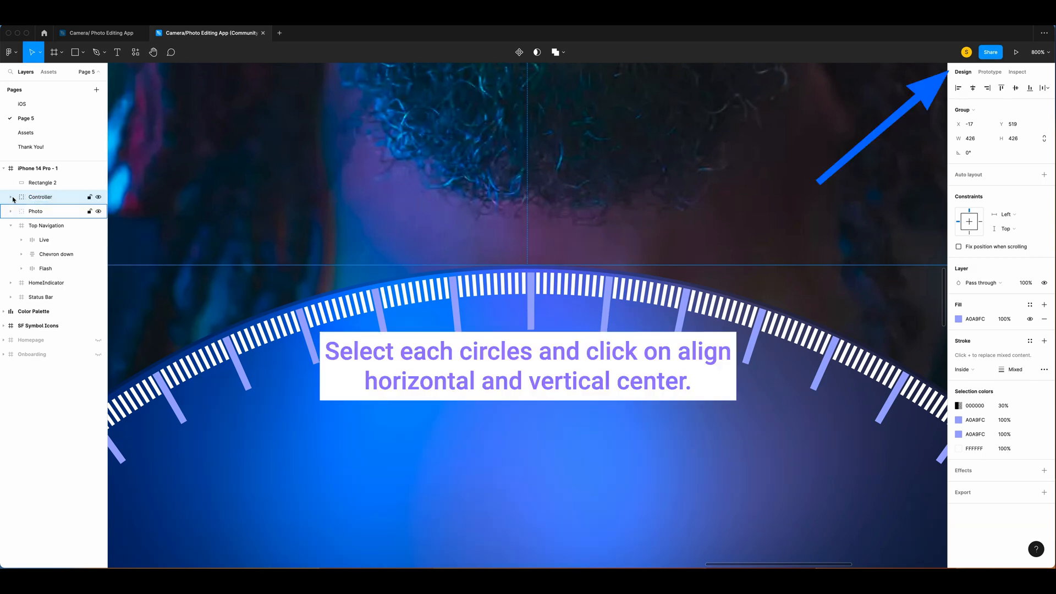
# Step: Align each Base circle in the Controller group to the horizontal and vertical centre
pyautogui.click(11, 197)
pyautogui.click(45, 211)
pyautogui.click(973, 88)
pyautogui.click(1015, 88)
pyautogui.click(60, 226)
pyautogui.click(973, 88)
pyautogui.click(1015, 88)
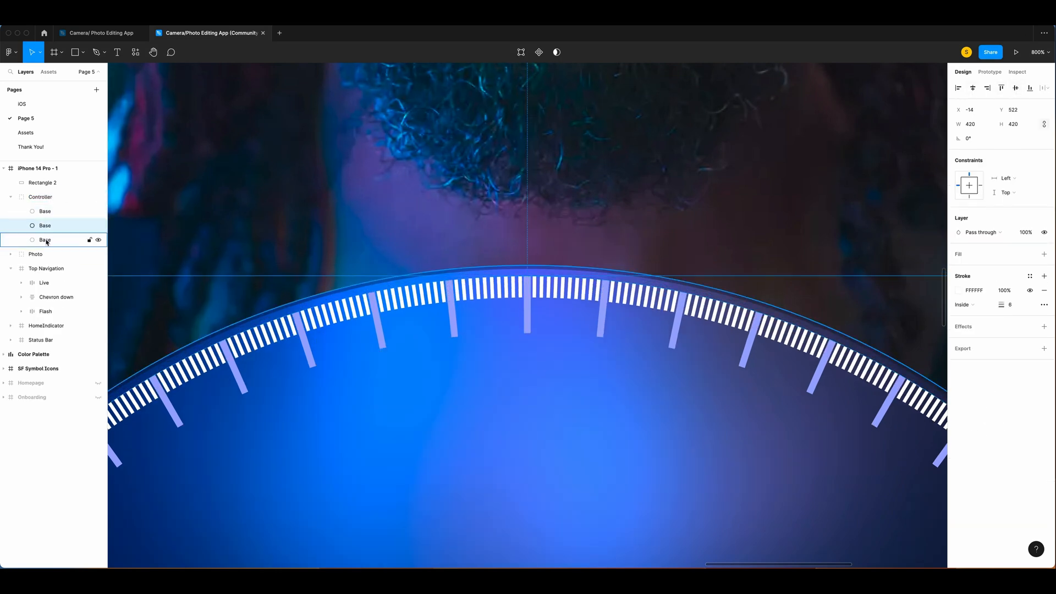
pyautogui.click(45, 241)
pyautogui.click(973, 88)
# Step: Set the white dashed ring's stroke opacity to 20%
pyautogui.hscroll(1, 476, 287)
pyautogui.doubleClick(476, 286)
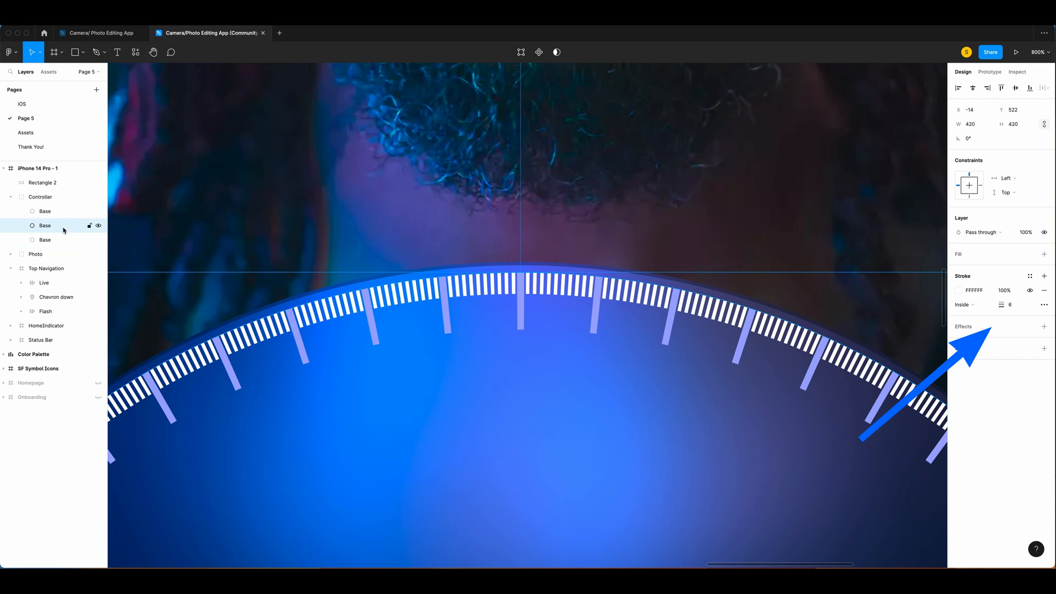
pyautogui.click(1008, 293)
pyautogui.write('20')
pyautogui.press('Return')
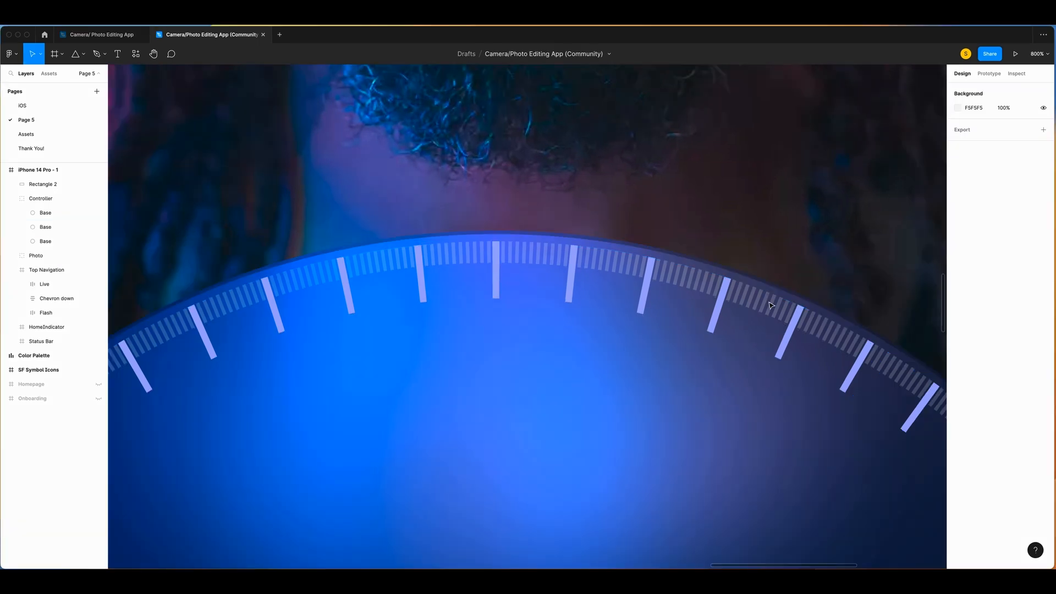
# Step: Draw a narrow triangle about 7 by 30 at the top centre of the dial as a pointer
pyautogui.click(82, 55)
pyautogui.click(76, 119)
pyautogui.moveTo(492, 234); pyautogui.dragTo(517, 341)
# Step: Rotate the pointer triangle 180° and set its corner radius to 1
pyautogui.click(976, 143)
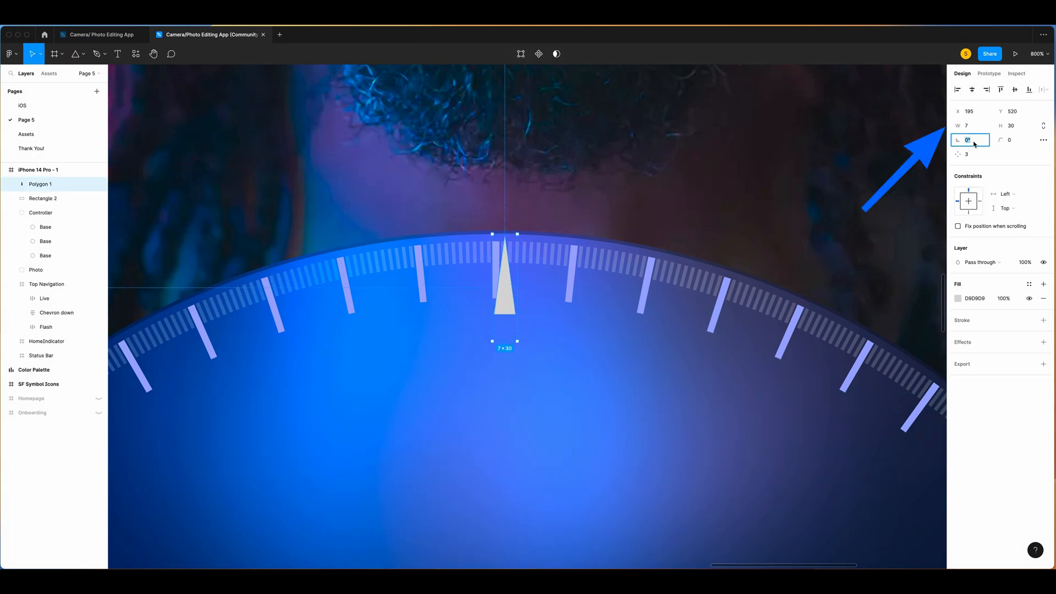
pyautogui.write('180')
pyautogui.press('Return')
pyautogui.click(1013, 142)
pyautogui.write('1')
# Step: Resize the pointer triangle to a width of 6 and a height of 35
pyautogui.click(990, 130)
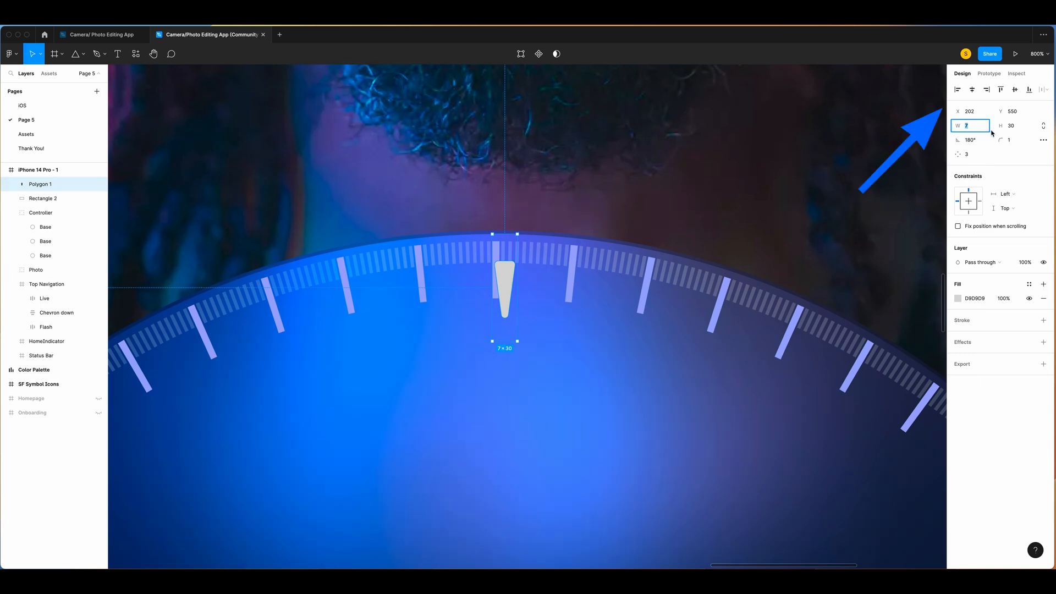
pyautogui.click(1021, 130)
pyautogui.write('3')
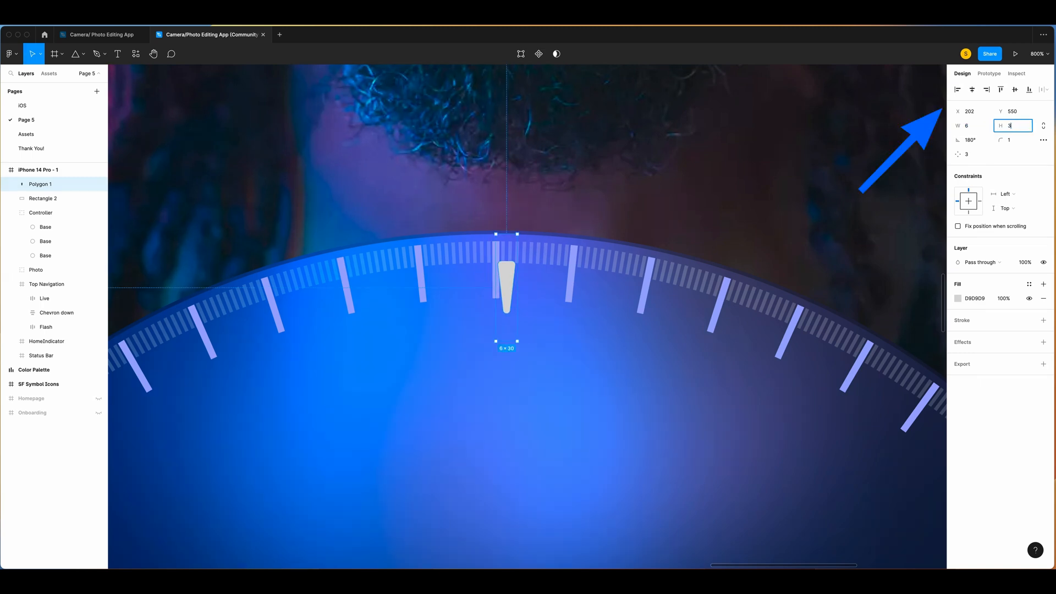
pyautogui.write('5')
pyautogui.press('Return')
# Step: Fill the pointer triangle with the palette's cyan 08F7FE and flatten the shape
pyautogui.scroll(-10, 578, 270)
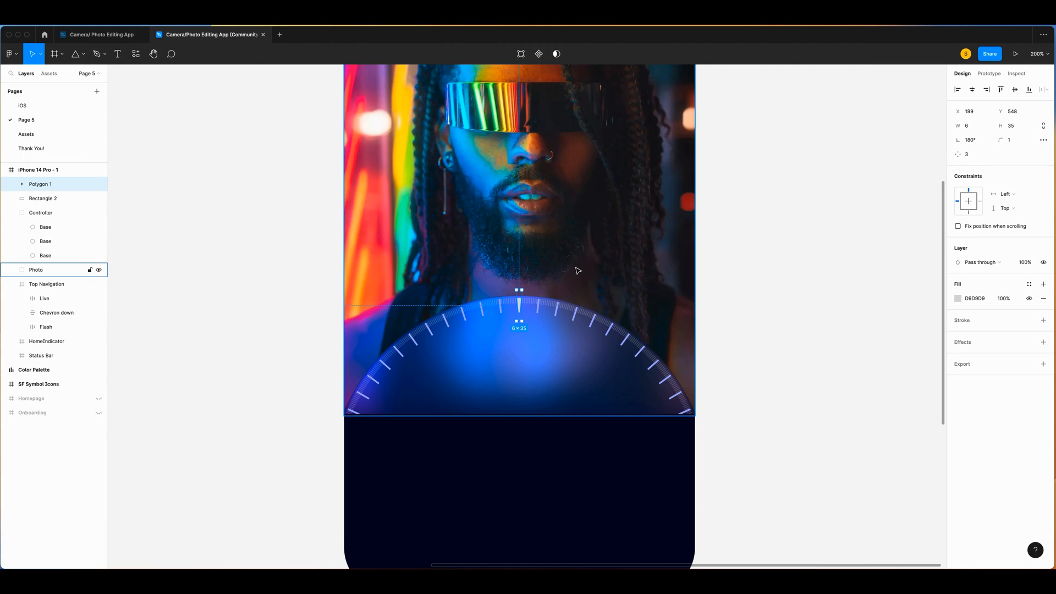
pyautogui.scroll(-5, 577, 270)
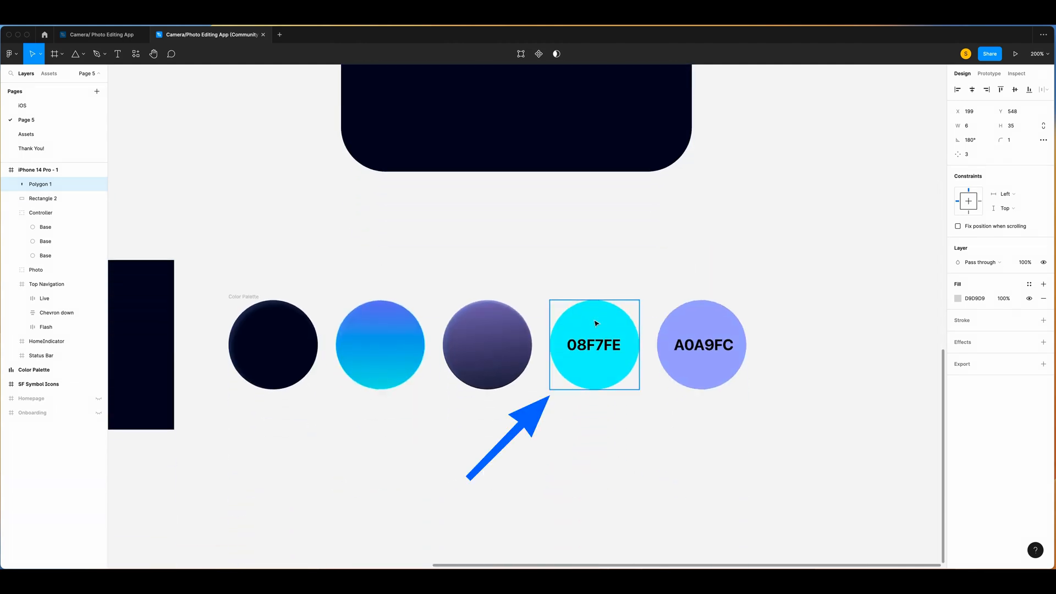
pyautogui.rightClick(34, 186)
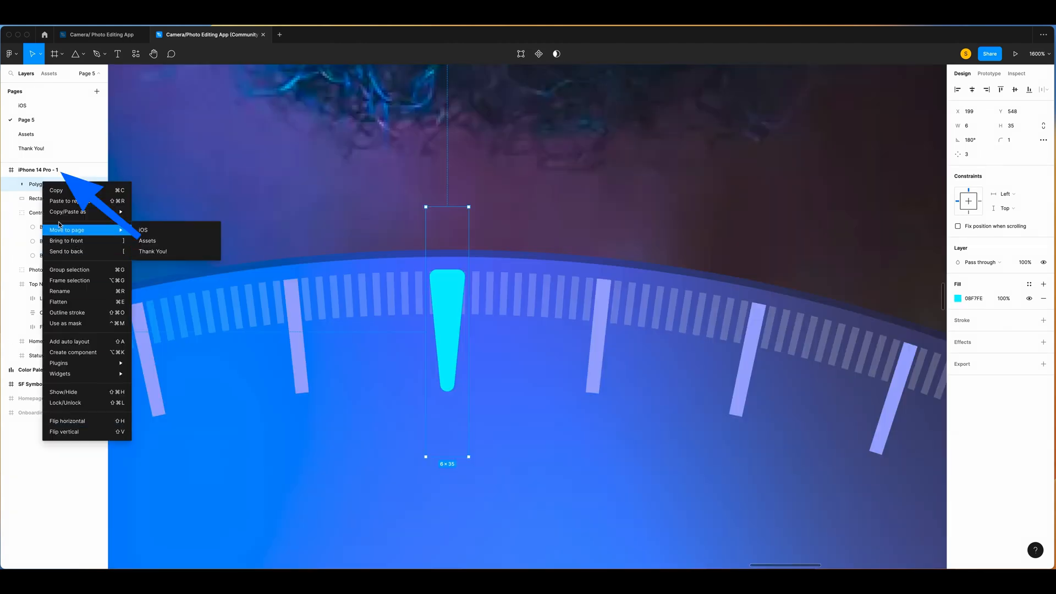
pyautogui.click(58, 301)
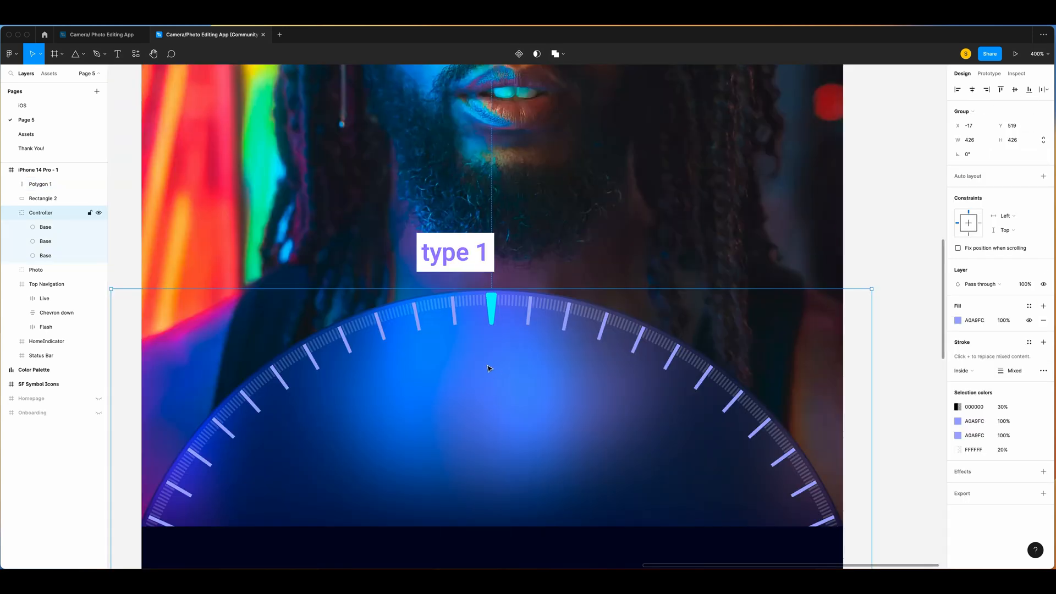
# Step: Add the text "1" beneath the dial pointer and give it the pointer's 08F7FE fill
pyautogui.press('t')
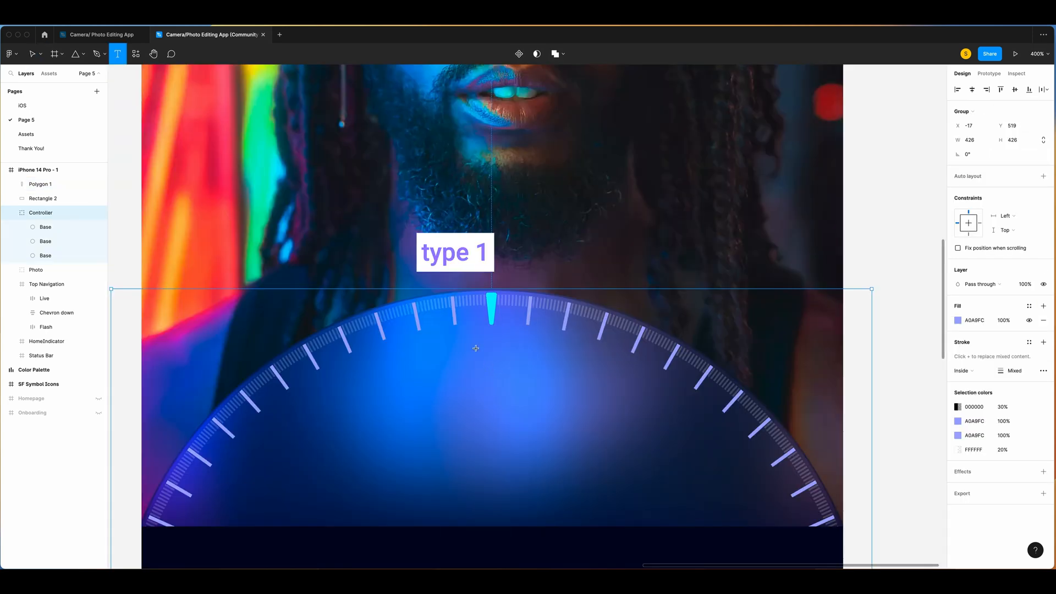
pyautogui.click(462, 360)
pyautogui.write('1')
pyautogui.click(1001, 327)
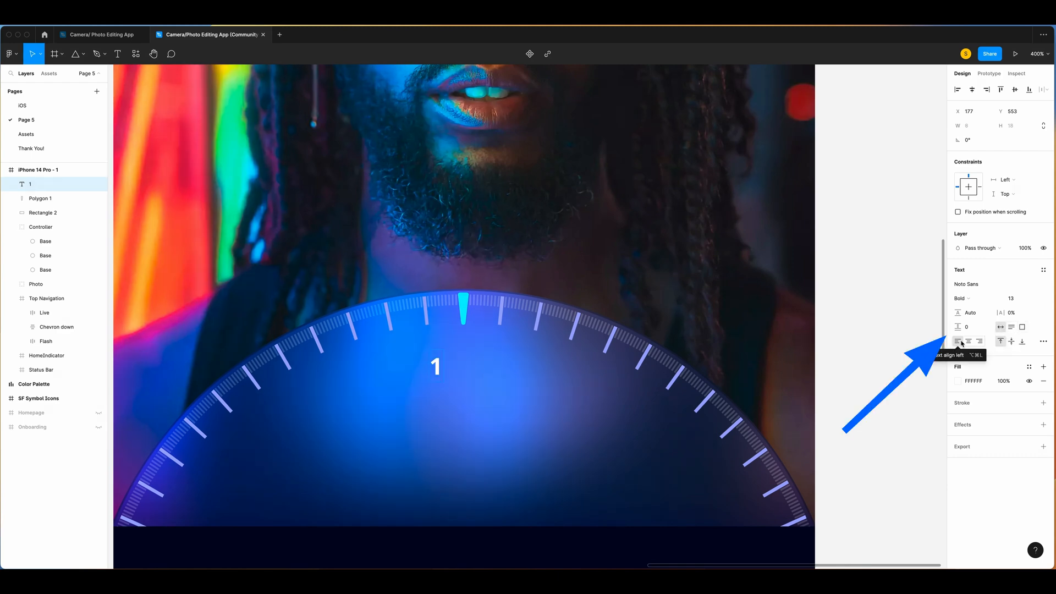
pyautogui.hotkey('ctrl', 'c')
pyautogui.click(464, 307)
pyautogui.press('Escape')
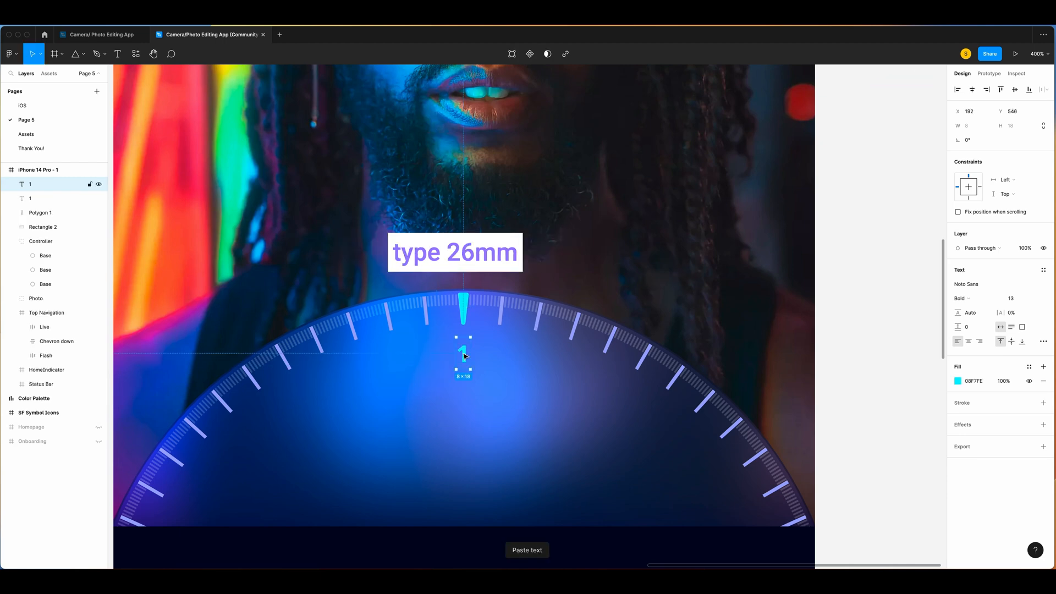
# Step: Duplicate the "1" label directly below itself and change the copy's text to "26 mm"
pyautogui.moveTo(464, 362); pyautogui.dragTo(464, 385)
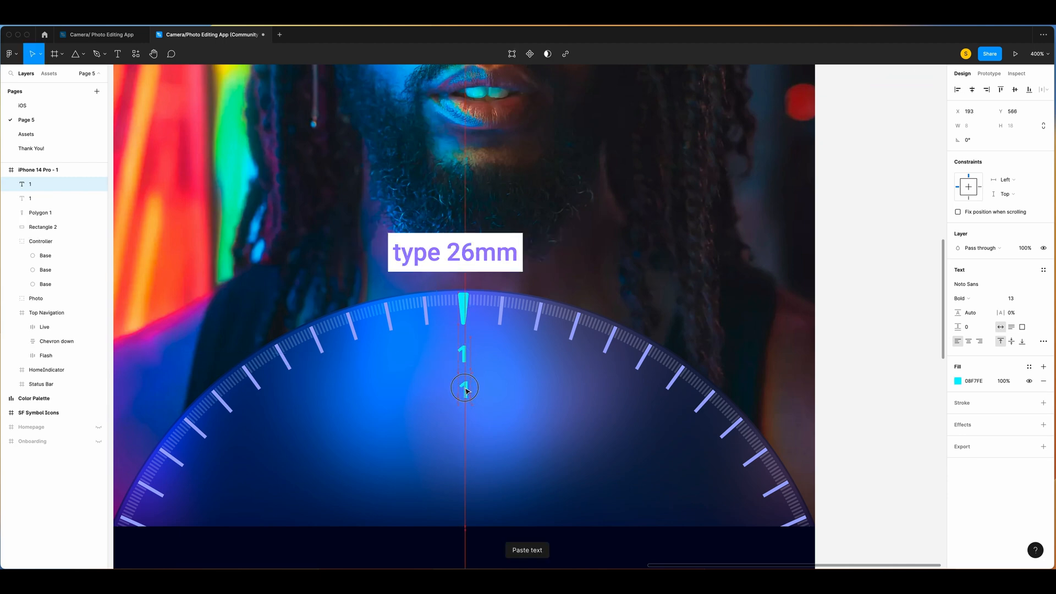
pyautogui.doubleClick(465, 385)
pyautogui.write('26 mm')
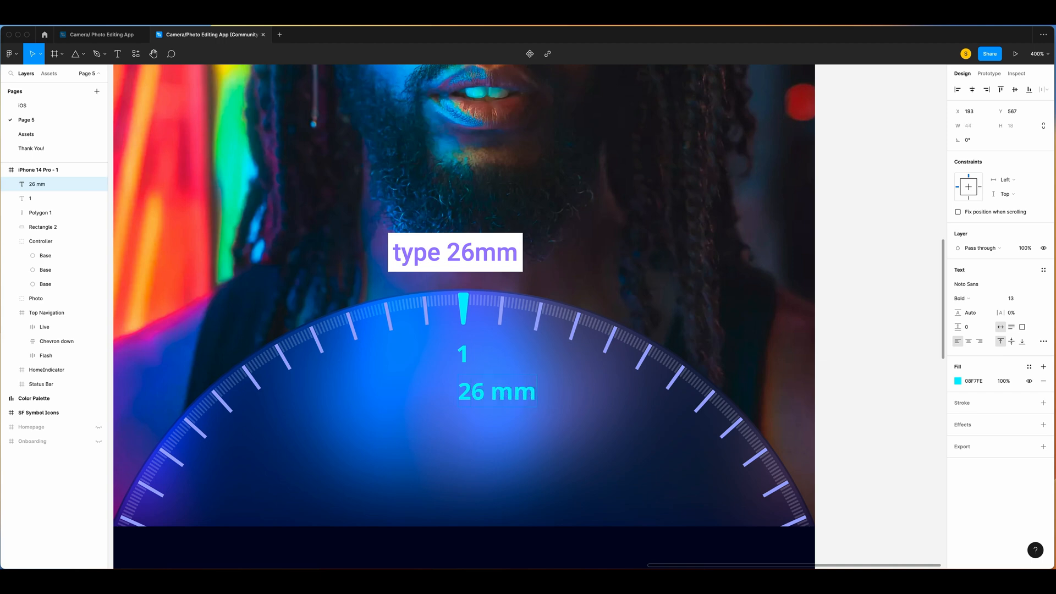
# Step: Set the letter case of the 26 mm label to uppercase
pyautogui.hotkey('ctrl', 'a')
pyautogui.click(1043, 341)
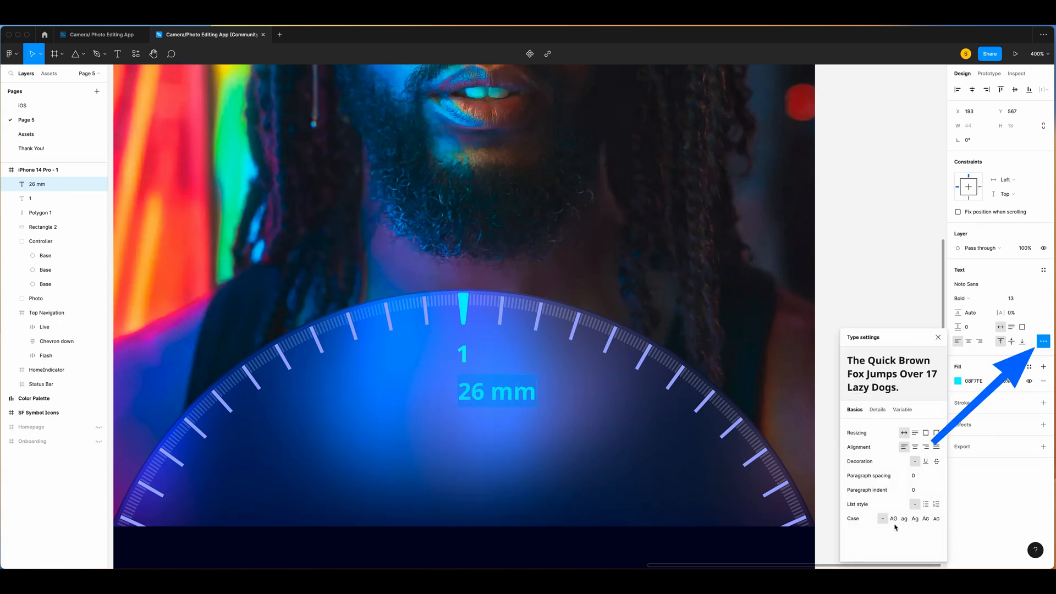
pyautogui.click(893, 518)
pyautogui.press('Escape')
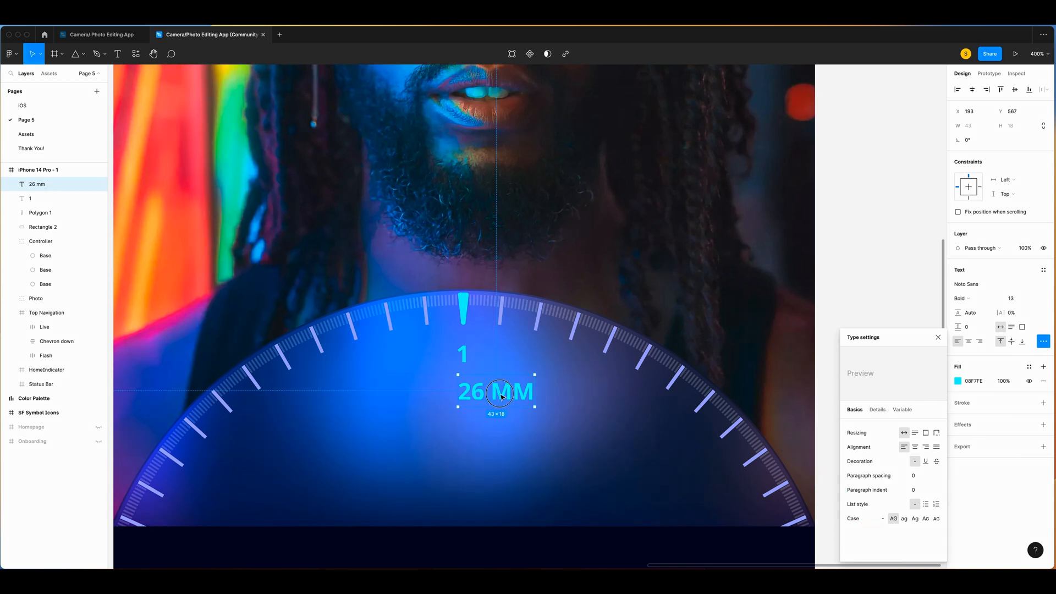
# Step: Combine the 1 and 26 mm labels in a vertical auto layout with spacing 4 and centre alignment
pyautogui.keyDown('shift'); pyautogui.click(463, 354); pyautogui.keyUp('shift')
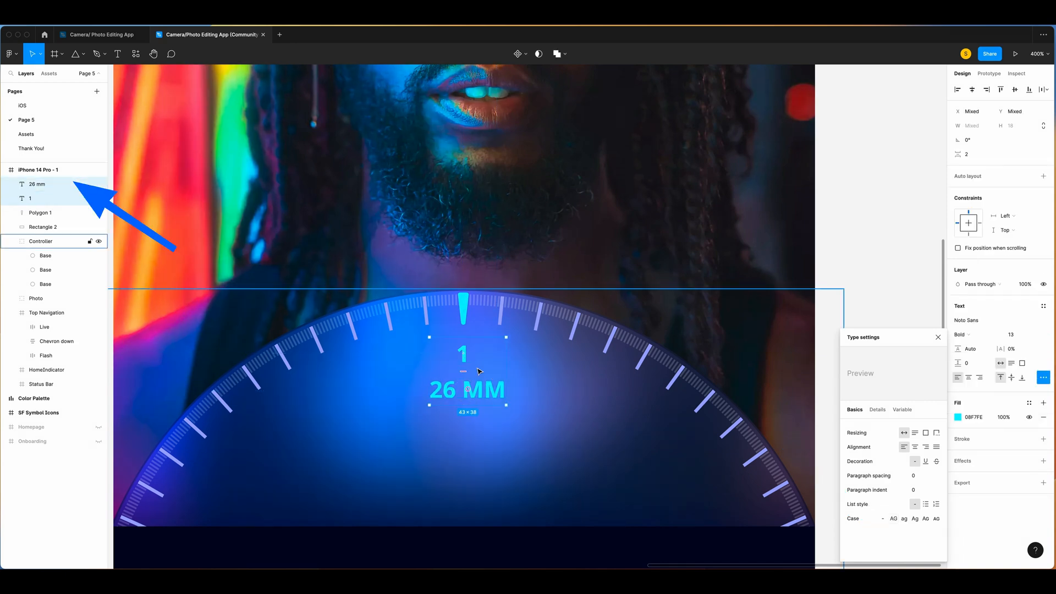
pyautogui.hotkey('shift', 'a')
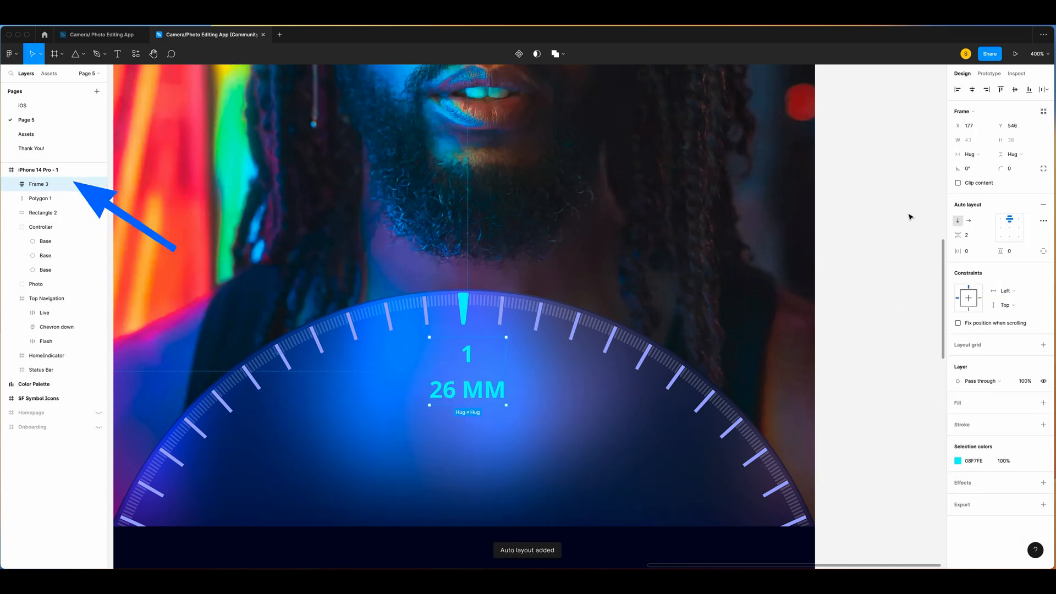
pyautogui.click(971, 235)
pyautogui.press('Return')
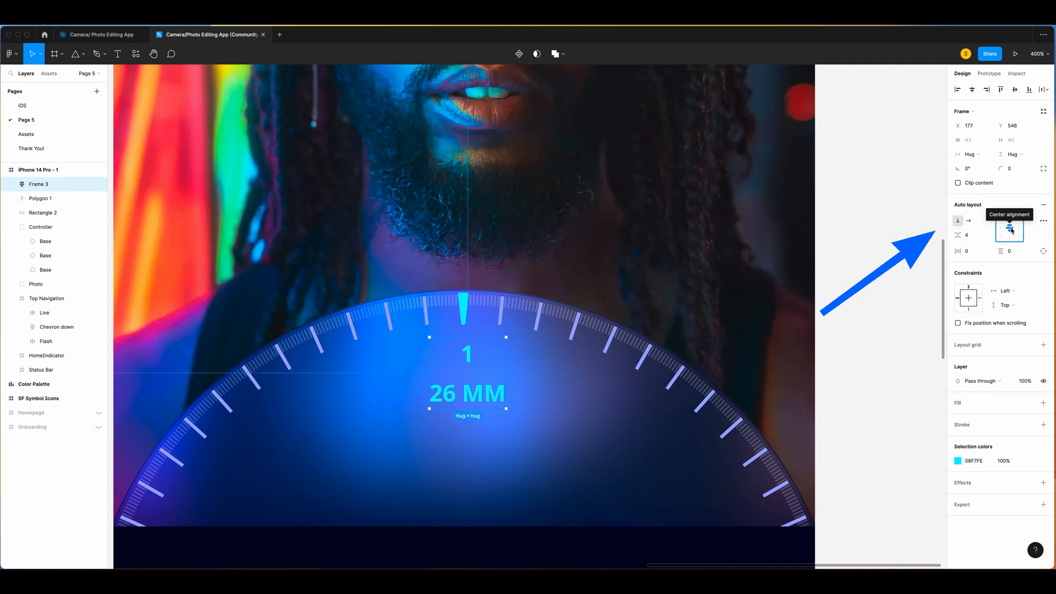
# Step: Centre the label frame under the cyan pointer and nudge it up 3 px to Y 543
pyautogui.moveTo(475, 394); pyautogui.dragTo(466, 393)
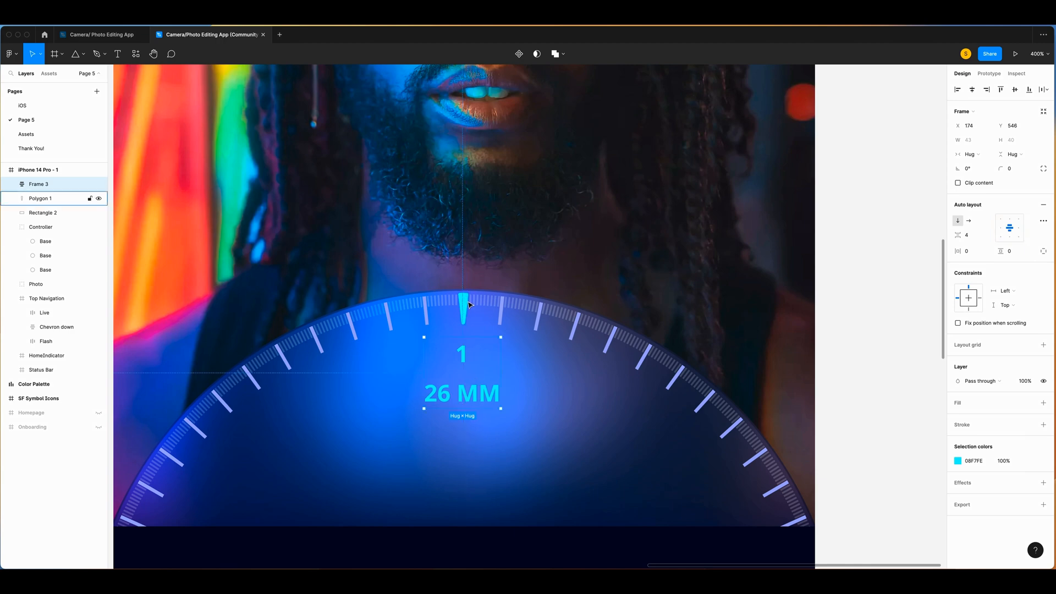
pyautogui.scroll(10, 464, 313)
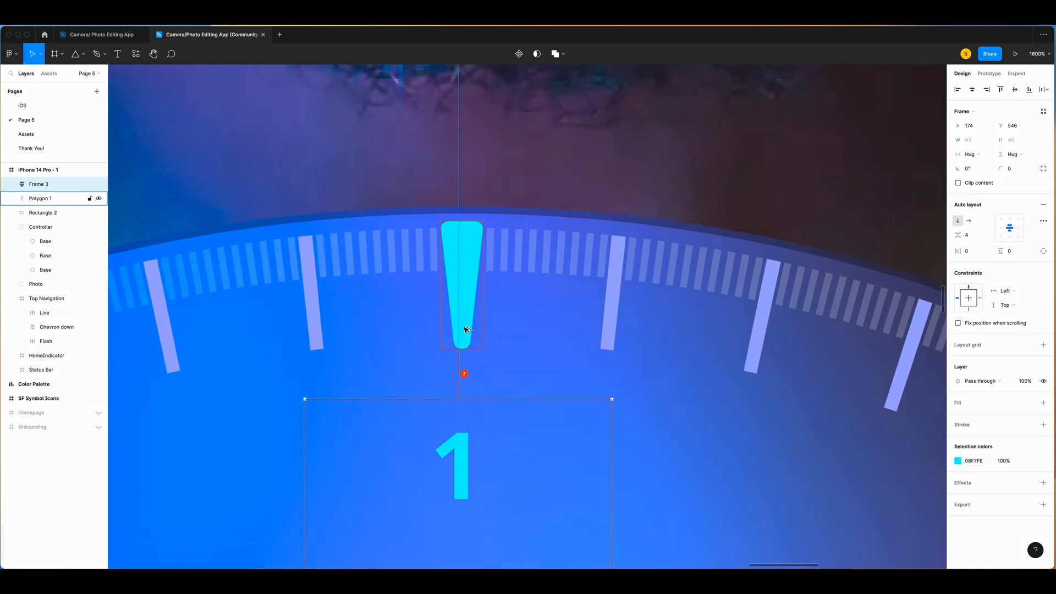
pyautogui.press('Up')
pyautogui.press('Up')
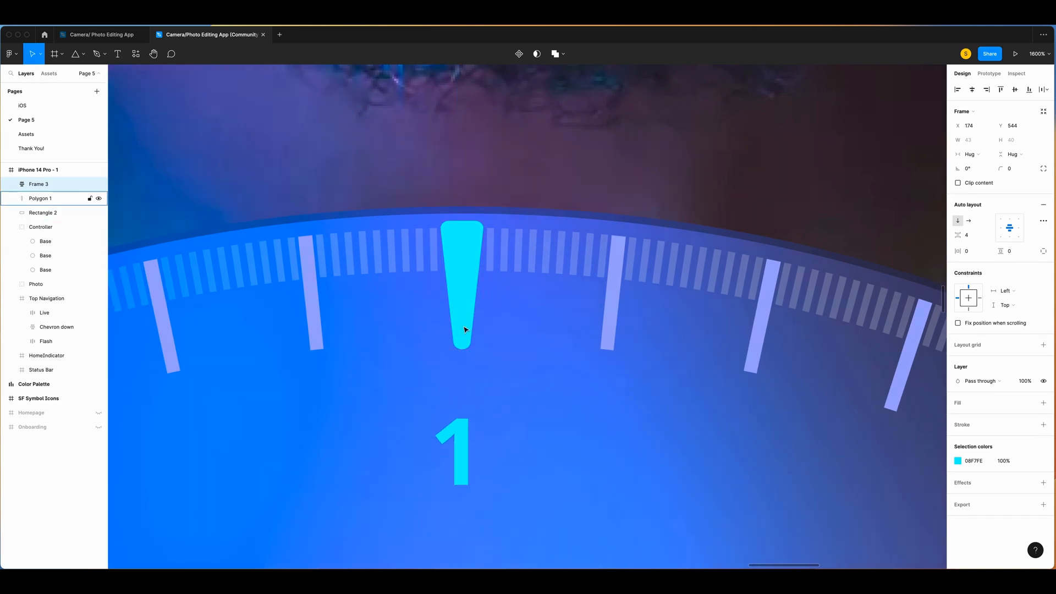
pyautogui.press('Up')
# Step: Rename the auto layout label frame to "26 mm"
pyautogui.doubleClick(41, 185)
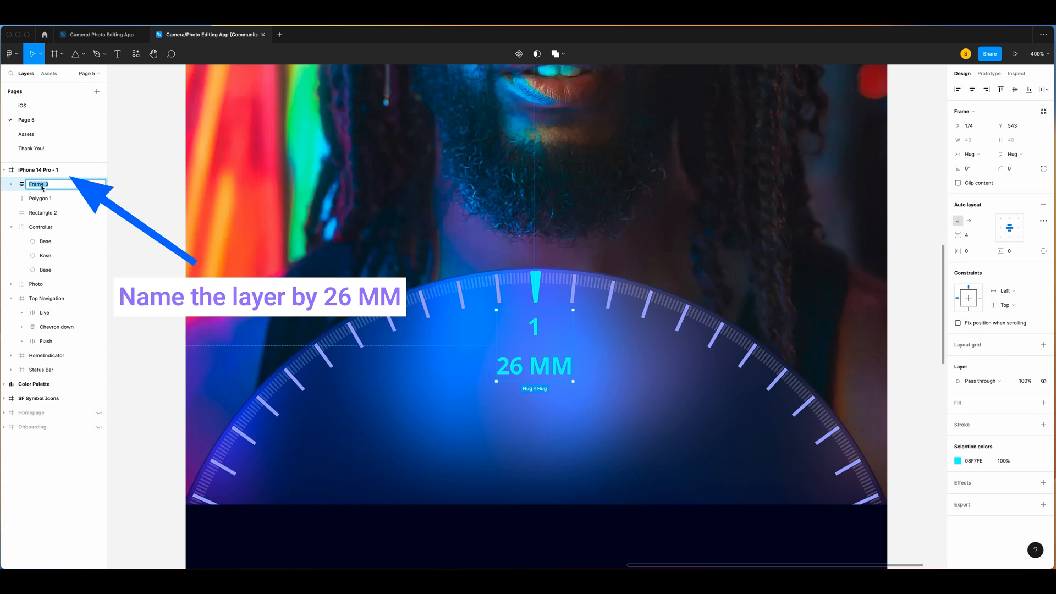
pyautogui.write('26 mm')
pyautogui.press('Return')
# Step: Duplicate the 26 mm label frame to the lower right on the dial and name the copy "77 mm"
pyautogui.press('c')
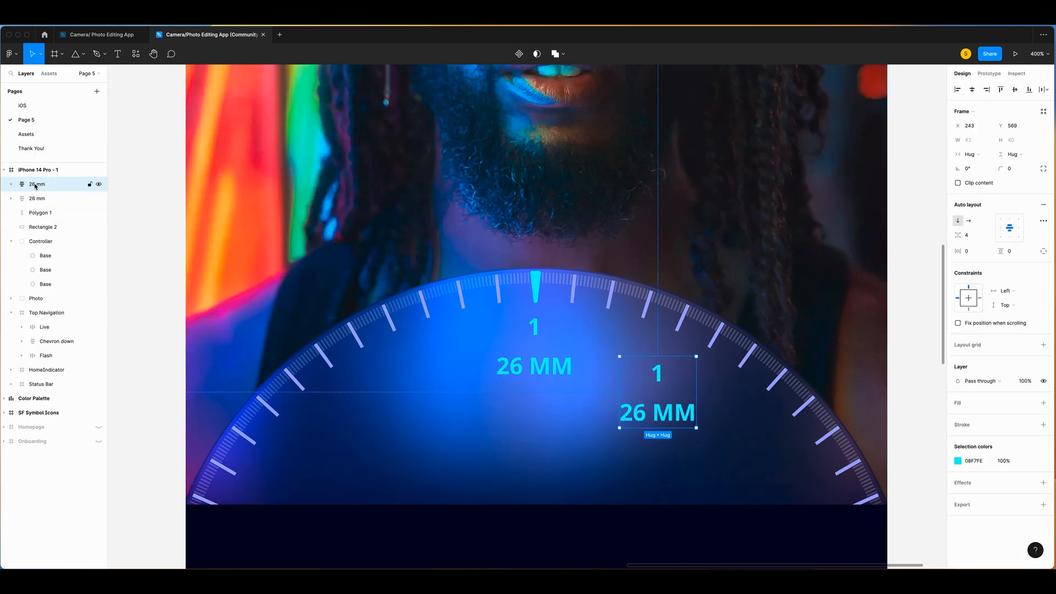
pyautogui.doubleClick(43, 186)
pyautogui.write('77')
# Step: Change the texts in the 77 mm frame to "3" and "77 mm"
pyautogui.doubleClick(660, 378)
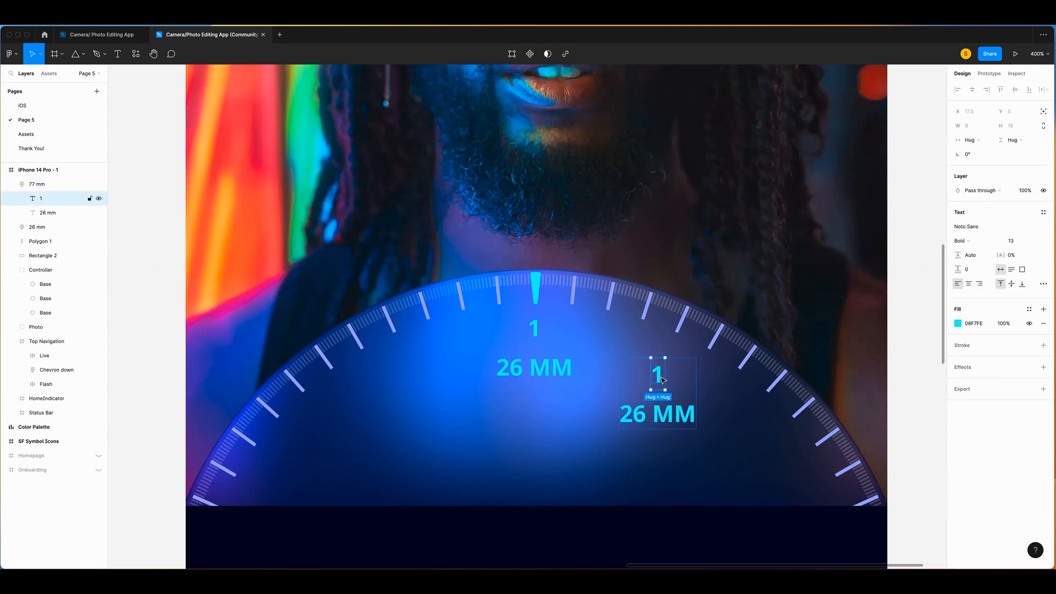
pyautogui.doubleClick(661, 379)
pyautogui.write('3')
pyautogui.moveTo(647, 415); pyautogui.dragTo(614, 417)
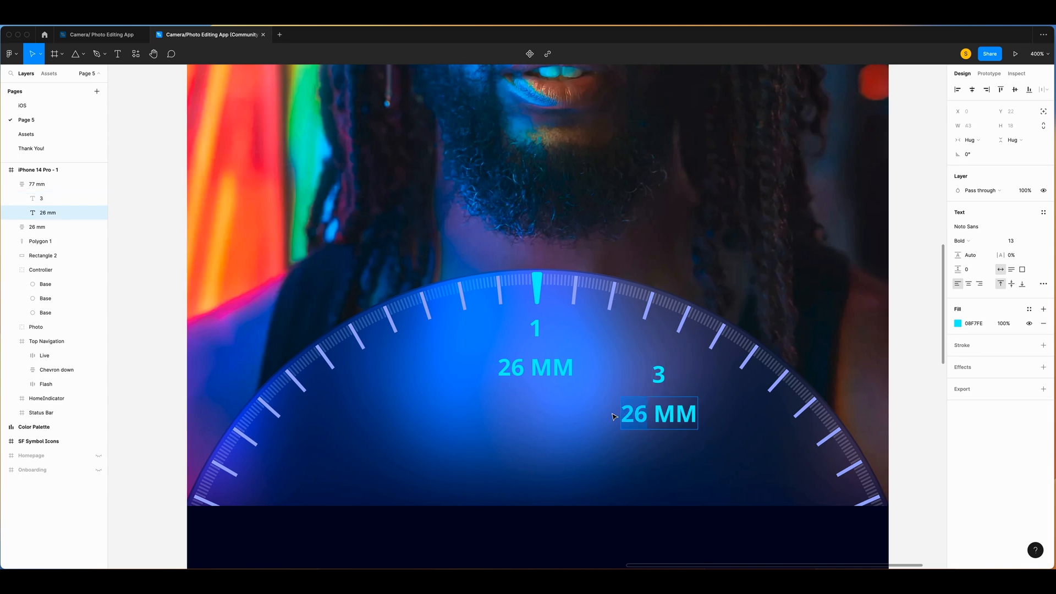
pyautogui.write('77')
# Step: Set both texts in the 77 mm frame to Regular weight and fill them with the palette's A0A9FC
pyautogui.doubleClick(663, 379)
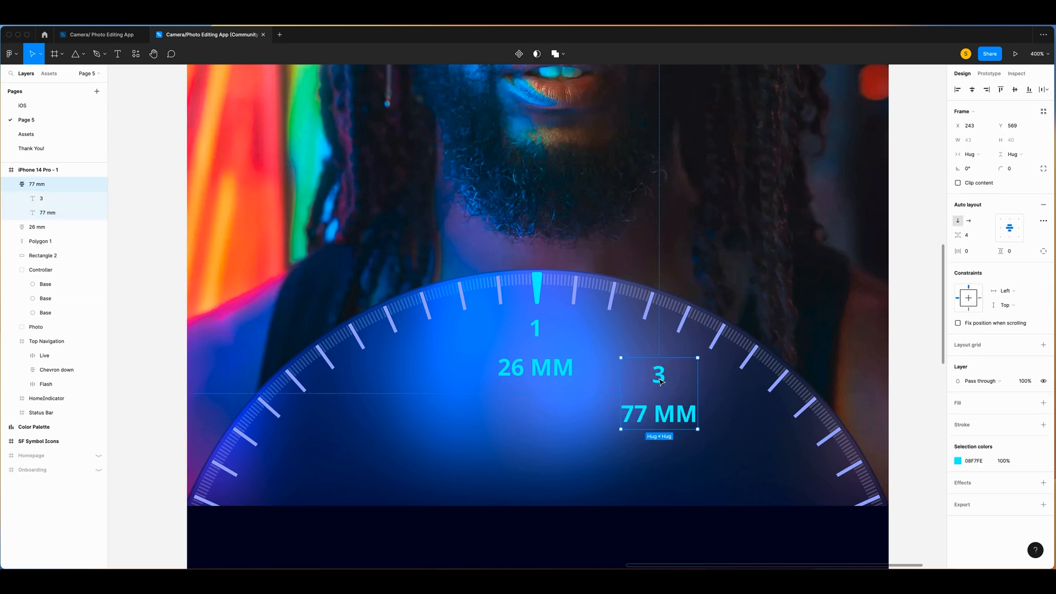
pyautogui.keyDown('shift'); pyautogui.click(668, 420); pyautogui.keyUp('shift')
pyautogui.click(964, 240)
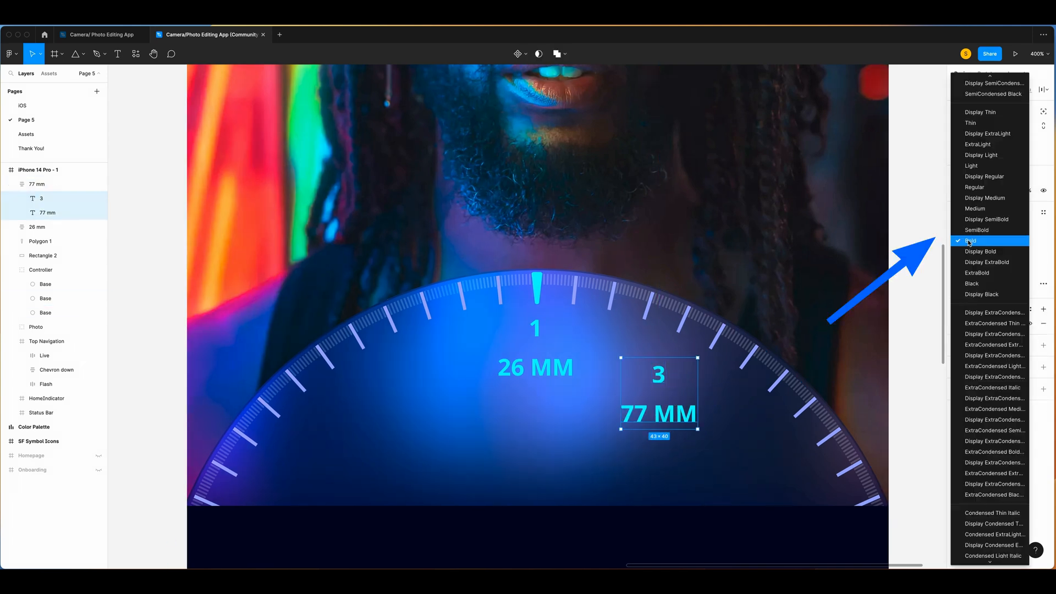
pyautogui.click(972, 191)
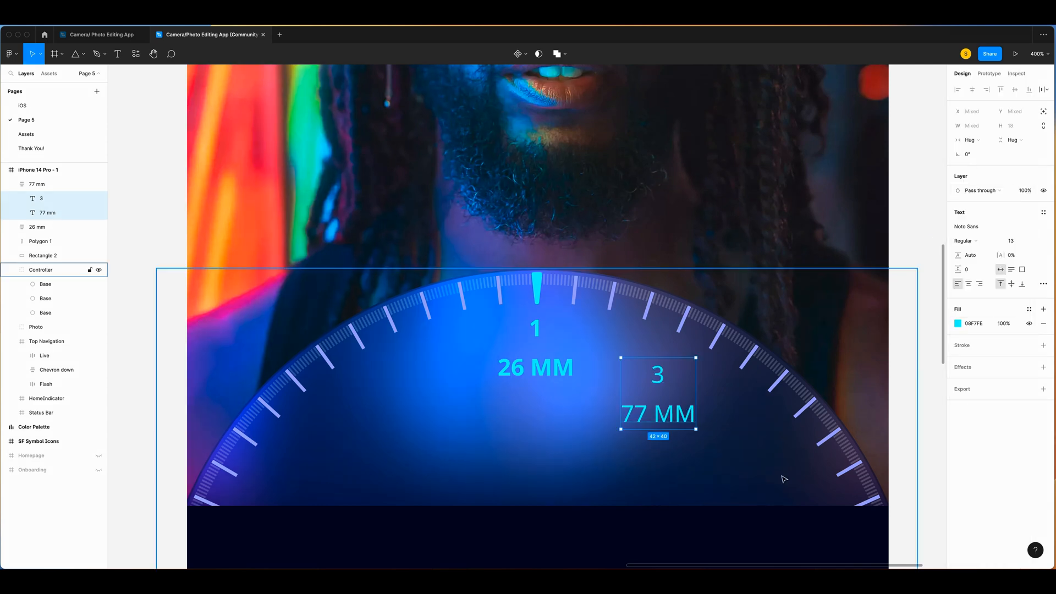
pyautogui.hotkey('shift', '0')
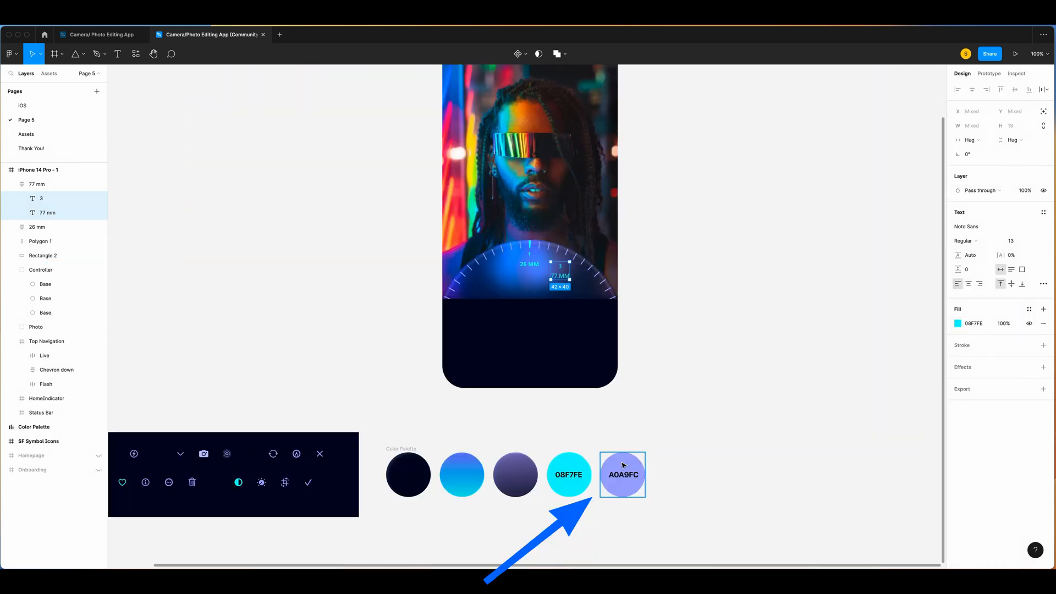
# Step: Duplicate the 77 mm frame to the dial's left side, name it "12 mm" and change its texts to "0,5" and "13 mm"
pyautogui.click(31, 185)
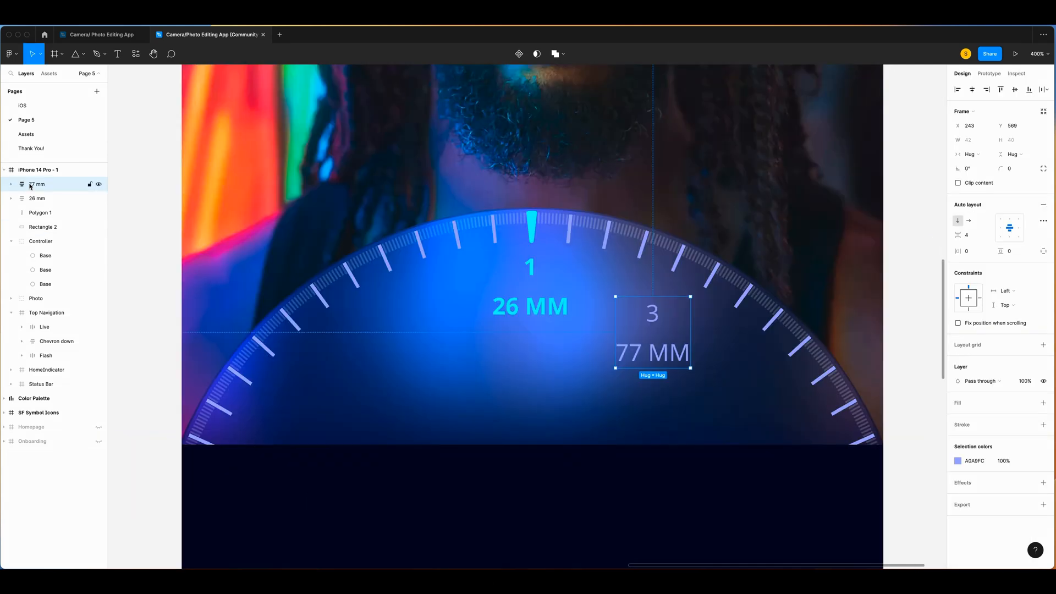
pyautogui.press('super+d')
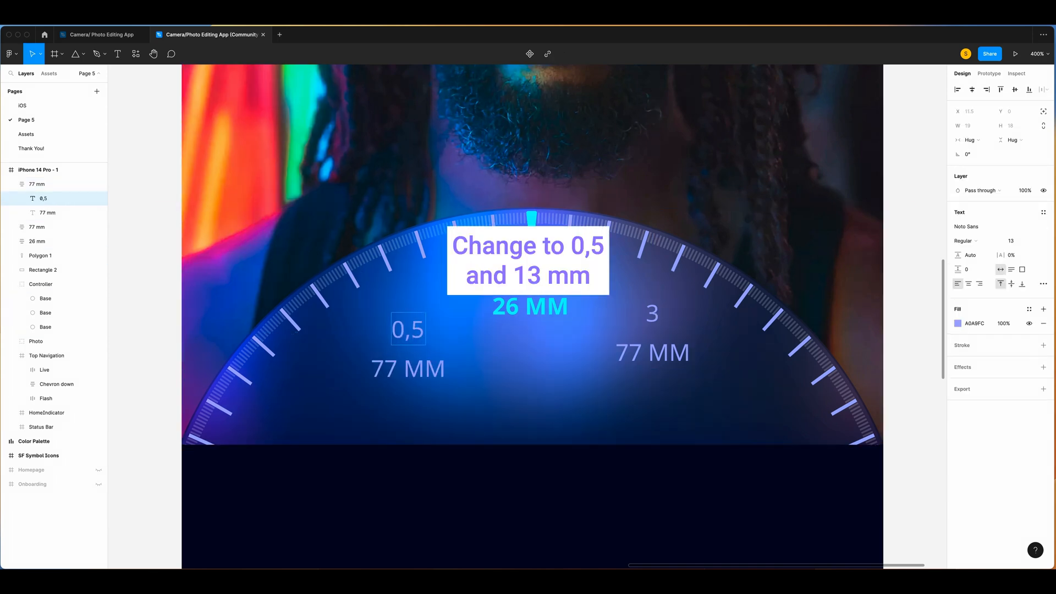
pyautogui.press('Escape')
pyautogui.doubleClick(374, 368)
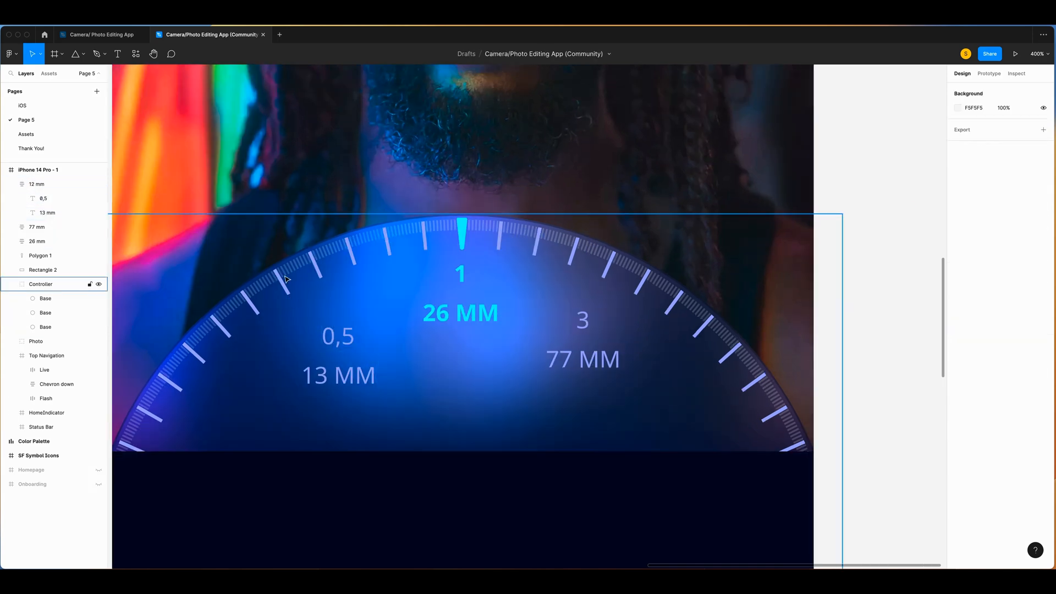
pyautogui.click(322, 333)
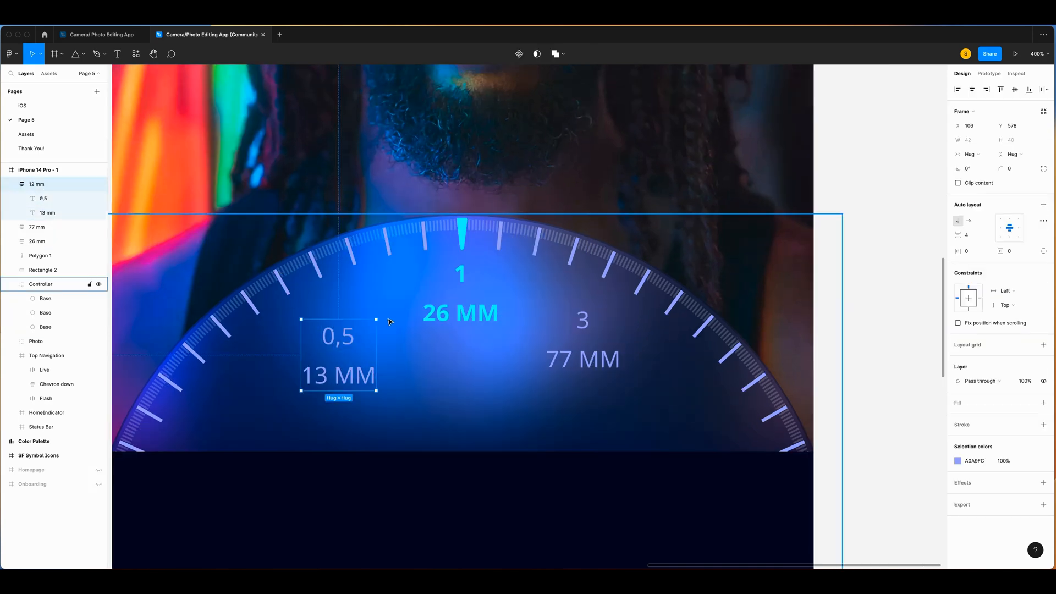
# Step: Move the 12 mm label frame closer to the dial's left tick marks and set its rotation to 30°
pyautogui.moveTo(329, 345); pyautogui.dragTo(308, 326)
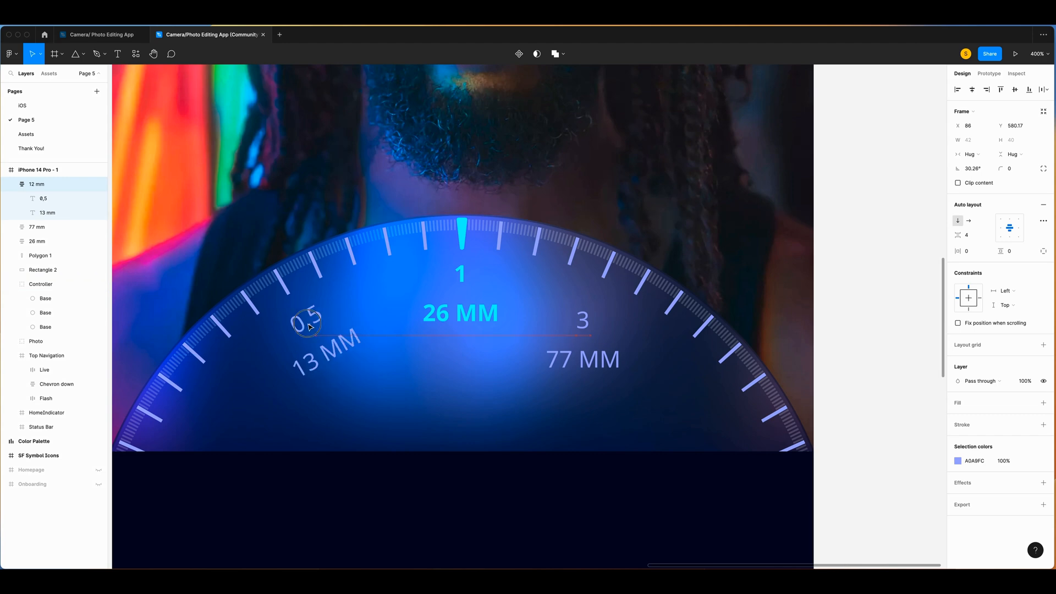
pyautogui.click(972, 168)
pyautogui.write('30')
pyautogui.press('Return')
# Step: Move the 77 mm label frame to the dial's lower right and rotate it to follow the curve of the ticks
pyautogui.click(581, 320)
pyautogui.moveTo(582, 320); pyautogui.dragTo(714, 397)
pyautogui.moveTo(654, 394); pyautogui.dragTo(693, 401)
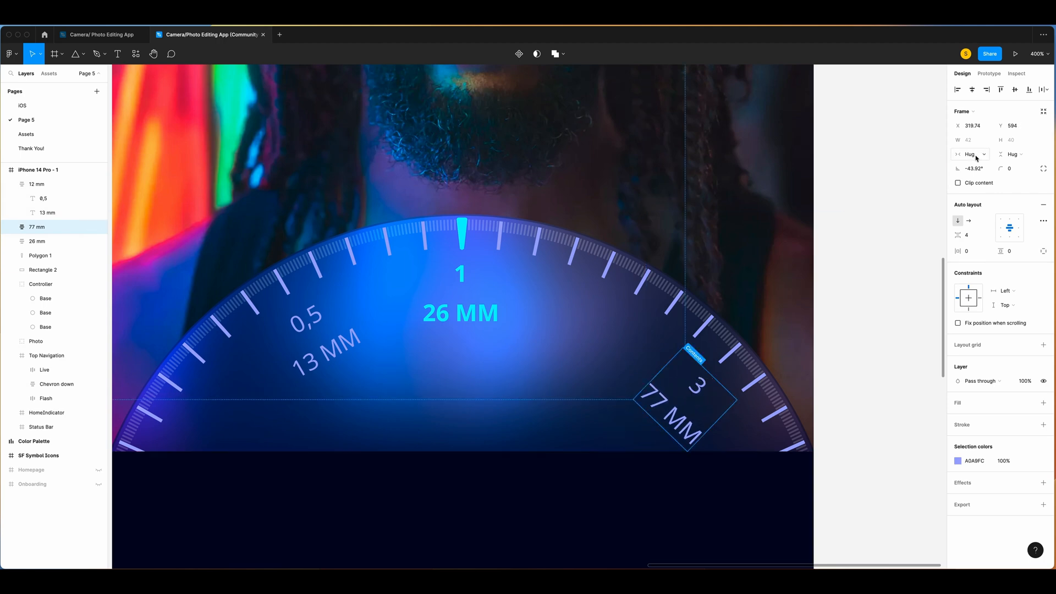
pyautogui.click(972, 168)
pyautogui.write('--')
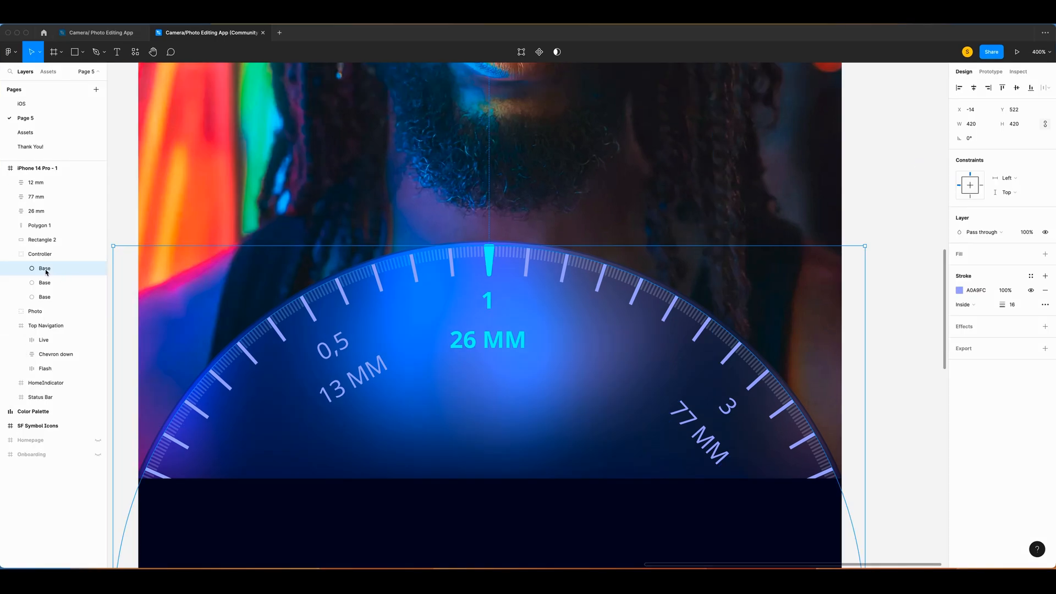
# Step: Rename the upper two Base ellipses in the Controller group as "Stroke 1" and "Stroke 2"
pyautogui.click(46, 269)
pyautogui.doubleClick(46, 269)
pyautogui.write('Stroke 1')
pyautogui.press('Tab')
pyautogui.write('Stroke 3')
pyautogui.press('Return')
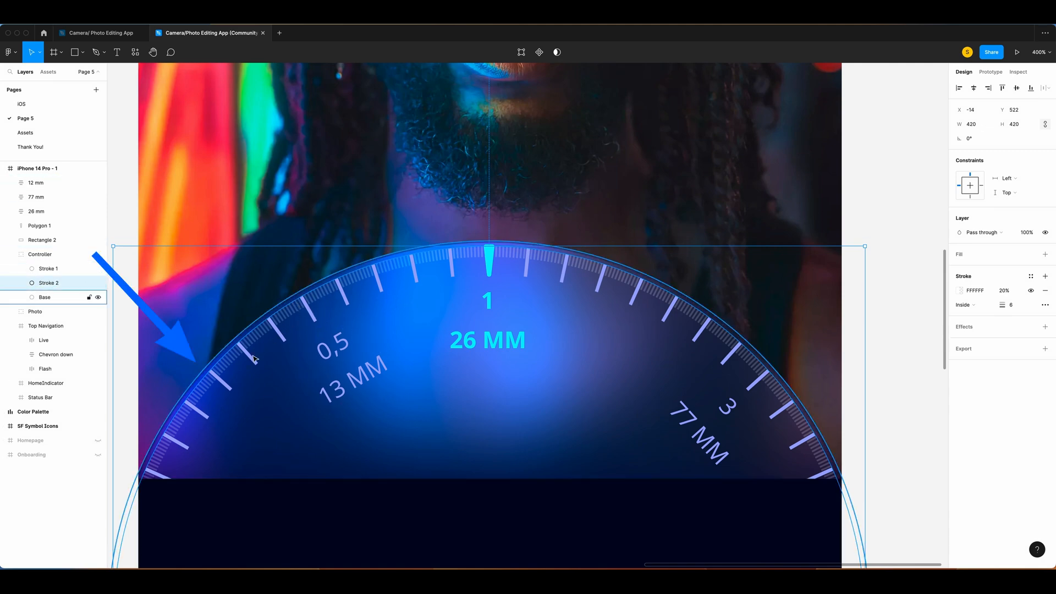
# Step: Draw a rectangle of about 292 × 132 over the dial and move its two left corner points to slant that edge
pyautogui.press('r')
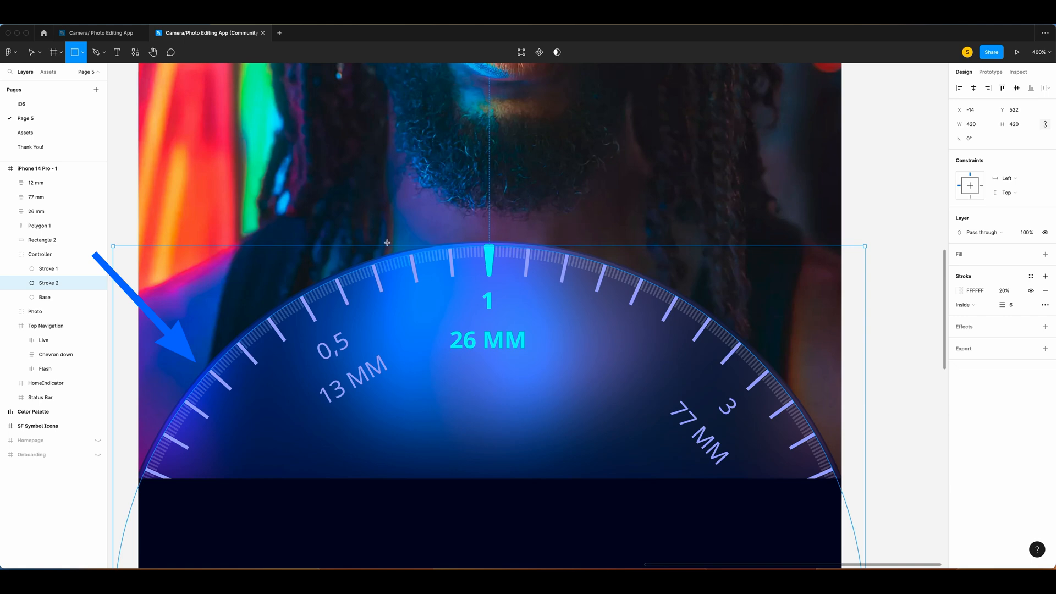
pyautogui.moveTo(320, 243)
pyautogui.mouseDown()
pyautogui.moveTo(618, 318)
pyautogui.moveTo(837, 481)
pyautogui.mouseUp()
pyautogui.press('Return')
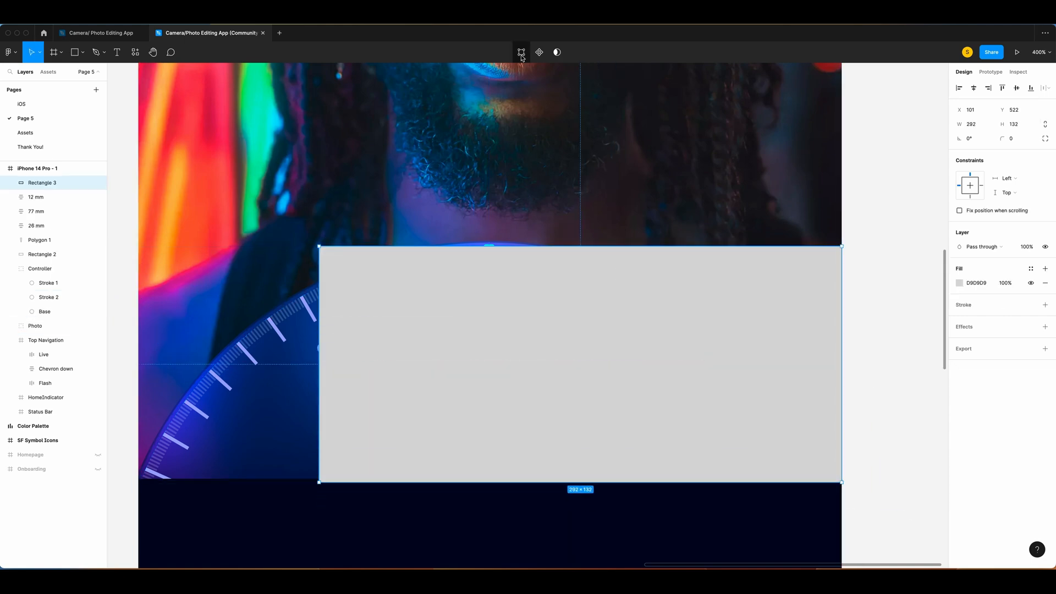
pyautogui.click(308, 253)
pyautogui.moveTo(308, 253); pyautogui.dragTo(292, 236)
pyautogui.moveTo(320, 480); pyautogui.dragTo(385, 480)
pyautogui.moveTo(292, 237); pyautogui.dragTo(282, 240)
# Step: Fine-tune the rectangle's left corner points so the slanted edge runs past the tick mark above the 0,5 label
pyautogui.press('super+plus')
pyautogui.hscroll(-5, 309, 252)
pyautogui.scroll(-3, 309, 252)
pyautogui.scroll(1, 309, 253)
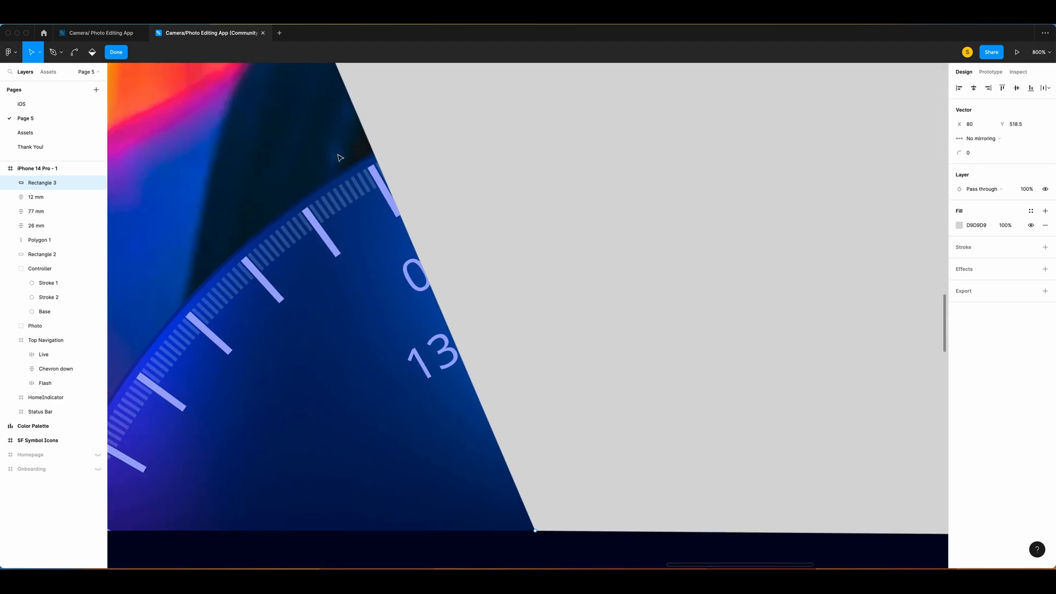
pyautogui.scroll(1, 336, 149)
pyautogui.click(328, 83)
pyautogui.moveTo(328, 83); pyautogui.dragTo(314, 81)
pyautogui.click(538, 561)
pyautogui.moveTo(541, 561); pyautogui.dragTo(539, 558)
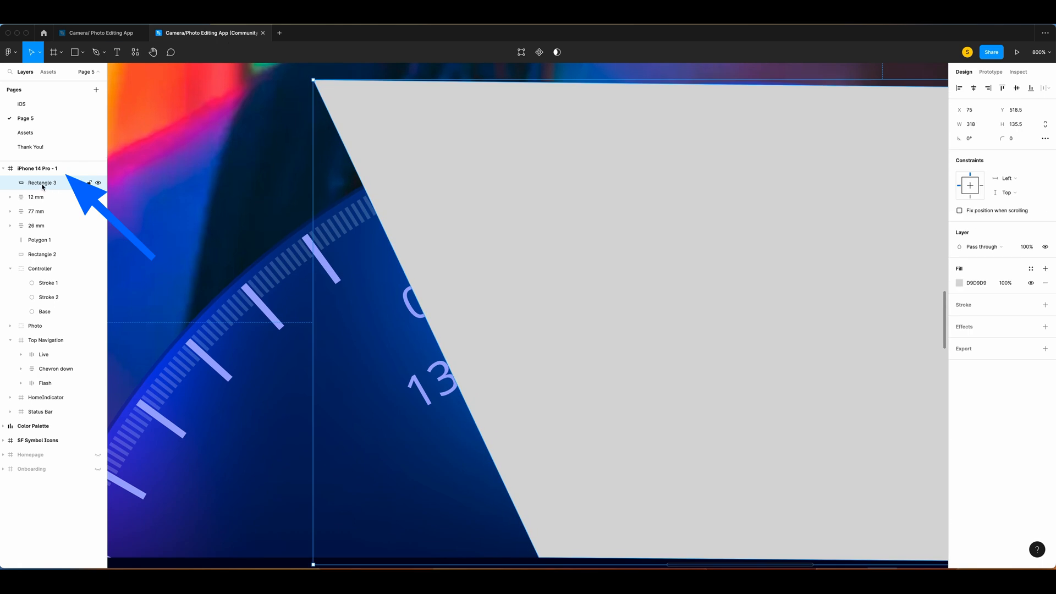
# Step: Place Rectangle 3 between Stroke 2 and Base in the Controller group and use it as a mask
pyautogui.moveTo(43, 187); pyautogui.dragTo(48, 300)
pyautogui.rightClick(50, 299)
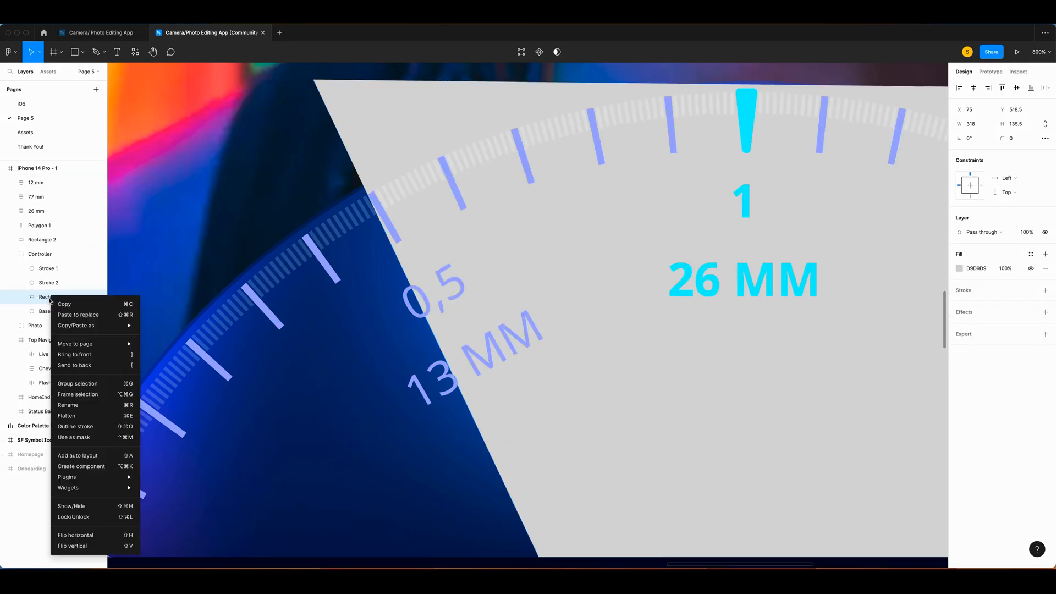
pyautogui.click(86, 443)
pyautogui.press('-')
pyautogui.press('-')
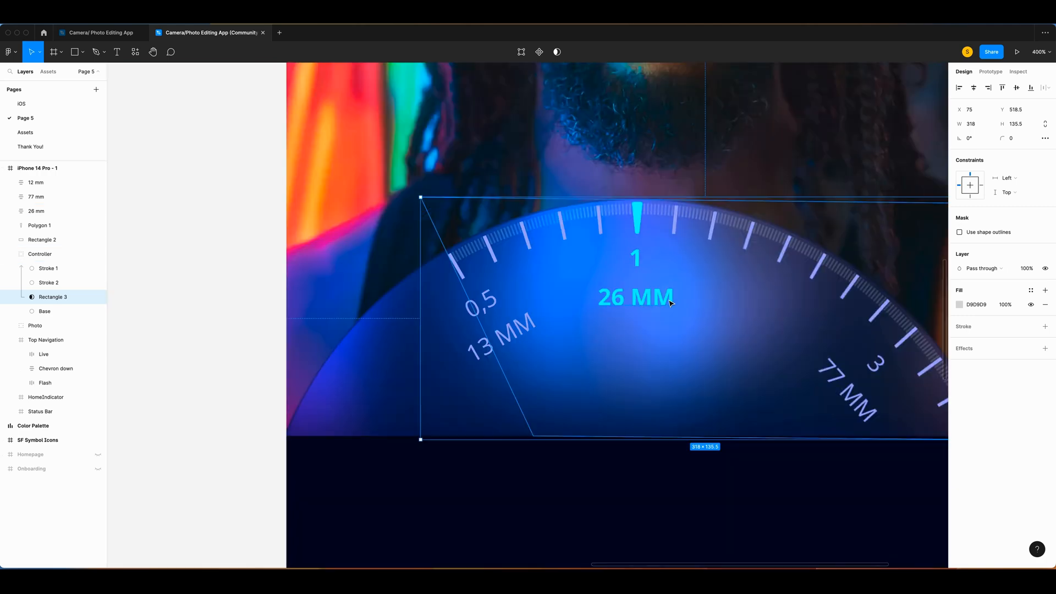
# Step: Group the 12 mm, 77 mm and 26 mm frames, Polygon 1 and the Controller group, and name the new group "Controller"
pyautogui.click(35, 184)
pyautogui.keyDown('shift'); pyautogui.click(36, 197); pyautogui.keyUp('shift')
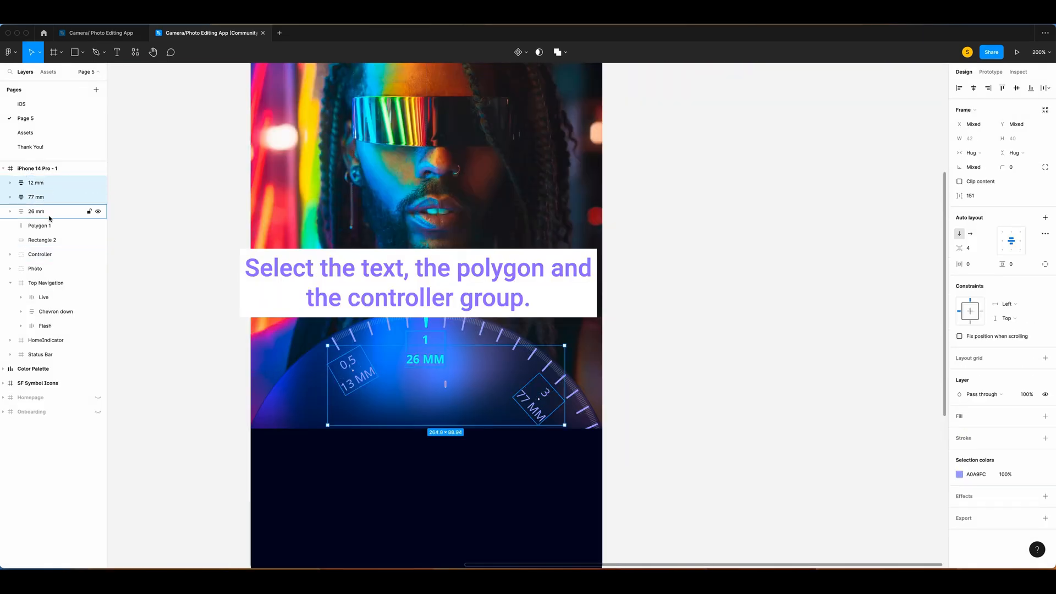
pyautogui.keyDown('shift'); pyautogui.click(36, 211); pyautogui.keyUp('shift')
pyautogui.keyDown('shift'); pyautogui.click(43, 227); pyautogui.keyUp('shift')
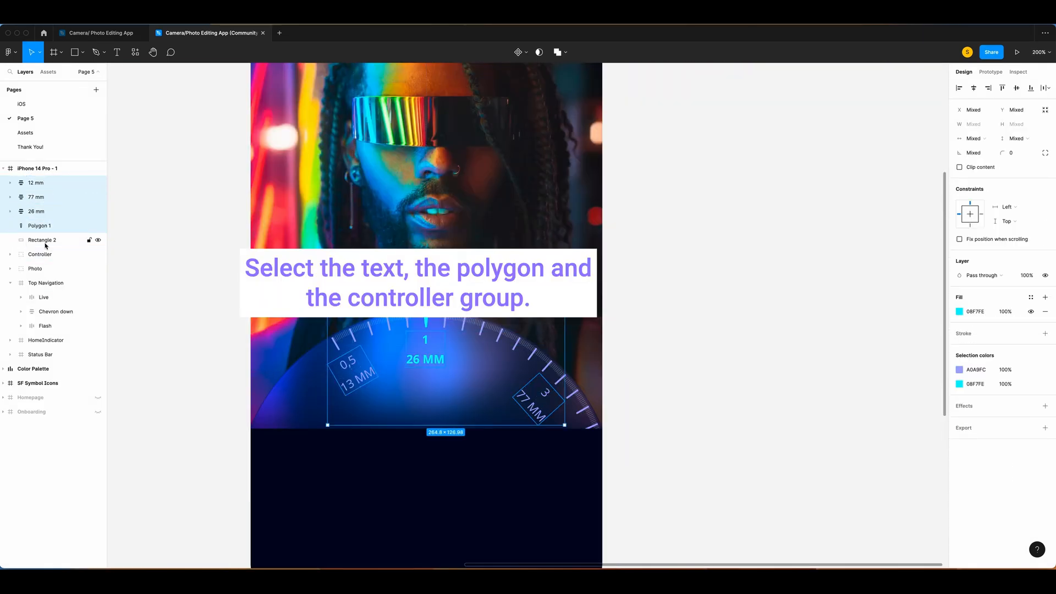
pyautogui.scroll(-2, 314, 455)
pyautogui.keyDown('shift'); pyautogui.click(48, 256); pyautogui.keyUp('shift')
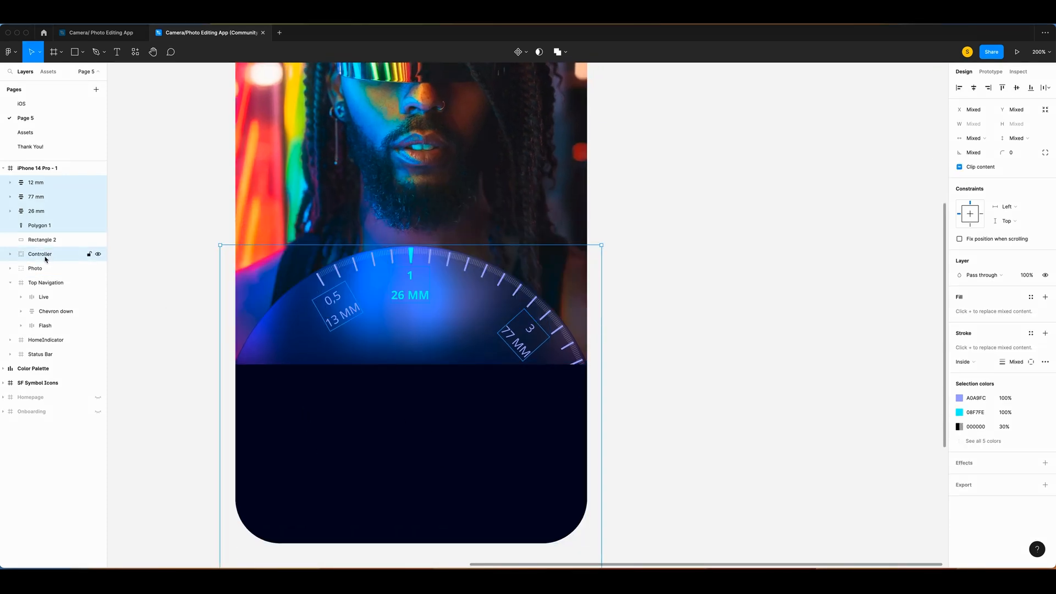
pyautogui.press('super+g')
pyautogui.press('super+r')
pyautogui.write('C')
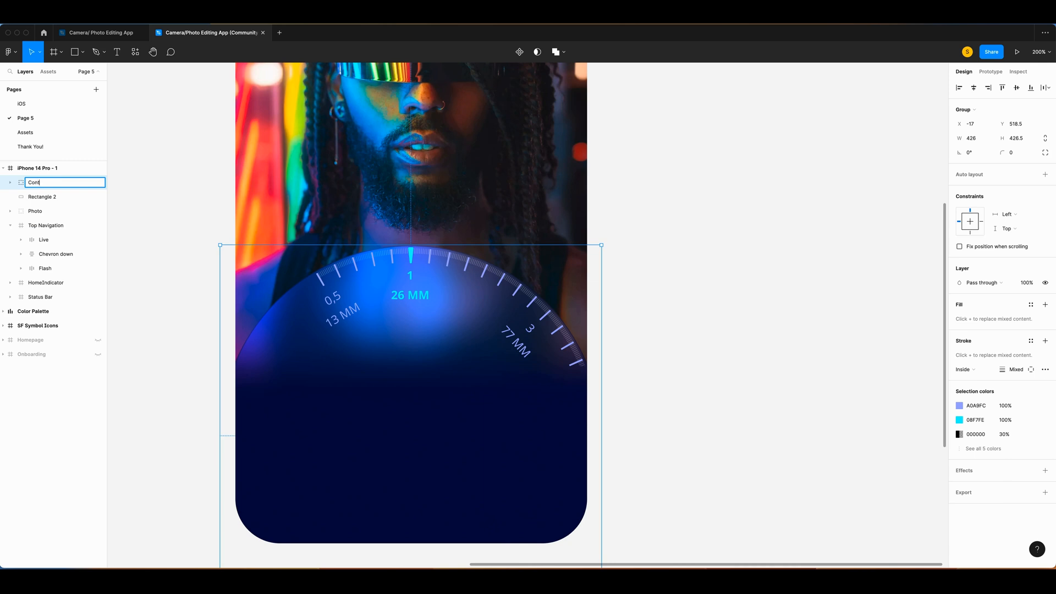
pyautogui.press('Return')
# Step: Move Rectangle 2 above the Controller group in the layer order so it covers the dial's lower part
pyautogui.click(41, 198)
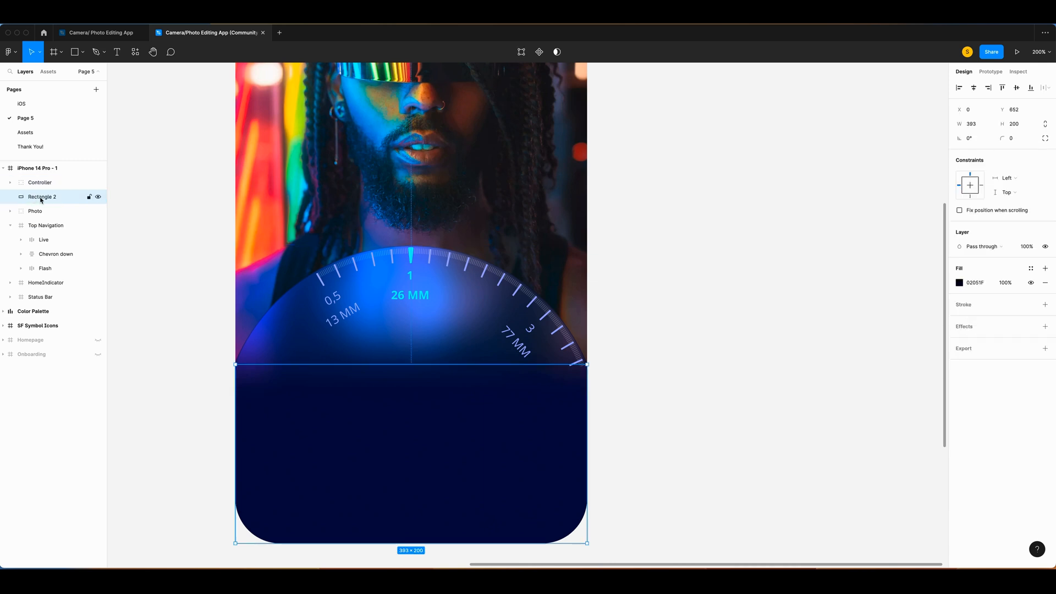
pyautogui.moveTo(47, 202); pyautogui.dragTo(45, 178)
pyautogui.click(717, 384)
pyautogui.hscroll(-1, 716, 384)
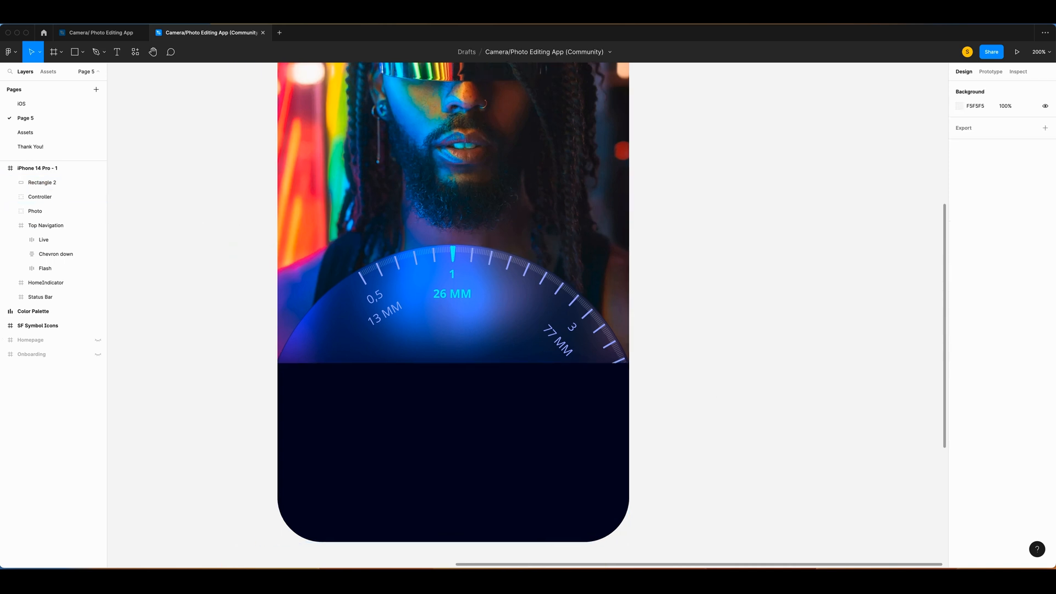
# Step: Add the text "Time-lapse" on the dark area below the dial with auto width and uppercase letter case
pyautogui.scroll(5, 373, 443)
pyautogui.press('t')
pyautogui.moveTo(205, 350); pyautogui.dragTo(316, 381)
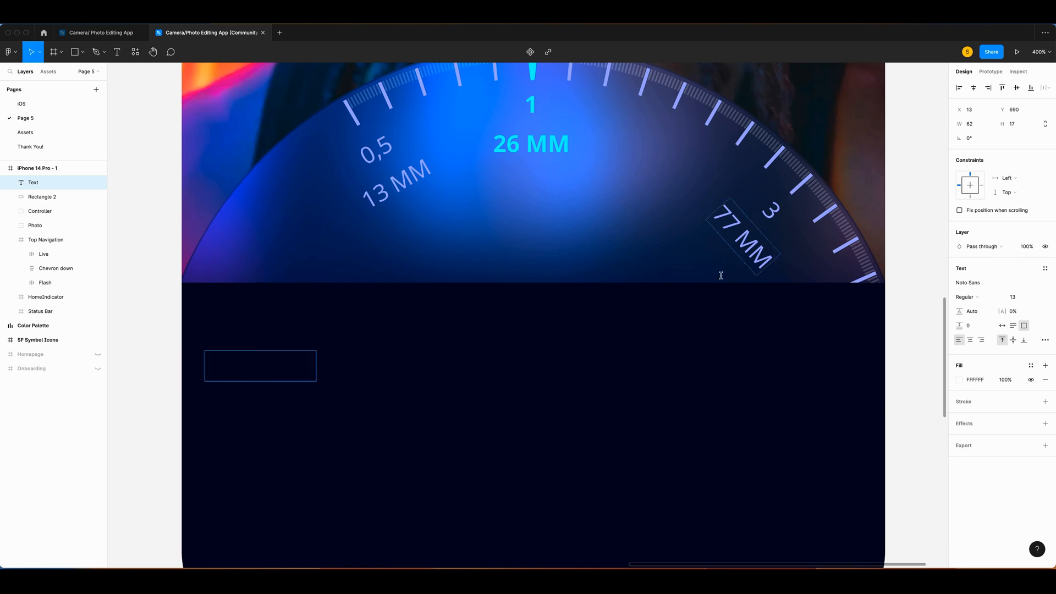
pyautogui.write('Time-lapse')
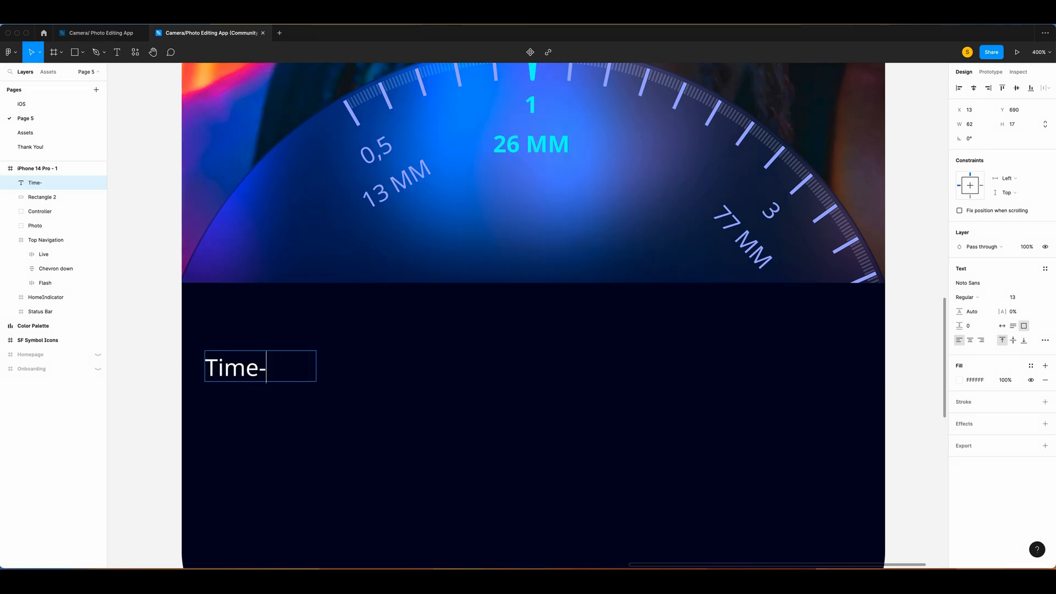
pyautogui.click(1002, 326)
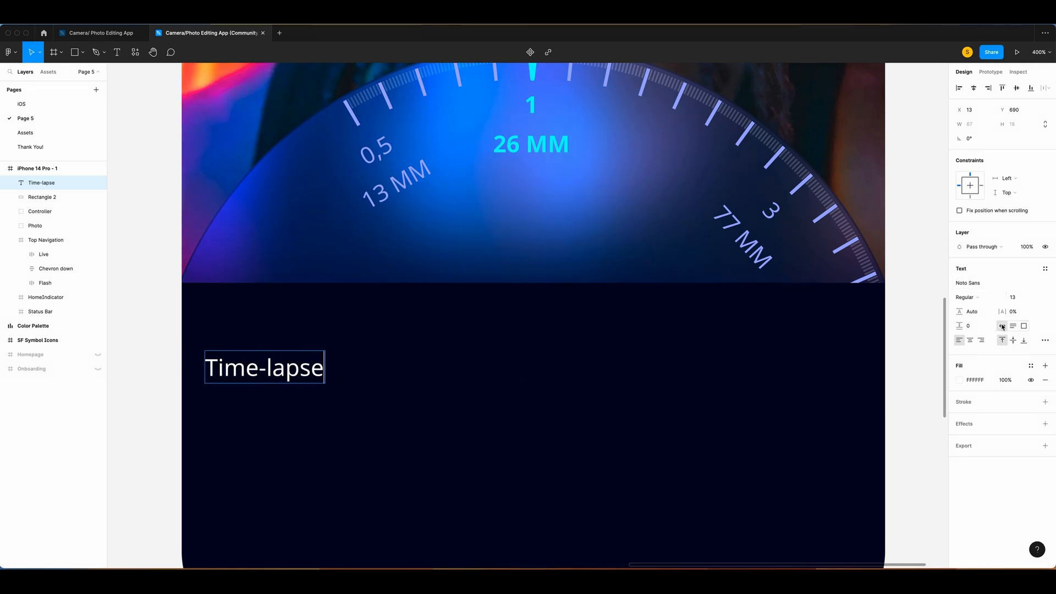
pyautogui.click(1045, 340)
pyautogui.click(895, 517)
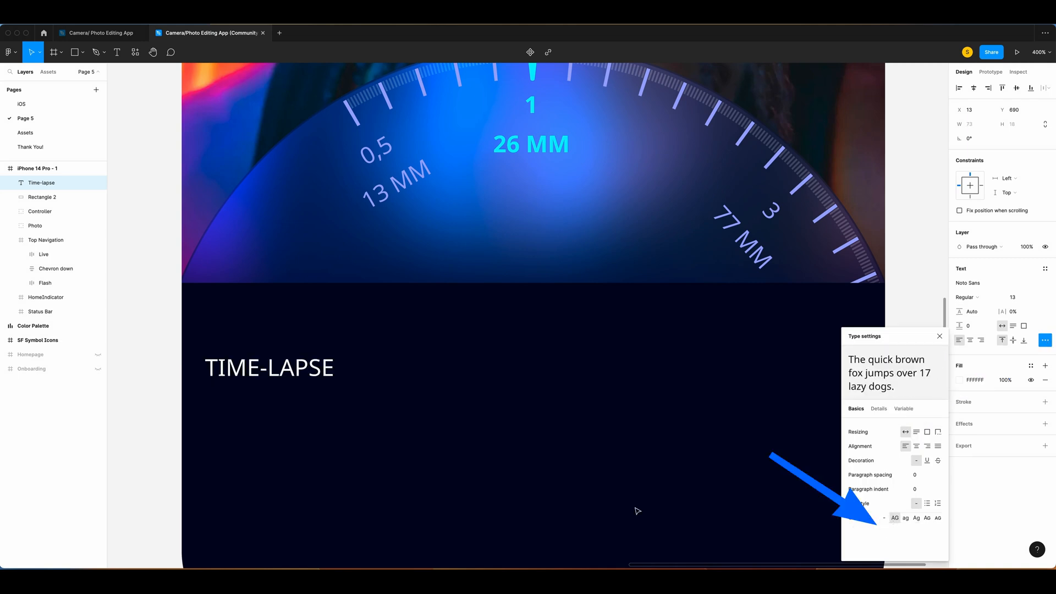
pyautogui.press('Escape')
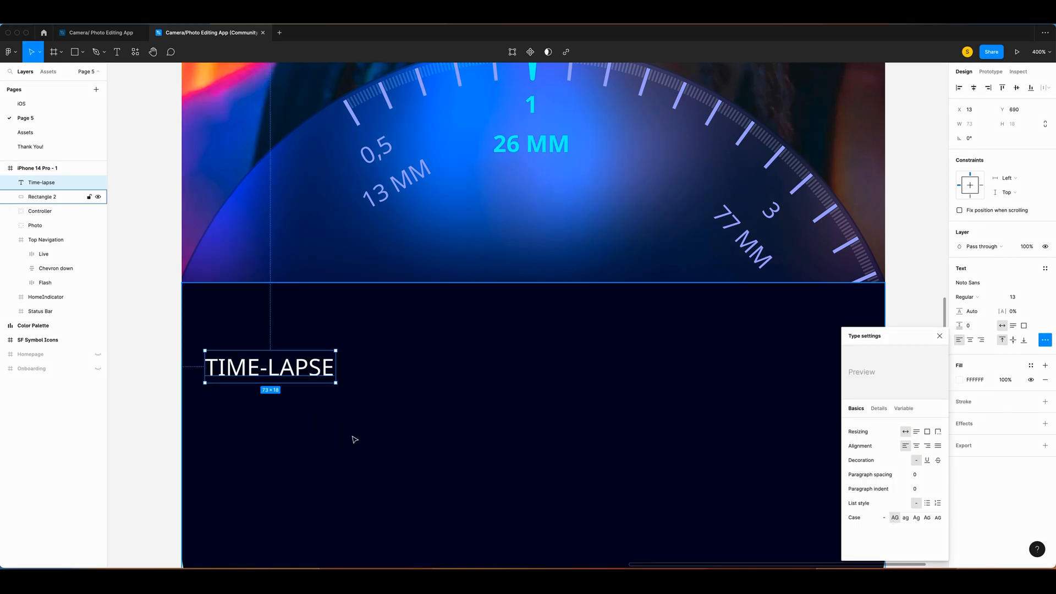
# Step: Fill the Time-lapse text with the palette's A0A9FC
pyautogui.scroll(-3, 354, 440)
pyautogui.scroll(-5, 355, 439)
pyautogui.press('i')
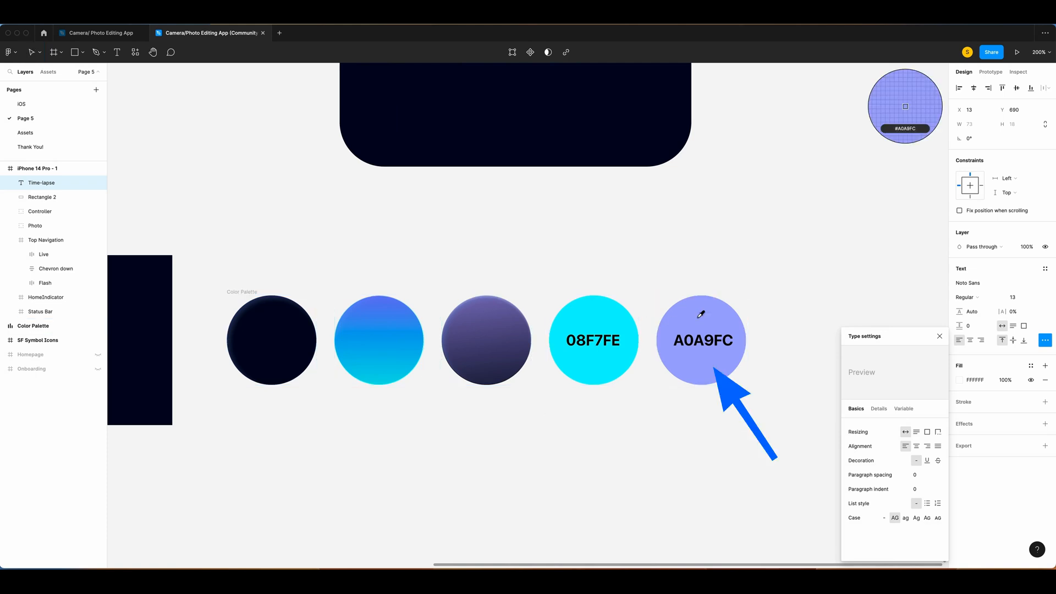
pyautogui.click(700, 321)
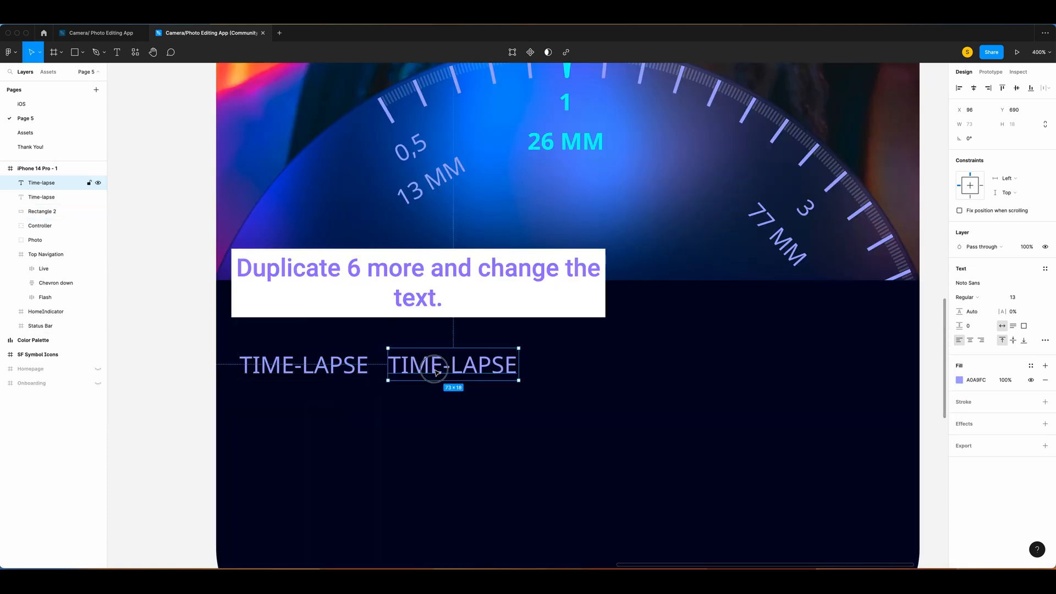
# Step: Duplicate the Time-lapse label along the row and change the copies to "SLO-MO", "CINEMATIC", "VIDEO" and "PHOTO"
pyautogui.doubleClick(434, 368)
pyautogui.write('SLO-MO')
pyautogui.moveTo(434, 368); pyautogui.dragTo(721, 366)
pyautogui.doubleClick(537, 368)
pyautogui.write('CINEMATIC')
pyautogui.doubleClick(684, 368)
pyautogui.write('vIDEOPHOTO')
# Step: Add two more copies of the mode label and change their texts to "Portrait" and "Pano"
pyautogui.hscroll(3, 769, 364)
pyautogui.doubleClick(743, 366)
pyautogui.write('Portrait')
pyautogui.press('super+v')
pyautogui.doubleClick(700, 416)
pyautogui.write('Pano')
# Step: Combine all seven mode labels in a horizontal auto layout frame with a spacing of 24
pyautogui.click(41, 268)
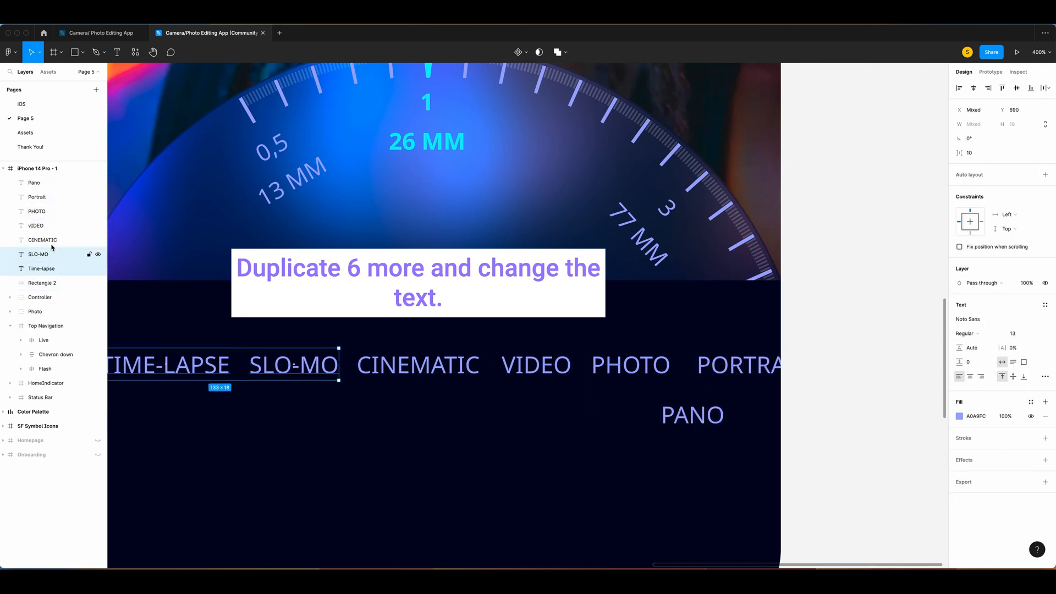
pyautogui.keyDown('shift'); pyautogui.click(34, 182); pyautogui.keyUp('shift')
pyautogui.hotkey('shift', 'a')
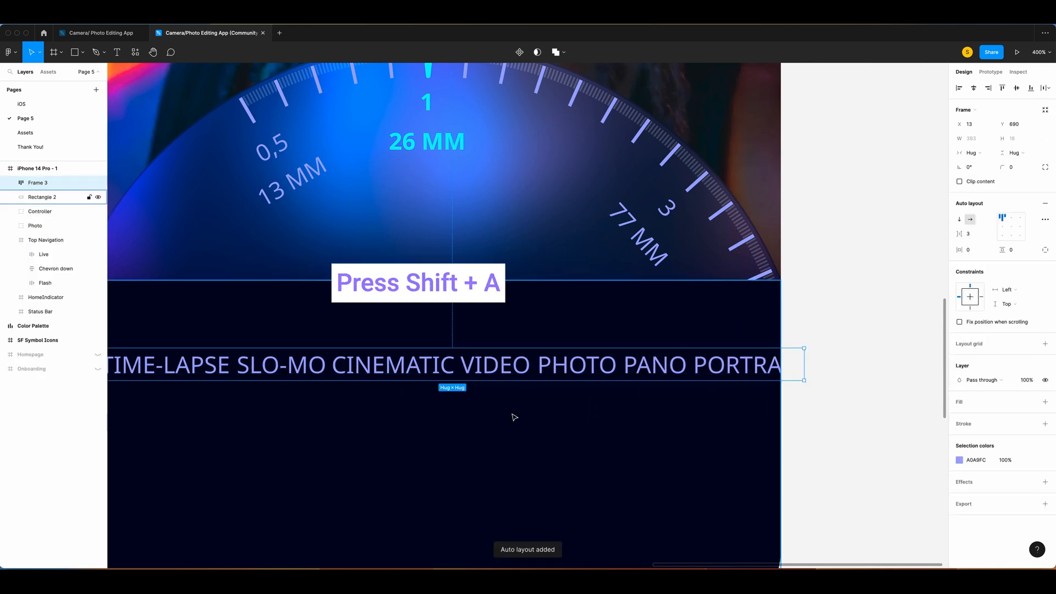
pyautogui.hscroll(-2, 511, 435)
pyautogui.click(977, 234)
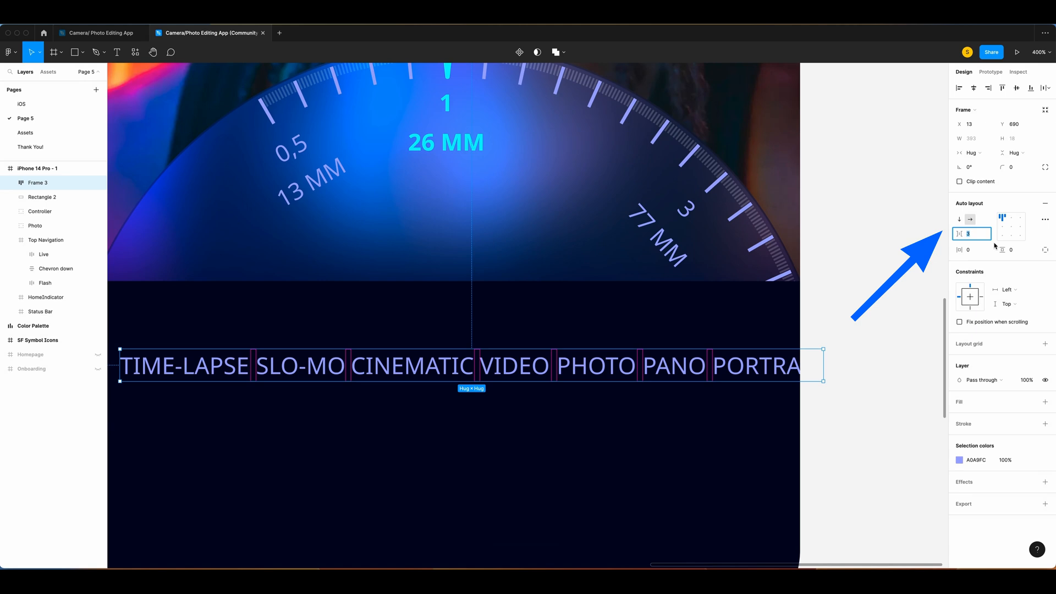
pyautogui.press('Return')
pyautogui.scroll(2, 407, 326)
pyautogui.hscroll(-2, 407, 326)
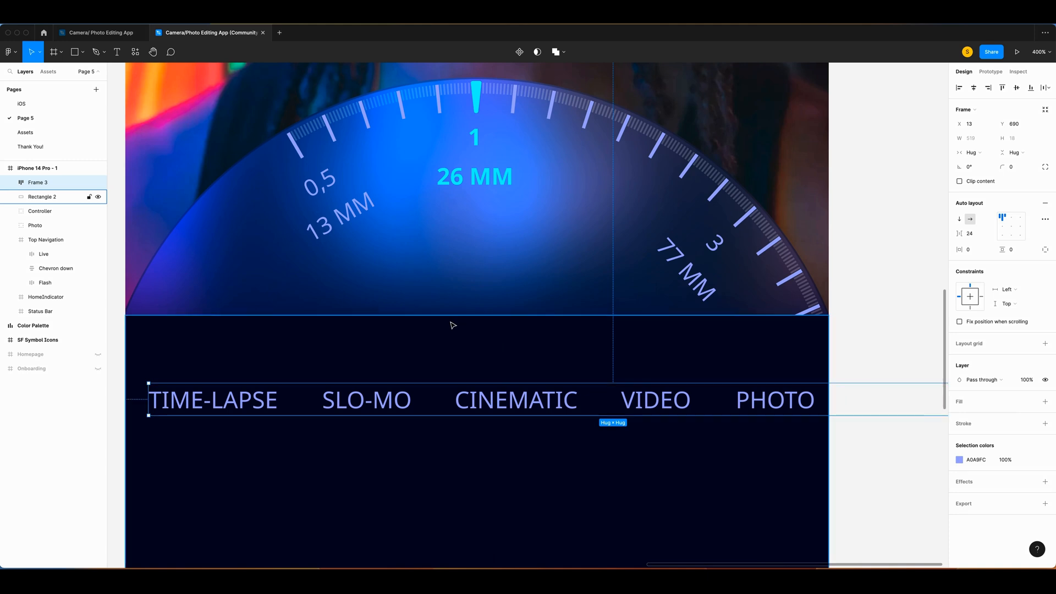
# Step: Move the mode label row up and to the left so that PHOTO sits centred beneath the dial's pointer
pyautogui.hotkey('shift', 'Left')
pyautogui.hotkey('shift', 'Left')
pyautogui.hotkey('shift', 'Left')
pyautogui.hotkey('shift', 'Left')
pyautogui.hotkey('shift', 'Left')
pyautogui.hotkey('shift', 'Left')
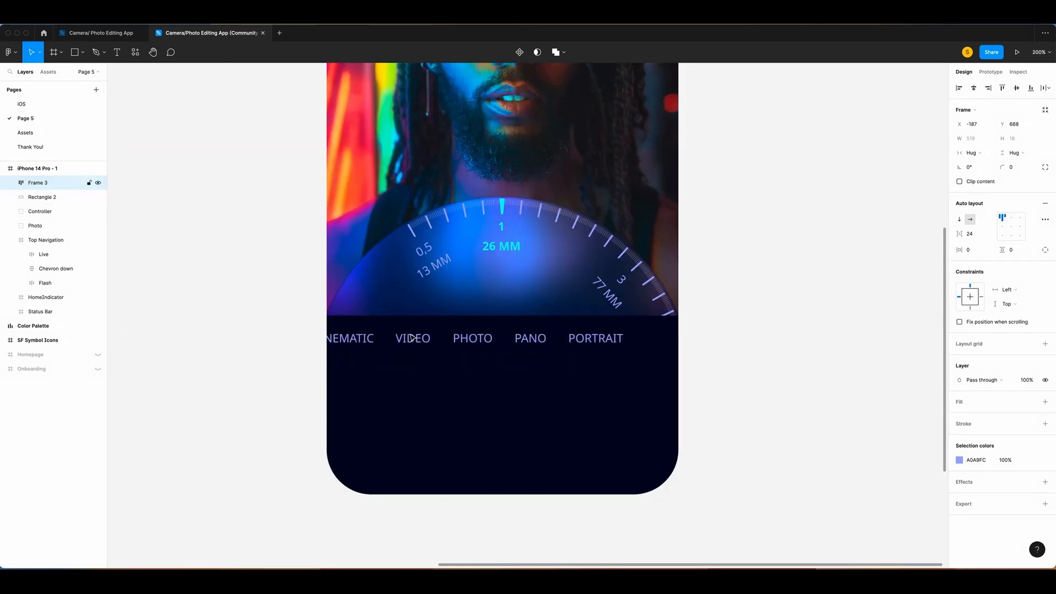
pyautogui.hotkey('shift', 'Right')
pyautogui.hotkey('shift', 'Right')
pyautogui.hotkey('shift', 'Right')
pyautogui.hotkey('shift', 'Right')
pyautogui.scroll(5, 558, 347)
pyautogui.scroll(3, 556, 345)
pyautogui.scroll(-7, 556, 345)
pyautogui.moveTo(496, 357); pyautogui.dragTo(494, 359)
pyautogui.scroll(2, 496, 334)
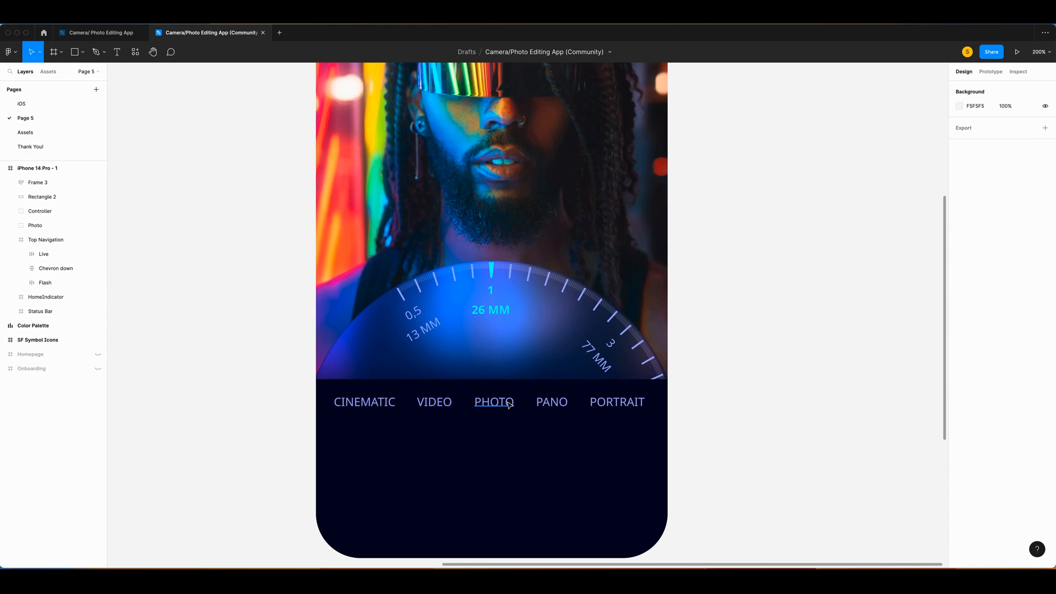
# Step: Fill the PHOTO label with the pointer's 08F7FE and give it a bolder font weight
pyautogui.click(500, 408)
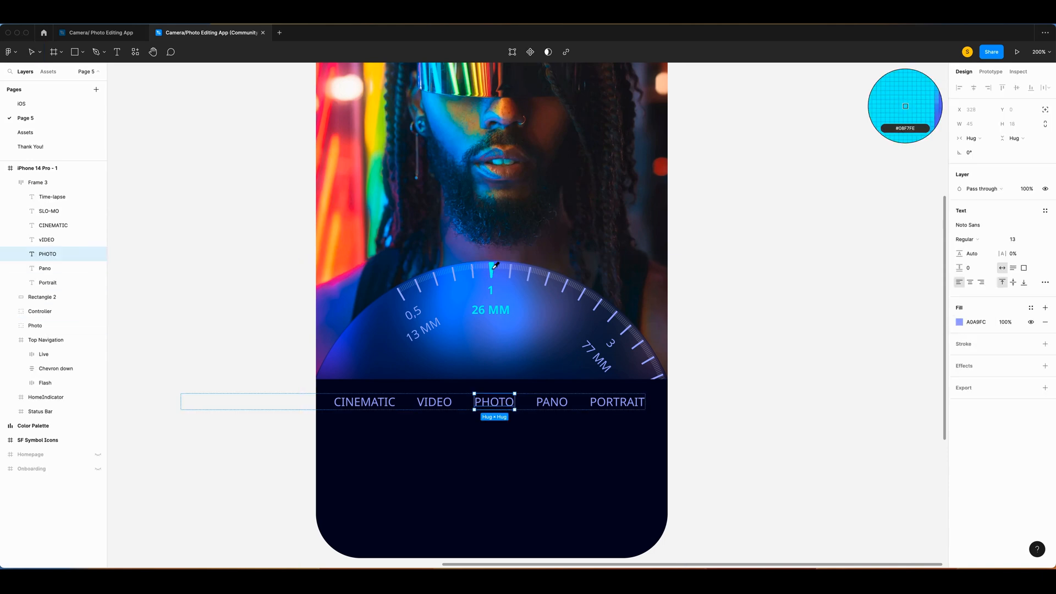
pyautogui.click(966, 240)
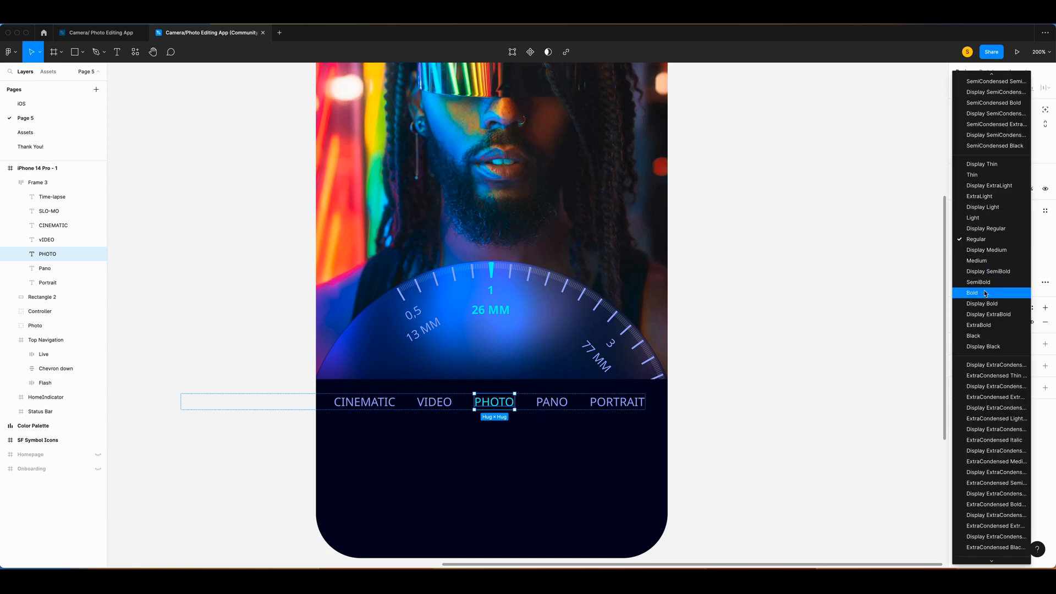
pyautogui.click(991, 284)
pyautogui.click(844, 327)
# Step: Copy the Switch Button icon from the SF Symbol Icons frame to the lower right of the camera screen
pyautogui.scroll(5, 844, 327)
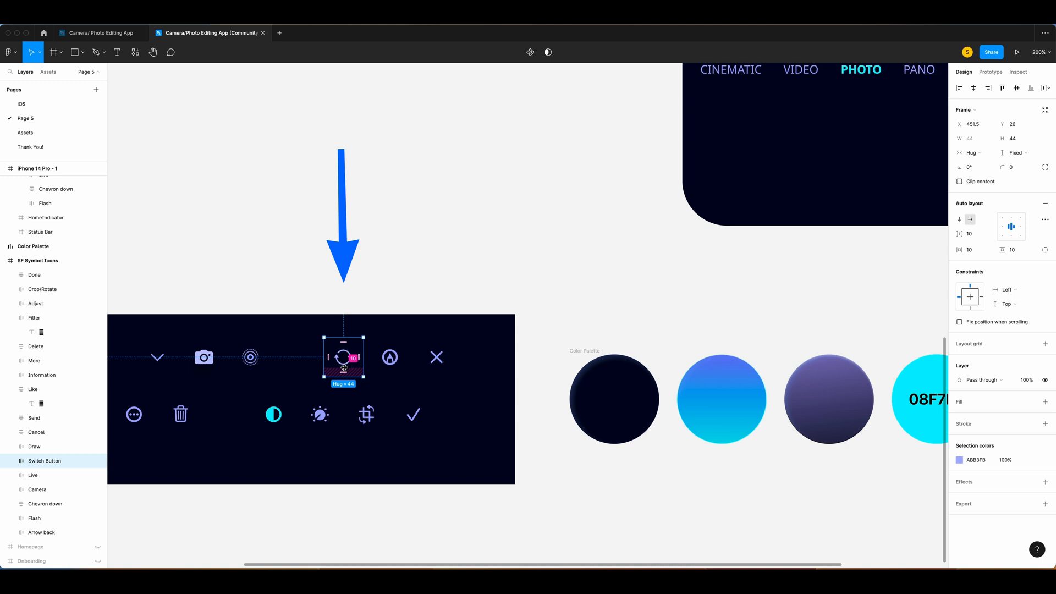
pyautogui.click(342, 358)
pyautogui.hotkey('ctrl', 'v')
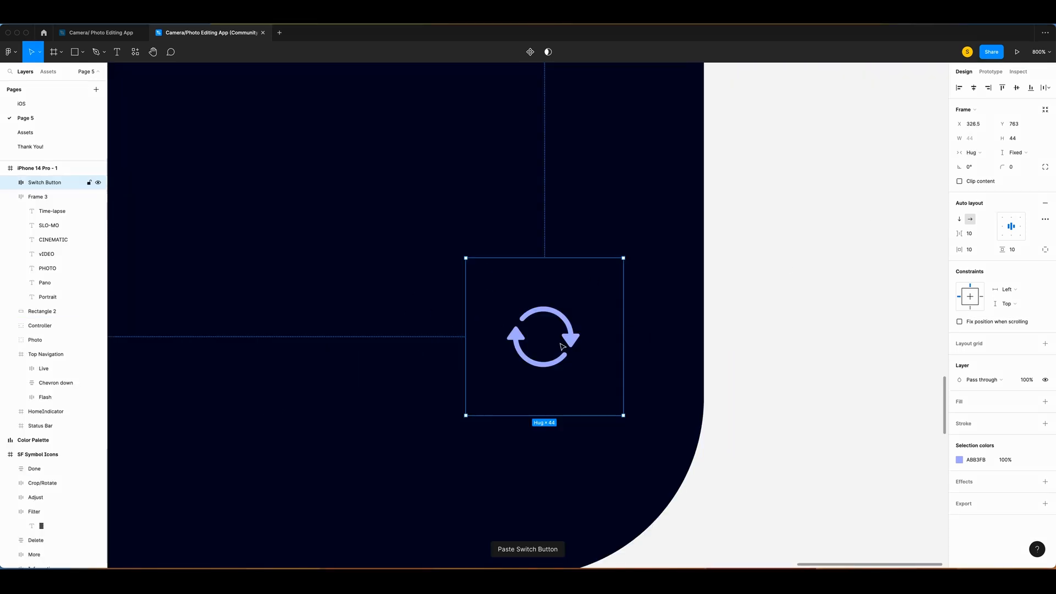
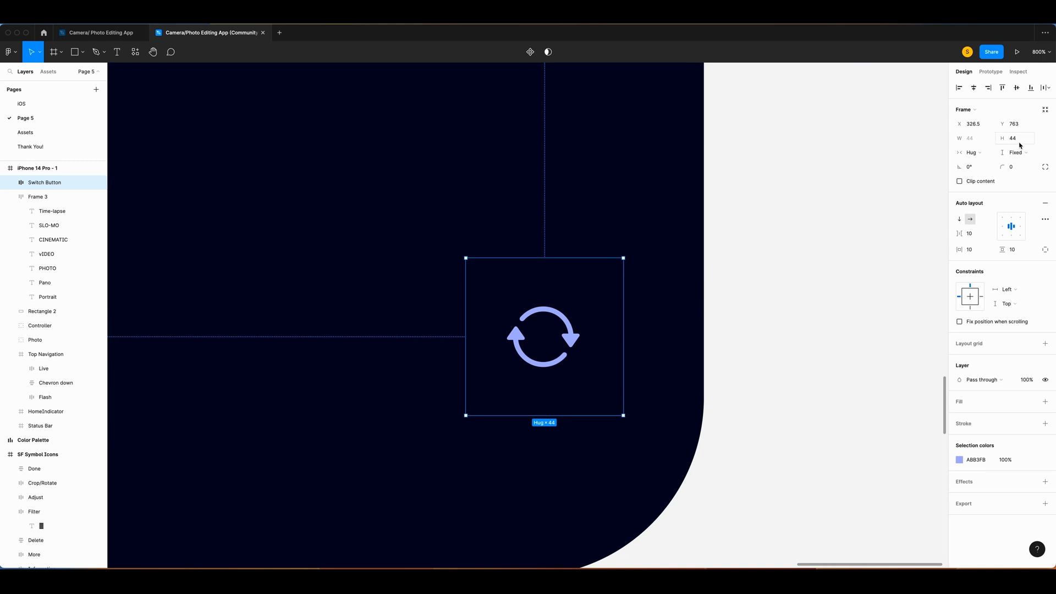
# Step: Add a white fill to the Switch Button frame and set its corner radius to 50
pyautogui.click(1046, 402)
pyautogui.click(1012, 167)
pyautogui.write('50')
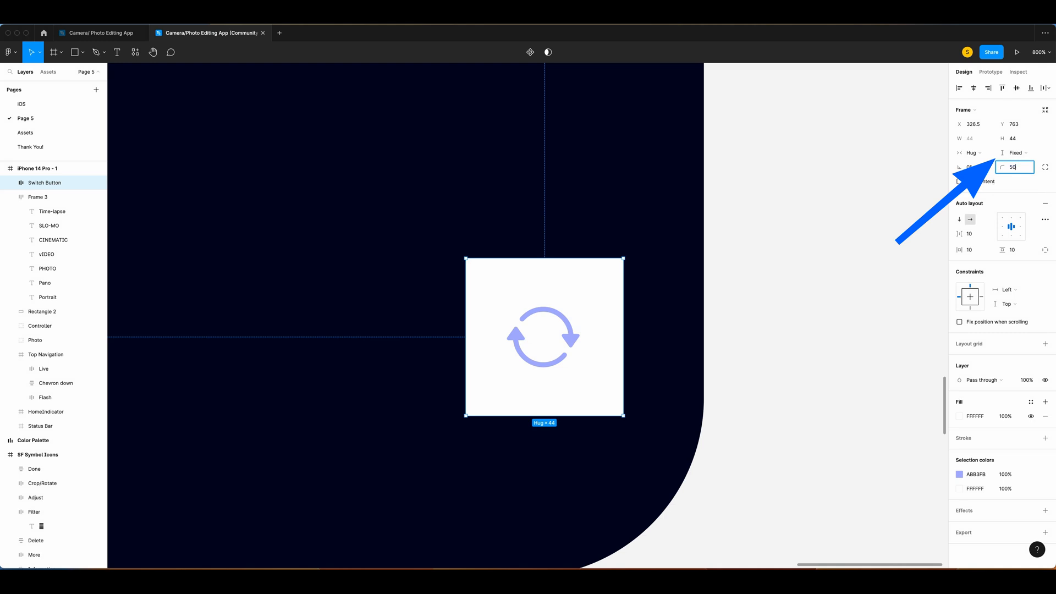
pyautogui.press('Return')
# Step: Change the Switch Button's fill to a linear gradient from 7971B5 to 202243, tilted from its upper edge past its lower-right edge
pyautogui.click(960, 416)
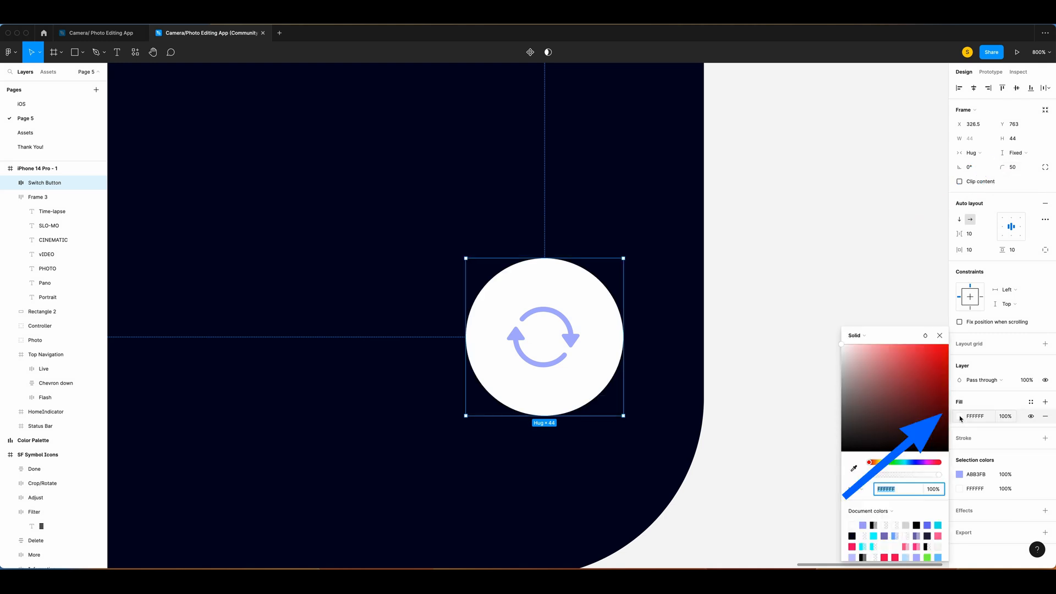
pyautogui.click(857, 337)
pyautogui.click(859, 347)
pyautogui.write('7971B5')
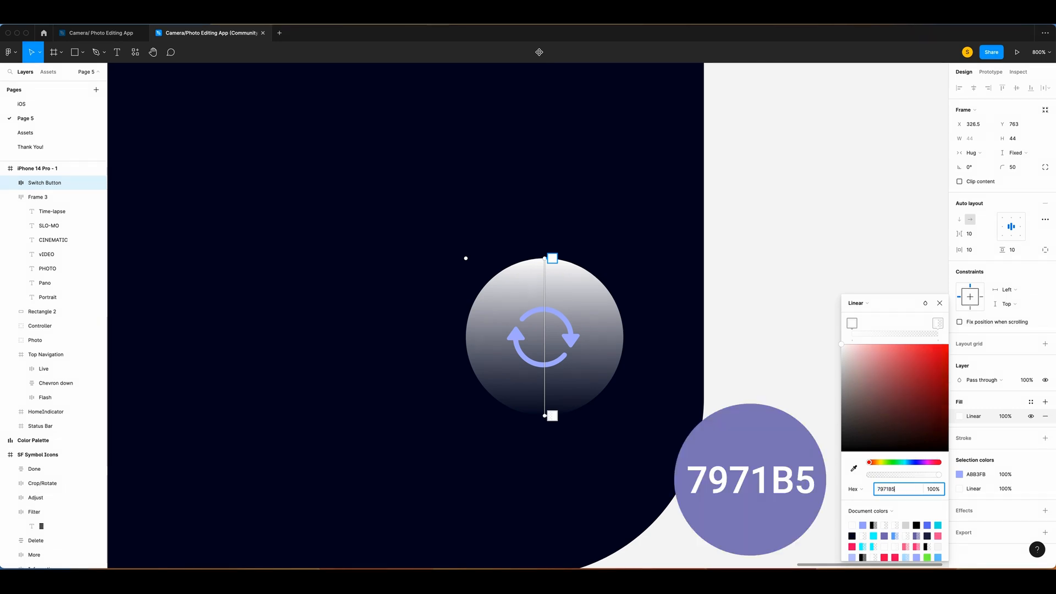
pyautogui.press('Return')
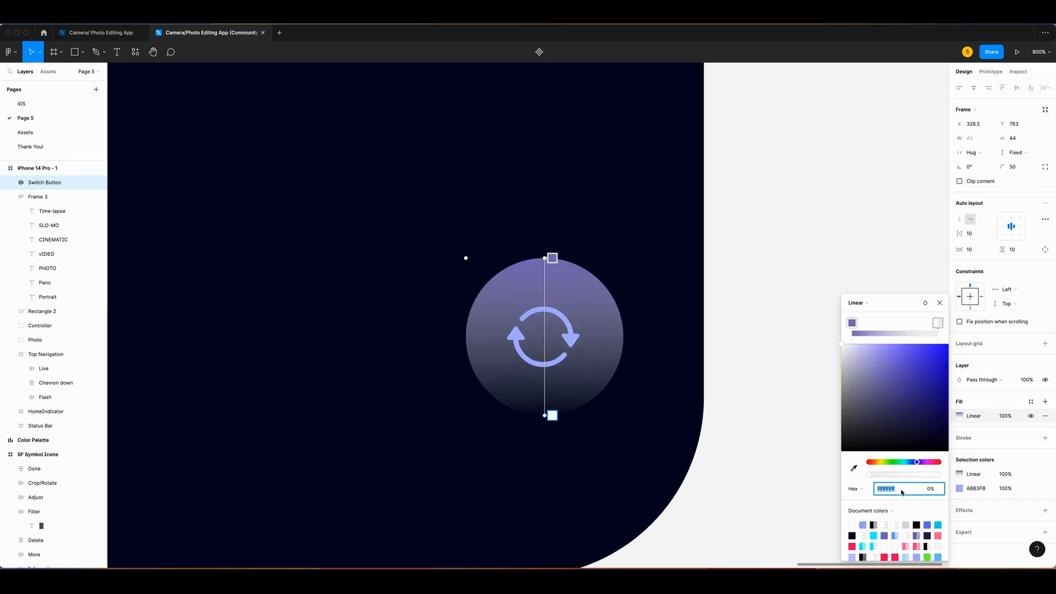
pyautogui.write('2022')
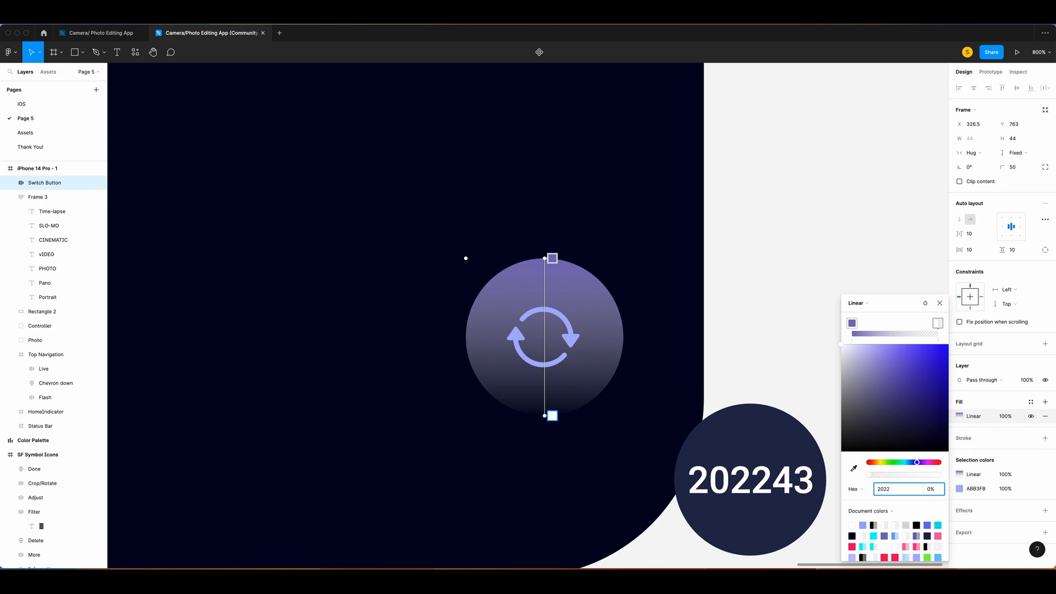
pyautogui.press('Return')
pyautogui.moveTo(552, 416); pyautogui.dragTo(597, 440)
pyautogui.moveTo(545, 258)
pyautogui.mouseDown()
pyautogui.moveTo(514, 246)
pyautogui.moveTo(544, 257)
pyautogui.mouseUp()
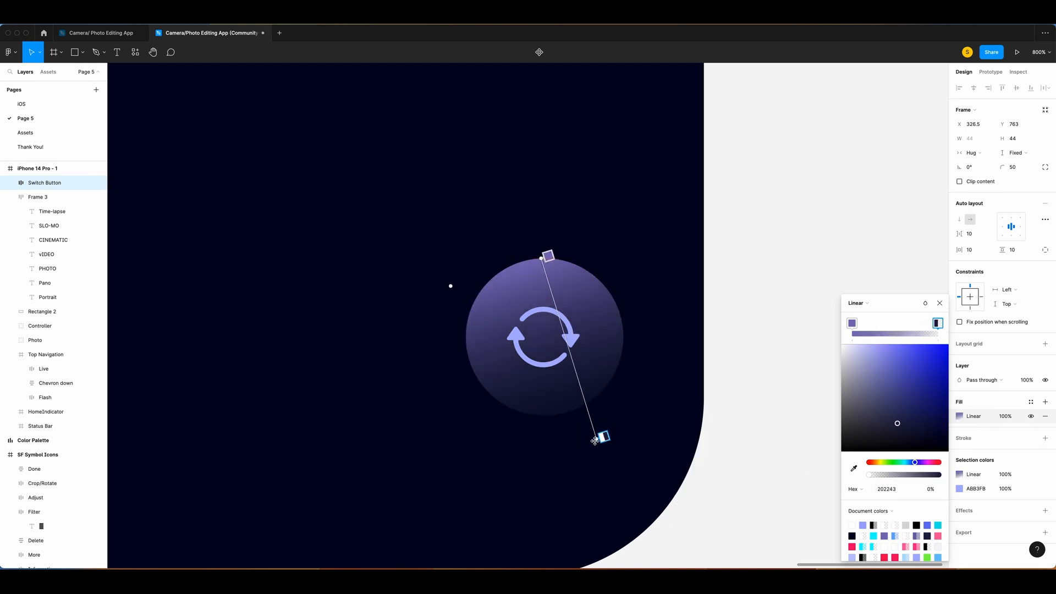
pyautogui.moveTo(597, 440); pyautogui.dragTo(597, 443)
# Step: Add a linear gradient stroke to the Switch Button, with FFFFFF at the upper stop and 000000 at the lower stop
pyautogui.click(1045, 439)
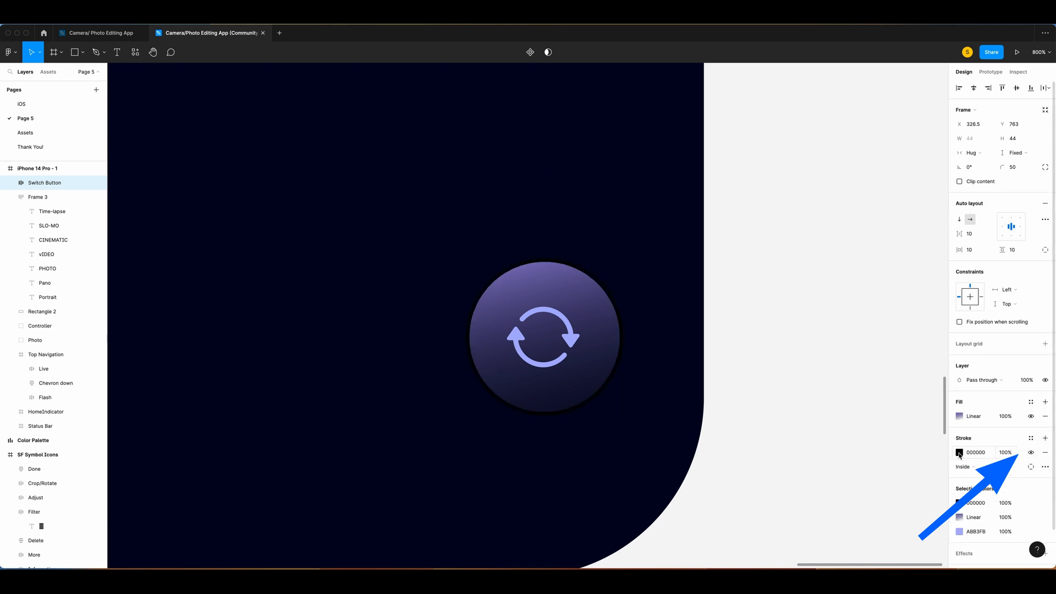
pyautogui.click(959, 453)
pyautogui.click(856, 333)
pyautogui.click(868, 350)
pyautogui.moveTo(841, 451); pyautogui.dragTo(841, 344)
pyautogui.click(554, 418)
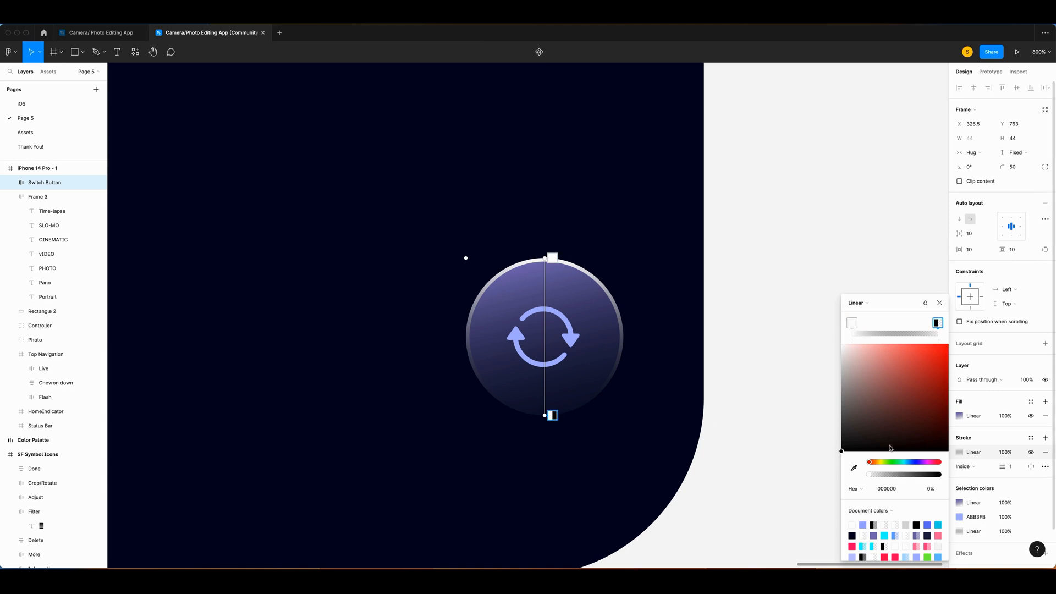
# Step: Set the stroke gradient's white stop to 30% opacity, adjust the black stop's opacity and thin the stroke to 0.5
pyautogui.click(552, 257)
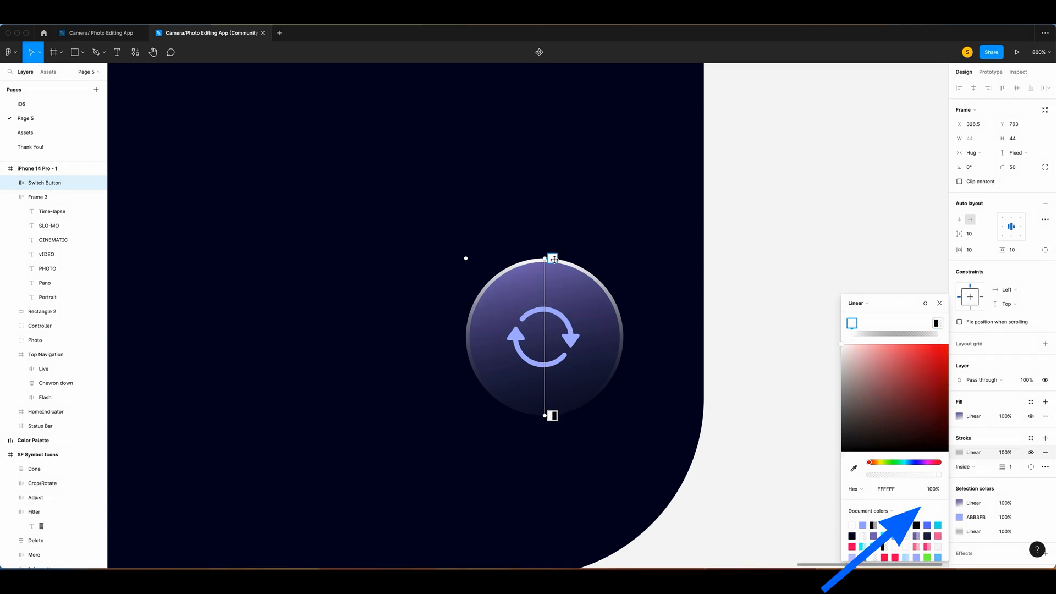
pyautogui.click(933, 489)
pyautogui.write('30')
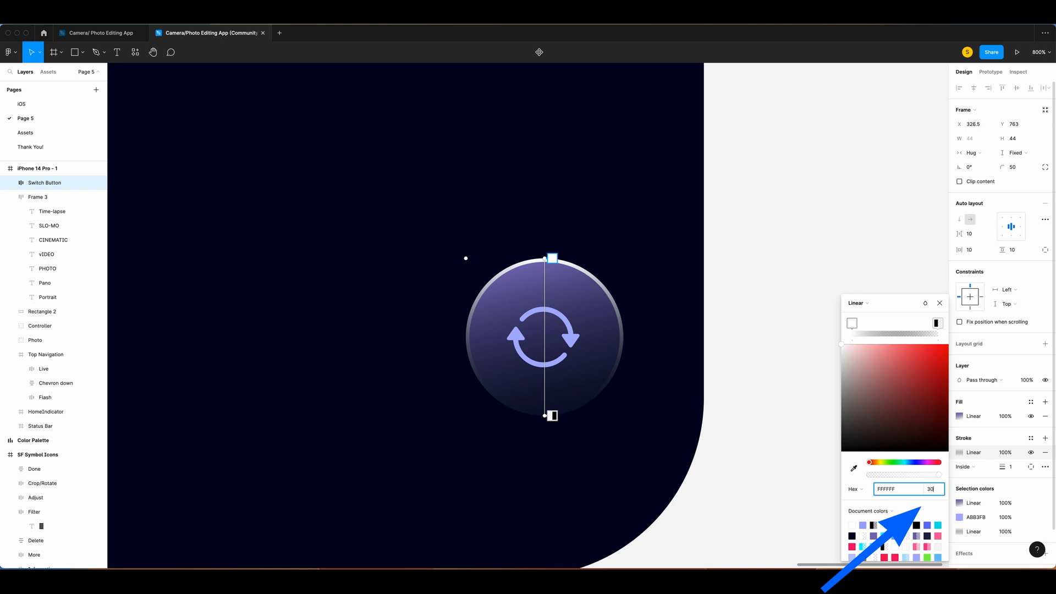
pyautogui.press('Return')
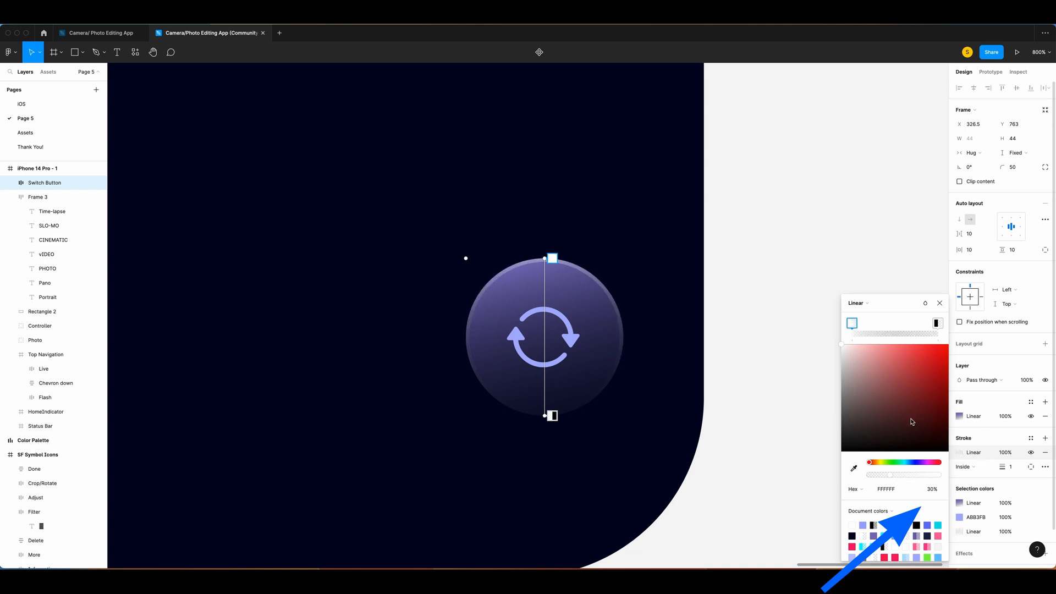
pyautogui.click(552, 416)
pyautogui.click(935, 490)
pyautogui.write('30')
pyautogui.press('Return')
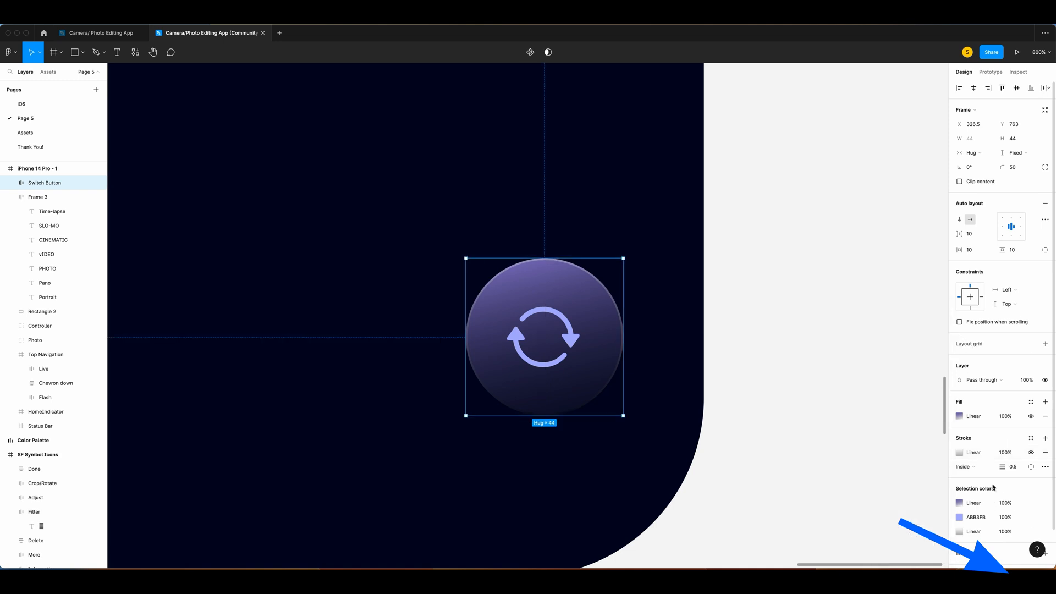
# Step: Add an inner shadow to the Switch Button with Y 2, blur 2 and colour FFFFFF at 25%
pyautogui.scroll(-1, 986, 475)
pyautogui.click(861, 523)
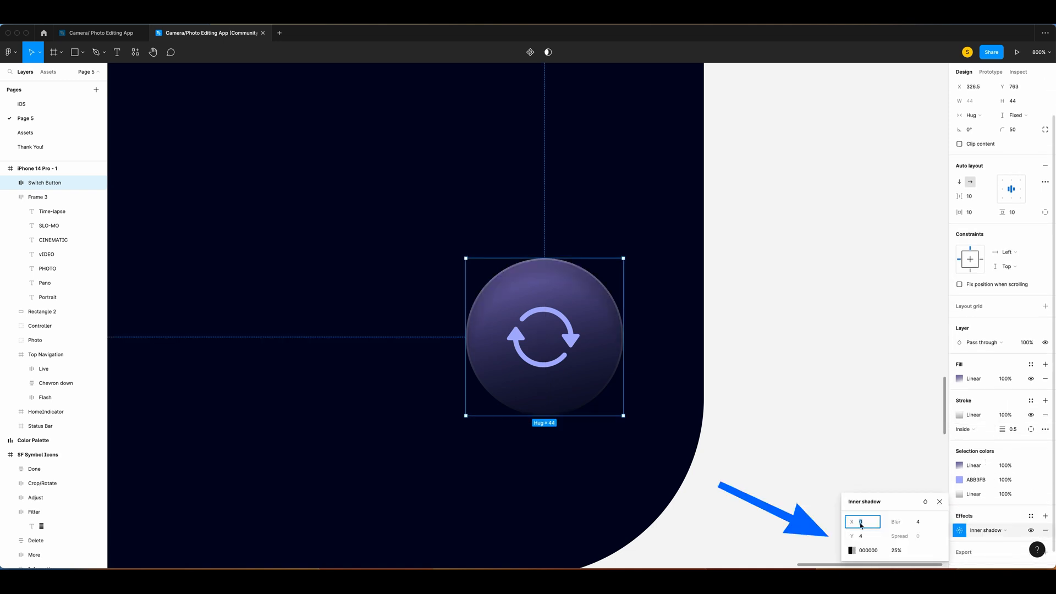
pyautogui.click(863, 538)
pyautogui.write('2')
pyautogui.click(919, 522)
pyautogui.write('2')
pyautogui.press('Return')
pyautogui.click(852, 550)
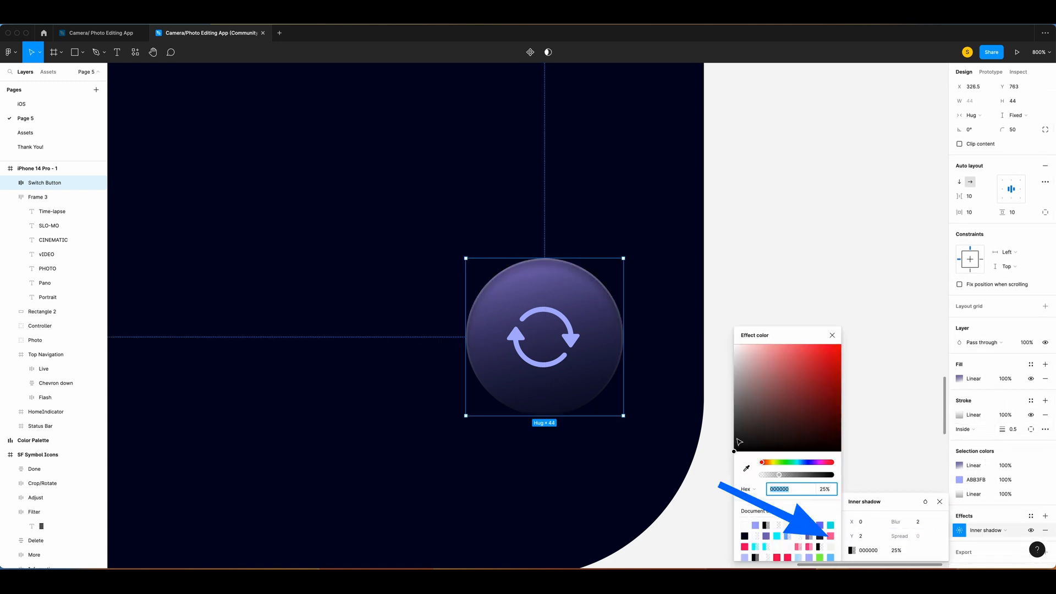
pyautogui.moveTo(739, 455); pyautogui.dragTo(707, 359)
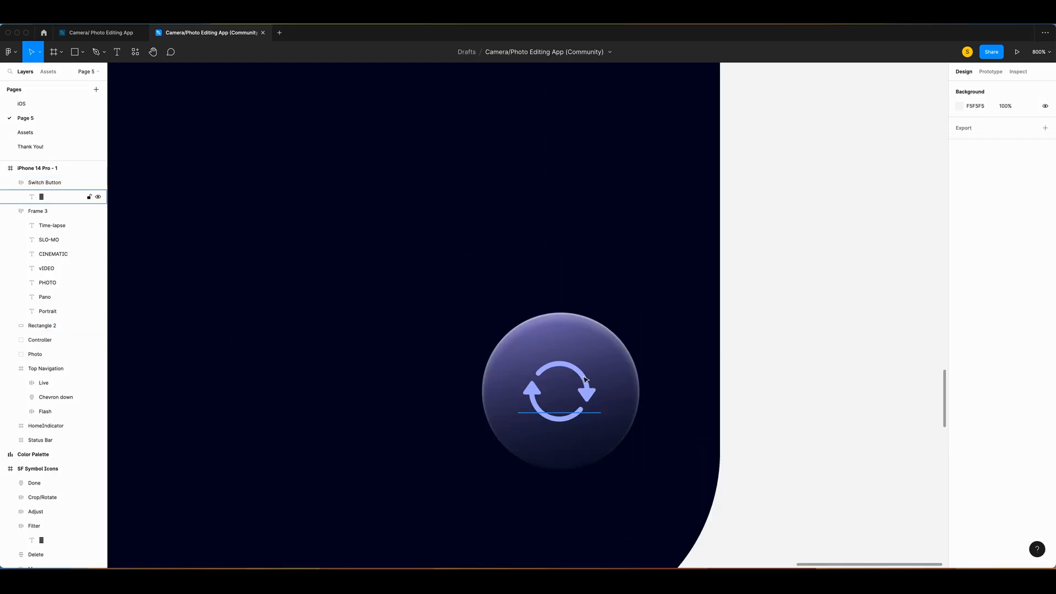
# Step: Recolour the switch icon with the palette's 08F7FE and set the blend mode of the button's stroke to Overlay
pyautogui.keyDown('super'); pyautogui.click(586, 380); pyautogui.keyUp('super')
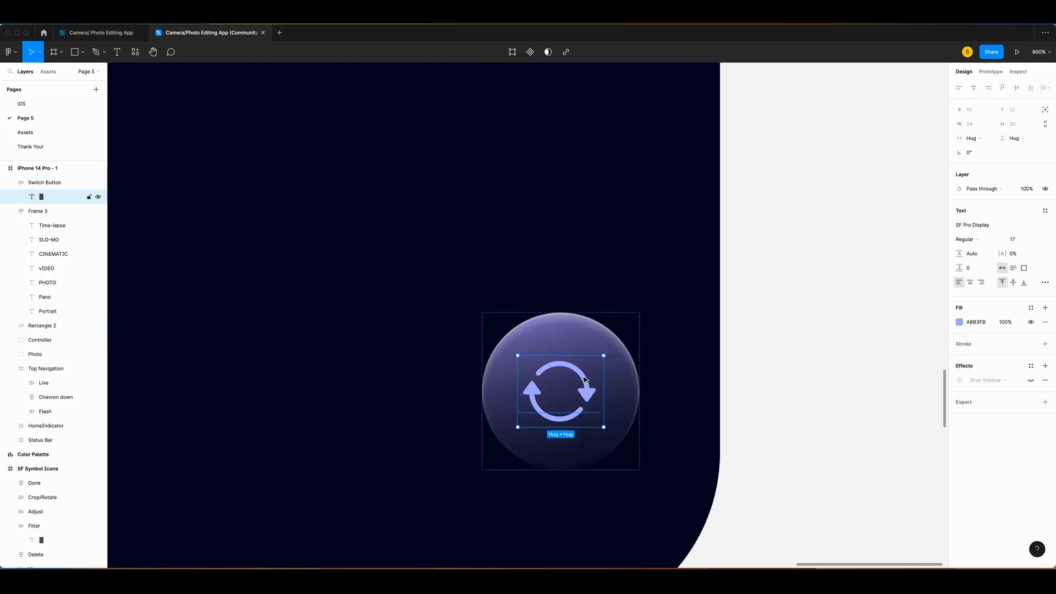
pyautogui.press('super+minus')
pyautogui.press('super+minus')
pyautogui.press('super+minus')
pyautogui.scroll(-3, 583, 377)
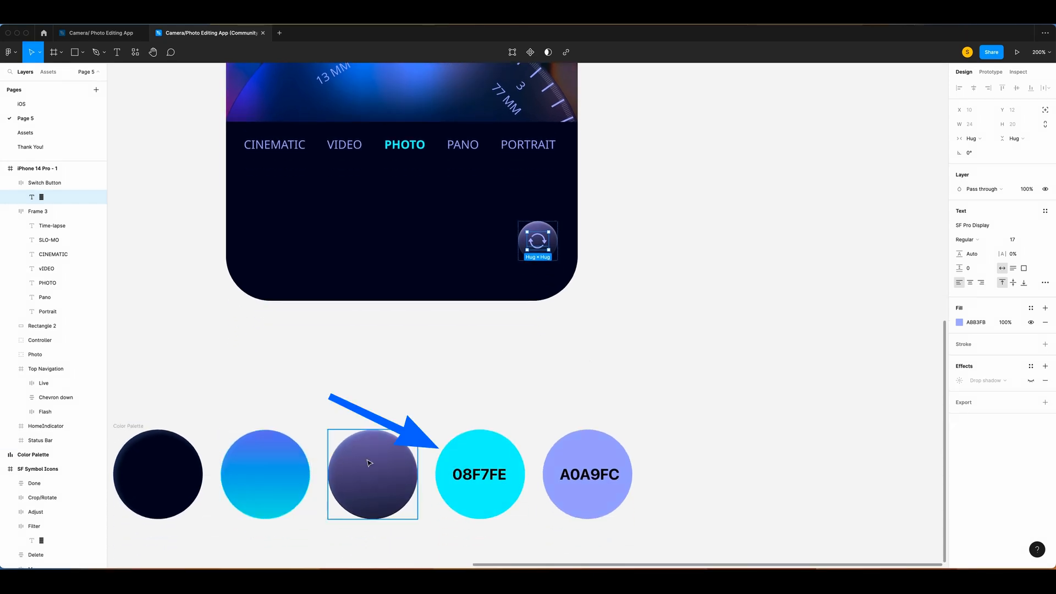
pyautogui.click(448, 385)
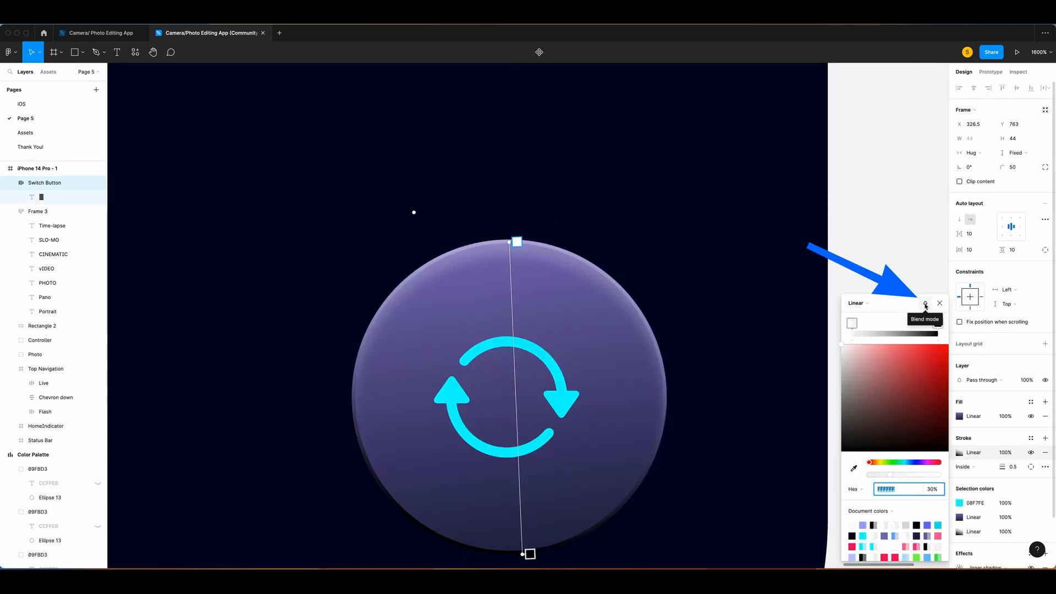
pyautogui.click(926, 305)
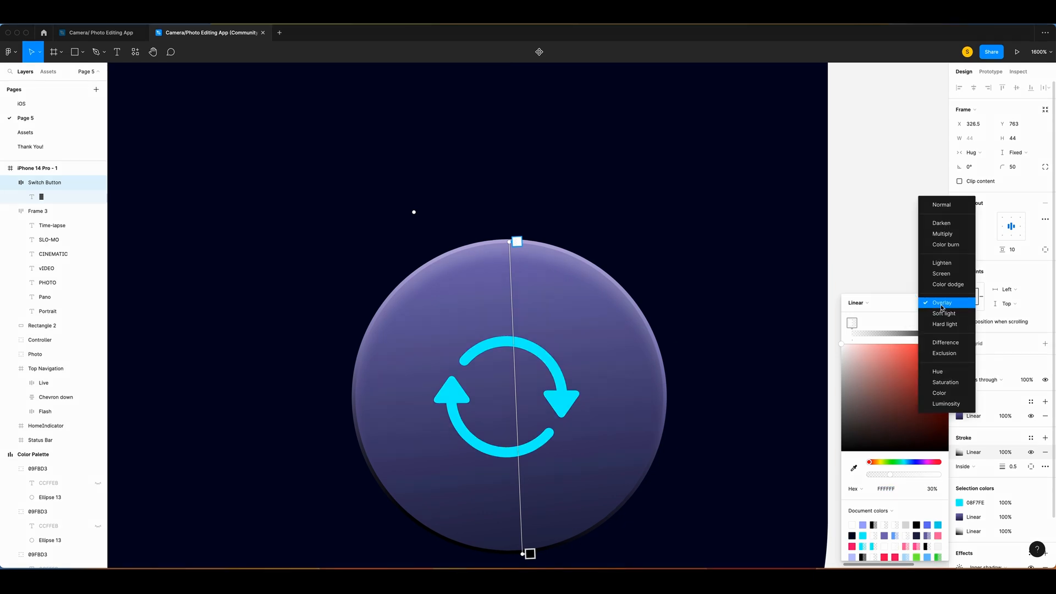
pyautogui.click(942, 304)
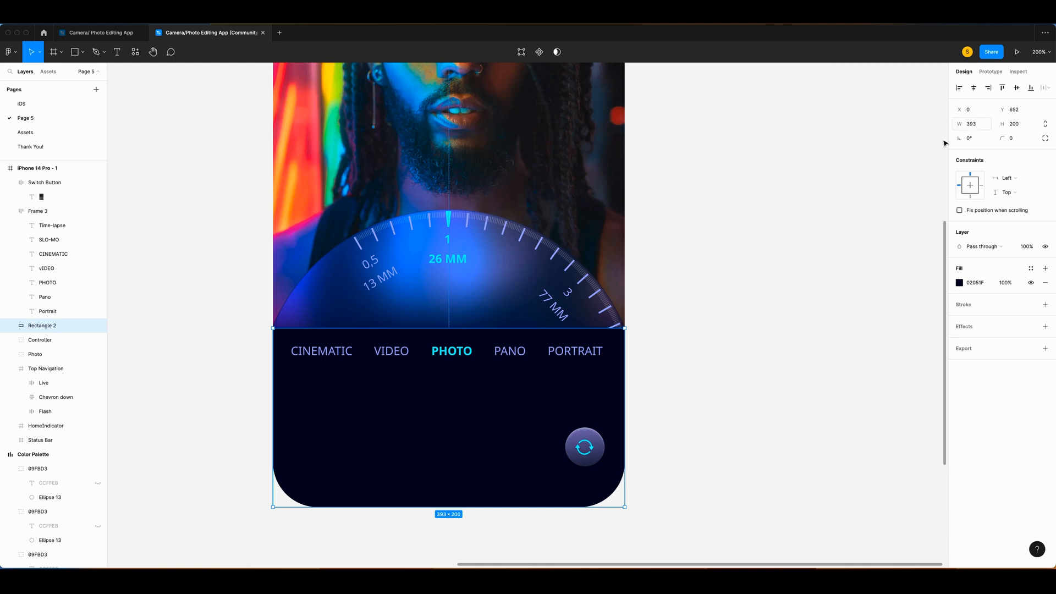
# Step: Draw an ellipse beneath the PHOTO label and size it to 60 × 60
pyautogui.press('o')
pyautogui.moveTo(410, 386); pyautogui.dragTo(482, 447)
pyautogui.write('6')
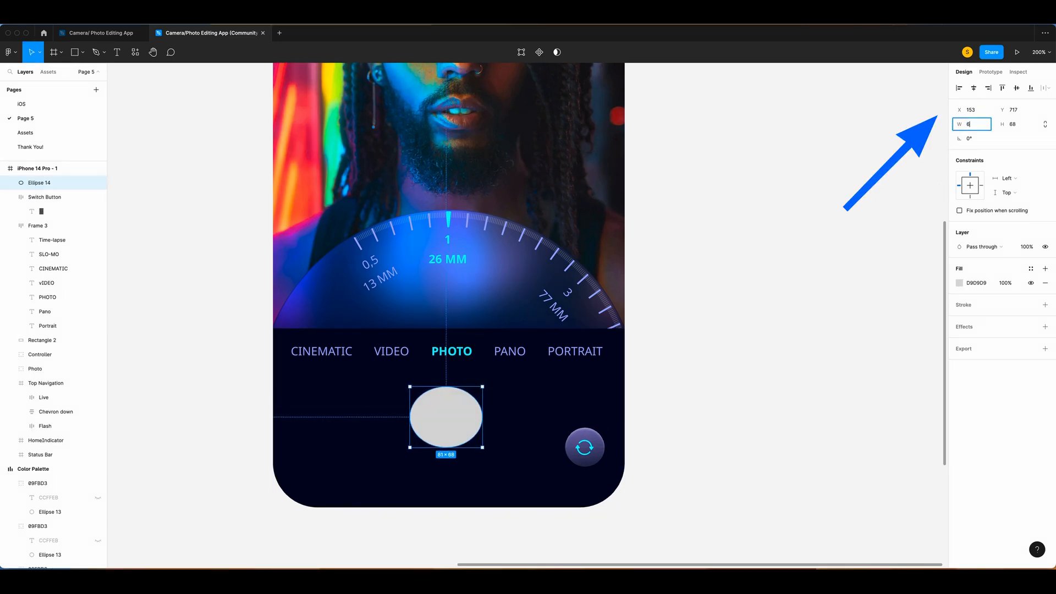
pyautogui.press('Tab')
pyautogui.write('60')
pyautogui.press('Return')
# Step: Copy the Switch Button's properties and paste them onto the 60 × 60 circle
pyautogui.scroll(-1, 514, 373)
pyautogui.click(581, 424)
pyautogui.rightClick(582, 424)
pyautogui.moveTo(605, 308)
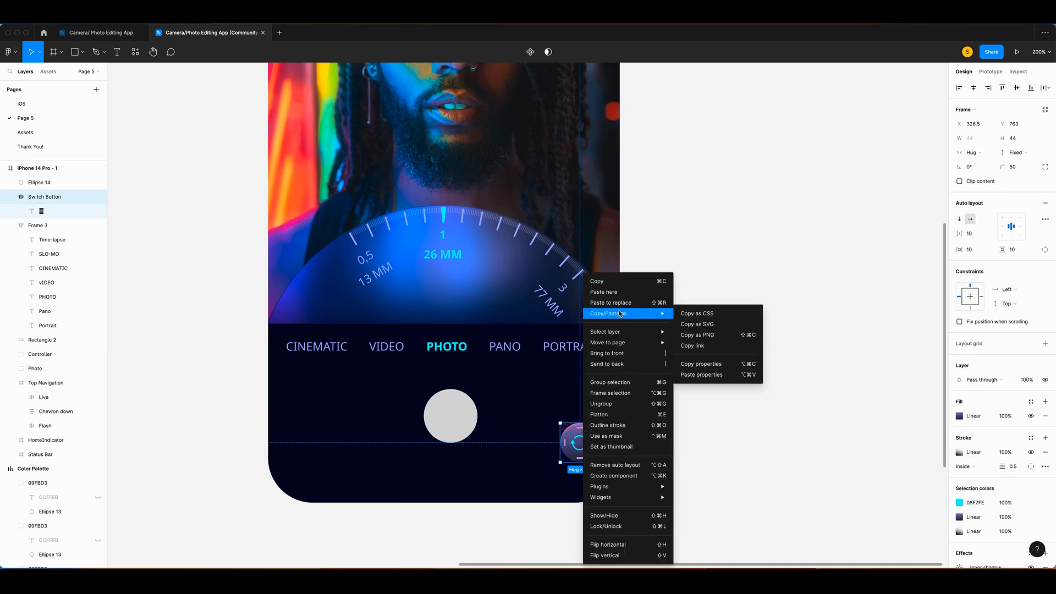
pyautogui.click(693, 361)
pyautogui.rightClick(451, 407)
pyautogui.moveTo(484, 332)
pyautogui.click(586, 384)
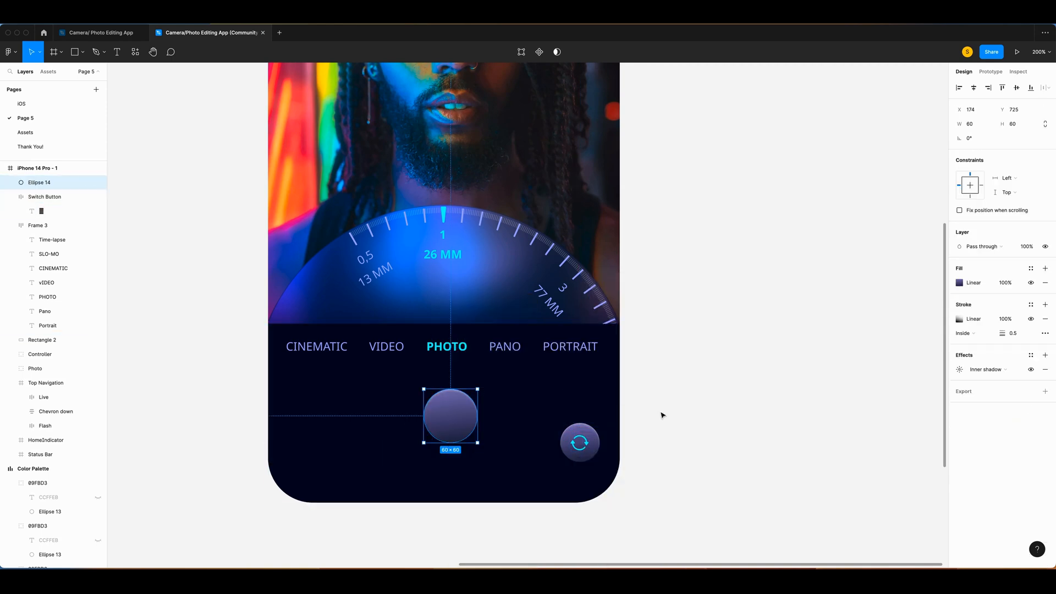
# Step: Duplicate the shutter circle, resize the copy to 70 × 70 and centre it behind the original
pyautogui.click(683, 410)
pyautogui.scroll(5, 438, 439)
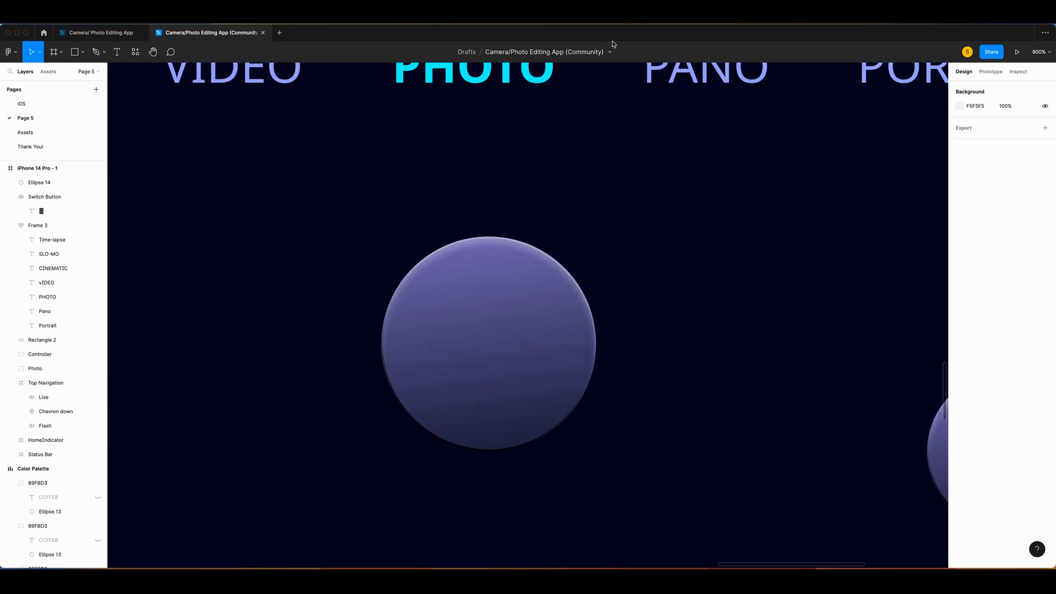
pyautogui.click(467, 390)
pyautogui.click(988, 129)
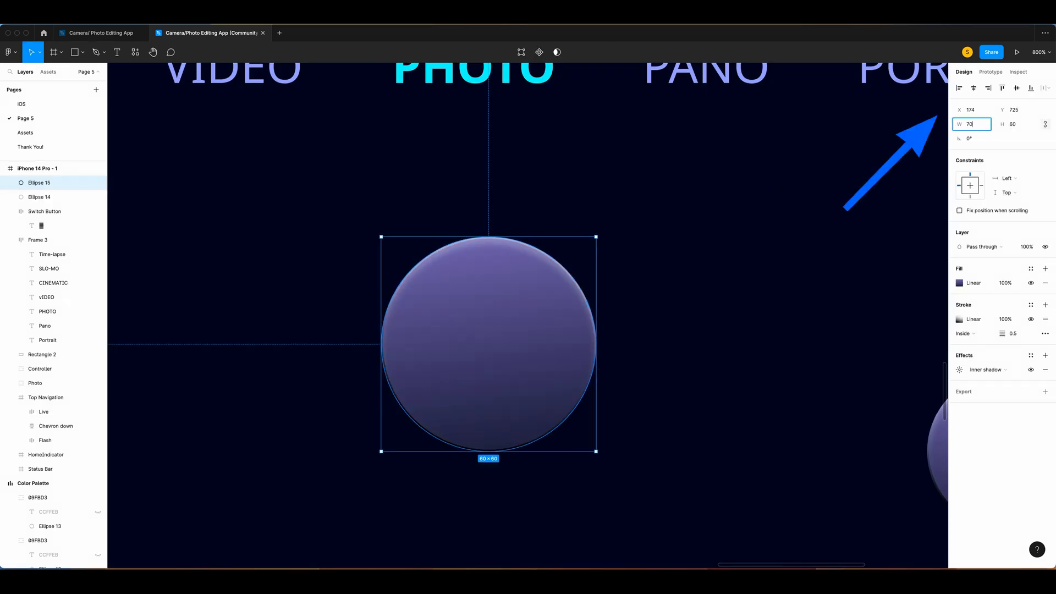
pyautogui.write('70')
pyautogui.press('Tab')
pyautogui.press('Return')
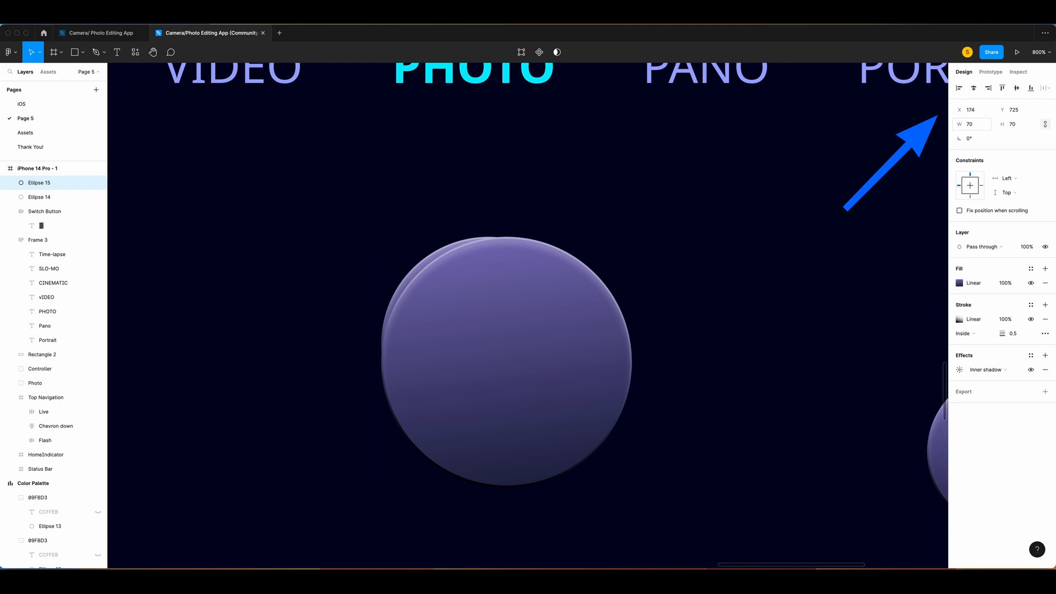
pyautogui.moveTo(43, 187); pyautogui.dragTo(38, 203)
pyautogui.moveTo(606, 391); pyautogui.dragTo(587, 371)
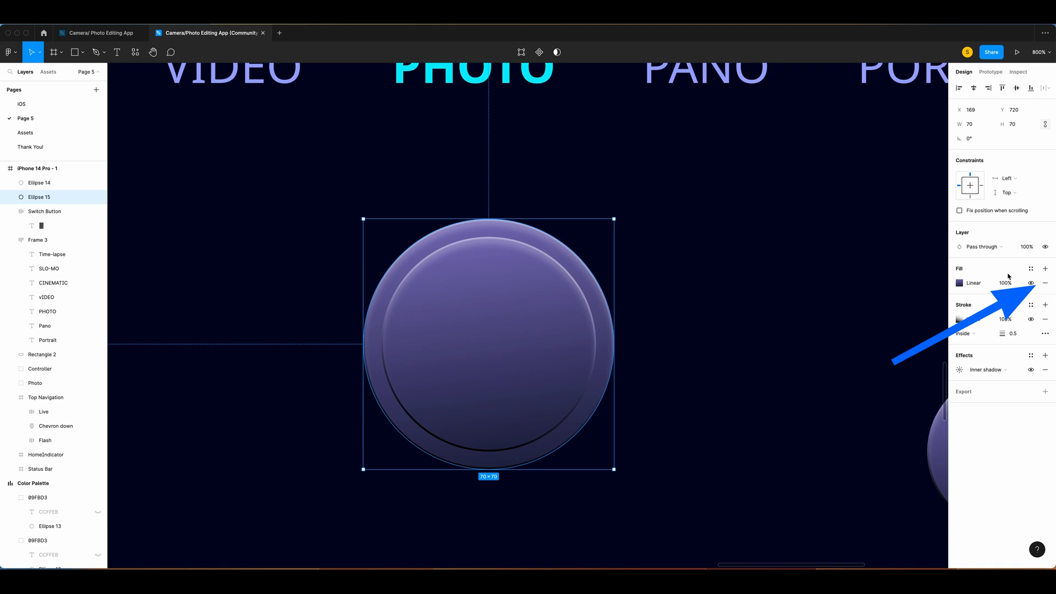
# Step: Remove the 70 × 70 circle's fill and give it a solid 08E5EB stroke with a width of 3
pyautogui.click(1046, 283)
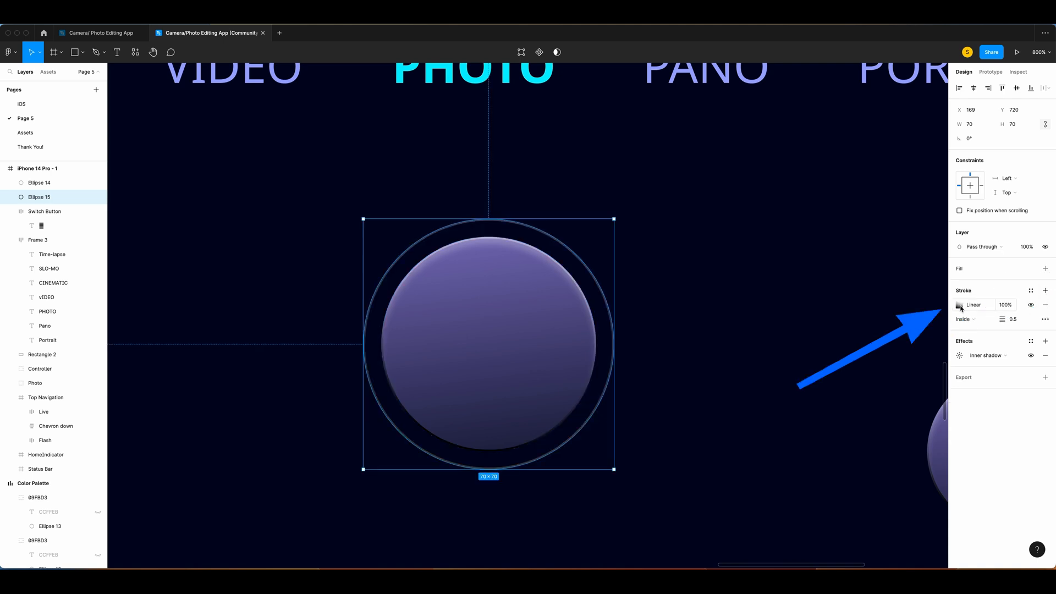
pyautogui.click(960, 307)
pyautogui.click(866, 303)
pyautogui.click(869, 294)
pyautogui.click(974, 305)
pyautogui.write('0')
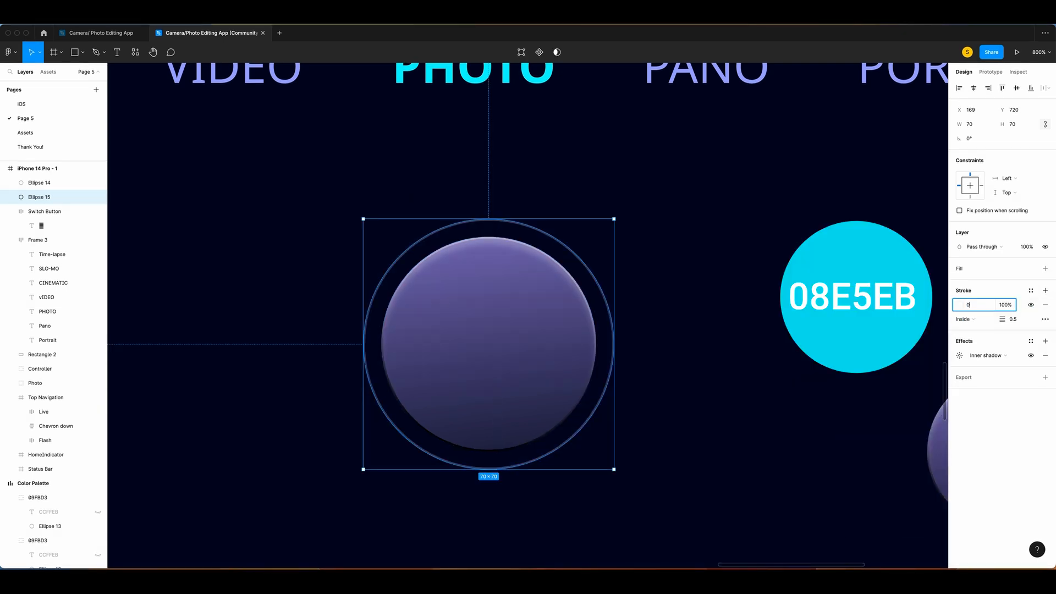
pyautogui.press('Return')
pyautogui.click(1013, 320)
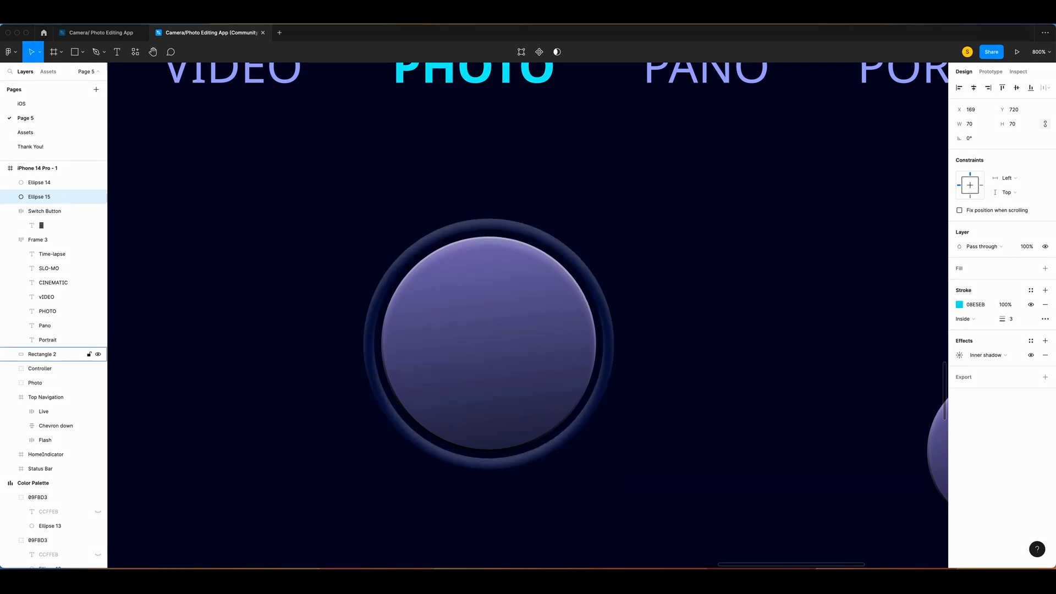
# Step: Set the blend mode of the outer ring's stroke to Normal
pyautogui.click(960, 305)
pyautogui.click(925, 307)
pyautogui.click(939, 209)
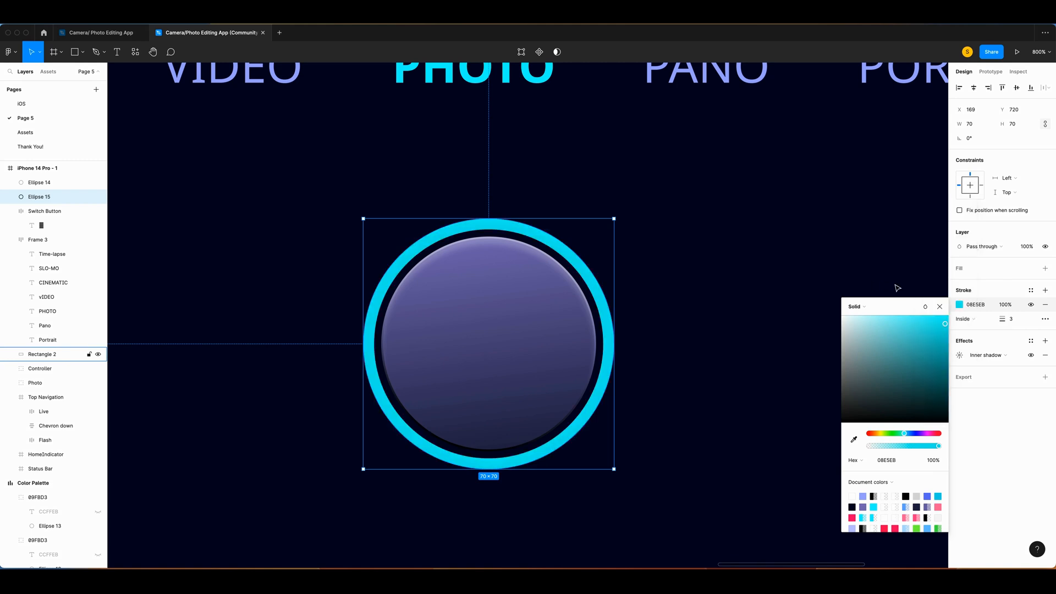
# Step: Set the outer ring's inner shadow to Y 0.5, blur 0.56 and FFFFFF at 100% opacity
pyautogui.click(980, 356)
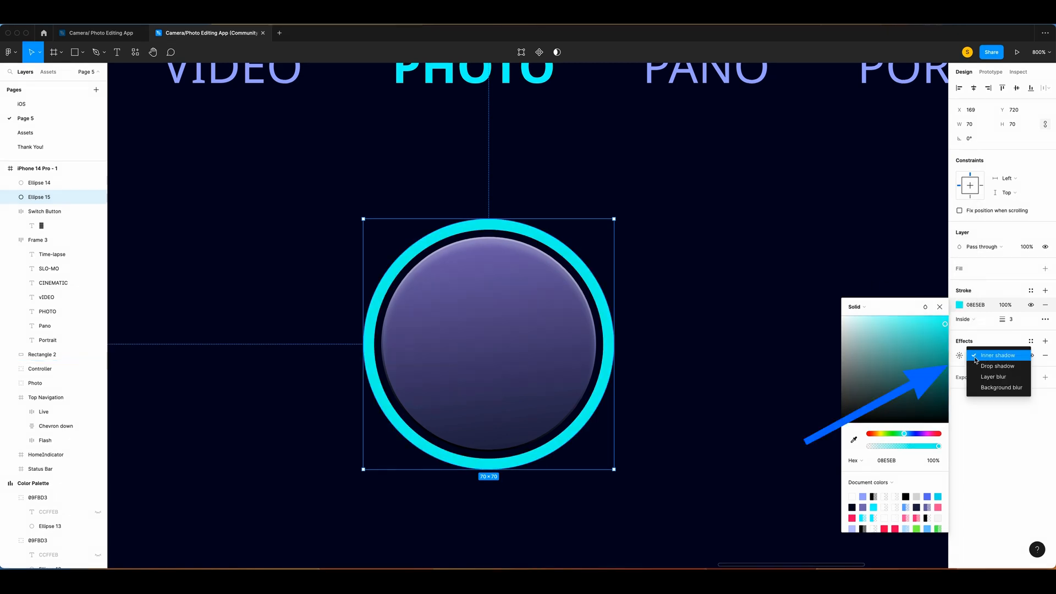
pyautogui.click(978, 357)
pyautogui.click(959, 356)
pyautogui.click(866, 393)
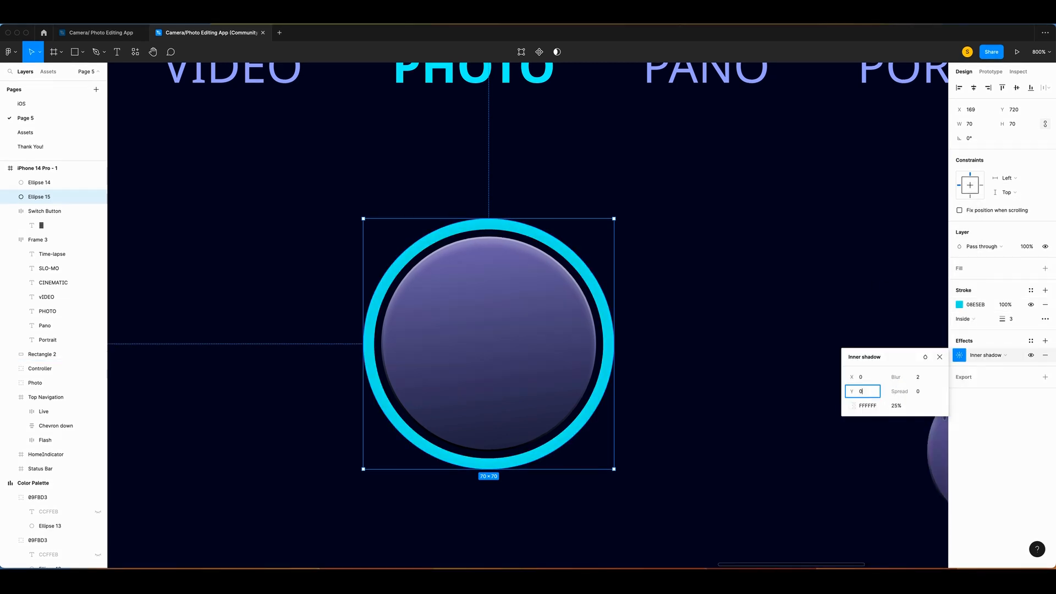
pyautogui.click(919, 379)
pyautogui.write('0')
pyautogui.click(897, 405)
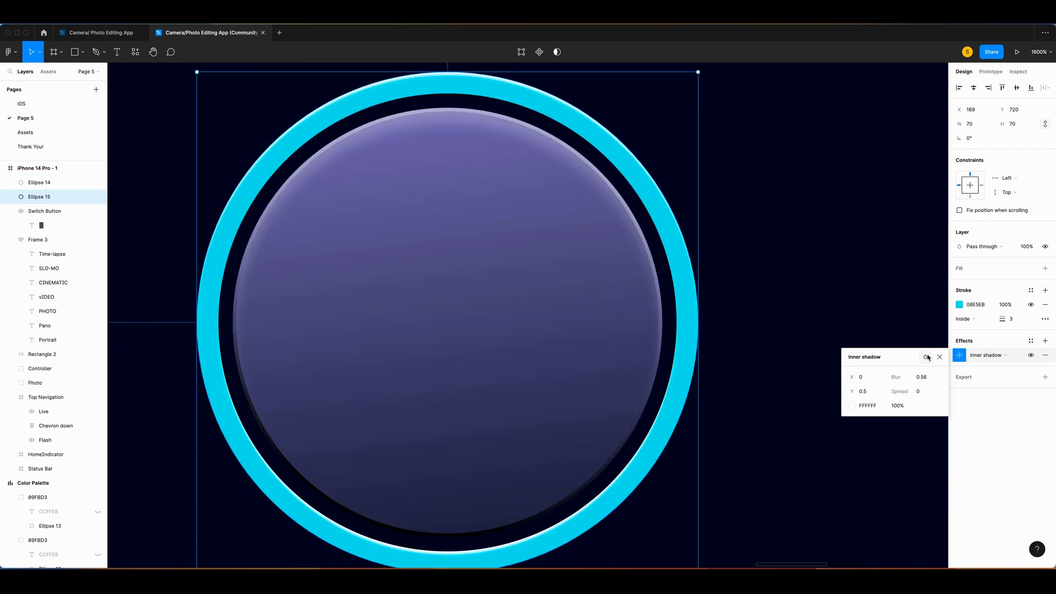
pyautogui.click(939, 357)
# Step: Add a second inner shadow to the outer ring with Y -0.2 and blur 0.2, and adjust its colour
pyautogui.click(1045, 341)
pyautogui.click(970, 355)
pyautogui.click(985, 343)
pyautogui.click(862, 392)
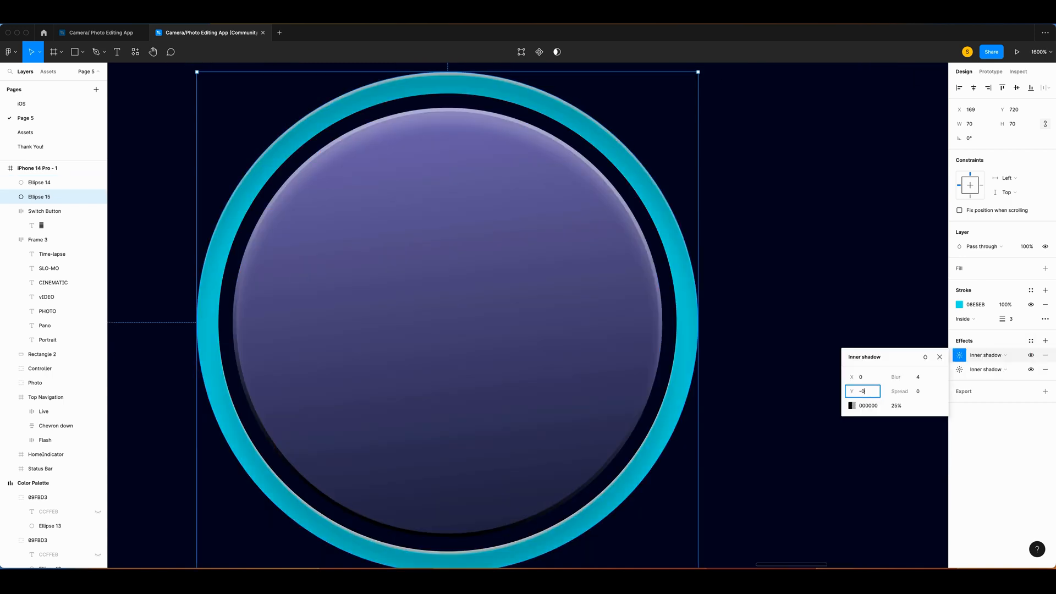
pyautogui.press('Tab')
pyautogui.write('0')
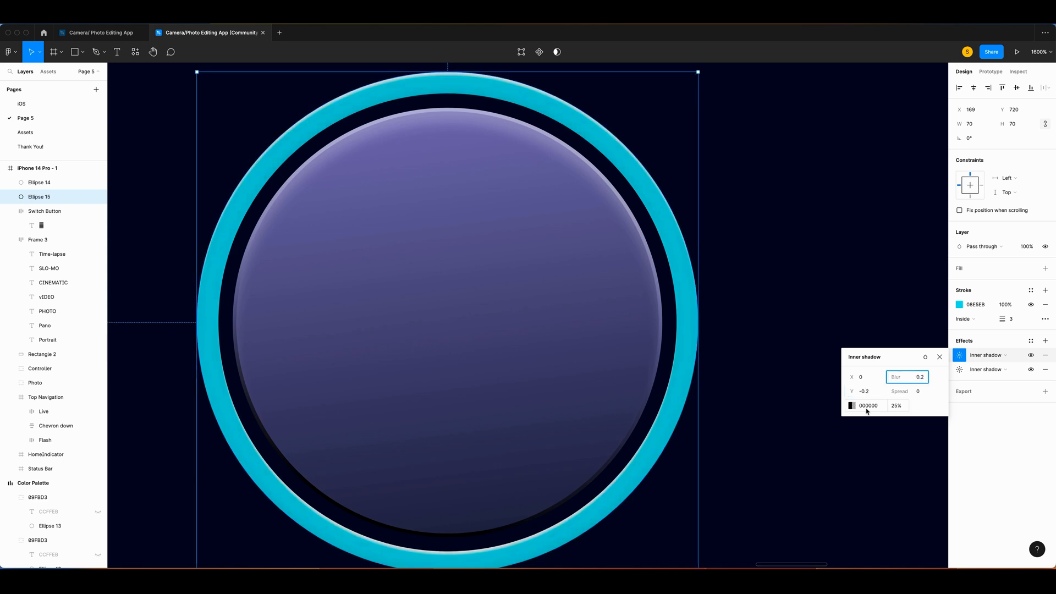
pyautogui.click(852, 405)
pyautogui.click(833, 489)
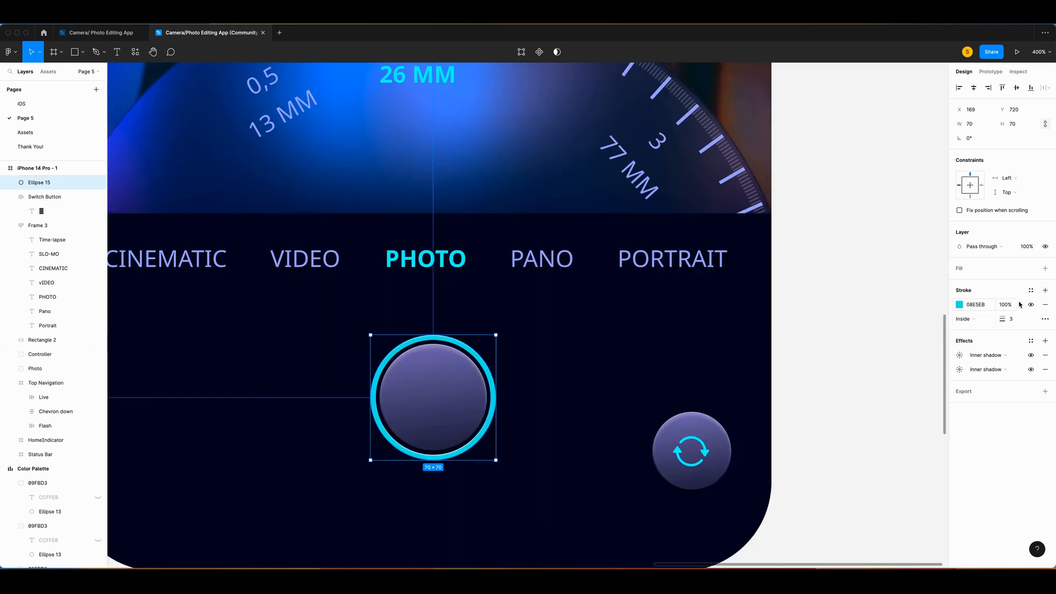
# Step: Change the outer ring's stroke style to Dash with a dash of 50 and a gap of 1
pyautogui.click(1045, 319)
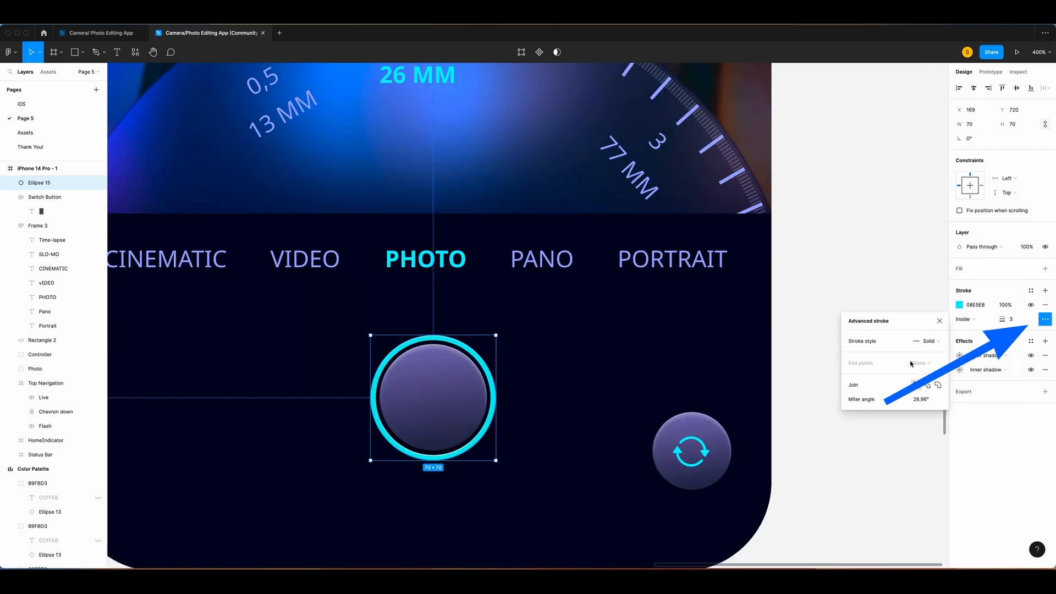
pyautogui.click(929, 341)
pyautogui.click(935, 354)
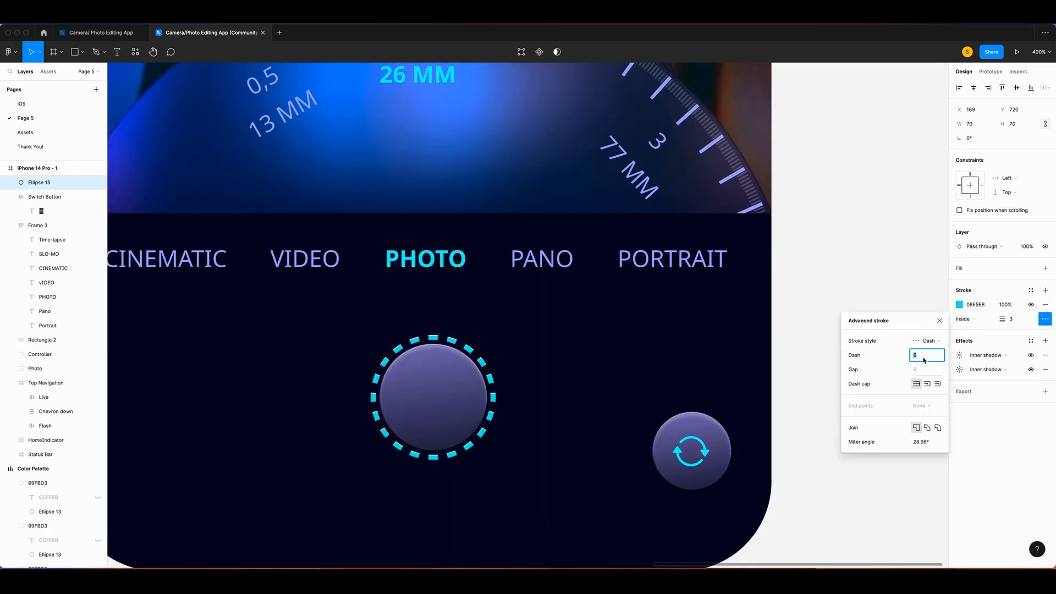
pyautogui.write('50')
pyautogui.press('Tab')
pyautogui.write('1')
pyautogui.press('Return')
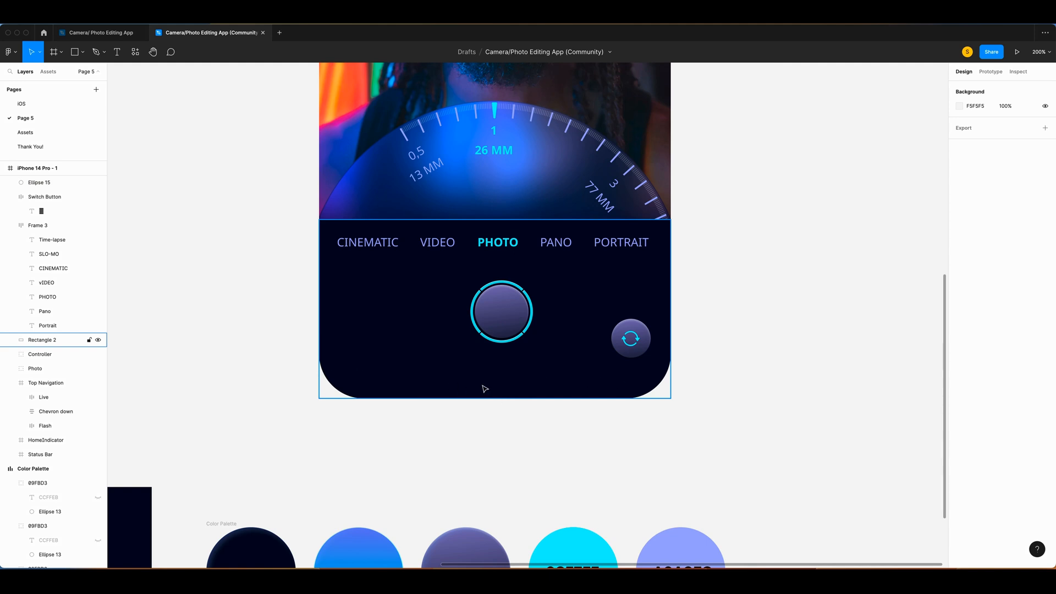
# Step: Move the HomeIndicator layer to the front of the phone frame's layer order
pyautogui.click(505, 374)
pyautogui.scroll(1, 49, 231)
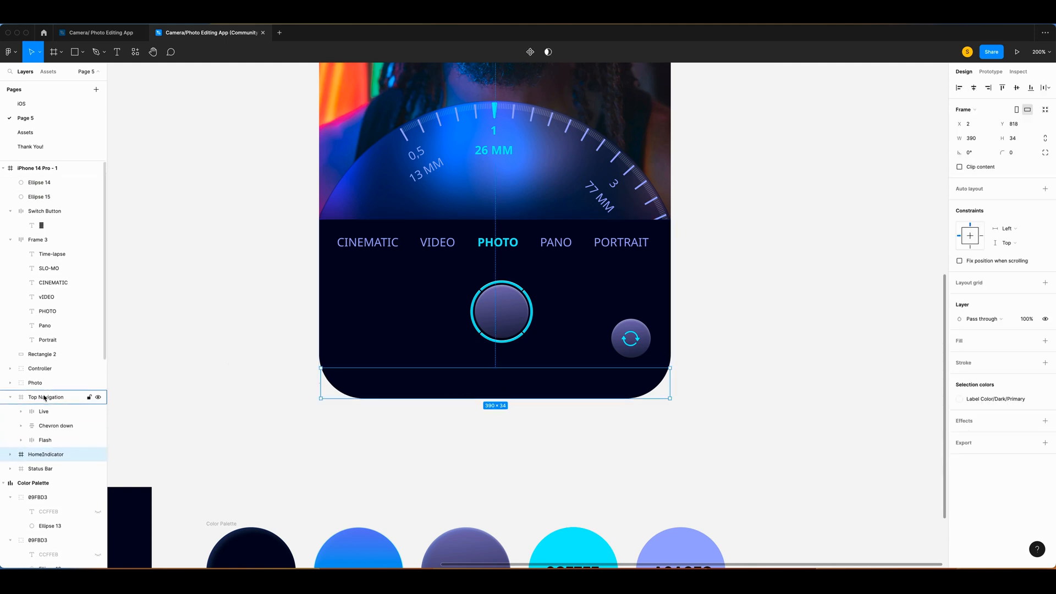
pyautogui.moveTo(43, 178); pyautogui.dragTo(43, 181)
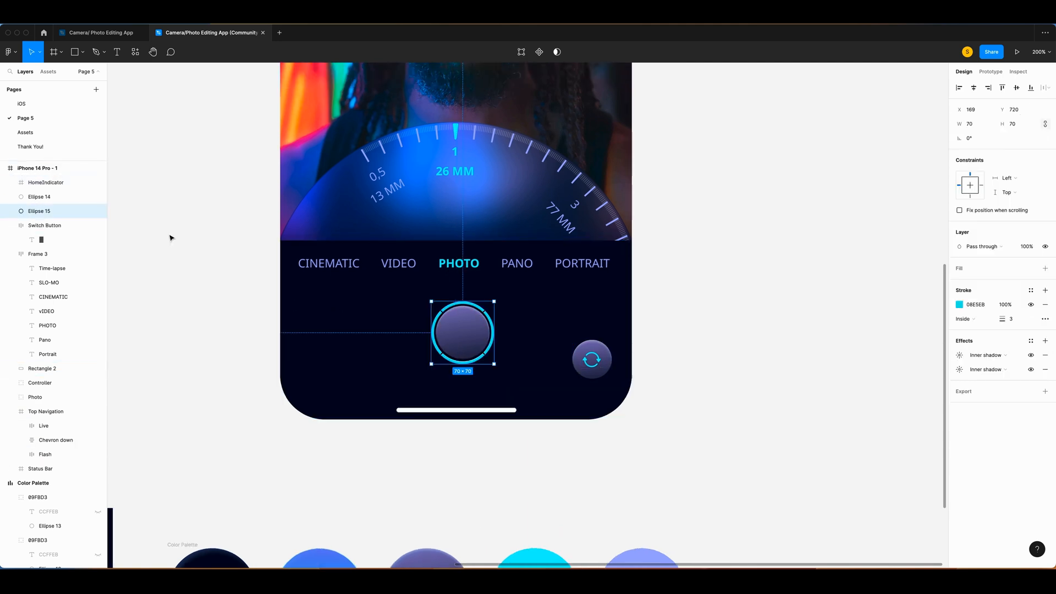
# Step: Duplicate the outer ring in place and replace the rear ring's inner shadows with a layer blur
pyautogui.press('+')
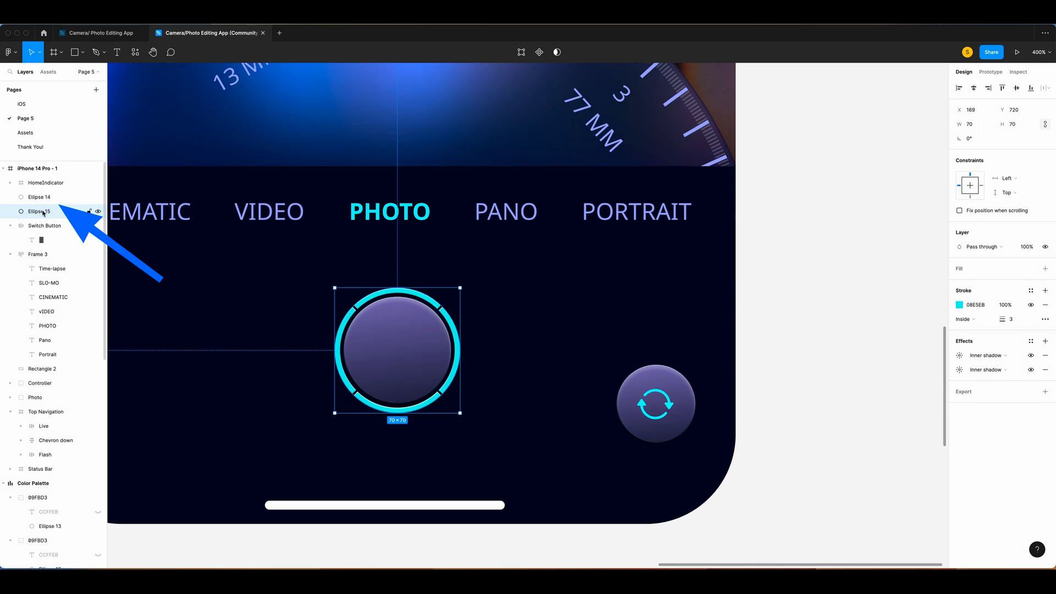
pyautogui.hotkey('ctrl', 'v')
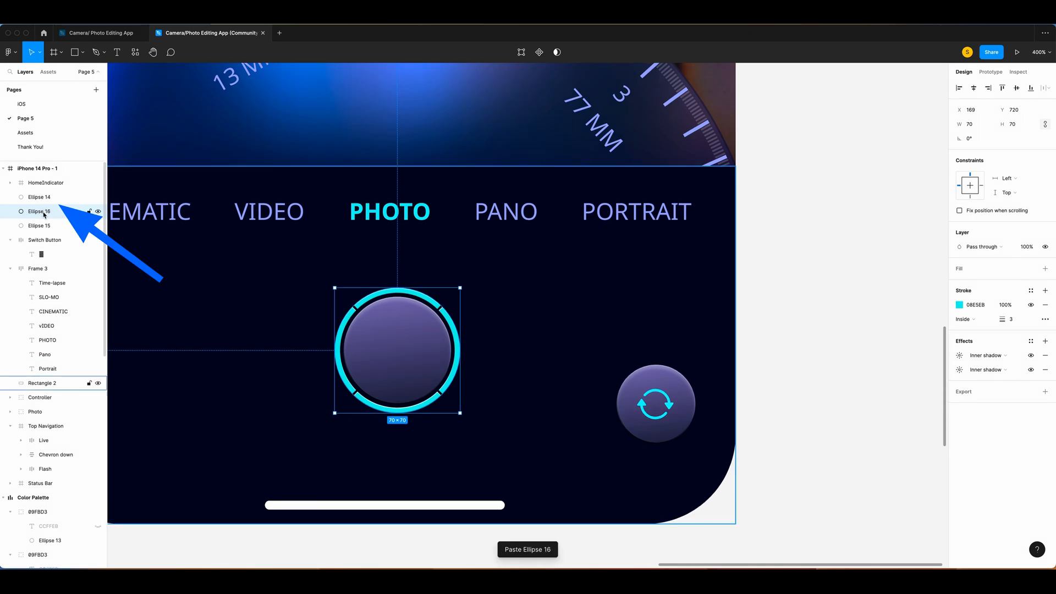
pyautogui.click(39, 226)
pyautogui.click(985, 355)
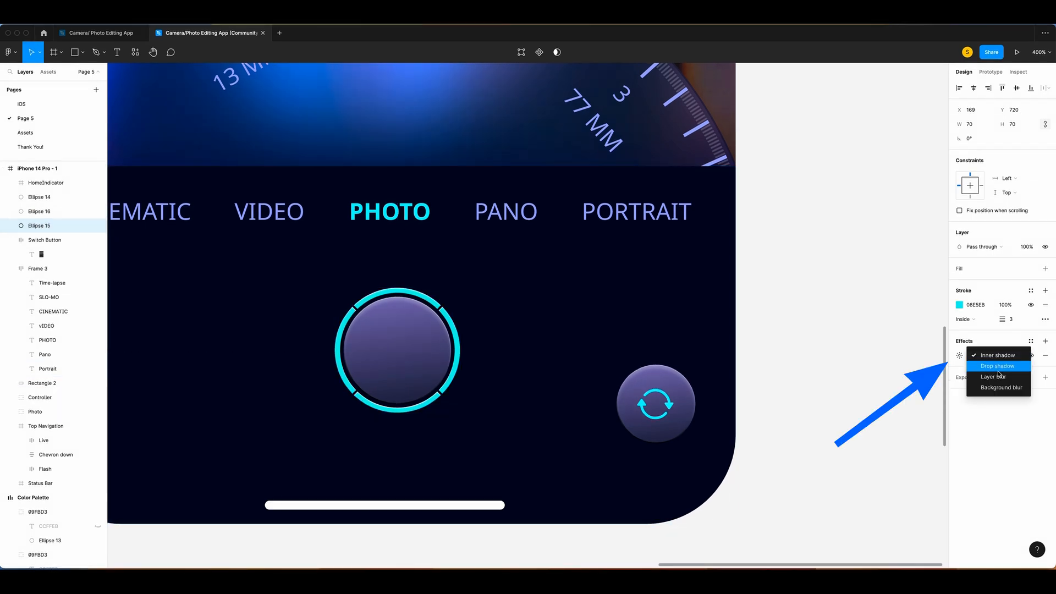
pyautogui.click(995, 377)
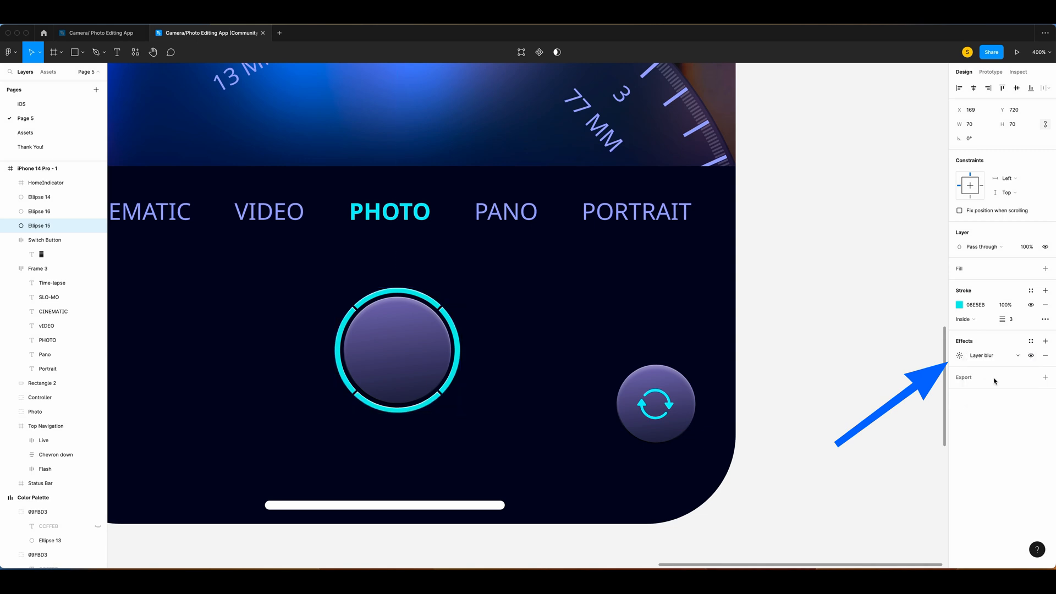
pyautogui.click(960, 355)
pyautogui.press('Return')
# Step: Set the blurred rear ring's stroke colour to 34898E
pyautogui.click(797, 368)
pyautogui.scroll(1, 797, 369)
pyautogui.hscroll(-1, 798, 368)
pyautogui.click(445, 339)
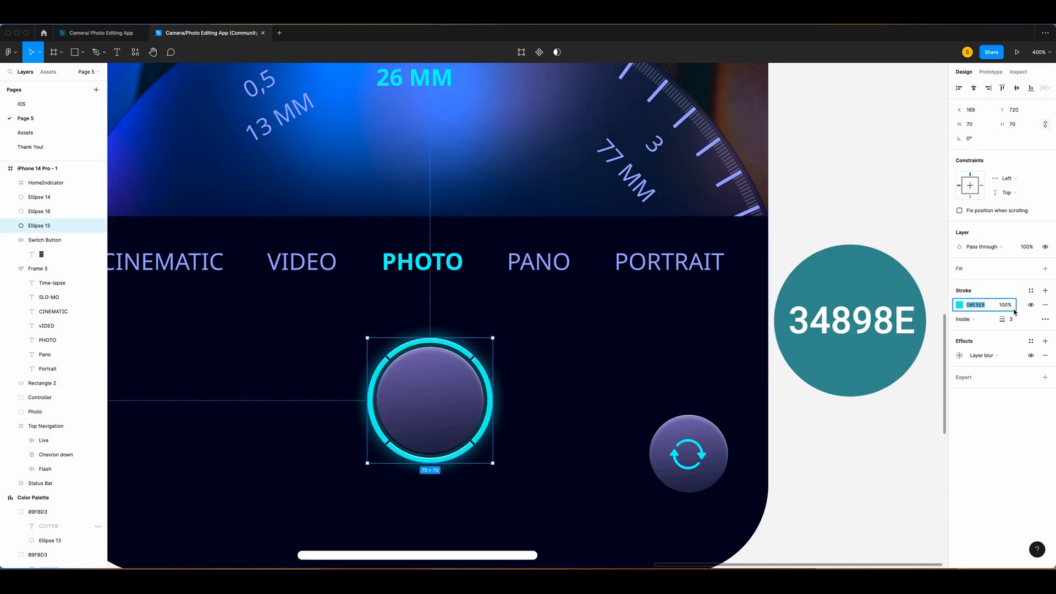
pyautogui.write('34898E')
# Step: Group the inner circle with both rings and name the group Shutter Button
pyautogui.keyDown('shift'); pyautogui.click(40, 211); pyautogui.keyUp('shift')
pyautogui.keyDown('shift'); pyautogui.click(42, 197); pyautogui.keyUp('shift')
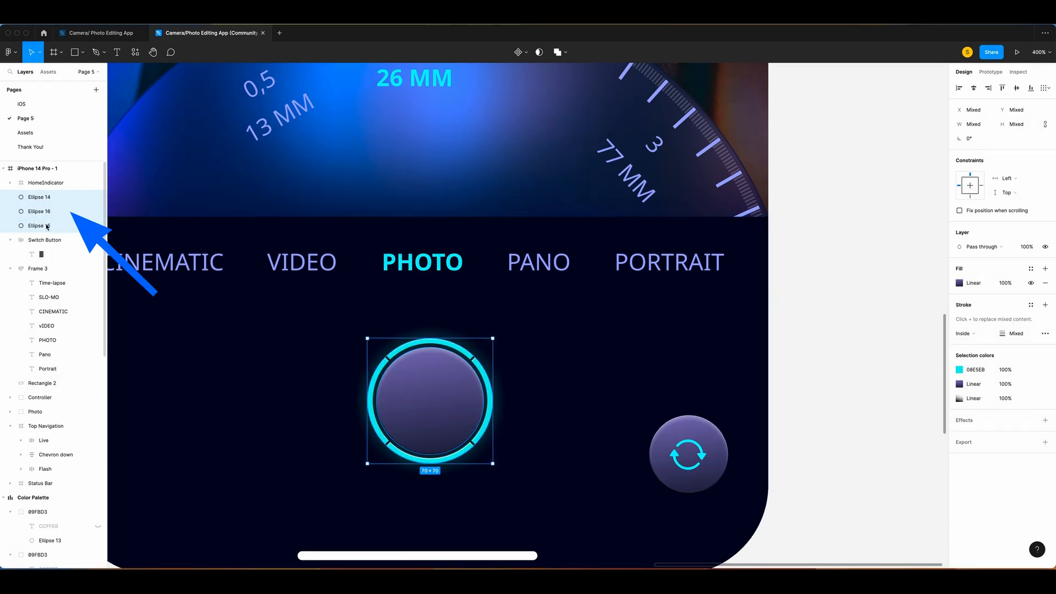
pyautogui.press('super+g')
pyautogui.doubleClick(44, 197)
pyautogui.write('shutter Button')
pyautogui.press('Return')
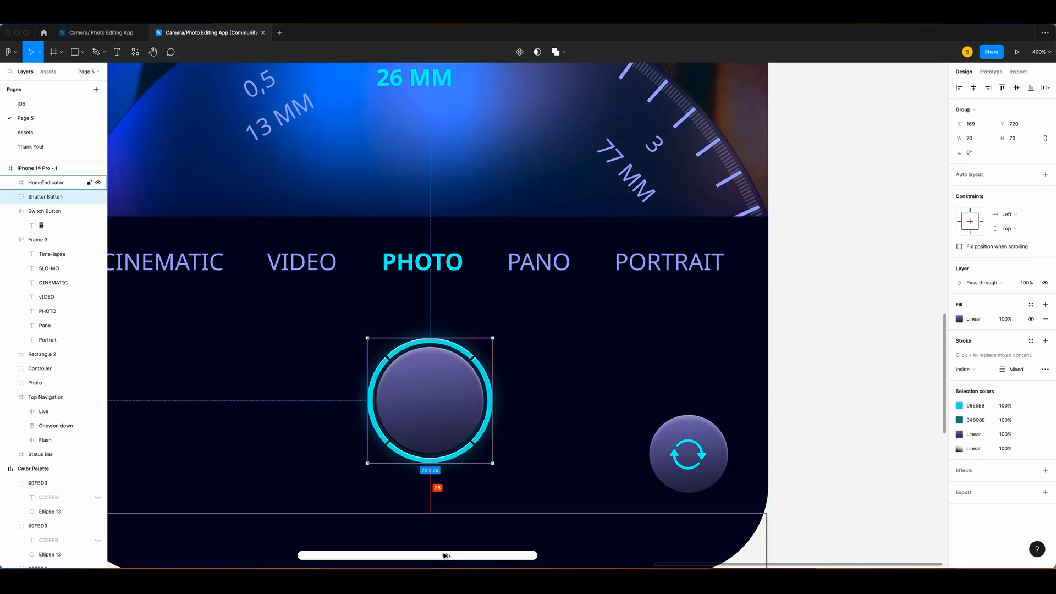
# Step: Nudge the Shutter Button group down to Y 724 and centre it horizontally in the frame
pyautogui.press('Down')
pyautogui.press('Down')
pyautogui.press('Down')
pyautogui.press('Down')
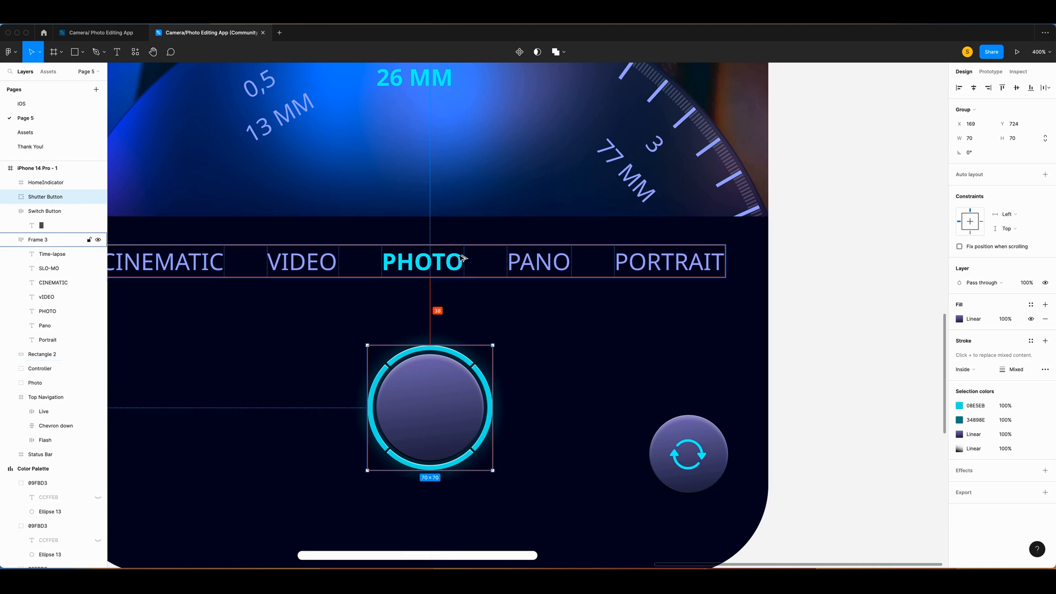
pyautogui.click(974, 89)
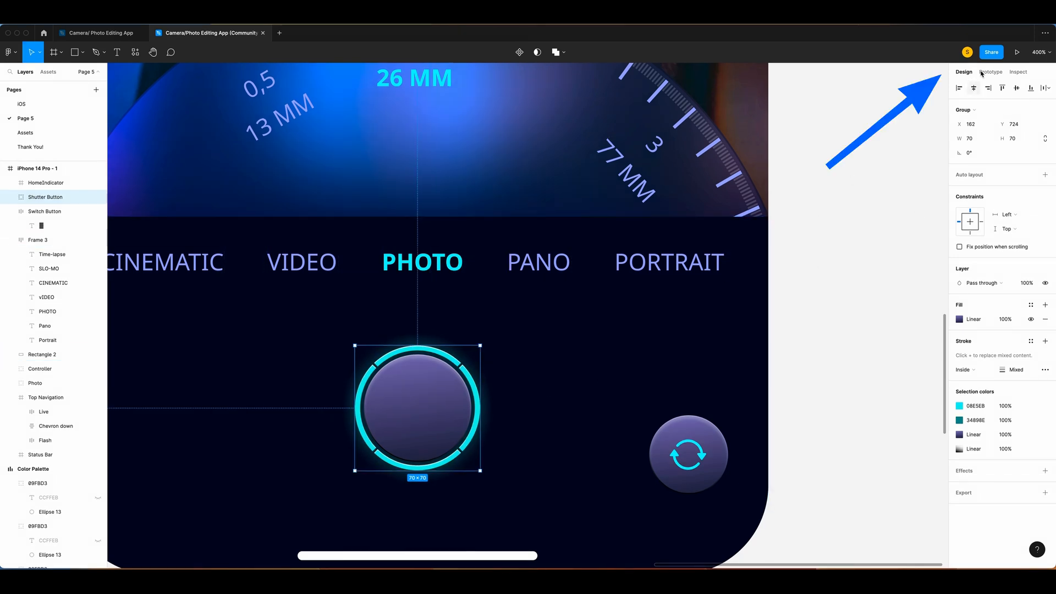
# Step: Move the Switch Button up and slightly outward so it lines up vertically with the shutter button
pyautogui.click(681, 492)
pyautogui.moveTo(680, 493); pyautogui.dragTo(680, 438)
pyautogui.press('Right')
pyautogui.press('Right')
pyautogui.press('Right')
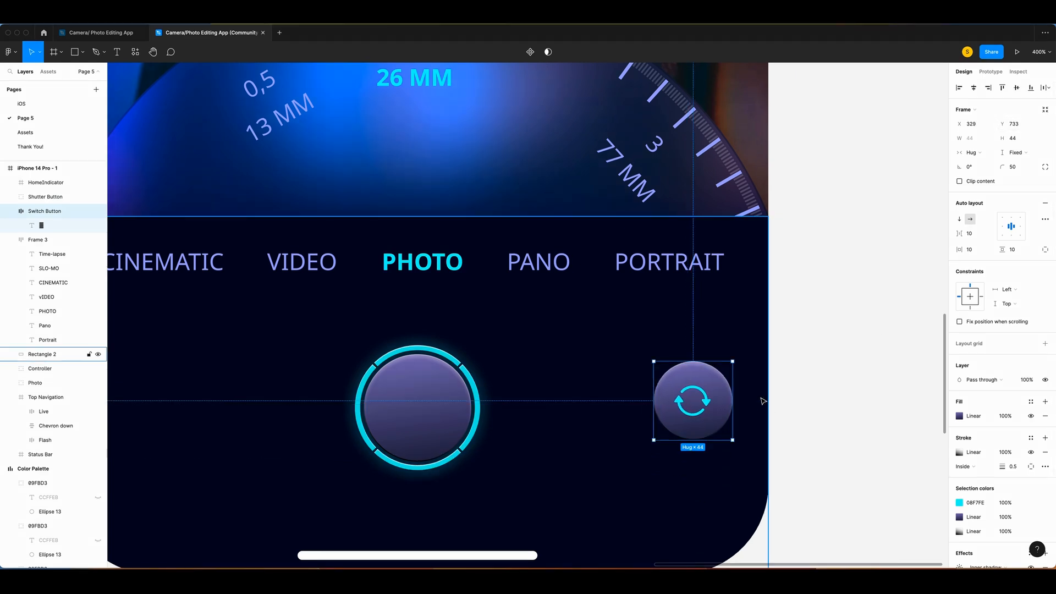
pyautogui.hscroll(-1, 703, 396)
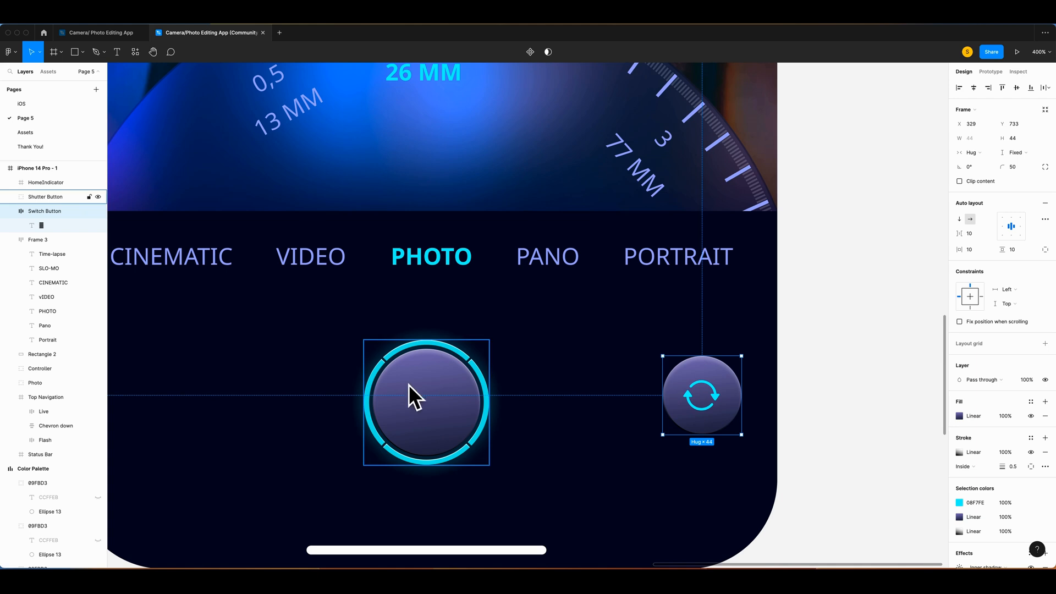
pyautogui.moveTo(696, 380); pyautogui.dragTo(695, 386)
pyautogui.click(733, 297)
# Step: Rename the iPhone 14 Pro - 1 frame as Mode Photo
pyautogui.press('super+minus')
pyautogui.scroll(1, 733, 297)
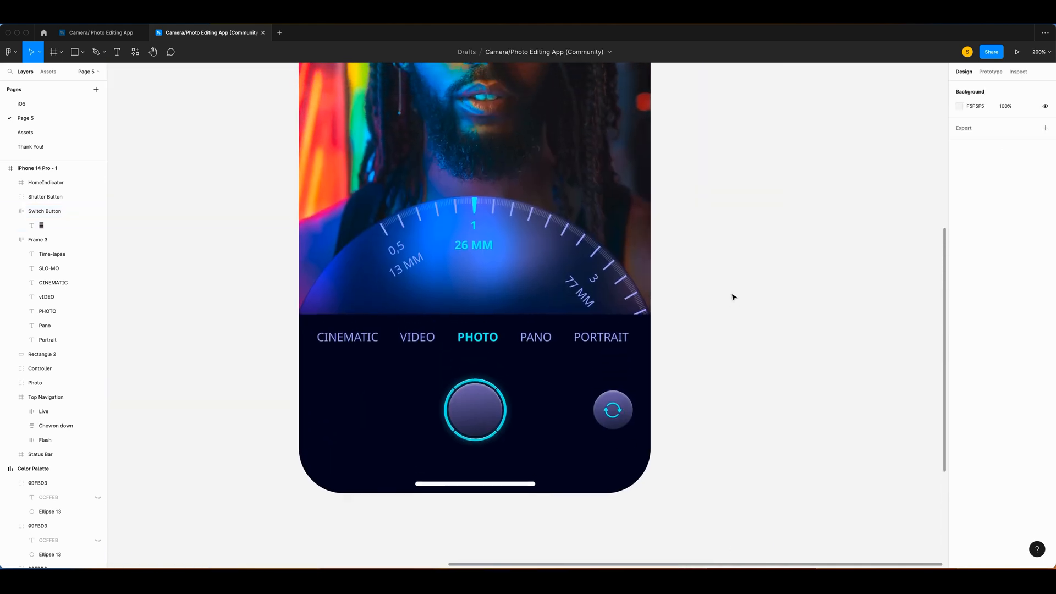
pyautogui.scroll(10, 733, 297)
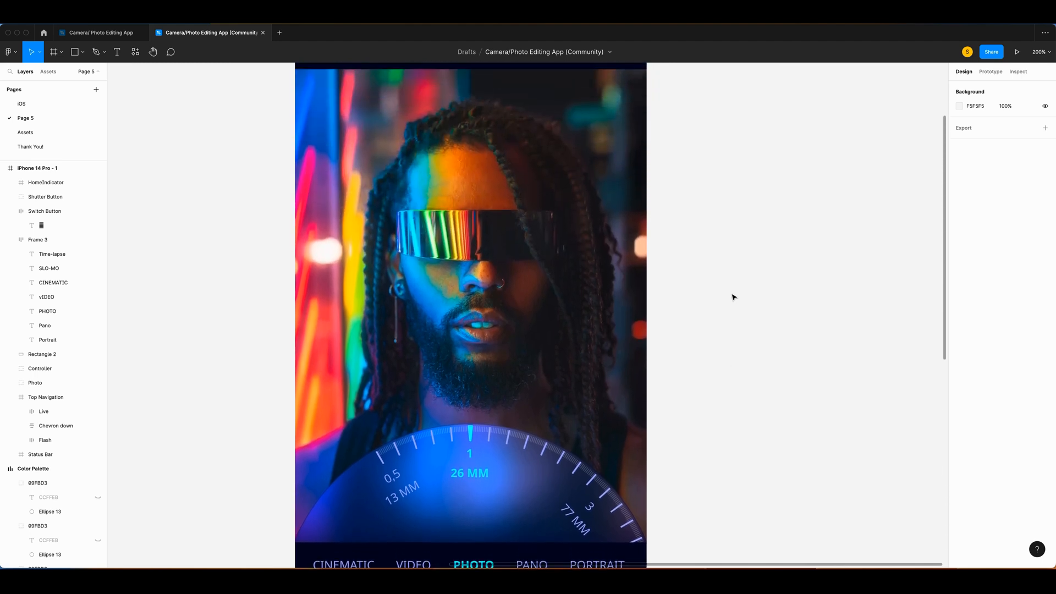
pyautogui.hscroll(3, 733, 297)
pyautogui.hscroll(1, 733, 297)
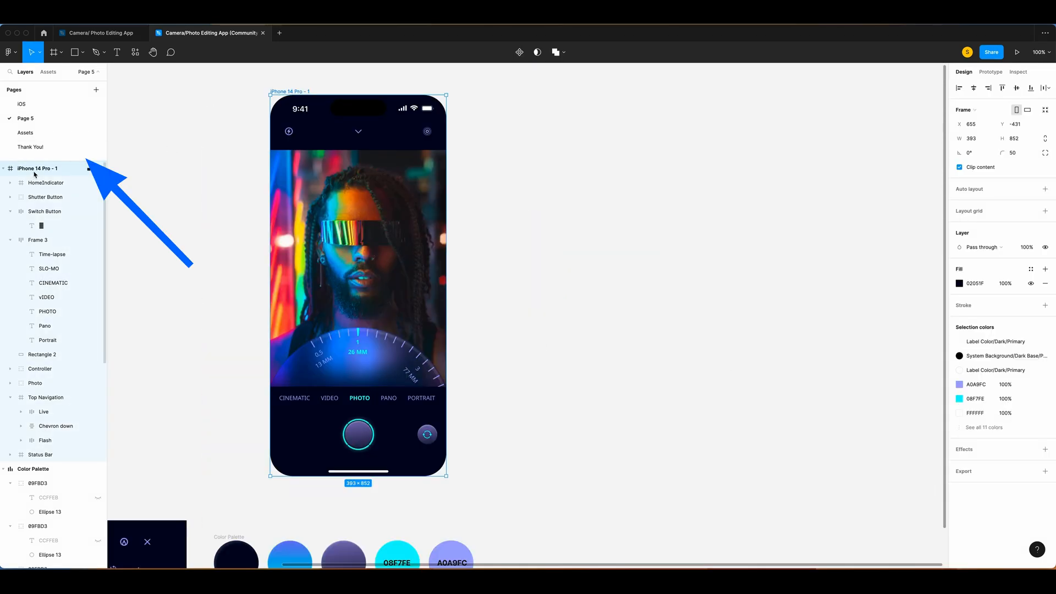
pyautogui.doubleClick(34, 168)
pyautogui.write('Mode')
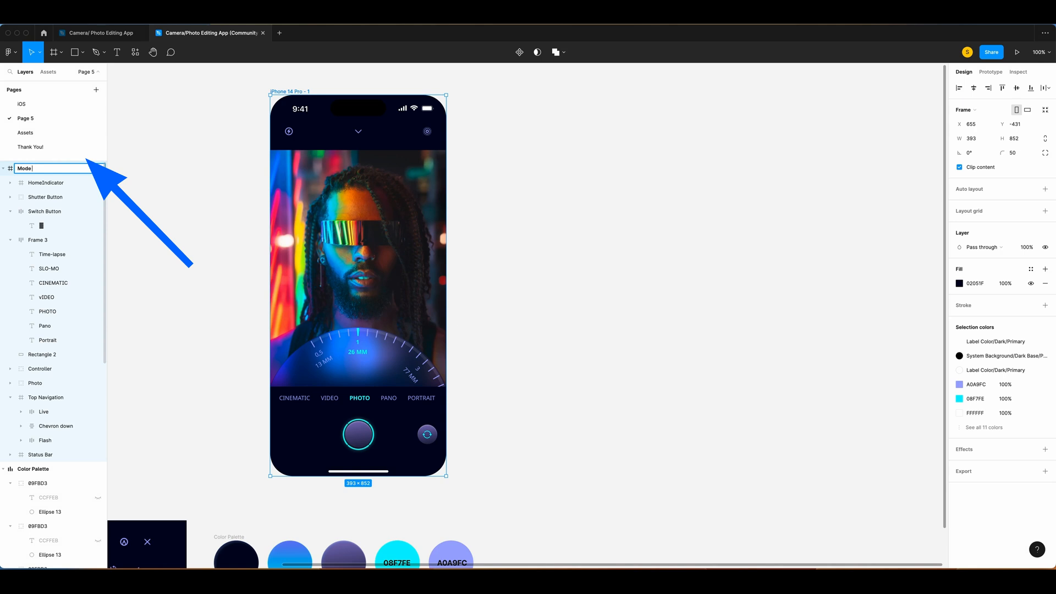
pyautogui.write(' Photo')
pyautogui.press('Return')
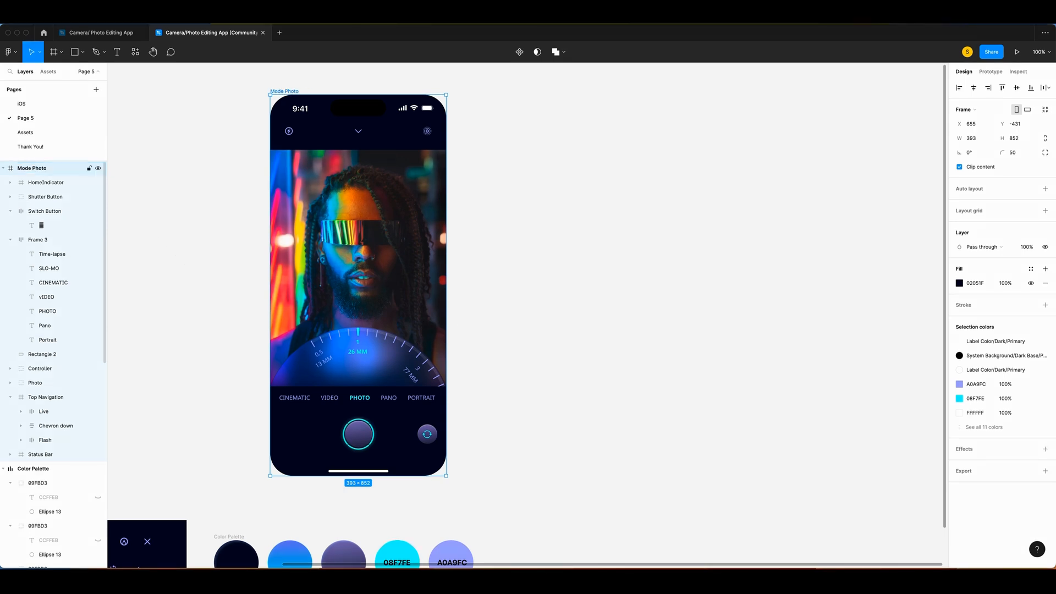
# Step: Duplicate the Mode Photo frame beside the original and rename the copy Mode Portrait
pyautogui.press('super+v')
pyautogui.doubleClick(52, 171)
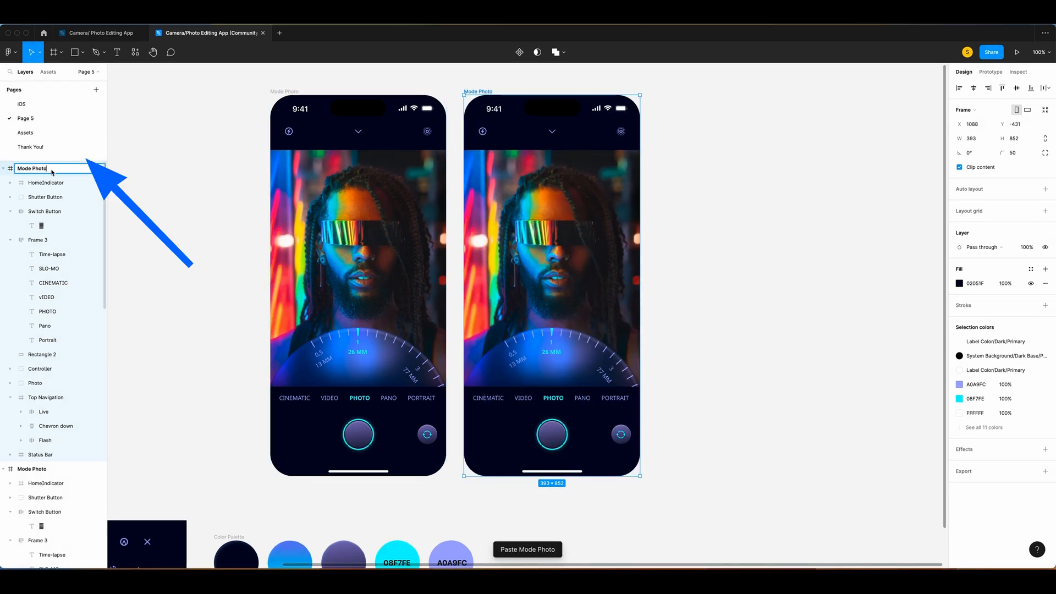
pyautogui.press('BackSpace')
pyautogui.press('BackSpace')
pyautogui.press('BackSpace')
pyautogui.press('BackSpace')
pyautogui.write('ortrait')
pyautogui.press('Return')
# Step: Copy the Icons Mode Portrait group from the Assets page and return to Page 5
pyautogui.click(40, 135)
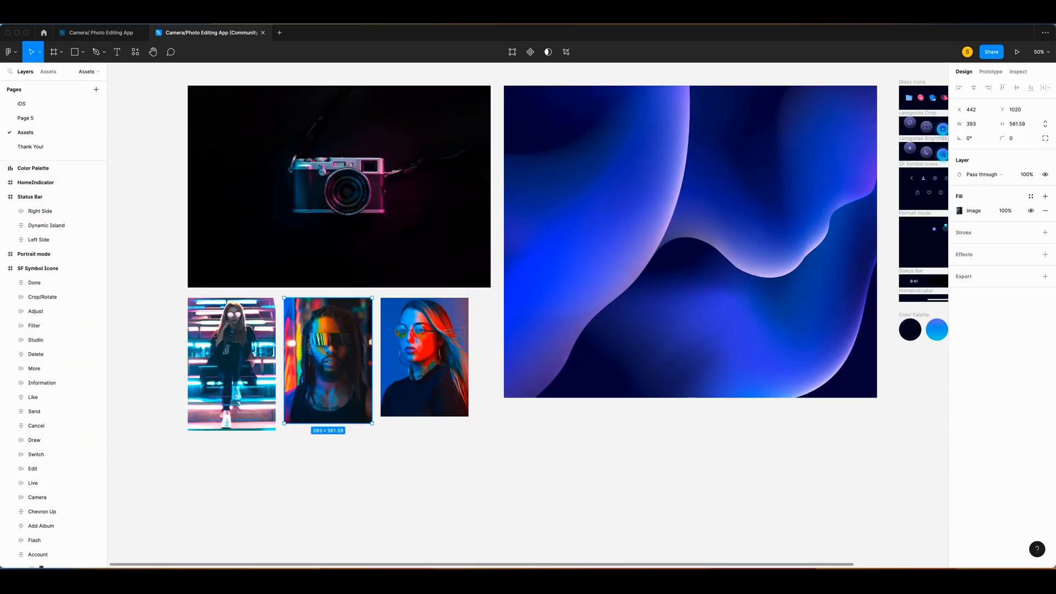
pyautogui.hscroll(10, 294, 342)
pyautogui.keyDown('ctrl'); pyautogui.scroll(8, 295, 342); pyautogui.keyUp('ctrl')
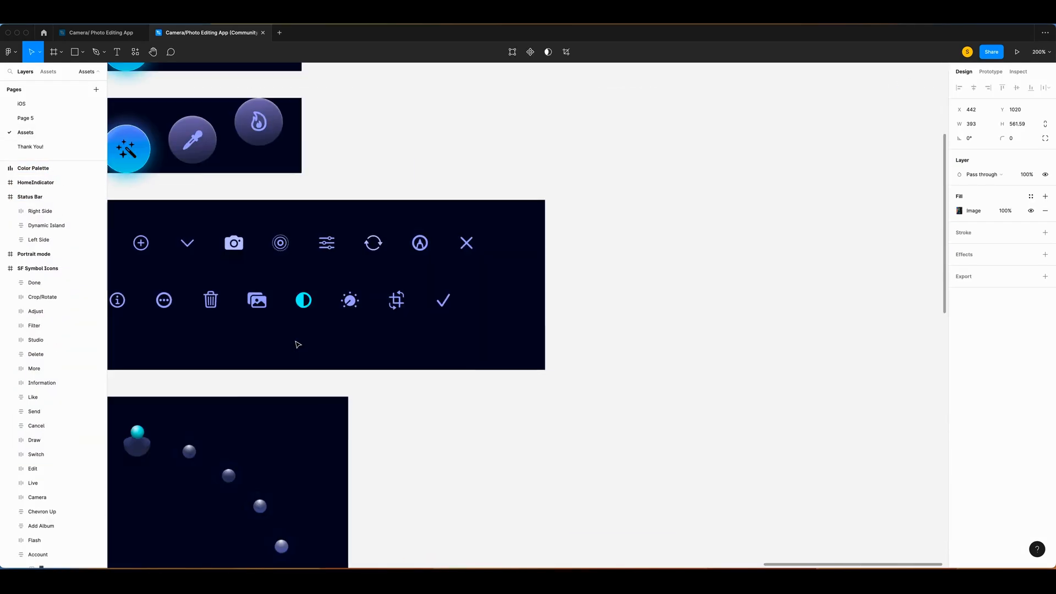
pyautogui.scroll(-3, 297, 344)
pyautogui.hscroll(-4, 297, 344)
pyautogui.click(297, 323)
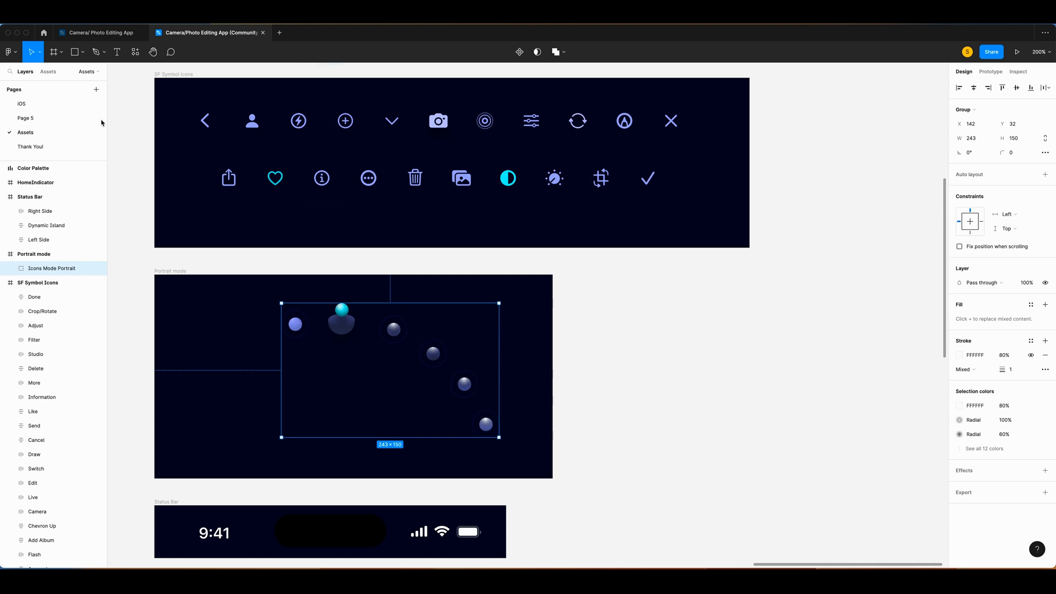
pyautogui.click(31, 118)
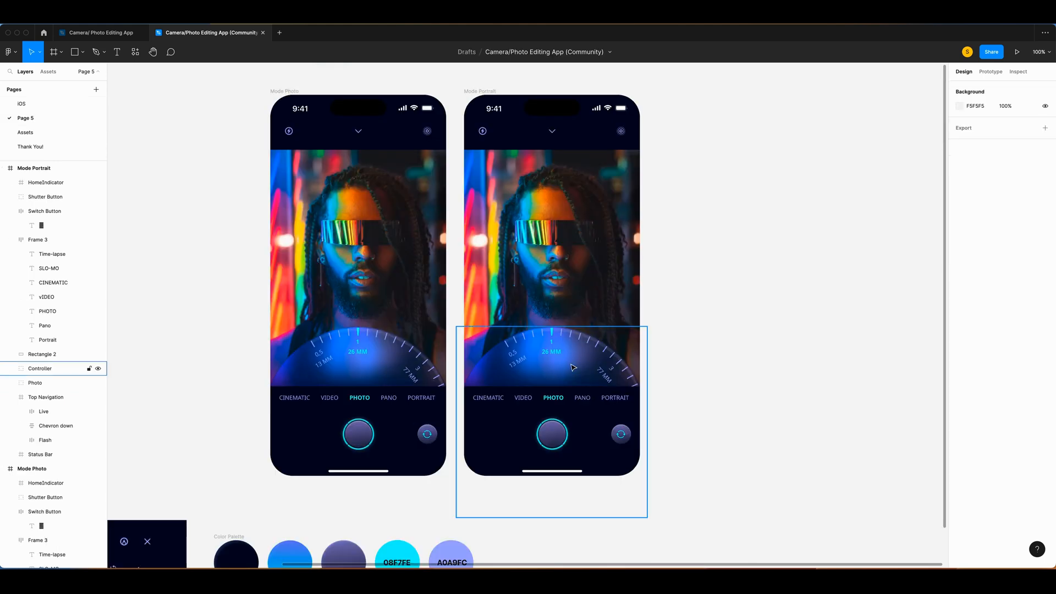
# Step: Delete Stroke 1, Stroke 2 and the Rectangle 3 mask from the Mode Portrait frame's inner Controller group
pyautogui.click(57, 486)
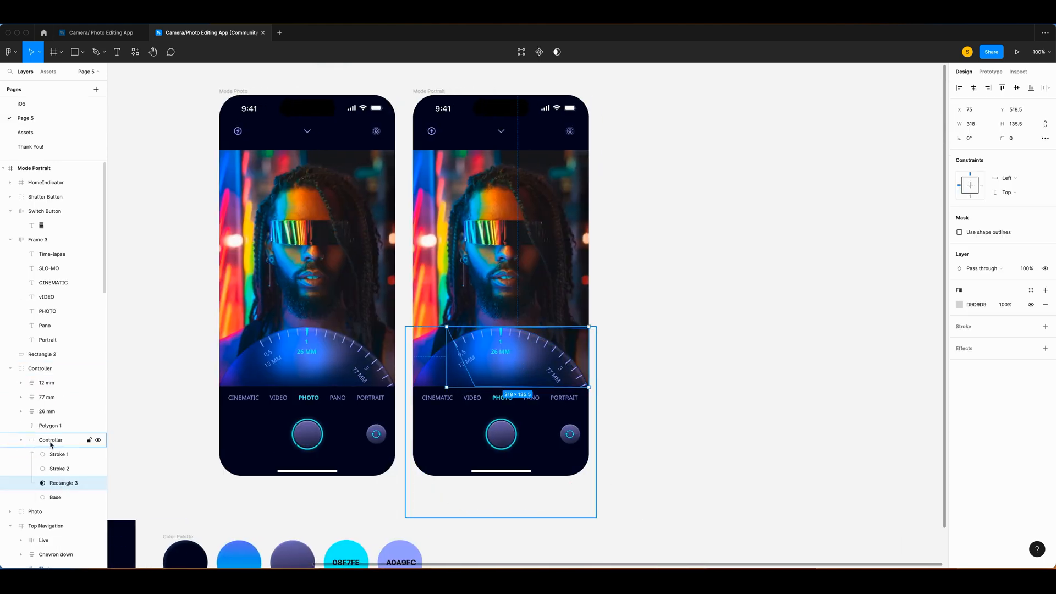
pyautogui.click(54, 442)
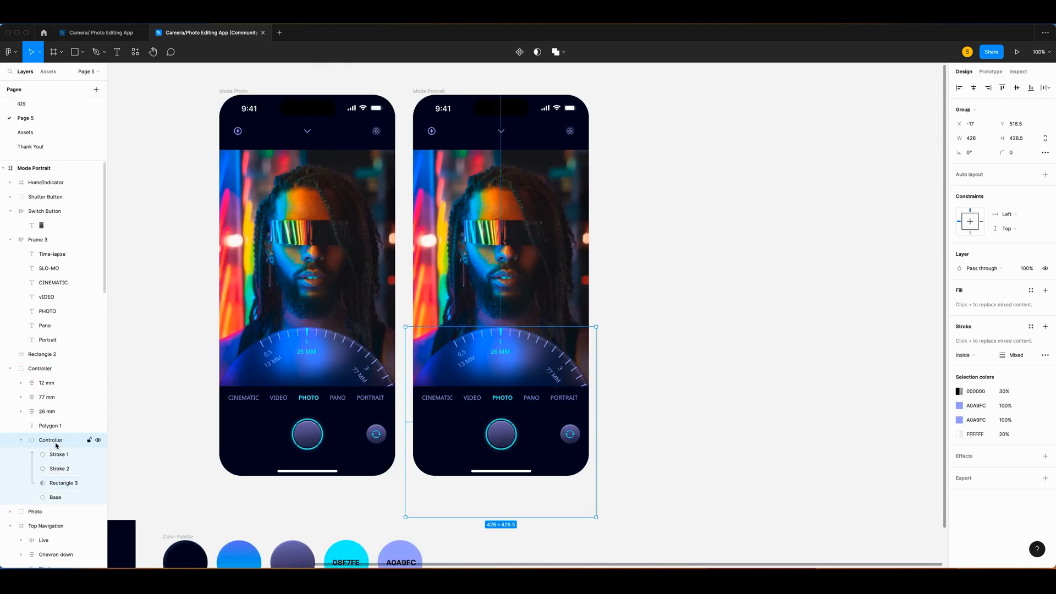
pyautogui.click(56, 455)
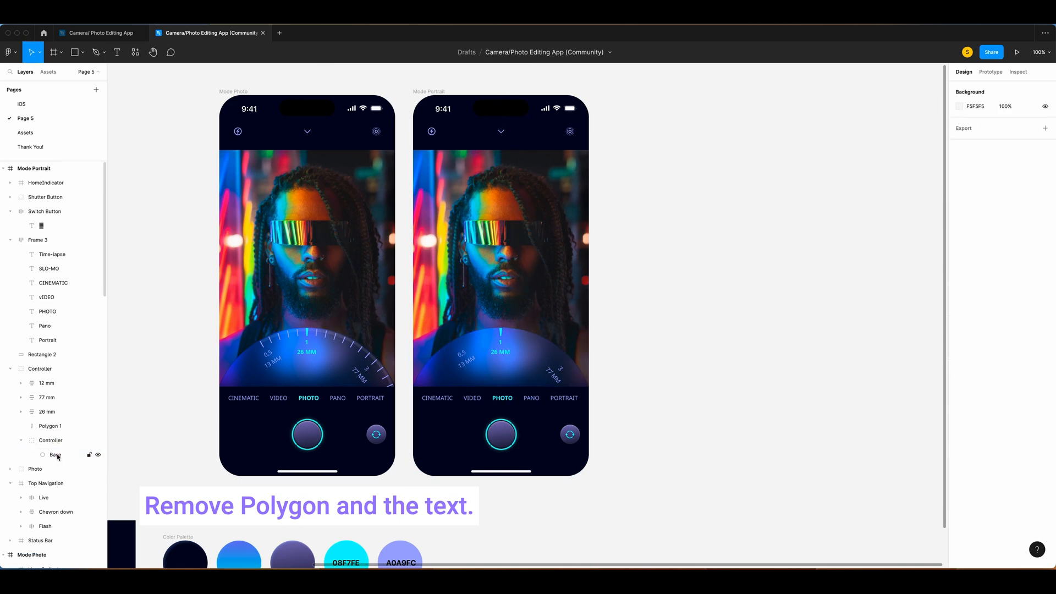
pyautogui.press('Delete')
# Step: Delete the 12 mm, 77 mm and 26 mm labels and Polygon 1 from the Mode Portrait frame's controller
pyautogui.click(47, 382)
pyautogui.keyDown('shift'); pyautogui.click(53, 396); pyautogui.keyUp('shift')
pyautogui.press('Delete')
pyautogui.click(52, 394)
pyautogui.press('Delete')
pyautogui.click(53, 386)
pyautogui.press('Delete')
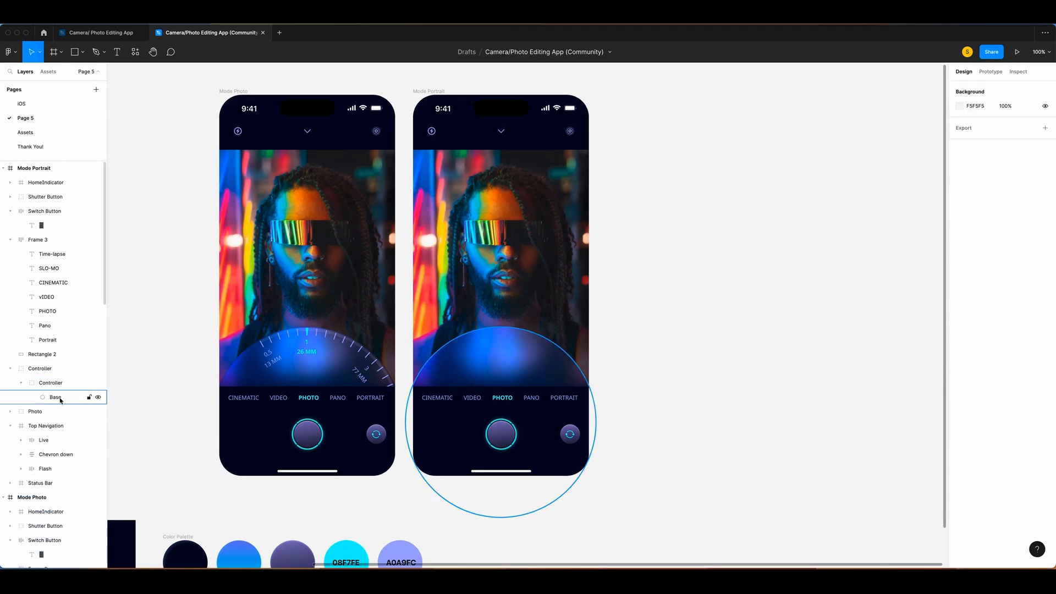
# Step: Paste the Icons Mode Portrait group into the Mode Portrait frame's controller and position it along the dial's arc
pyautogui.rightClick(493, 357)
pyautogui.click(518, 304)
pyautogui.moveTo(525, 370); pyautogui.dragTo(461, 367)
pyautogui.press('super+equal')
pyautogui.press('super+equal')
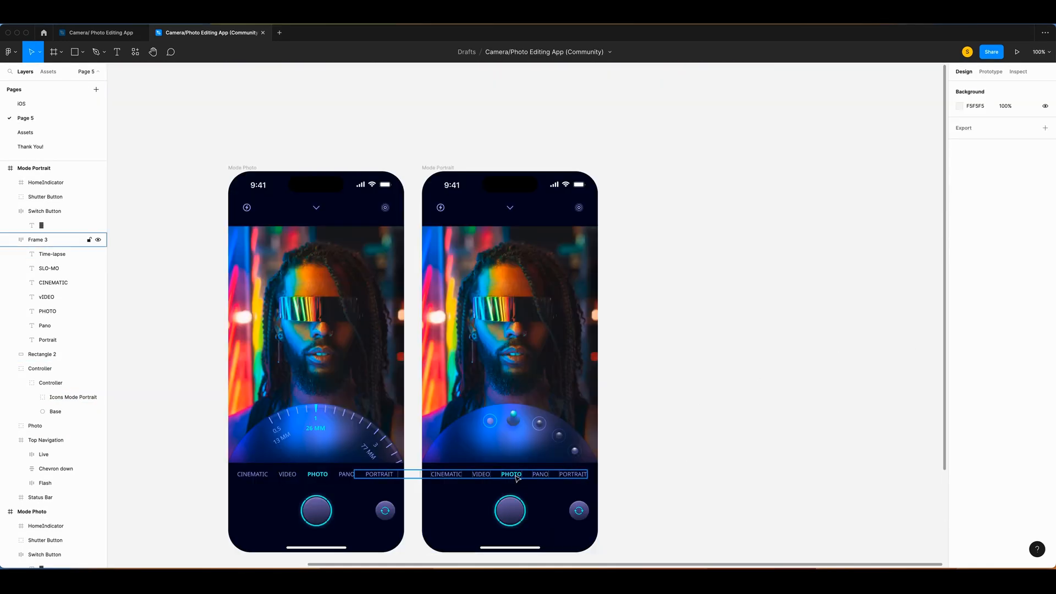
pyautogui.press('super+equal')
pyautogui.press('super+equal')
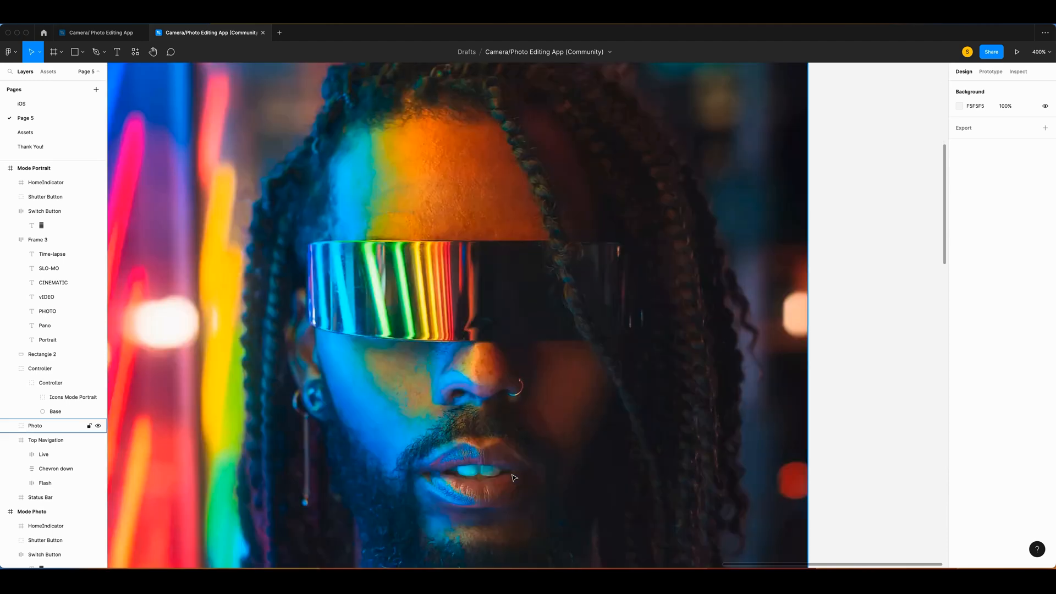
# Step: Shift the row of camera mode labels in the Mode Portrait frame left to bring PORTRAIT towards the shutter button
pyautogui.scroll(-10, 515, 477)
pyautogui.scroll(3, 515, 477)
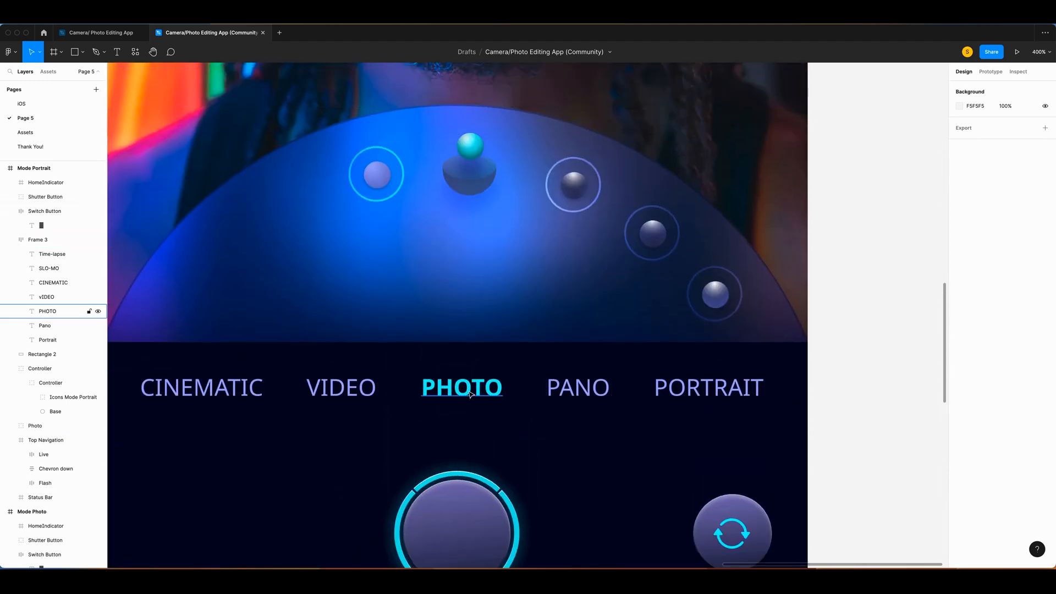
pyautogui.click(683, 393)
pyautogui.hotkey('shift', 'Left')
pyautogui.hotkey('shift', 'Left')
pyautogui.hotkey('shift', 'Left')
pyautogui.hotkey('shift', 'Left')
pyautogui.hotkey('shift', 'Left')
pyautogui.hotkey('shift', 'Left')
pyautogui.hotkey('shift', 'Left')
pyautogui.hotkey('shift', 'Left')
pyautogui.hotkey('shift', 'Left')
pyautogui.hotkey('shift', 'Left')
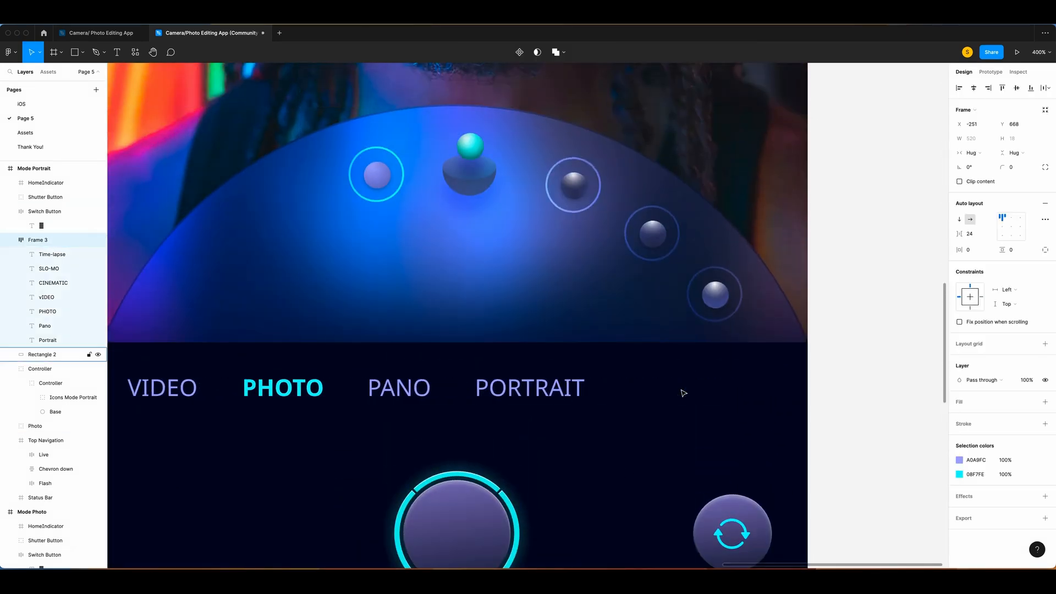
pyautogui.hotkey('shift', 'Left')
pyautogui.hotkey('shift', 'Left')
pyautogui.hotkey('shift', 'Left')
# Step: Swap the text styles of PHOTO and PORTRAIT in the Mode Portrait frame, making PORTRAIT bold cyan and PHOTO regular lilac
pyautogui.scroll(3, 683, 394)
pyautogui.press('super+minus')
pyautogui.click(491, 490)
pyautogui.doubleClick(378, 418)
pyautogui.click(500, 417)
pyautogui.rightClick(436, 418)
pyautogui.moveTo(472, 339)
pyautogui.click(553, 386)
pyautogui.rightClick(379, 417)
pyautogui.moveTo(414, 335)
pyautogui.click(496, 397)
pyautogui.click(783, 459)
# Step: Reorder the mode labels in the Mode Photo and Mode Portrait frames, placing PORTRAIT before PANO
pyautogui.scroll(3, 783, 459)
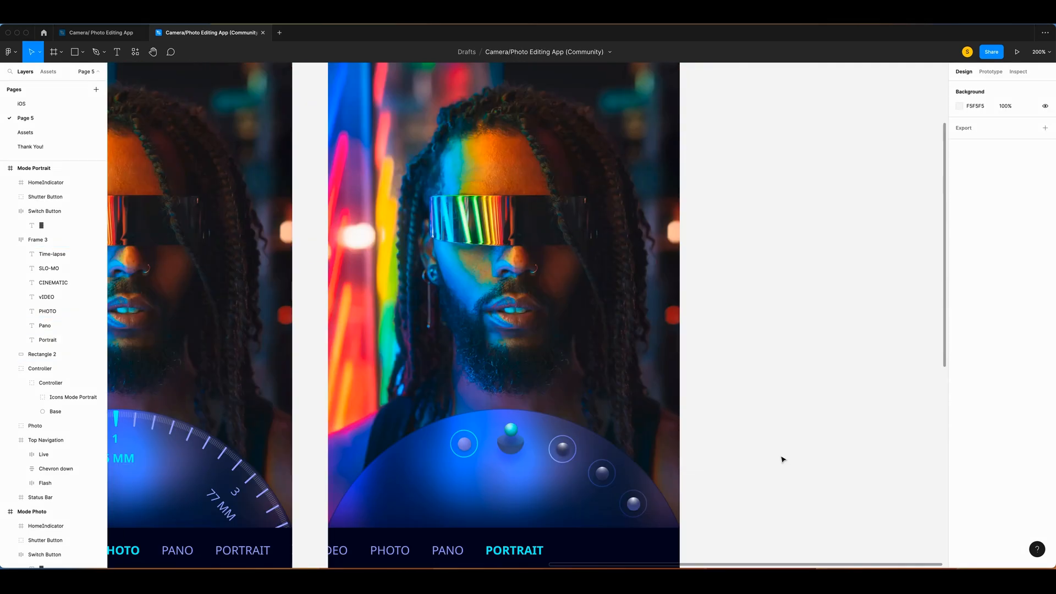
pyautogui.scroll(-4, 783, 459)
pyautogui.hscroll(-5, 783, 460)
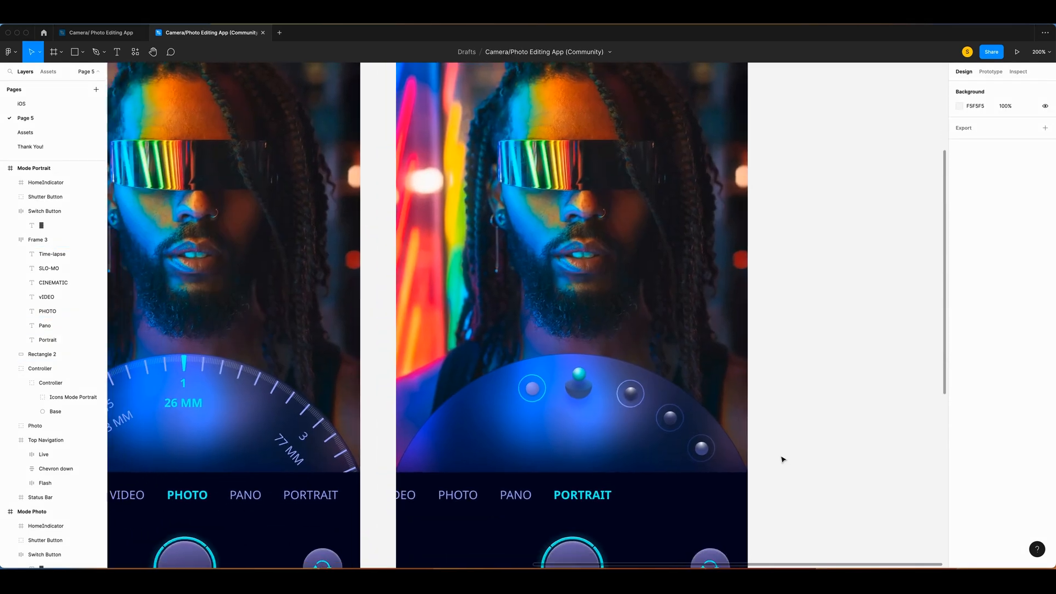
pyautogui.hscroll(3, 784, 459)
pyautogui.scroll(1, 783, 459)
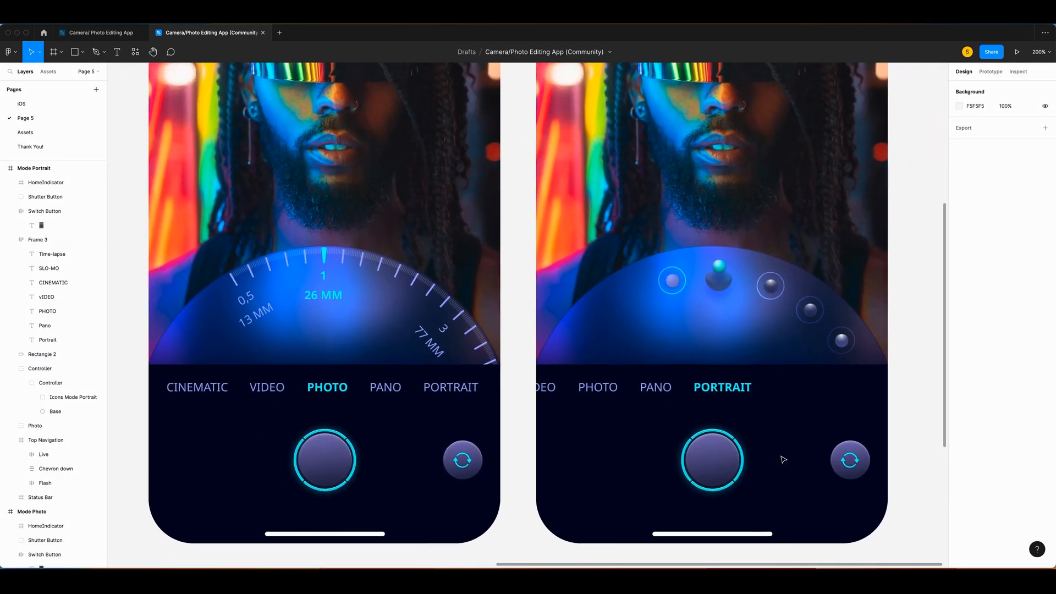
pyautogui.scroll(2, 783, 460)
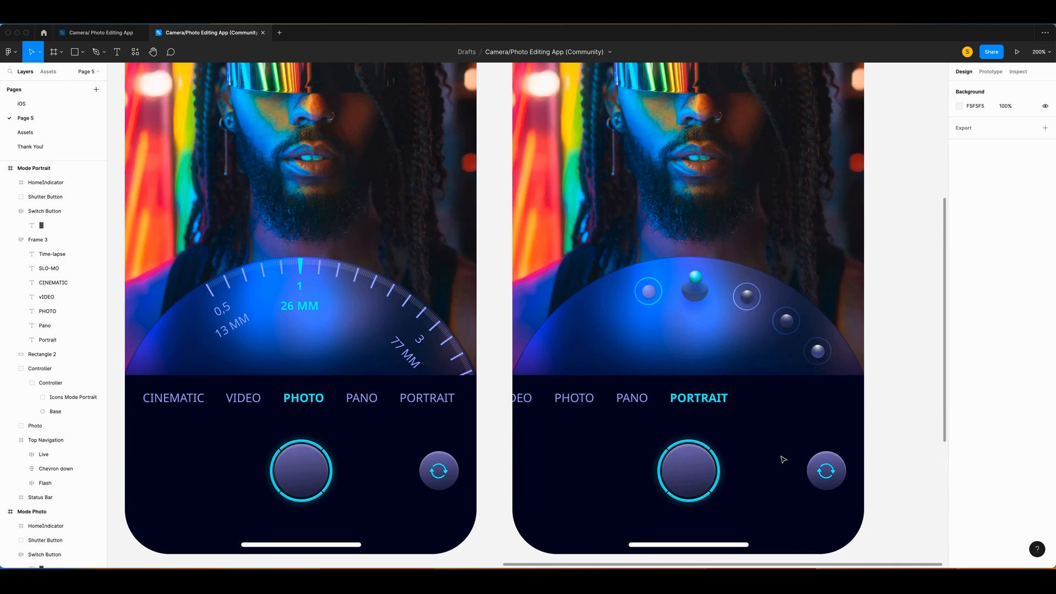
pyautogui.doubleClick(432, 397)
pyautogui.moveTo(432, 397); pyautogui.dragTo(350, 403)
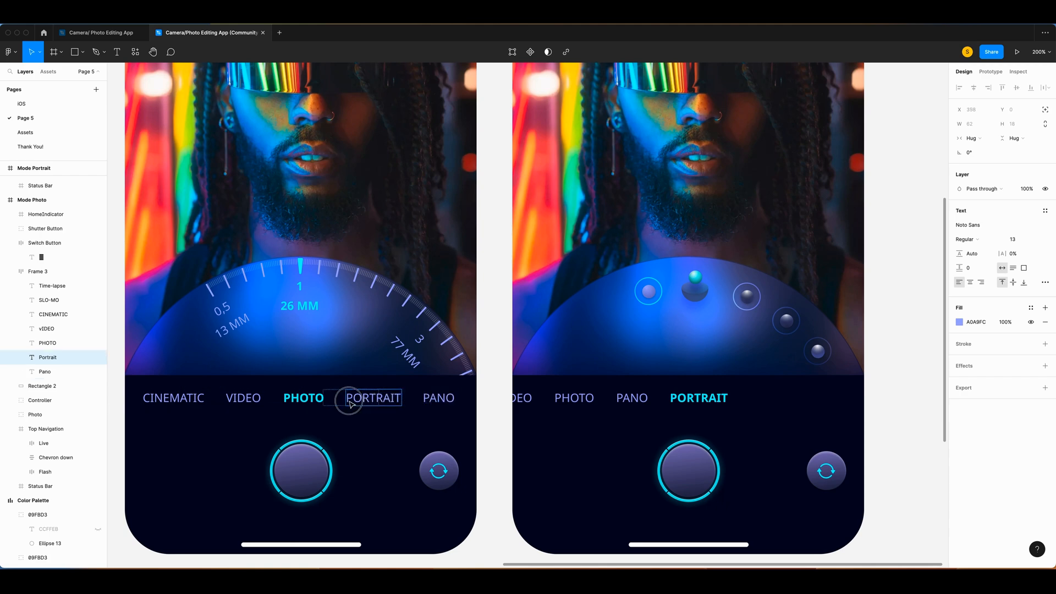
pyautogui.doubleClick(704, 401)
pyautogui.press('Left')
pyautogui.hscroll(1, 727, 426)
pyautogui.scroll(1, 728, 426)
# Step: Shift the Mode Portrait frame's row of mode labels right until PORTRAIT sits above the shutter button
pyautogui.click(605, 428)
pyautogui.hotkey('shift', 'Right')
pyautogui.hotkey('shift', 'Right')
pyautogui.hotkey('shift', 'Right')
pyautogui.hotkey('shift', 'Right')
pyautogui.hotkey('shift', 'Right')
pyautogui.hotkey('shift', 'Right')
pyautogui.hotkey('shift', 'Right')
pyautogui.hotkey('shift', 'Right')
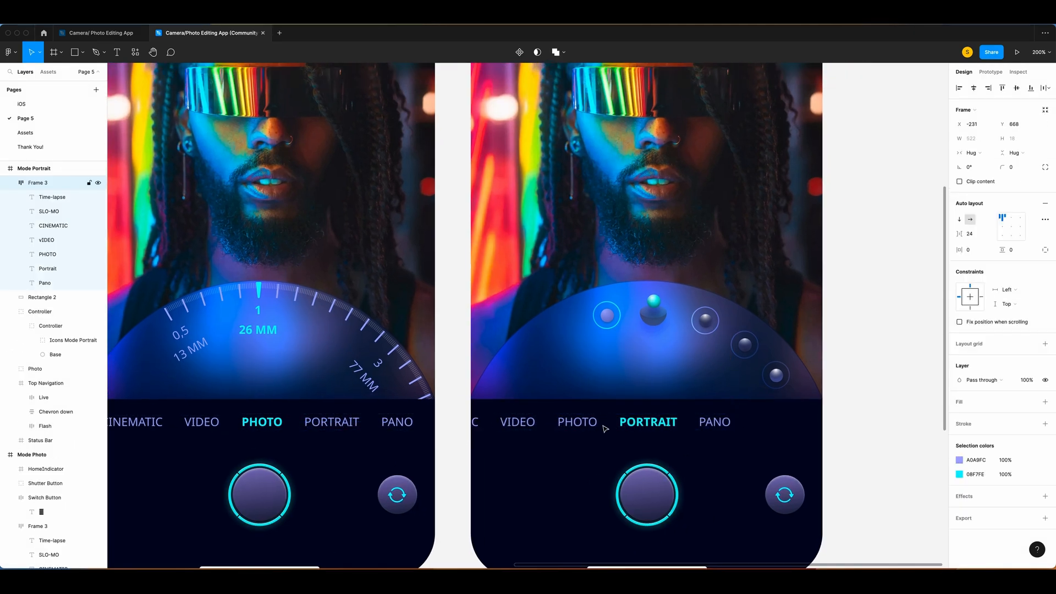
pyautogui.hotkey('shift', 'Left')
pyautogui.click(877, 440)
pyautogui.hotkey('shift', '0')
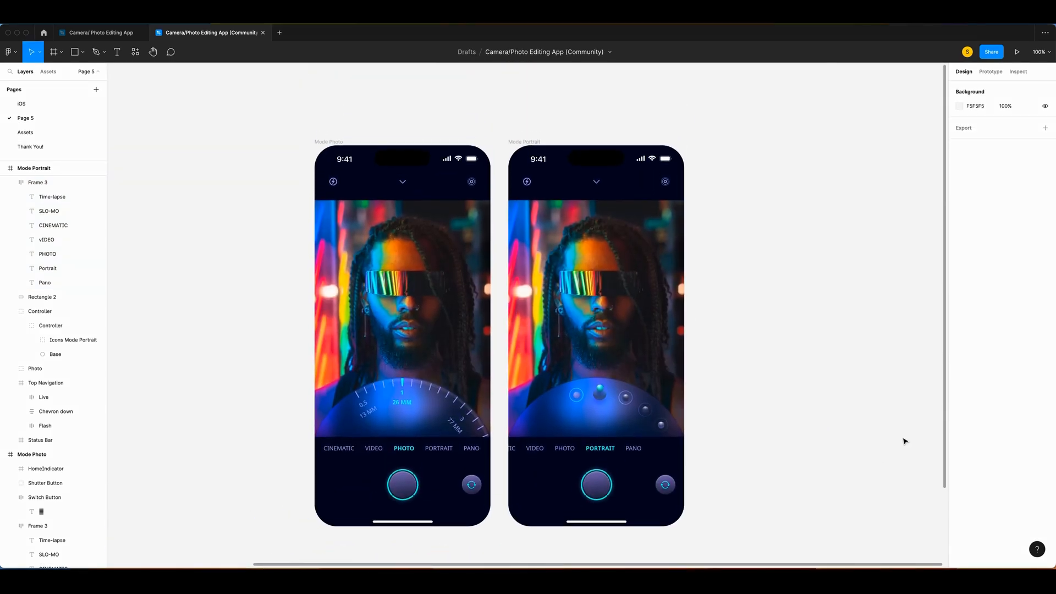
# Step: Paste a copy of the Mode Portrait frame beside it and hide the original Mode Portrait, Mode Photo, Homepage and Onboarding frames
pyautogui.hscroll(1, 874, 401)
pyautogui.scroll(-1, 875, 401)
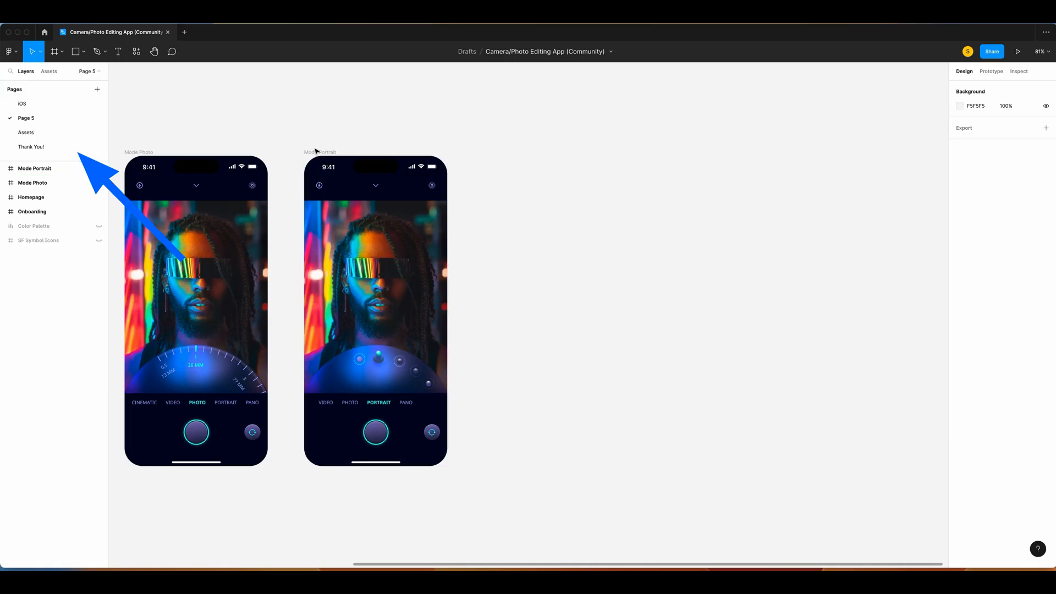
pyautogui.click(319, 153)
pyautogui.press('super+v')
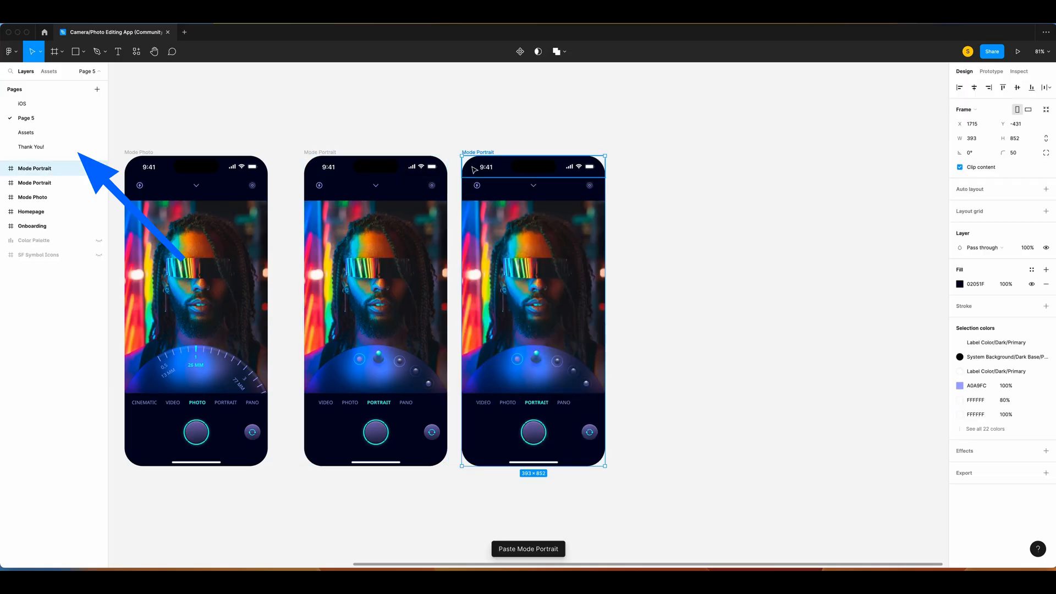
pyautogui.click(99, 183)
pyautogui.click(99, 197)
pyautogui.click(100, 212)
pyautogui.click(100, 227)
# Step: Rename the copied Mode Portrait frame as Crop and Rotate
pyautogui.click(207, 215)
pyautogui.press('super+plus')
pyautogui.scroll(4, 332, 126)
pyautogui.click(332, 125)
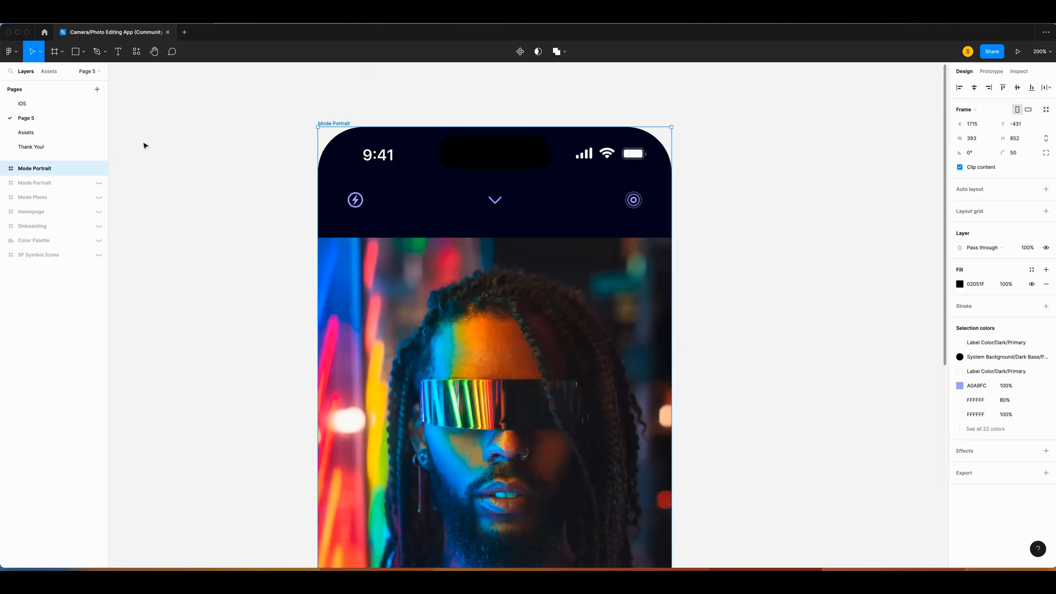
pyautogui.doubleClick(59, 170)
pyautogui.write('Crop and Rotate')
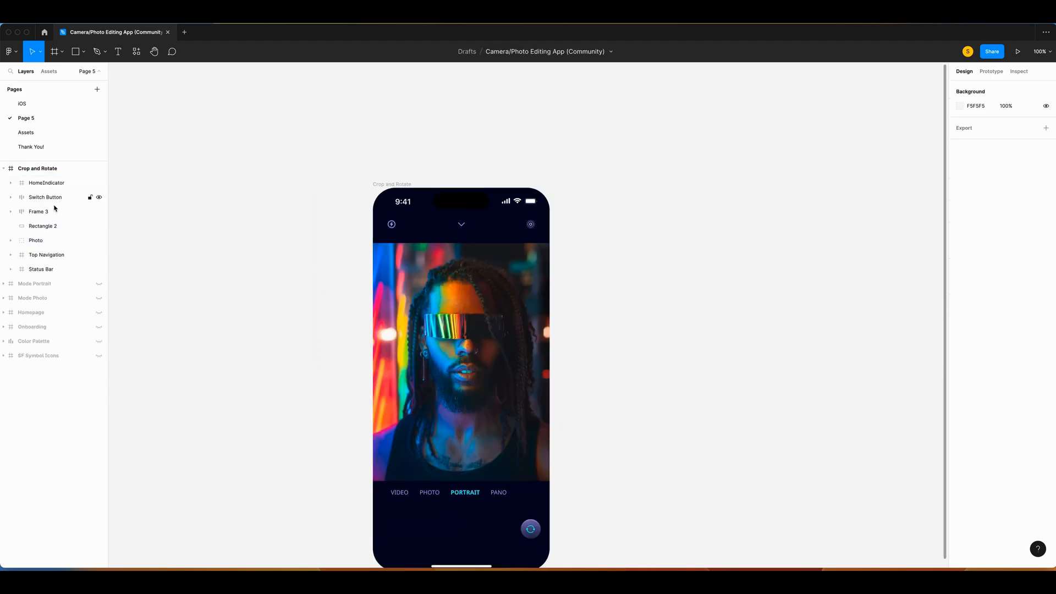
# Step: Delete the Switch Button, Frame 3, Photo and Rectangle 2 layers from the Crop and Rotate frame, keeping its indicator, navigation and status bars
pyautogui.click(51, 201)
pyautogui.press('Delete')
pyautogui.click(49, 198)
pyautogui.press('Delete')
pyautogui.click(46, 214)
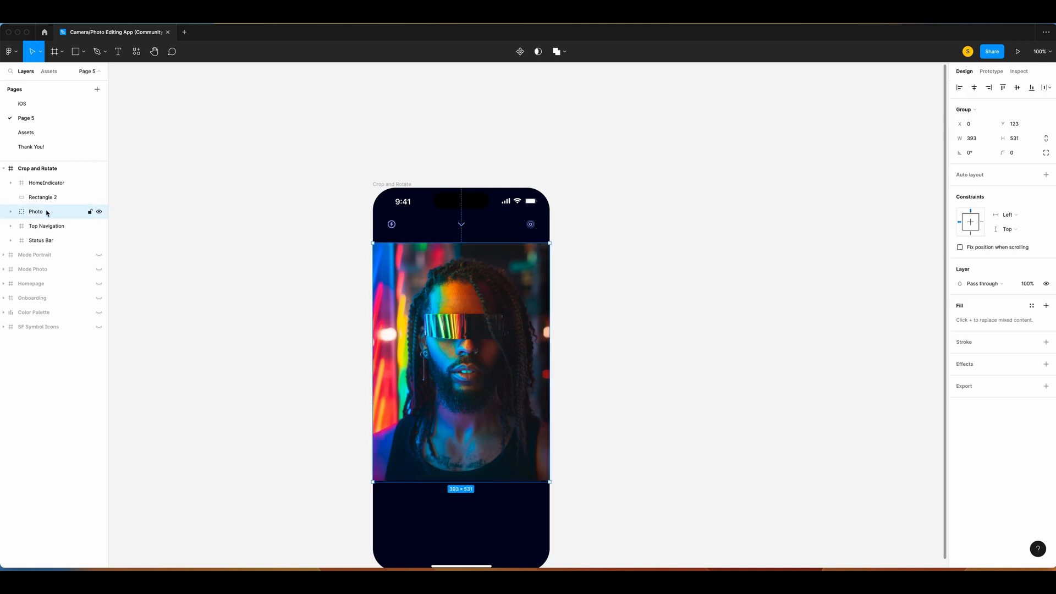
pyautogui.press('Delete')
pyautogui.click(44, 198)
pyautogui.press('Delete')
pyautogui.click(53, 183)
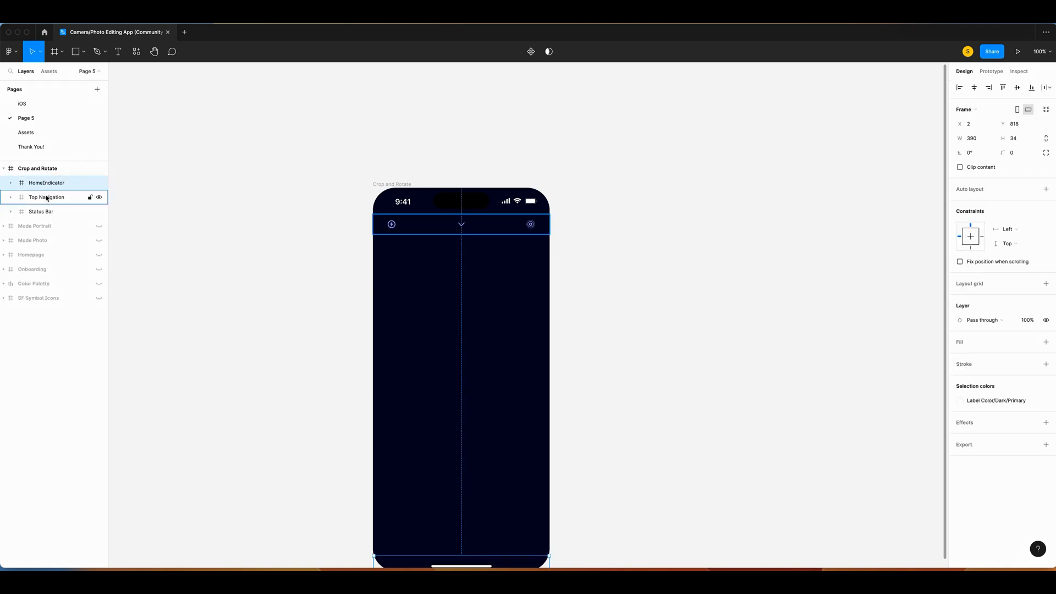
pyautogui.click(47, 201)
pyautogui.click(48, 215)
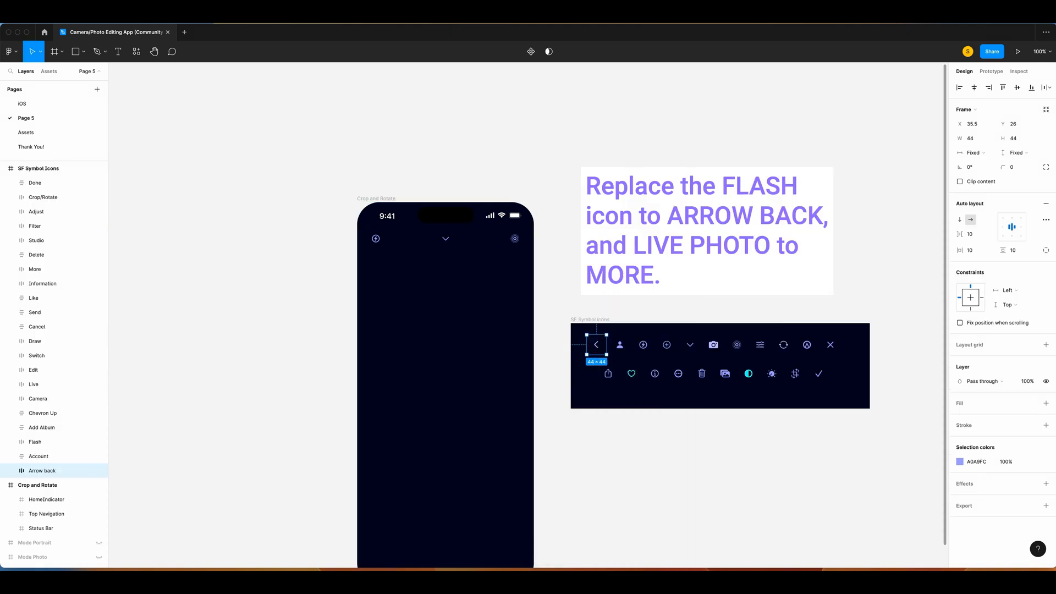
# Step: Replace the Flash icon with Arrow back and the Live icon with More in the Crop and Rotate top navigation
pyautogui.click(374, 242)
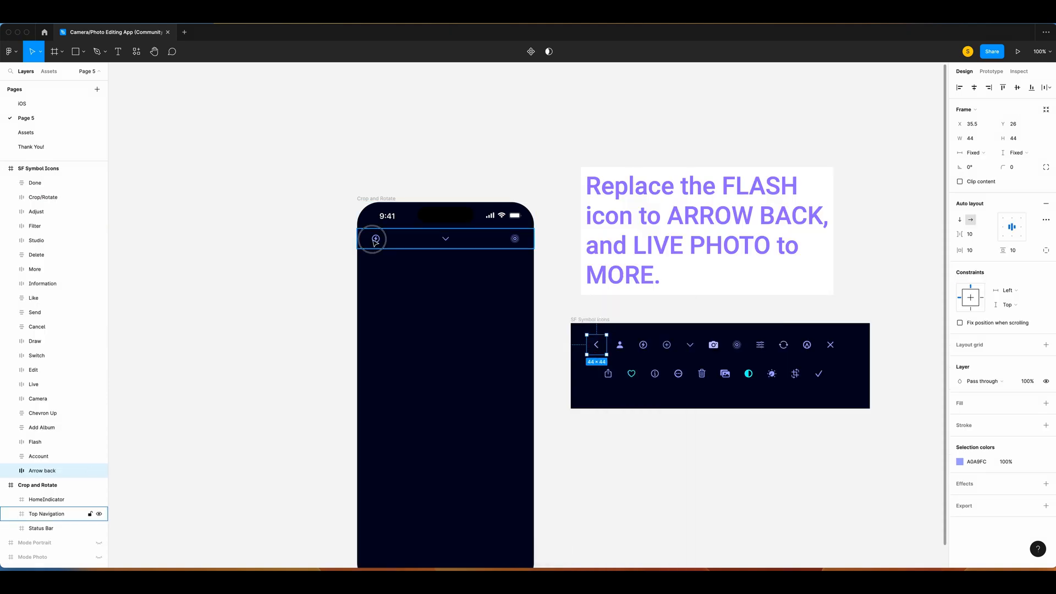
pyautogui.click(377, 243)
pyautogui.rightClick(378, 242)
pyautogui.click(391, 244)
pyautogui.click(515, 238)
pyautogui.click(678, 373)
pyautogui.rightClick(678, 374)
pyautogui.click(696, 281)
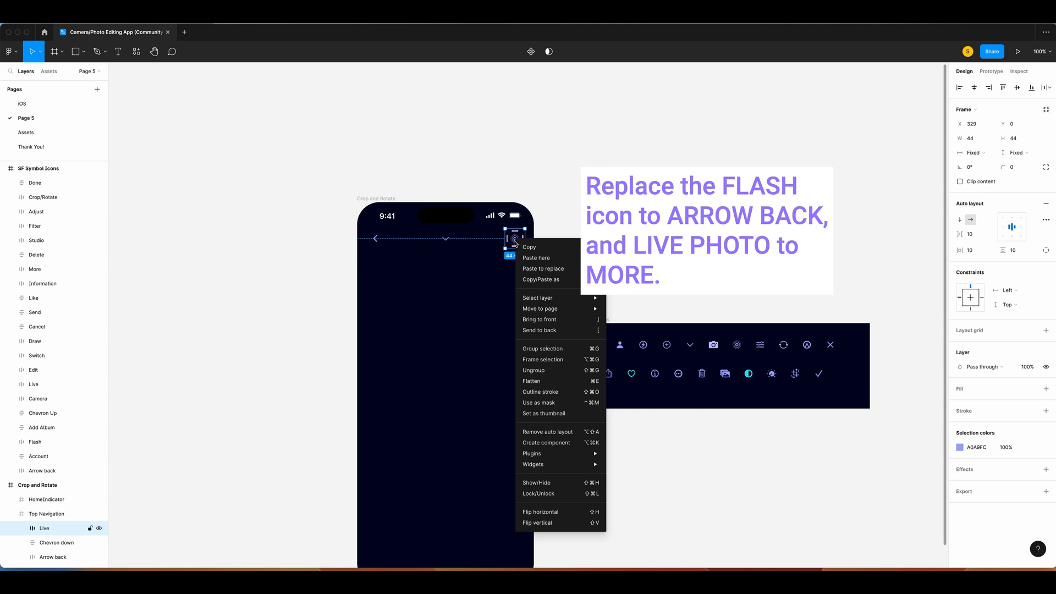
pyautogui.click(543, 268)
# Step: Copy the Draw icon from SF Symbol Icons into the Crop and Rotate top navigation and place it just left of More
pyautogui.click(808, 346)
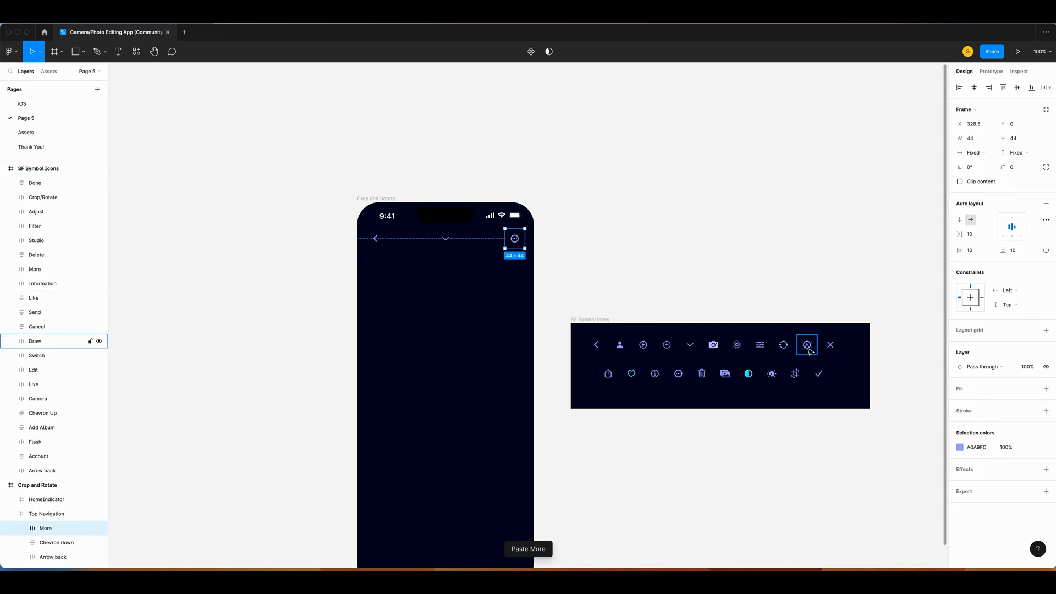
pyautogui.press('super+equal')
pyautogui.scroll(3, 561, 256)
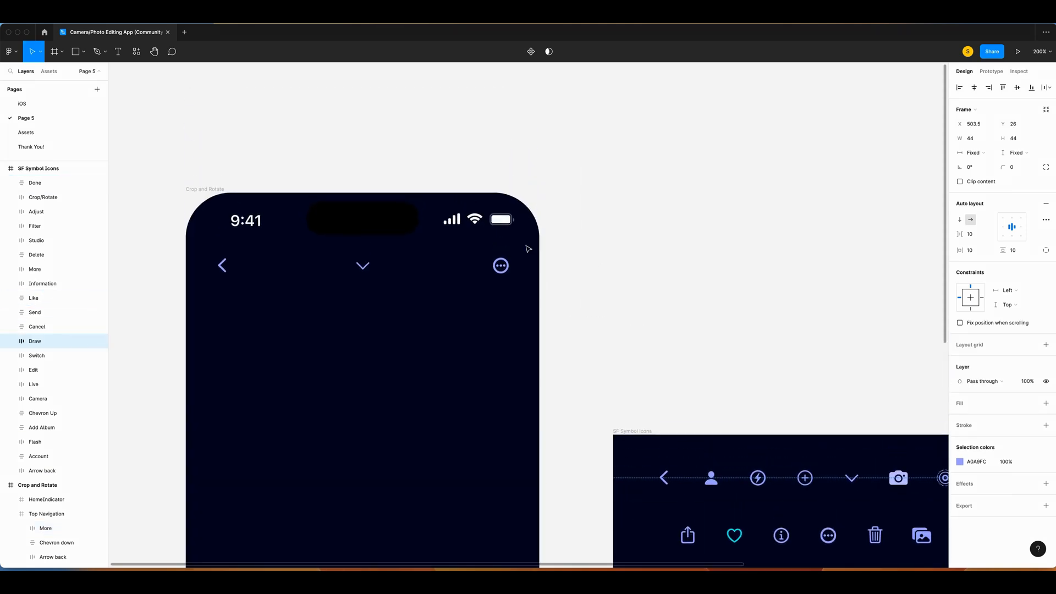
pyautogui.rightClick(457, 263)
pyautogui.click(472, 278)
pyautogui.moveTo(490, 299); pyautogui.dragTo(465, 270)
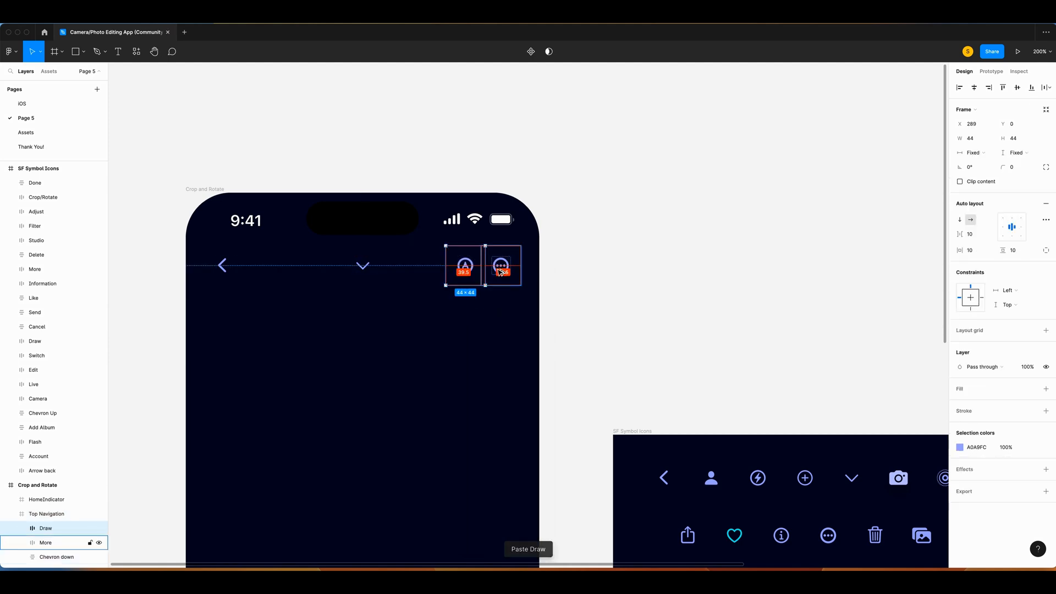
# Step: Wrap the Draw and More icons in an auto layout with 0 spacing and move it to X 285
pyautogui.scroll(-2, 55, 484)
pyautogui.keyDown('shift'); pyautogui.click(57, 481); pyautogui.keyUp('shift')
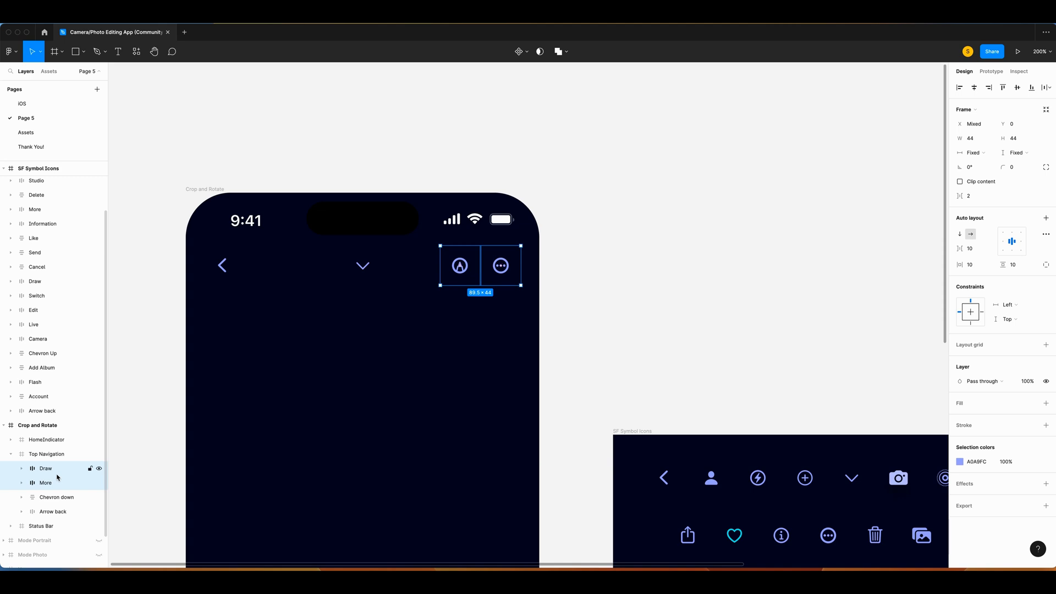
pyautogui.hotkey('shift', 'a')
pyautogui.click(979, 235)
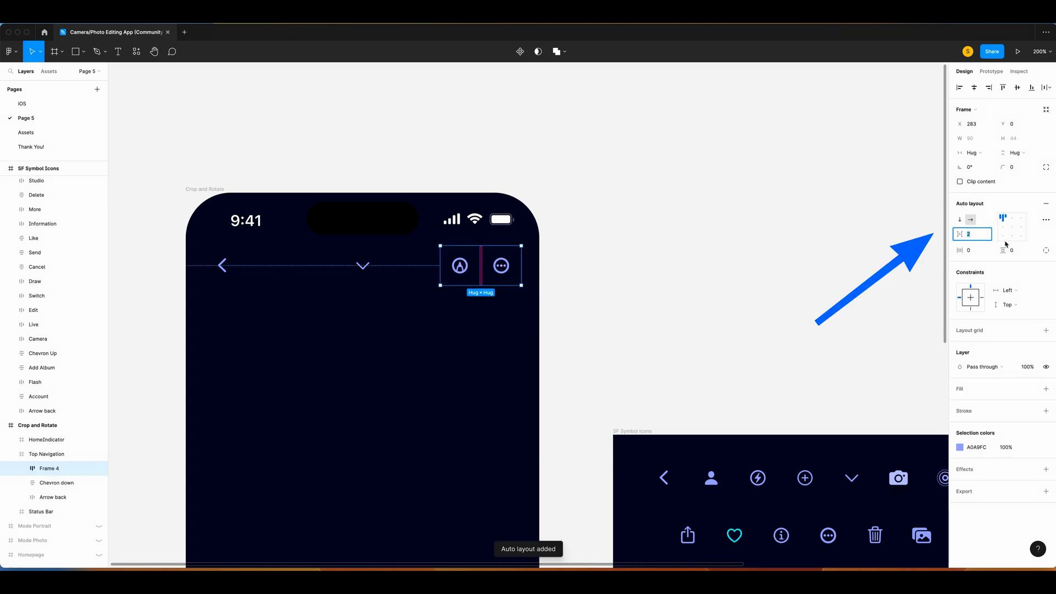
pyautogui.press('Return')
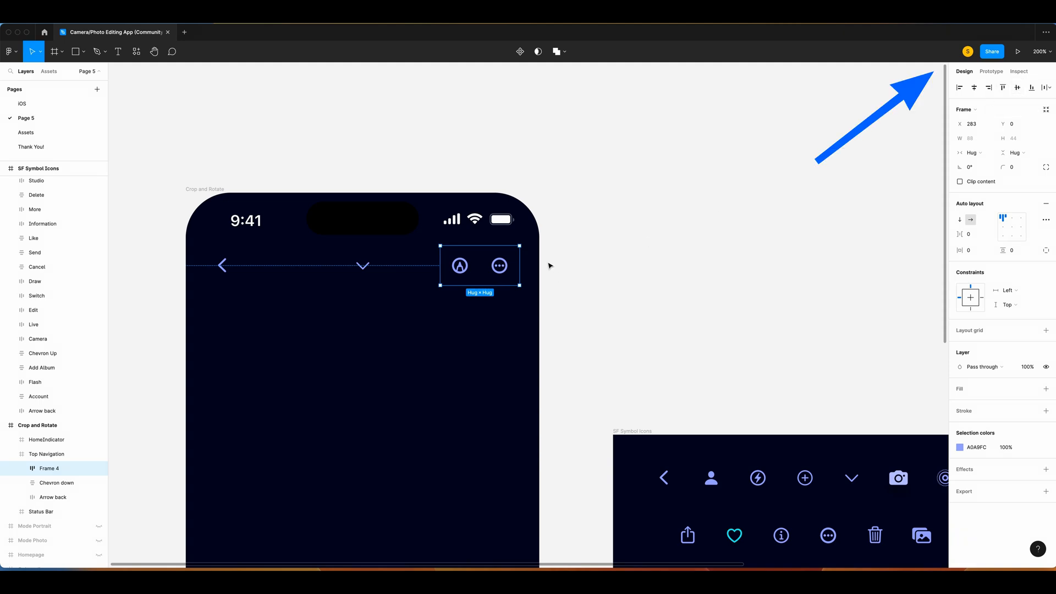
pyautogui.press('Right')
pyautogui.press('Right')
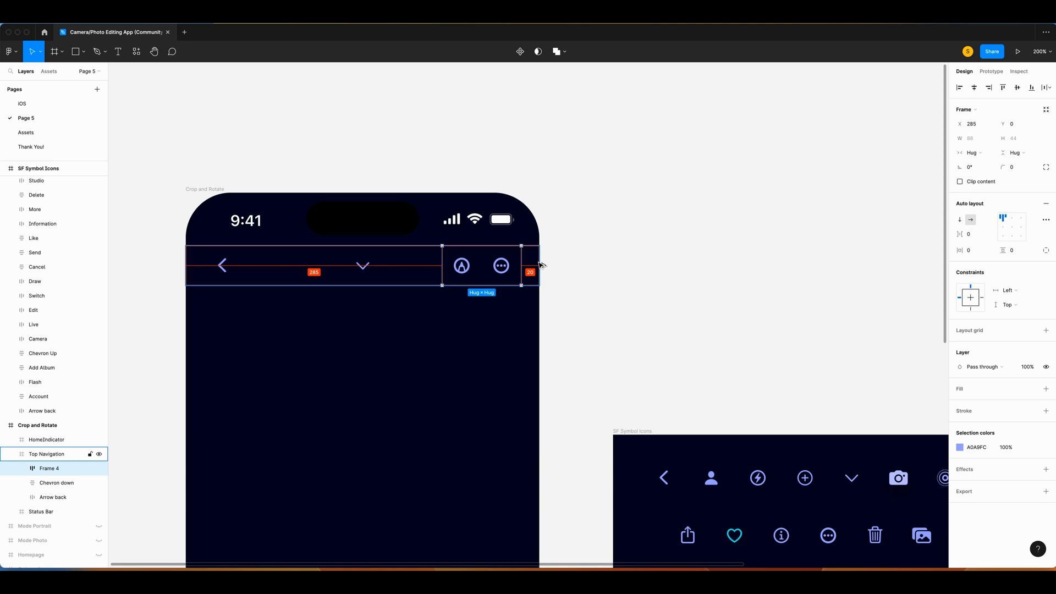
# Step: Delete the Chevron down icon from the top navigation and add the title text "Crop and Rotate" in its place
pyautogui.doubleClick(368, 269)
pyautogui.press('Escape')
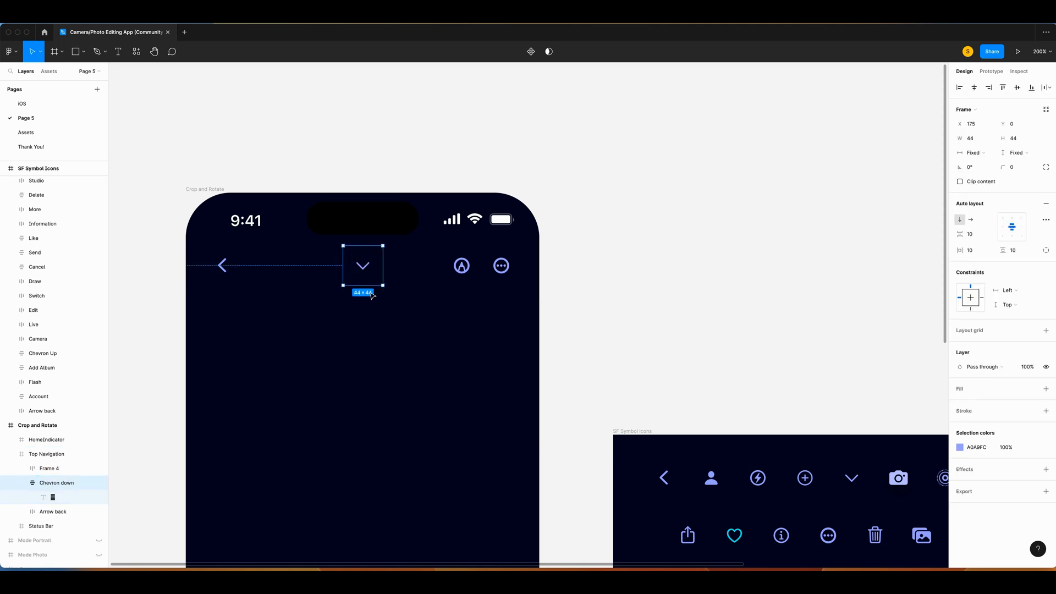
pyautogui.press('Delete')
pyautogui.press('t')
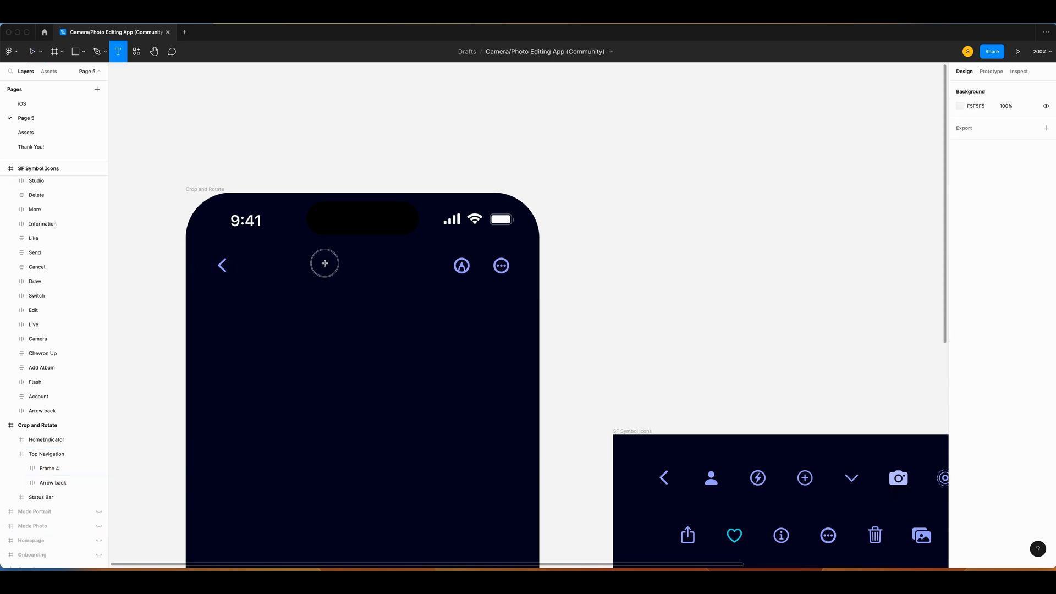
pyautogui.moveTo(321, 263); pyautogui.dragTo(400, 278)
pyautogui.write('Crp')
pyautogui.press('BackSpace')
pyautogui.write('op and Rotate')
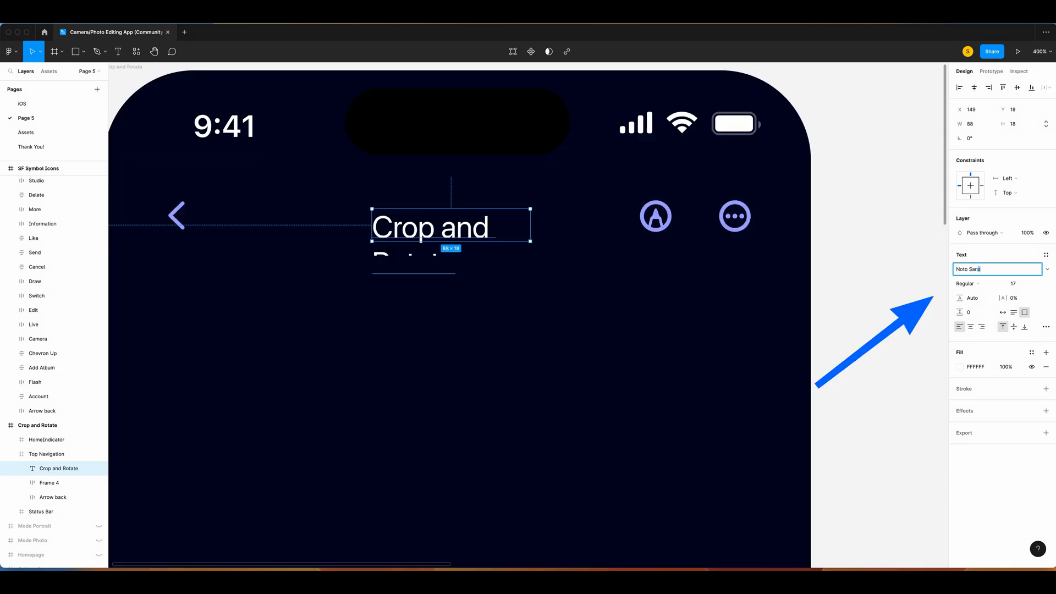
# Step: Style the Crop and Rotate title as Bold, size 20 with auto width, and centre it both ways in the top navigation
pyautogui.click(968, 283)
pyautogui.click(983, 332)
pyautogui.click(1020, 285)
pyautogui.write('20')
pyautogui.press('Return')
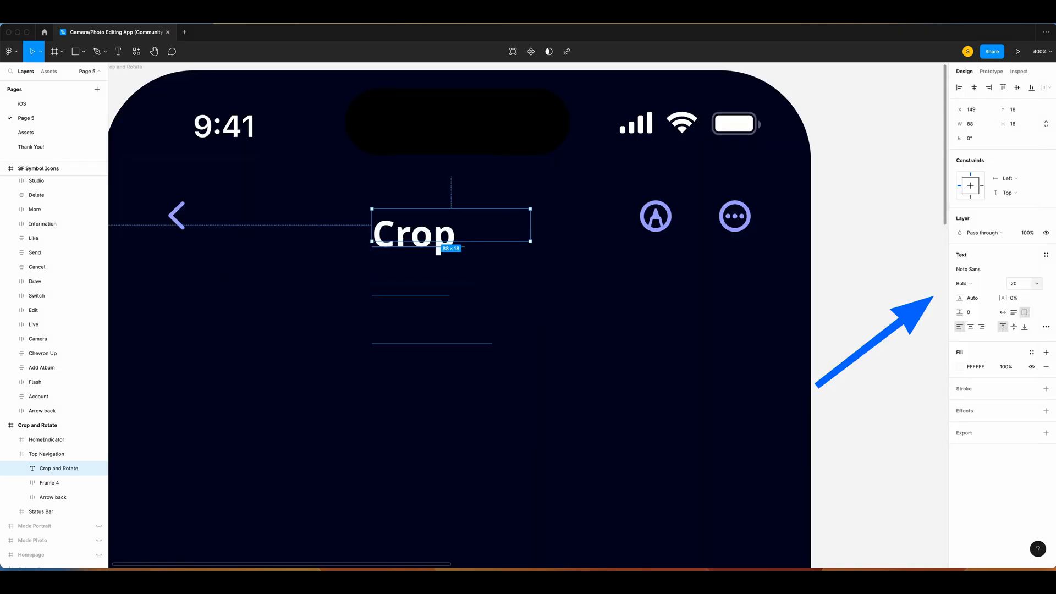
pyautogui.click(1003, 313)
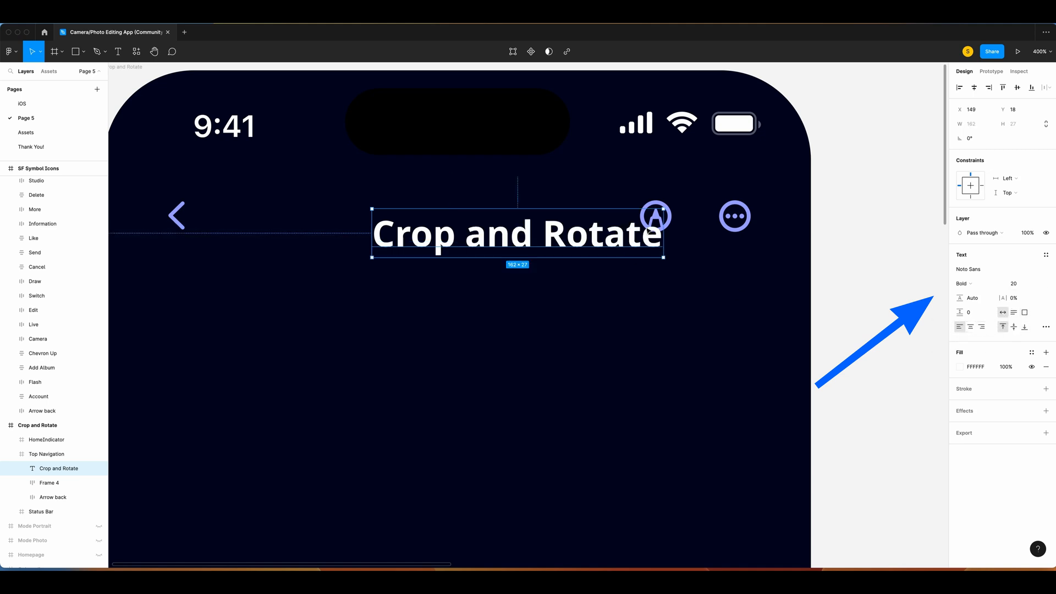
pyautogui.click(974, 87)
pyautogui.click(1017, 88)
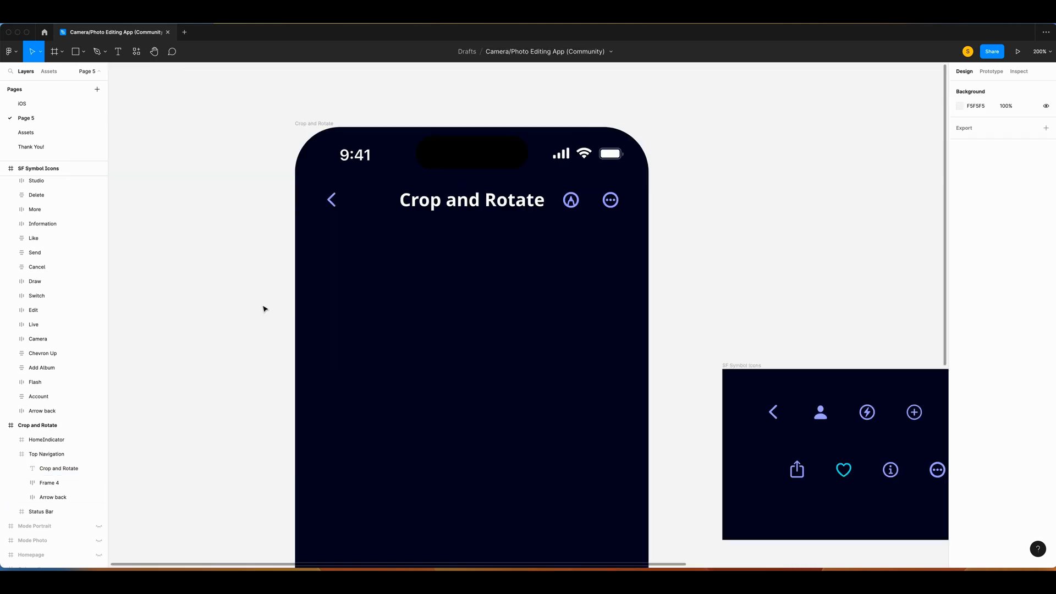
# Step: Add a 393 × 504 frame below the Crop and Rotate top navigation and move it up to Y 119
pyautogui.scroll(-1, 264, 309)
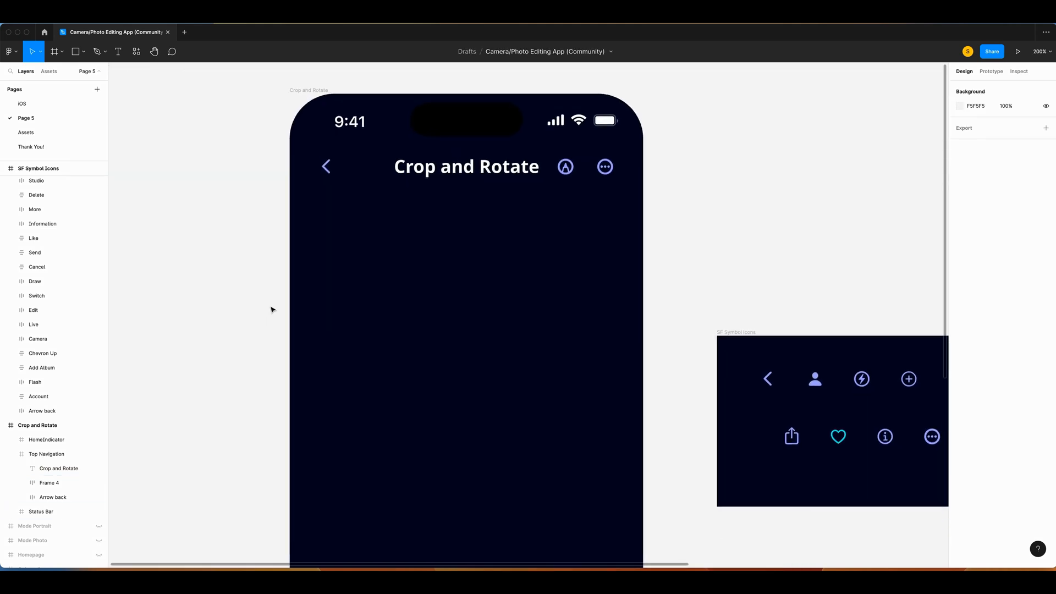
pyautogui.press('f')
pyautogui.moveTo(289, 205)
pyautogui.mouseDown()
pyautogui.moveTo(396, 373)
pyautogui.moveTo(643, 544)
pyautogui.mouseUp()
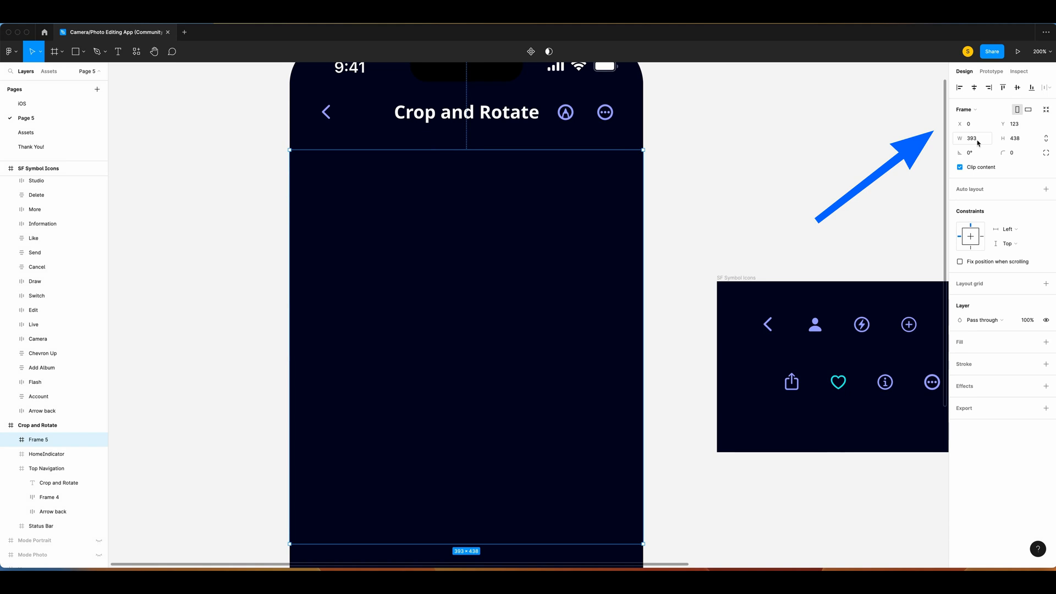
pyautogui.click(1024, 142)
pyautogui.write('504')
pyautogui.press('Return')
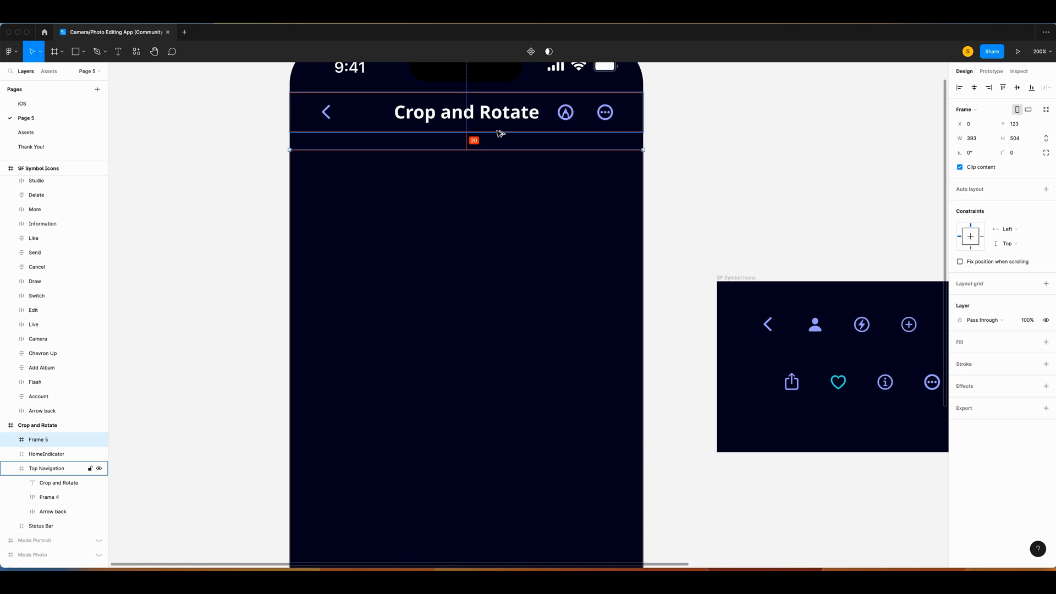
pyautogui.press('Up')
pyautogui.press('Up')
pyautogui.press('Up')
pyautogui.press('Up')
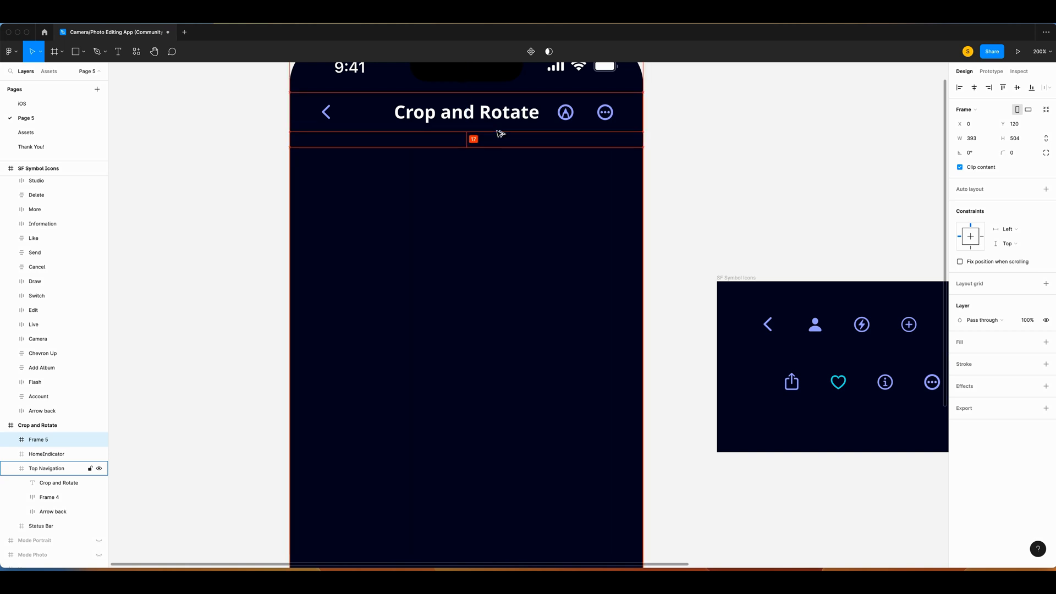
# Step: Copy the Rectangle 2 photo of the woman on the stairs from the Assets page and return to Page 5
pyautogui.hotkey('shift', '0')
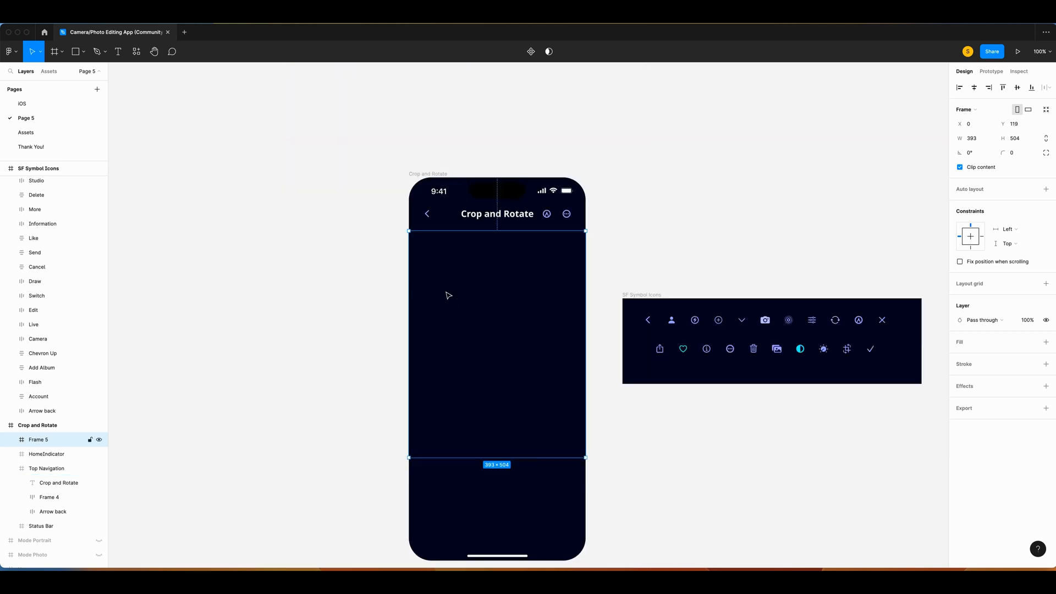
pyautogui.click(26, 132)
pyautogui.hscroll(-1, 289, 398)
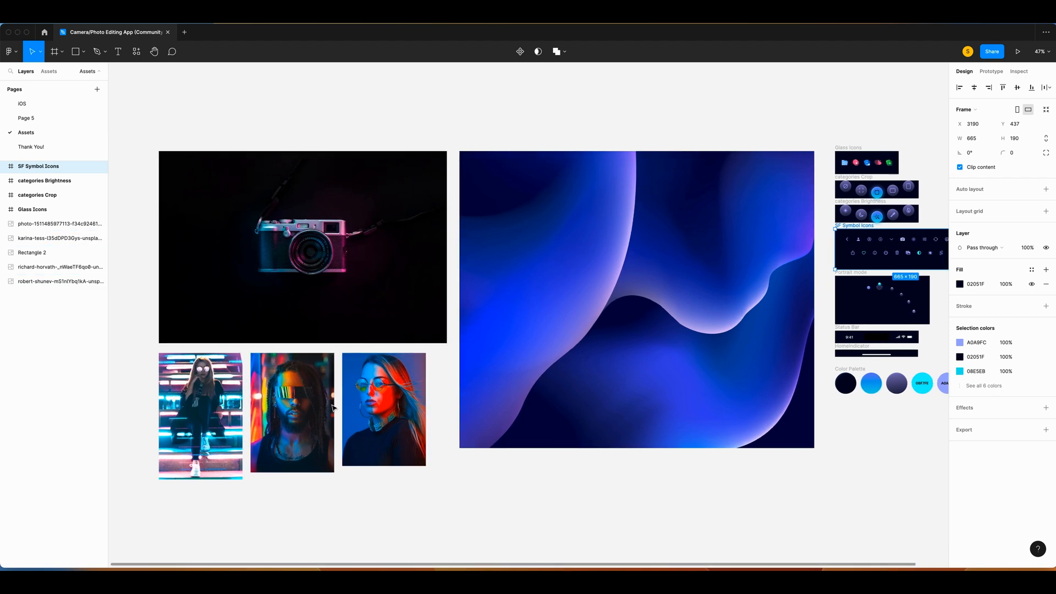
pyautogui.click(308, 393)
pyautogui.click(203, 380)
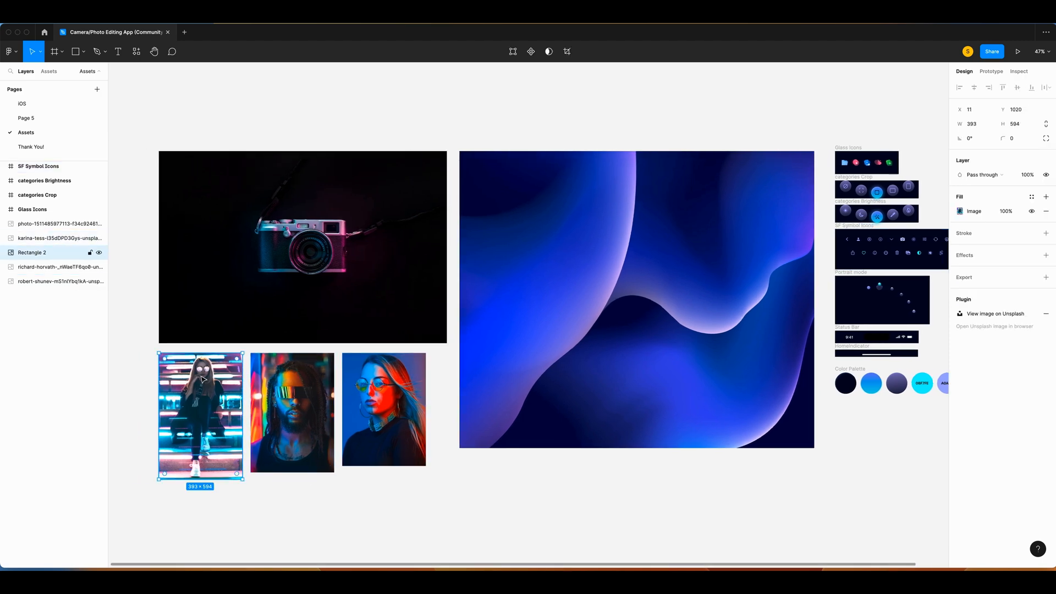
pyautogui.click(26, 117)
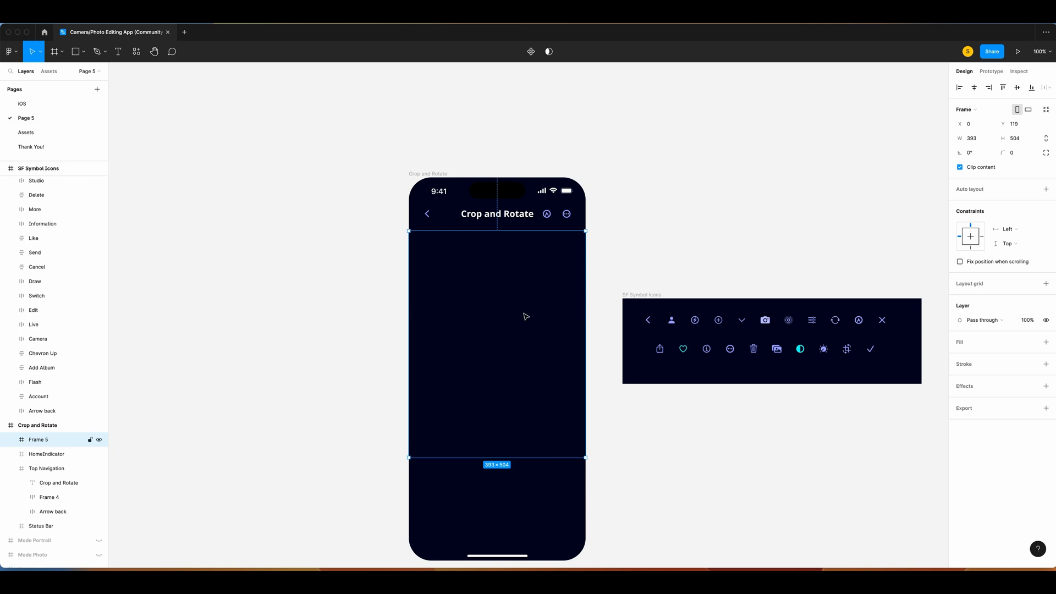
# Step: Paste the copied photo into the empty frame below the top navigation and rename that frame Image
pyautogui.hotkey('ctrl', 'v')
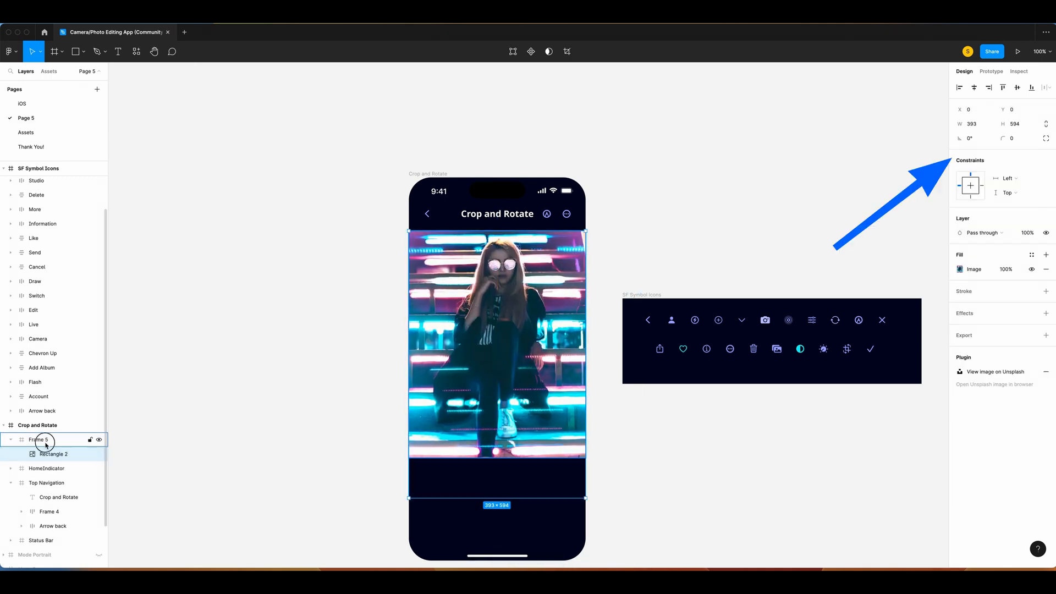
pyautogui.click(45, 443)
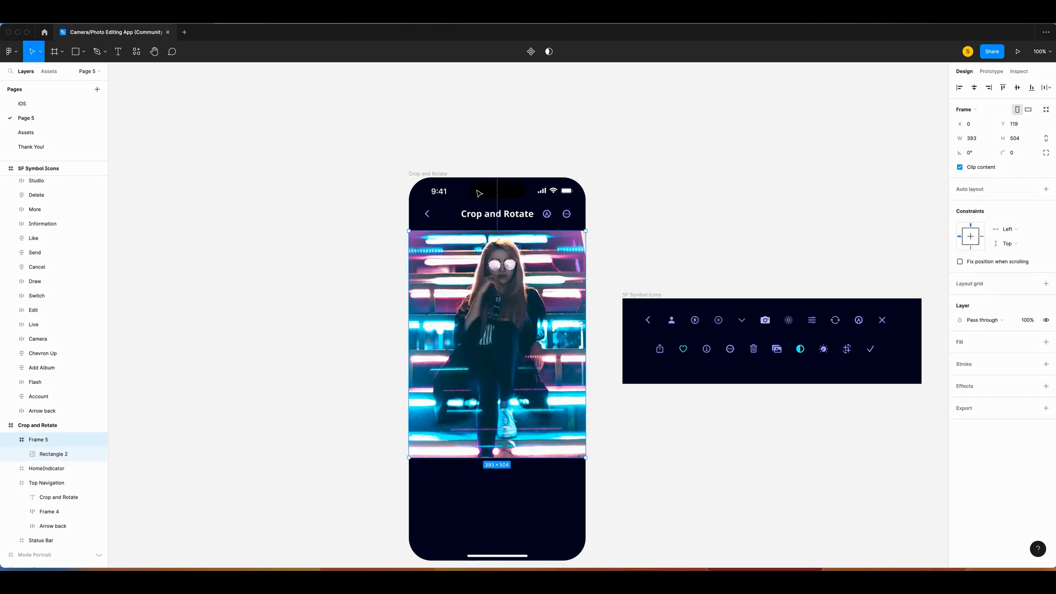
pyautogui.hscroll(1, 309, 226)
pyautogui.doubleClick(39, 439)
pyautogui.write('P')
pyautogui.write('Image')
pyautogui.press('Return')
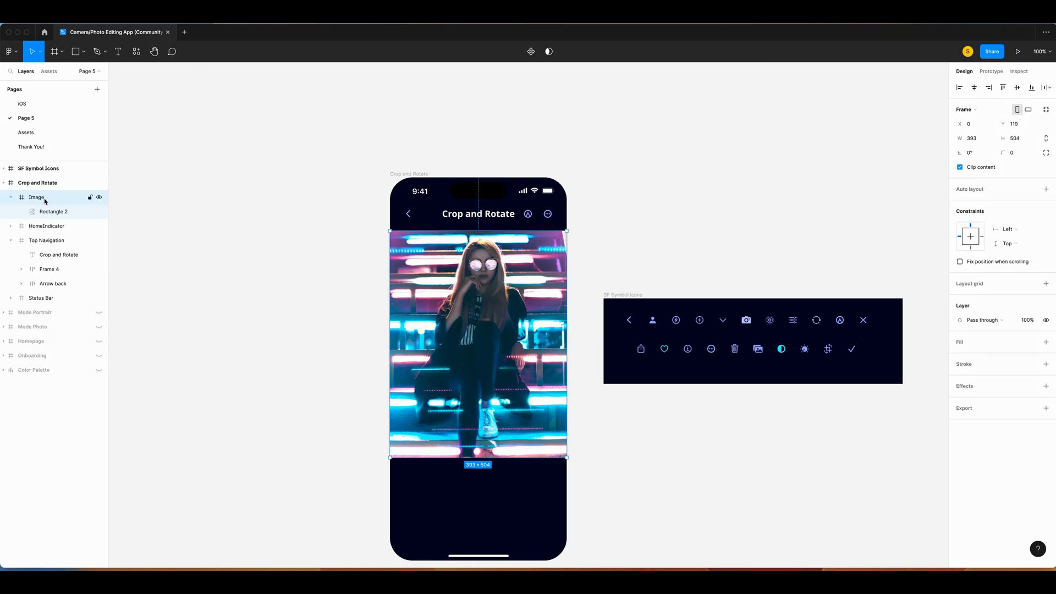
# Step: Duplicate the Image frame in place and hide the photo layer inside the upper copy
pyautogui.hotkey('ctrl', 'v')
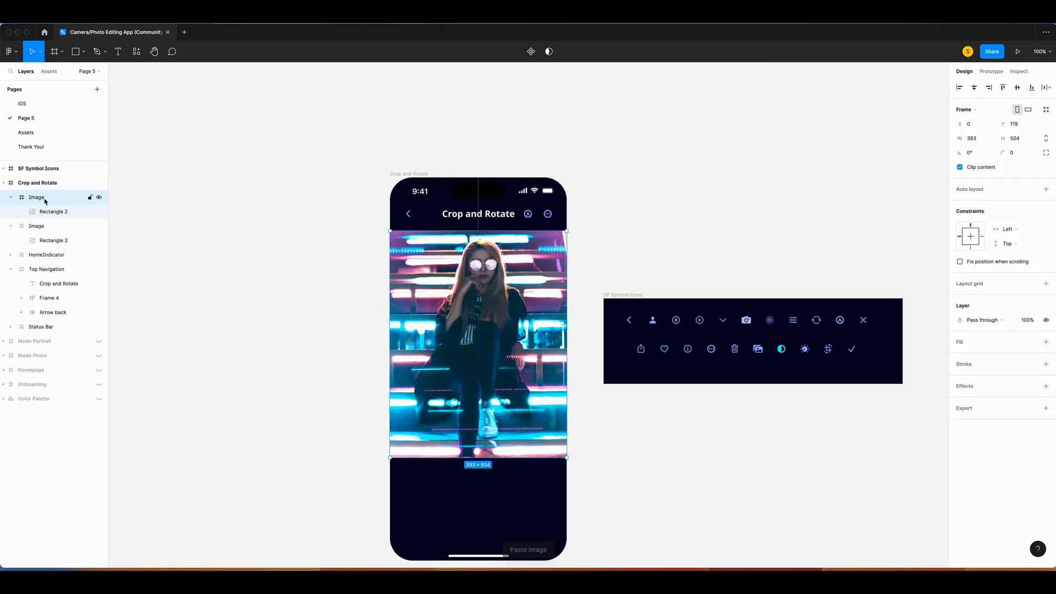
pyautogui.click(96, 212)
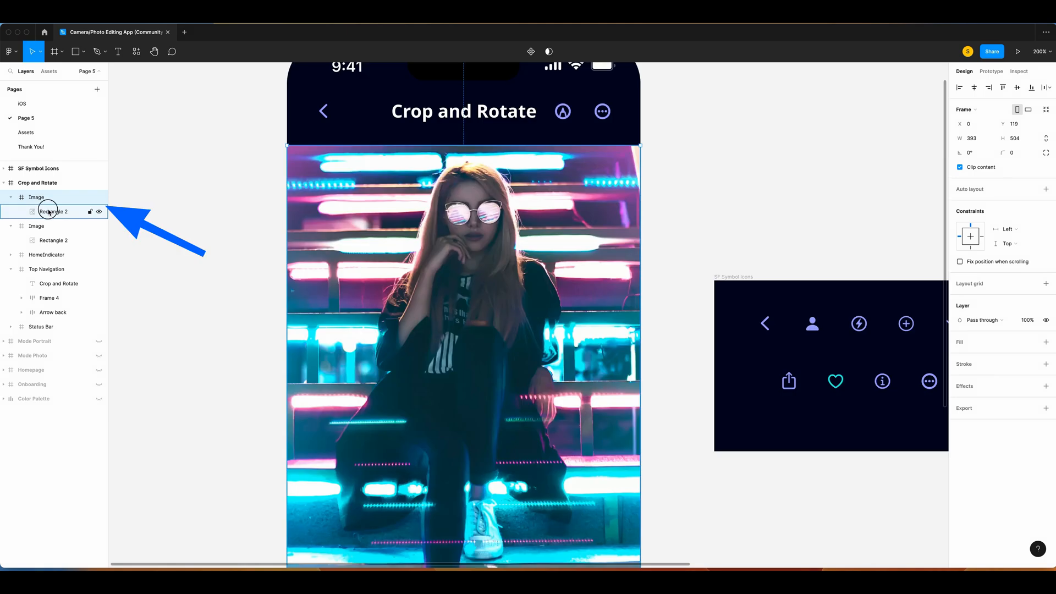
pyautogui.hotkey('ctrl', '+')
pyautogui.click(100, 212)
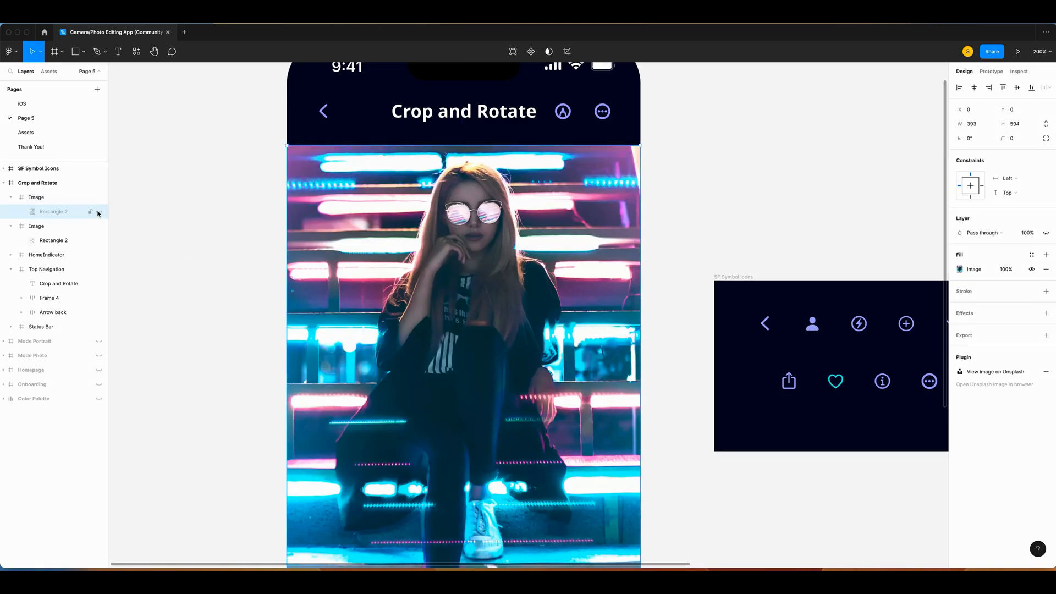
# Step: Draw a 260 by 260 square in the upper Image frame, placed horizontally centred at X 67, Y 5
pyautogui.press('r')
pyautogui.moveTo(366, 160)
pyautogui.mouseDown()
pyautogui.moveTo(573, 315)
pyautogui.moveTo(583, 359)
pyautogui.mouseUp()
pyautogui.click(987, 128)
pyautogui.write('260')
pyautogui.press('Tab')
pyautogui.write('260')
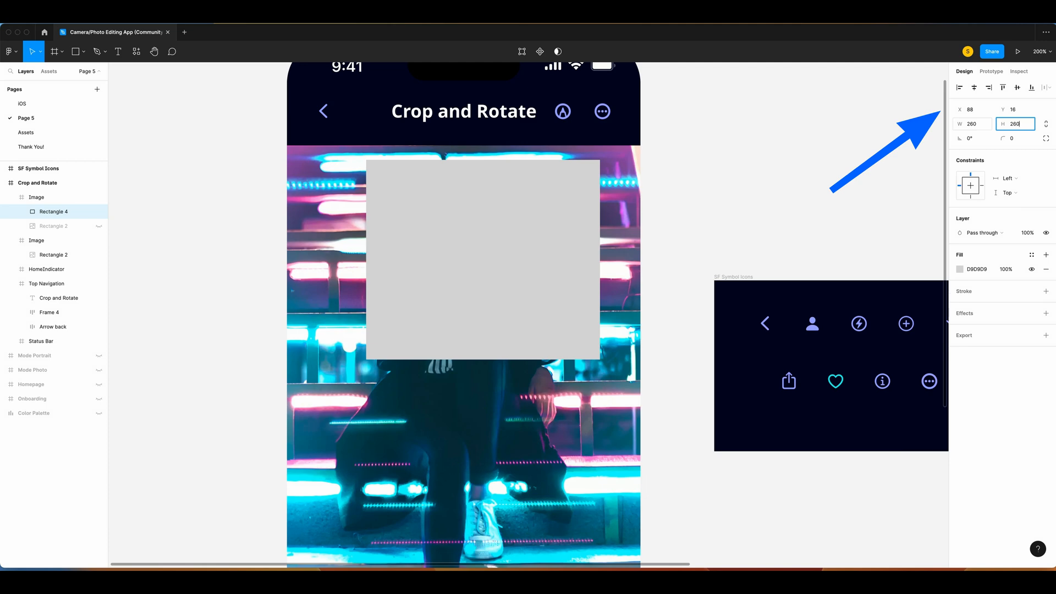
pyautogui.press('Return')
# Step: Rename the square Base Used As Mask, then duplicate it in place and name the copy Base
pyautogui.doubleClick(49, 213)
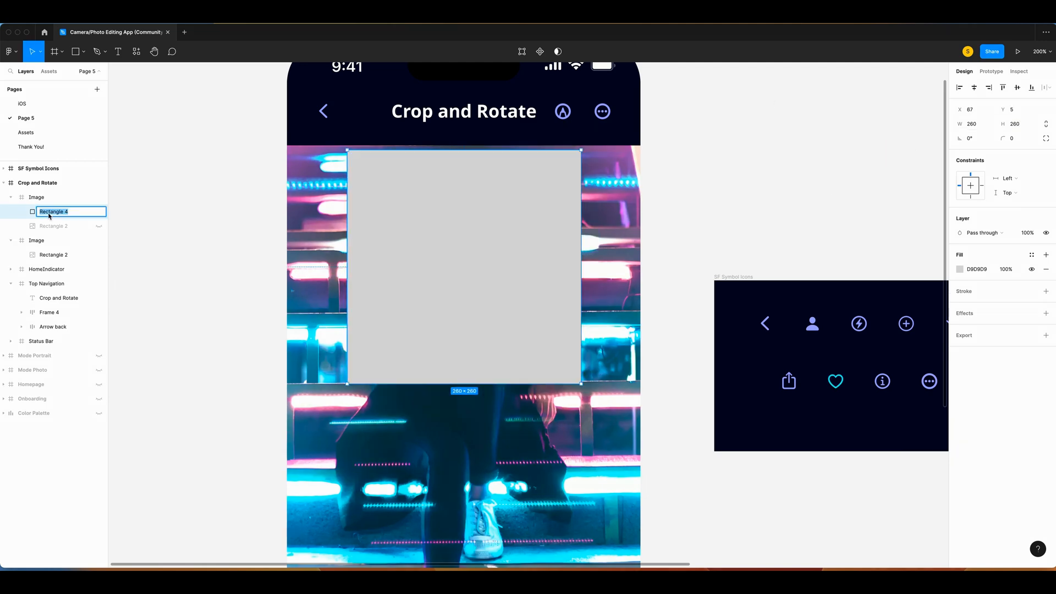
pyautogui.write('Base Used As Mask')
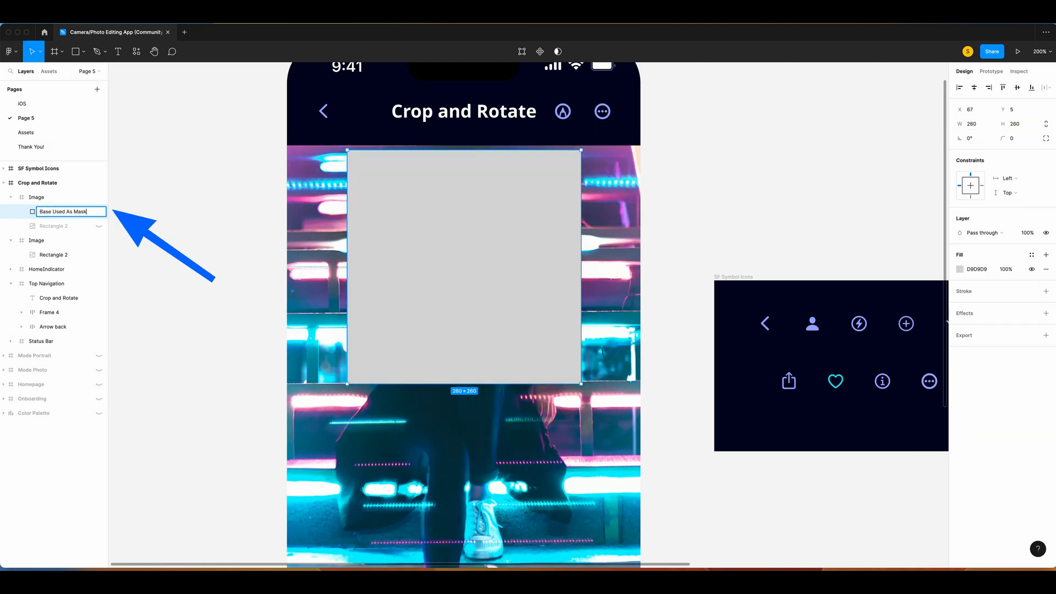
pyautogui.press('Return')
pyautogui.hotkey('ctrl', 'c')
pyautogui.hotkey('ctrl', 'v')
pyautogui.doubleClick(45, 215)
pyautogui.write('Base')
# Step: Show the hidden photo again and stack the upper Image frame's layers as photo, Base Used As Mask, Base from front to back
pyautogui.click(81, 244)
pyautogui.moveTo(57, 242)
pyautogui.mouseDown()
pyautogui.moveTo(52, 207)
pyautogui.moveTo(52, 247)
pyautogui.mouseUp()
pyautogui.click(50, 228)
# Step: Frame the photo, Base Used As Mask and Base layers together and rename the new frame crop
pyautogui.click(59, 229)
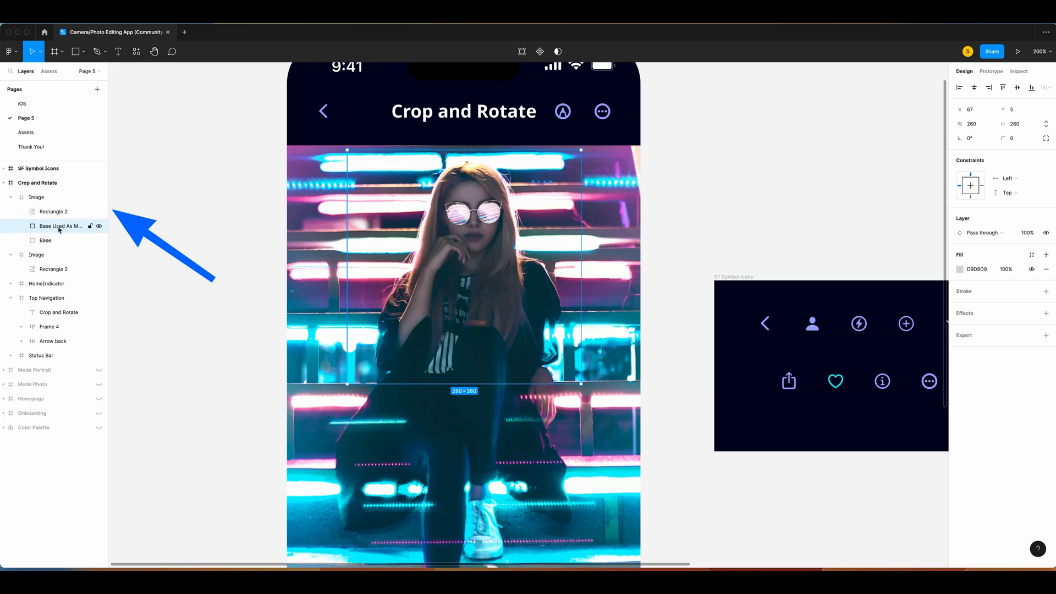
pyautogui.keyDown('shift'); pyautogui.click(48, 214); pyautogui.keyUp('shift')
pyautogui.rightClick(47, 215)
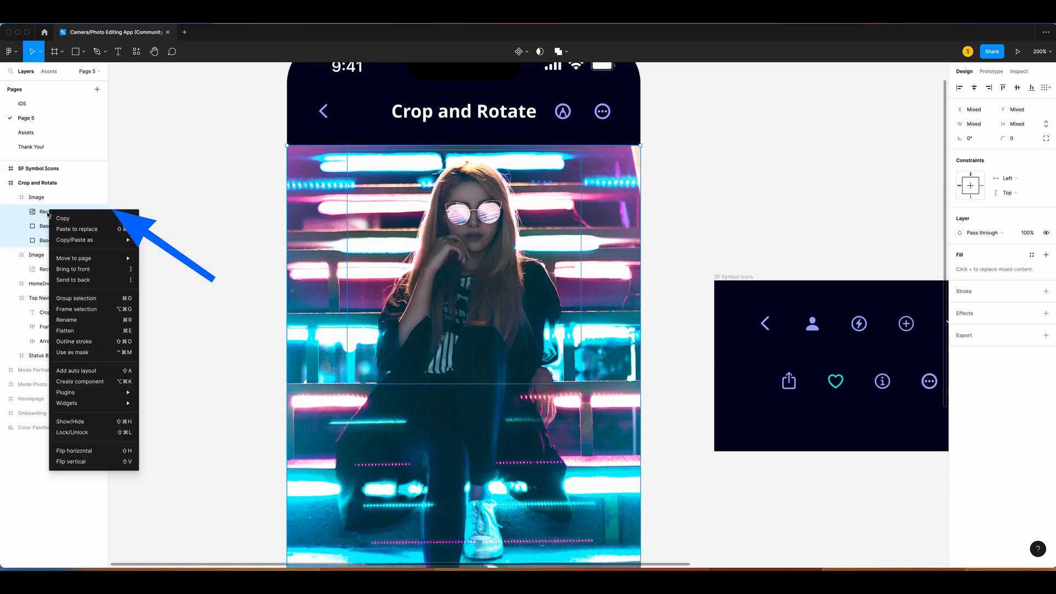
pyautogui.click(72, 311)
pyautogui.press('super+r')
pyautogui.write('crop')
pyautogui.press('Return')
# Step: Set the Base Used As Mask square as a mask for the photo inside the crop frame
pyautogui.click(19, 213)
pyautogui.click(58, 240)
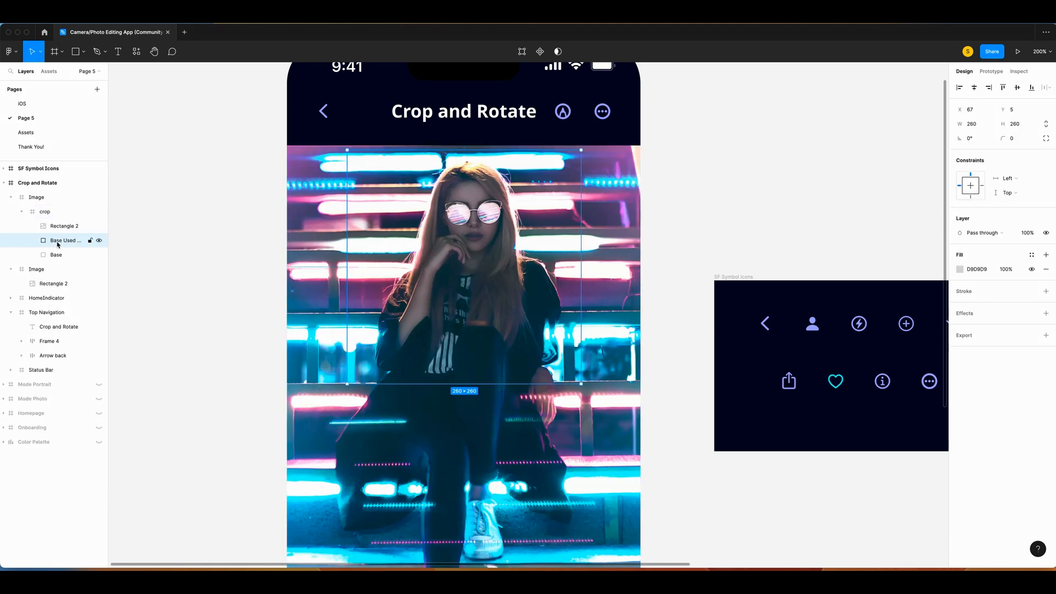
pyautogui.rightClick(60, 245)
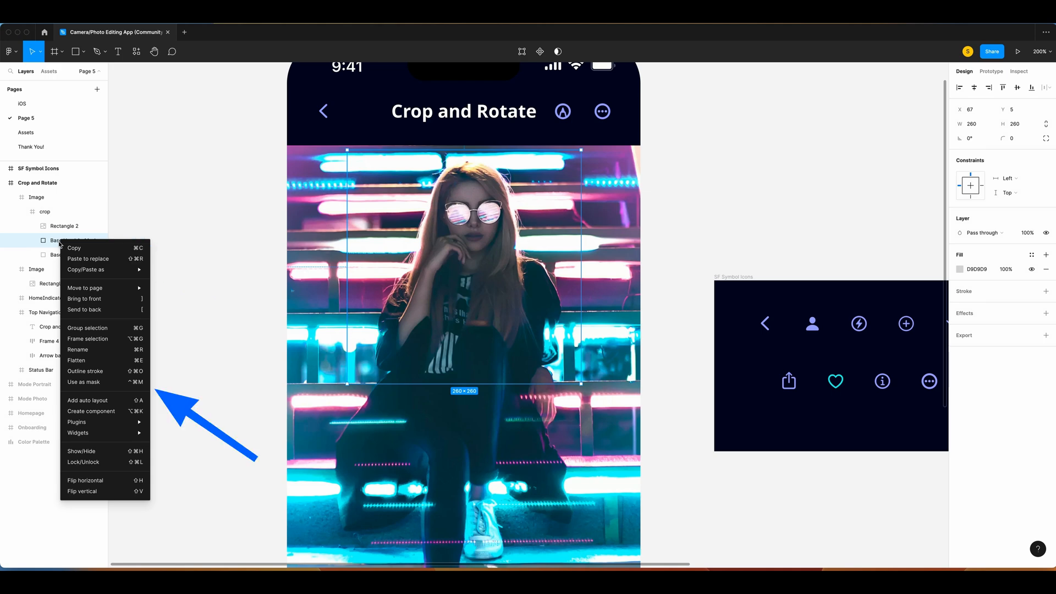
pyautogui.click(86, 383)
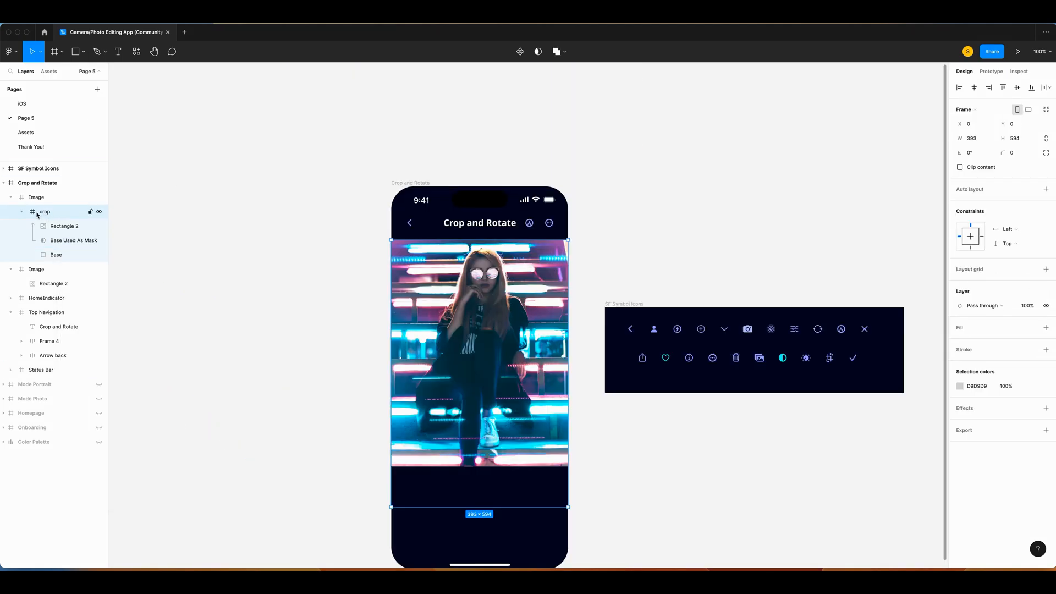
# Step: Rename the upper Image frame that contains the crop frame as Crop
pyautogui.click(21, 212)
pyautogui.click(47, 212)
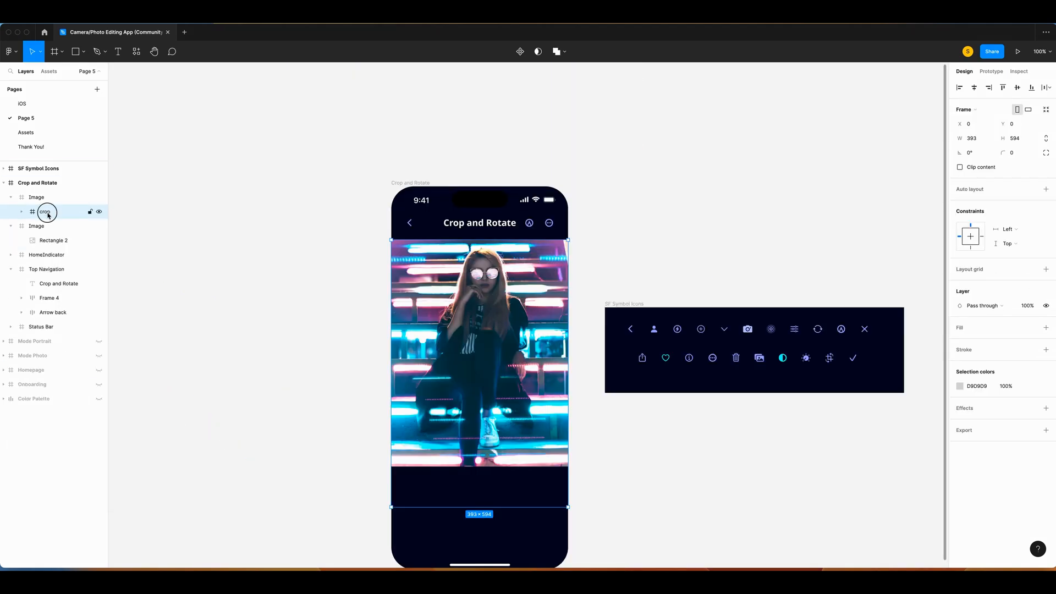
pyautogui.click(39, 201)
pyautogui.doubleClick(36, 201)
pyautogui.write('Crop')
pyautogui.press('Return')
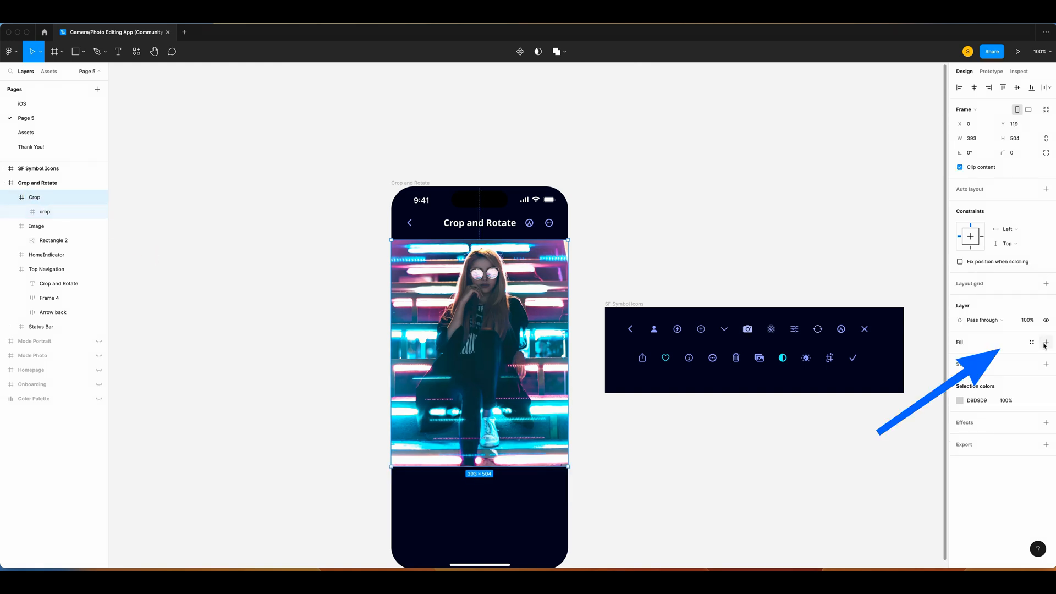
# Step: Fill the outer Crop frame with a dark navy 02051F linear gradient that has an added middle stop at 0% opacity
pyautogui.click(1045, 342)
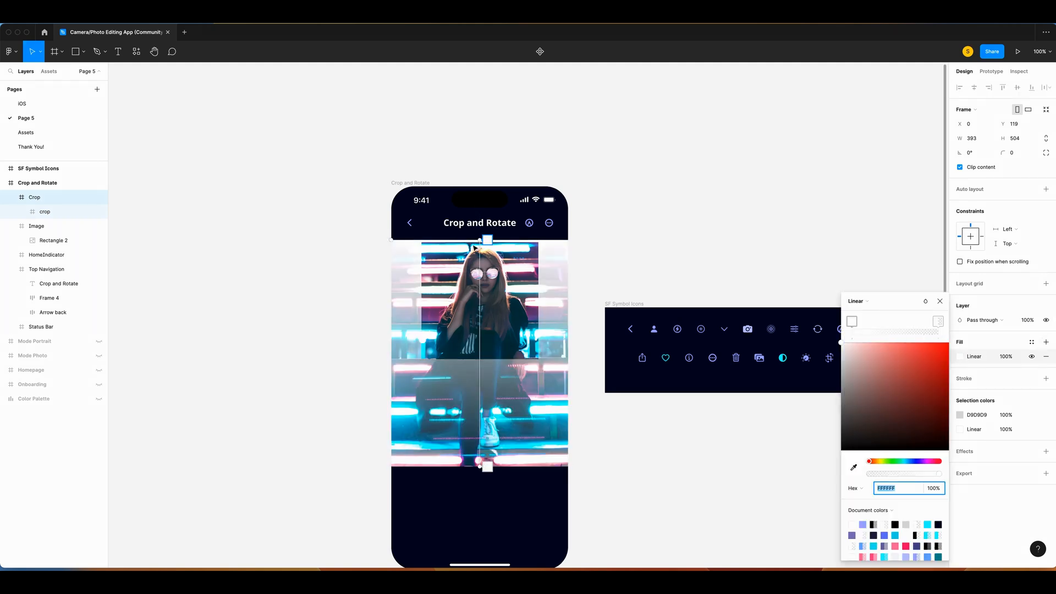
pyautogui.click(487, 240)
pyautogui.press('i')
pyautogui.click(507, 211)
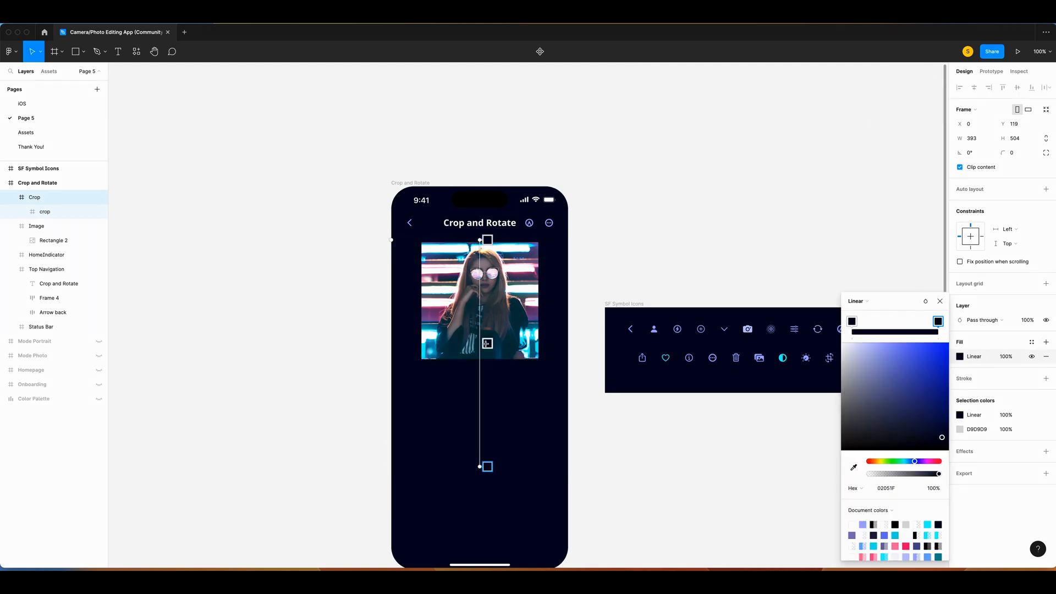
pyautogui.click(486, 344)
pyautogui.click(937, 491)
pyautogui.write('0')
pyautogui.press('Return')
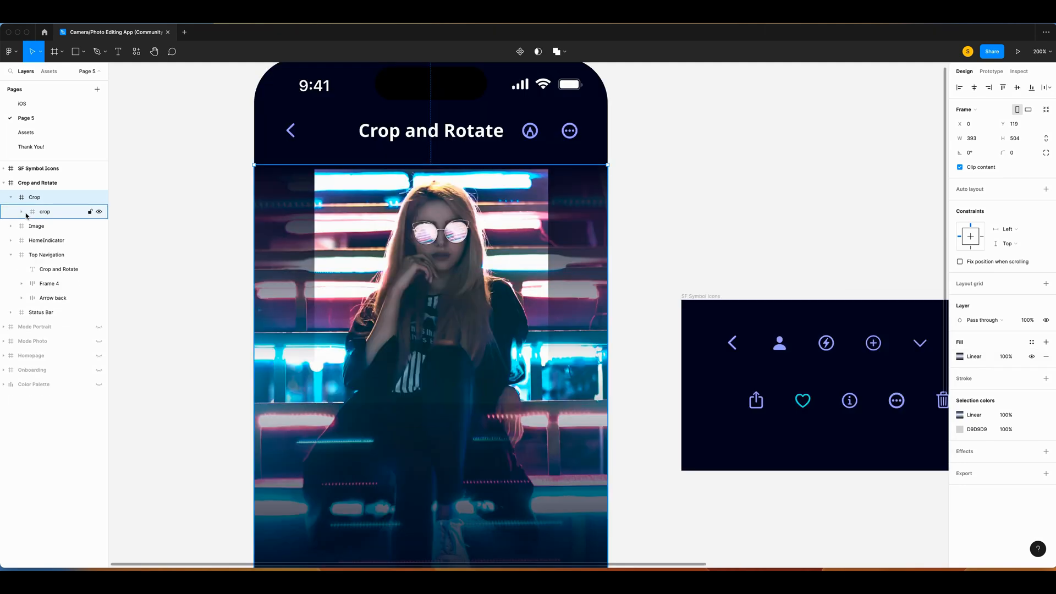
# Step: Remove the Base square's fill and give it a white outside stroke 3 px thick
pyautogui.click(23, 213)
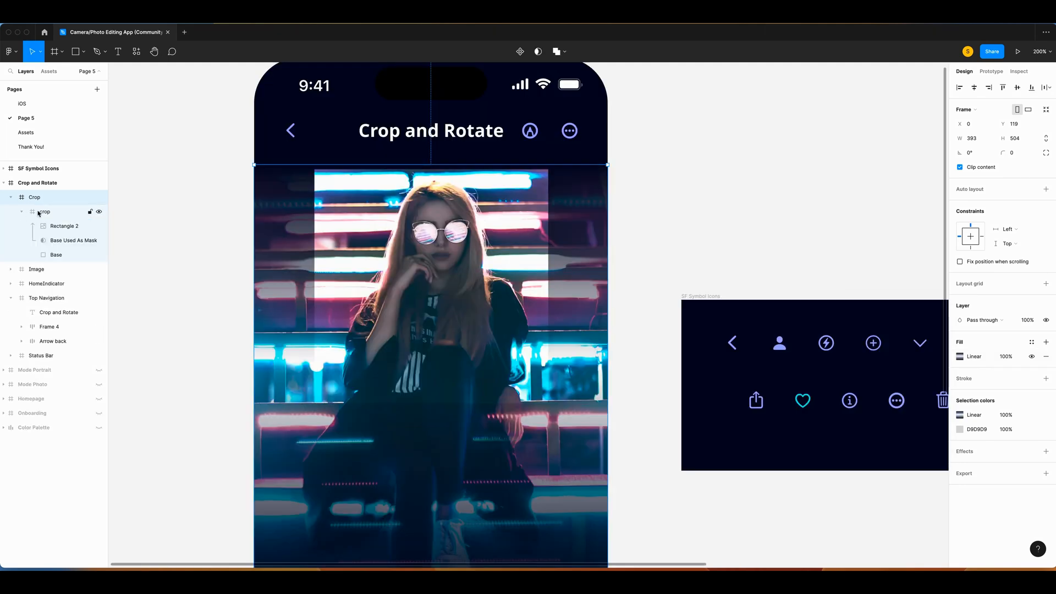
pyautogui.click(62, 259)
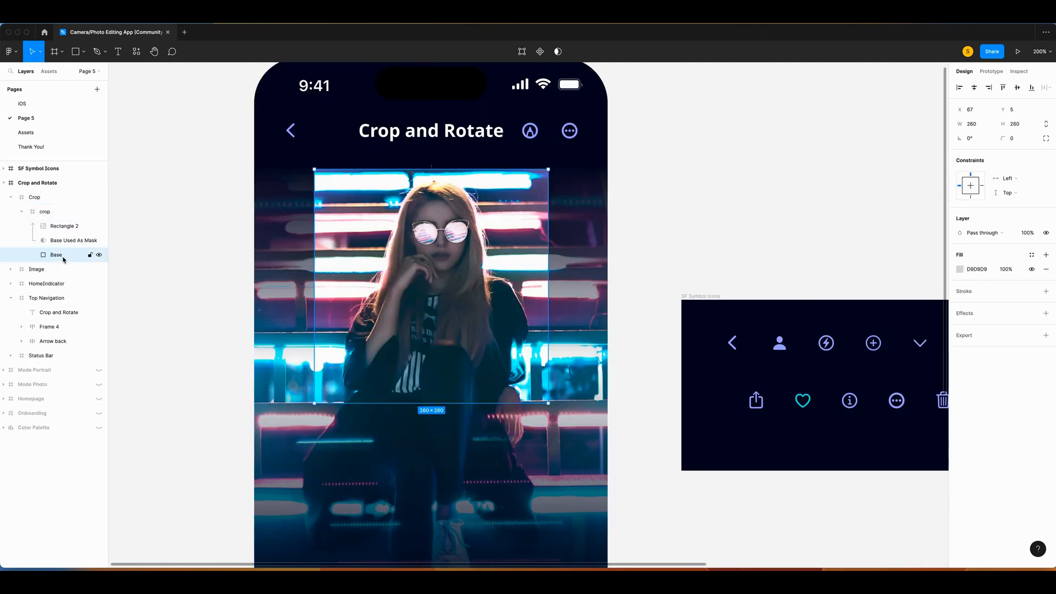
pyautogui.click(1047, 269)
pyautogui.click(1046, 276)
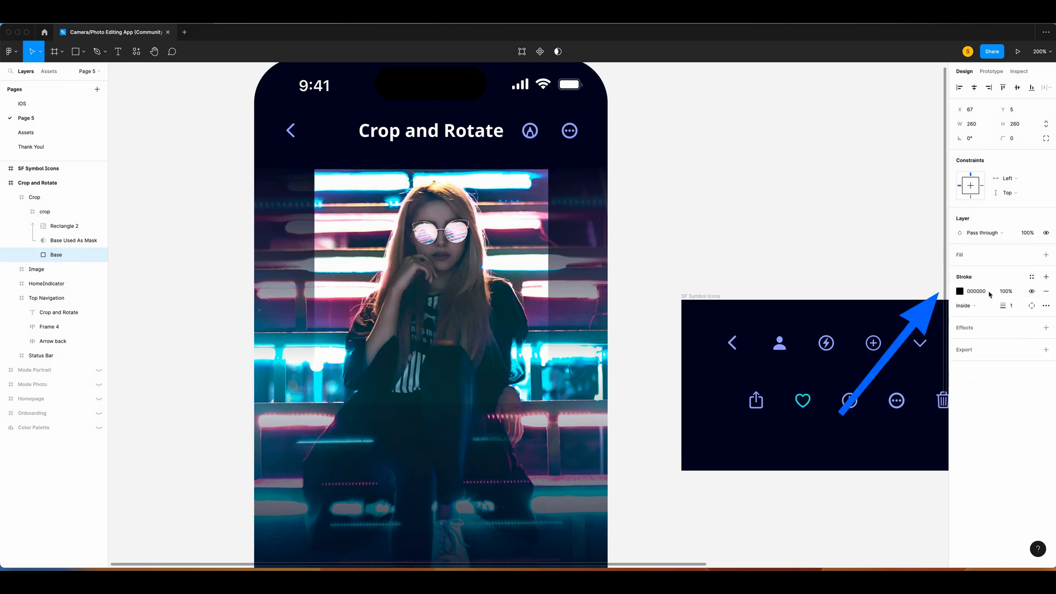
pyautogui.click(960, 291)
pyautogui.write('3')
pyautogui.press('Return')
pyautogui.click(993, 318)
pyautogui.click(759, 247)
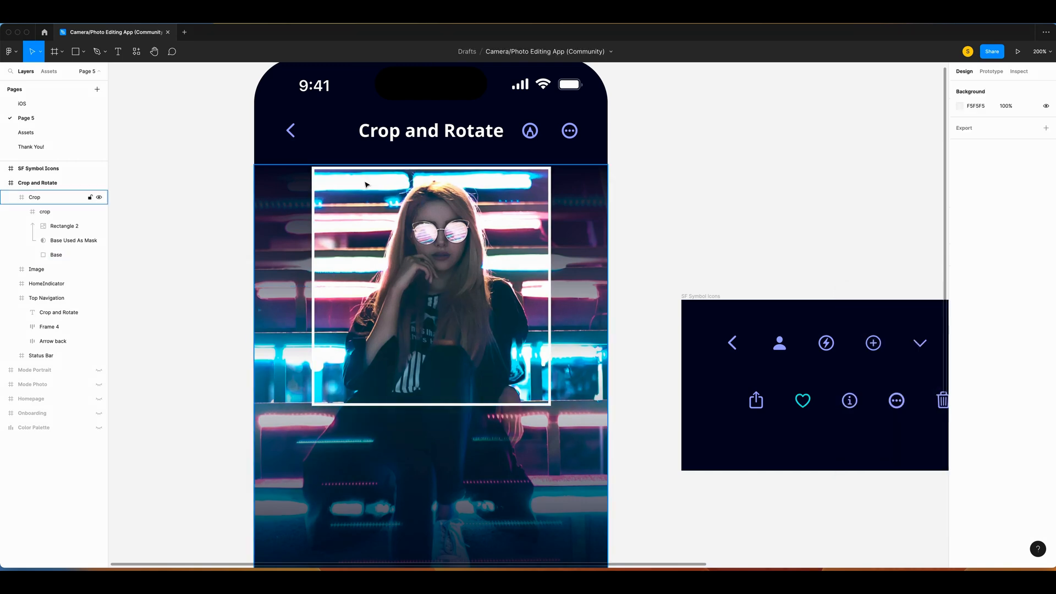
pyautogui.press('Escape')
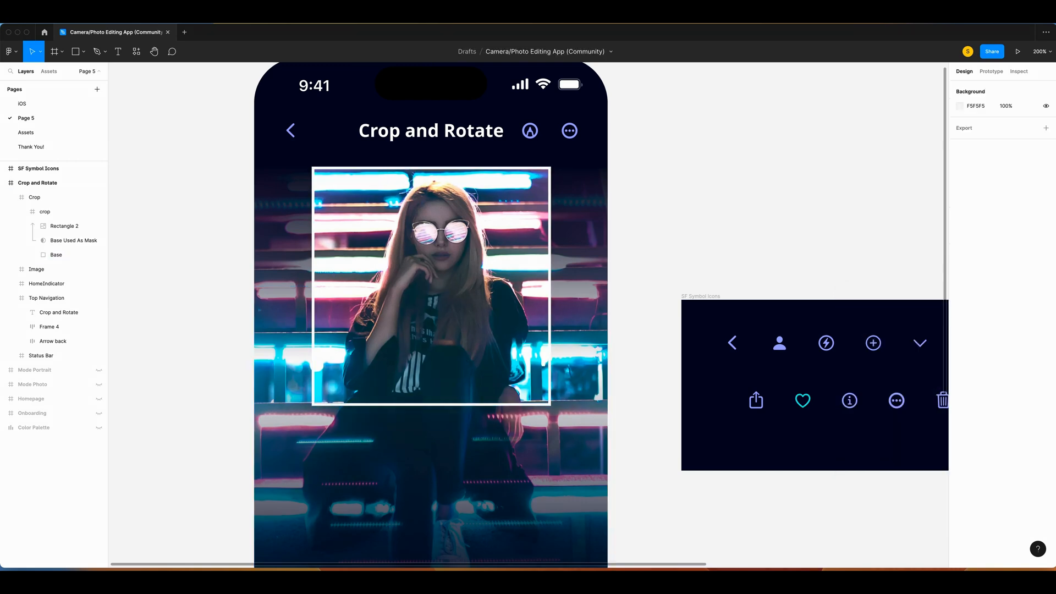
# Step: Draw a vertical line across the white crop square, rotated to 90° and 263 px long
pyautogui.press('l')
pyautogui.moveTo(347, 168); pyautogui.dragTo(341, 403)
pyautogui.click(975, 138)
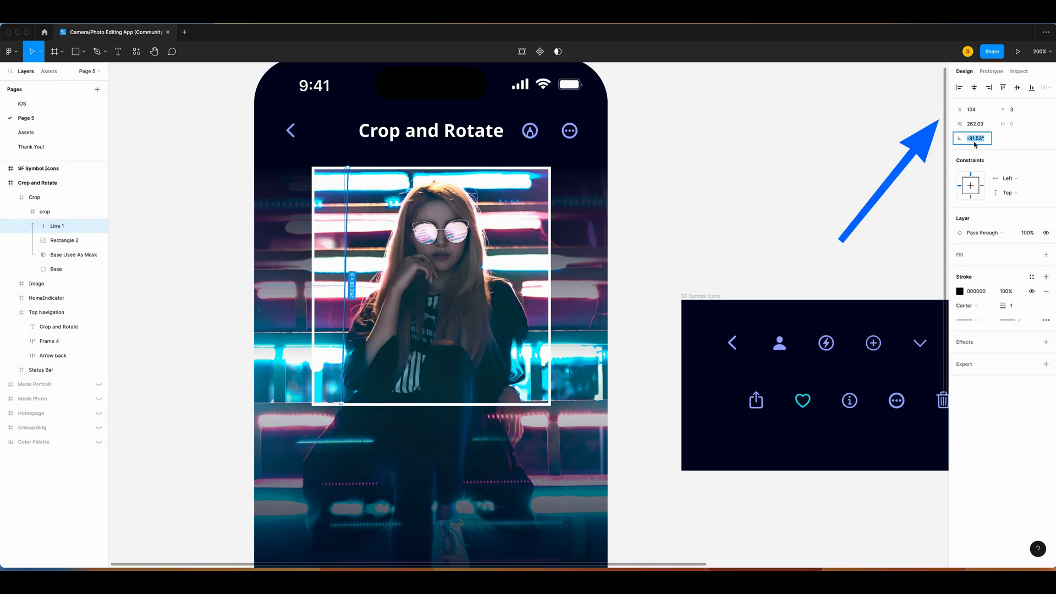
pyautogui.write('0')
pyautogui.press('Return')
pyautogui.click(988, 128)
pyautogui.write('263')
pyautogui.press('Return')
# Step: Set the vertical line's stroke colour to white FFFFFF at 30% opacity
pyautogui.click(960, 291)
pyautogui.moveTo(841, 411); pyautogui.dragTo(830, 246)
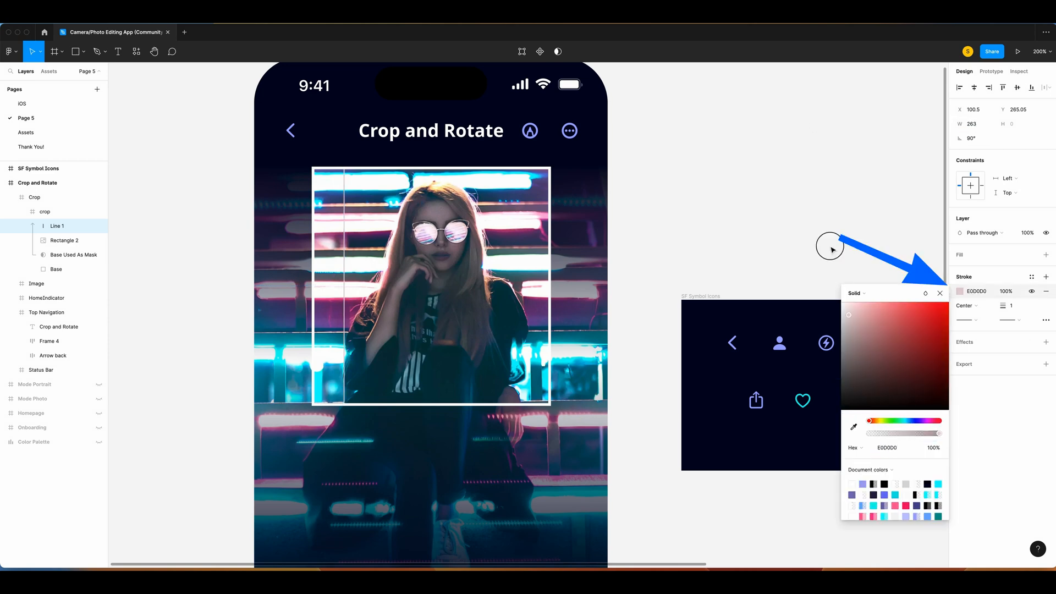
pyautogui.click(1005, 292)
pyautogui.write('30')
pyautogui.press('Return')
# Step: Change the vertical line's stroke style from solid to Dash
pyautogui.press('super+equal')
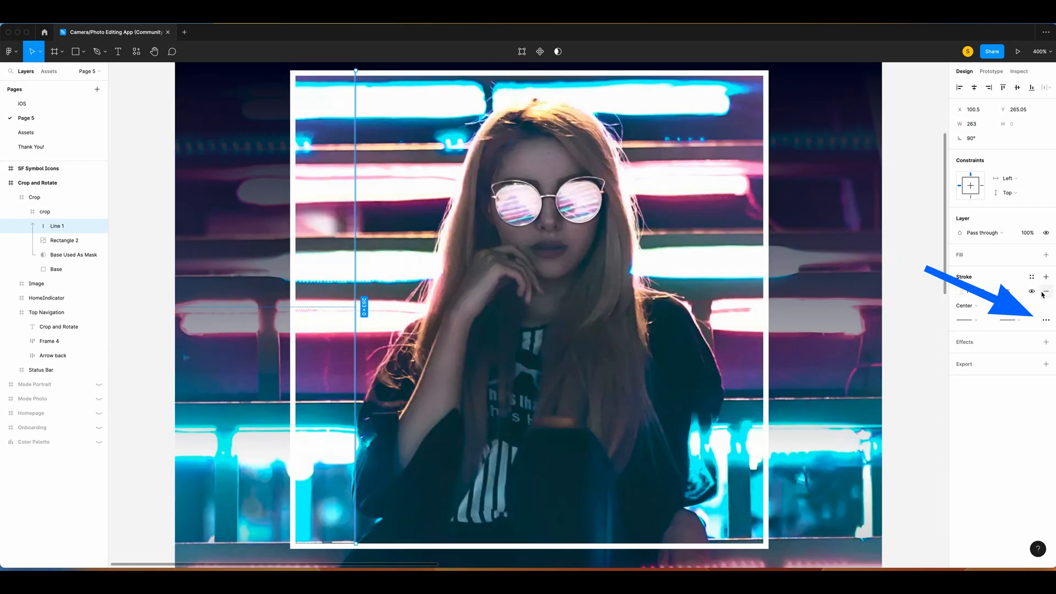
pyautogui.click(1046, 320)
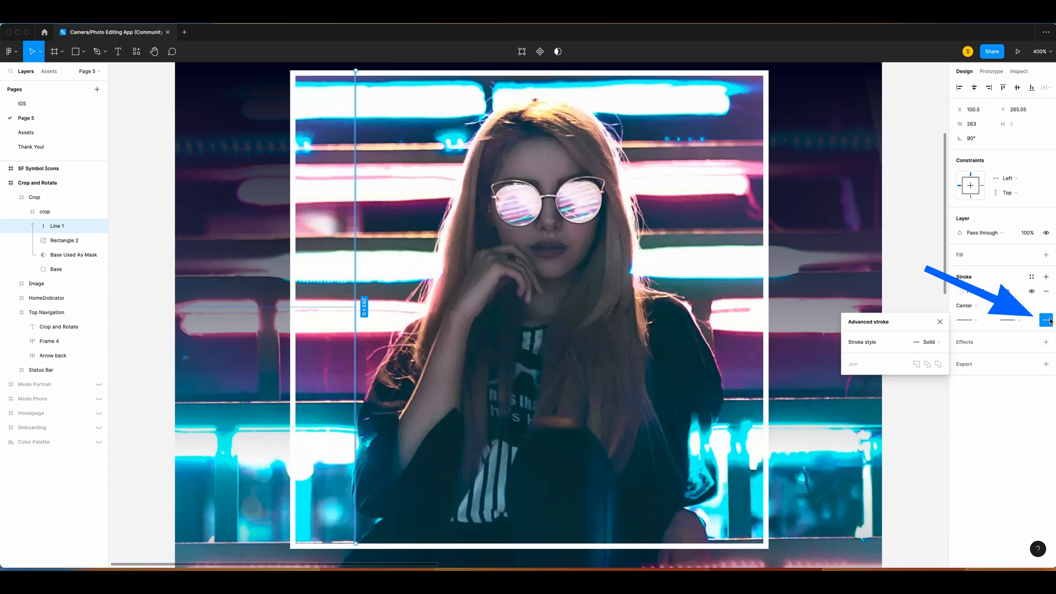
pyautogui.click(929, 342)
pyautogui.click(900, 357)
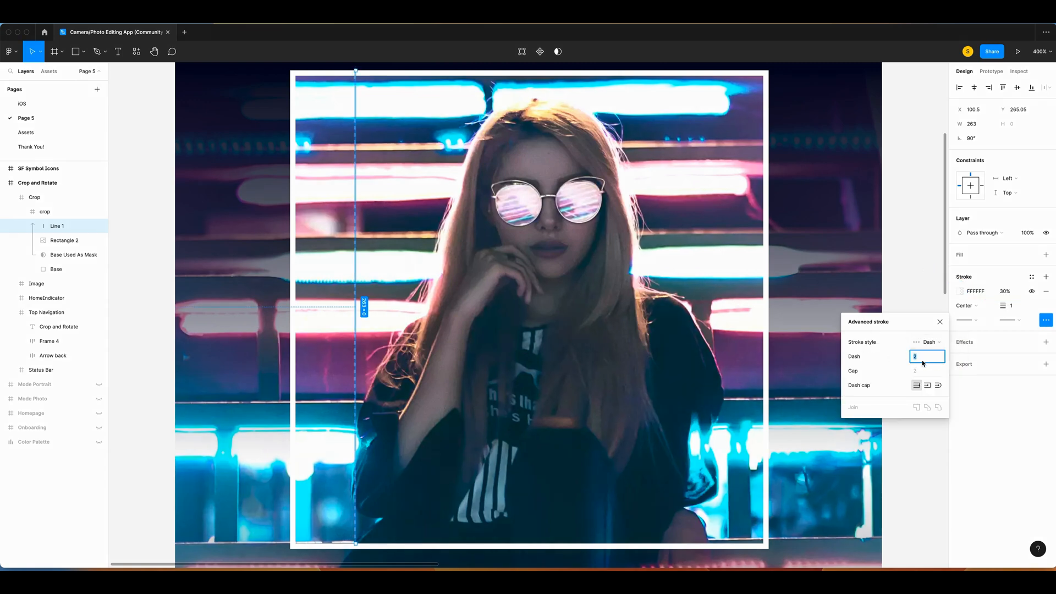
# Step: Duplicate the dashed vertical line three times in place
pyautogui.click(56, 226)
pyautogui.press('super+c')
pyautogui.press('super+v')
pyautogui.press('super+v')
pyautogui.press('super+v')
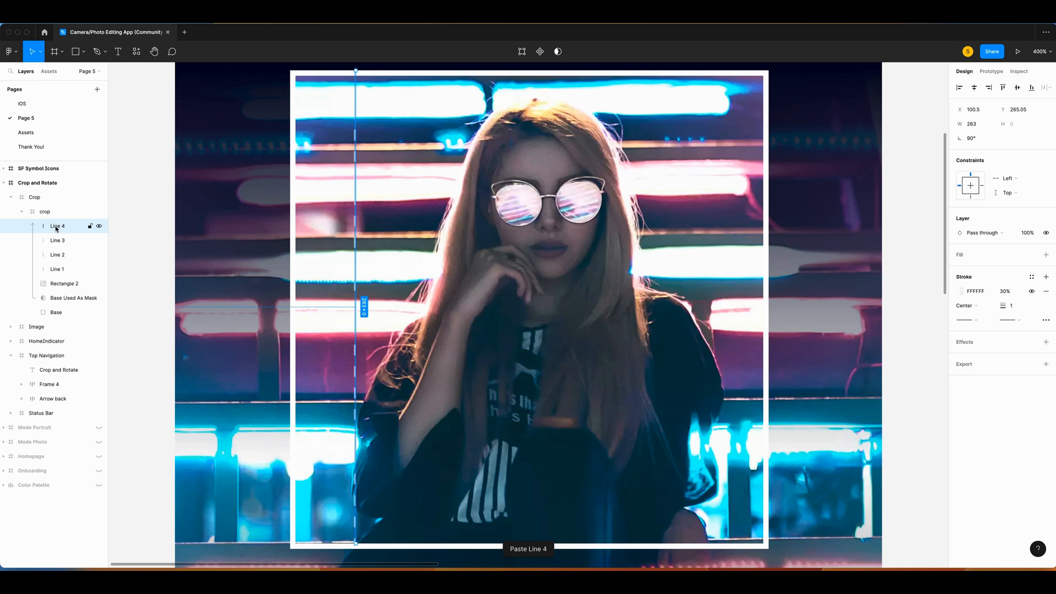
# Step: Put the four dashed lines into a horizontal auto layout with a spacing of 87
pyautogui.keyDown('shift'); pyautogui.click(65, 267); pyautogui.keyUp('shift')
pyautogui.hotkey('shift', 'a')
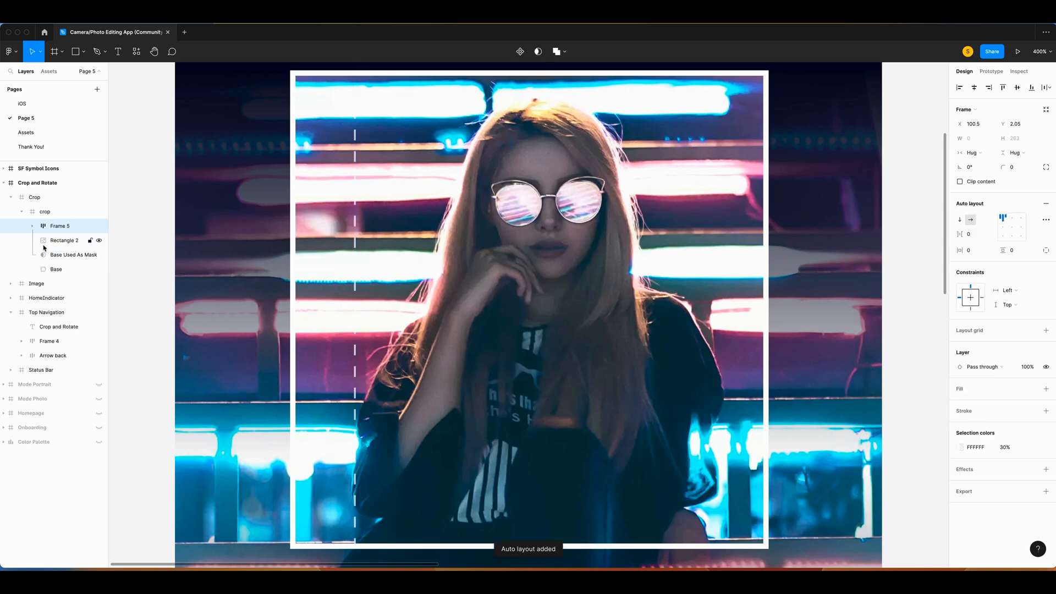
pyautogui.click(974, 237)
pyautogui.write('87')
pyautogui.press('Return')
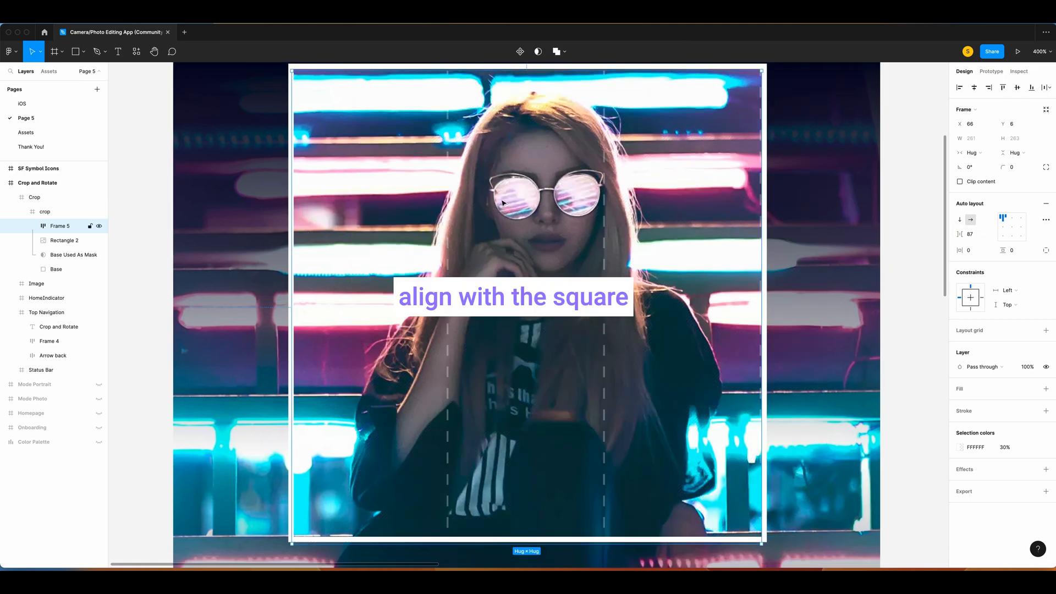
# Step: Move the dashed-line frame to X 66, Y 4 so it aligns with the white crop square
pyautogui.moveTo(499, 207); pyautogui.dragTo(501, 198)
pyautogui.click(220, 151)
pyautogui.hscroll(1, 220, 151)
# Step: Duplicate the dashed-line frame and rotate the copy by -90° to make the horizontal grid lines
pyautogui.click(61, 229)
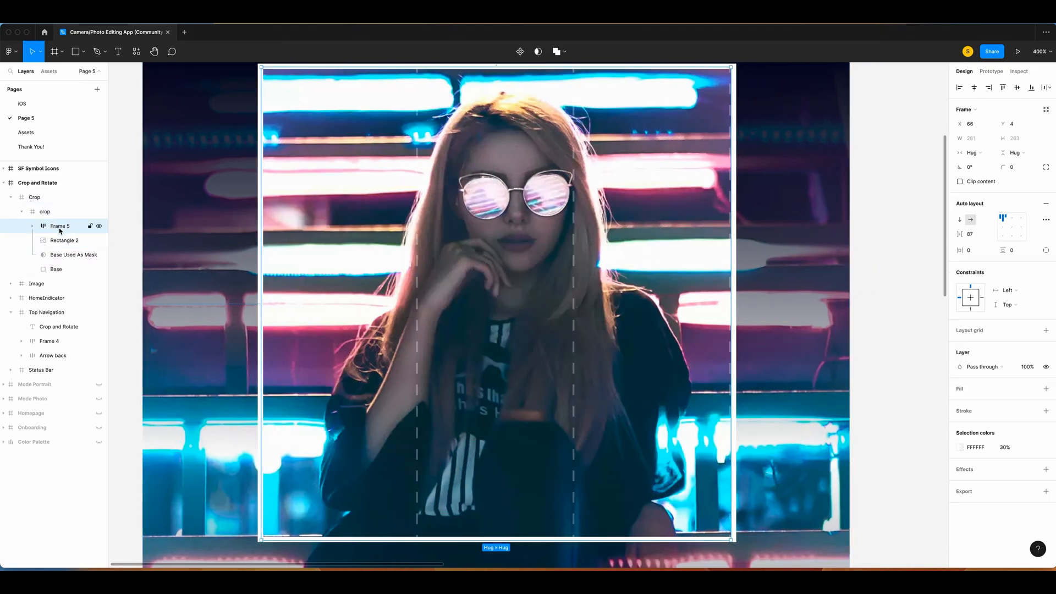
pyautogui.press('super+v')
pyautogui.click(976, 167)
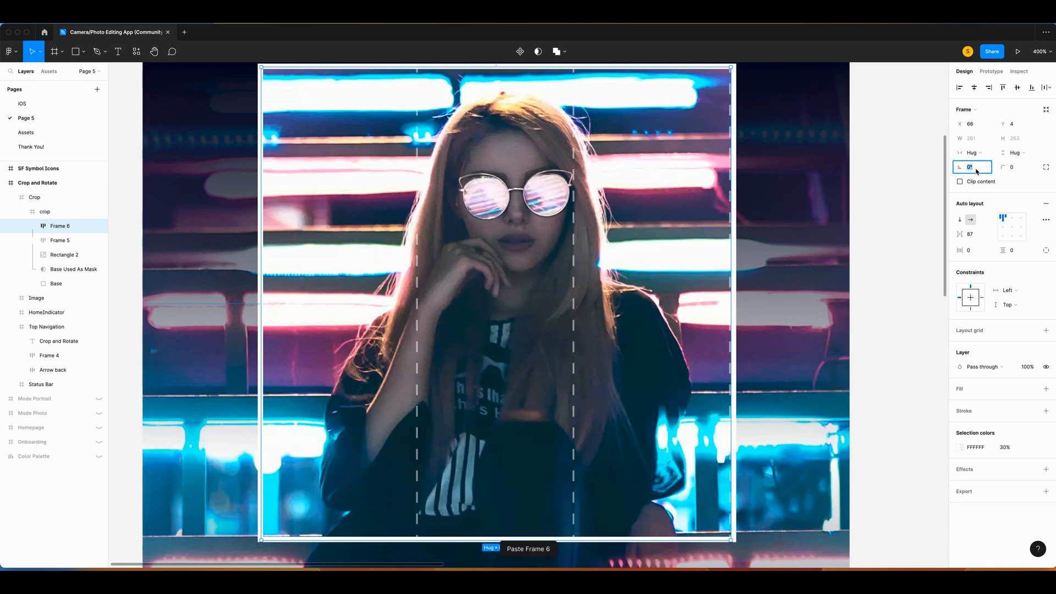
pyautogui.press('BackSpace')
pyautogui.write('-90')
pyautogui.press('Return')
# Step: Ungroup both dashed-line frames into individual lines inside the crop frame
pyautogui.keyDown('shift'); pyautogui.click(55, 241); pyautogui.keyUp('shift')
pyautogui.rightClick(56, 230)
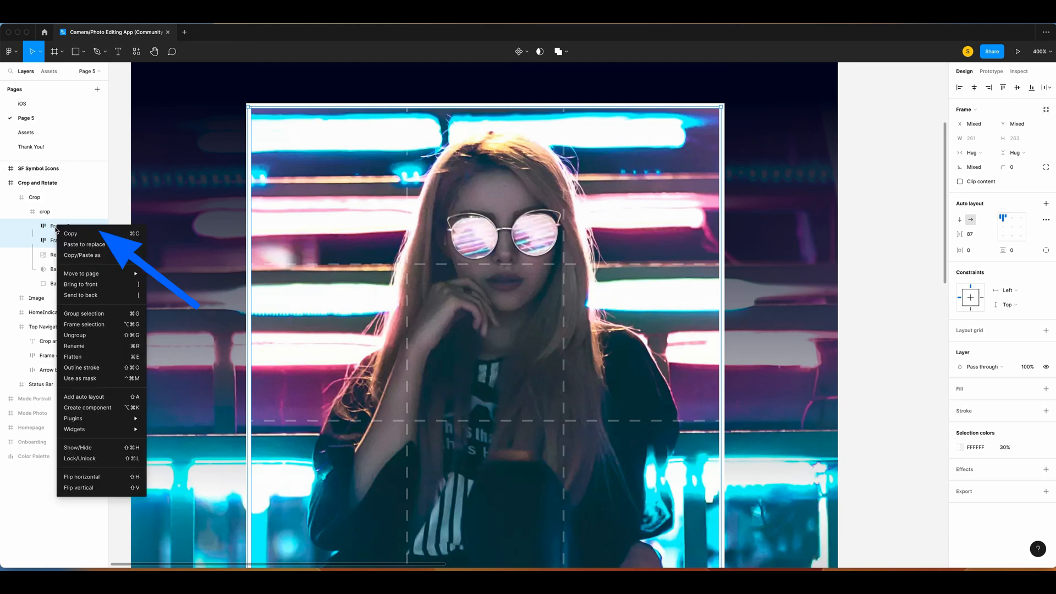
pyautogui.click(84, 335)
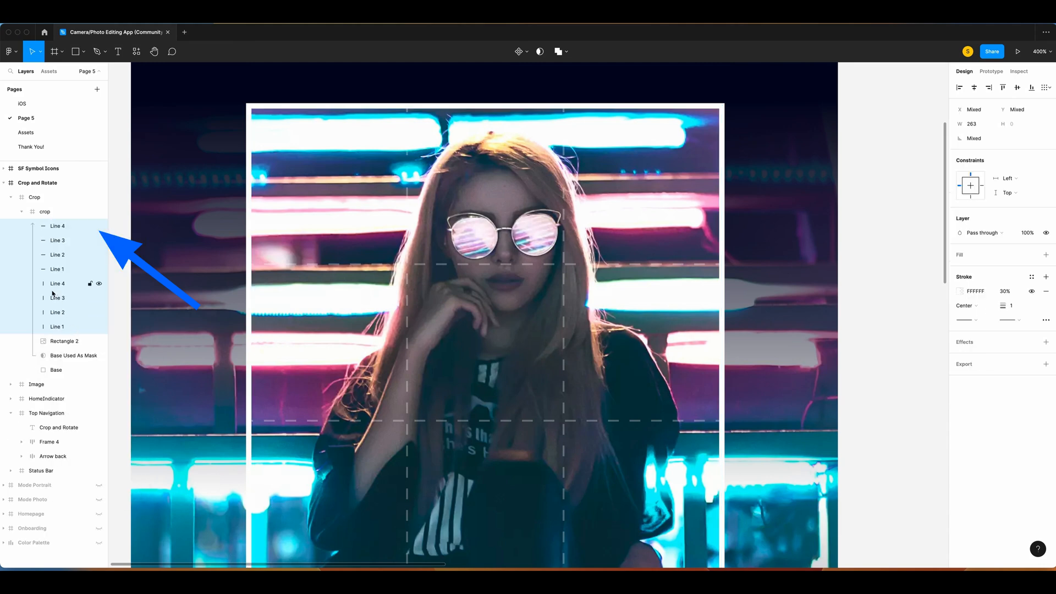
# Step: Combine all the ungrouped dashed lines with Union and flatten the result into one vector shape
pyautogui.click(561, 53)
pyautogui.click(572, 72)
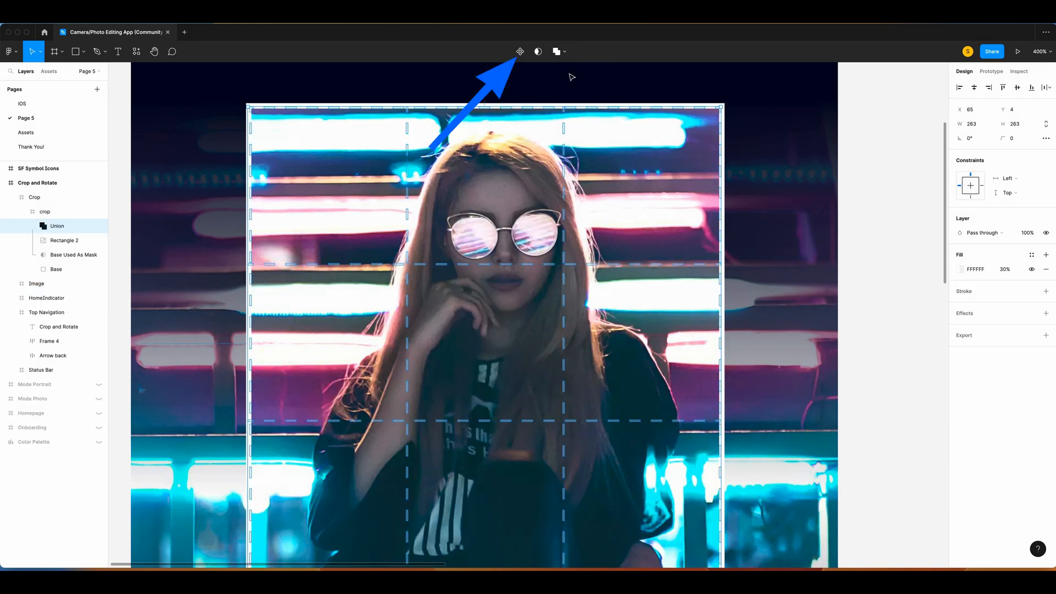
pyautogui.click(562, 52)
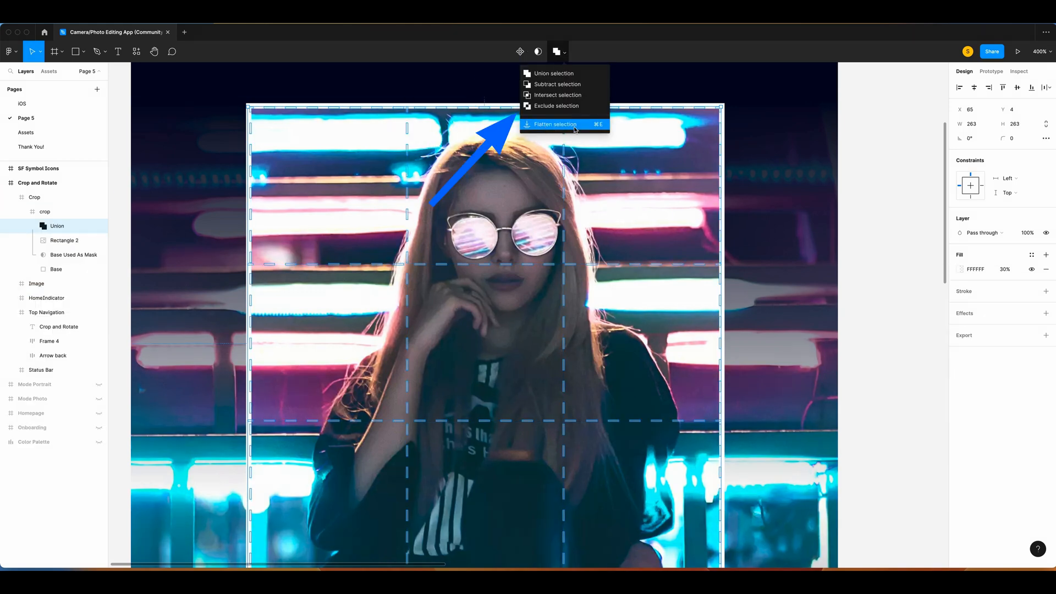
pyautogui.click(574, 124)
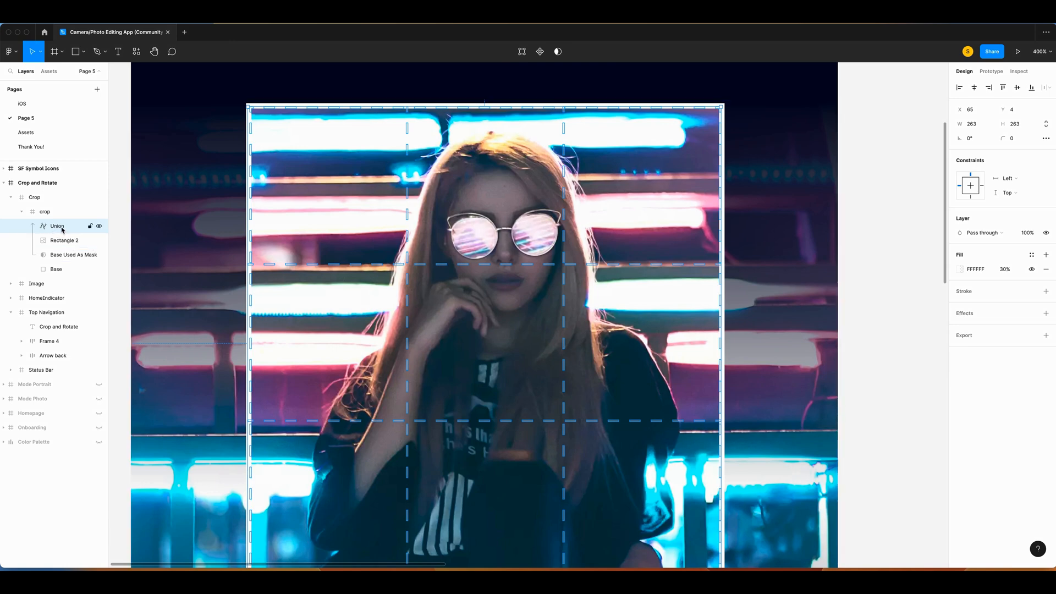
# Step: Draw a rectangle about 393 × 275 over the phone screen's lower part and place its layer above the Crop layer
pyautogui.click(36, 197)
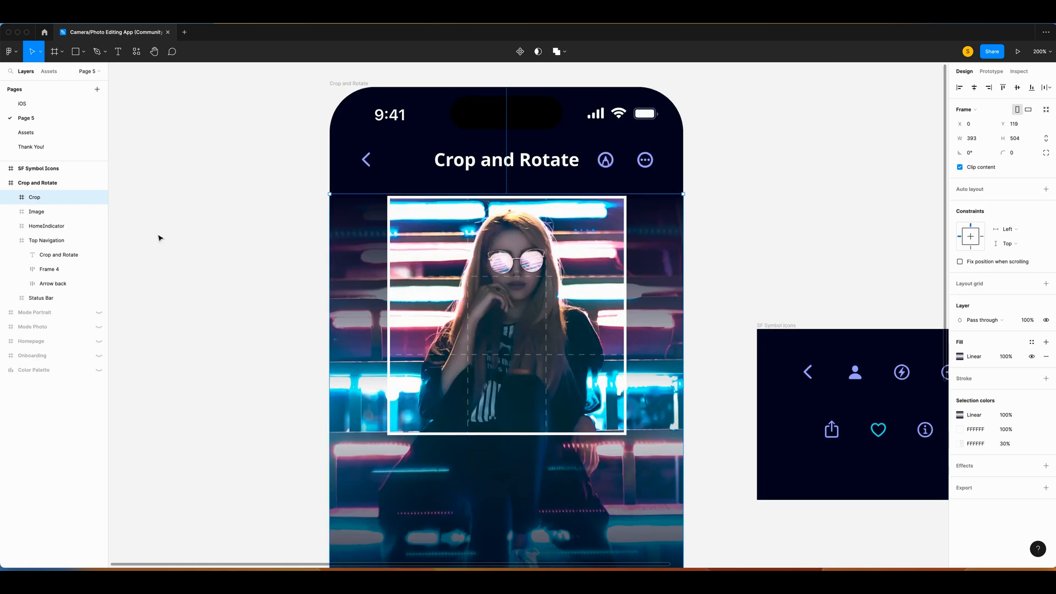
pyautogui.scroll(-3, 160, 236)
pyautogui.click(138, 254)
pyautogui.scroll(-3, 466, 292)
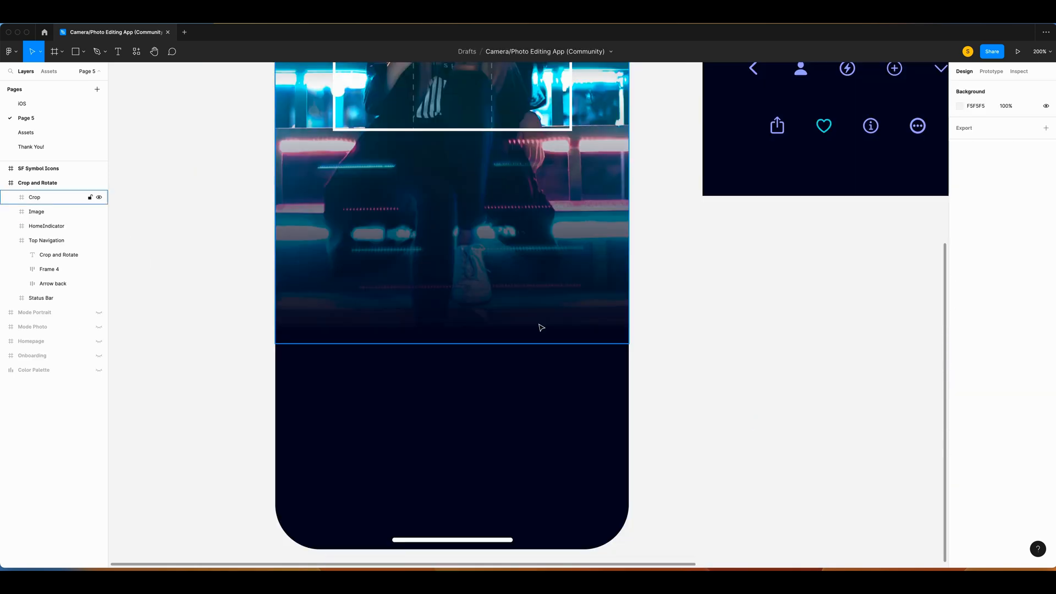
pyautogui.press('r')
pyautogui.moveTo(276, 299)
pyautogui.mouseDown()
pyautogui.moveTo(677, 529)
pyautogui.moveTo(627, 547)
pyautogui.mouseUp()
pyautogui.moveTo(53, 230); pyautogui.dragTo(48, 195)
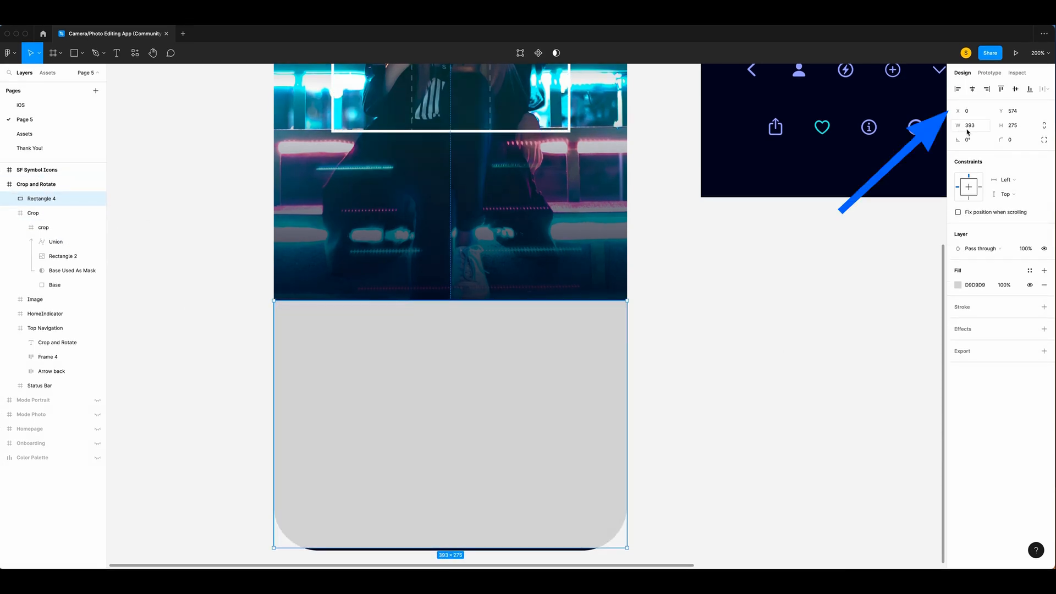
# Step: Set the rectangle's height to 258, align it with the frame's bottom edge at Y 594 and fill it with 02051F
pyautogui.click(1020, 128)
pyautogui.write('2')
pyautogui.press('Return')
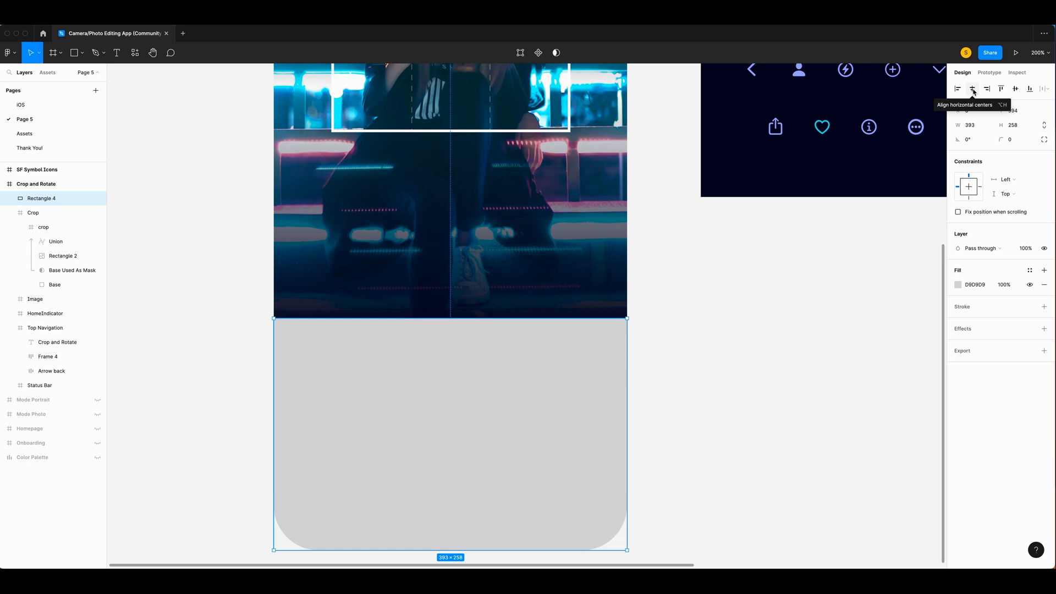
pyautogui.click(975, 285)
pyautogui.write('02051F')
pyautogui.press('Return')
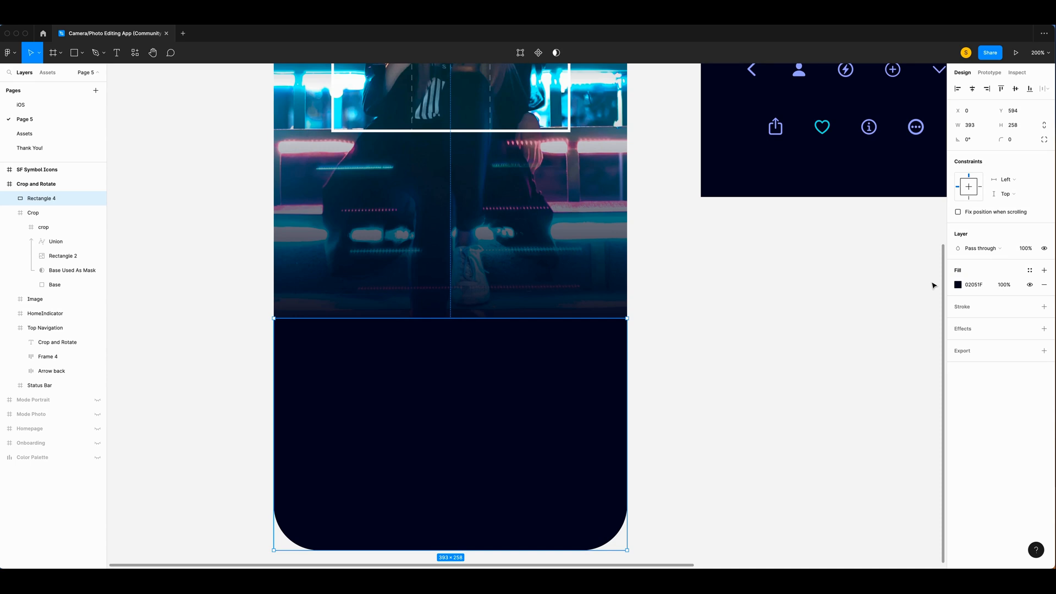
# Step: Unhide the Homepage frame and copy the Separator group from its Categories group
pyautogui.hotkey('shift', '0')
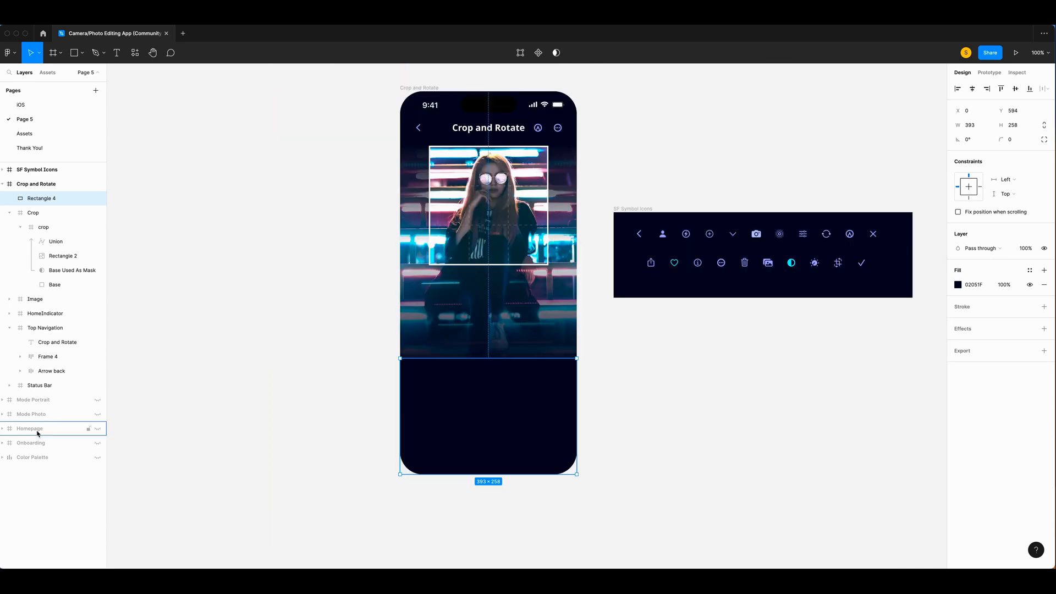
pyautogui.click(98, 429)
pyautogui.hscroll(-6, 148, 420)
pyautogui.click(54, 487)
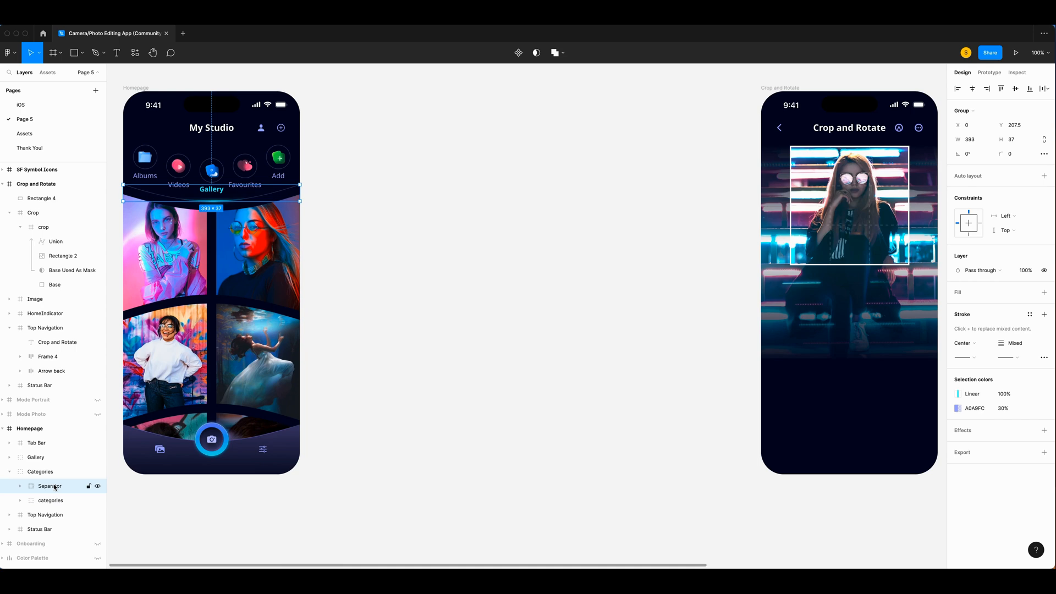
# Step: Move the dark rectangle out of the Crop and Rotate frame onto the empty canvas beside it
pyautogui.click(573, 469)
pyautogui.hscroll(2, 554, 471)
pyautogui.hscroll(2, 483, 464)
pyautogui.moveTo(478, 439); pyautogui.dragTo(688, 436)
# Step: Paste the Separator on the canvas and align it with the dark rectangle's top edge at X 2179, Y 157
pyautogui.rightClick(673, 333)
pyautogui.click(688, 337)
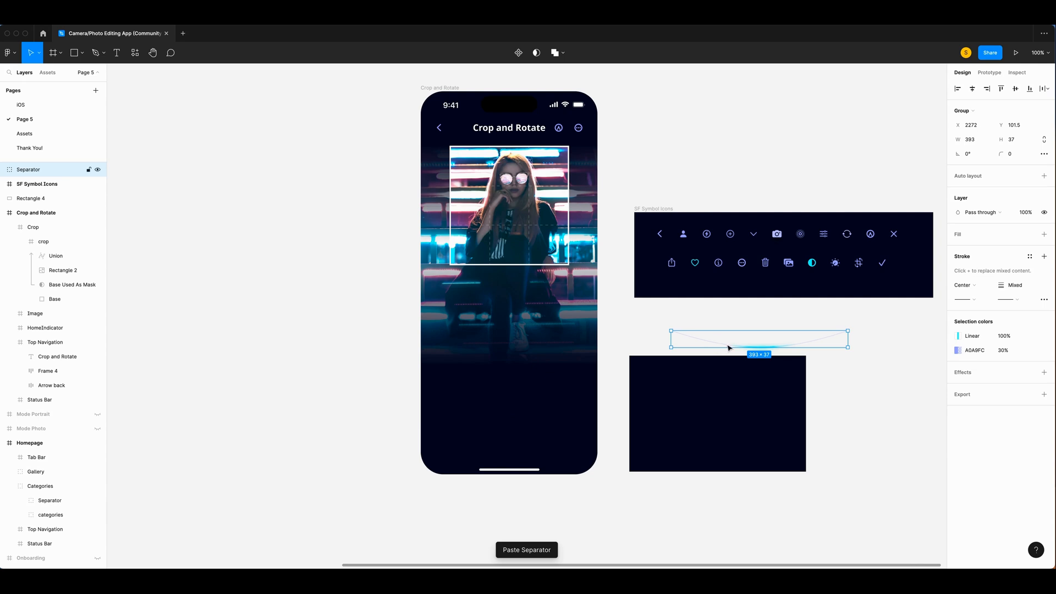
pyautogui.moveTo(745, 341); pyautogui.dragTo(698, 370)
pyautogui.hotkey('shift', '2')
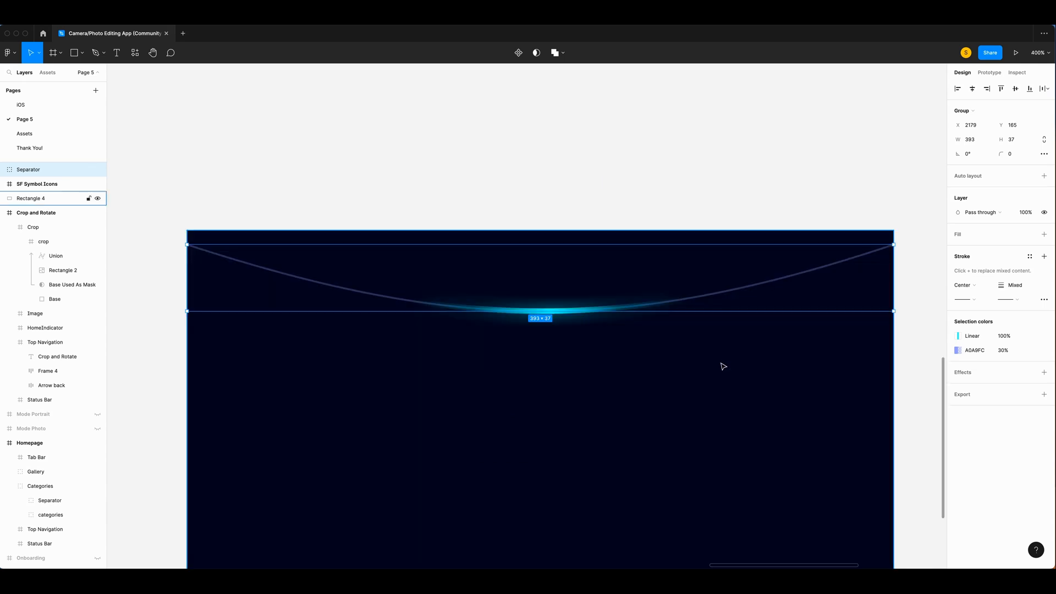
pyautogui.hotkey('shift', 'Up')
pyautogui.press('Down')
pyautogui.press('Down')
pyautogui.press('Down')
pyautogui.press('Up')
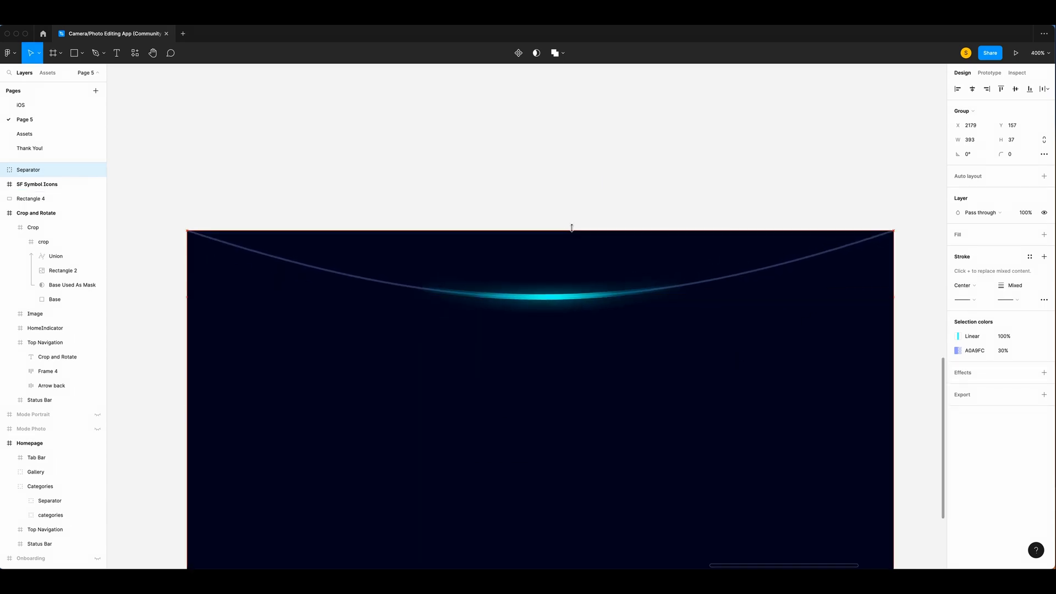
# Step: Bend the dark rectangle's top edge downward so it follows the Separator's curve
pyautogui.hscroll(1, 561, 242)
pyautogui.click(556, 247)
pyautogui.hscroll(1, 407, 264)
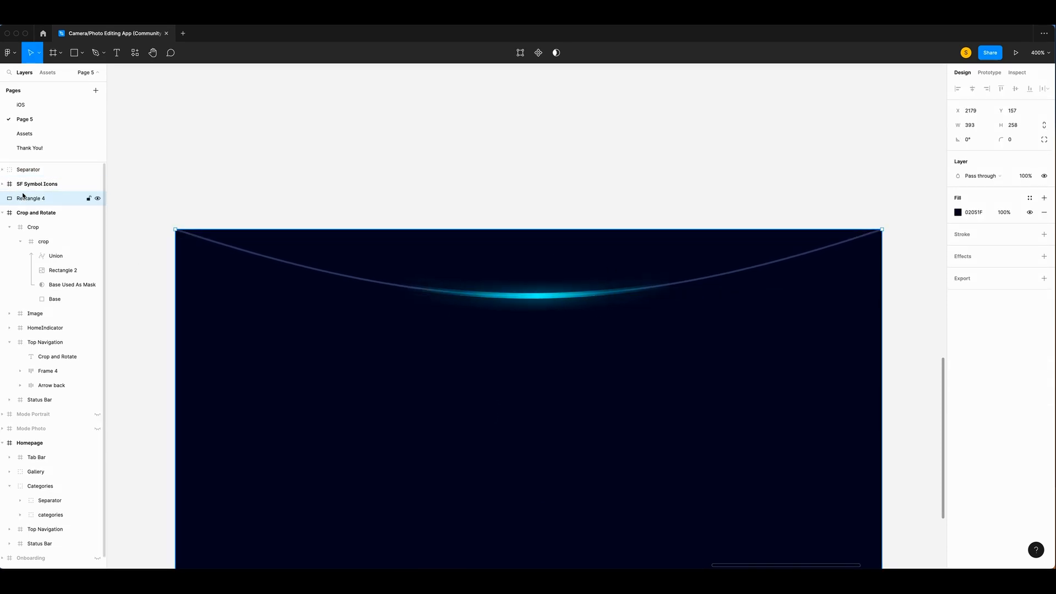
pyautogui.click(519, 52)
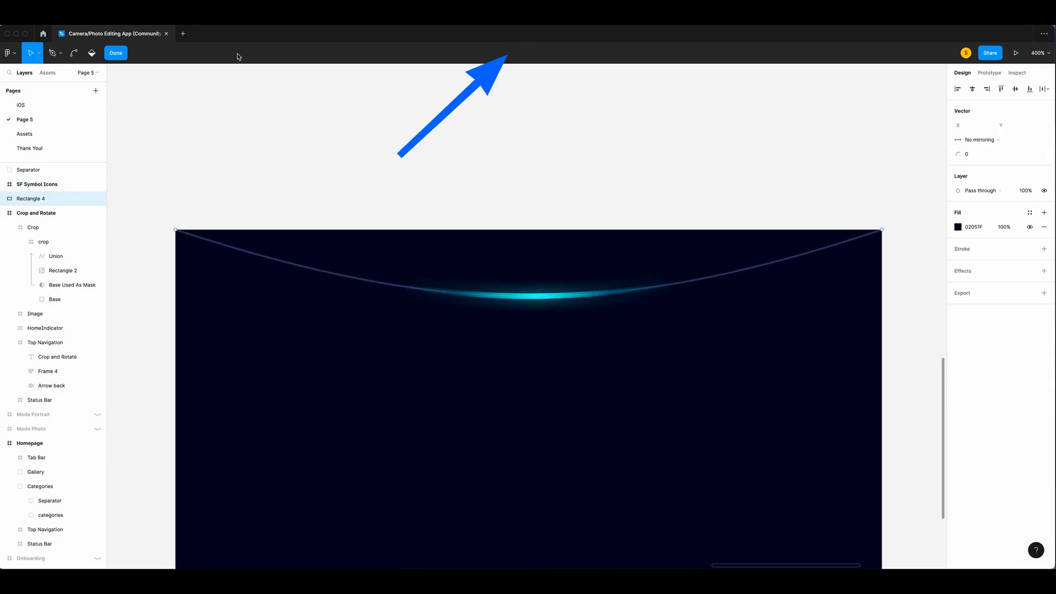
pyautogui.click(74, 52)
pyautogui.moveTo(524, 229); pyautogui.dragTo(524, 296)
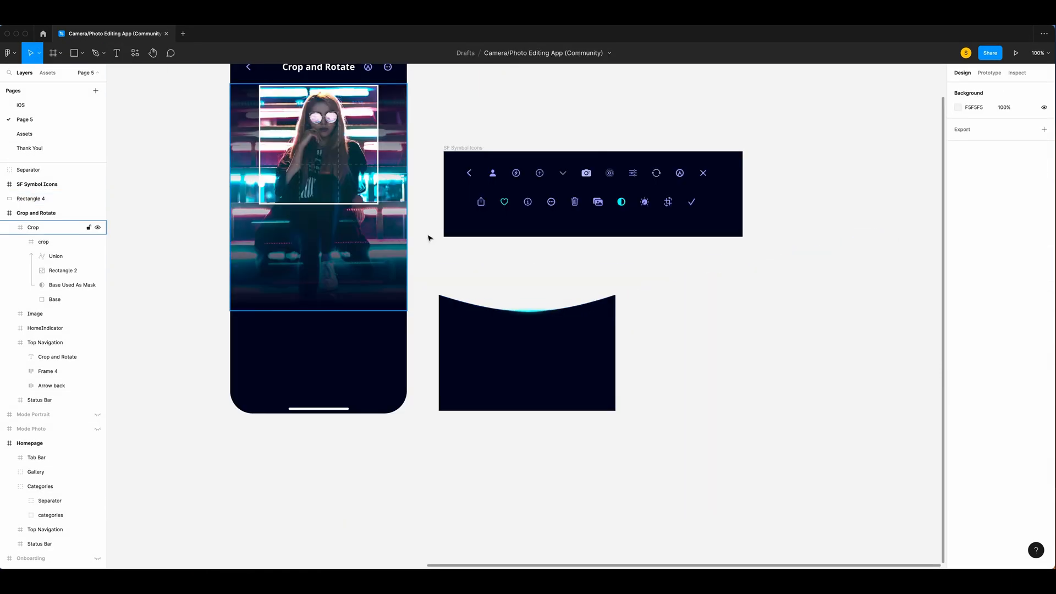
# Step: Move the curved rectangle back into the Crop and Rotate frame at Y 594 and center it horizontally
pyautogui.moveTo(528, 358); pyautogui.dragTo(326, 358)
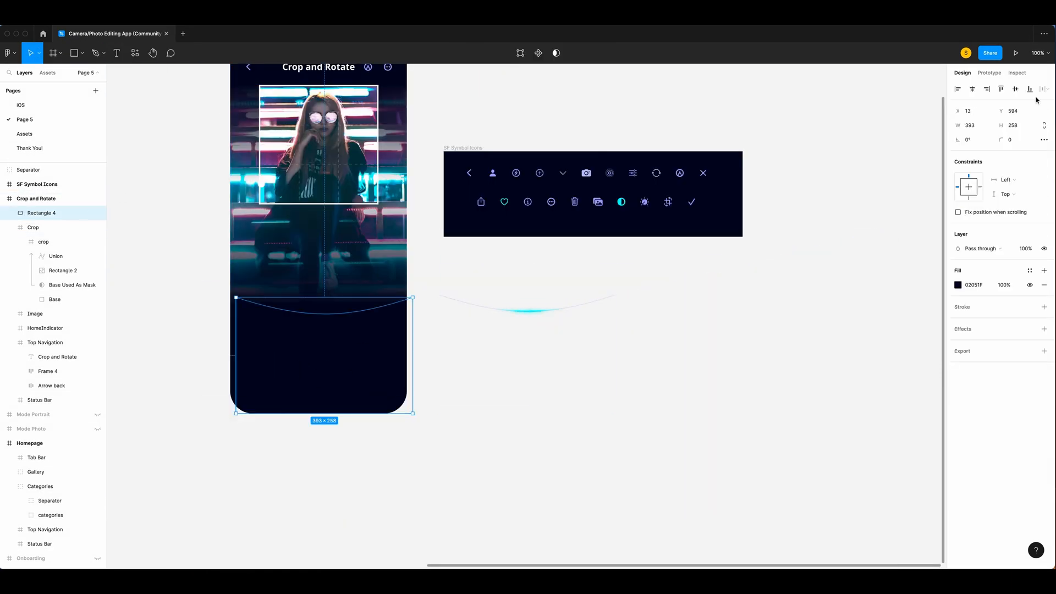
pyautogui.click(973, 89)
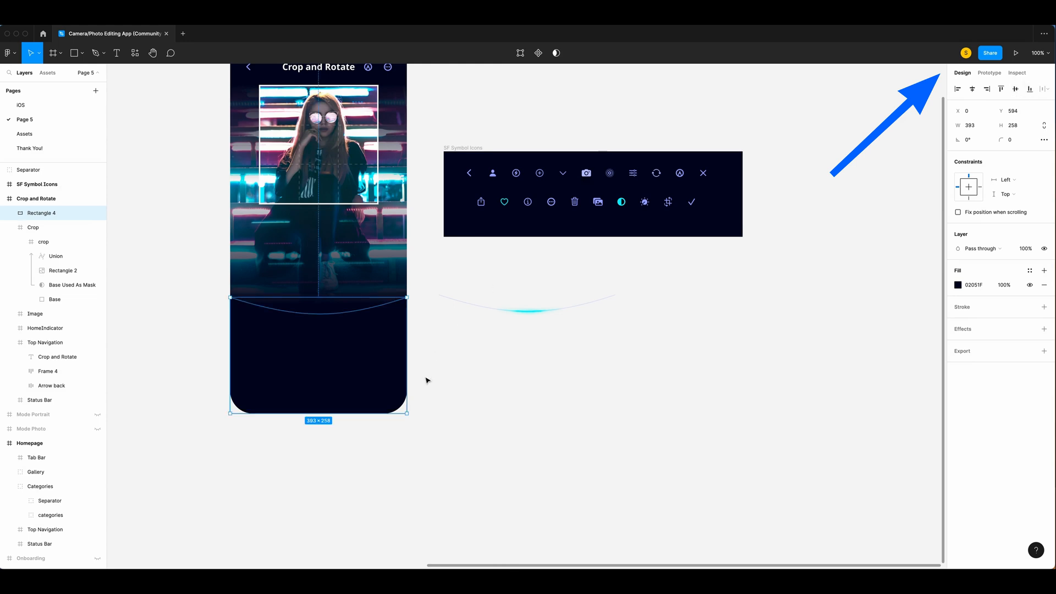
pyautogui.click(476, 395)
# Step: Hide the SF Symbol Icons frame
pyautogui.hscroll(-3, 468, 396)
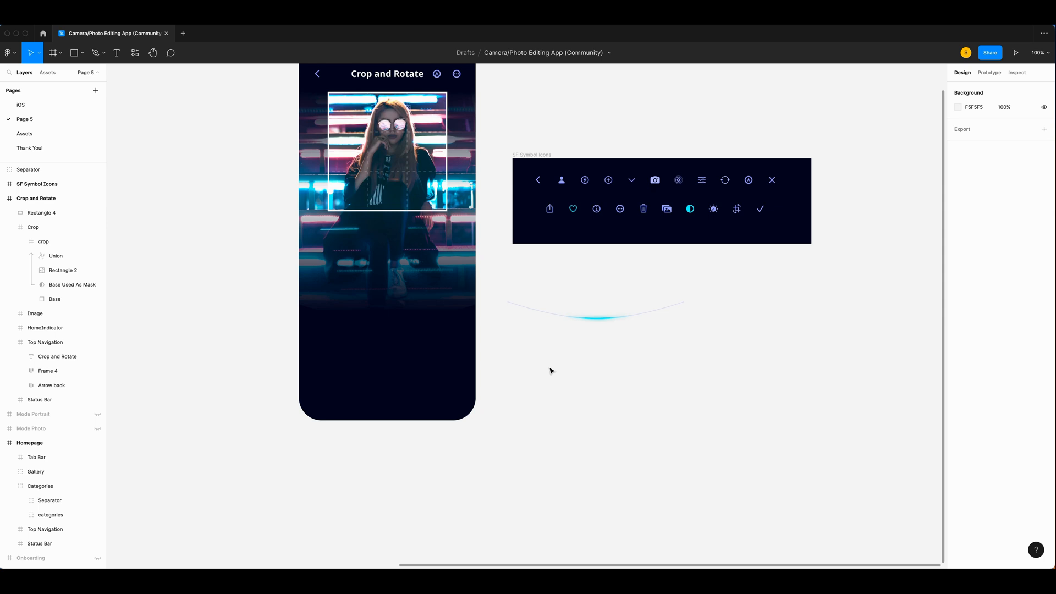
pyautogui.scroll(3, 551, 371)
pyautogui.hscroll(-2, 552, 370)
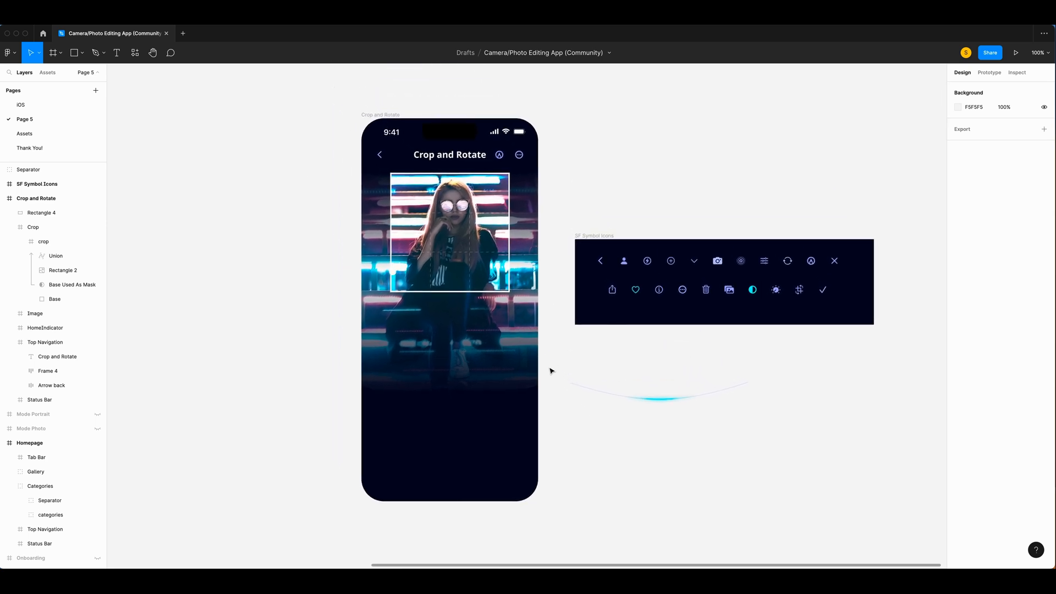
pyautogui.click(98, 184)
# Step: Draw a 1069 × 1069 circle and place it centered in the Crop and Rotate frame at X -338, Y -415
pyautogui.press('o')
pyautogui.moveTo(284, 85); pyautogui.dragTo(613, 416)
pyautogui.click(978, 127)
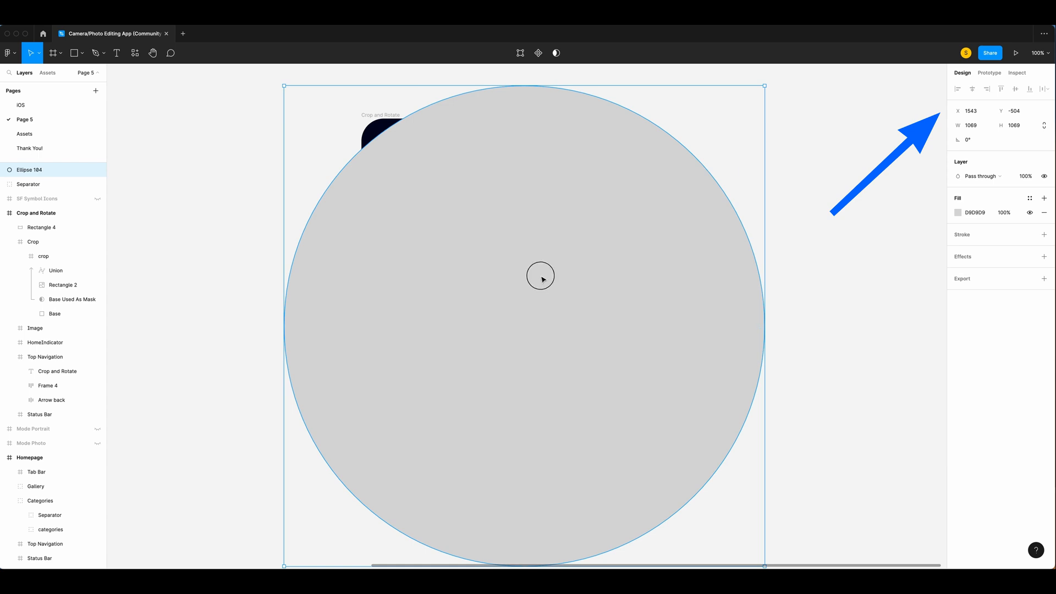
pyautogui.moveTo(541, 276); pyautogui.dragTo(471, 94)
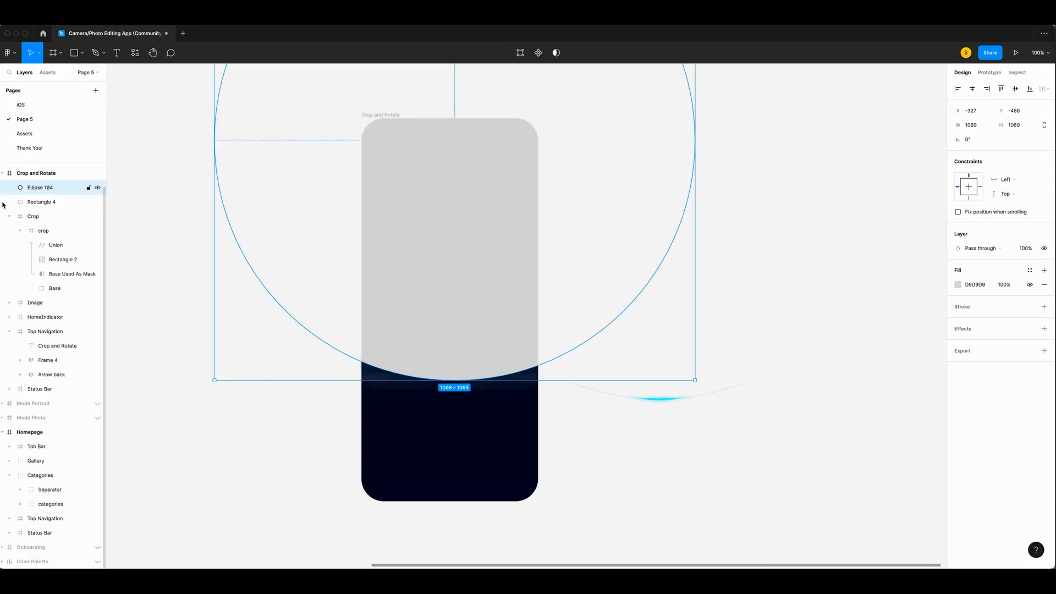
pyautogui.moveTo(429, 283); pyautogui.dragTo(425, 318)
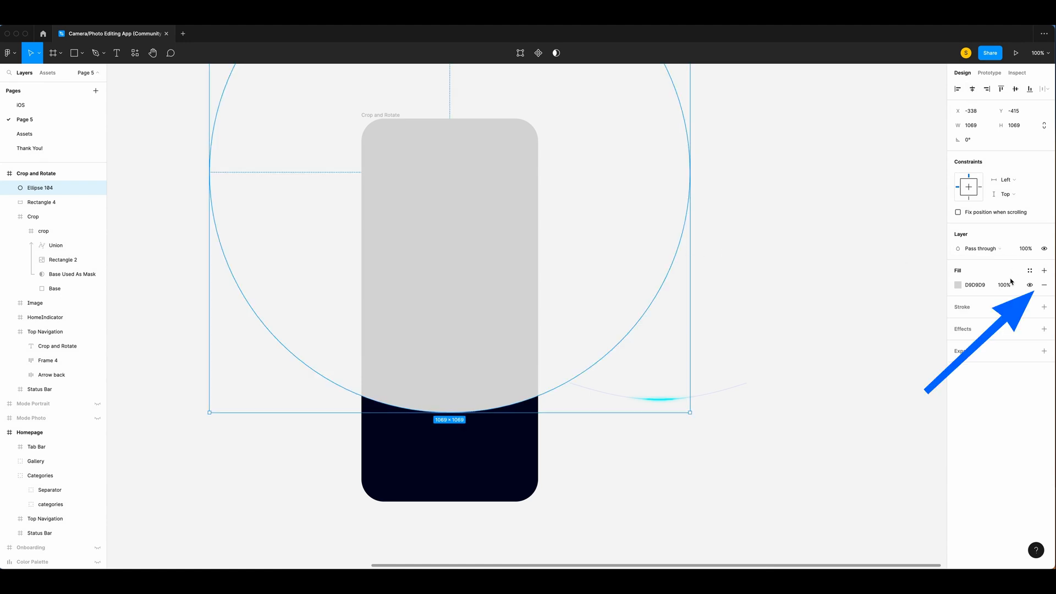
# Step: Remove the circle's fill and give it a stroke in colour A0A9FC
pyautogui.click(1044, 285)
pyautogui.click(1044, 292)
pyautogui.click(958, 307)
pyautogui.click(896, 464)
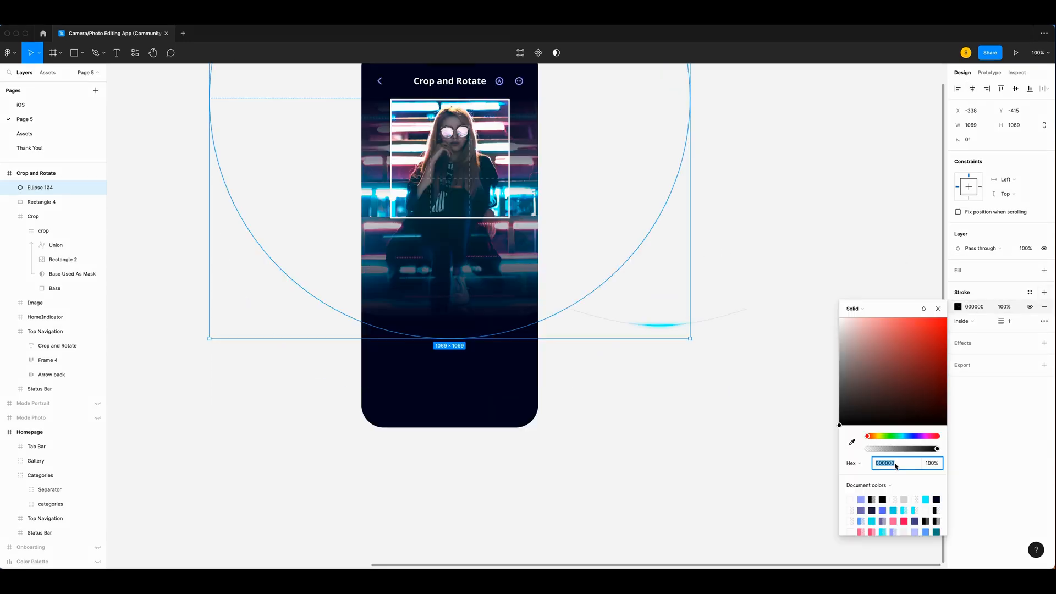
pyautogui.write('a0a9fc')
pyautogui.press('Return')
# Step: Set the circle's stroke weight to 10
pyautogui.scroll(1, 498, 416)
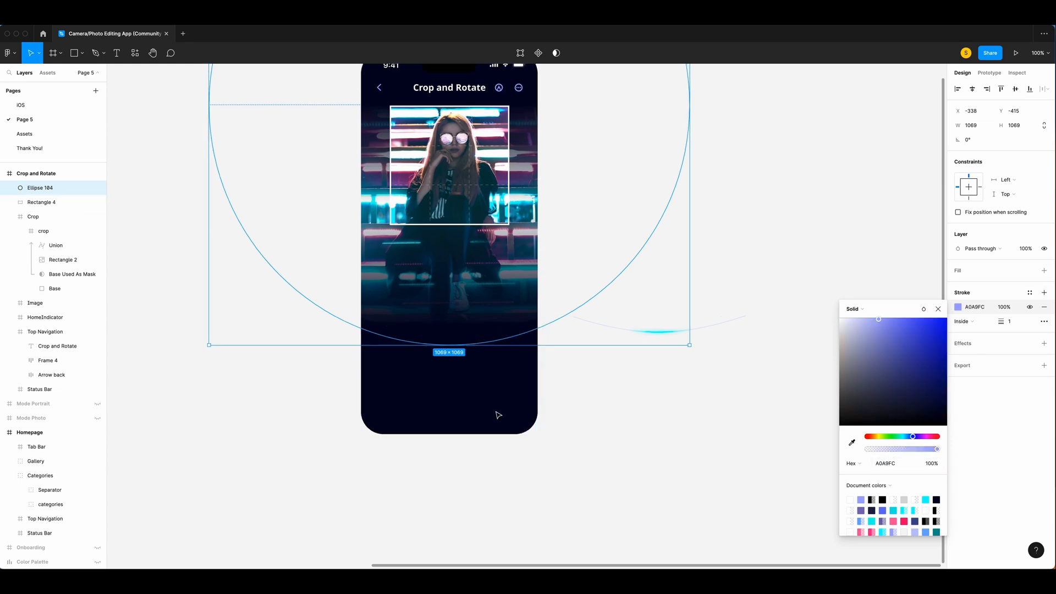
pyautogui.press('super+plus')
pyautogui.press('super+plus')
pyautogui.click(1015, 324)
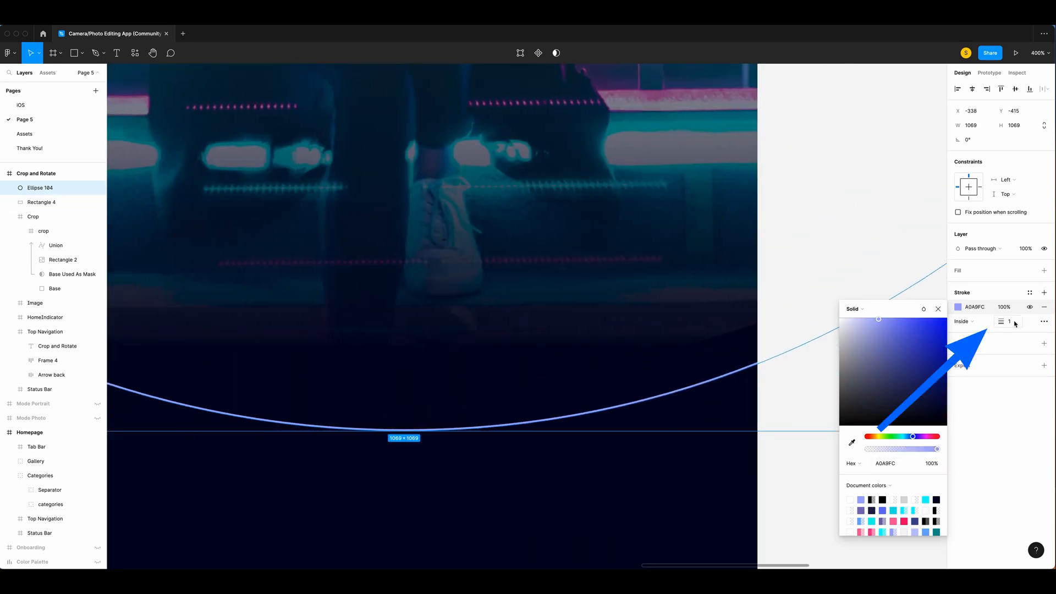
pyautogui.write('10')
pyautogui.press('Return')
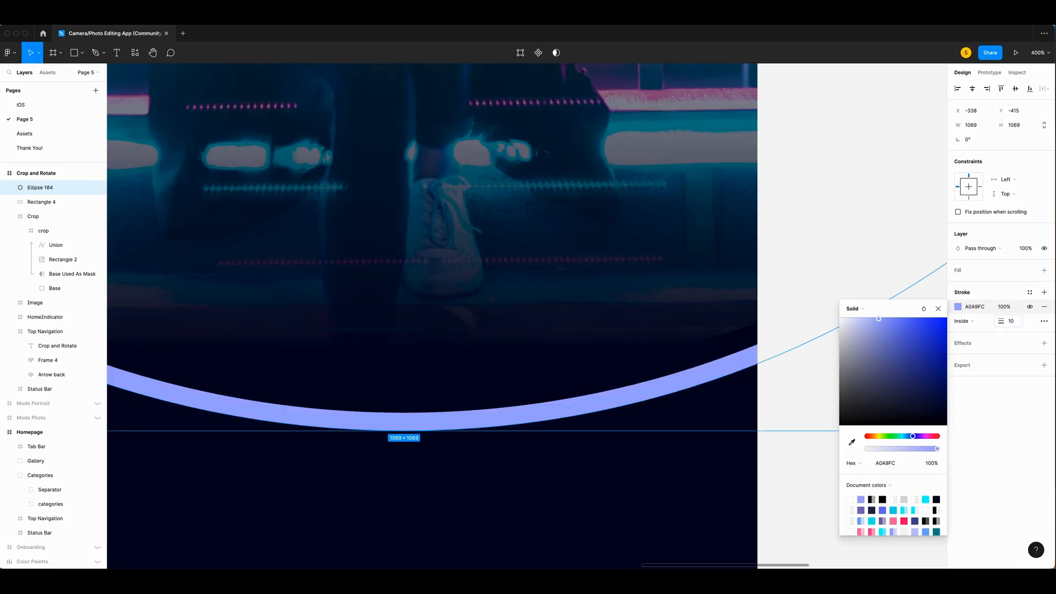
# Step: Change the circle's stroke style to Dash with a dash of 1 and a gap of 6
pyautogui.click(1044, 321)
pyautogui.click(927, 344)
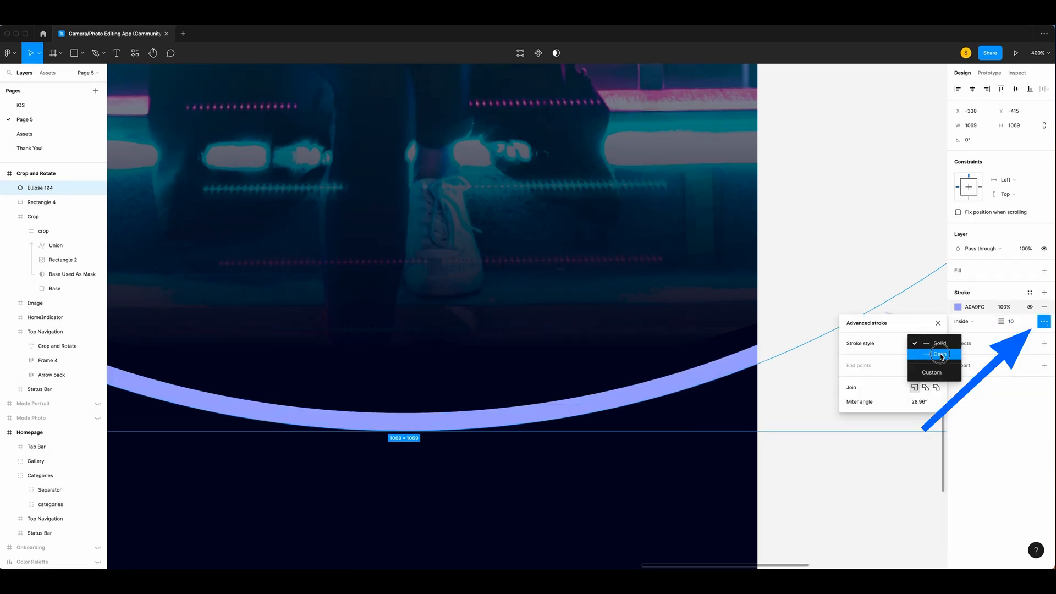
pyautogui.click(916, 359)
pyautogui.write('1')
pyautogui.press('Tab')
pyautogui.write('6')
pyautogui.press('Return')
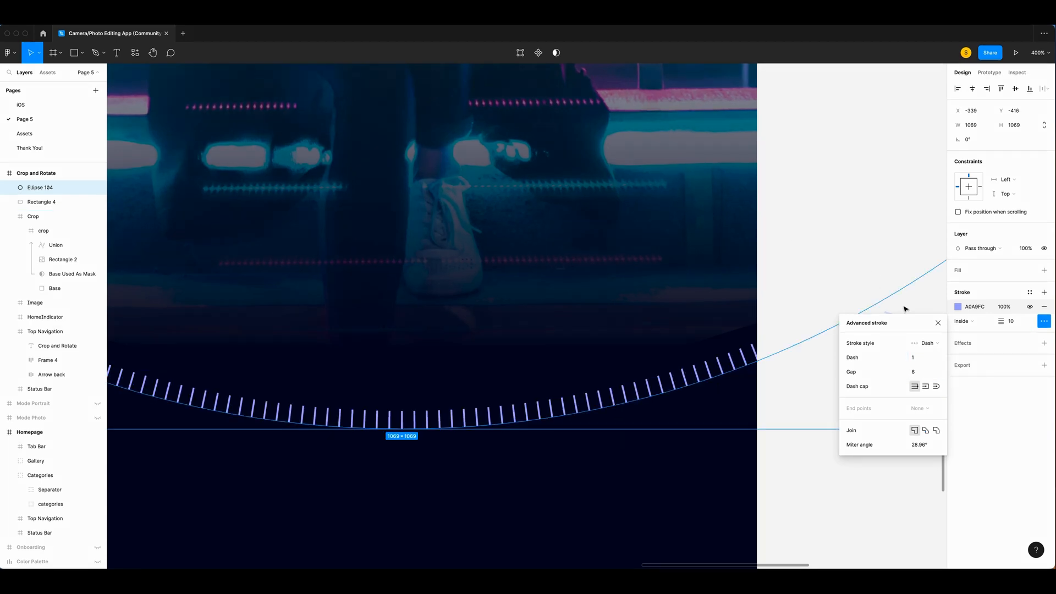
# Step: Rename the dashed circle layer to Stroke 1 and duplicate it in place
pyautogui.click(939, 323)
pyautogui.doubleClick(47, 188)
pyautogui.write('Stroke 1')
pyautogui.press('Return')
pyautogui.hotkey('ctrl', 'c')
pyautogui.hotkey('ctrl', 'v')
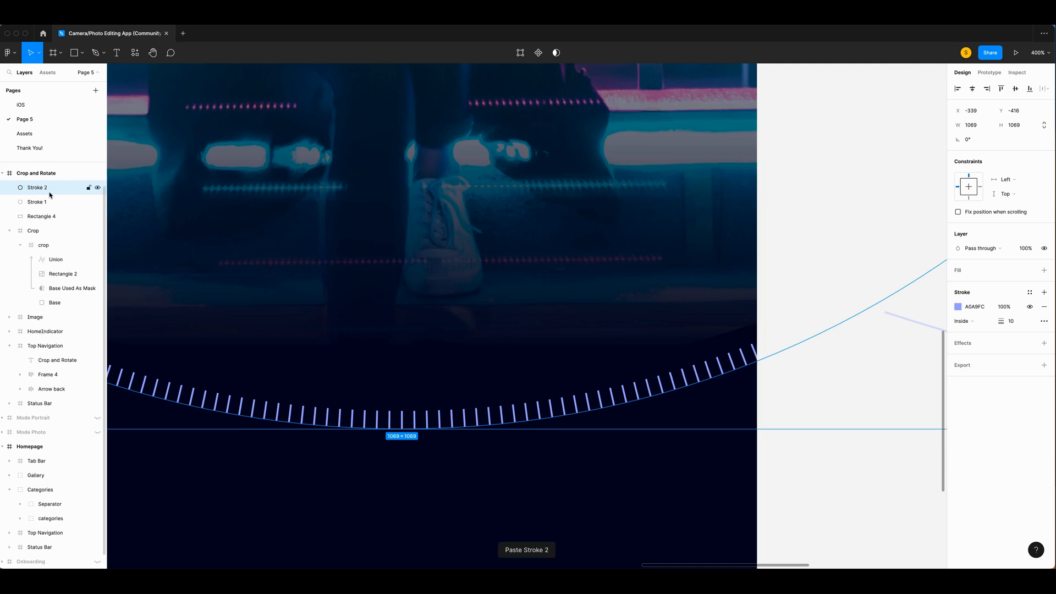
# Step: Set the duplicated circle's stroke colour to 08E5EB and its weight to 20
pyautogui.click(976, 307)
pyautogui.write('08e5eb')
pyautogui.press('Return')
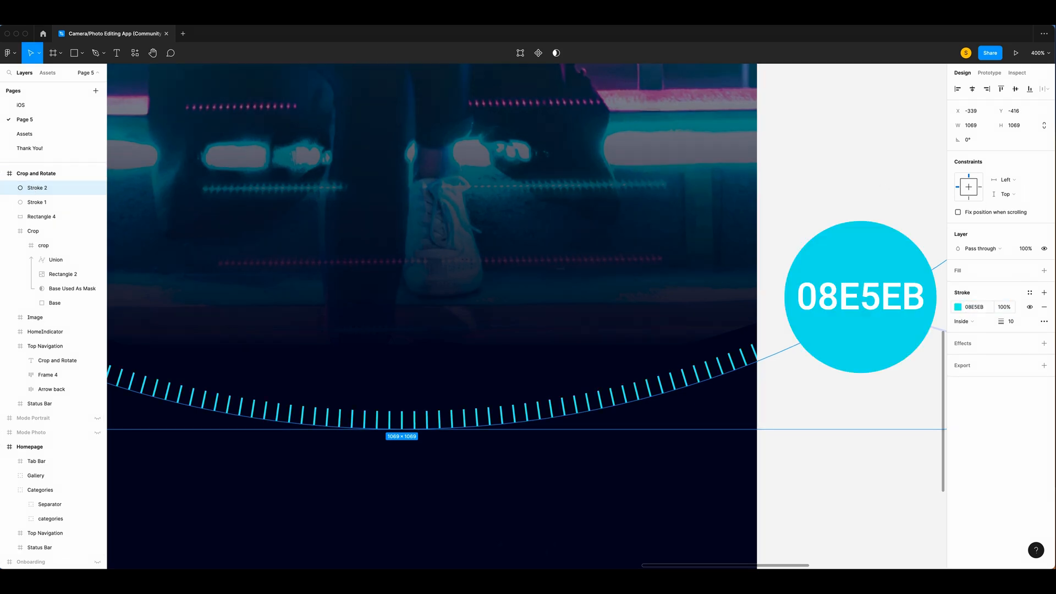
pyautogui.click(1016, 324)
pyautogui.write('20')
# Step: Set the Stroke 2 circle's dash to 2 and its gap to 200
pyautogui.click(1044, 321)
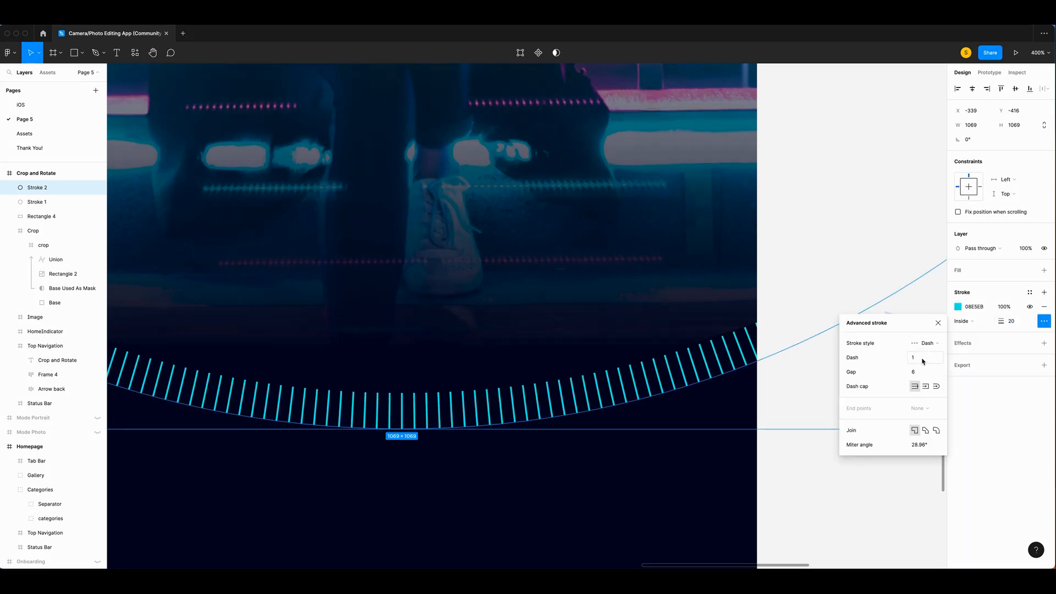
pyautogui.click(923, 361)
pyautogui.write('2')
pyautogui.press('Return')
pyautogui.click(921, 374)
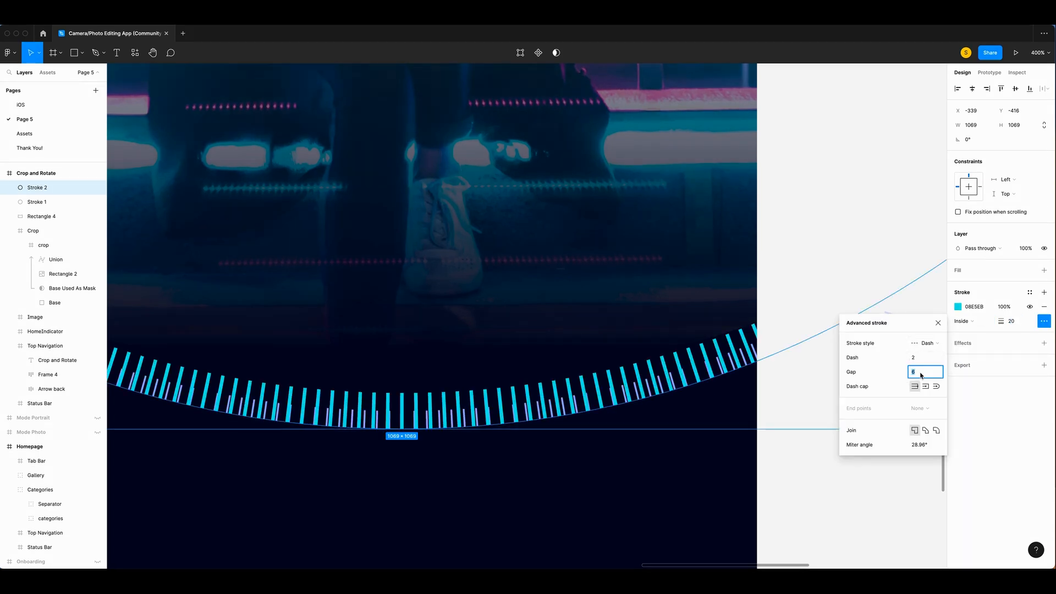
pyautogui.press('Return')
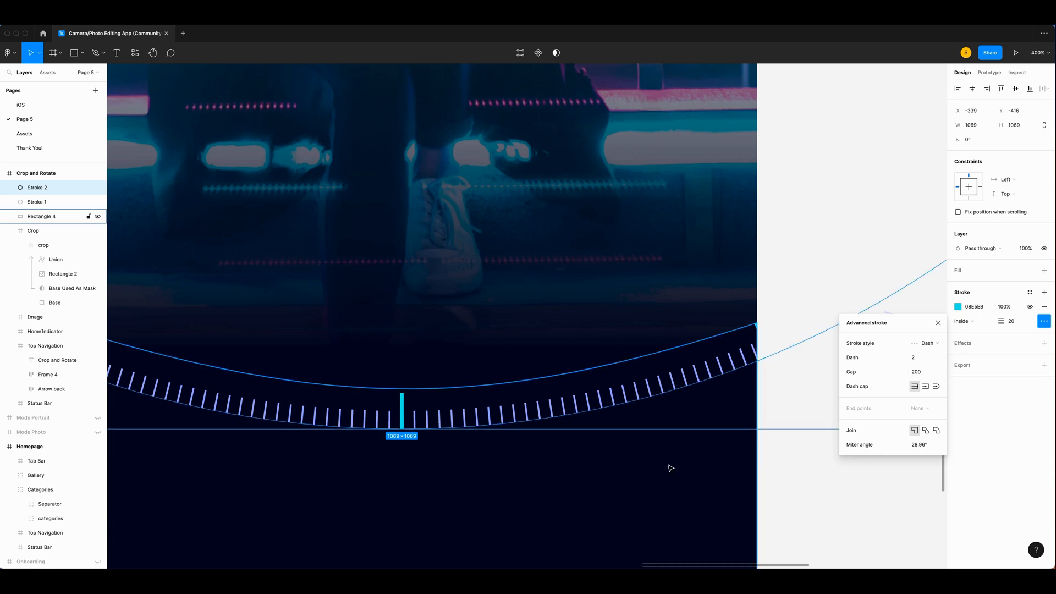
pyautogui.hscroll(-3, 755, 275)
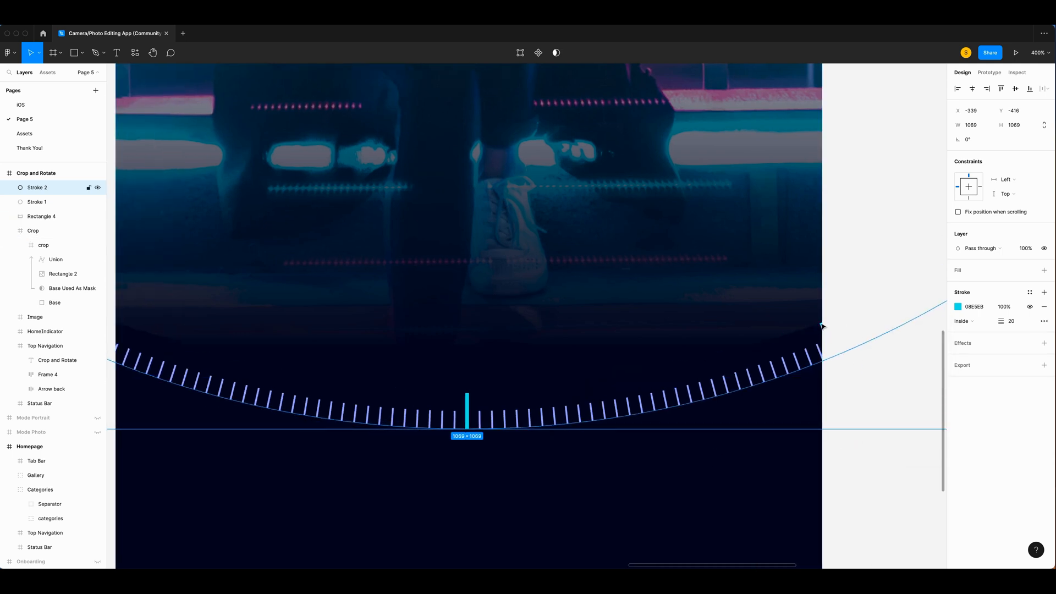
pyautogui.hscroll(3, 814, 327)
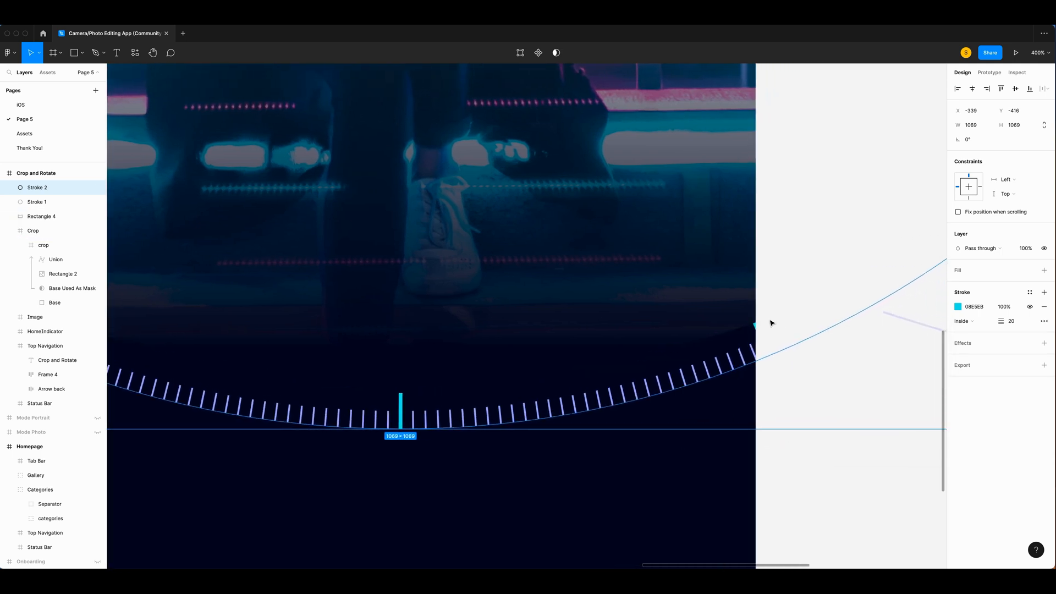
# Step: Change Stroke 2's stroke to a linear gradient running from 08E5EB at the centre mark to 0% opacity at the frame's right edge
pyautogui.click(958, 307)
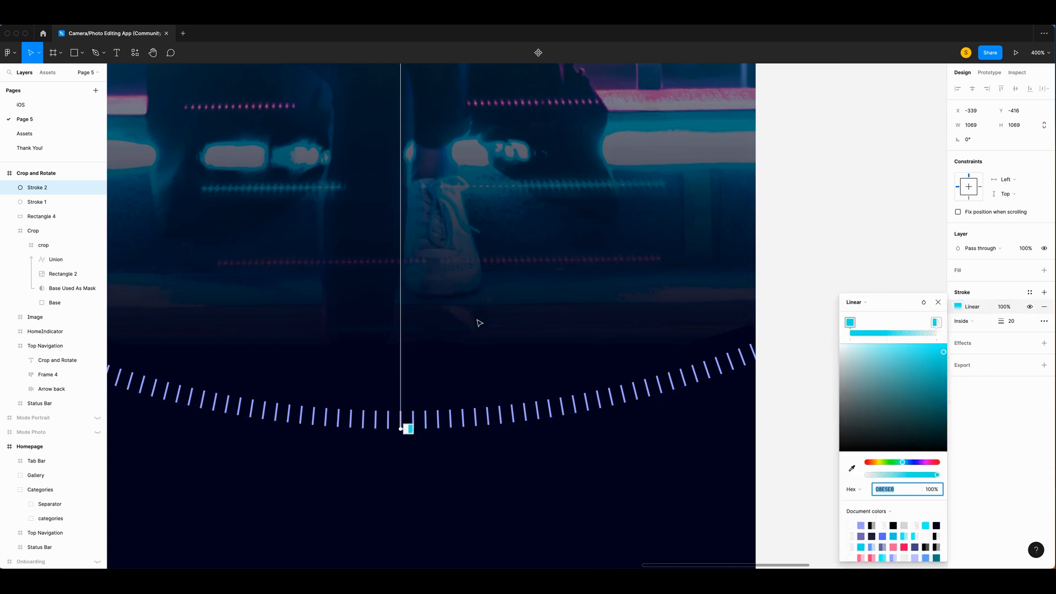
pyautogui.press('super+minus')
pyautogui.press('super+minus')
pyautogui.scroll(5, 539, 114)
pyautogui.moveTo(456, 121); pyautogui.dragTo(493, 541)
pyautogui.scroll(-4, 550, 176)
pyautogui.press('super+plus')
pyautogui.moveTo(392, 443); pyautogui.dragTo(563, 385)
pyautogui.moveTo(466, 303); pyautogui.dragTo(385, 405)
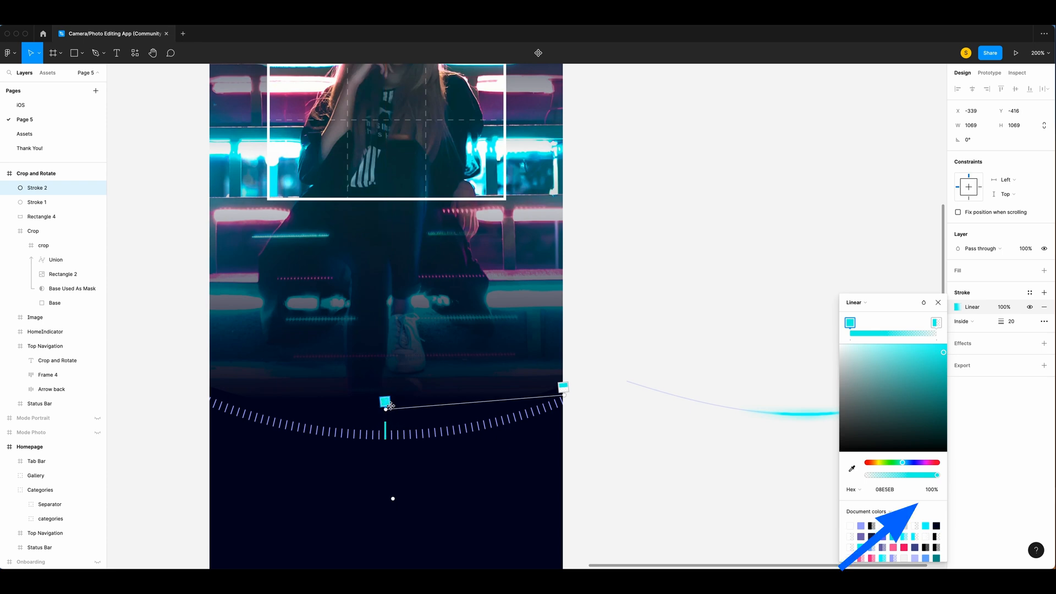
pyautogui.click(563, 387)
pyautogui.moveTo(567, 396); pyautogui.dragTo(563, 404)
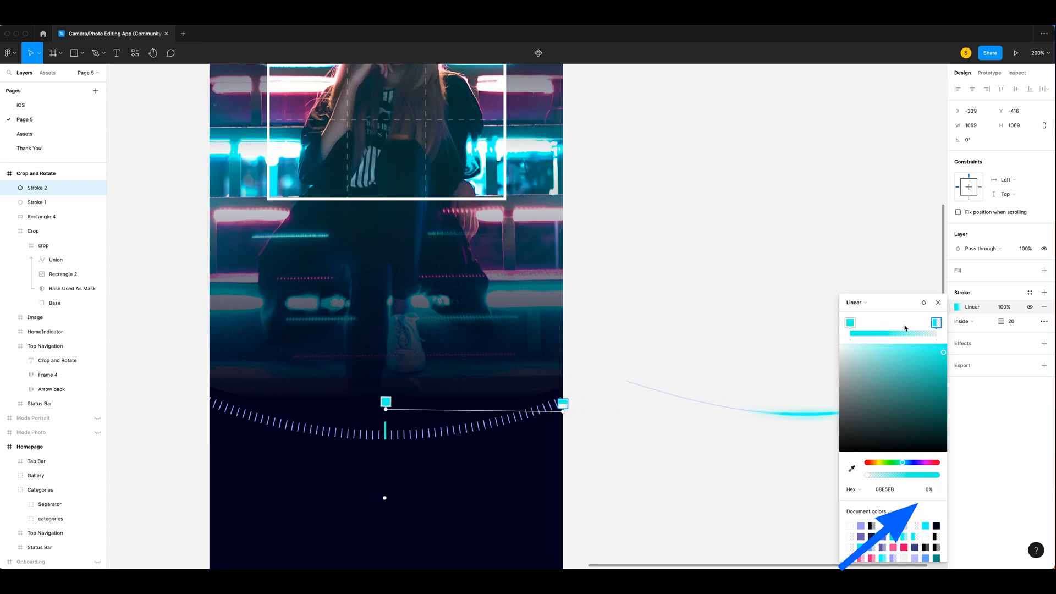
pyautogui.click(939, 302)
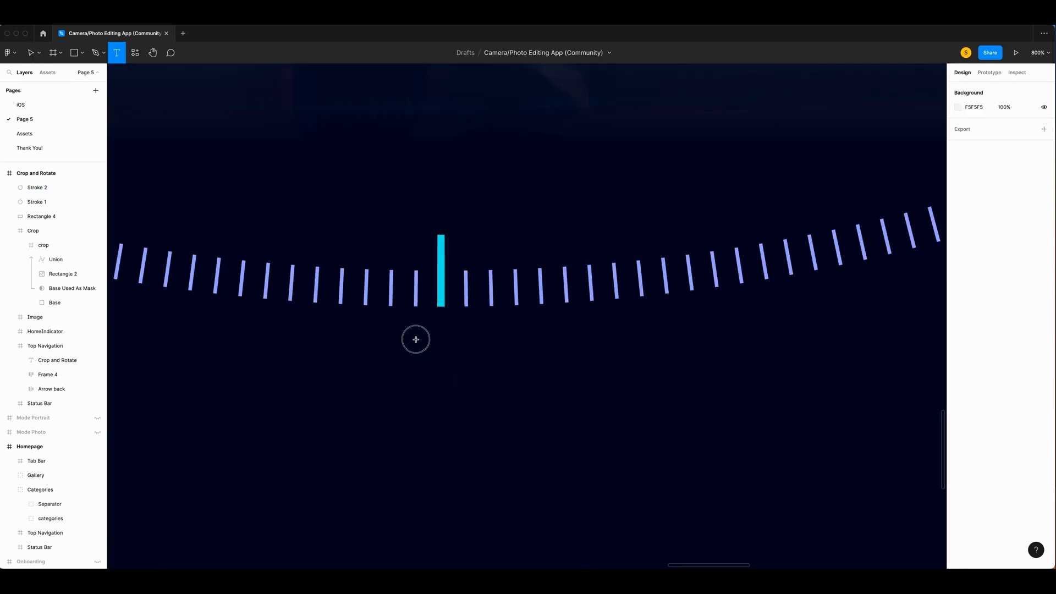
# Step: Add a text box about 19 by 17 below the dial's cyan centre mark, reading 0
pyautogui.moveTo(415, 339); pyautogui.dragTo(483, 400)
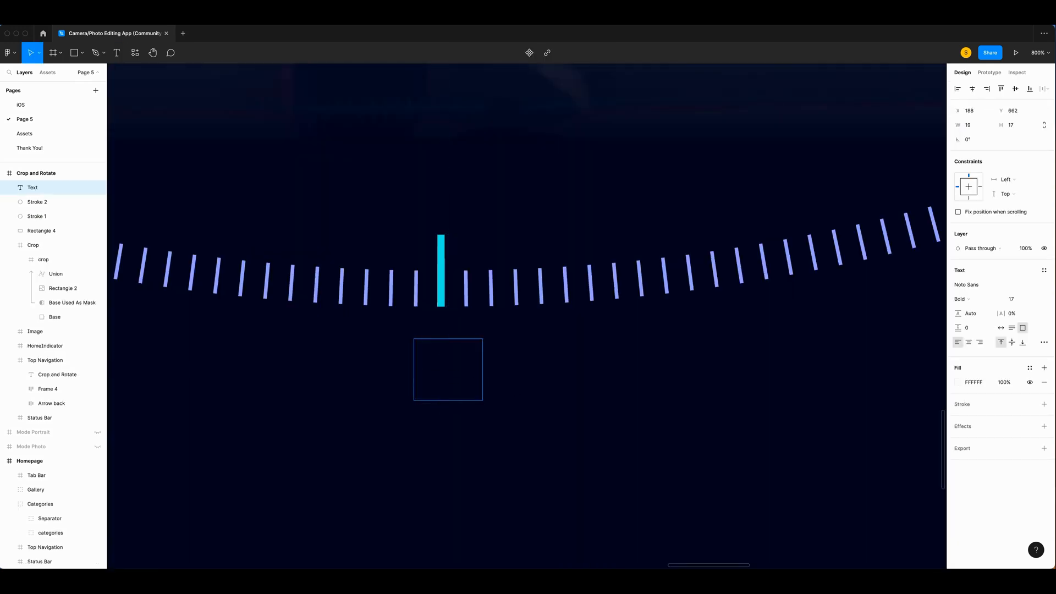
pyautogui.write('o')
pyautogui.press('BackSpace')
pyautogui.write('0')
# Step: Set the 0 text to size 15 with auto width and fill it with the cyan sampled from the centre mark
pyautogui.click(1021, 304)
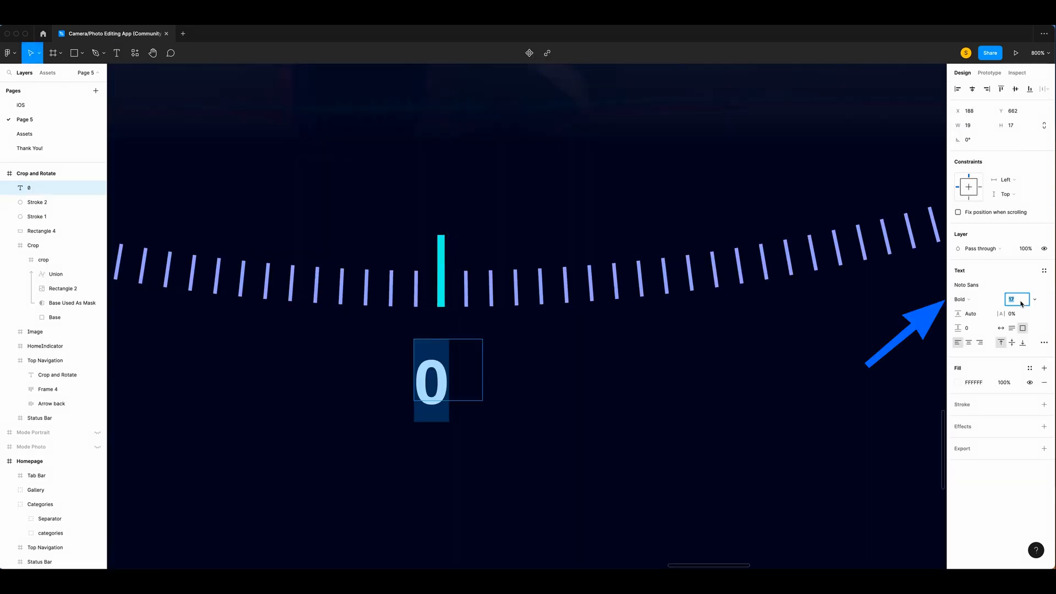
pyautogui.press('Return')
pyautogui.click(1002, 329)
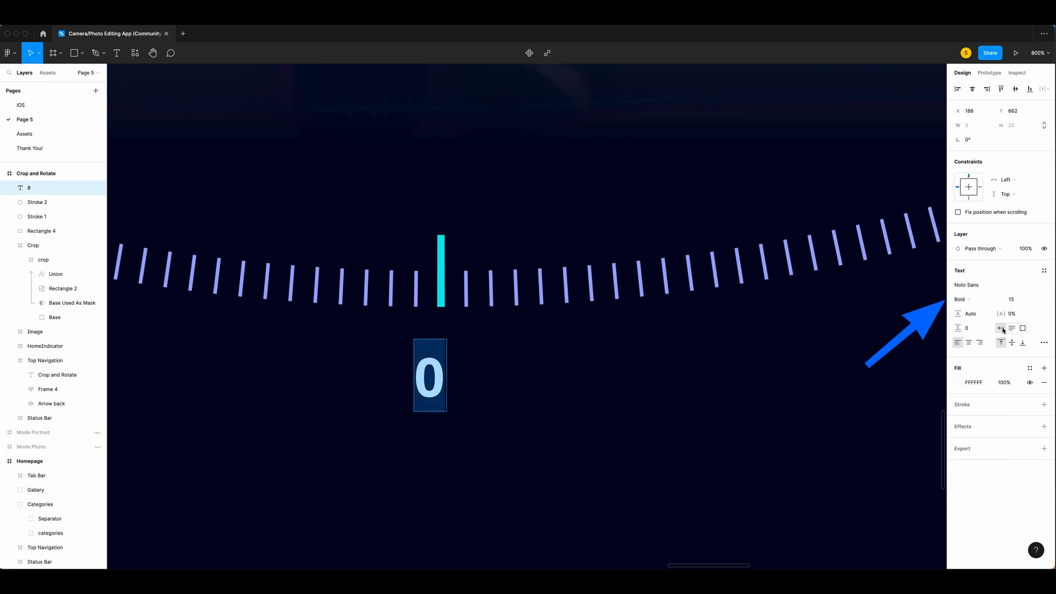
pyautogui.hotkey('ctrl', 'c')
pyautogui.click(441, 258)
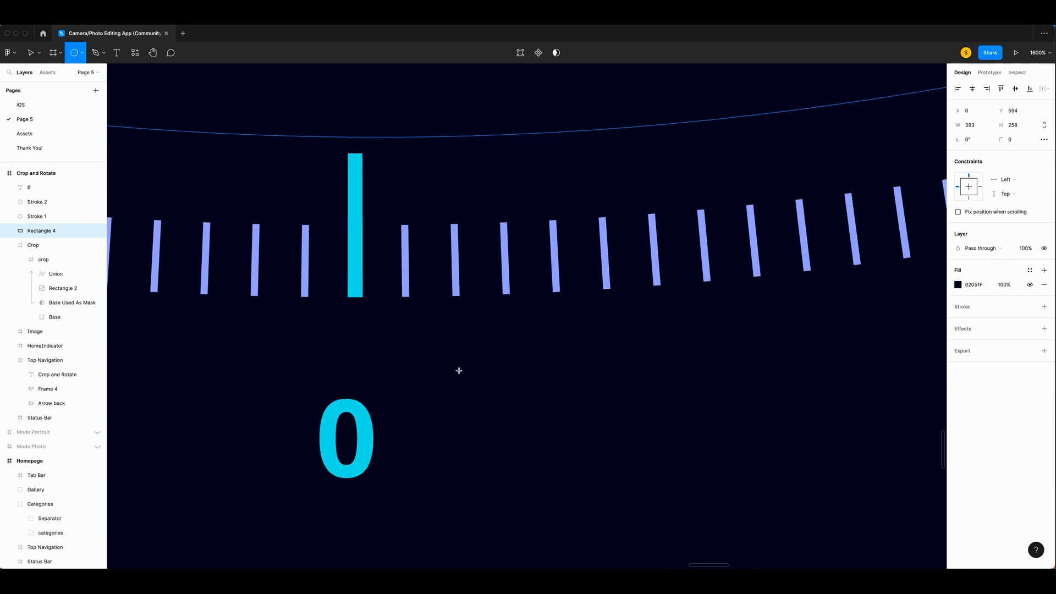
# Step: Draw a 3 by 3 degree circle beside the 0, replacing its fill with a stroke in the centre mark's cyan
pyautogui.moveTo(394, 397); pyautogui.dragTo(417, 420)
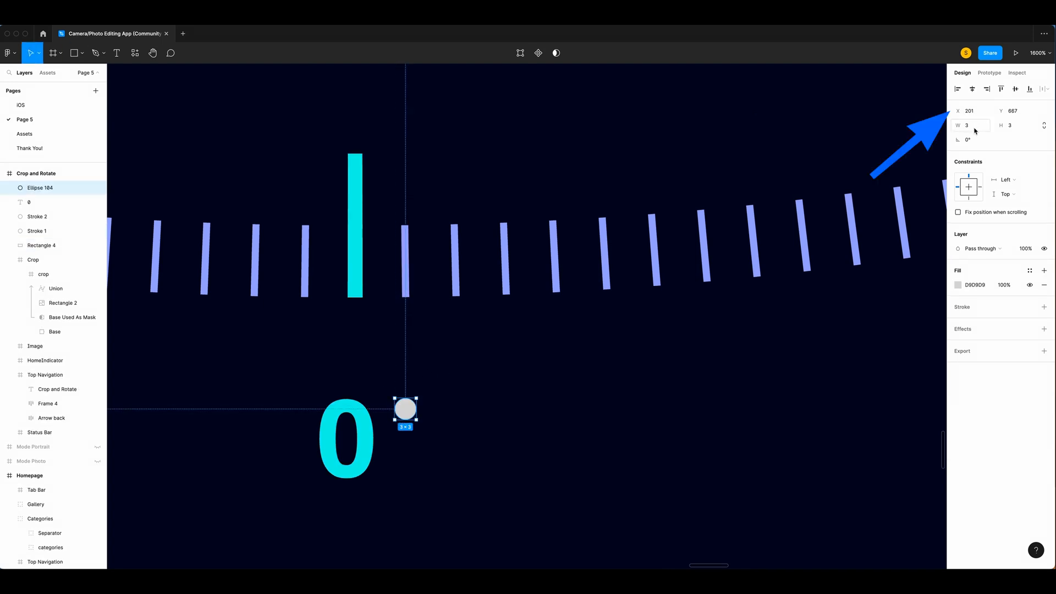
pyautogui.click(1044, 285)
pyautogui.click(1044, 293)
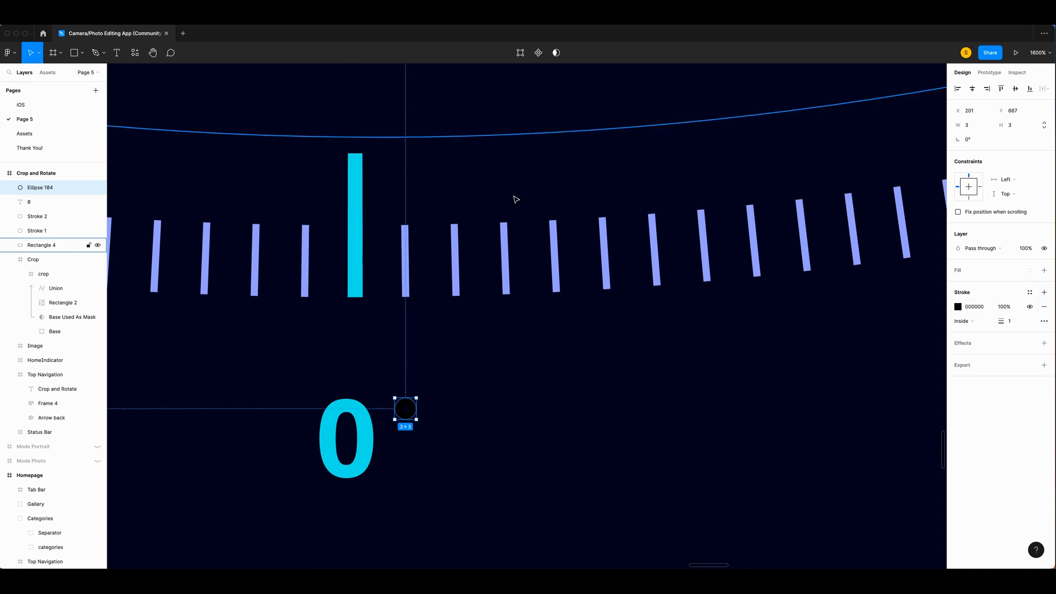
pyautogui.hotkey('ctrl', 'c')
pyautogui.click(358, 227)
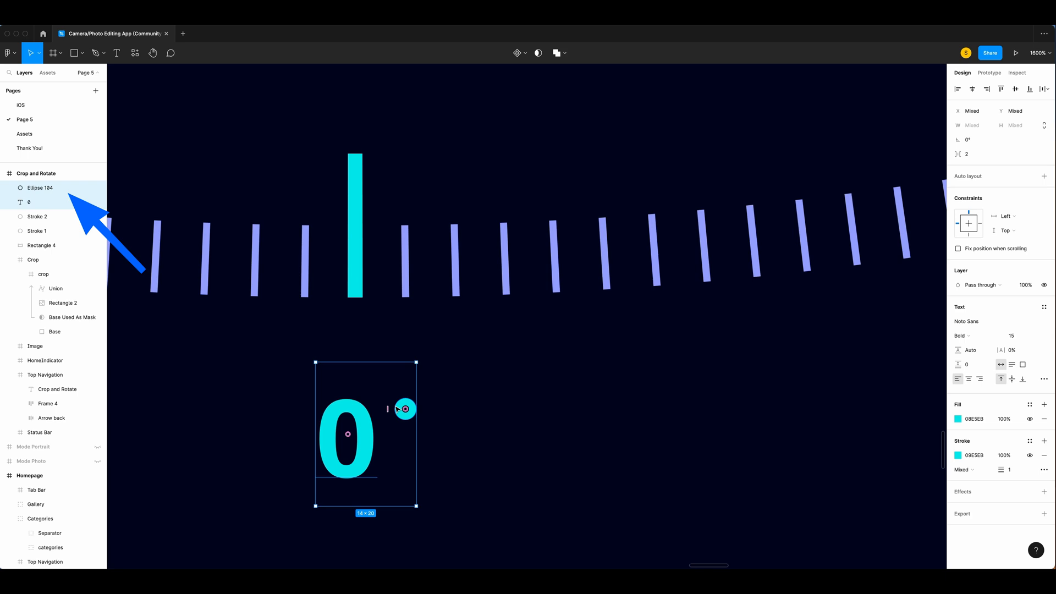
# Step: Combine the 0 and the degree circle in an auto layout with an item spacing of 0
pyautogui.hotkey('shift', 'a')
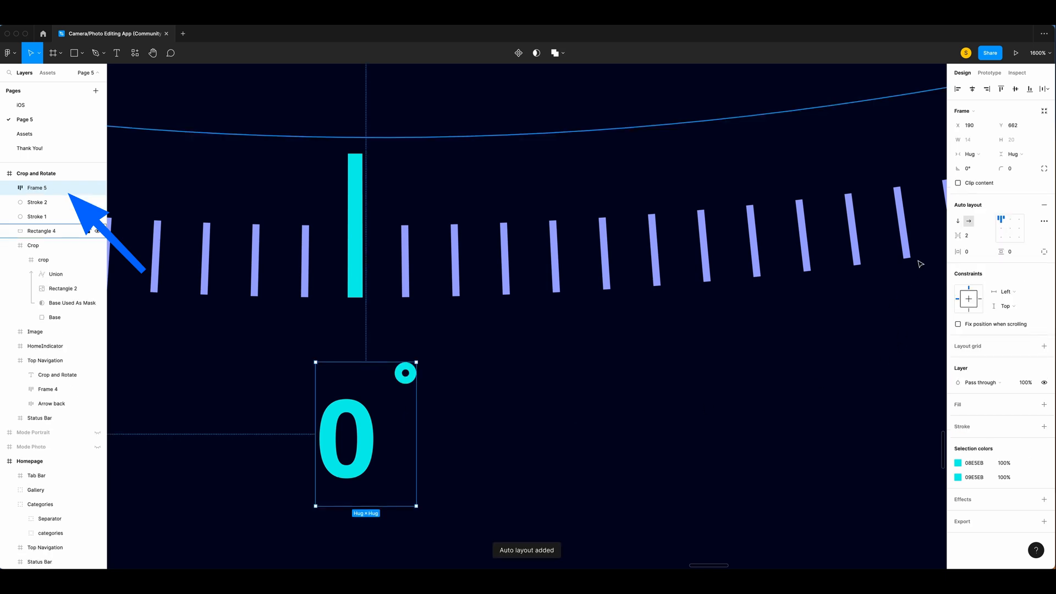
pyautogui.click(974, 236)
pyautogui.write('0')
pyautogui.press('Return')
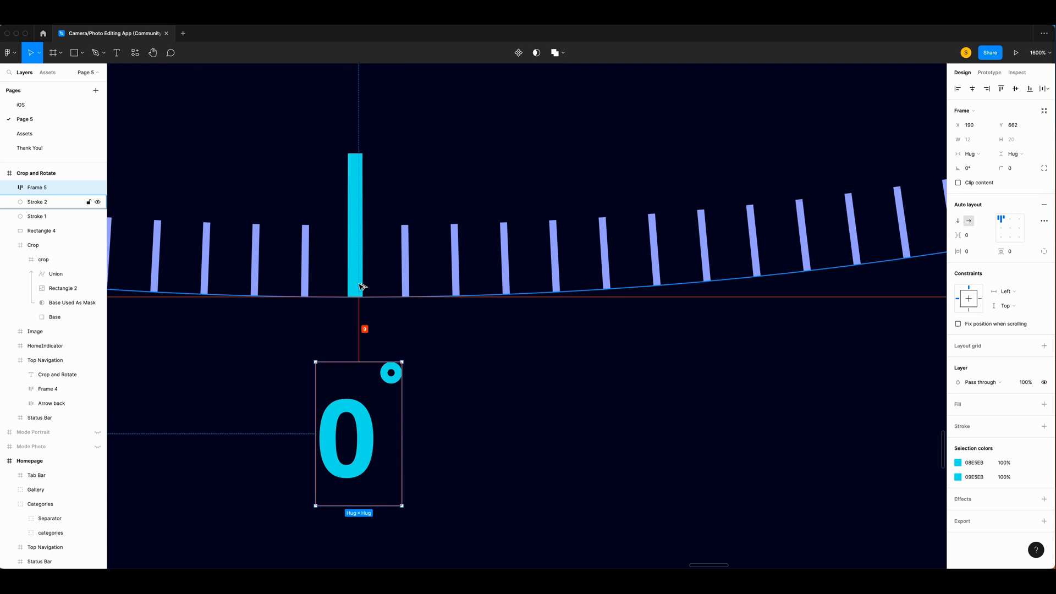
# Step: Nudge the 0° label upward, closer to the dial's cyan centre mark
pyautogui.press('Up')
pyautogui.press('Up')
pyautogui.press('Up')
pyautogui.press('Up')
pyautogui.press('Up')
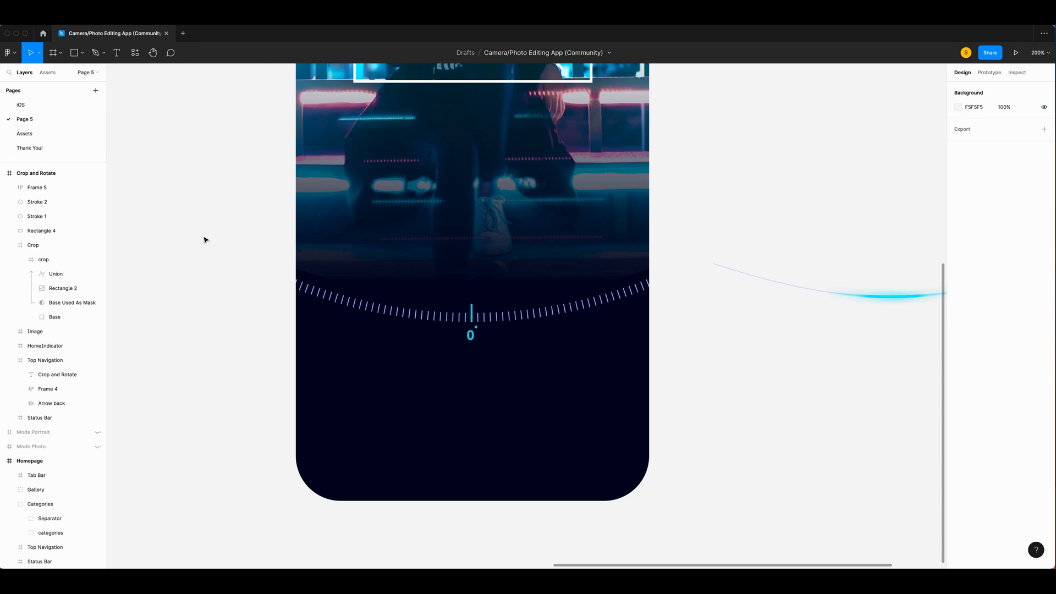
# Step: Copy the categories Crop icon frame from the Assets page
pyautogui.scroll(2, 204, 241)
pyautogui.press('super+minus')
pyautogui.press('super+minus')
pyautogui.hscroll(-2, 204, 241)
pyautogui.press('super+plus')
pyautogui.press('super+plus')
pyautogui.hscroll(-6, 205, 241)
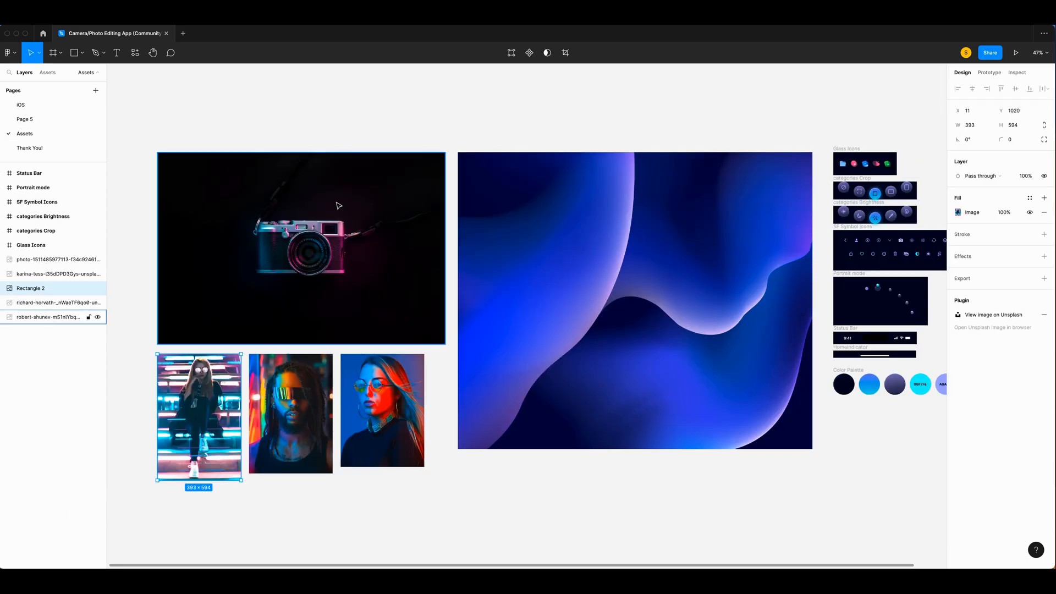
pyautogui.hscroll(5, 337, 206)
pyautogui.click(518, 178)
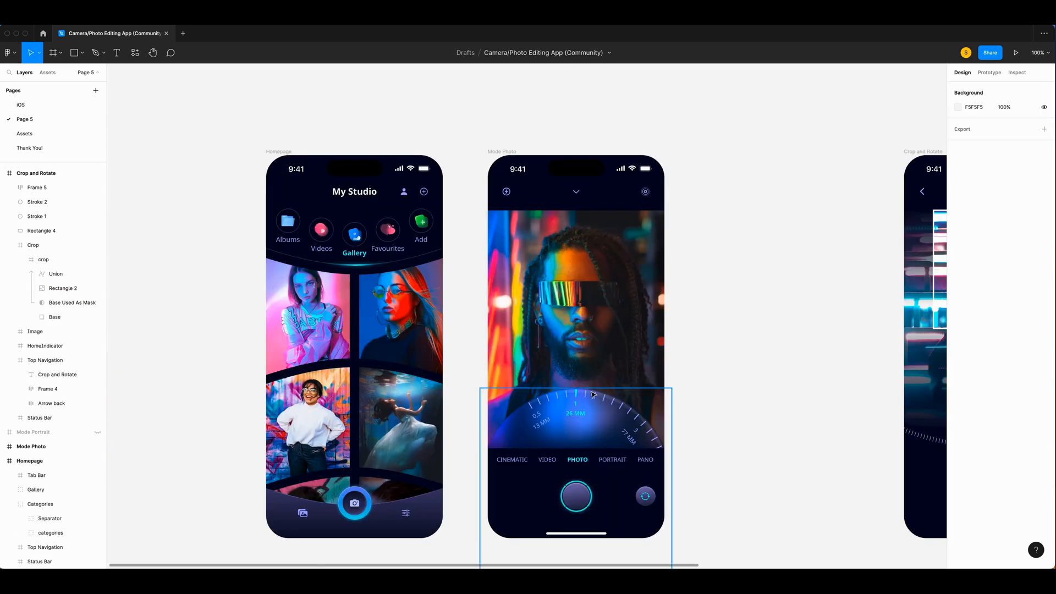
# Step: Paste the categories Crop frame below the dial at X 0, Y 673 on the Crop and Rotate screen and remove its fill
pyautogui.hscroll(10, 633, 380)
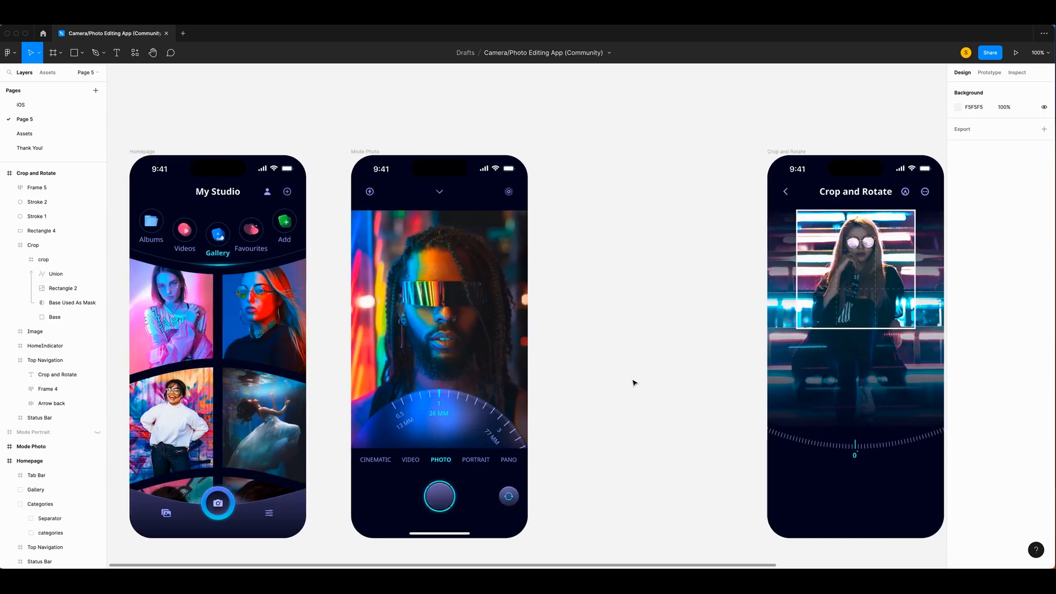
pyautogui.rightClick(290, 297)
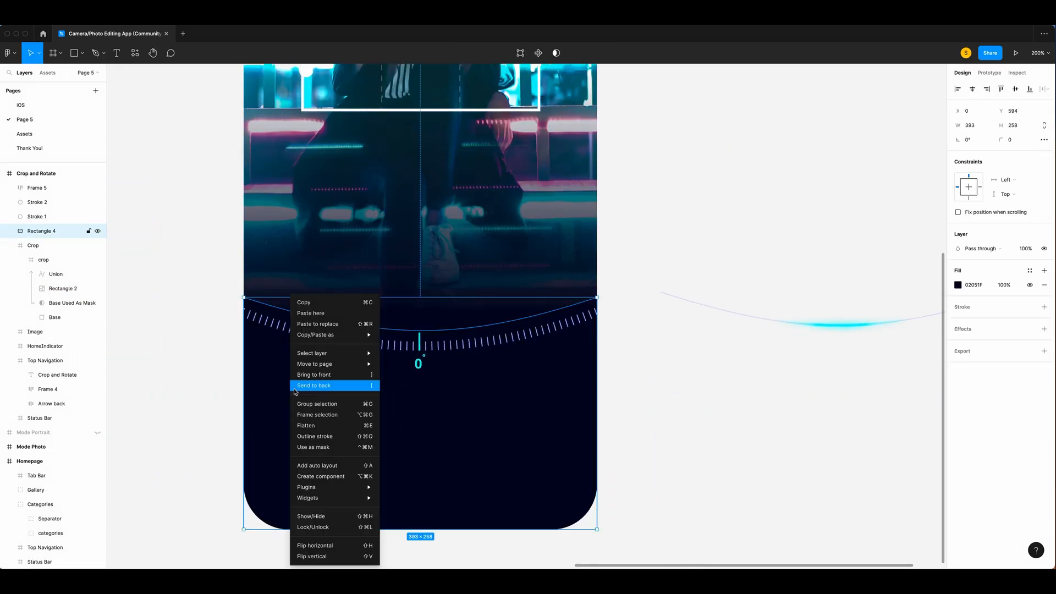
pyautogui.click(317, 312)
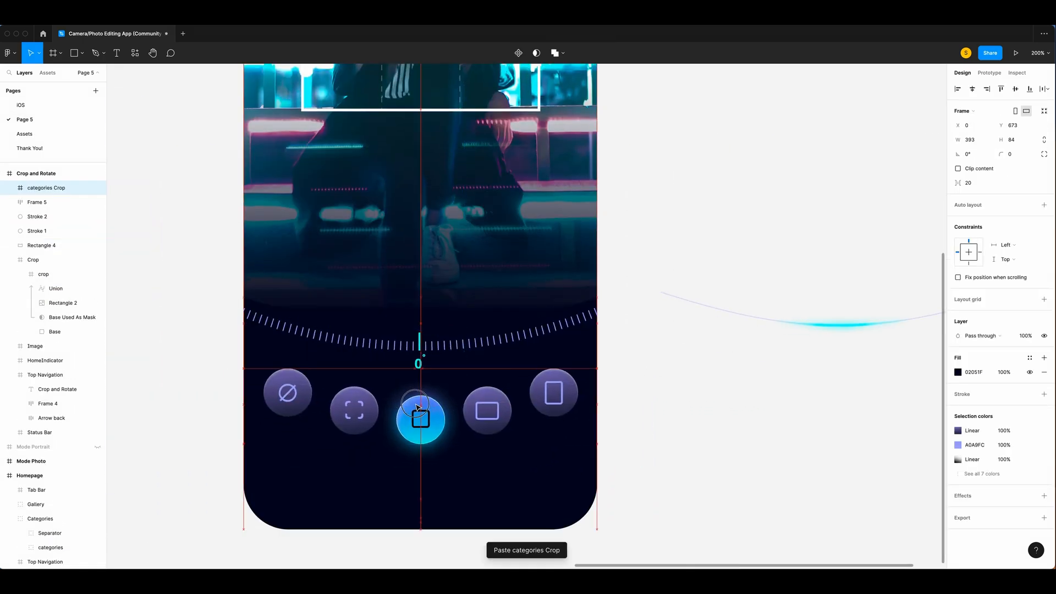
pyautogui.click(1046, 372)
pyautogui.click(695, 378)
# Step: Move the glowing separator curve from the canvas into the Crop and Rotate screen below the category icons, at Y 747
pyautogui.hscroll(-2, 695, 377)
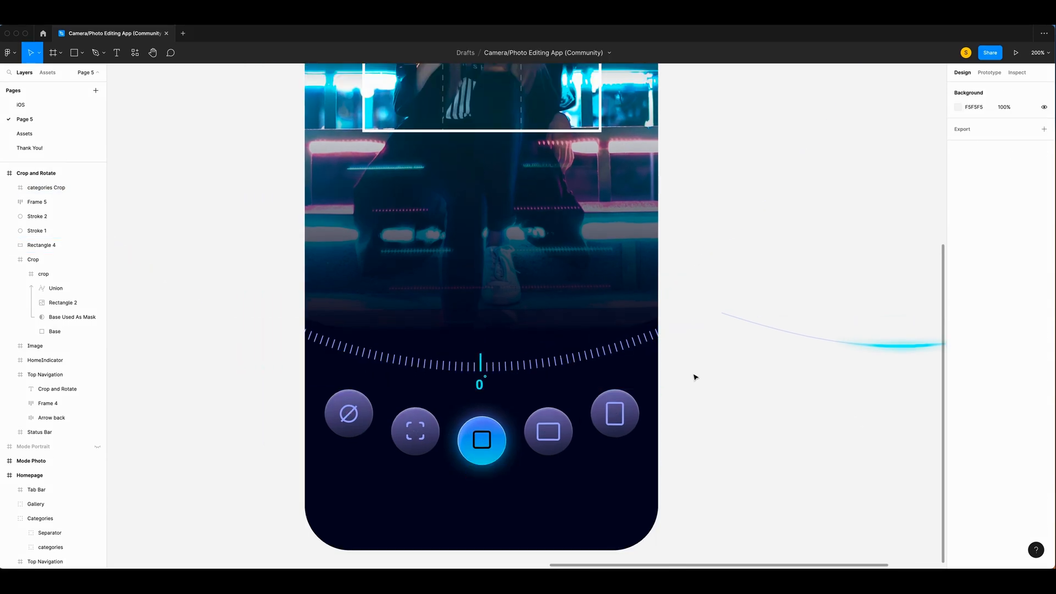
pyautogui.moveTo(813, 342); pyautogui.dragTo(471, 485)
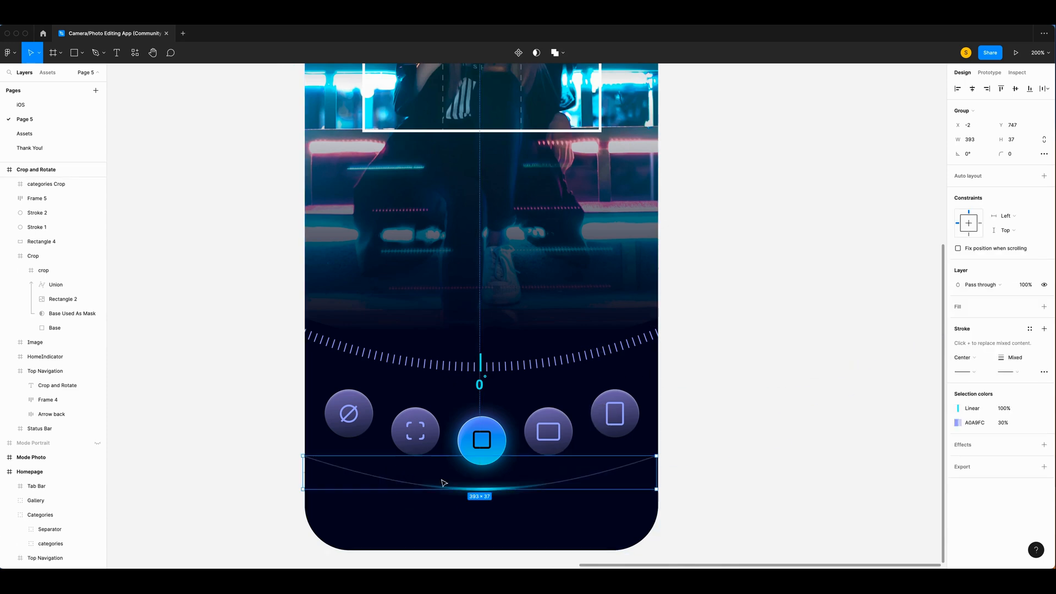
pyautogui.scroll(-3, 402, 477)
pyautogui.click(402, 478)
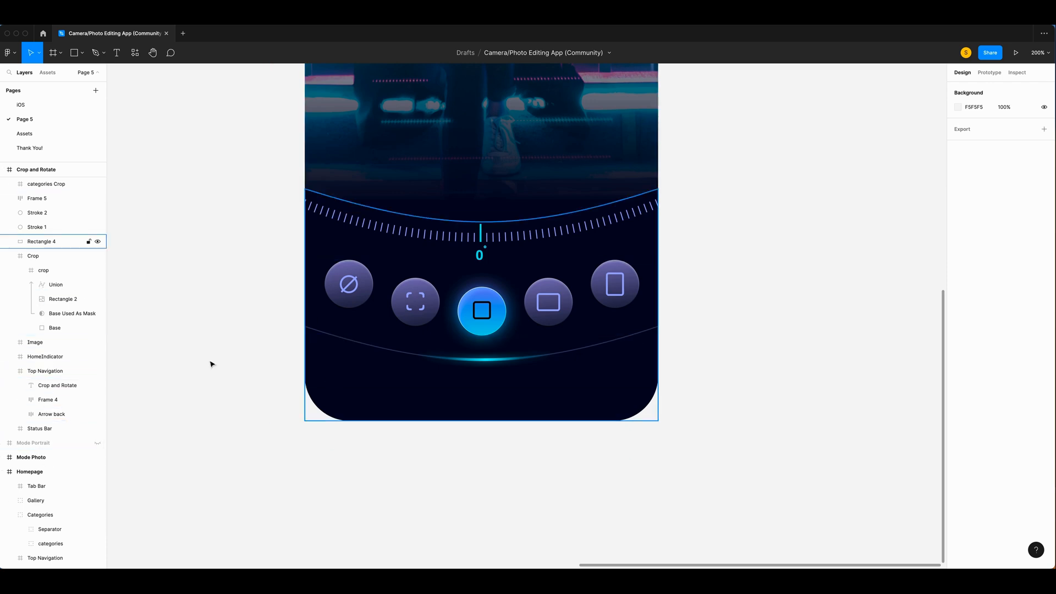
# Step: Bring the HomeIndicator layer to the front of the Crop and Rotate frame
pyautogui.click(44, 356)
pyautogui.scroll(1, 44, 363)
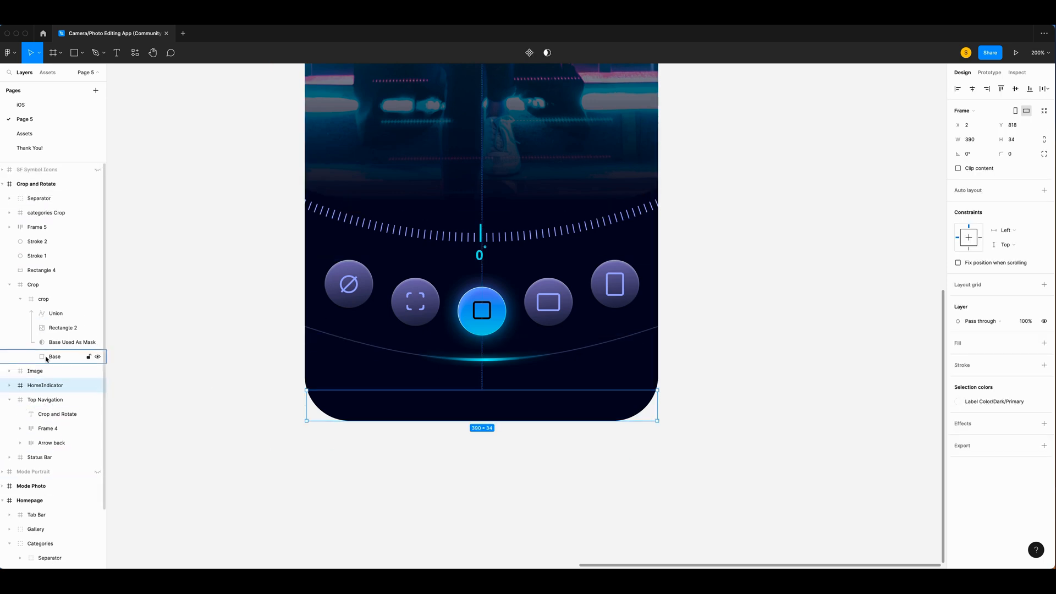
pyautogui.press('alt+super+bracketright')
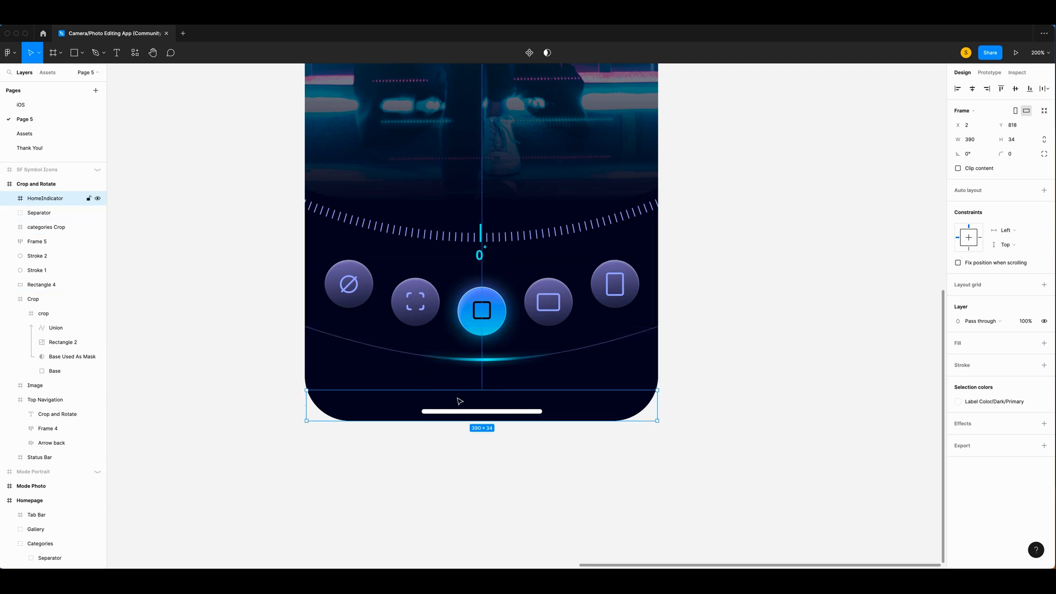
# Step: Select the category icons, separator and dial elements together and move them up within the Crop and Rotate screen
pyautogui.scroll(3, 482, 387)
pyautogui.click(483, 387)
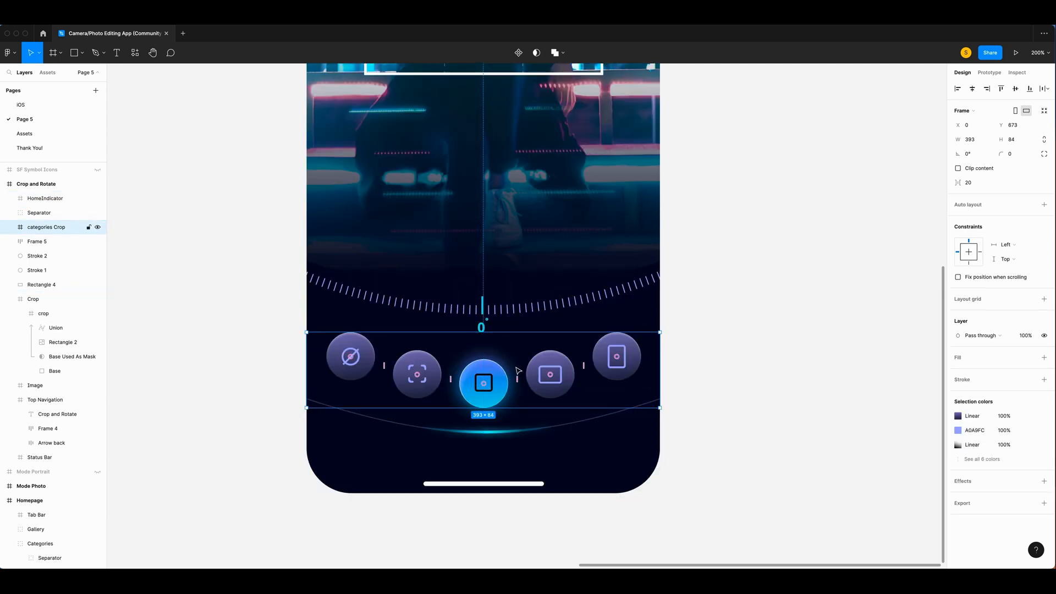
pyautogui.keyDown('shift'); pyautogui.click(494, 435); pyautogui.keyUp('shift')
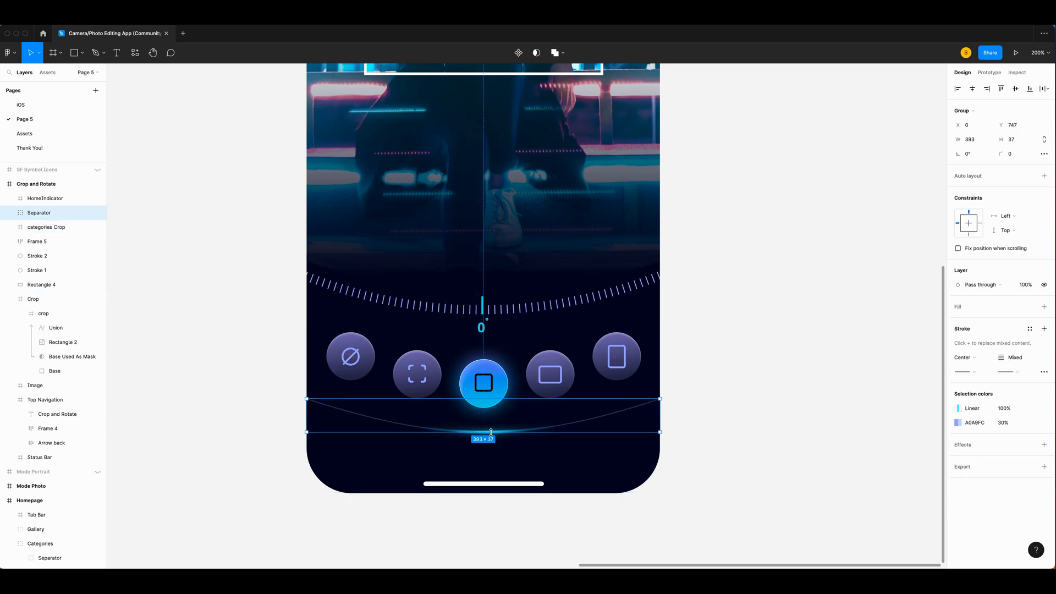
pyautogui.keyDown('shift'); pyautogui.click(43, 244); pyautogui.keyUp('shift')
# Step: Place the Cancel icon at X 27, Y 774 and the Done icon at X 328, Y 774 from the SF Symbol Icons set
pyautogui.moveTo(259, 315); pyautogui.dragTo(259, 350)
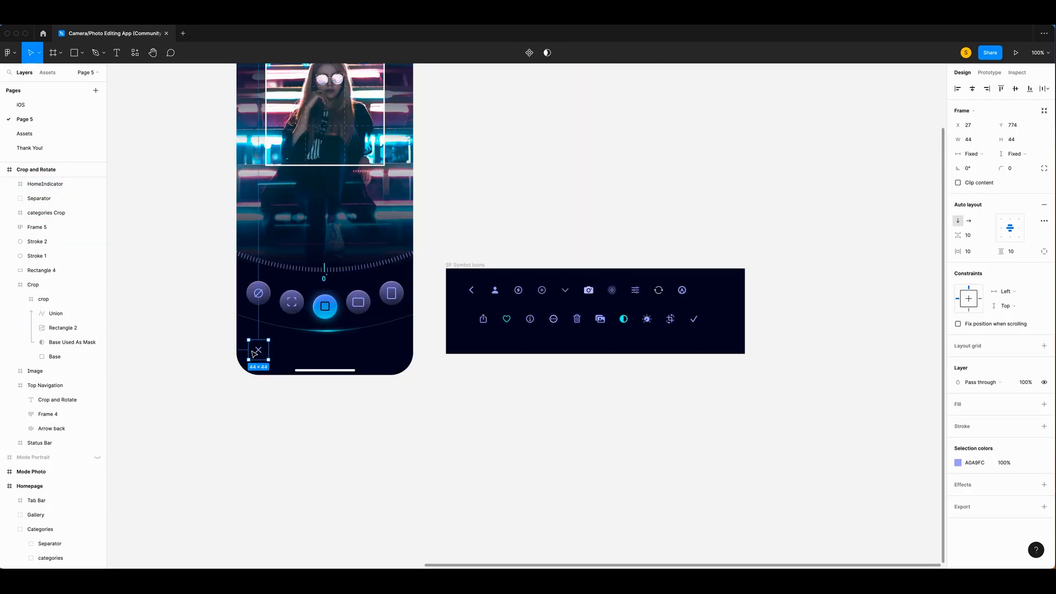
pyautogui.moveTo(704, 327); pyautogui.dragTo(404, 358)
pyautogui.hscroll(-3, 506, 384)
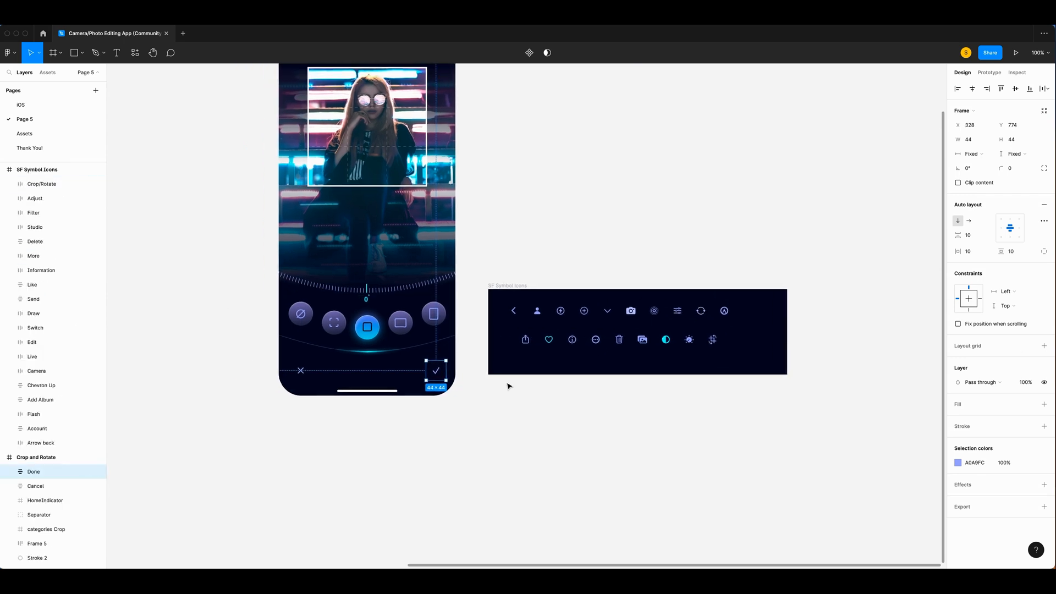
# Step: Add the text Crop between the Cancel and Done icons and set its font size to 15
pyautogui.write('rop')
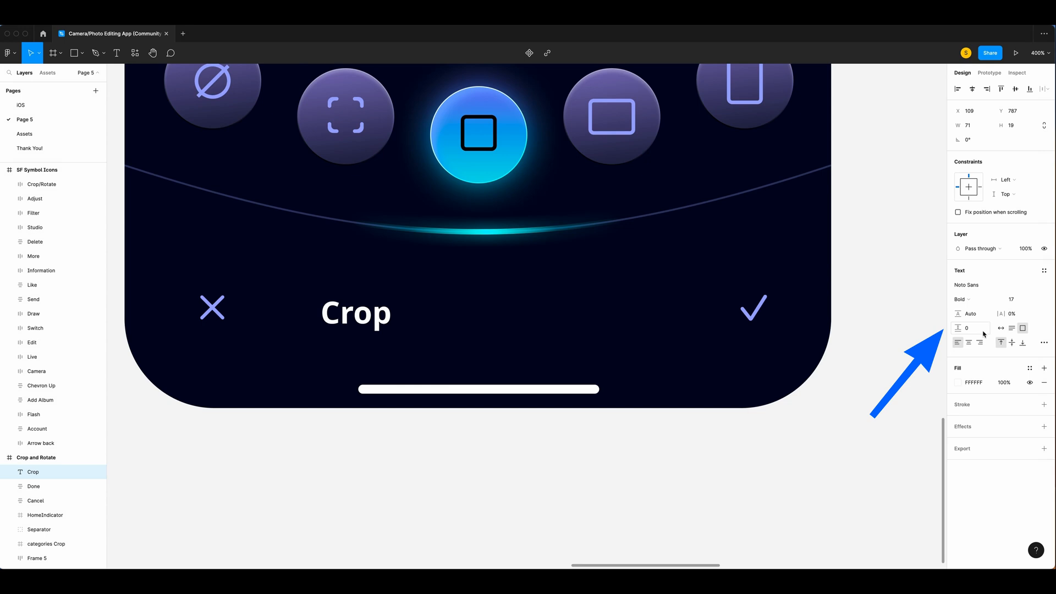
pyautogui.click(1017, 299)
pyautogui.write('15')
pyautogui.press('Return')
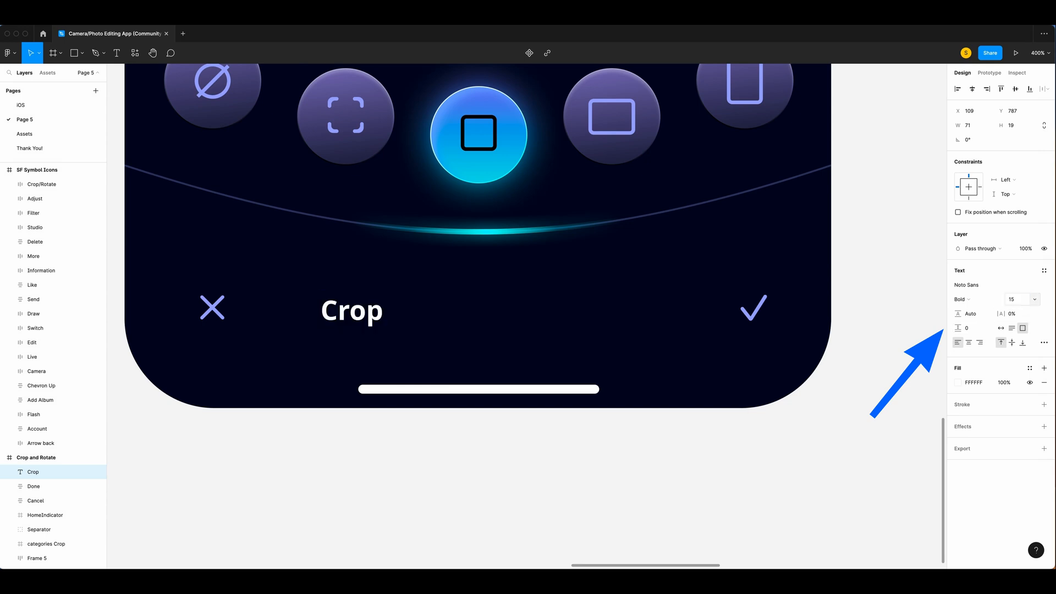
# Step: Set the Crop text to auto width and fill it with the cyan 08E5EB sampled from the dial's centre marker
pyautogui.click(1002, 329)
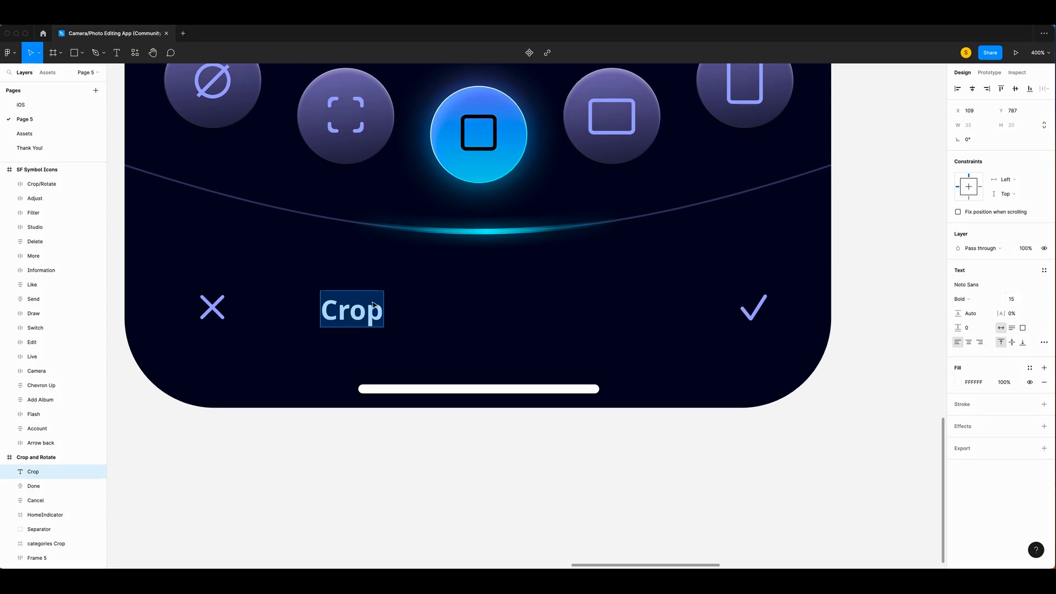
pyautogui.scroll(5, 500, 293)
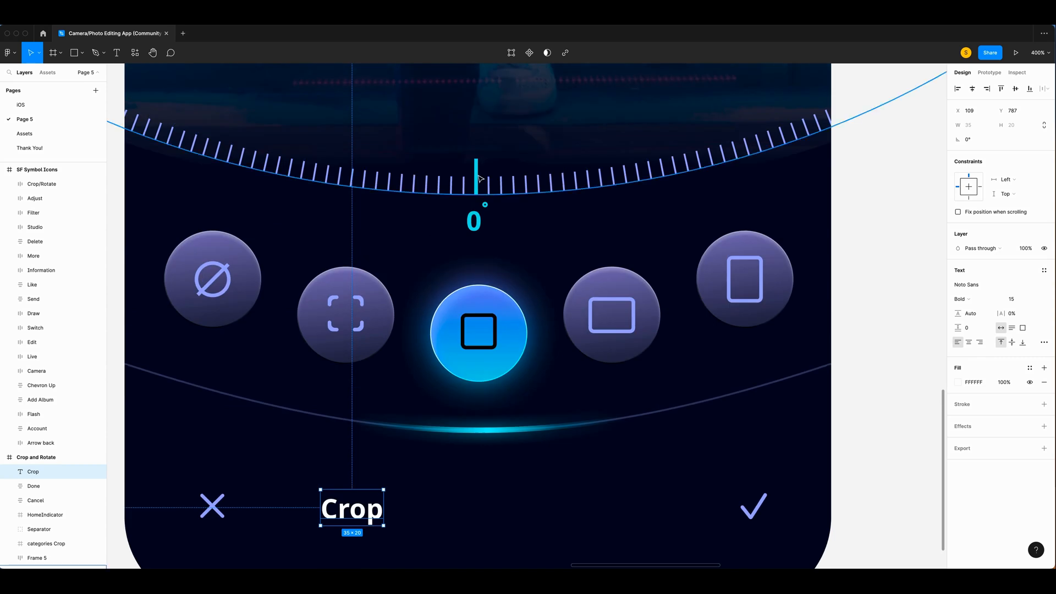
pyautogui.press('i')
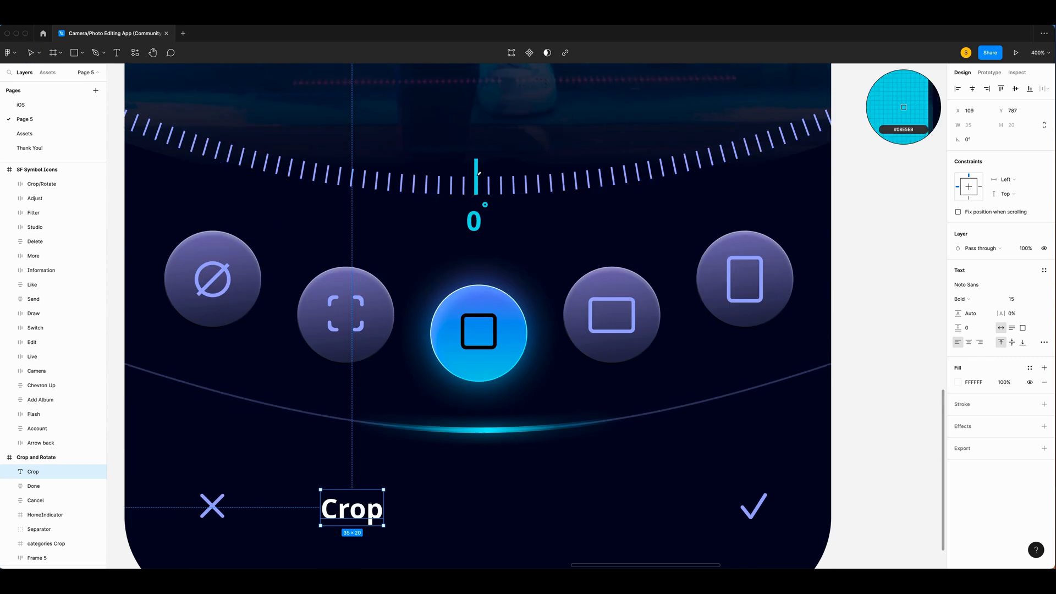
pyautogui.click(478, 173)
# Step: Wrap the Crop text in an auto layout frame with a fixed height of 44 and centred content
pyautogui.scroll(-3, 352, 440)
pyautogui.hotkey('shift', 'a')
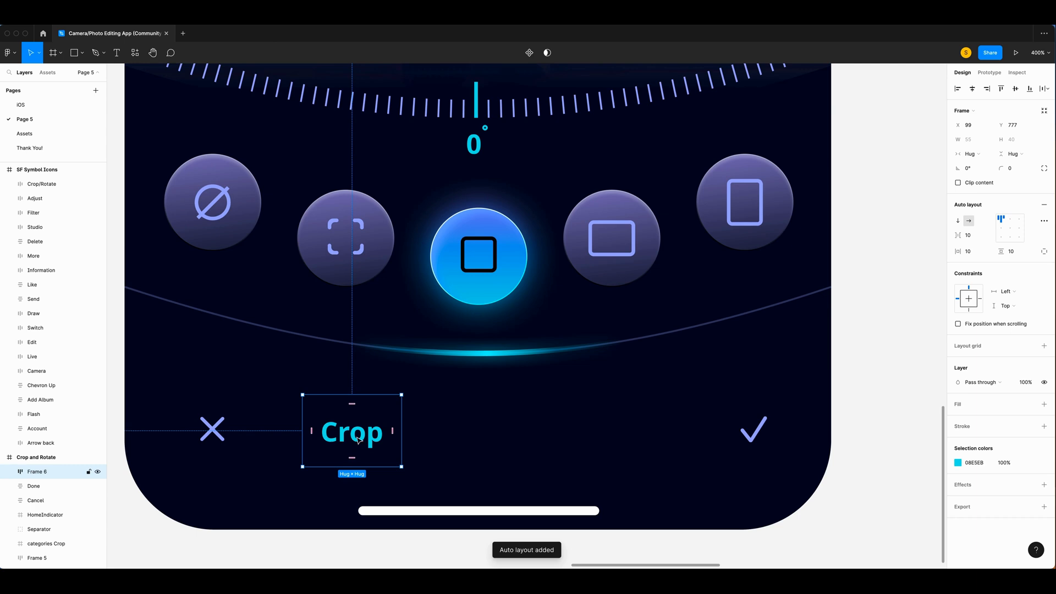
pyautogui.click(1012, 153)
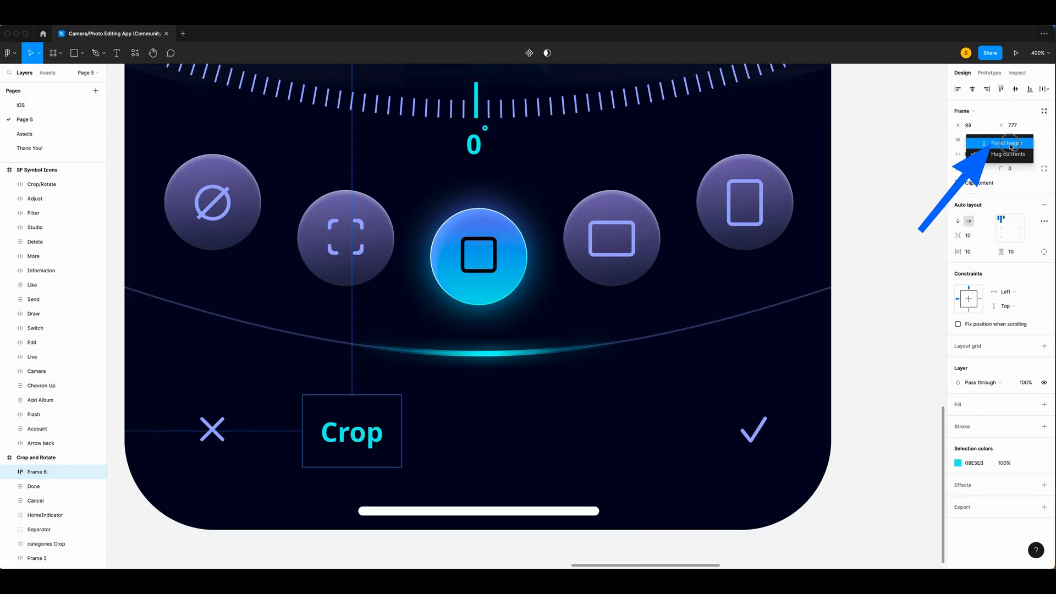
pyautogui.click(1015, 144)
pyautogui.click(1010, 228)
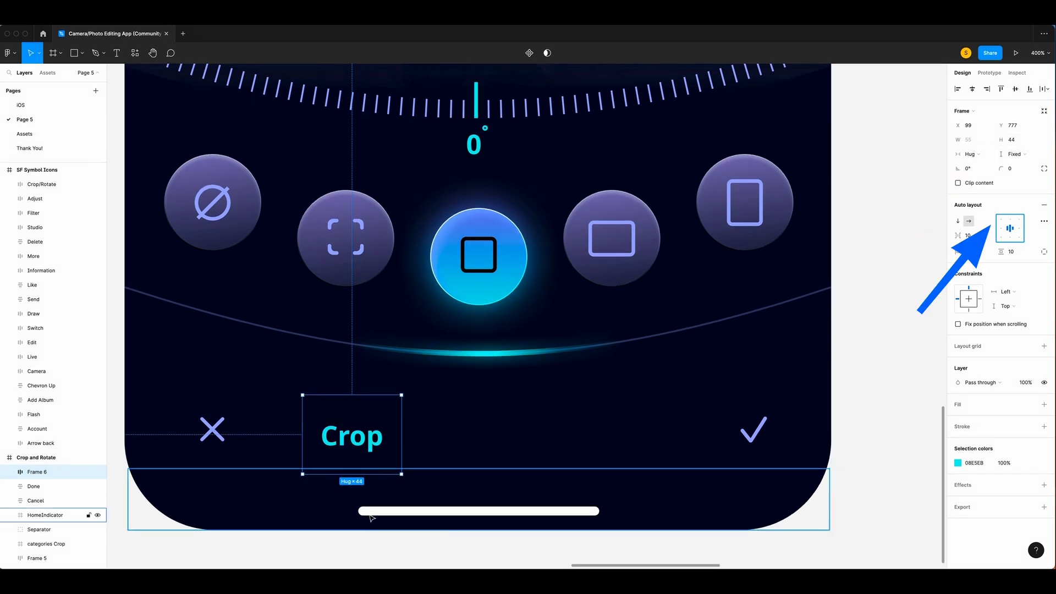
# Step: Shift the Crop frame toward the middle, place a duplicate beside it and change the duplicate's text to Rotate
pyautogui.moveTo(385, 427); pyautogui.dragTo(453, 427)
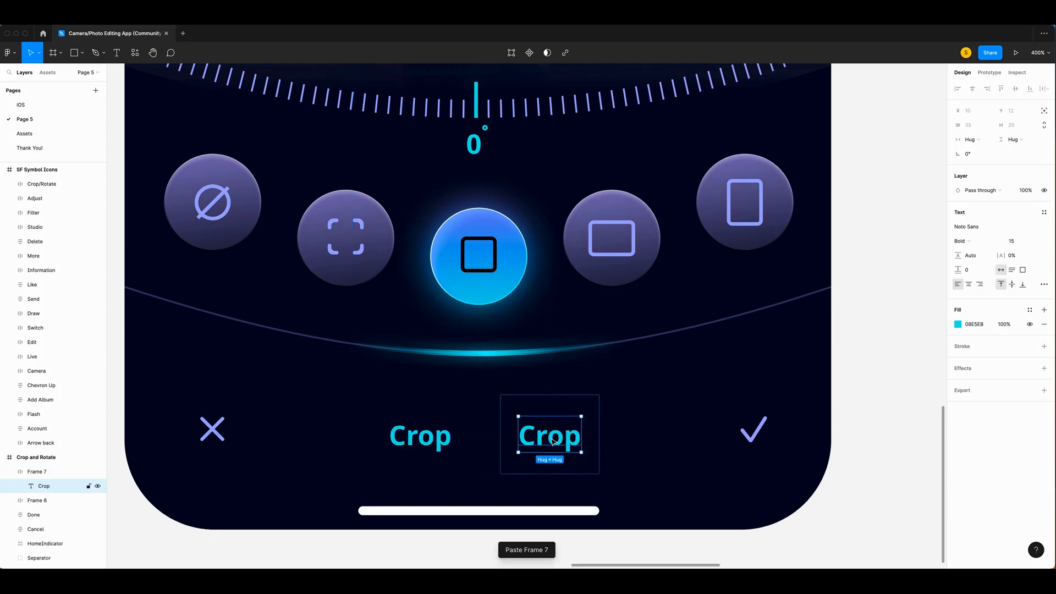
pyautogui.write('rotate')
pyautogui.press('BackSpace')
pyautogui.press('BackSpace')
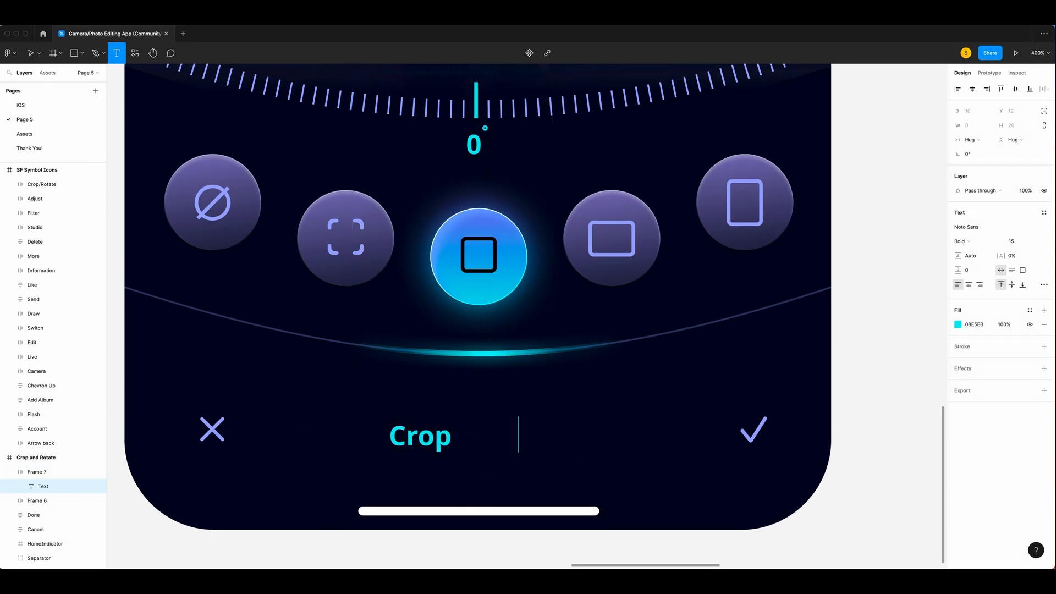
pyautogui.press('BackSpace')
pyautogui.write('Rotate')
# Step: Fill the Rotate text with A0A9FC sampled from the portrait category icon and give it a lighter, non-bold font weight
pyautogui.doubleClick(551, 439)
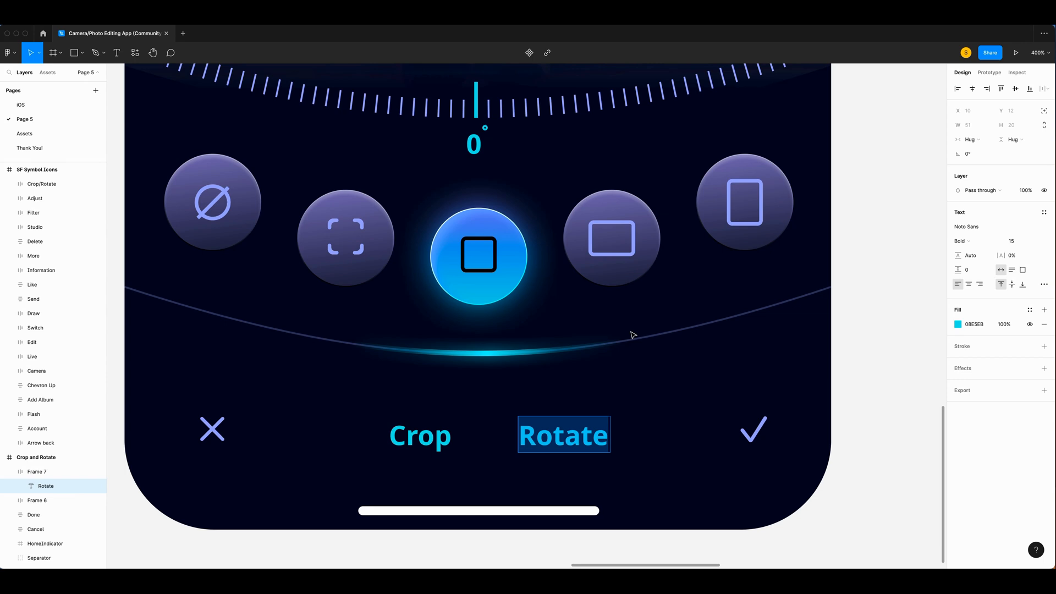
pyautogui.press('i')
pyautogui.click(740, 222)
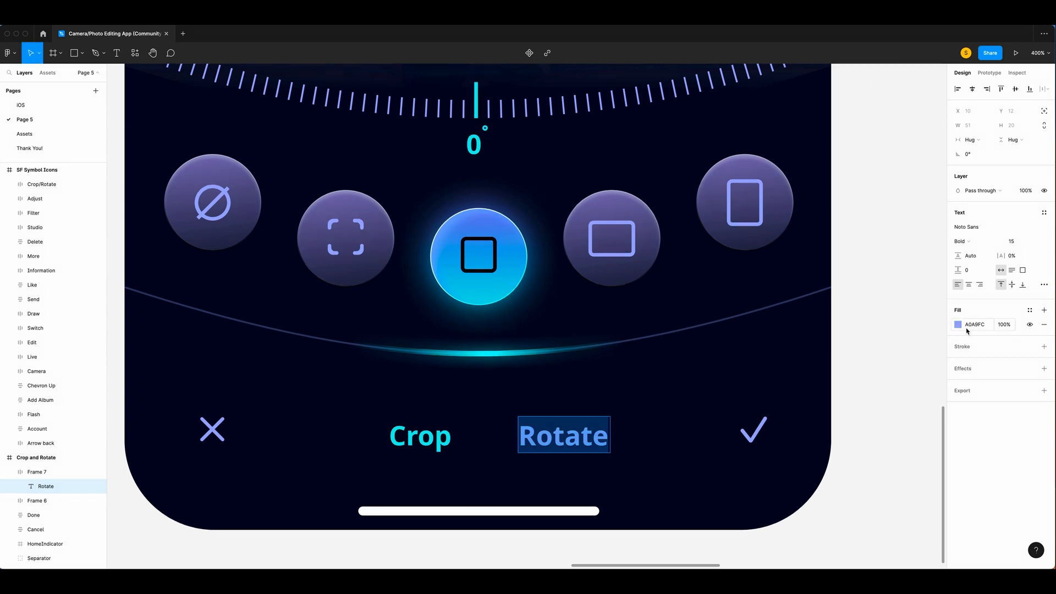
pyautogui.click(972, 242)
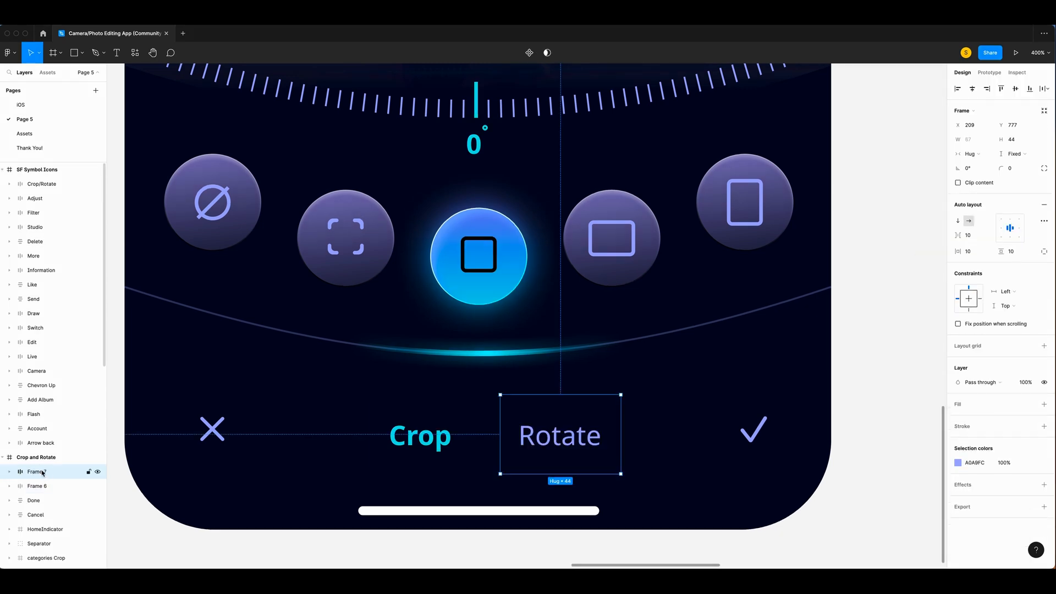
# Step: Rename the two text frames in the action bar as Rotate and Crop
pyautogui.doubleClick(42, 472)
pyautogui.write('r')
pyautogui.press('BackSpace')
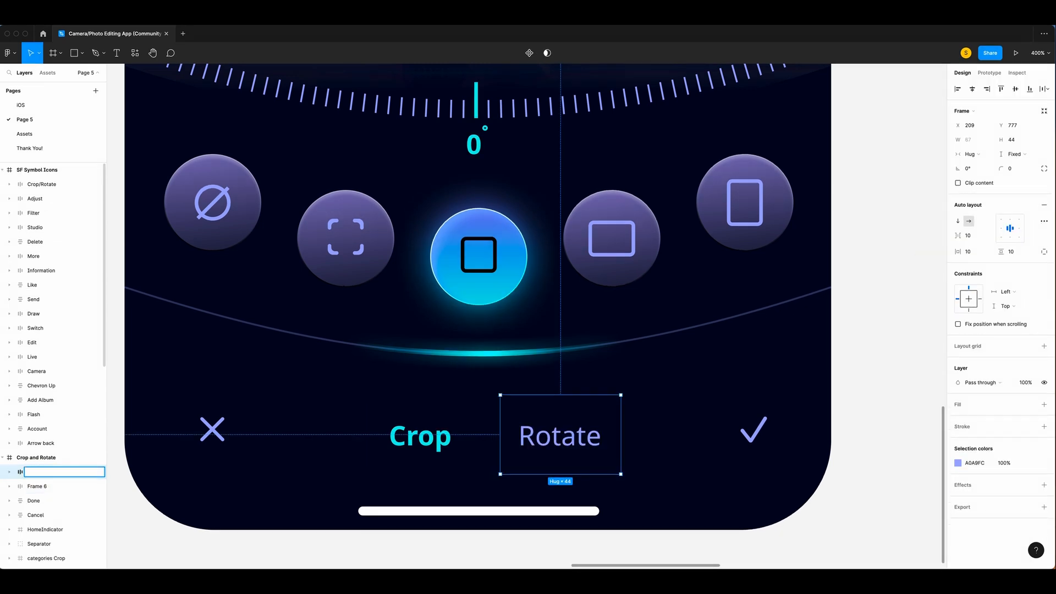
pyautogui.doubleClick(36, 485)
pyautogui.write('Crop')
pyautogui.press('Return')
# Step: Combine Rotate, Crop, Done and Cancel in one auto layout frame with 32 spacing and centre it horizontally on the screen
pyautogui.click(34, 477)
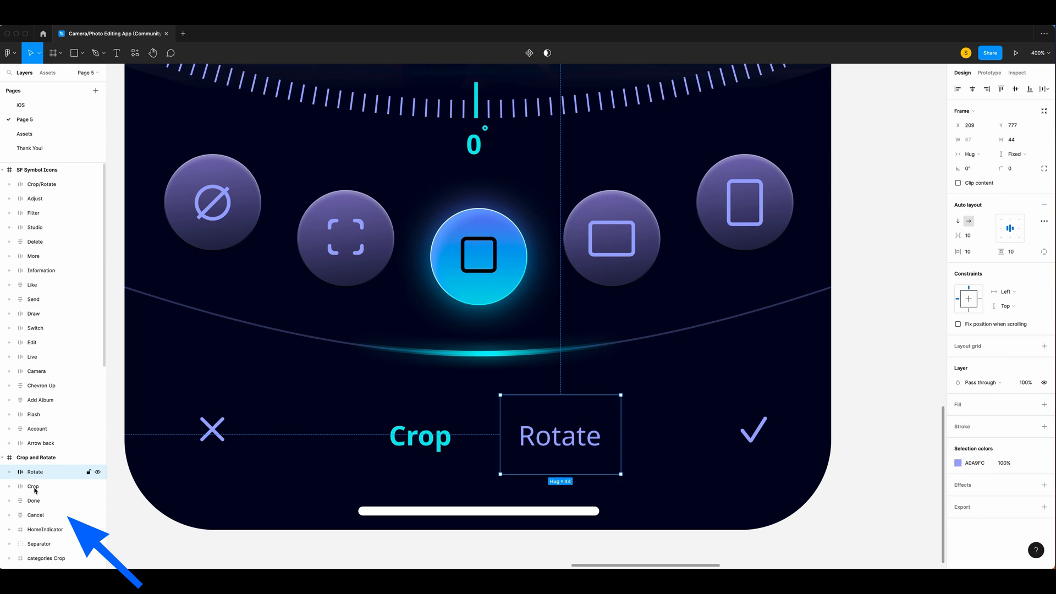
pyautogui.keyDown('shift'); pyautogui.click(35, 488); pyautogui.keyUp('shift')
pyautogui.keyDown('shift'); pyautogui.click(39, 502); pyautogui.keyUp('shift')
pyautogui.keyDown('shift'); pyautogui.click(40, 516); pyautogui.keyUp('shift')
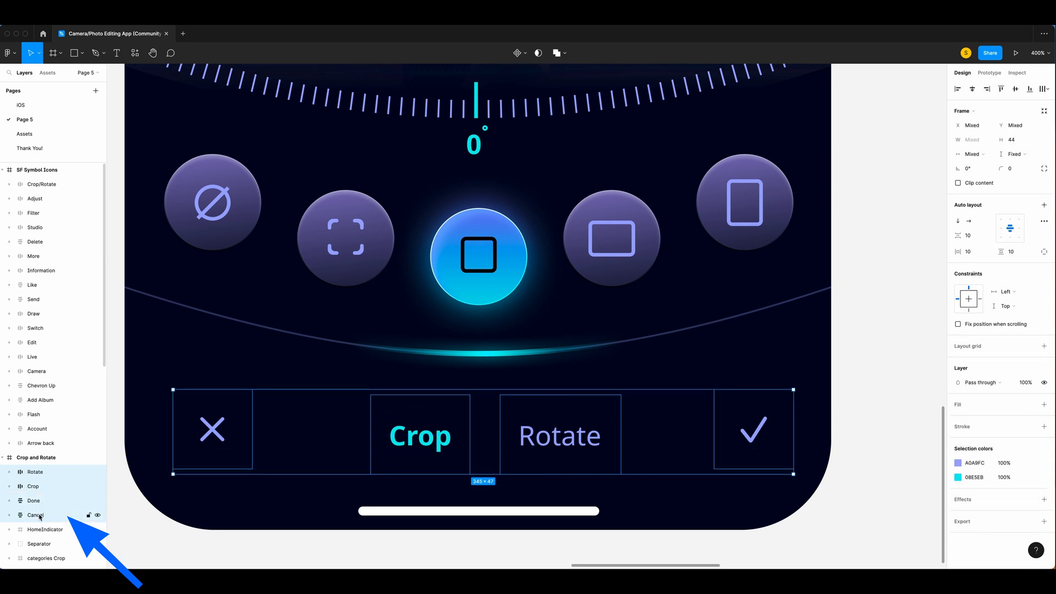
pyautogui.hotkey('shift', 'a')
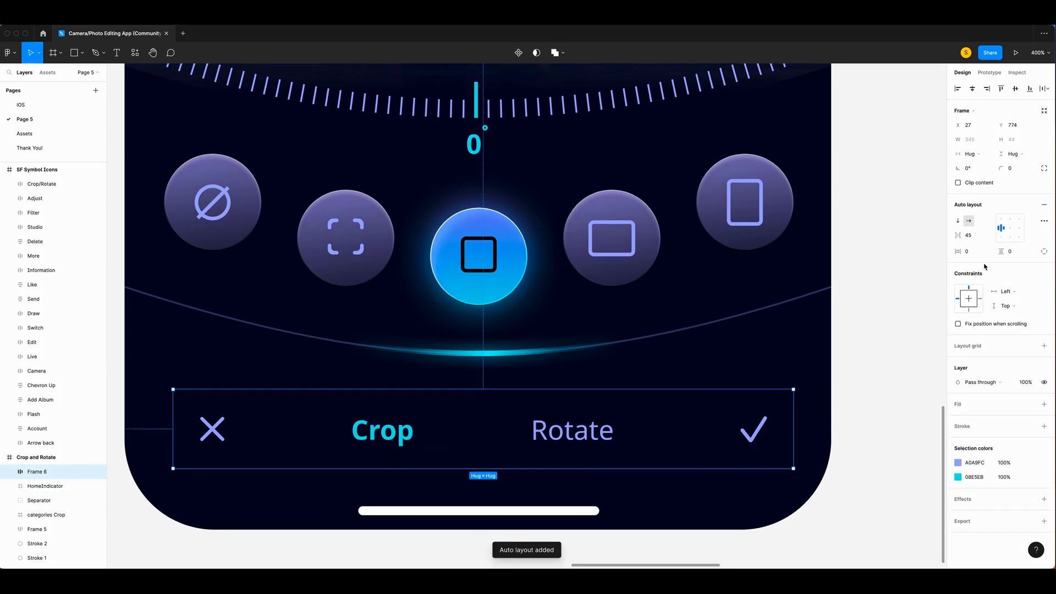
pyautogui.click(968, 235)
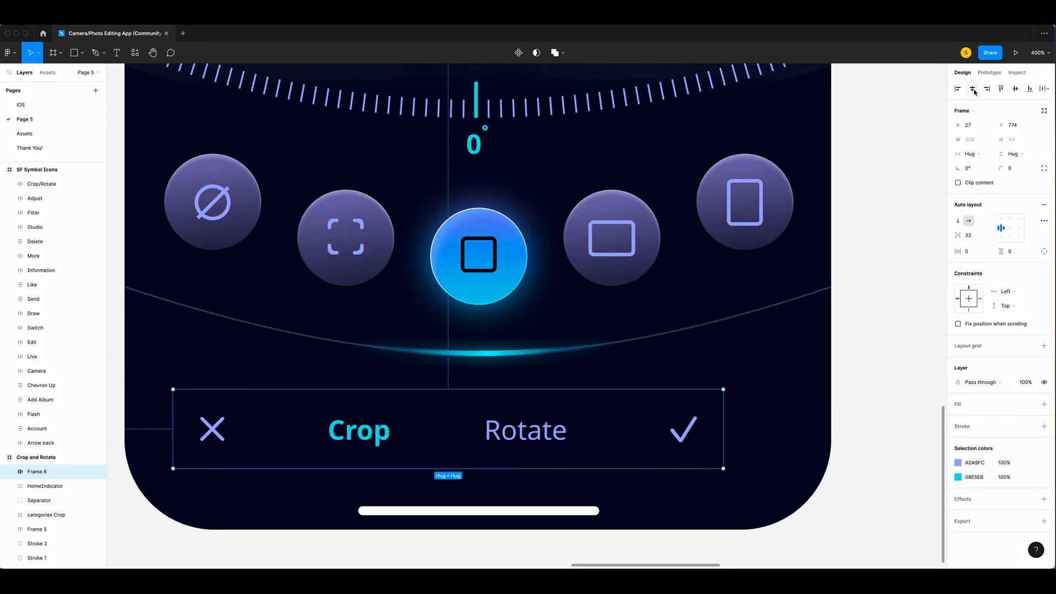
pyautogui.write('32')
pyautogui.press('Return')
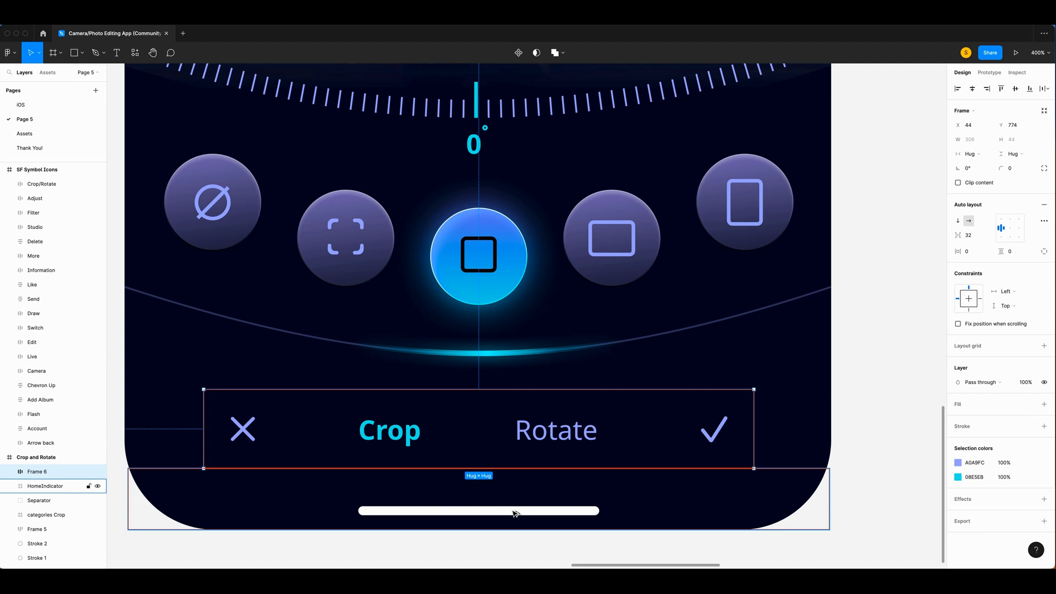
# Step: Lower the Separator to 8 px above the action bar frame and rename that frame as Tab
pyautogui.click(471, 354)
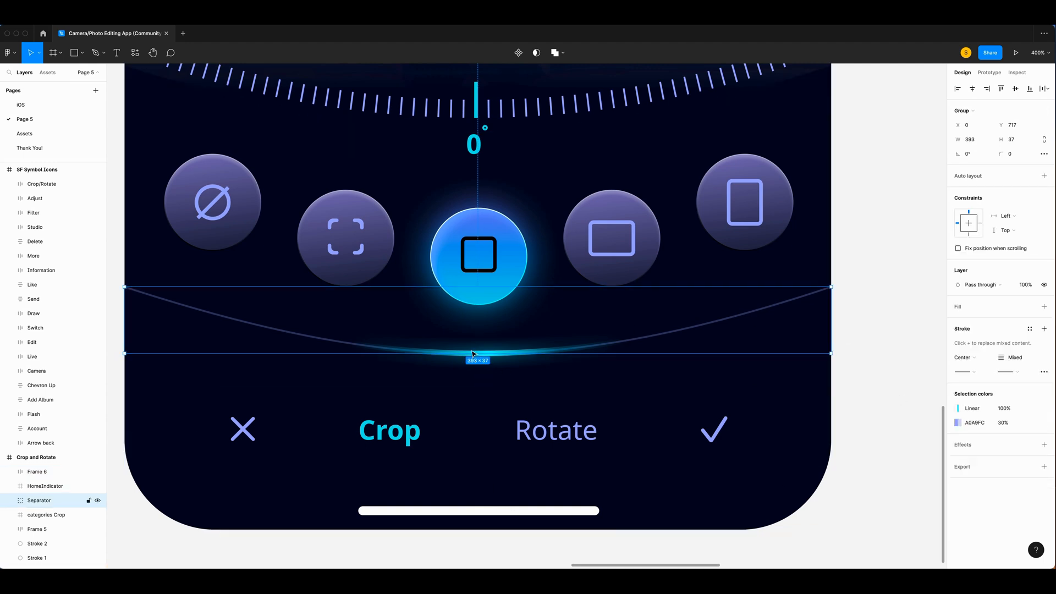
pyautogui.moveTo(491, 420)
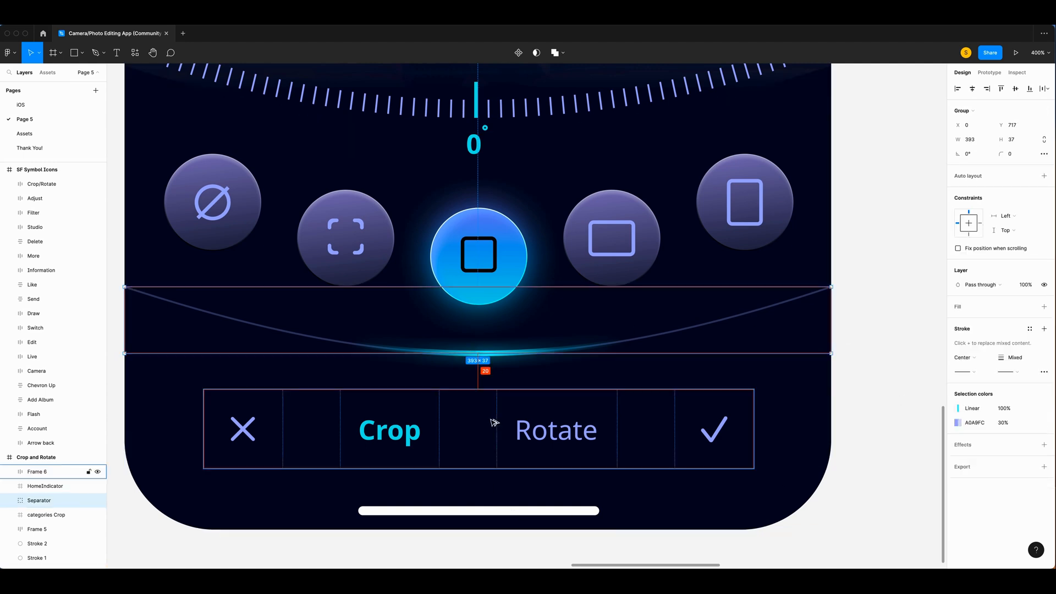
pyautogui.click(493, 422)
pyautogui.hscroll(1, 493, 421)
pyautogui.press('super+r')
pyautogui.write('Tab')
pyautogui.press('Return')
pyautogui.press('alt')
pyautogui.moveTo(488, 377)
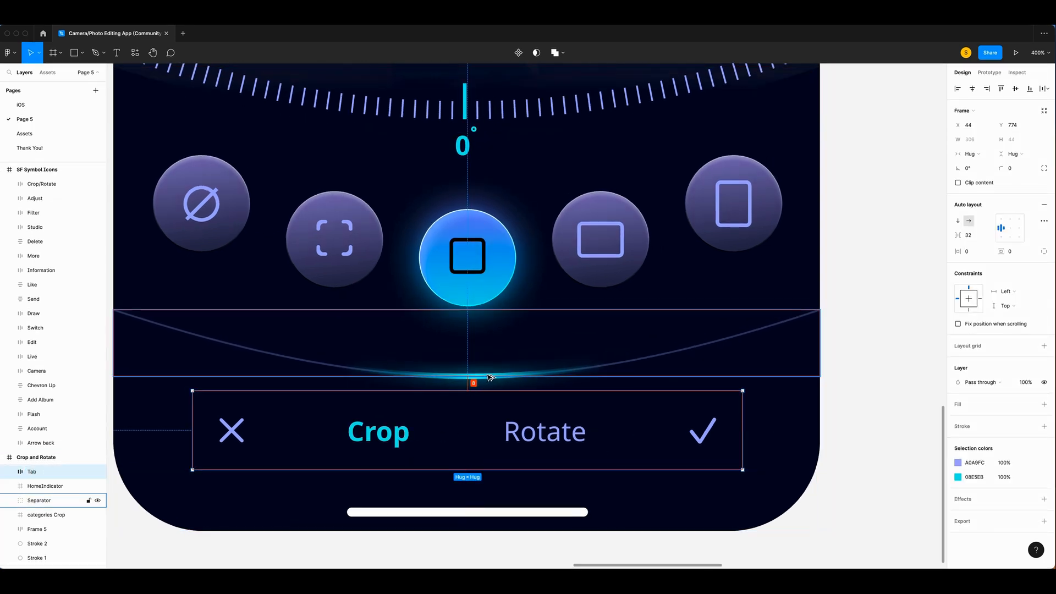
# Step: Move the categories Crop frame down 15 px toward the separator
pyautogui.click(488, 291)
pyautogui.press('alt')
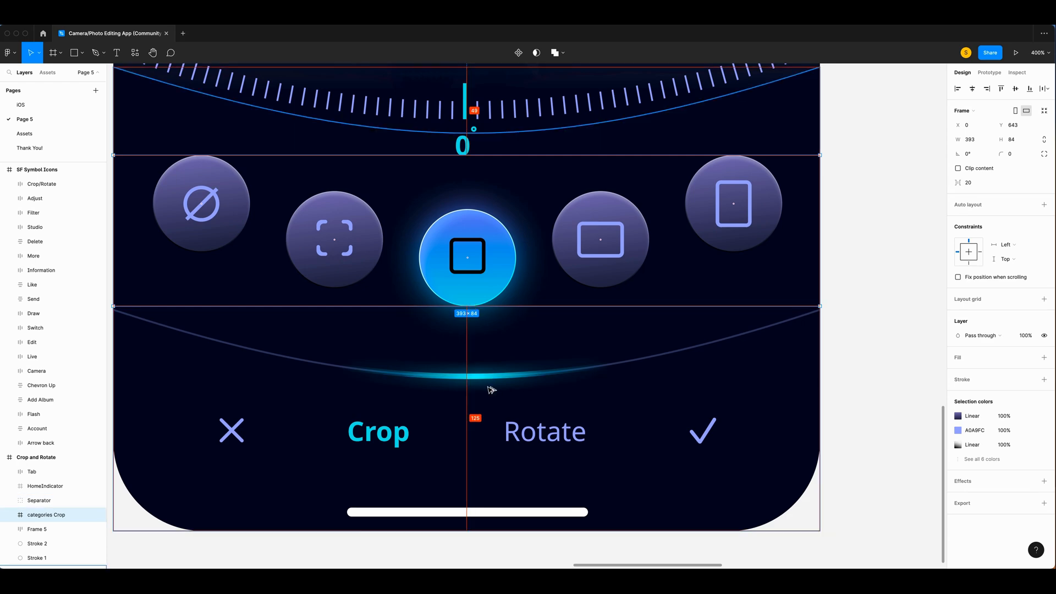
pyautogui.hotkey('shift', 'Down')
pyautogui.hotkey('shift', 'Down')
pyautogui.press('alt')
pyautogui.press('Up')
pyautogui.press('Up')
pyautogui.press('Up')
pyautogui.press('Up')
pyautogui.press('Up')
# Step: Group Frame 5, Stroke 2 and Stroke 1 and name the group Controller
pyautogui.scroll(4, 487, 443)
pyautogui.scroll(-4, 59, 486)
pyautogui.click(32, 234)
pyautogui.click(29, 262)
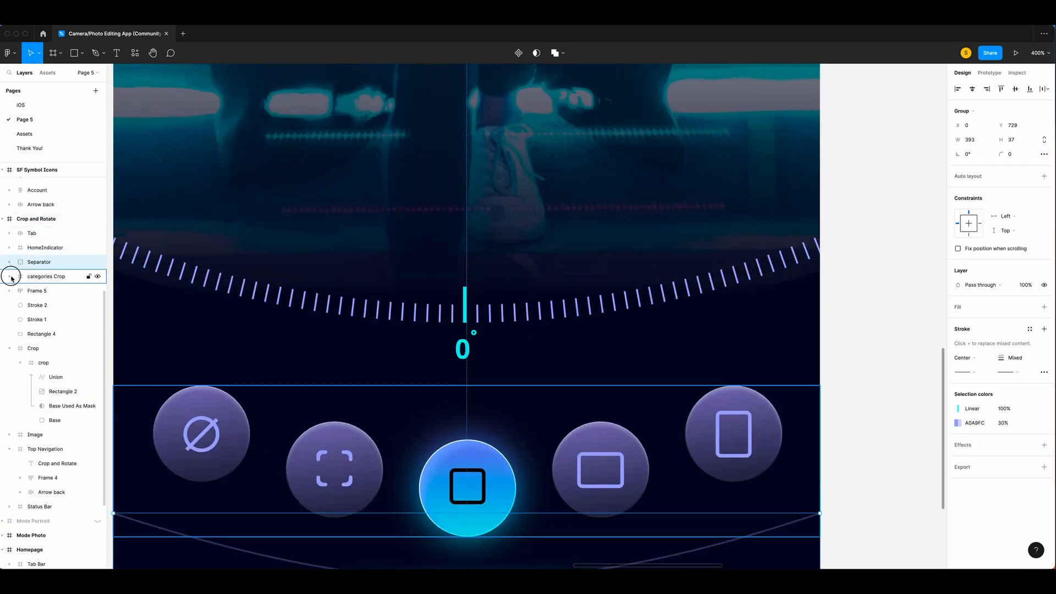
pyautogui.click(35, 290)
pyautogui.keyDown('shift'); pyautogui.click(36, 317); pyautogui.keyUp('shift')
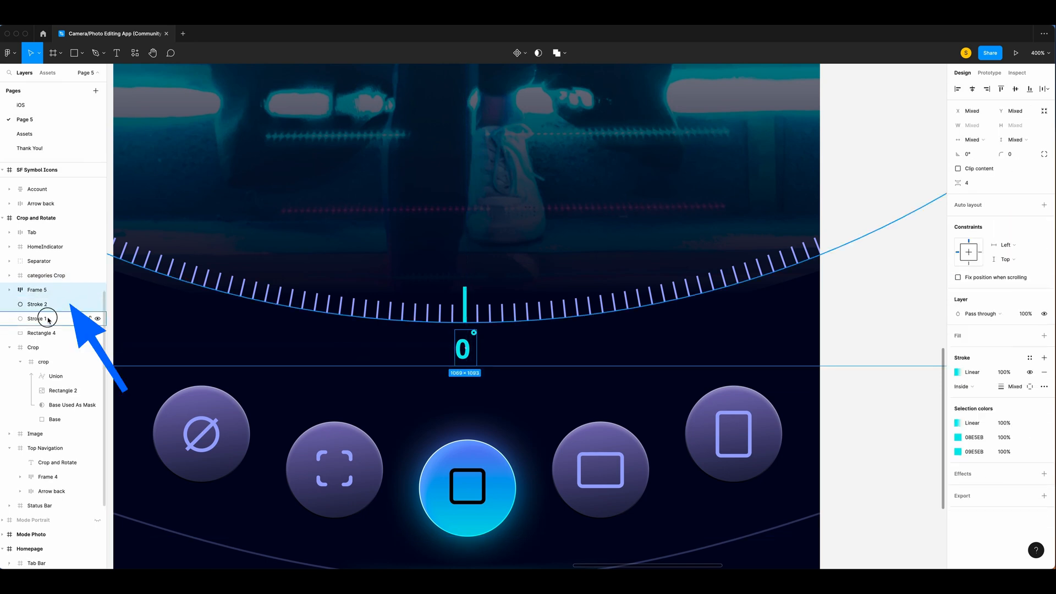
pyautogui.hotkey('ctrl', 'g')
pyautogui.doubleClick(36, 290)
pyautogui.write('Control')
pyautogui.write('ler')
pyautogui.press('Return')
# Step: Move the Controller group down 11 px toward the category icons
pyautogui.hotkey('shift', 'Down')
pyautogui.press('Down')
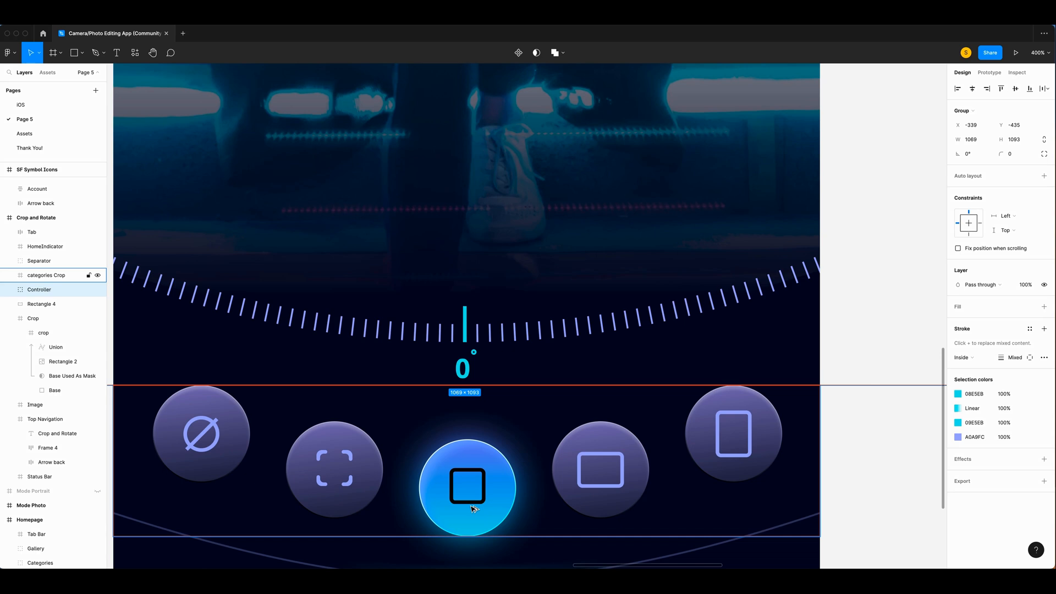
pyautogui.hscroll(-3, 472, 508)
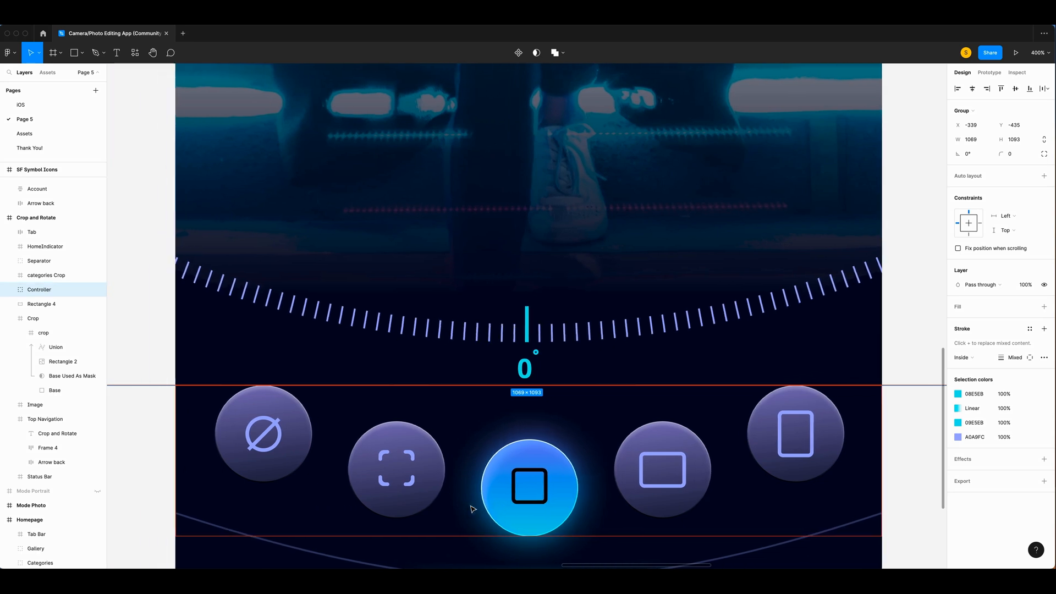
pyautogui.hscroll(2, 837, 418)
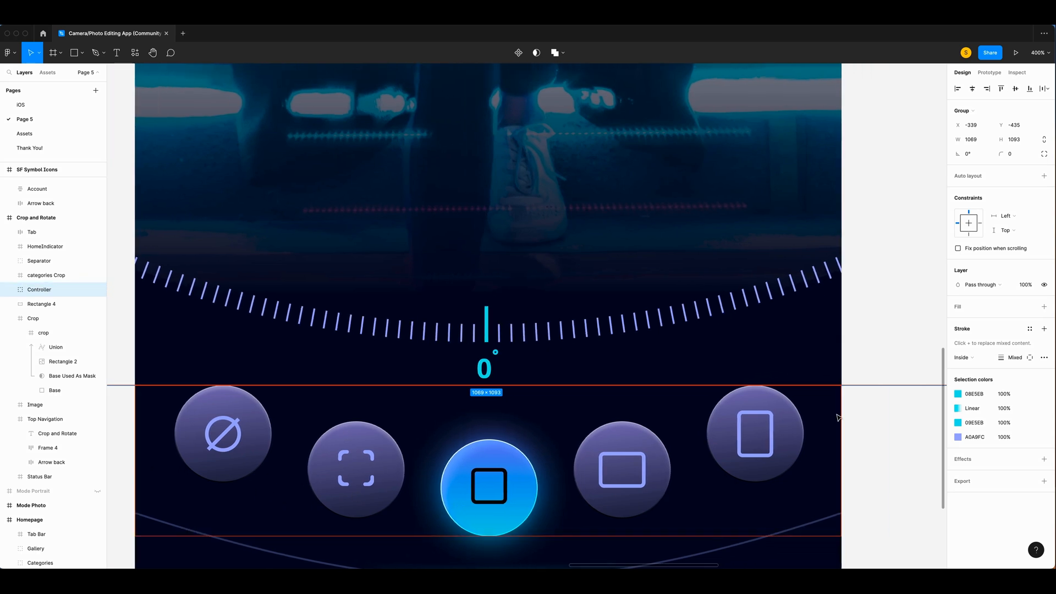
# Step: Enclose Rectangle 4 in its own frame and name the frame Bottom
pyautogui.click(48, 306)
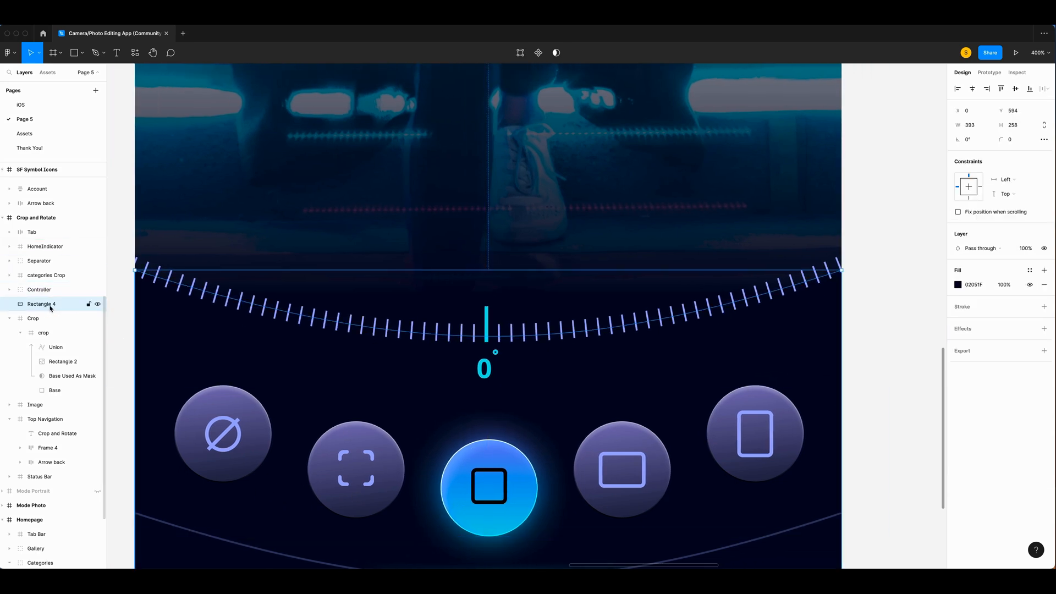
pyautogui.rightClick(39, 307)
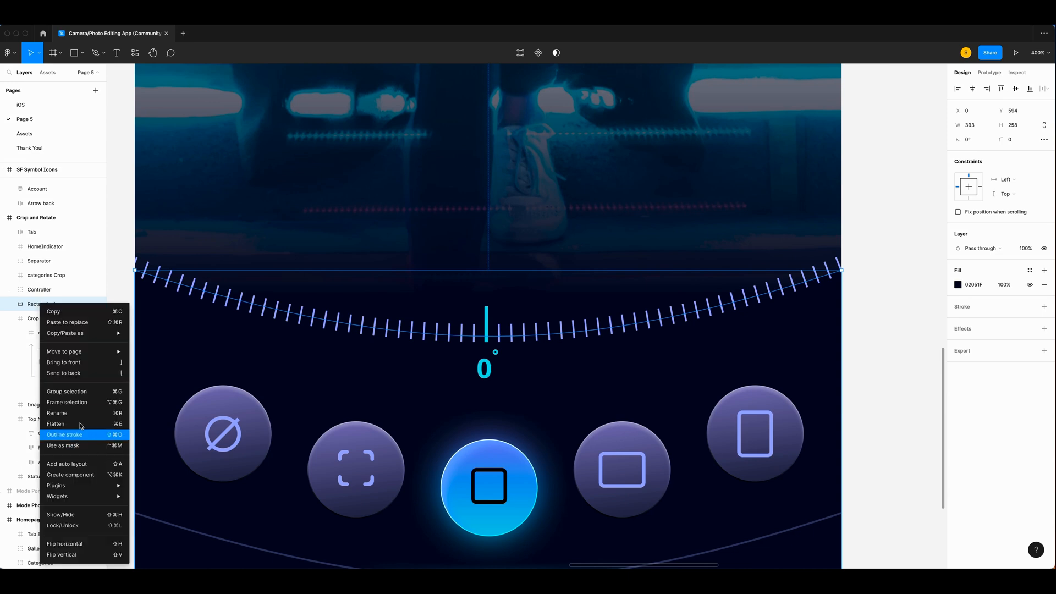
pyautogui.click(55, 402)
pyautogui.doubleClick(38, 305)
pyautogui.write('Bottom')
pyautogui.press('Return')
# Step: Move the Tab, HomeIndicator, Separator, categories Crop and Controller layers into the Bottom frame
pyautogui.click(31, 232)
pyautogui.keyDown('shift'); pyautogui.click(44, 246); pyautogui.keyUp('shift')
pyautogui.keyDown('shift'); pyautogui.click(49, 262); pyautogui.keyUp('shift')
pyautogui.keyDown('shift'); pyautogui.click(51, 276); pyautogui.keyUp('shift')
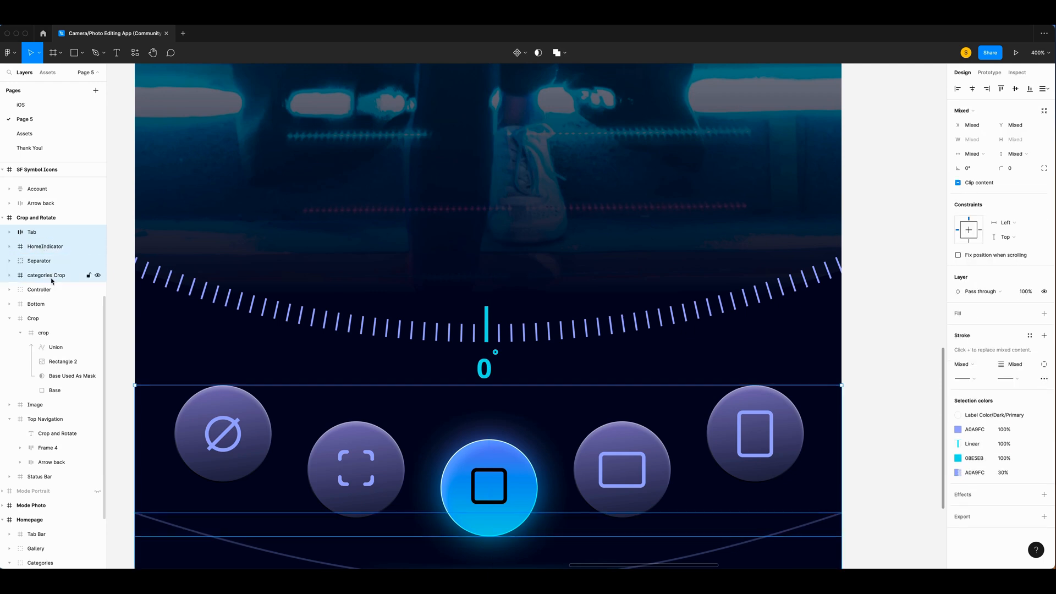
pyautogui.keyDown('shift'); pyautogui.click(51, 290); pyautogui.keyUp('shift')
pyautogui.moveTo(43, 291); pyautogui.dragTo(40, 304)
pyautogui.moveTo(40, 304); pyautogui.dragTo(40, 304)
# Step: Turn on Clip content for the Bottom frame and inspect the dial ticks along its upper edge
pyautogui.click(37, 233)
pyautogui.click(958, 170)
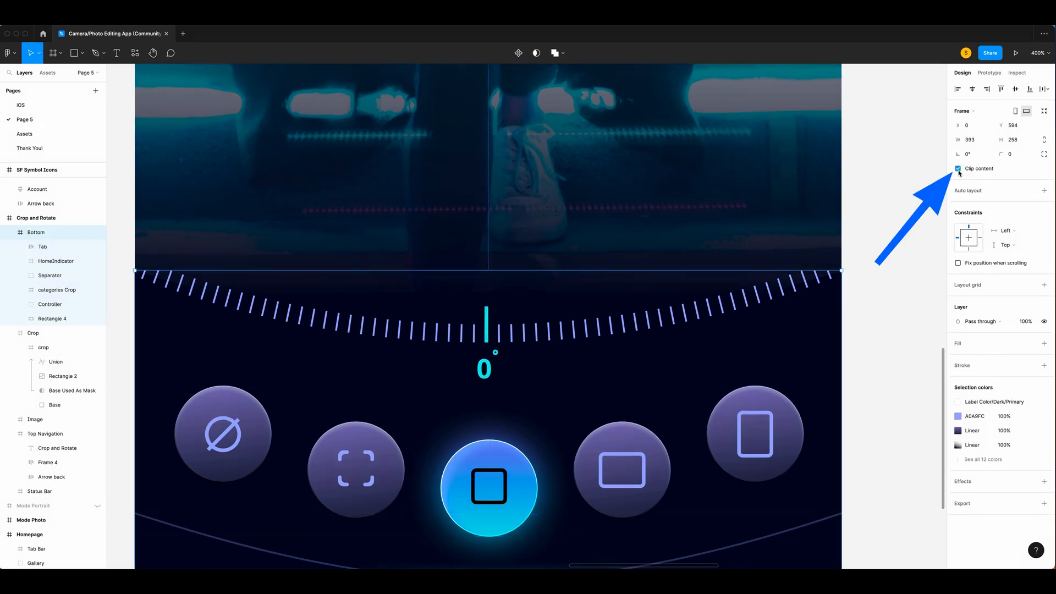
pyautogui.click(873, 282)
pyautogui.hscroll(-3, 874, 285)
pyautogui.hscroll(-2, 875, 285)
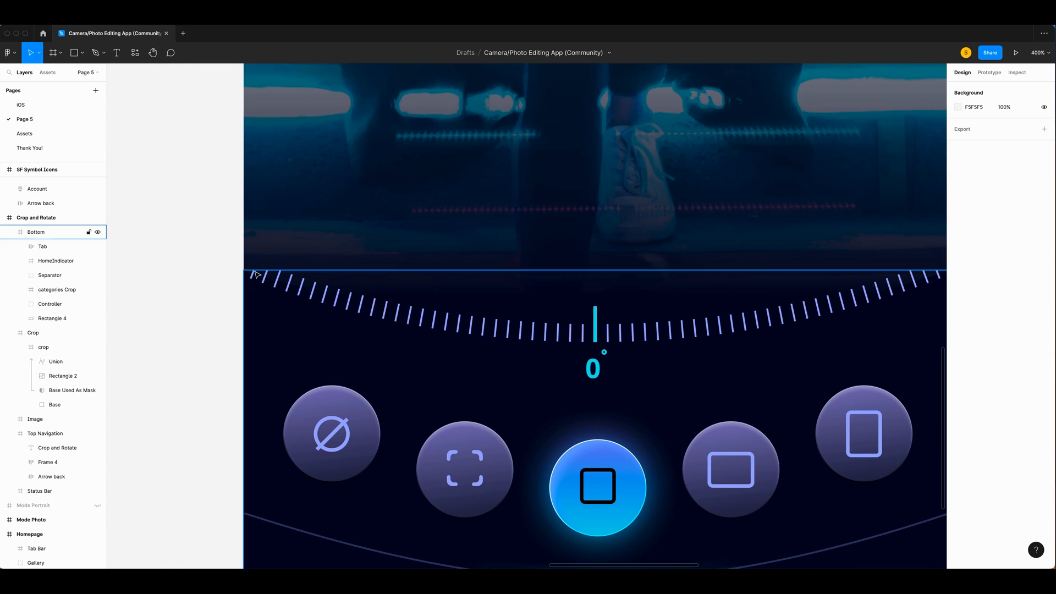
# Step: Lower the Controller group by about 8 px inside the Bottom frame
pyautogui.click(37, 233)
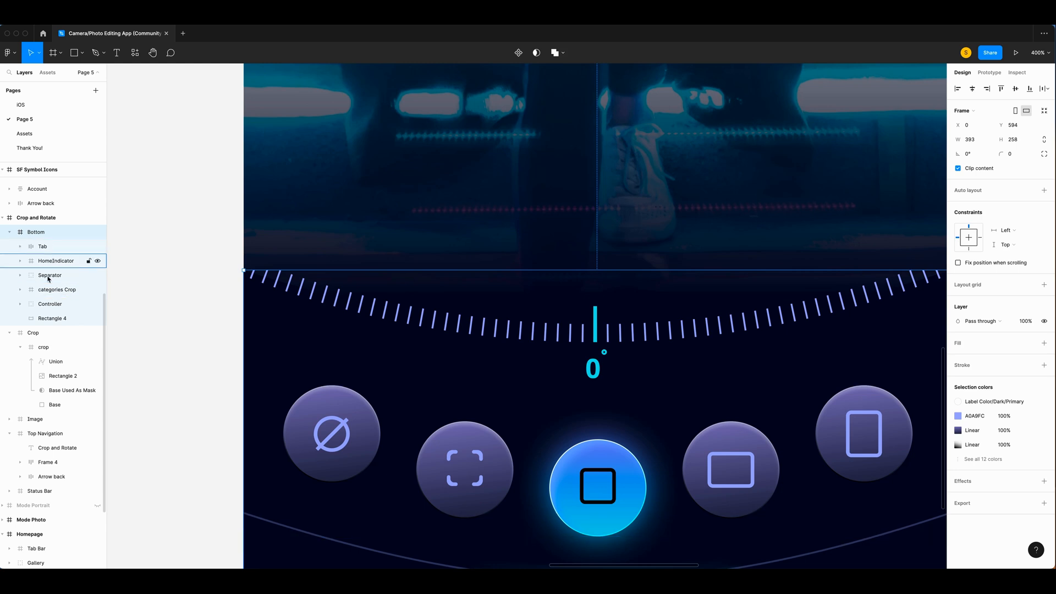
pyautogui.click(56, 305)
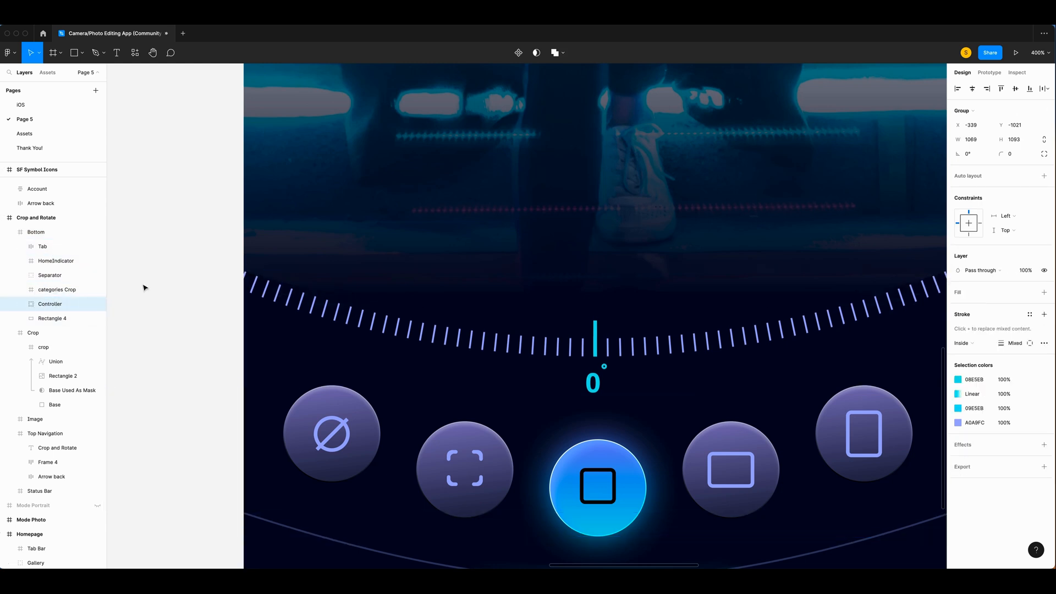
pyautogui.press('Up')
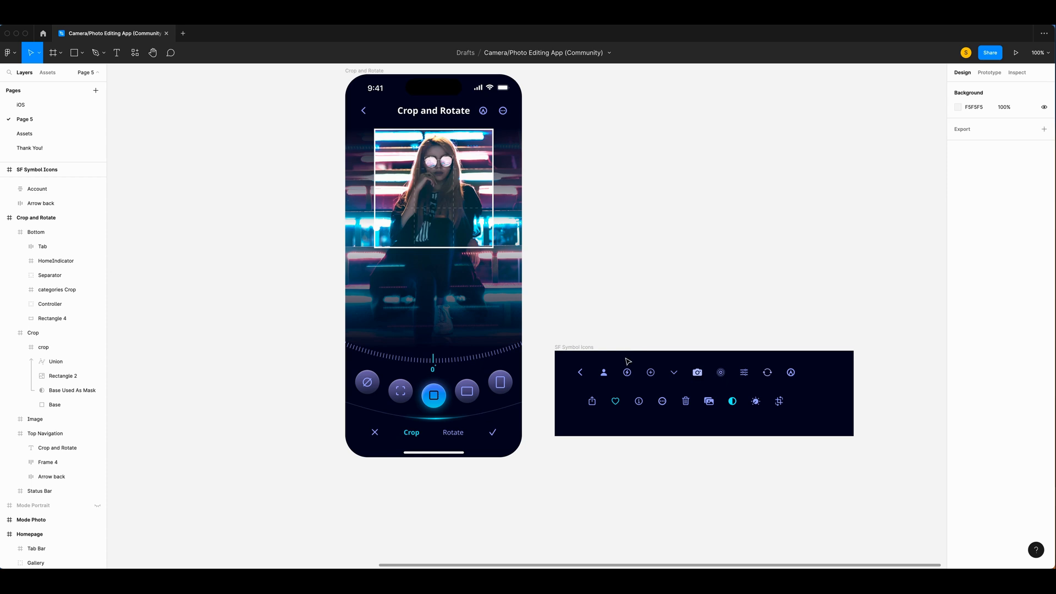
# Step: Move the SF Symbol Icons frame below the Crop and Rotate screen and place a duplicate of that screen beside it
pyautogui.moveTo(571, 345); pyautogui.dragTo(319, 478)
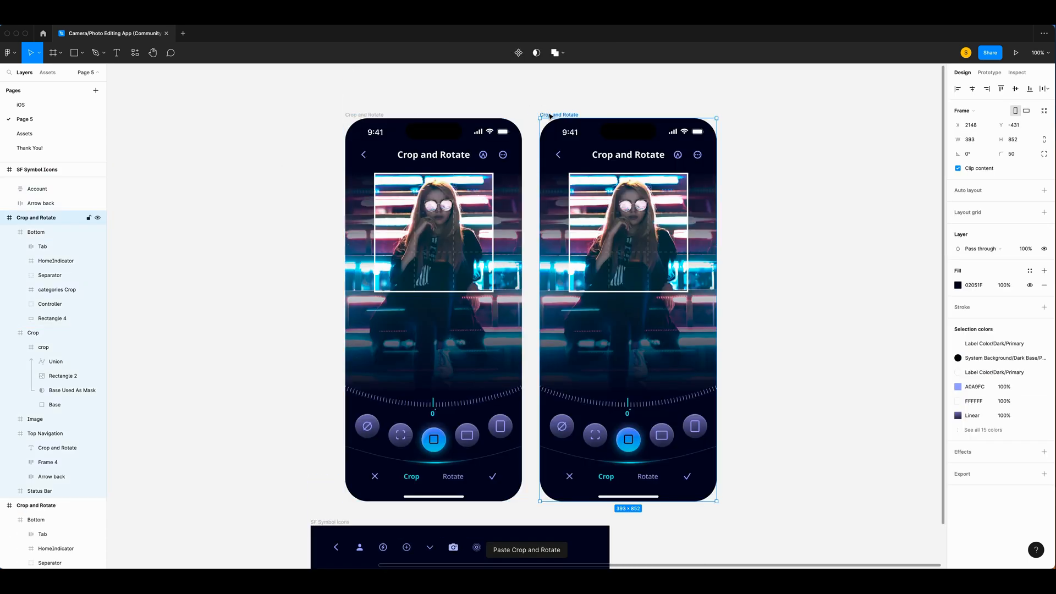
# Step: Rename the duplicated Crop and Rotate screen to Brightness and delete the Crop frame inside it
pyautogui.doubleClick(36, 217)
pyautogui.write('Brightness')
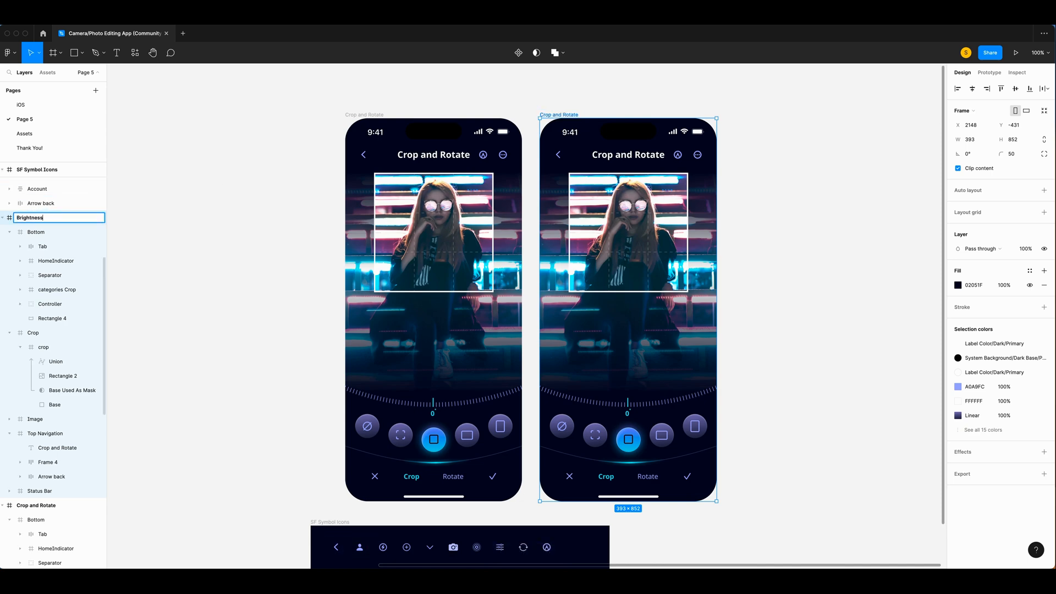
pyautogui.press('Return')
pyautogui.click(10, 232)
pyautogui.click(42, 250)
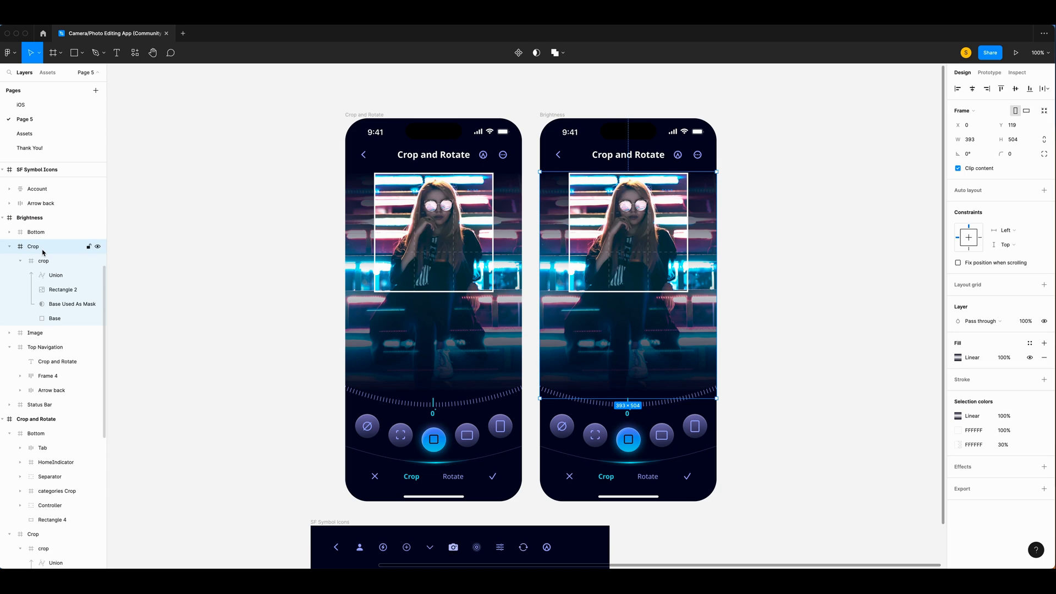
pyautogui.press('Delete')
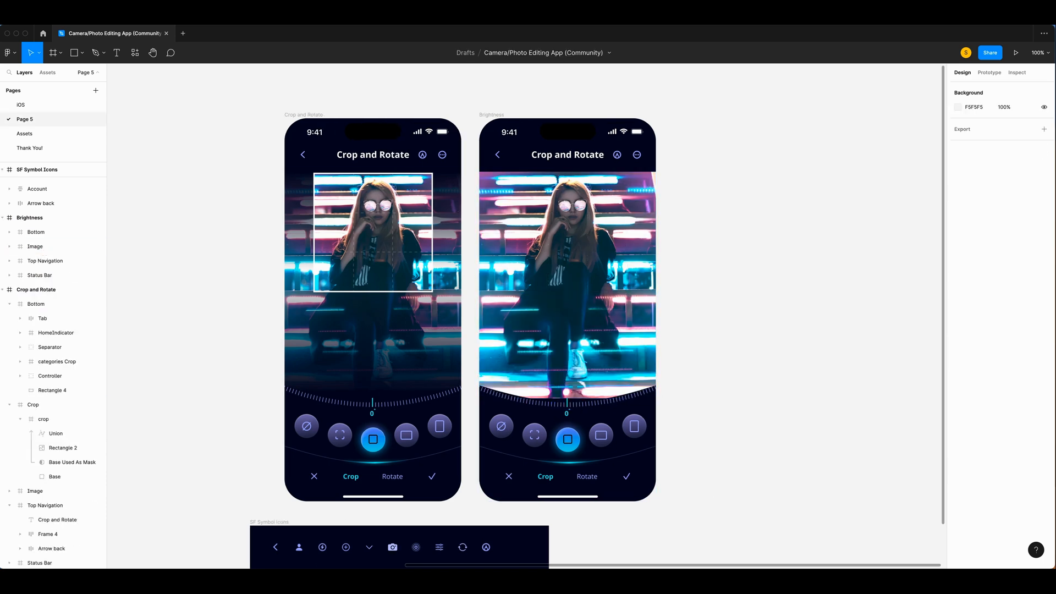
# Step: Replace the categories Crop row on the Brightness screen with categories Brightness from the Assets page and remove its background fill
pyautogui.click(30, 133)
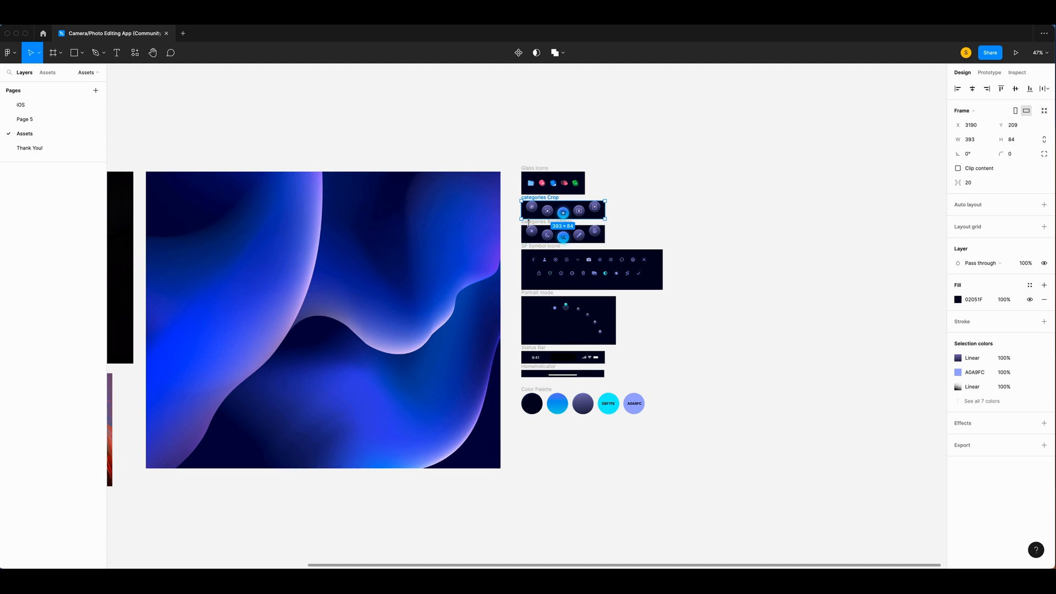
pyautogui.click(528, 222)
pyautogui.scroll(1, 590, 183)
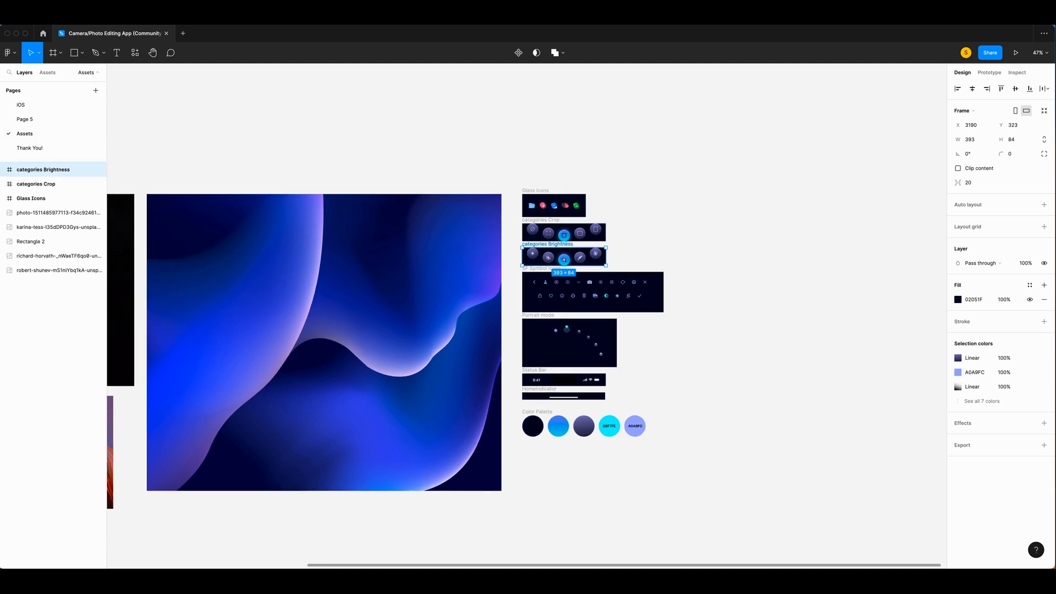
pyautogui.click(51, 119)
pyautogui.doubleClick(499, 424)
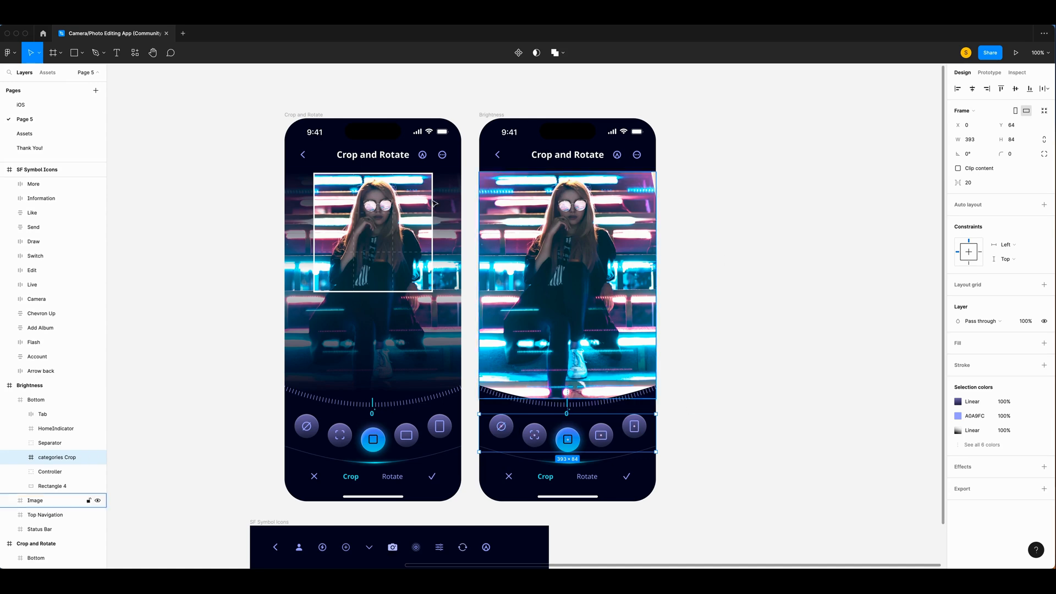
pyautogui.rightClick(59, 460)
pyautogui.click(88, 299)
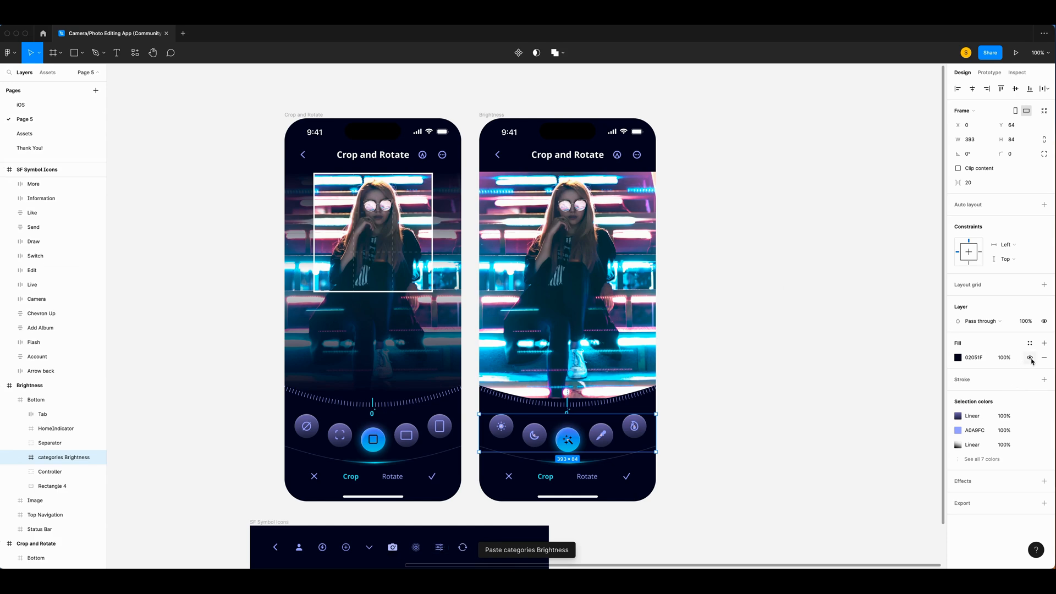
pyautogui.click(1044, 358)
pyautogui.click(714, 431)
# Step: Copy the Filter, Adjust and Crop/Rotate icons from the SF Symbol Icons frame
pyautogui.scroll(-1, 550, 454)
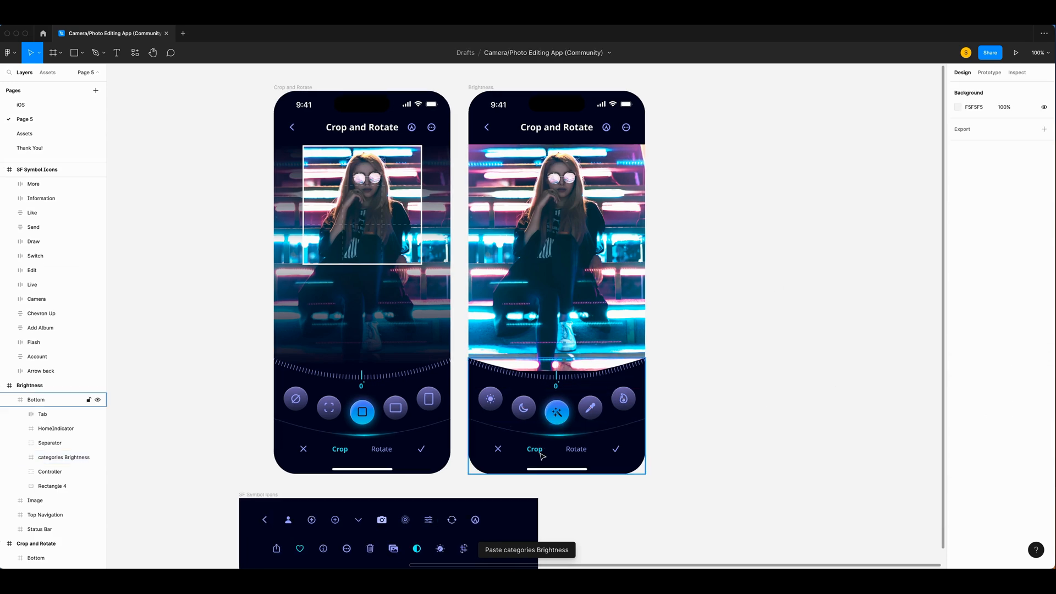
pyautogui.scroll(-3, 605, 432)
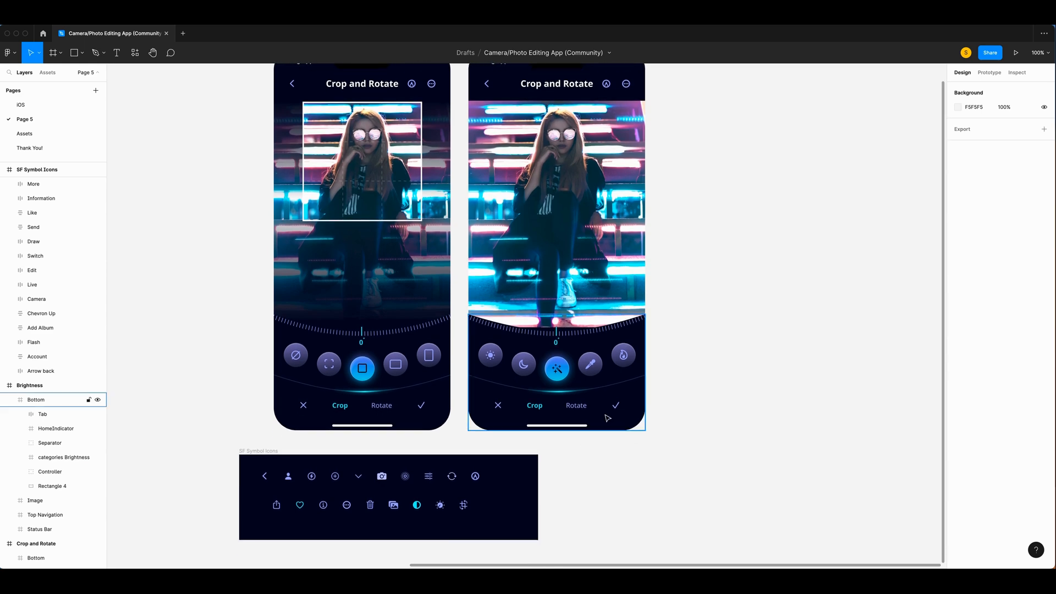
pyautogui.hscroll(3, 607, 416)
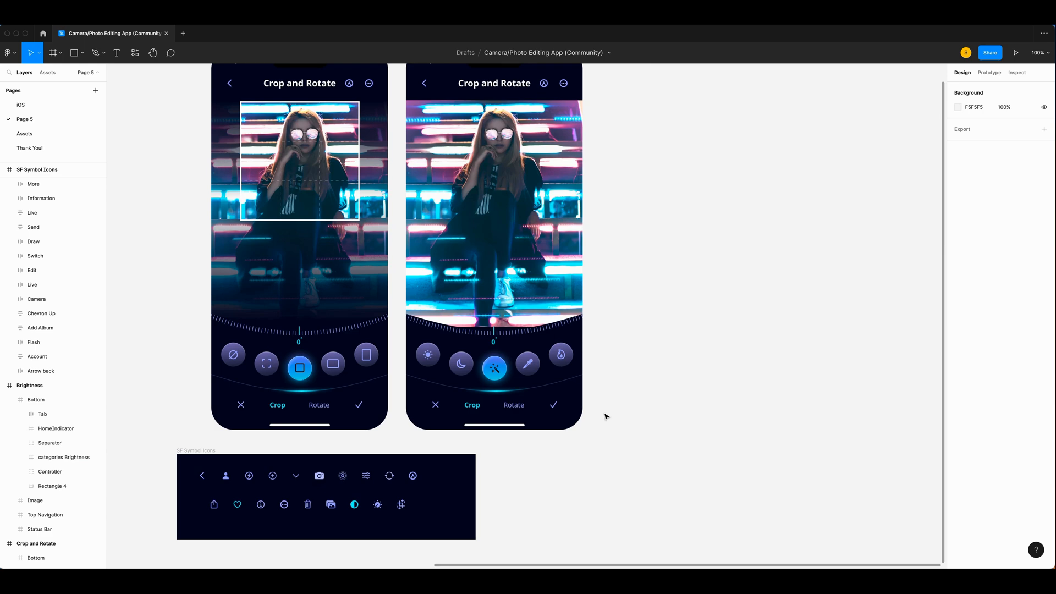
pyautogui.scroll(-1, 352, 499)
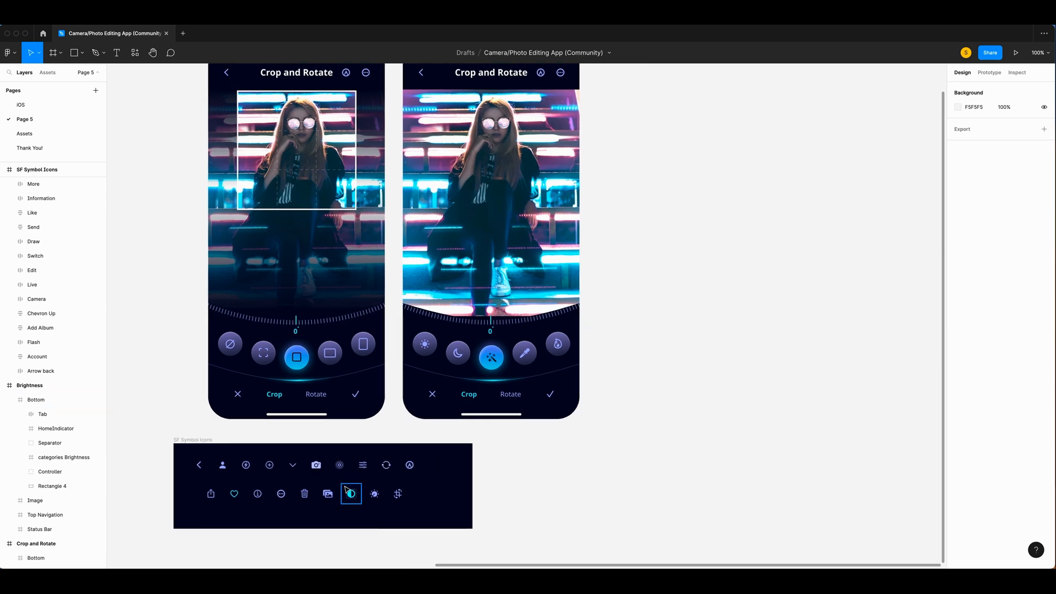
pyautogui.click(350, 491)
pyautogui.press('super+plus')
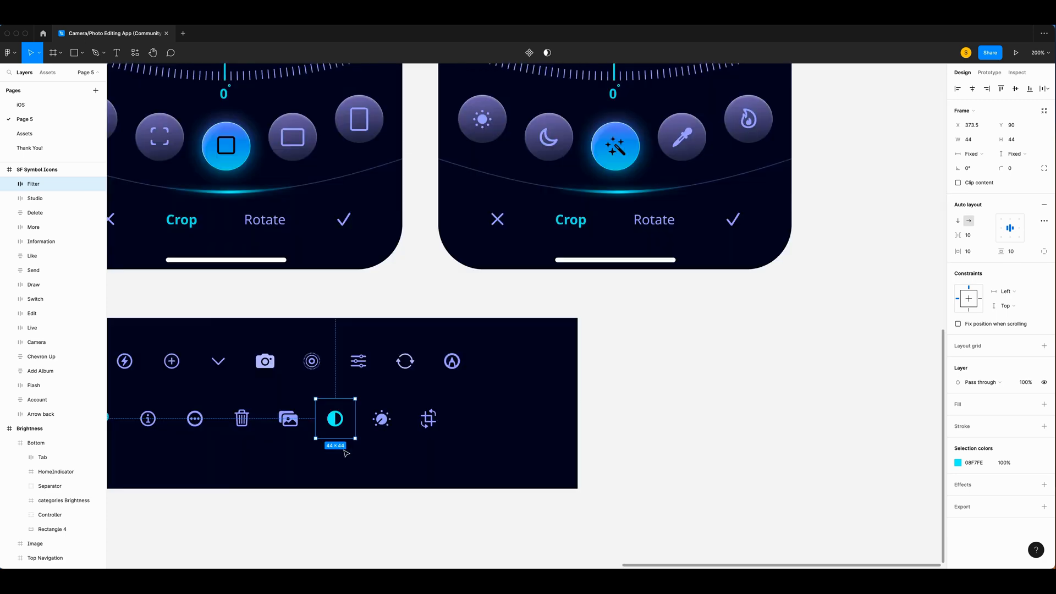
pyautogui.click(387, 426)
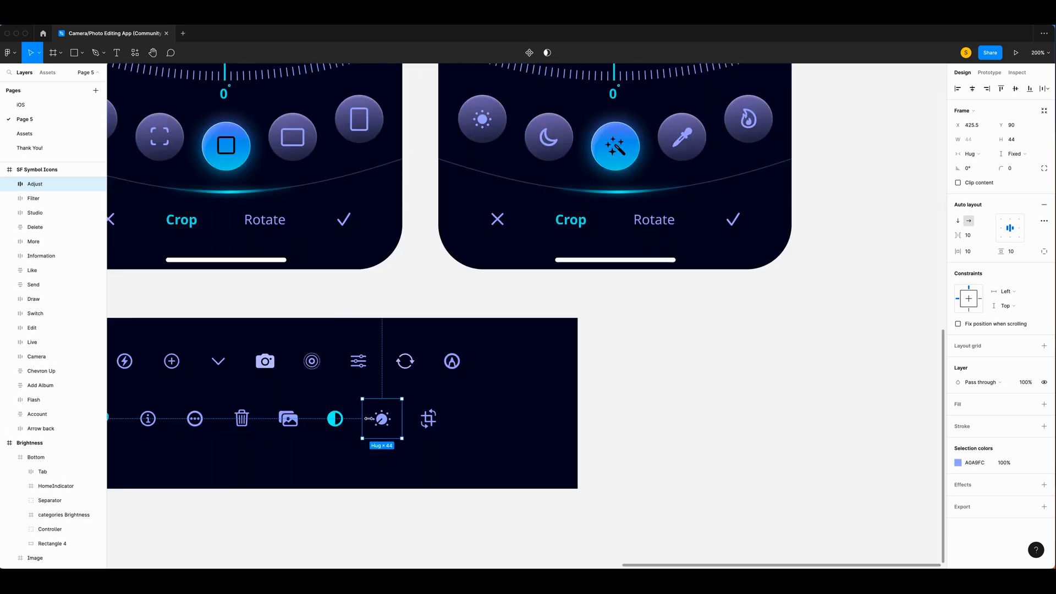
pyautogui.click(439, 424)
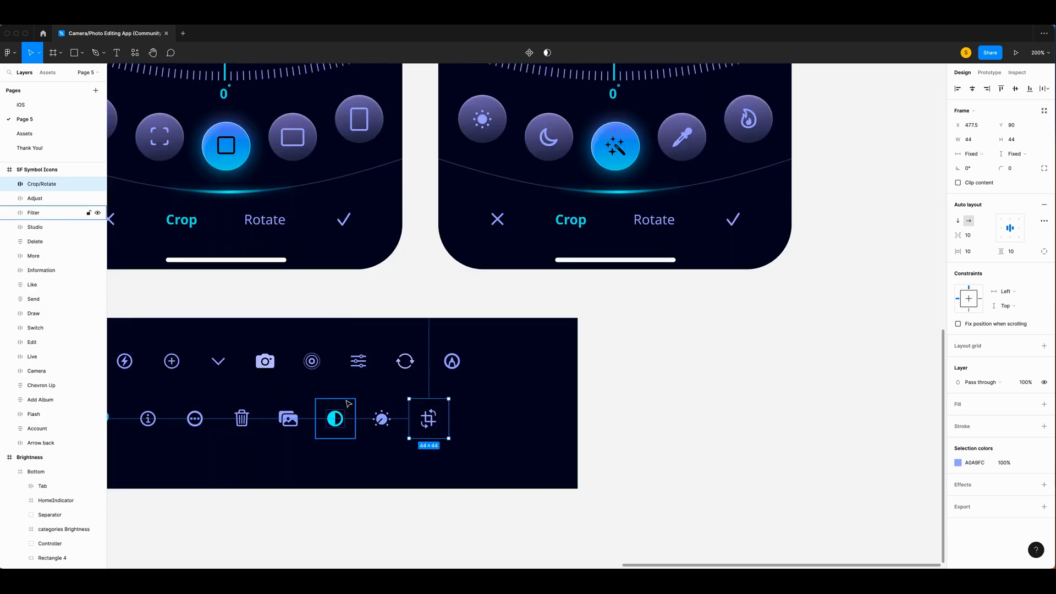
pyautogui.moveTo(489, 454); pyautogui.dragTo(310, 388)
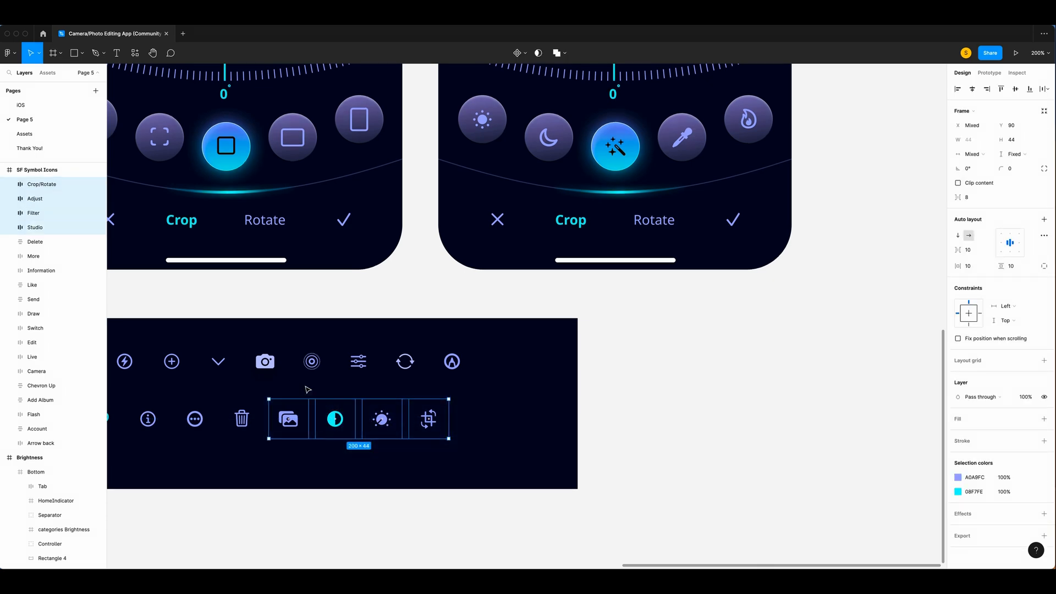
# Step: Ungroup the Tab layer on the Brightness screen and delete its Crop and Rotate labels
pyautogui.keyDown('super'); pyautogui.click(573, 219); pyautogui.keyUp('super')
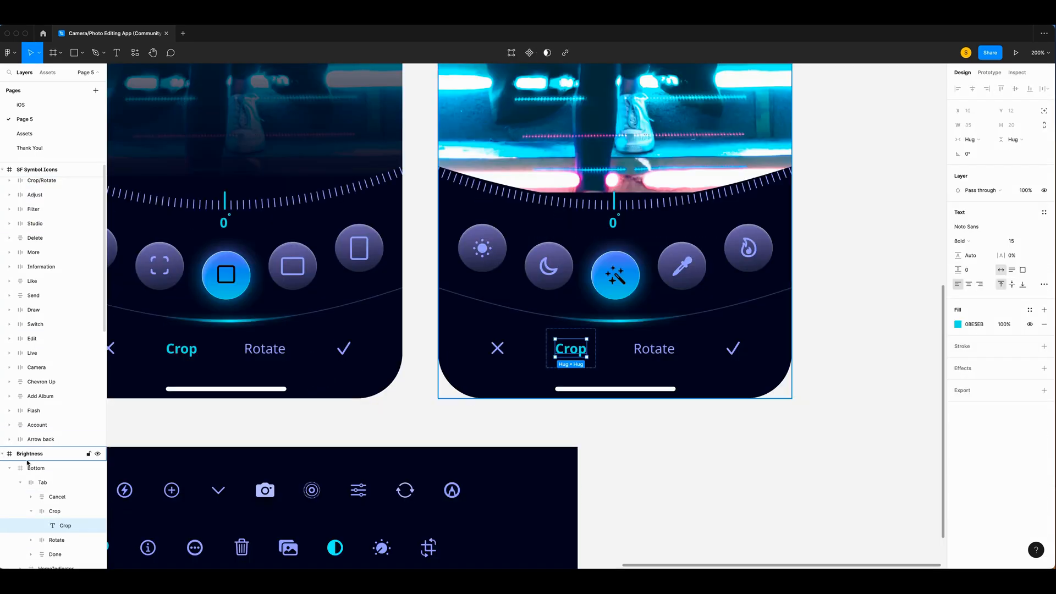
pyautogui.click(43, 485)
pyautogui.rightClick(41, 486)
pyautogui.click(63, 391)
pyautogui.click(571, 351)
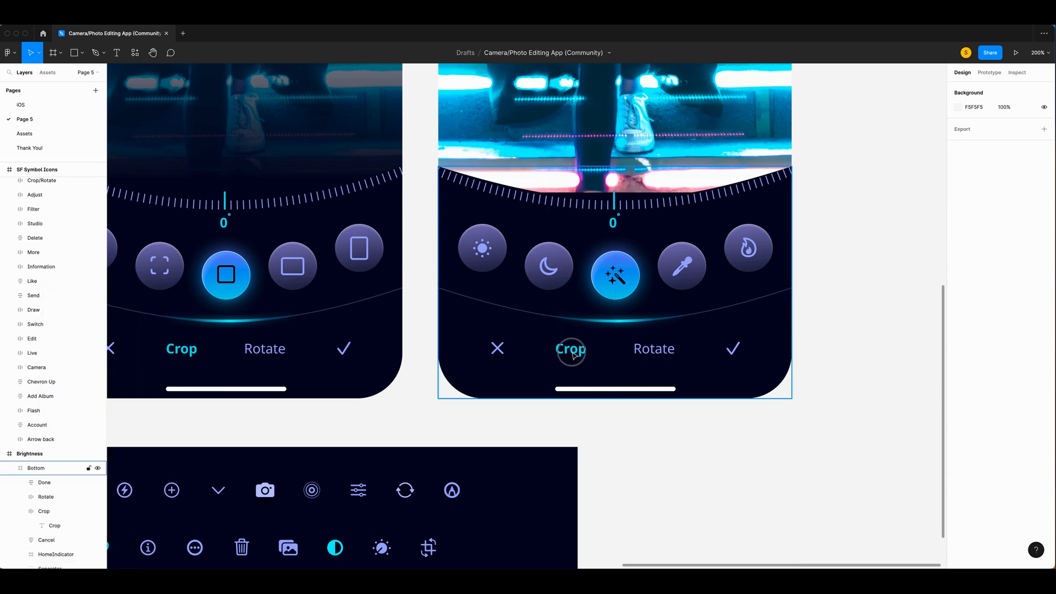
pyautogui.doubleClick(570, 351)
pyautogui.press('Delete')
pyautogui.click(653, 350)
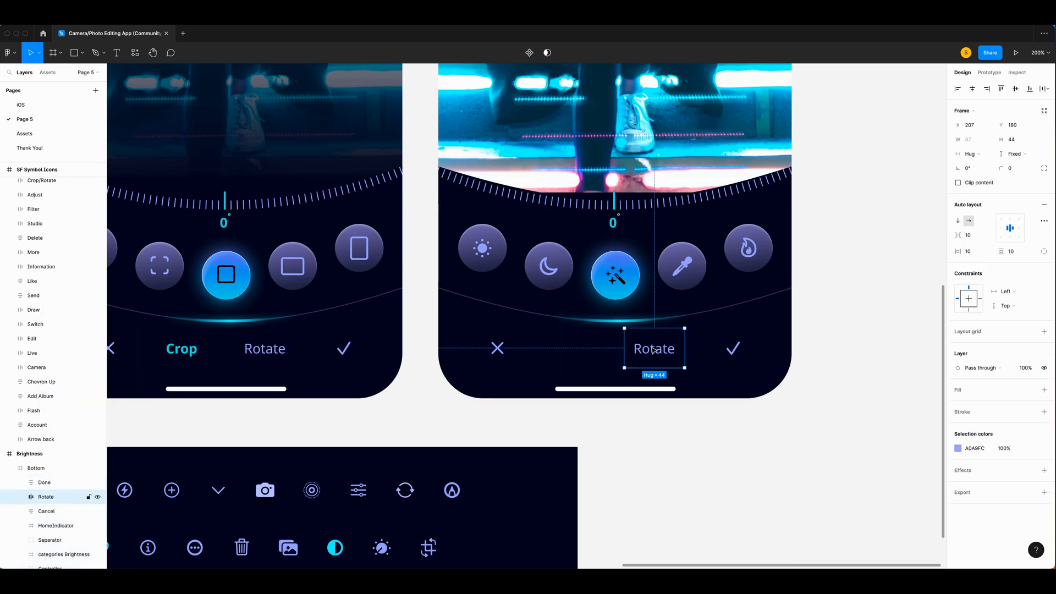
pyautogui.doubleClick(654, 350)
pyautogui.press('Delete')
# Step: Paste the copied icons into the Brightness screen's Bottom frame and place them between the cancel cross and the done checkmark
pyautogui.rightClick(558, 345)
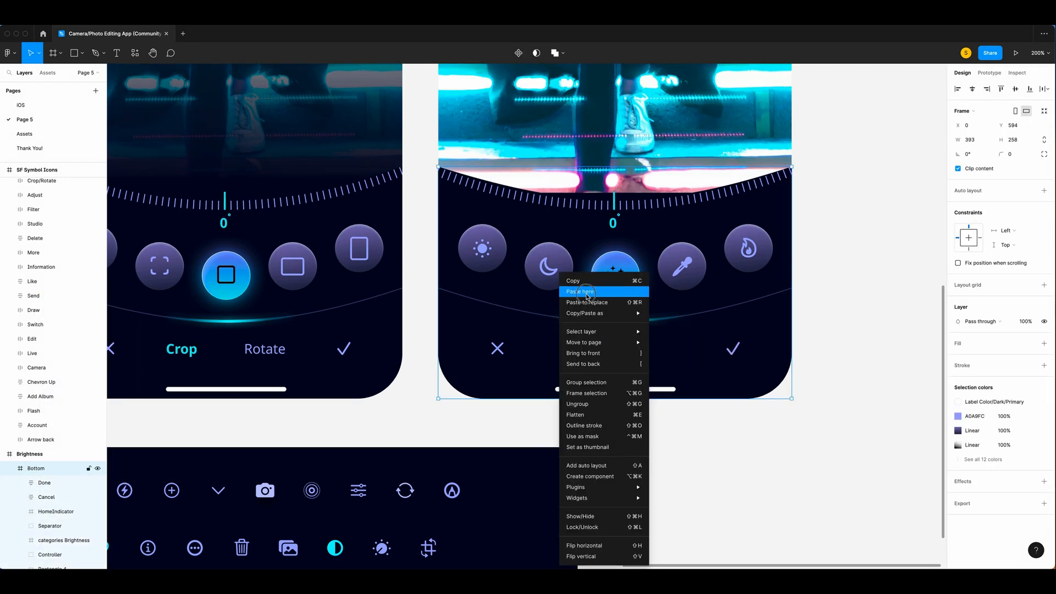
pyautogui.click(577, 293)
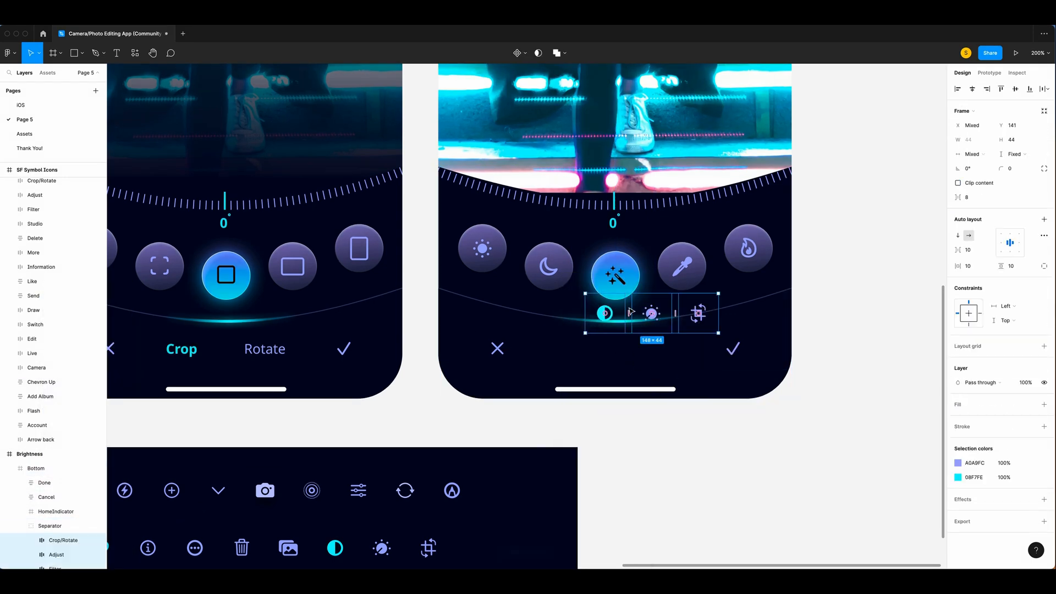
pyautogui.moveTo(607, 312); pyautogui.dragTo(568, 351)
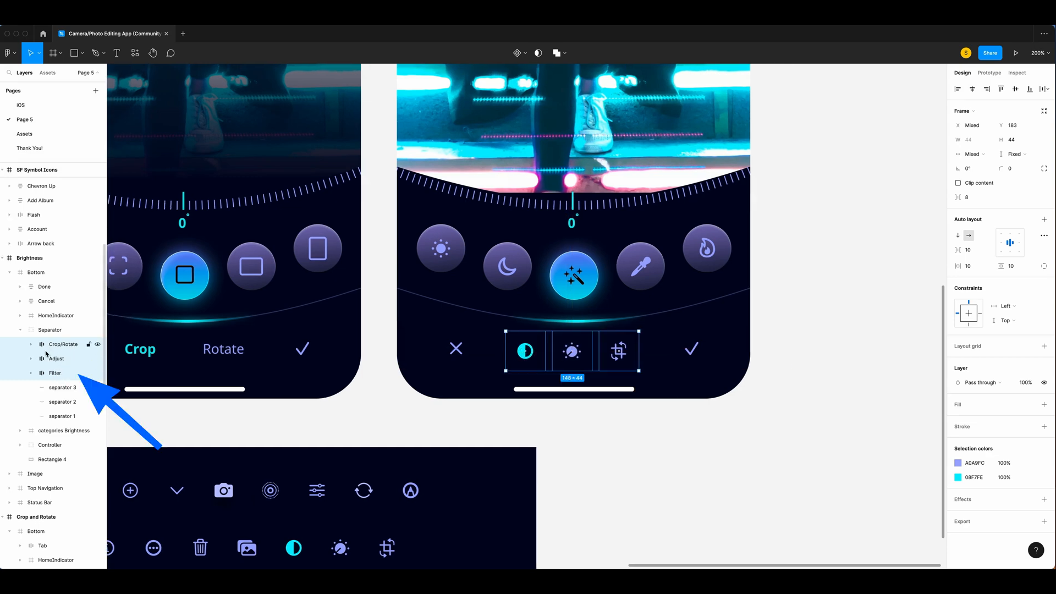
# Step: Wrap the three pasted icons in an auto layout frame, centre it horizontally and raise it 3 px to Y 180
pyautogui.hotkey('shift', 'a')
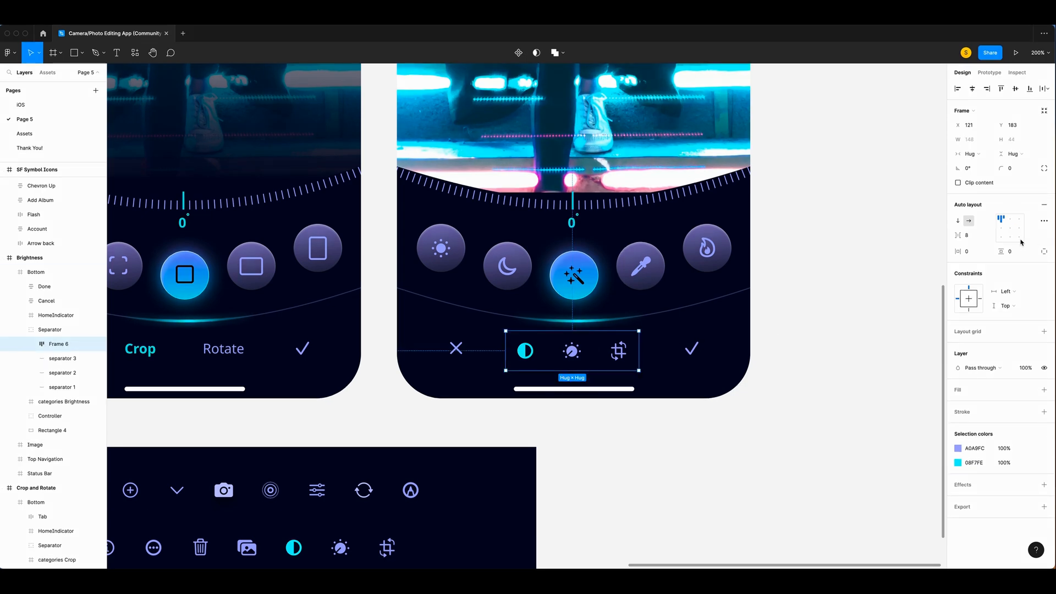
pyautogui.click(973, 92)
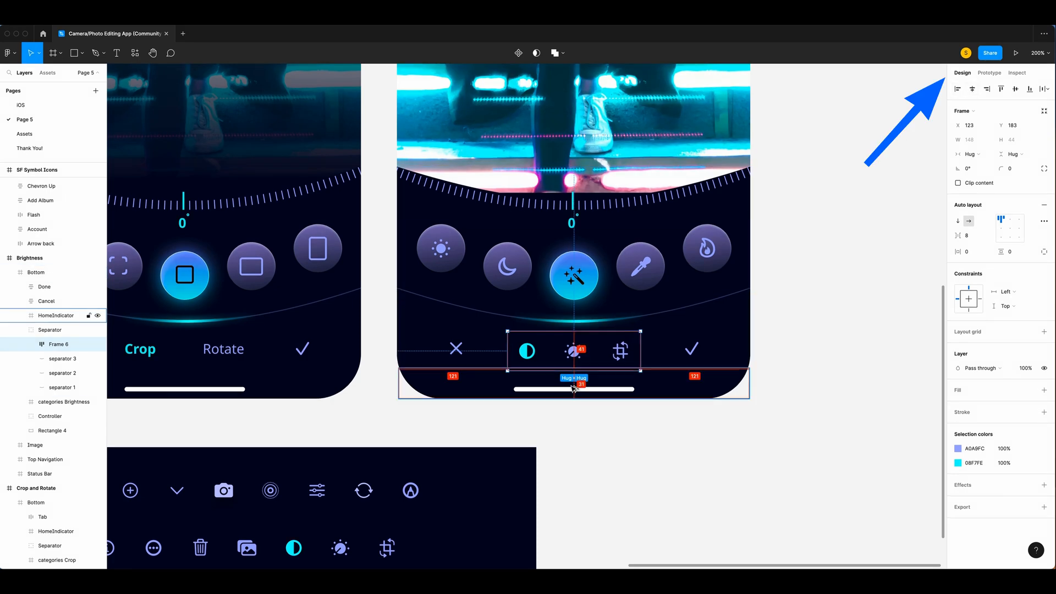
pyautogui.press('super+plus')
pyautogui.hscroll(1, 574, 389)
pyautogui.scroll(-1, 574, 389)
pyautogui.hscroll(1, 574, 389)
pyautogui.press('Up')
pyautogui.press('Up')
pyautogui.press('Up')
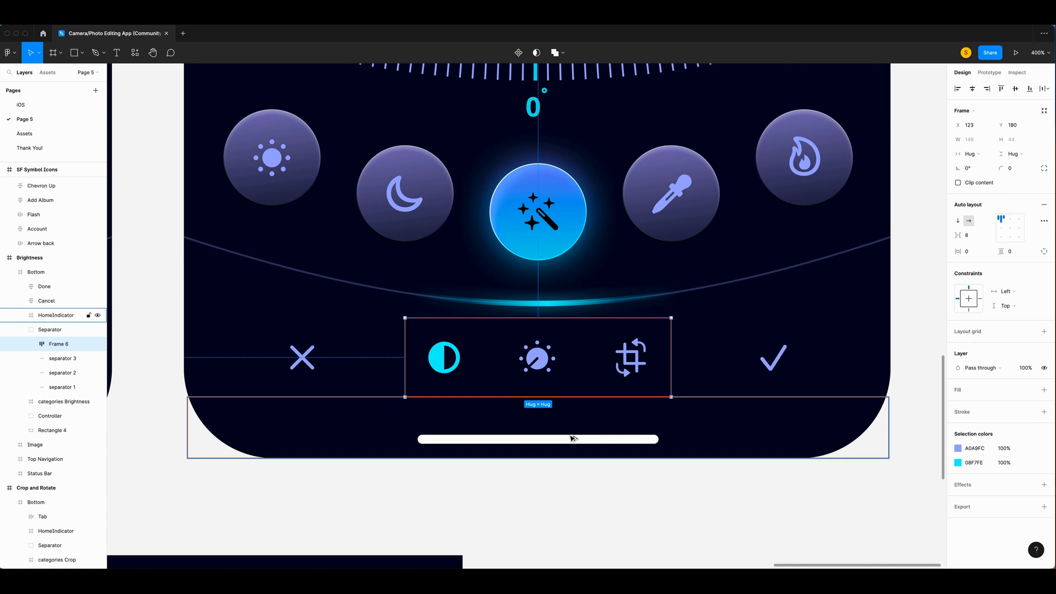
# Step: Move the icon frame out of the Separator group into Bottom, frame it together with Done and Cancel, and name the result Tab
pyautogui.moveTo(55, 344); pyautogui.dragTo(43, 286)
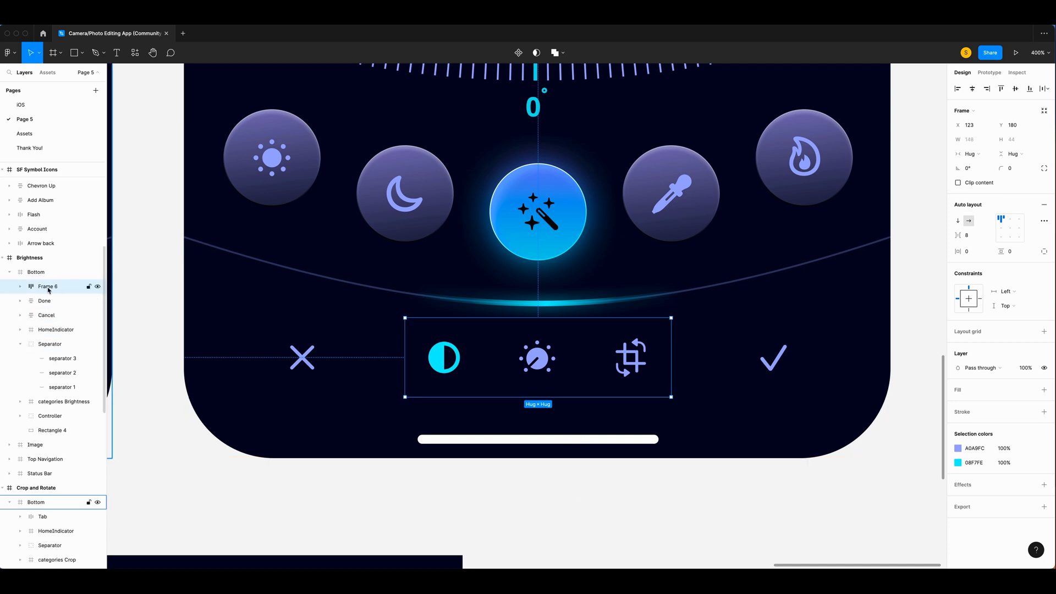
pyautogui.keyDown('shift'); pyautogui.click(44, 301); pyautogui.keyUp('shift')
pyautogui.keyDown('shift'); pyautogui.click(44, 315); pyautogui.keyUp('shift')
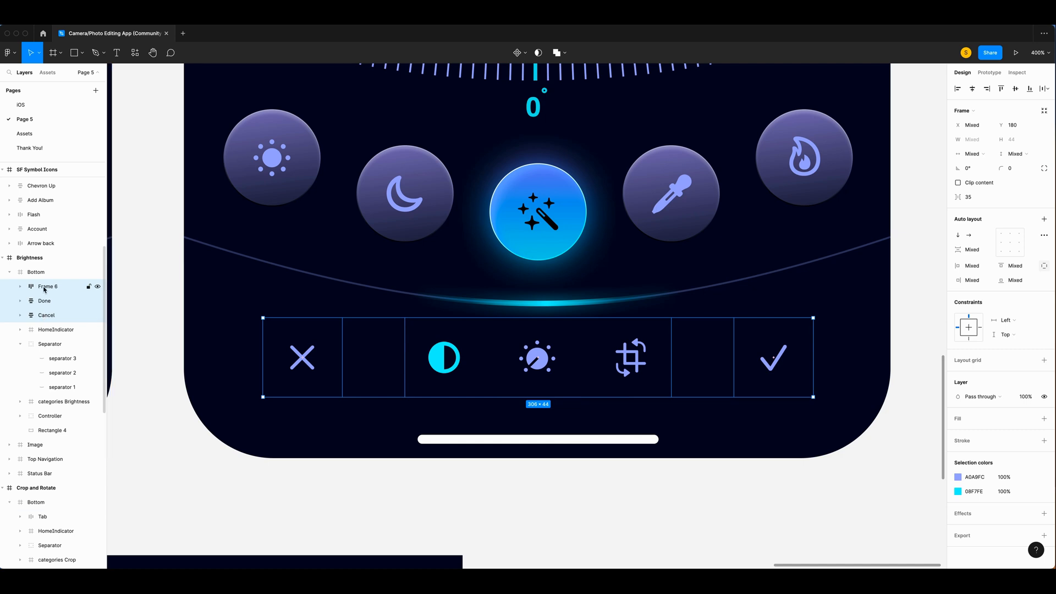
pyautogui.rightClick(44, 290)
pyautogui.click(66, 396)
pyautogui.doubleClick(46, 287)
pyautogui.write('T')
pyautogui.write('ab')
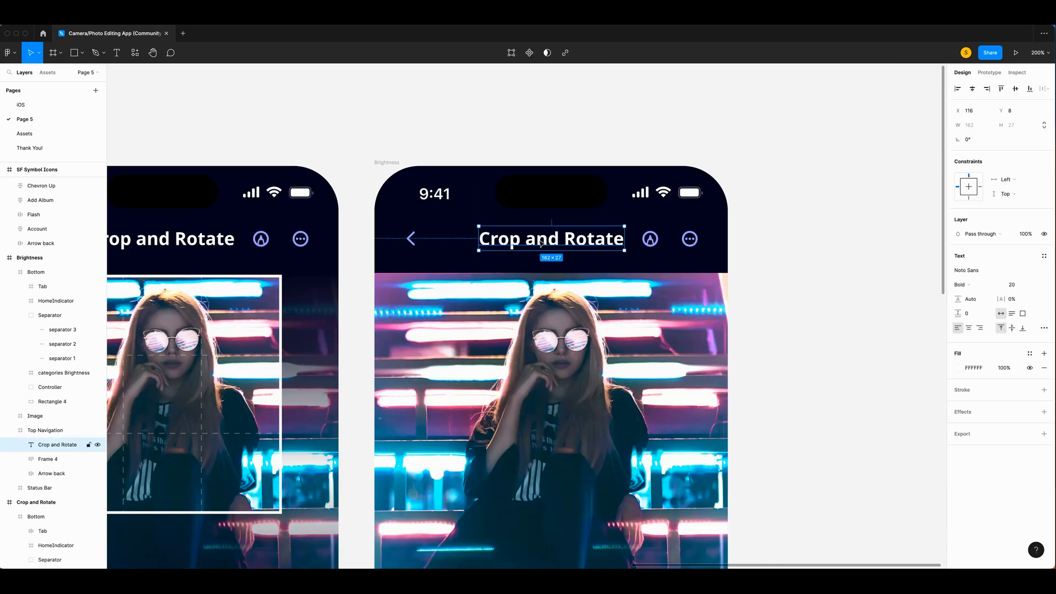
# Step: Change the Brightness screen's navigation title to "Brightness" and centre it horizontally
pyautogui.doubleClick(539, 241)
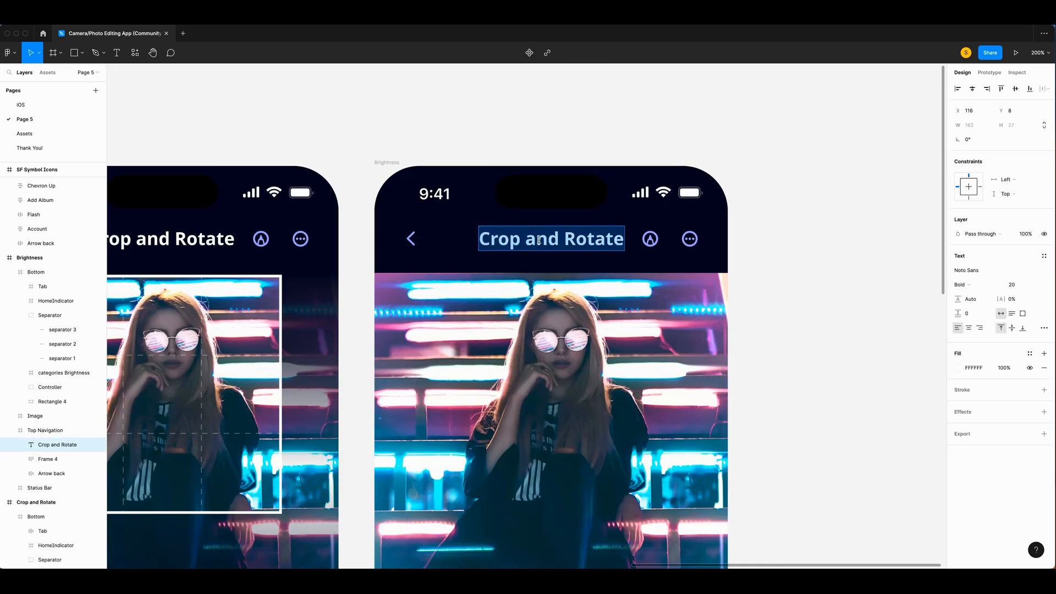
pyautogui.write('Brightness')
pyautogui.hscroll(1, 684, 208)
pyautogui.click(973, 89)
pyautogui.click(794, 279)
# Step: Review the Brightness screen down to its bottom bar and look along the row of app screens starting from Onboarding
pyautogui.scroll(-1, 795, 280)
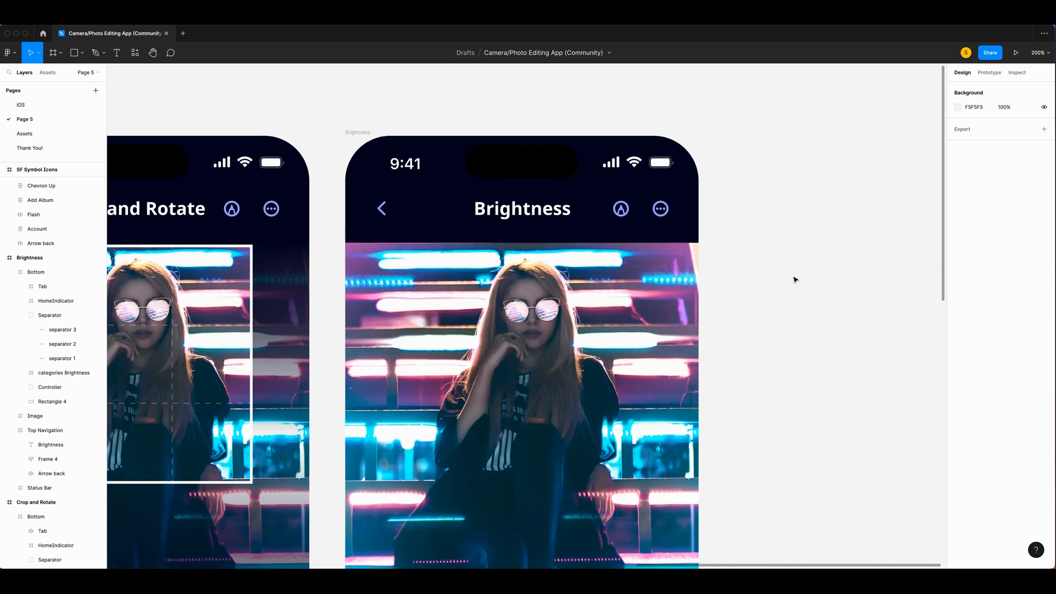
pyautogui.scroll(-5, 795, 280)
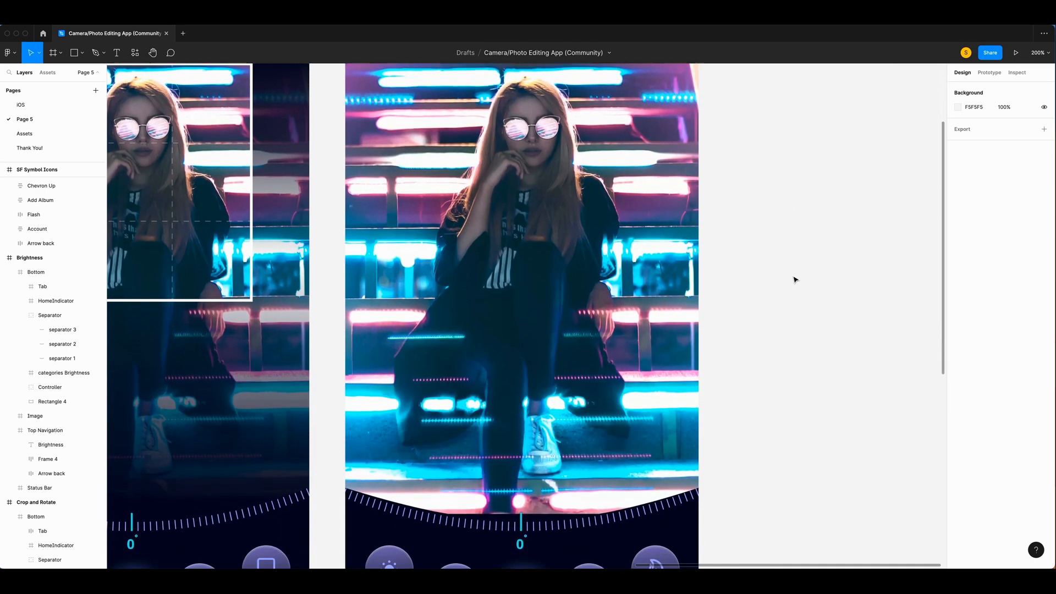
pyautogui.scroll(-5, 794, 279)
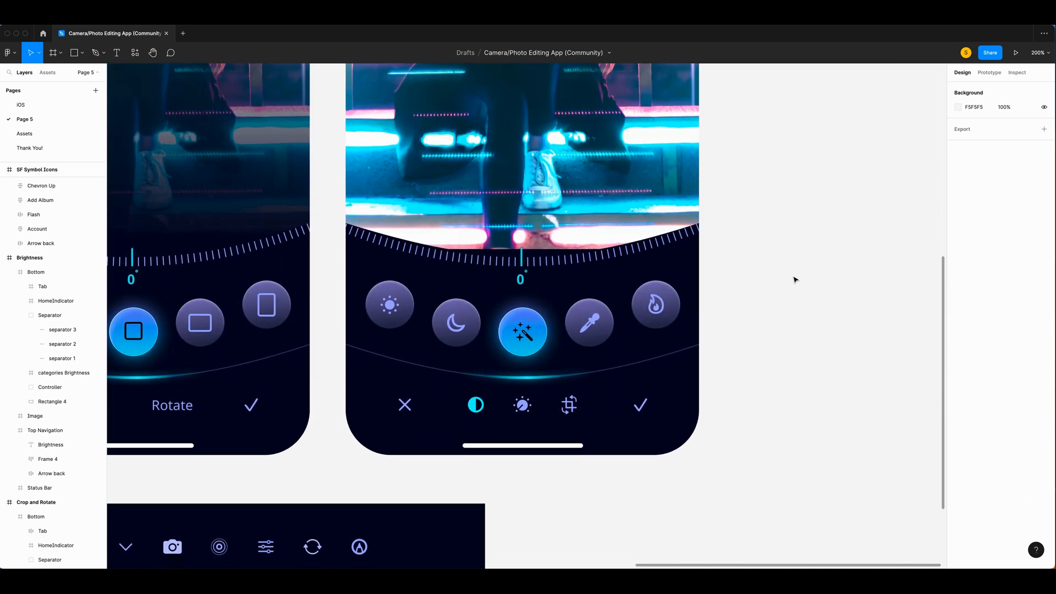
pyautogui.press('-')
pyautogui.press('-')
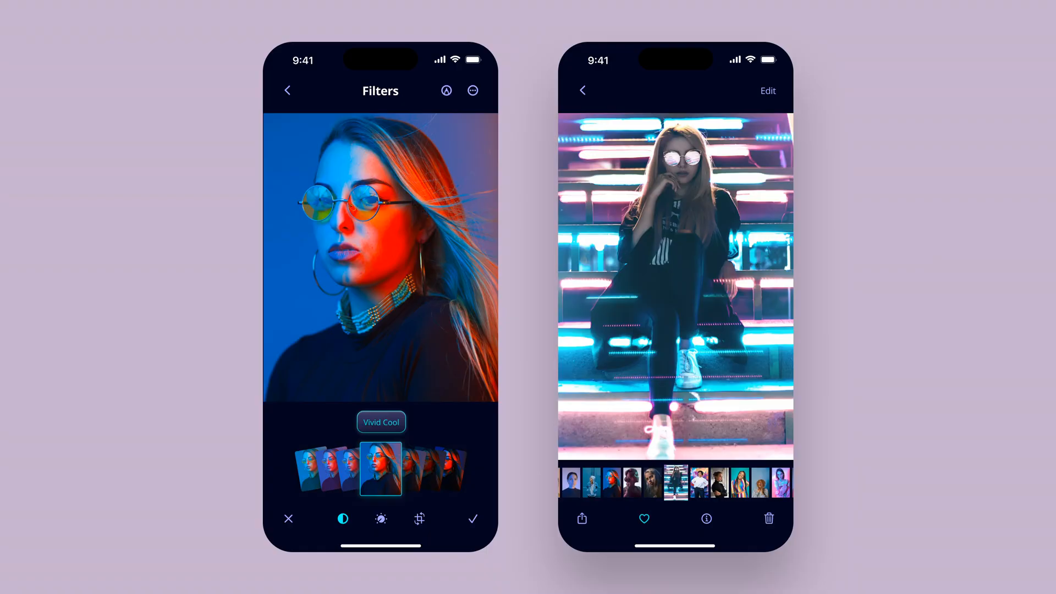
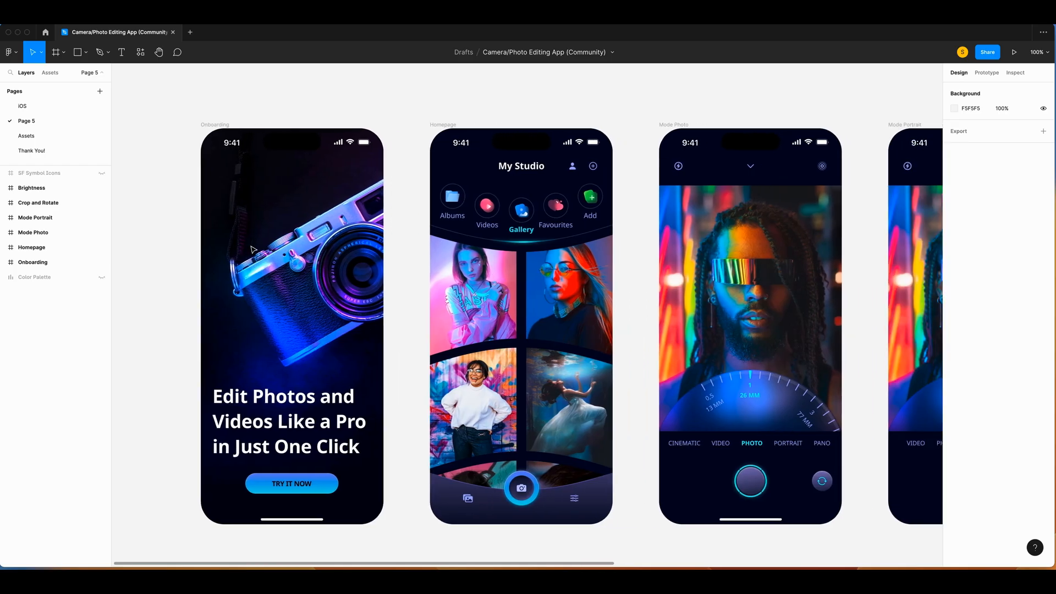
pyautogui.hscroll(10, 252, 249)
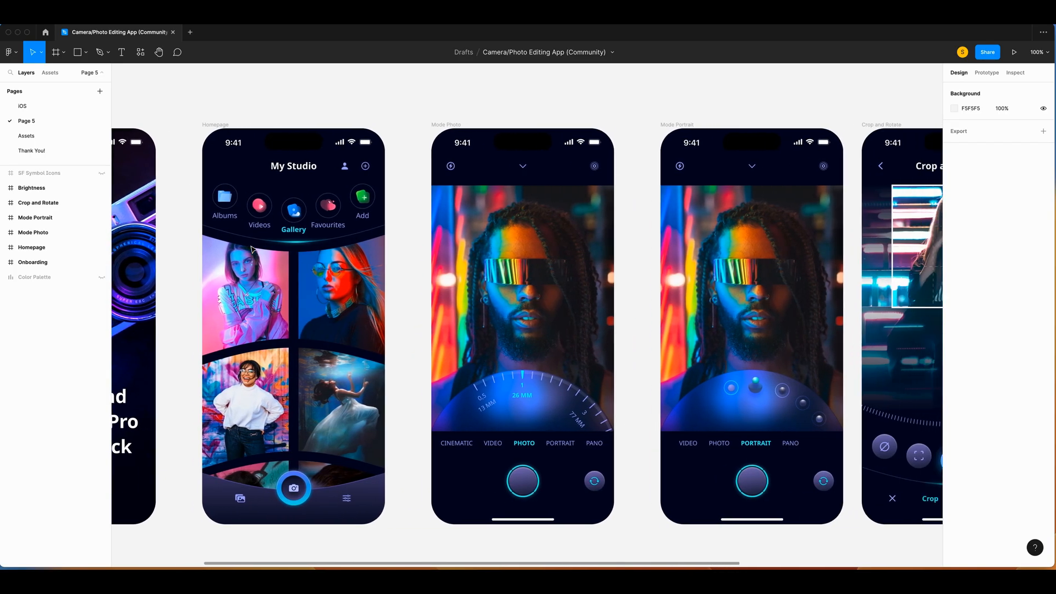
pyautogui.hscroll(10, 252, 249)
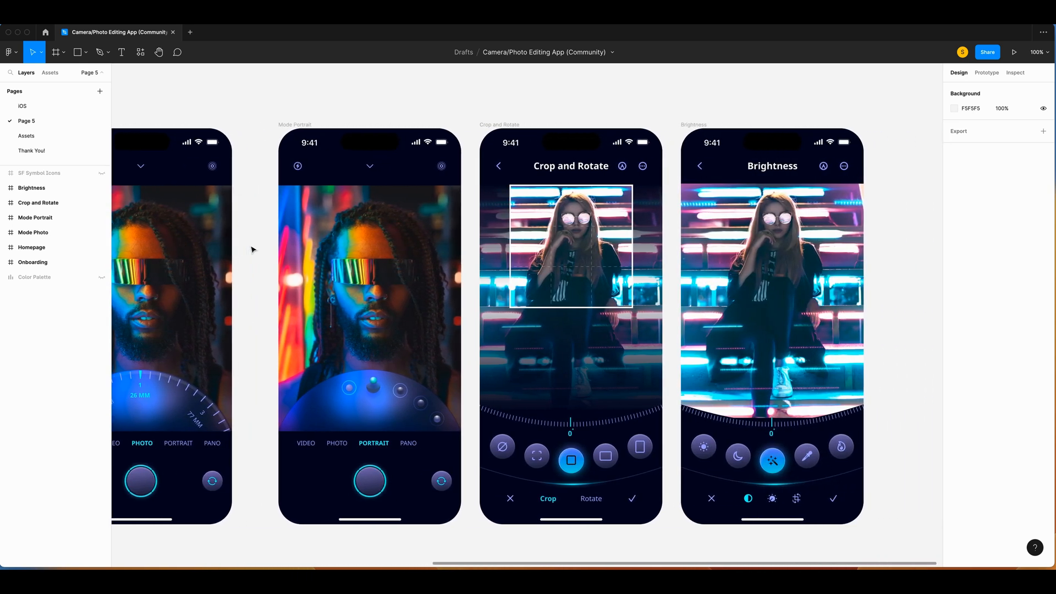
# Step: Duplicate the Brightness screen beside the original and rename the copy's frame Filter
pyautogui.hscroll(8, 252, 249)
pyautogui.click(459, 125)
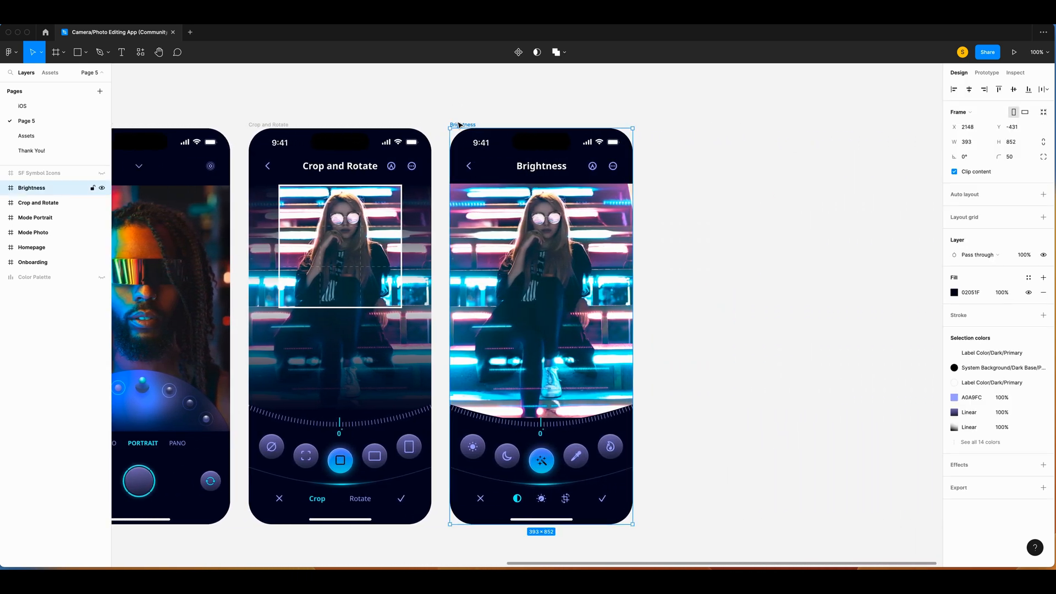
pyautogui.hotkey('ctrl', 'c')
pyautogui.hotkey('ctrl', 'v')
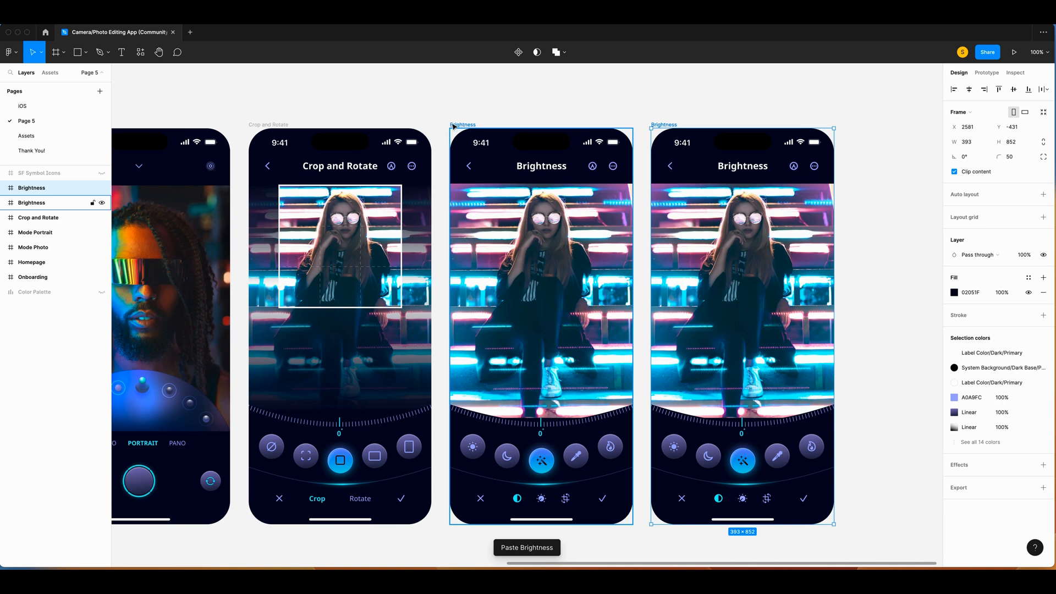
pyautogui.hscroll(6, 385, 132)
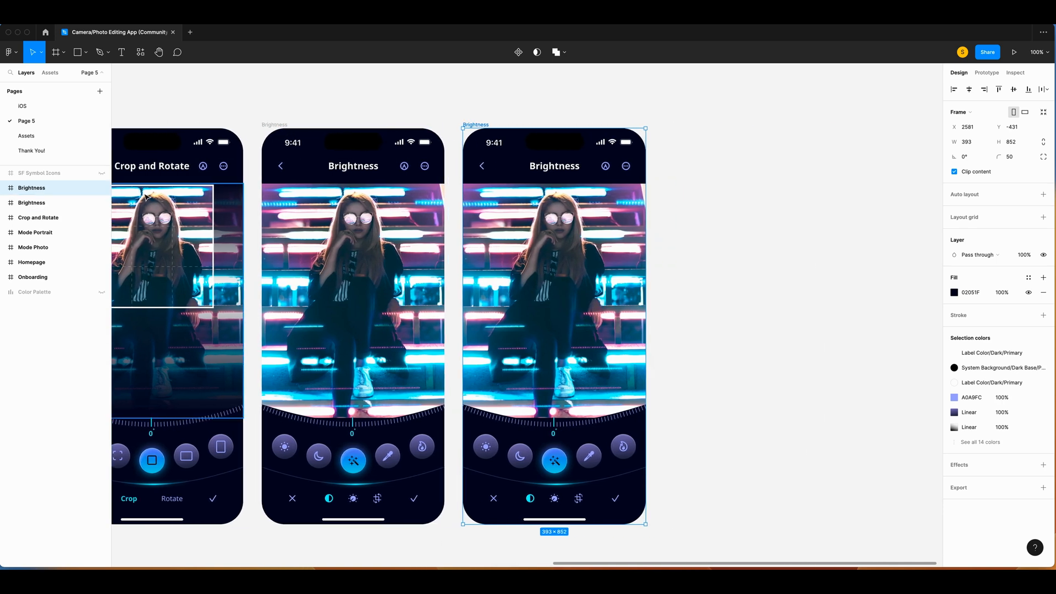
pyautogui.doubleClick(32, 188)
pyautogui.write('Filter')
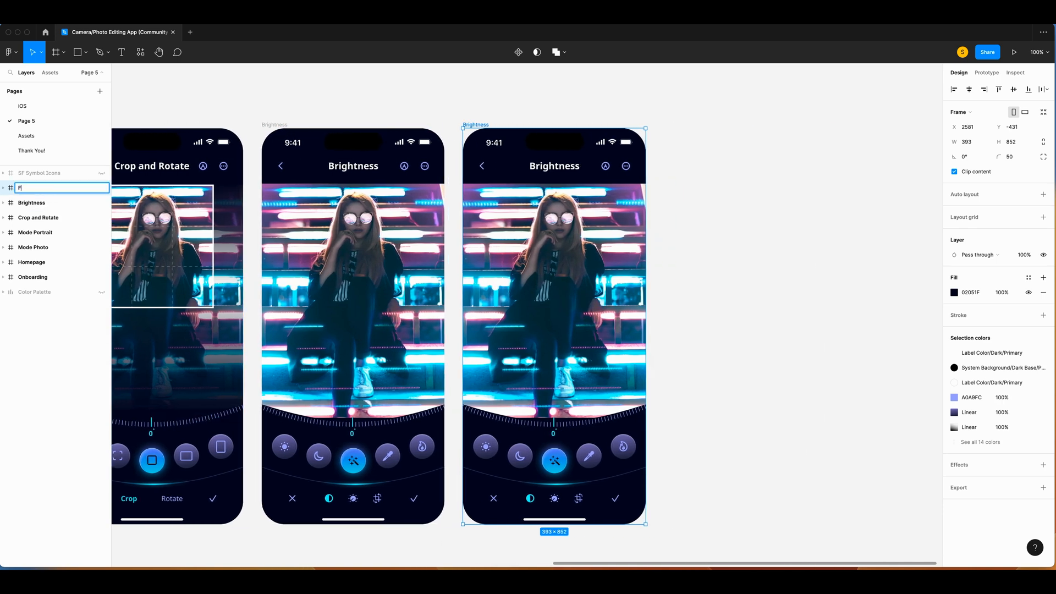
# Step: Change the navigation title on the Filter screen to "Filters"
pyautogui.doubleClick(549, 167)
pyautogui.write('Filters')
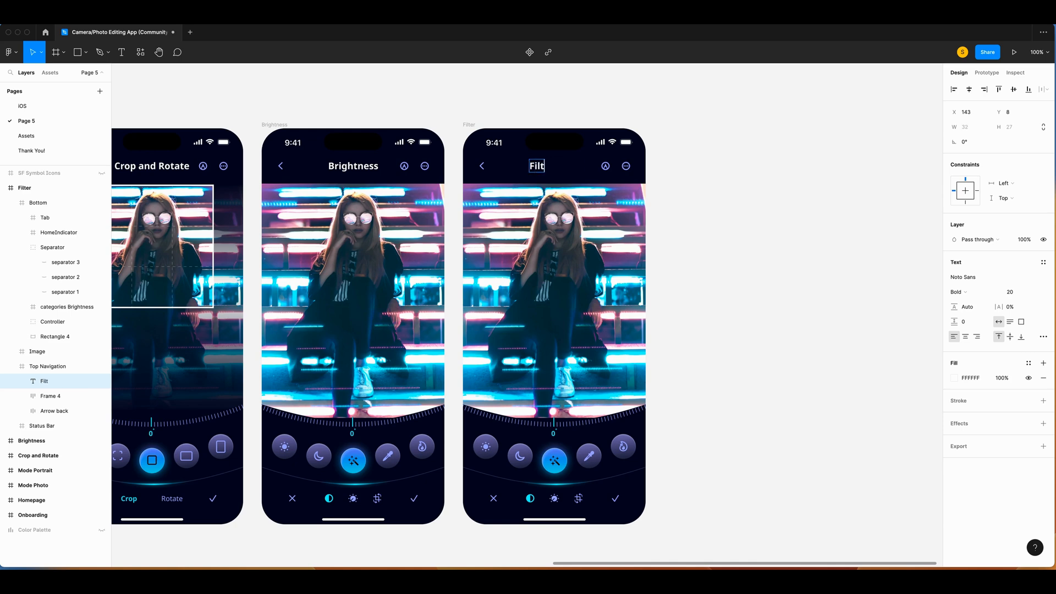
pyautogui.press('Escape')
pyautogui.click(799, 201)
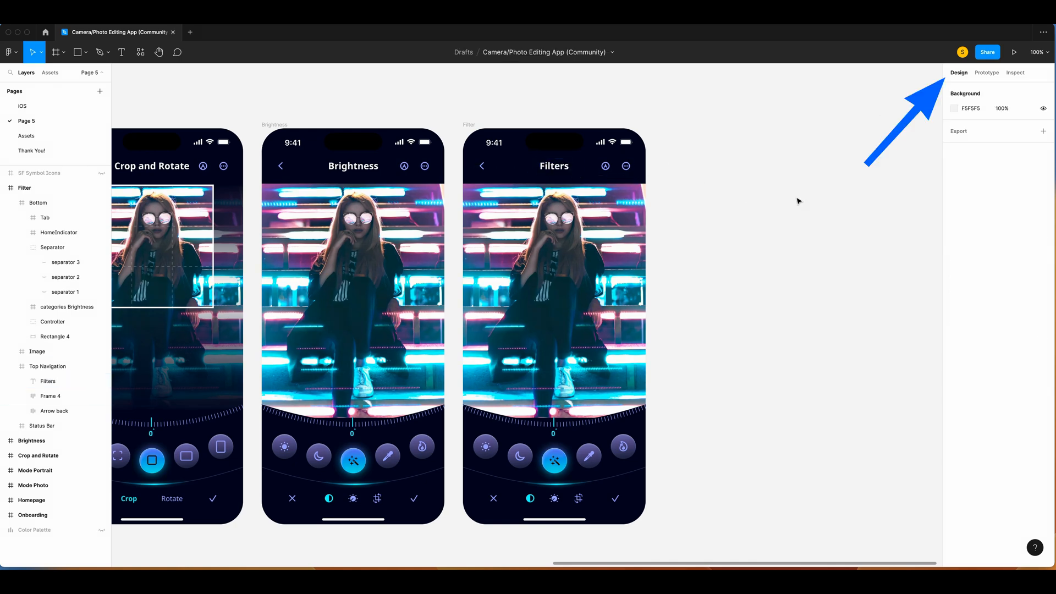
# Step: Delete the Separator, categories Brightness, Controller and Rectangle 4 layers from the Filter screen's Bottom frame
pyautogui.hscroll(1, 605, 214)
pyautogui.click(52, 248)
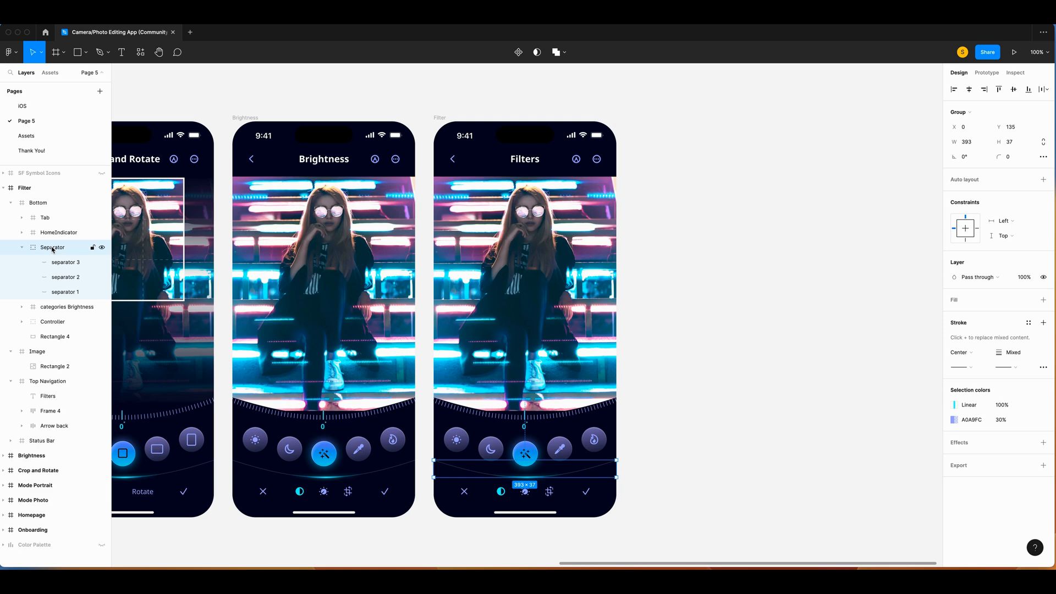
pyautogui.press('BackSpace')
pyautogui.click(53, 249)
pyautogui.press('BackSpace')
pyautogui.click(54, 249)
pyautogui.press('BackSpace')
pyautogui.click(56, 248)
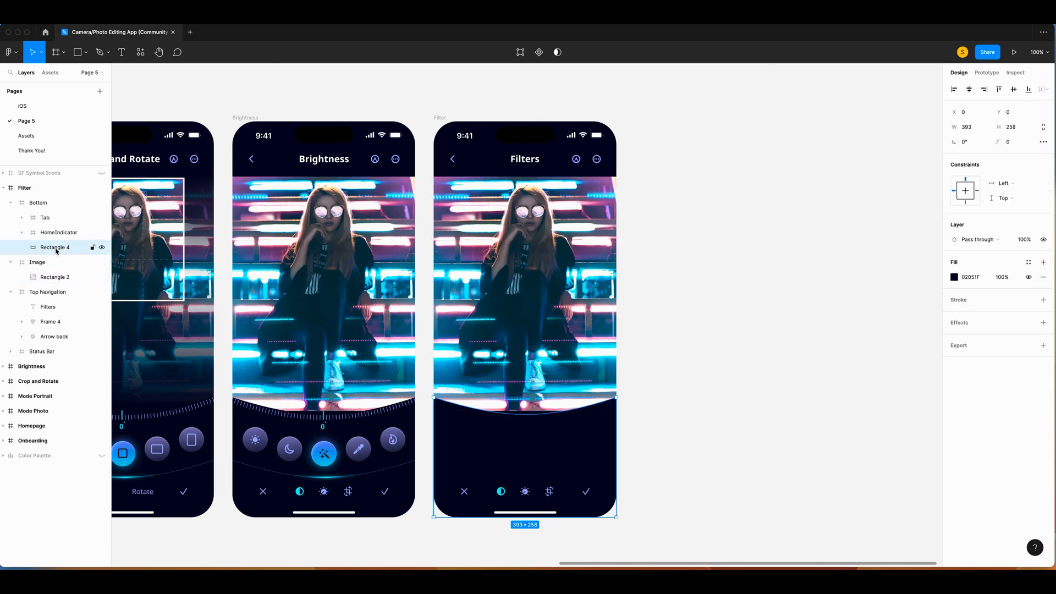
pyautogui.press('BackSpace')
# Step: Set the height of the Filter screen's Image frame to 482
pyautogui.click(76, 246)
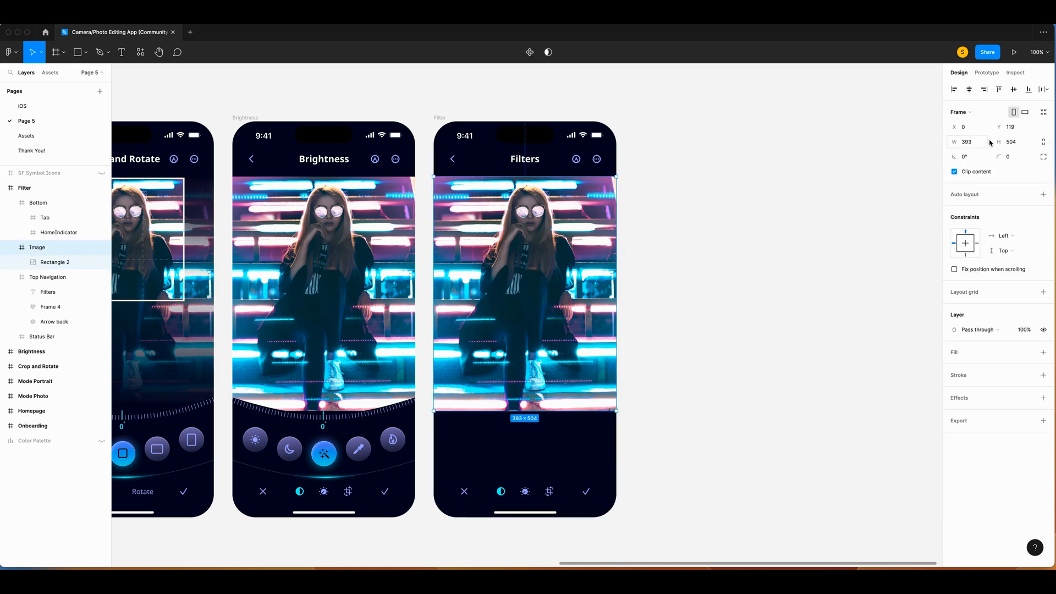
pyautogui.click(1018, 144)
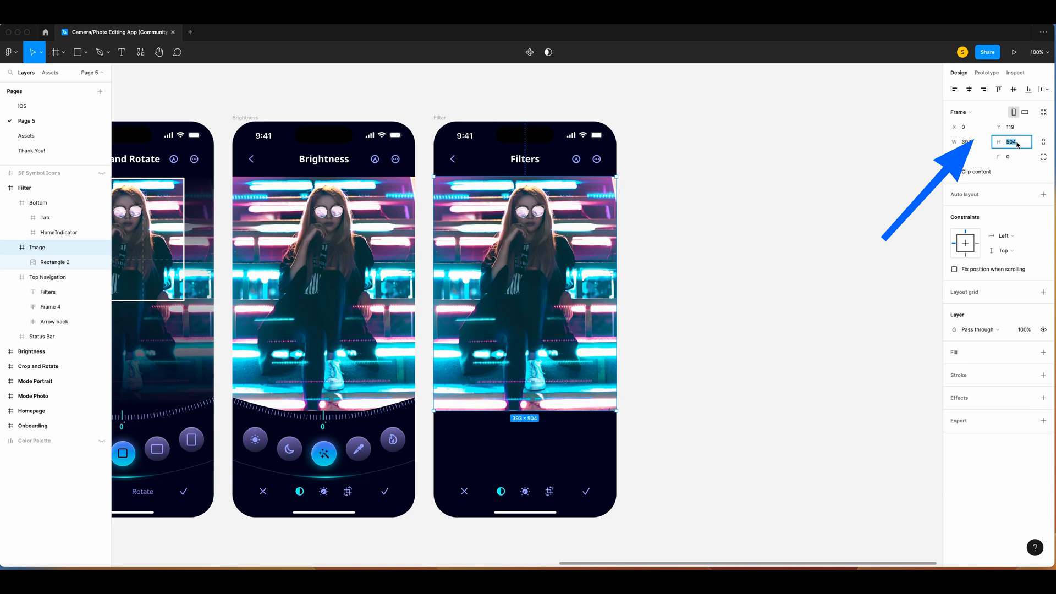
pyautogui.press('Return')
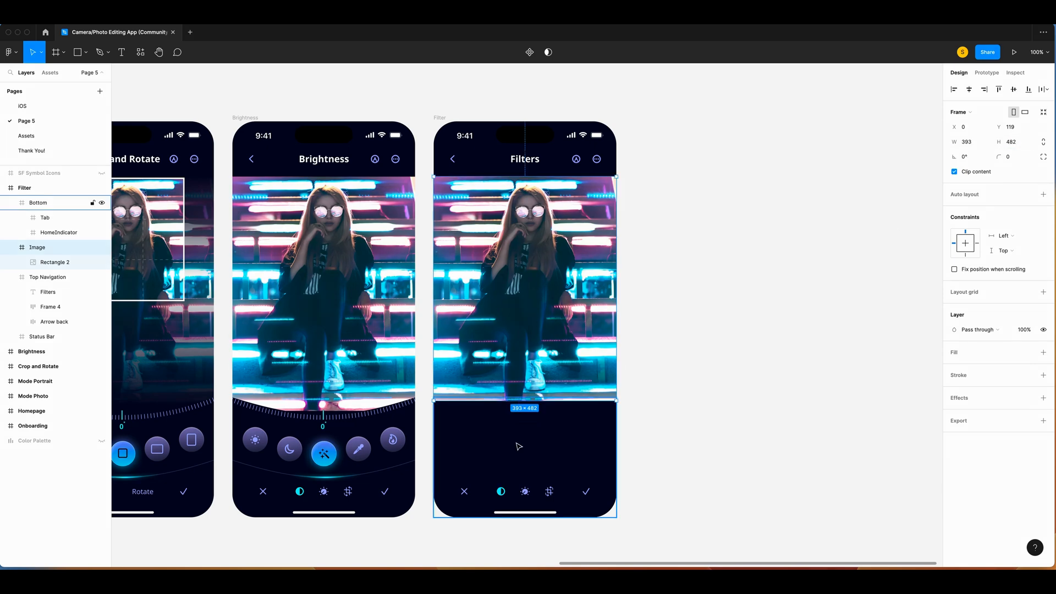
# Step: Draw a rectangle in the empty area above the Filter screen's tab icons and size it 70 × 90
pyautogui.scroll(10, 519, 446)
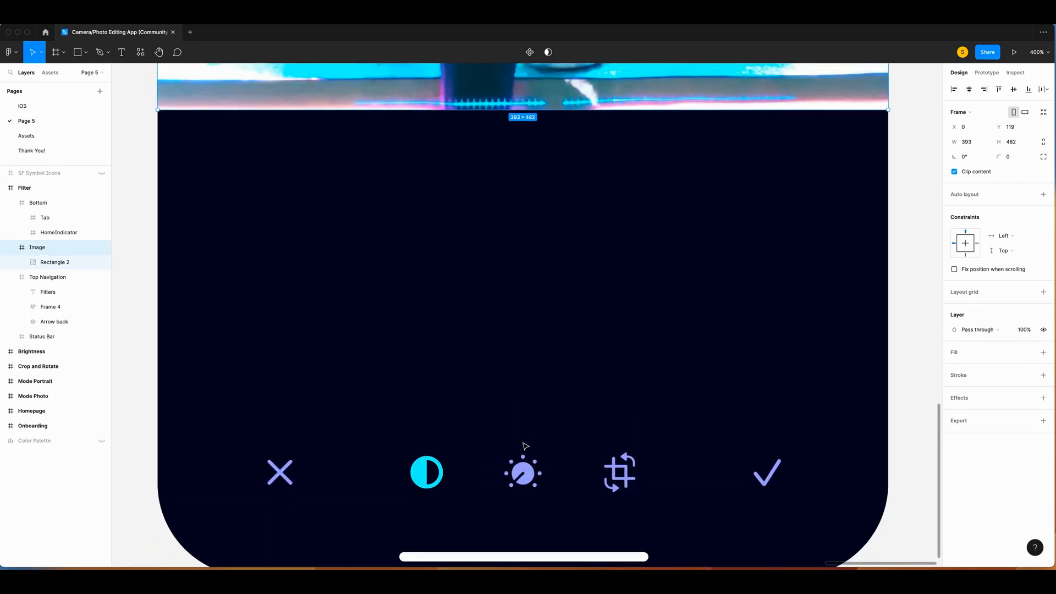
pyautogui.scroll(-1, 523, 446)
pyautogui.press('r')
pyautogui.moveTo(447, 146)
pyautogui.mouseDown()
pyautogui.moveTo(591, 285)
pyautogui.moveTo(613, 341)
pyautogui.mouseUp()
pyautogui.click(980, 128)
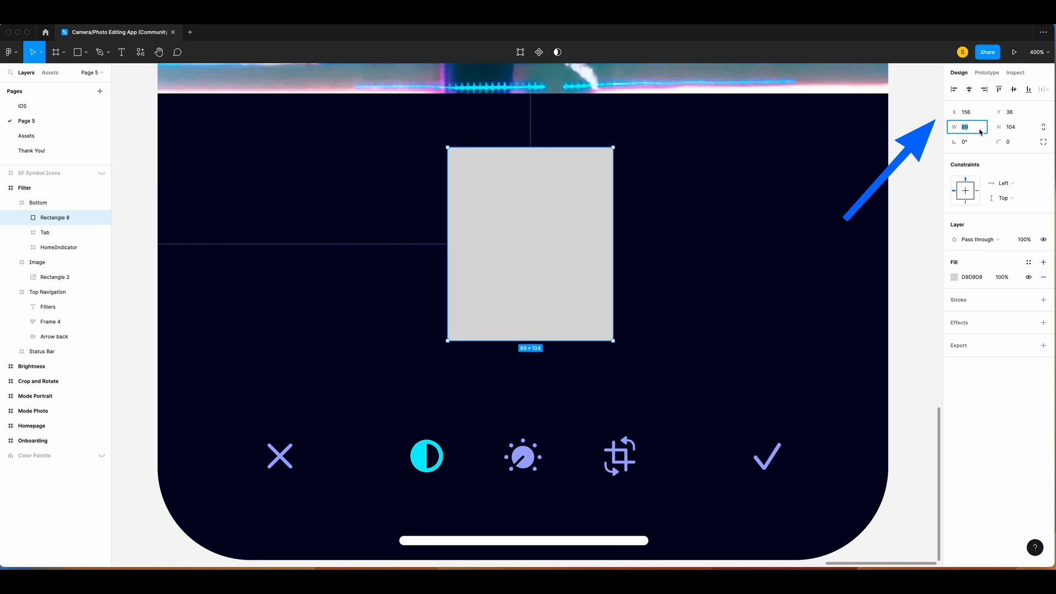
pyautogui.write('70')
pyautogui.press('Tab')
pyautogui.write('90')
pyautogui.press('Return')
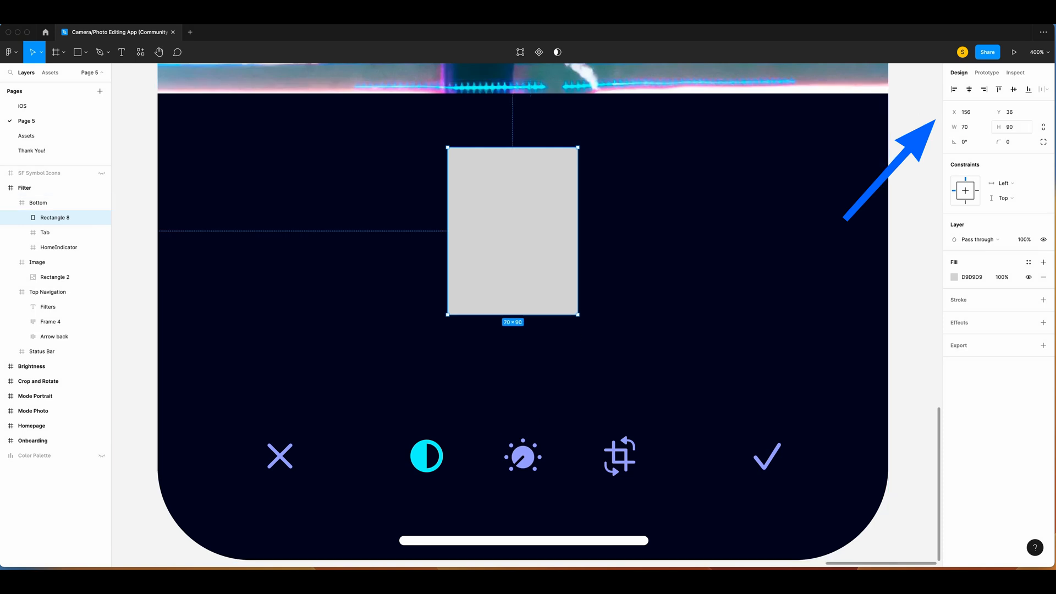
# Step: Round the new rectangle's corners with a radius of 3
pyautogui.click(1023, 144)
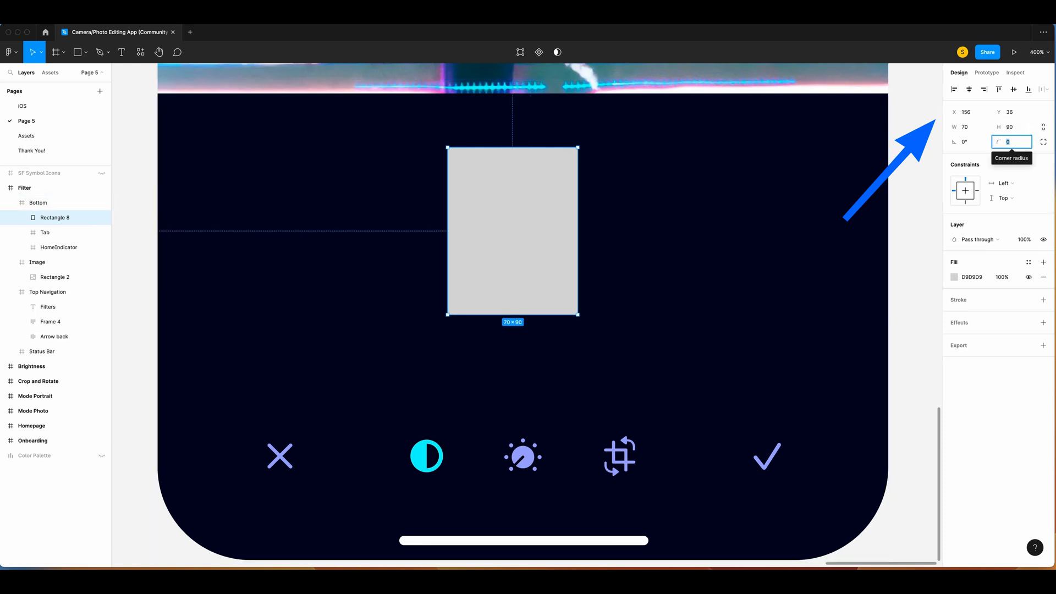
pyautogui.write('3')
pyautogui.press('Return')
# Step: Fill the rectangle with the Unsplash portrait of a woman in round glasses under blue and red light
pyautogui.rightClick(537, 222)
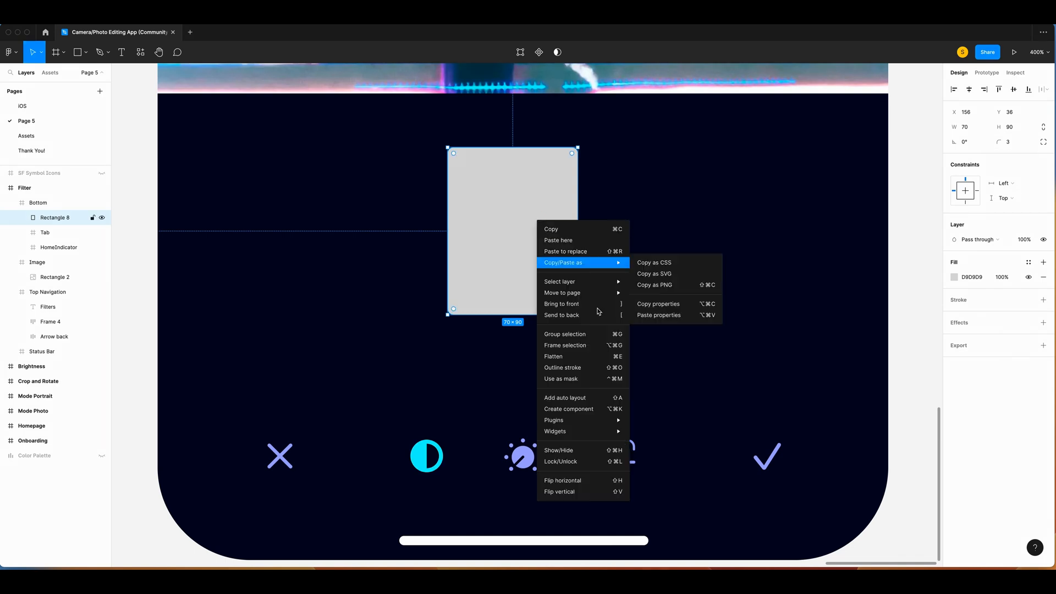
pyautogui.moveTo(583, 420)
pyautogui.click(654, 276)
pyautogui.scroll(-5, 865, 311)
pyautogui.scroll(-10, 865, 310)
pyautogui.click(863, 352)
pyautogui.click(907, 167)
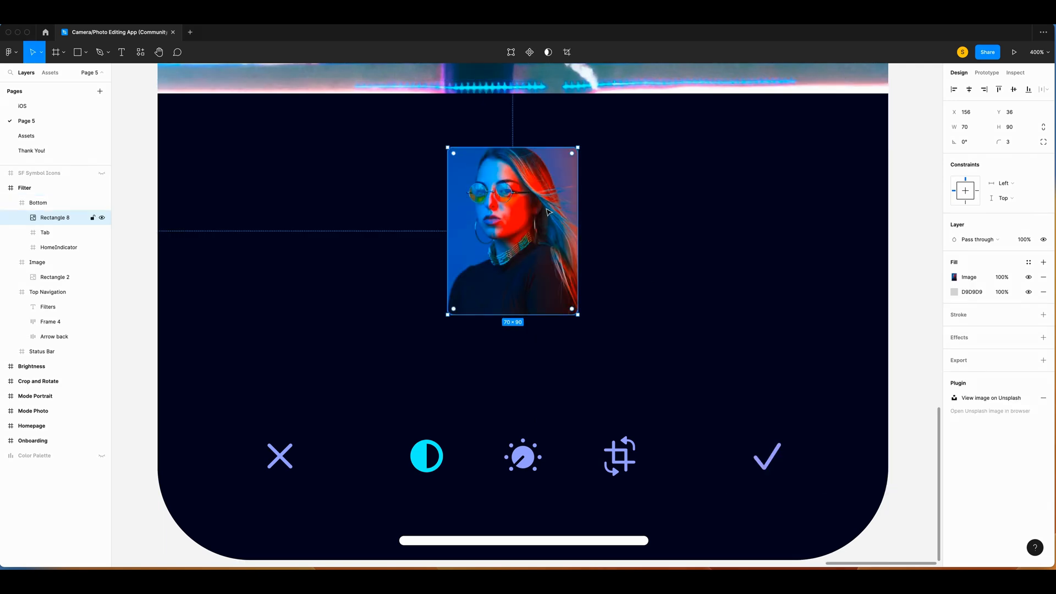
# Step: Duplicate the portrait card, resize the copy to 54 × 68 and rotate it 10°
pyautogui.press('super+c')
pyautogui.press('super+v')
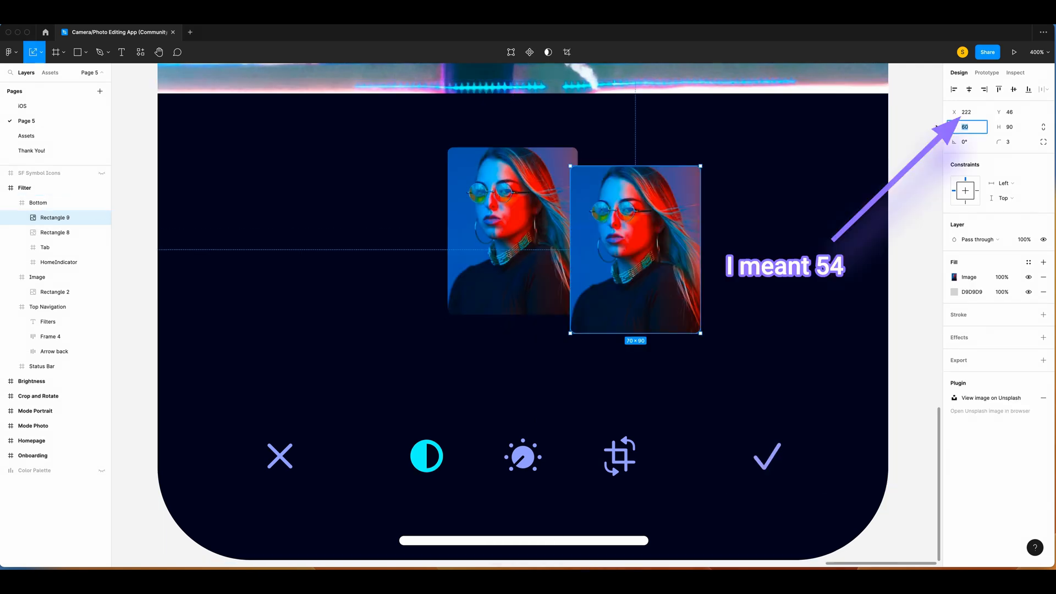
pyautogui.click(1020, 127)
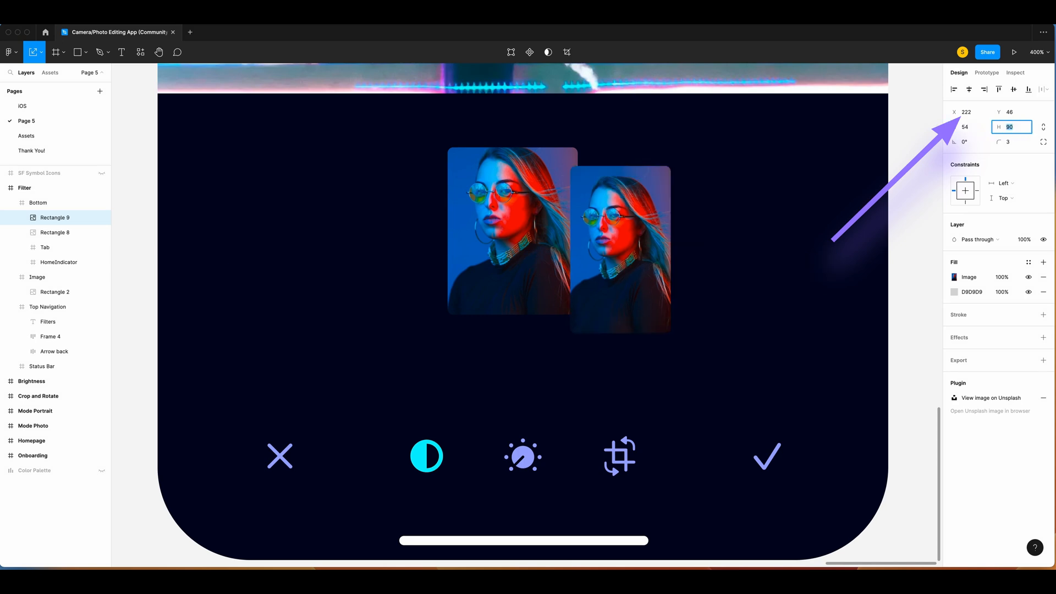
pyautogui.click(970, 142)
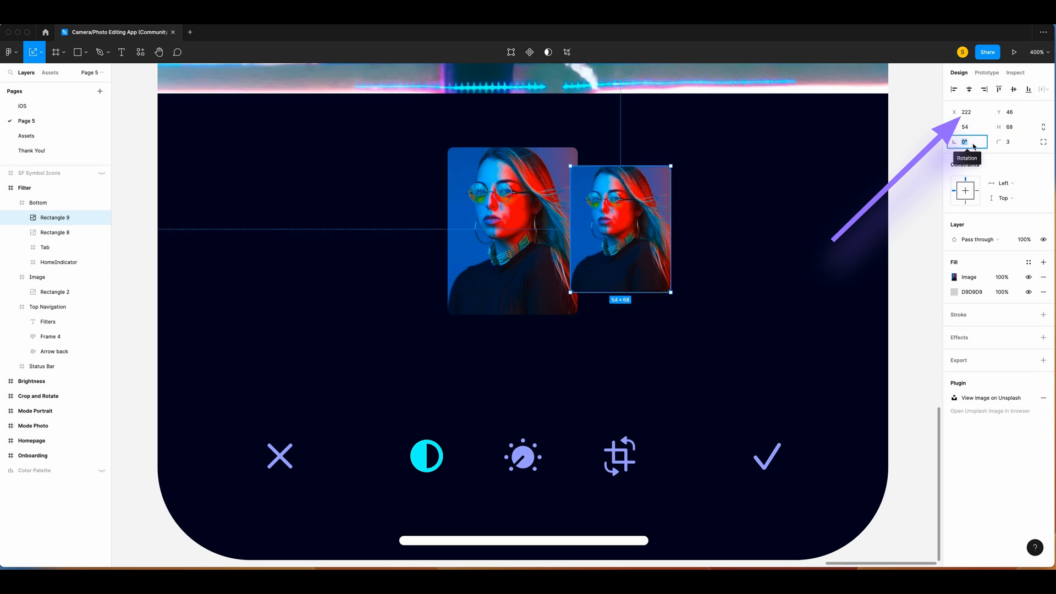
pyautogui.write('10')
pyautogui.press('Return')
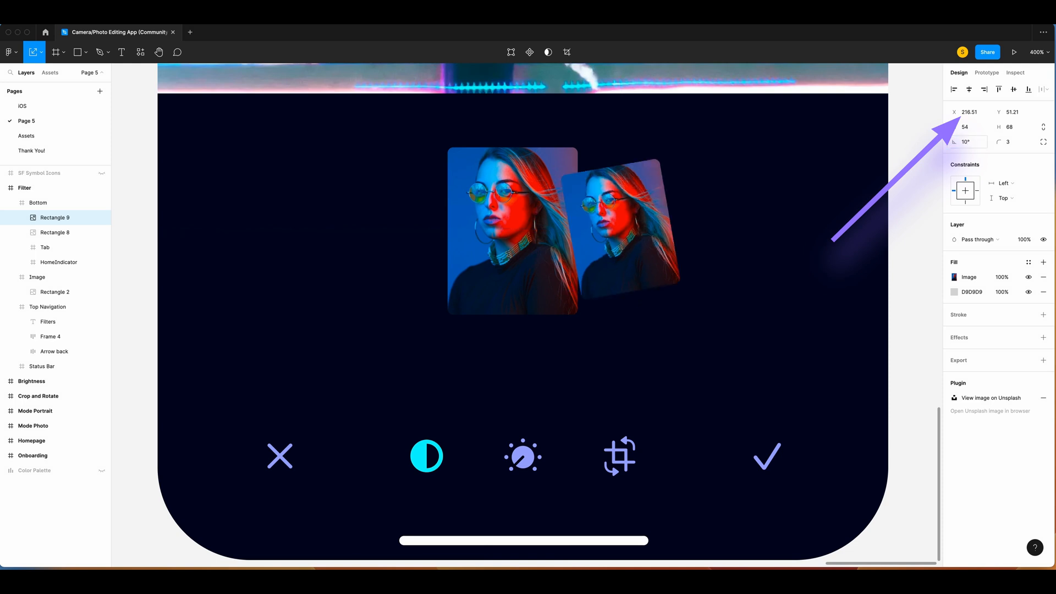
# Step: Put the small tilted card behind the large portrait in the layer order and place it at X 115, left of it
pyautogui.moveTo(53, 218); pyautogui.dragTo(42, 240)
pyautogui.moveTo(642, 240); pyautogui.dragTo(491, 247)
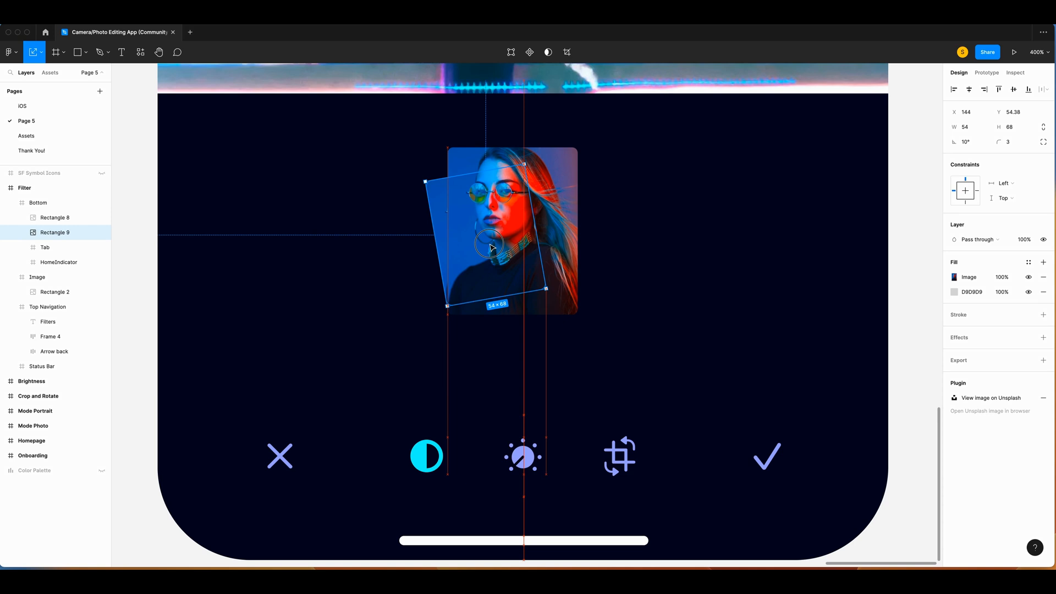
pyautogui.press('super+plus')
pyautogui.scroll(3, 491, 248)
pyautogui.press('Right')
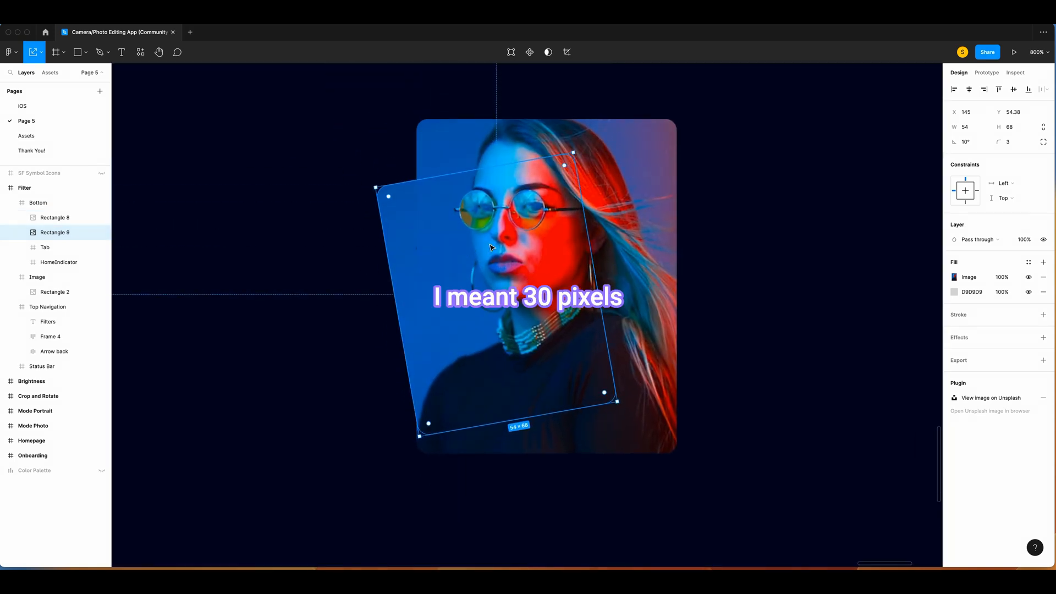
pyautogui.hotkey('shift', 'Left')
pyautogui.hotkey('shift', 'Left')
pyautogui.hotkey('shift', 'Left')
pyautogui.press('super+plus')
pyautogui.press('super+minus')
pyautogui.press('super+minus')
pyautogui.click(717, 238)
pyautogui.scroll(1, 716, 239)
# Step: Add two more copies of the tilted card, fanned out leftward at 30 px intervals to X 85 and X 55
pyautogui.click(381, 369)
pyautogui.press('super+c')
pyautogui.press('super+v')
pyautogui.hotkey('shift', 'Left')
pyautogui.hotkey('shift', 'Left')
pyautogui.hotkey('shift', 'Left')
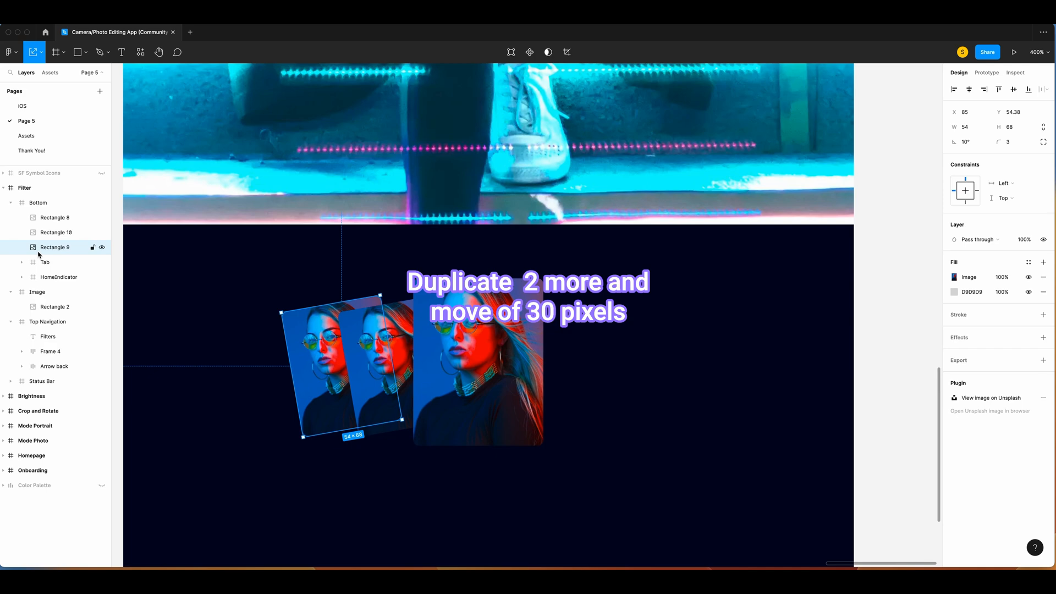
pyautogui.press('super+v')
pyautogui.hotkey('shift', 'Left')
pyautogui.hotkey('shift', 'Left')
pyautogui.hotkey('shift', 'Left')
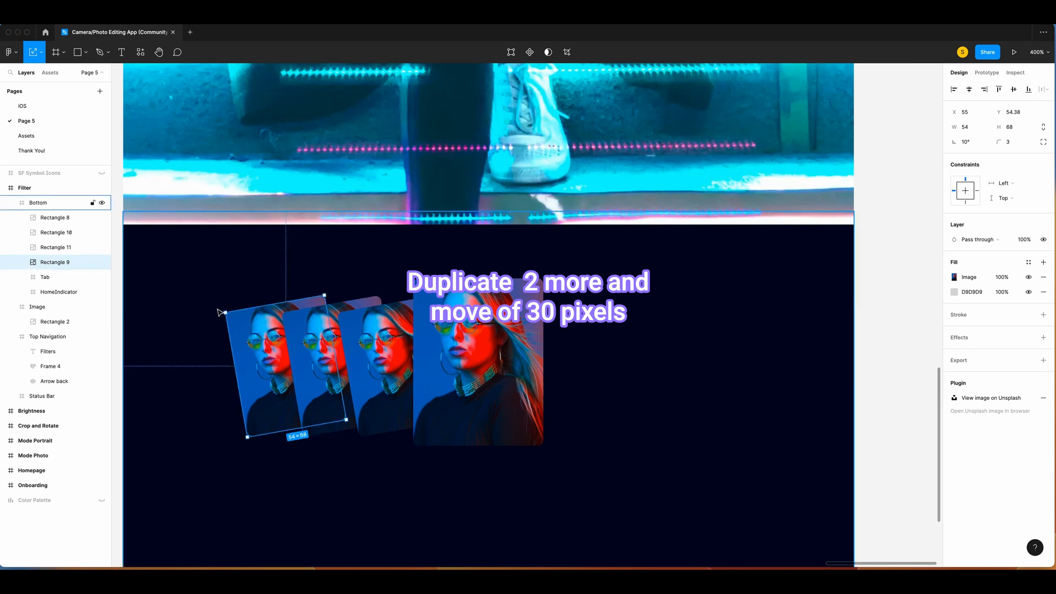
# Step: Add another small card behind the large portrait, rotate it to -10° and place it on the right side at X 215.81
pyautogui.click(376, 355)
pyautogui.press('super+v')
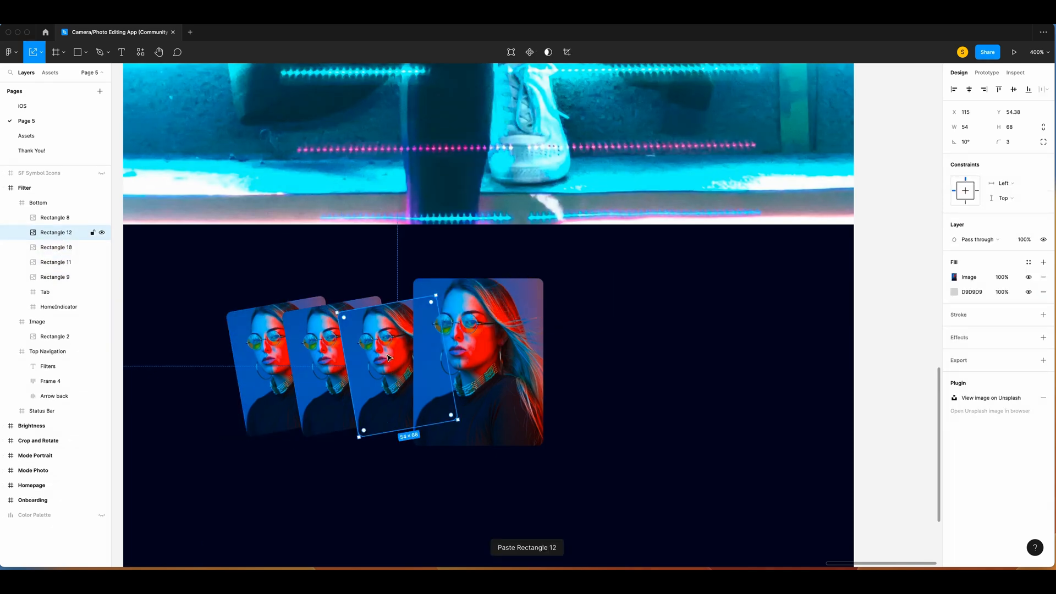
pyautogui.moveTo(376, 355); pyautogui.dragTo(518, 359)
pyautogui.click(979, 144)
pyautogui.write('-1')
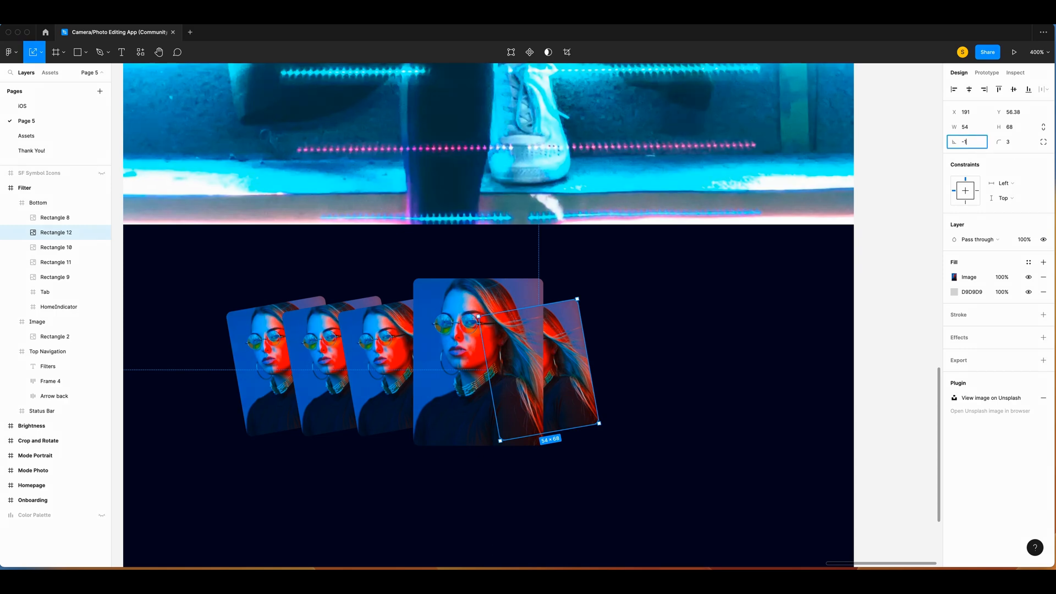
pyautogui.write('0')
pyautogui.press('Return')
pyautogui.moveTo(559, 353); pyautogui.dragTo(548, 352)
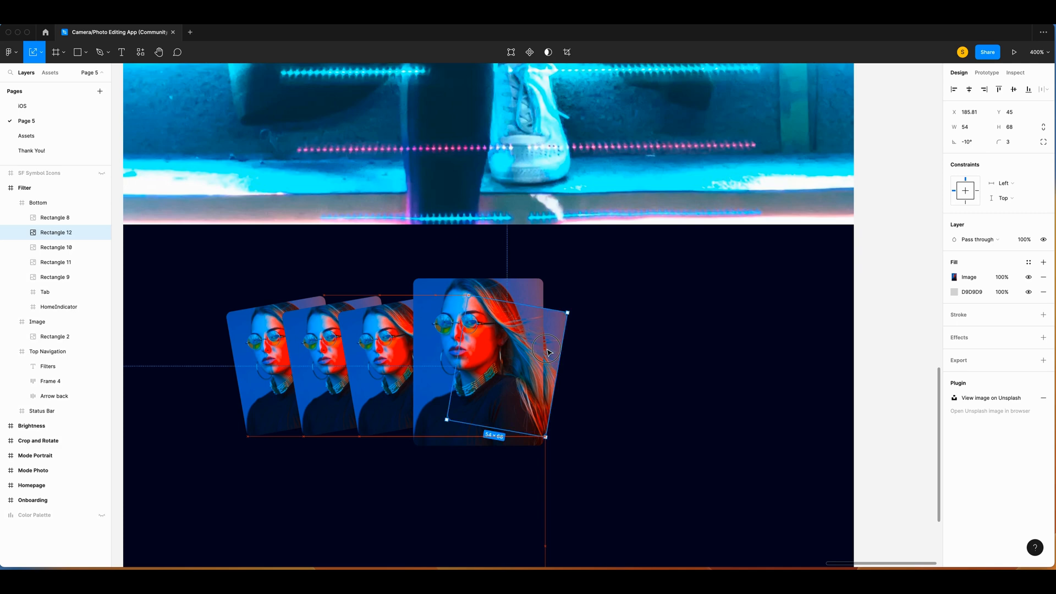
pyautogui.press('super+equal')
pyautogui.hotkey('shift', 'Right')
pyautogui.hotkey('shift', 'Right')
pyautogui.hotkey('shift', 'Right')
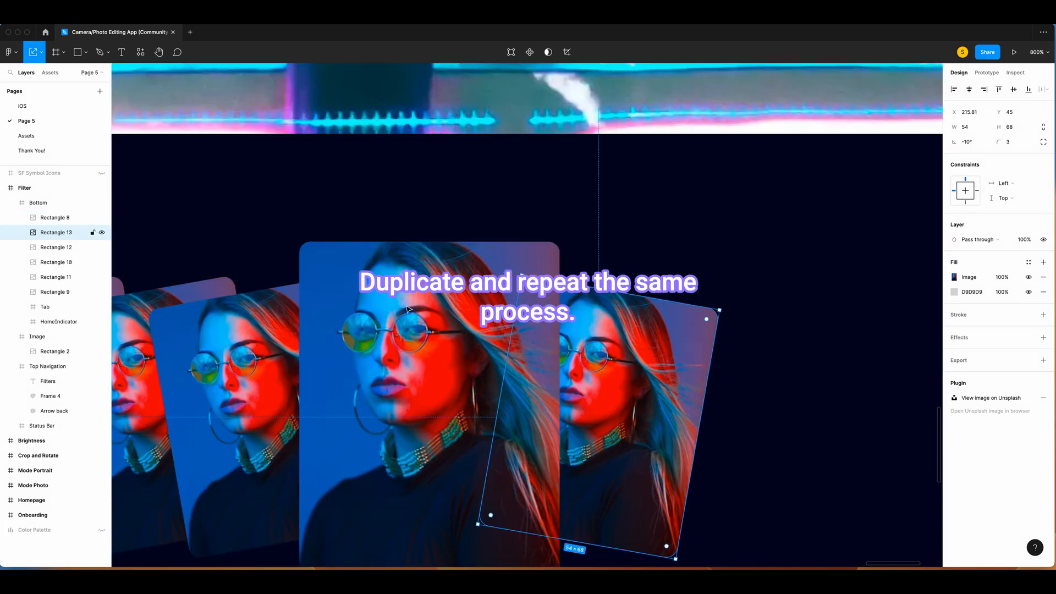
# Step: Add two more copies of the right-tilted card, fanned out rightward at 30 px intervals and stacked one behind another
pyautogui.press('super+d')
pyautogui.hotkey('shift', 'Right')
pyautogui.hotkey('shift', 'Right')
pyautogui.hotkey('shift', 'Right')
pyautogui.hscroll(2, 660, 320)
pyautogui.scroll(-1, 659, 320)
pyautogui.press('super+c')
pyautogui.press('super+v')
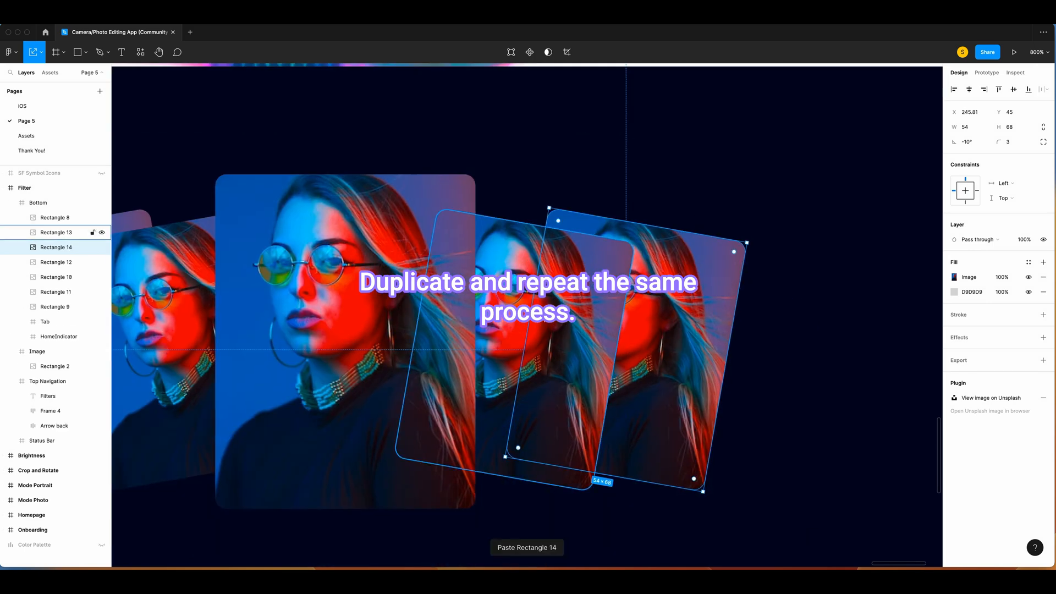
pyautogui.click(54, 263)
pyautogui.hotkey('shift', 'Right')
pyautogui.hotkey('shift', 'Right')
pyautogui.hotkey('shift', 'Right')
pyautogui.press('super+minus')
pyautogui.click(893, 376)
pyautogui.hscroll(-1, 893, 376)
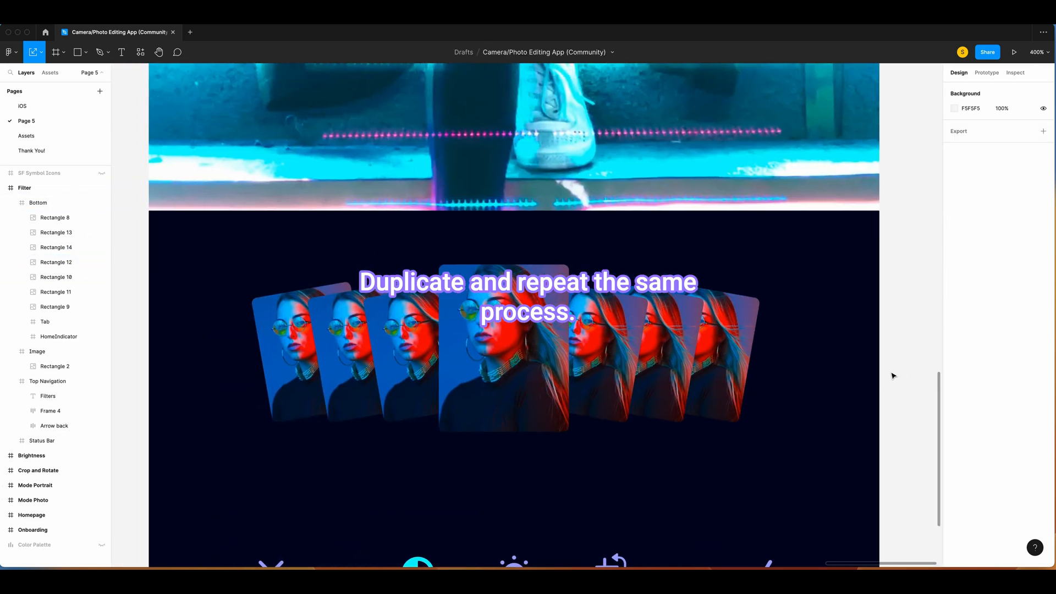
# Step: Add a 1 px inside stroke to the large central portrait card, using the cyan 08F7FE sampled from the tab bar's active icon
pyautogui.hscroll(-3, 578, 350)
pyautogui.scroll(1, 578, 349)
pyautogui.click(578, 349)
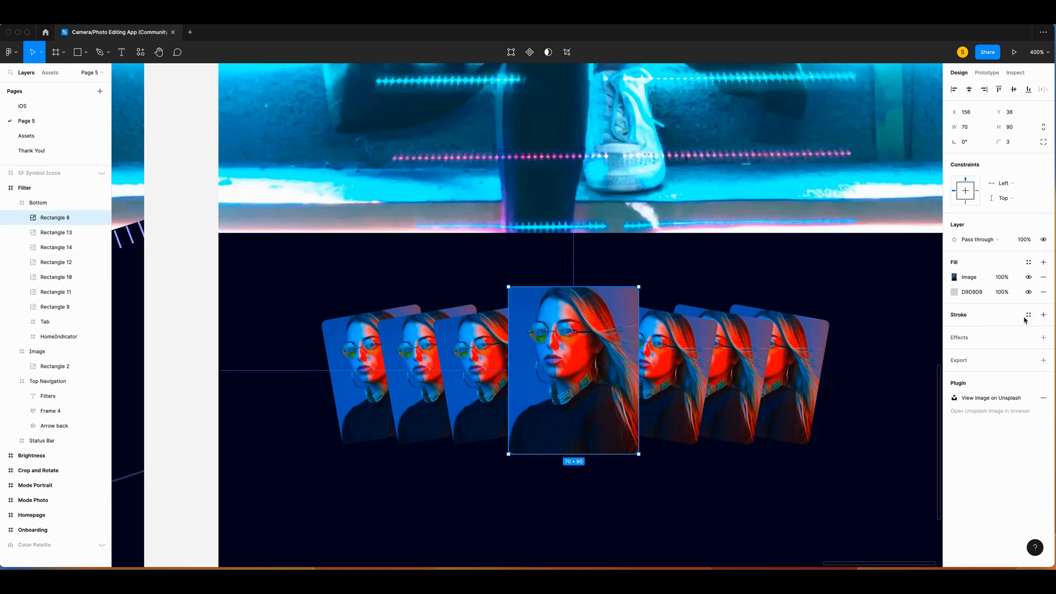
pyautogui.click(945, 316)
pyautogui.press('-')
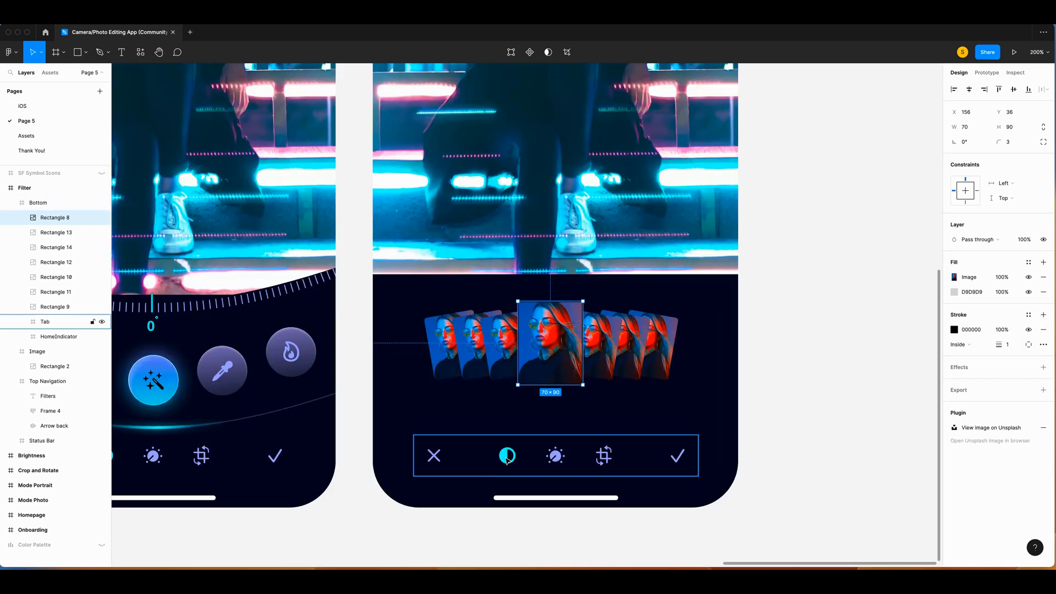
pyautogui.press('i')
pyautogui.click(506, 457)
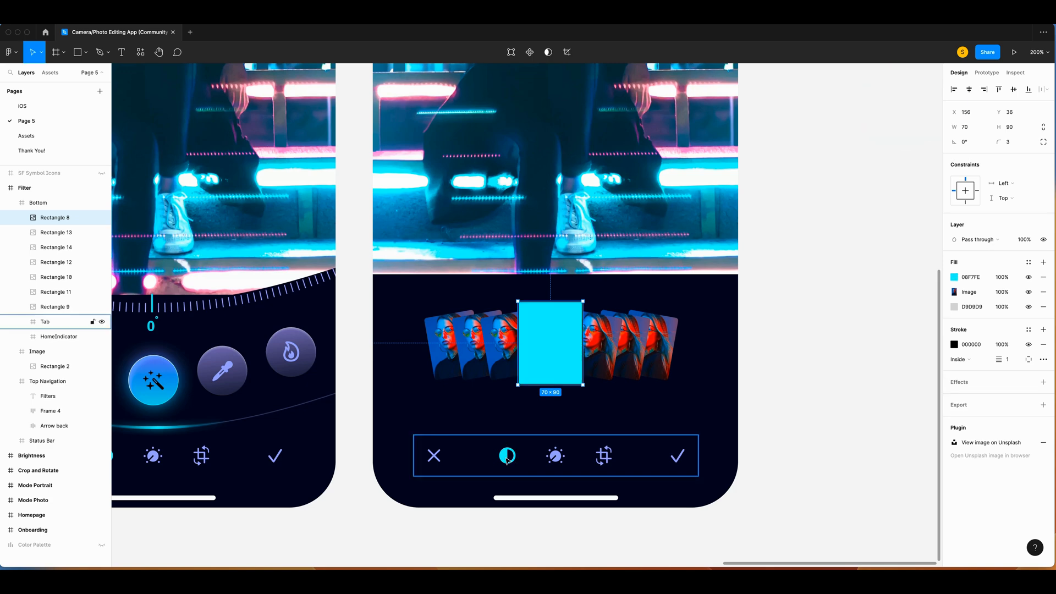
pyautogui.press('i')
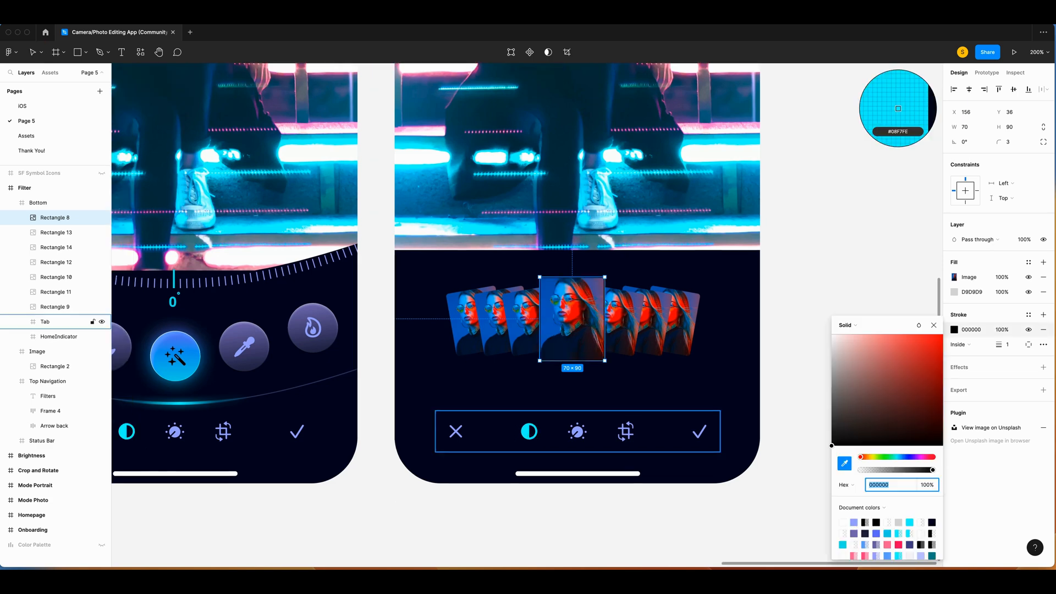
pyautogui.click(899, 108)
pyautogui.scroll(6, 585, 335)
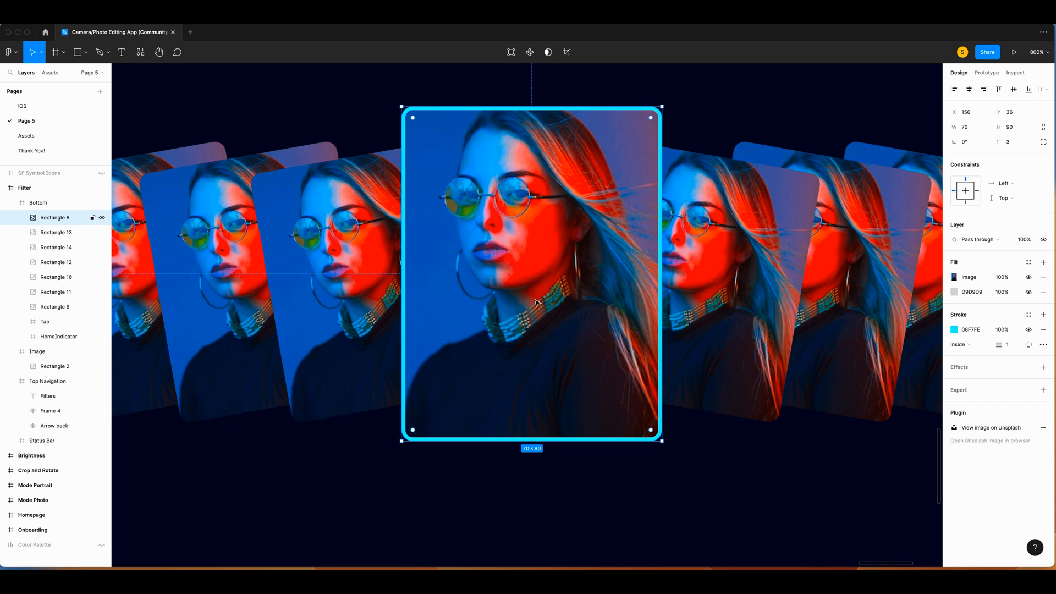
# Step: Add a drop shadow to the central card with Y 1, blur 10 and colour 08F7FE at 40% opacity
pyautogui.click(1044, 366)
pyautogui.click(954, 381)
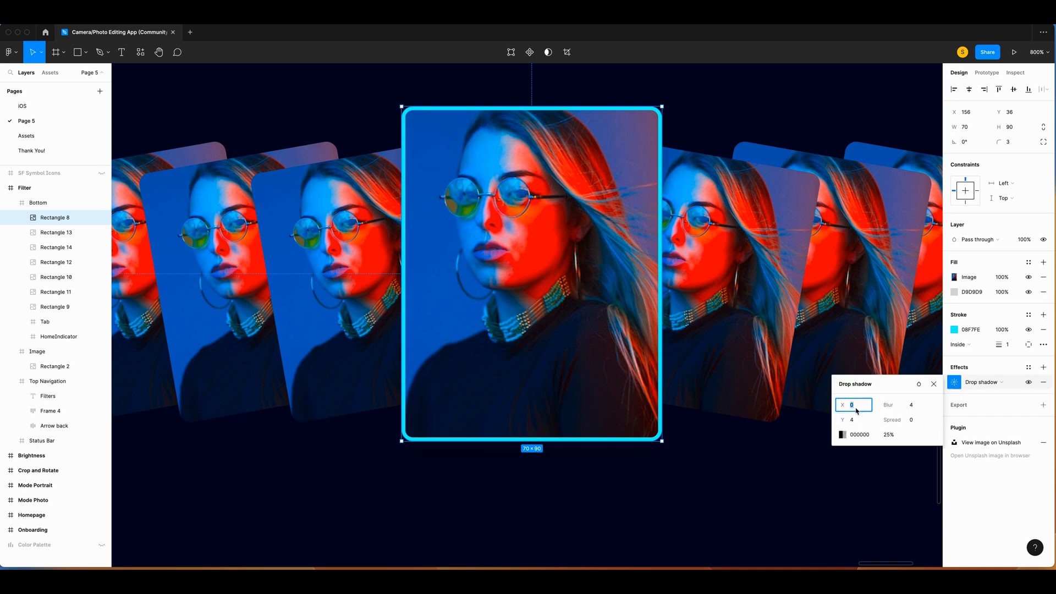
pyautogui.press('Tab')
pyautogui.write('1')
pyautogui.press('Tab')
pyautogui.write('10')
pyautogui.press('Return')
pyautogui.press('i')
pyautogui.click(659, 417)
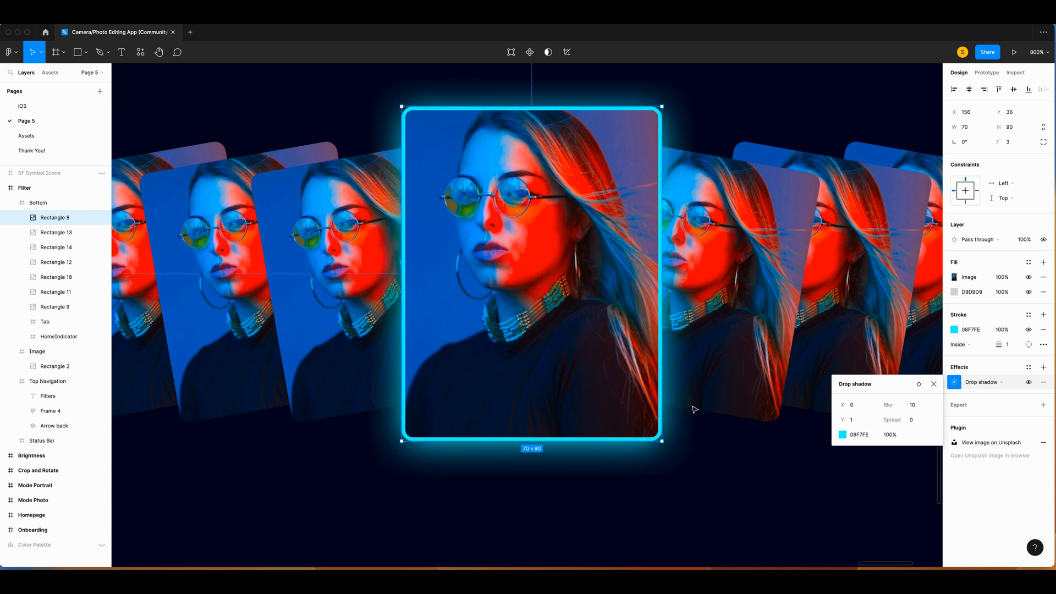
pyautogui.click(888, 435)
pyautogui.write('40')
pyautogui.press('Return')
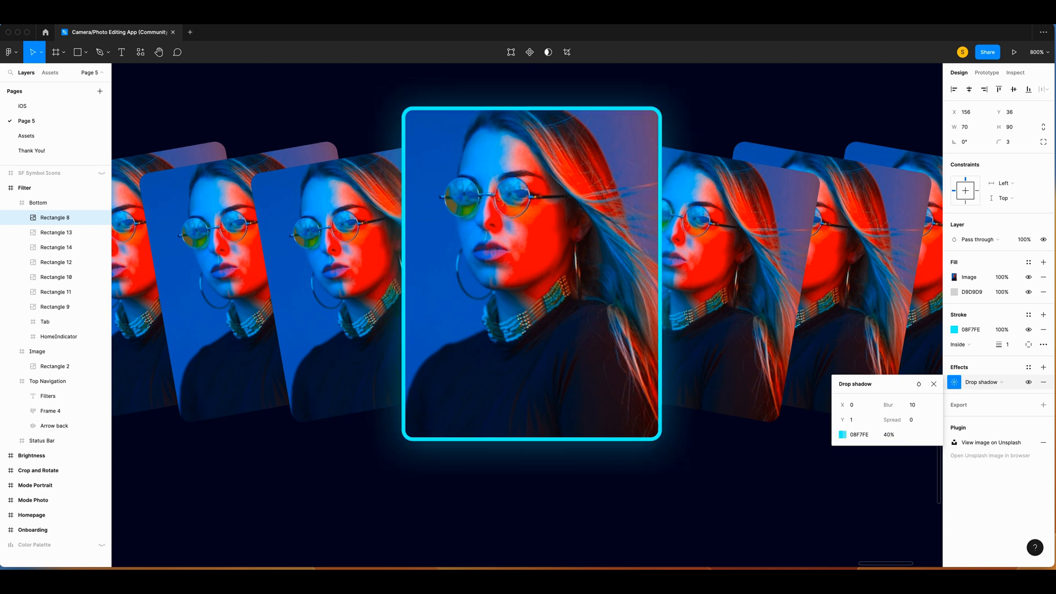
# Step: Add a second drop shadow to the central card with Y 0 and blur 20
pyautogui.click(1044, 369)
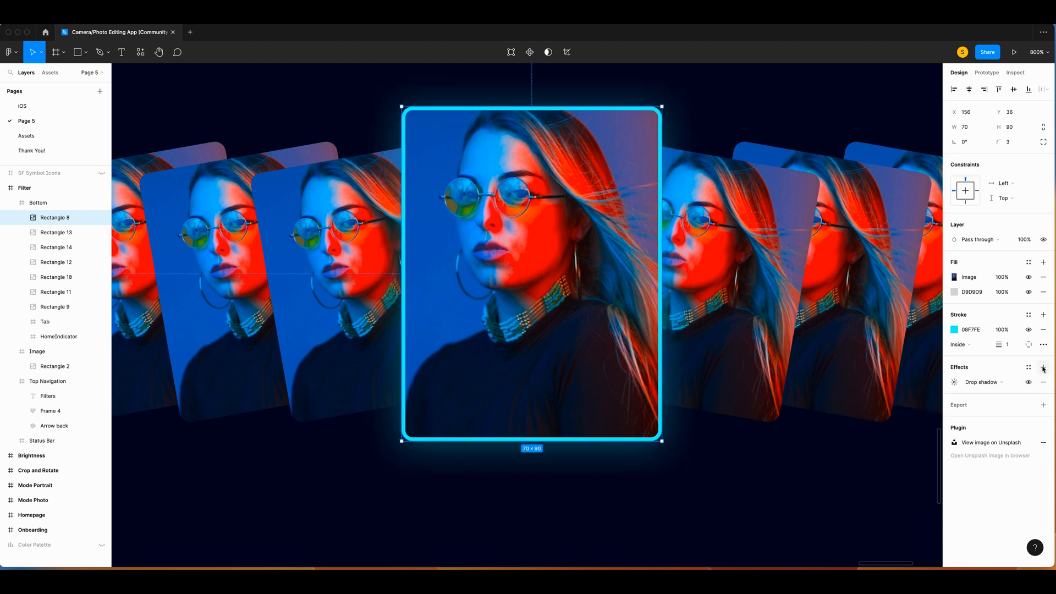
pyautogui.click(1044, 368)
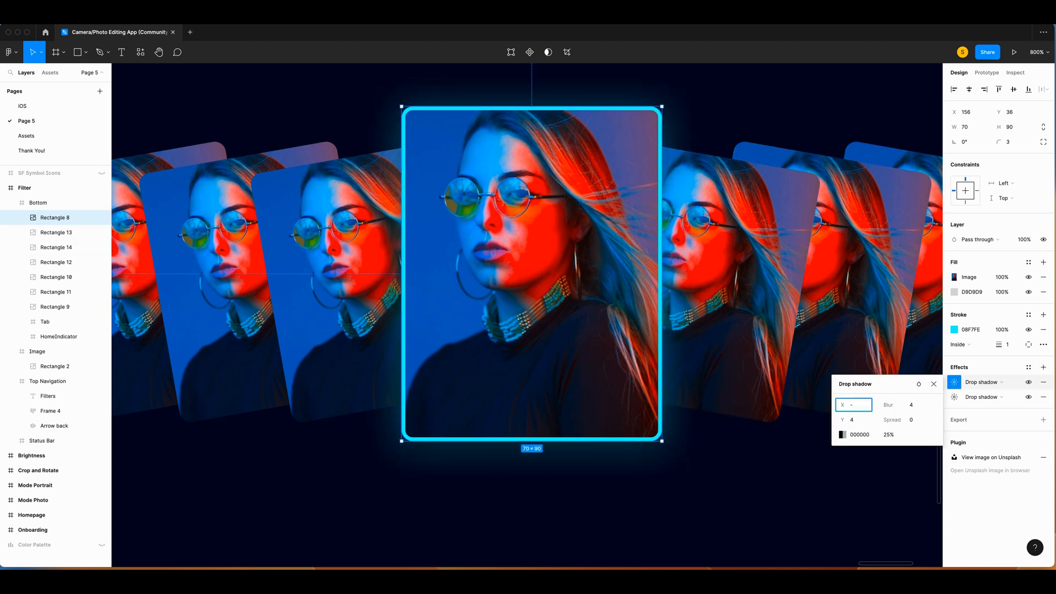
pyautogui.click(864, 422)
pyautogui.write('0')
pyautogui.click(914, 407)
pyautogui.write('20')
pyautogui.press('Return')
pyautogui.click(886, 435)
# Step: Add a third drop shadow to the central card with X 6, Y 4, blur 20 and black at 50% opacity
pyautogui.click(1044, 367)
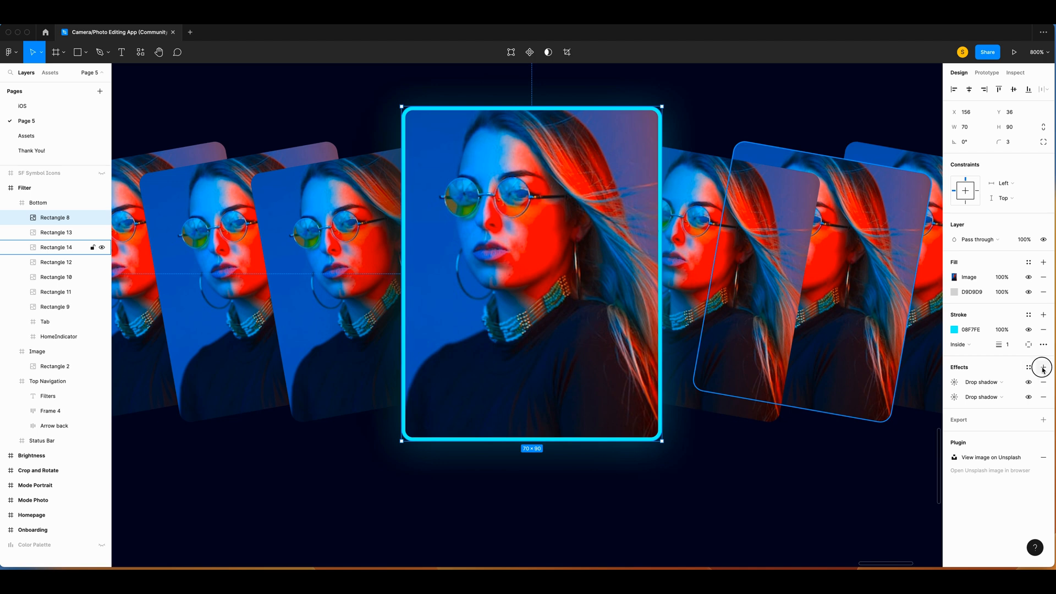
pyautogui.click(954, 382)
pyautogui.click(858, 406)
pyautogui.click(918, 407)
pyautogui.write('20')
pyautogui.click(889, 435)
pyautogui.write('50')
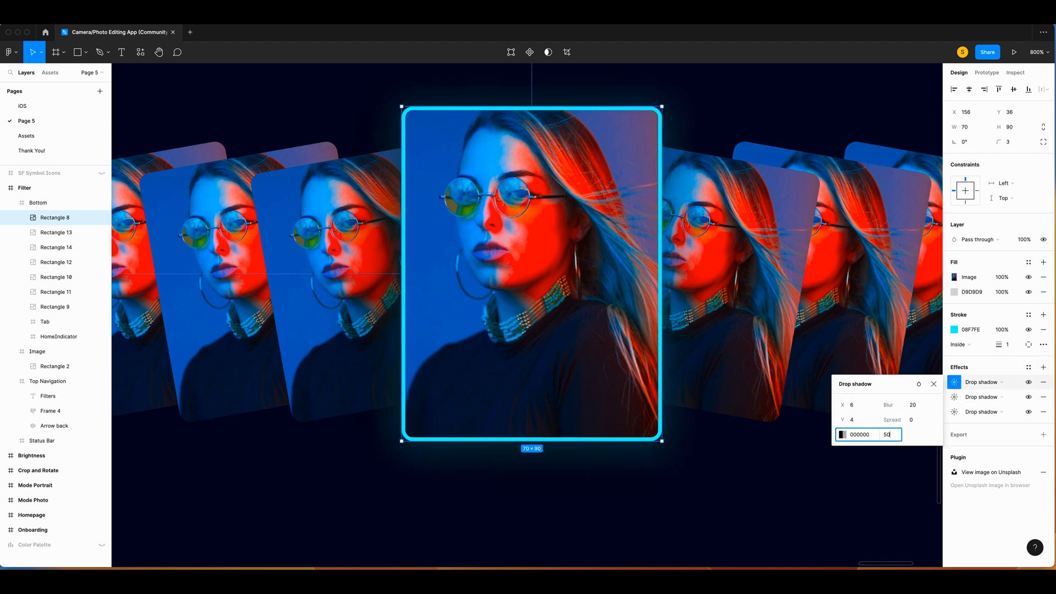
# Step: Copy the central card's properties and paste them onto the nearest right-tilted card
pyautogui.doubleClick(556, 240)
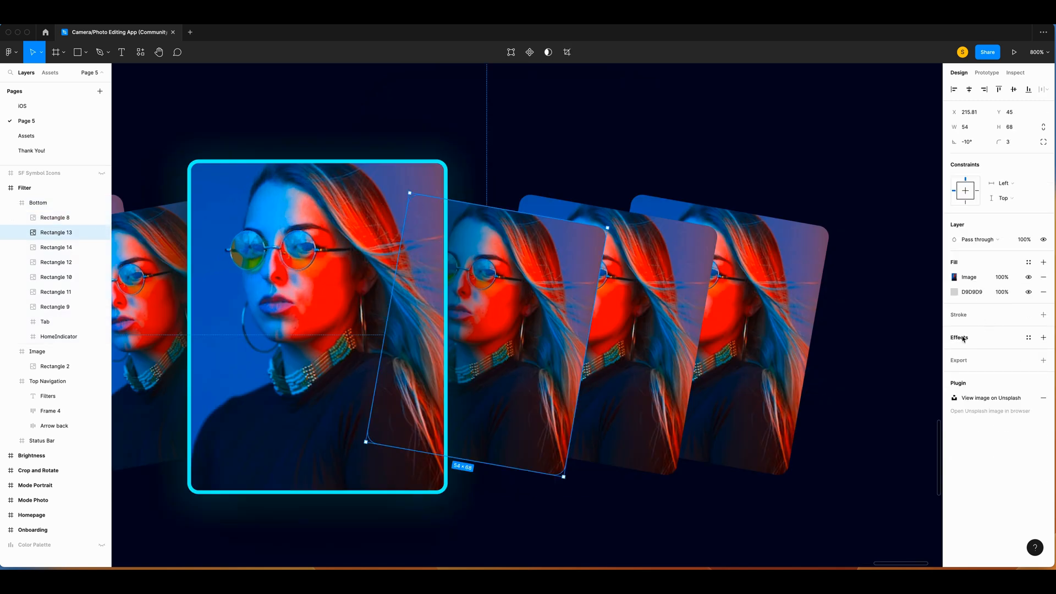
pyautogui.rightClick(383, 235)
pyautogui.moveTo(429, 269)
pyautogui.click(495, 322)
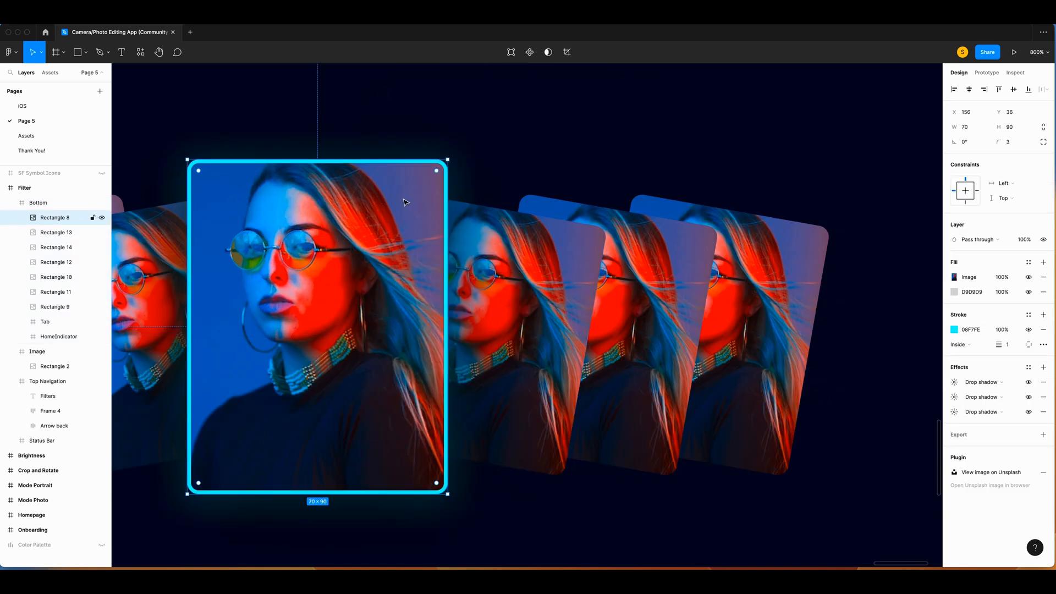
pyautogui.click(547, 274)
pyautogui.rightClick(547, 274)
pyautogui.moveTo(587, 315)
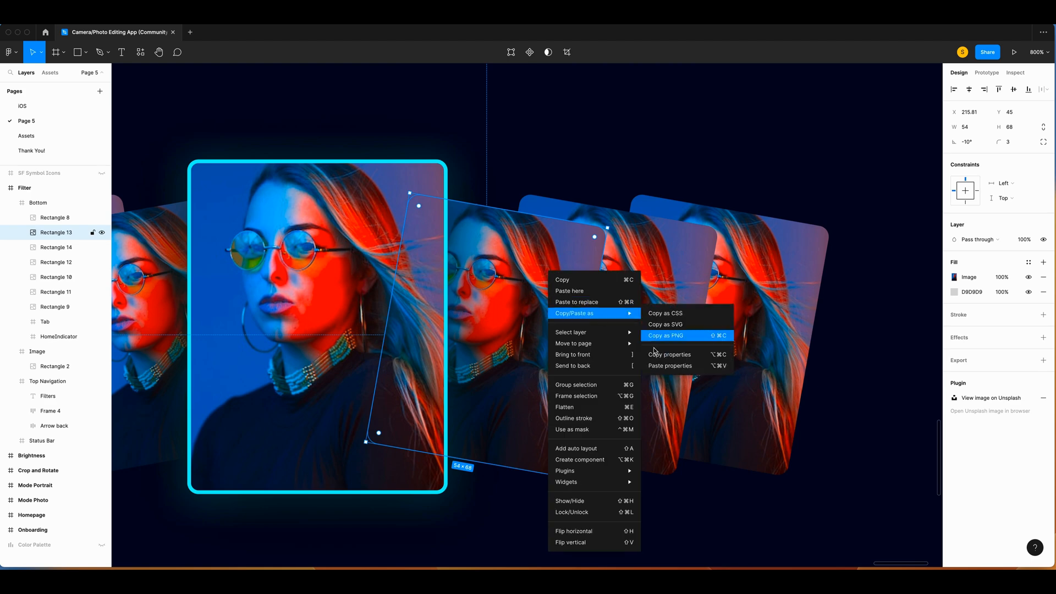
pyautogui.click(660, 367)
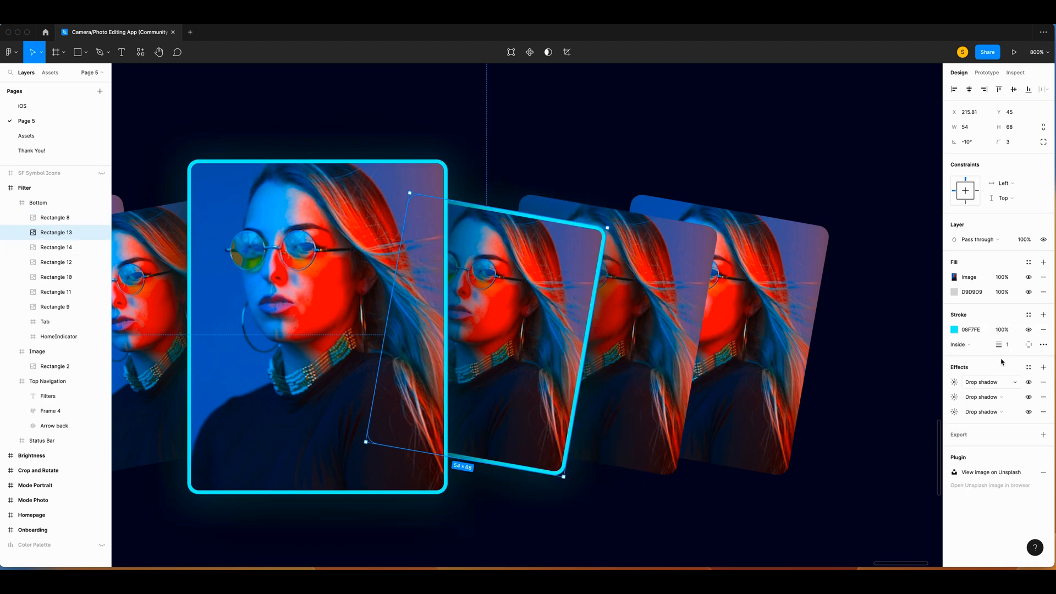
# Step: Remove the pasted stroke and the cyan 08F7FE drop shadow from the nearest right-tilted card
pyautogui.click(1043, 330)
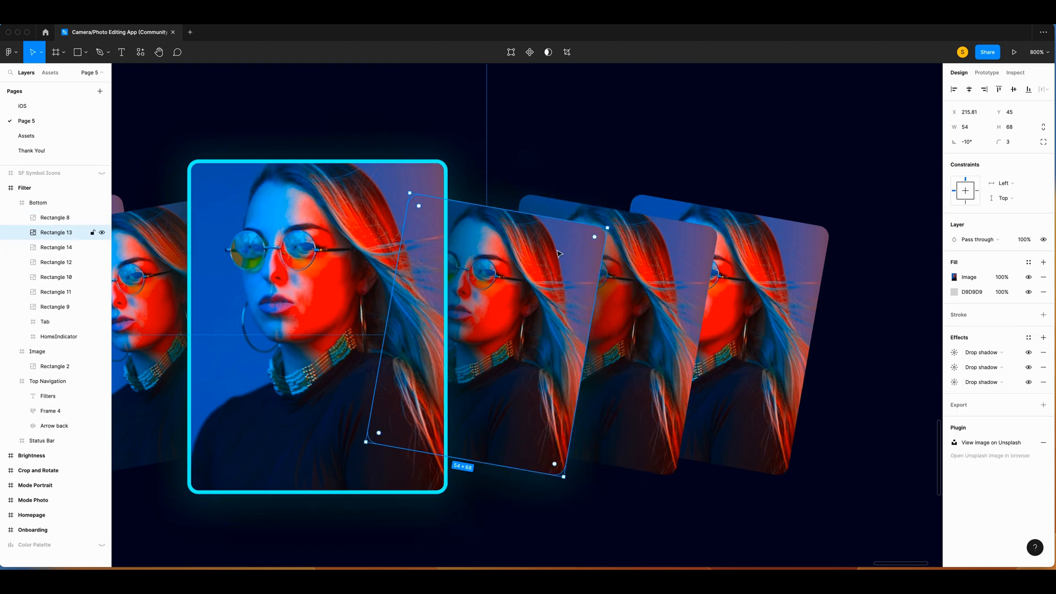
pyautogui.click(954, 382)
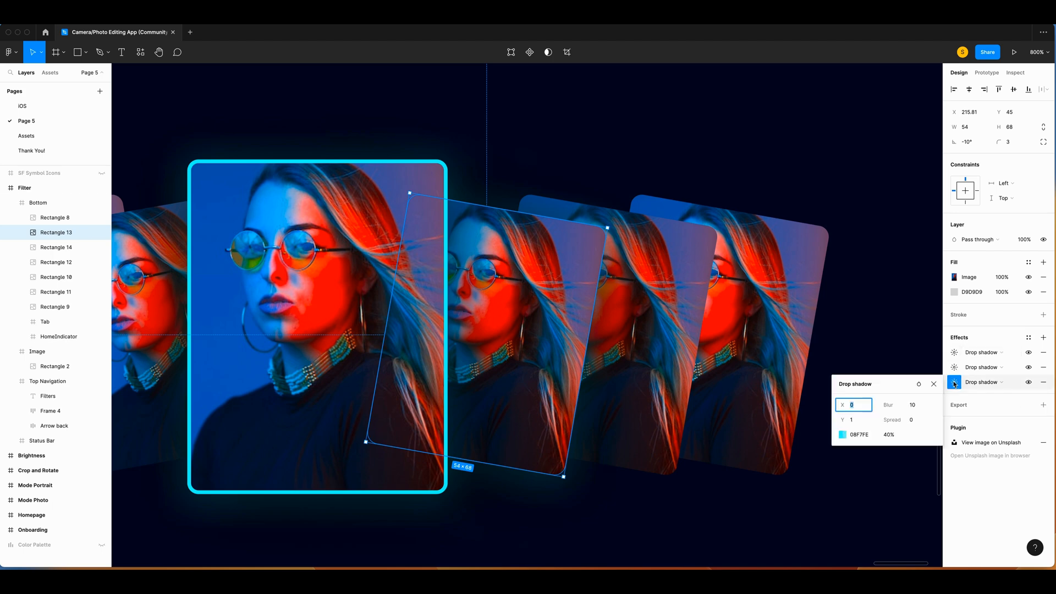
pyautogui.click(1043, 383)
# Step: Apply the same black drop shadow properties to the remaining tilted cards on both sides of the central card
pyautogui.click(660, 292)
pyautogui.keyDown('shift'); pyautogui.click(770, 272); pyautogui.keyUp('shift')
pyautogui.rightClick(777, 268)
pyautogui.hscroll(-10, 858, 363)
pyautogui.click(479, 286)
pyautogui.rightClick(686, 263)
# Step: Tint the outermost left card with a low-opacity 08F7FE fill over its image
pyautogui.click(340, 235)
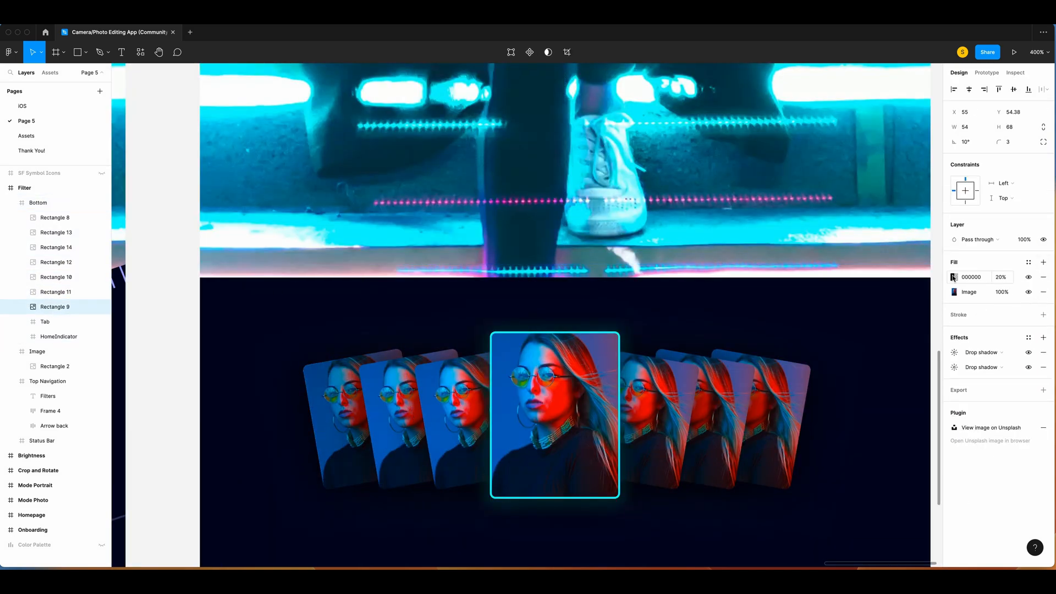
pyautogui.click(954, 276)
pyautogui.click(1001, 277)
pyautogui.write('2')
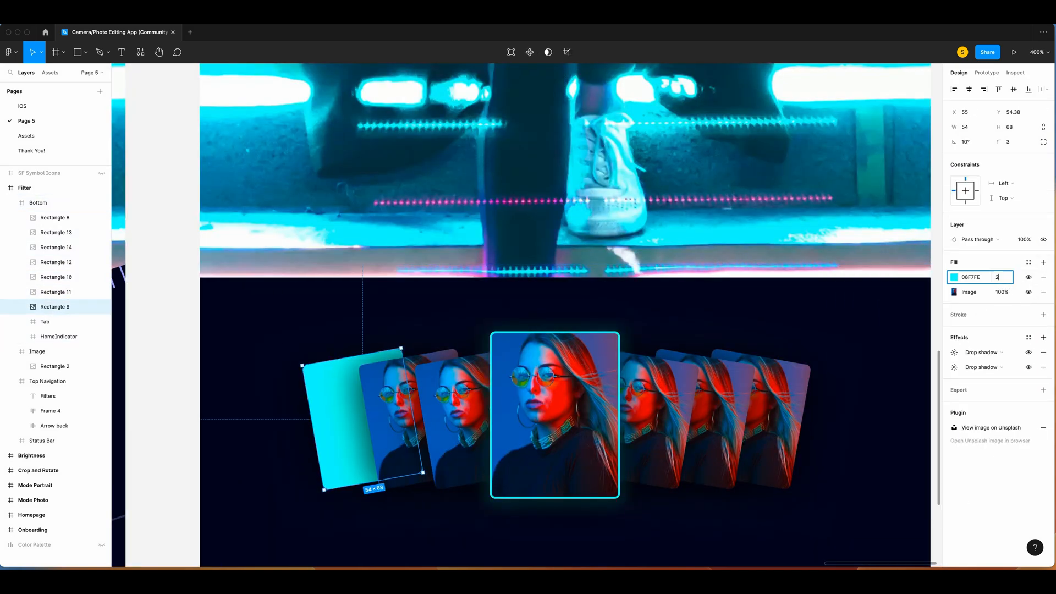
# Step: Replace the grey base fill of the middle left card with a reddish overlay fill at 20% opacity
pyautogui.click(392, 415)
pyautogui.click(1044, 291)
pyautogui.click(1044, 262)
pyautogui.click(954, 276)
pyautogui.click(914, 490)
pyautogui.click(1001, 276)
pyautogui.write('20')
# Step: Replace the grey base fill of the innermost left card with a colour overlay fill at 20% opacity
pyautogui.click(452, 410)
pyautogui.click(1043, 292)
pyautogui.click(1043, 262)
pyautogui.click(955, 277)
pyautogui.click(890, 483)
pyautogui.click(1001, 277)
pyautogui.write('20')
# Step: Darken the three right-tilted cards with black 000000 overlay fills graded at 60%, 40% and 20% opacity
pyautogui.click(654, 410)
pyautogui.click(715, 409)
pyautogui.click(1043, 291)
pyautogui.click(1044, 262)
pyautogui.click(1001, 276)
pyautogui.write('60')
pyautogui.click(777, 410)
pyautogui.click(1044, 262)
# Step: Group all seven preview card rectangles and rename the group as Filter
pyautogui.click(882, 334)
pyautogui.press('super+minus')
pyautogui.moveTo(43, 222); pyautogui.dragTo(58, 305)
pyautogui.press('super+g')
pyautogui.press('super+r')
pyautogui.write('Filter')
pyautogui.press('Return')
# Step: Move the Filter group down to Y 74, leaving a 16 px gap above the tab bar
pyautogui.moveTo(565, 342); pyautogui.dragTo(565, 380)
pyautogui.press('alt')
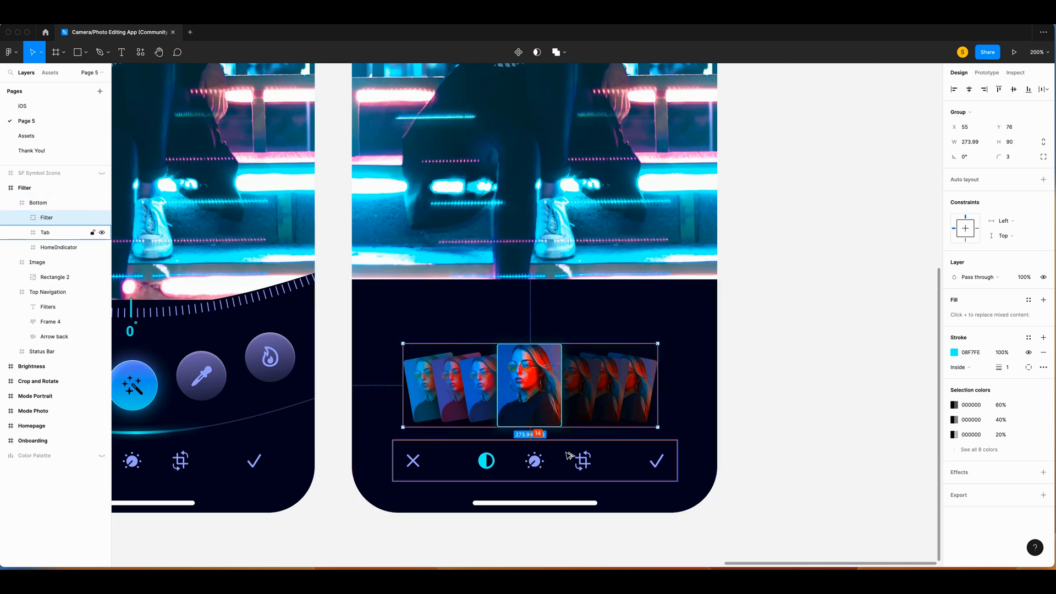
pyautogui.press('Up')
pyautogui.press('alt')
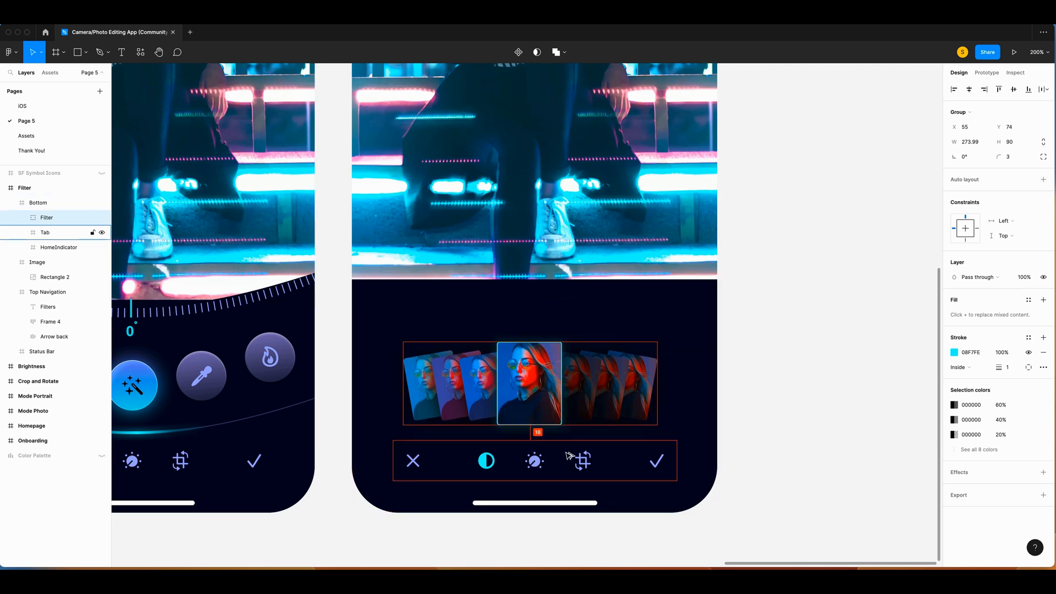
pyautogui.click(849, 398)
# Step: Add the white label "Vivid Cool" in Noto Sans Bold, size 15, above the central filter card
pyautogui.hscroll(-2, 849, 398)
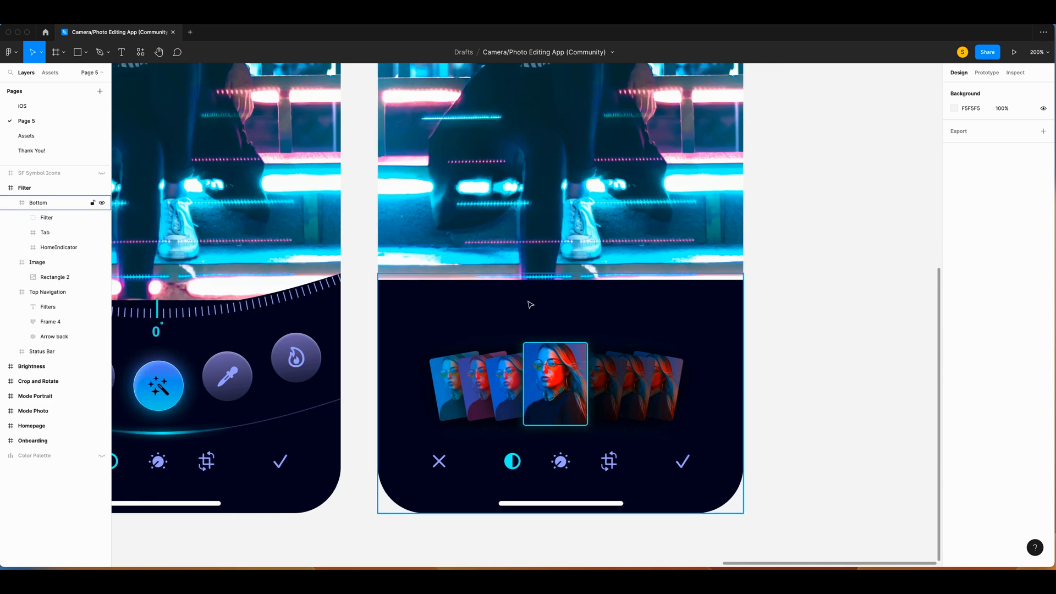
pyautogui.scroll(5, 550, 302)
pyautogui.press('t')
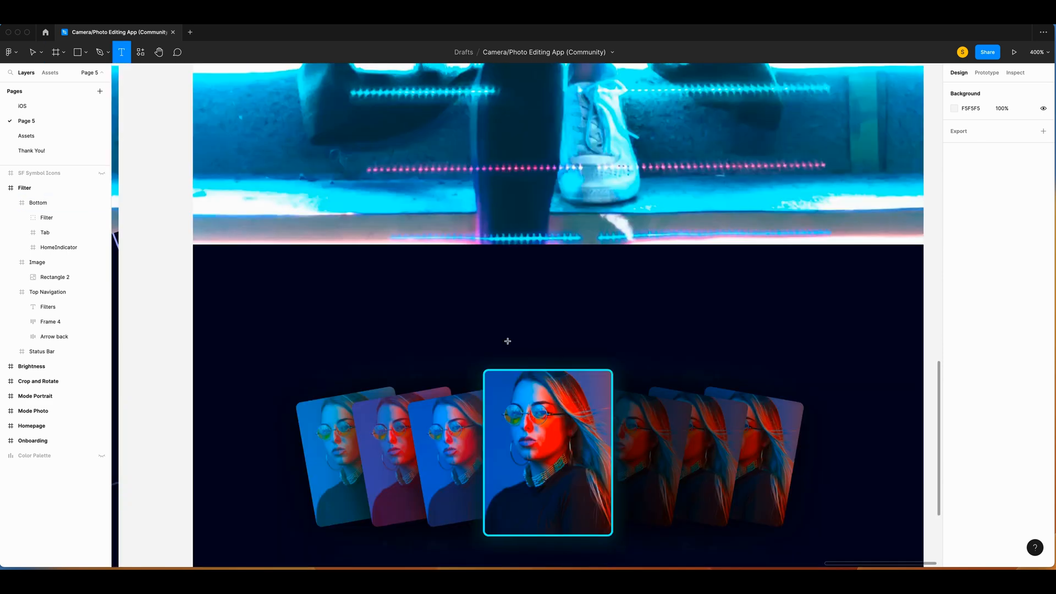
pyautogui.moveTo(468, 301); pyautogui.dragTo(617, 341)
pyautogui.write('Vivid C')
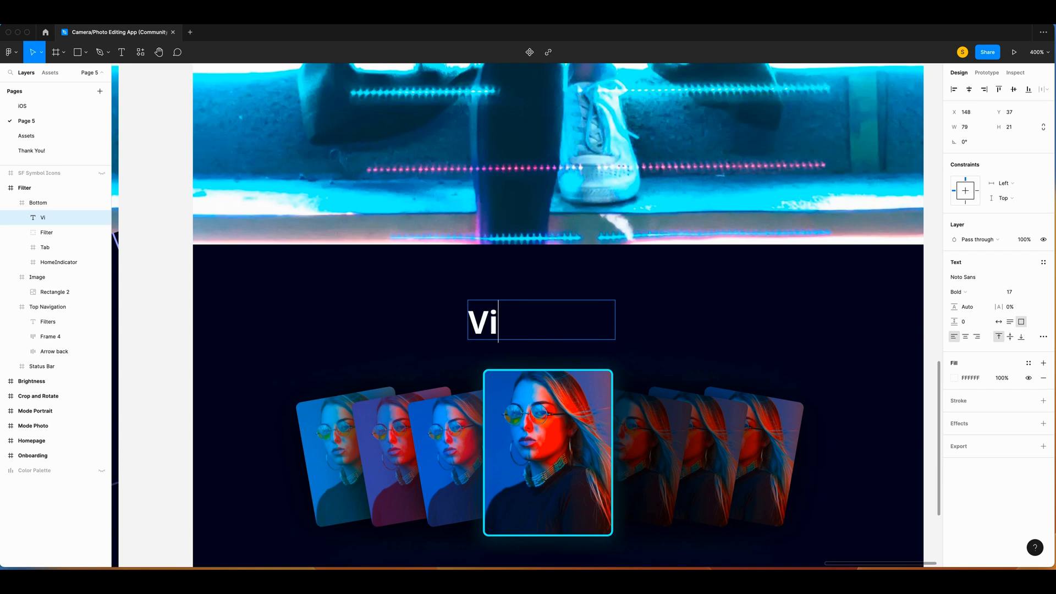
pyautogui.write('pp')
pyautogui.press('BackSpace')
pyautogui.press('BackSpace')
pyautogui.write('ool')
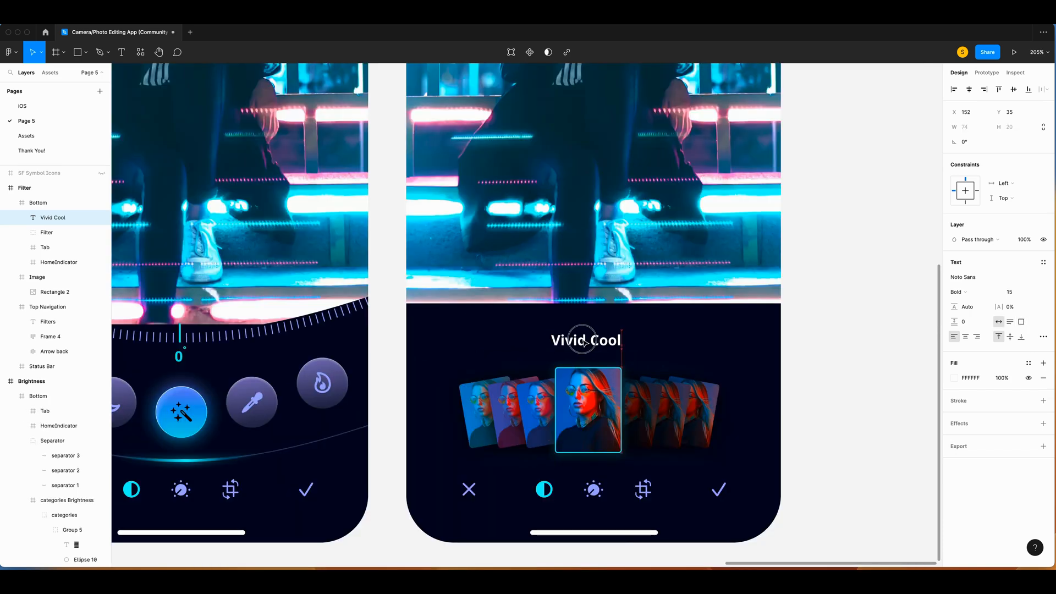
# Step: Move the Vivid Cool label aside and draw an 80 × 35 rectangle with corner radius 10 above the cards
pyautogui.moveTo(582, 339); pyautogui.dragTo(517, 341)
pyautogui.press('r')
pyautogui.moveTo(581, 330); pyautogui.dragTo(659, 352)
pyautogui.click(978, 132)
pyautogui.click(1015, 128)
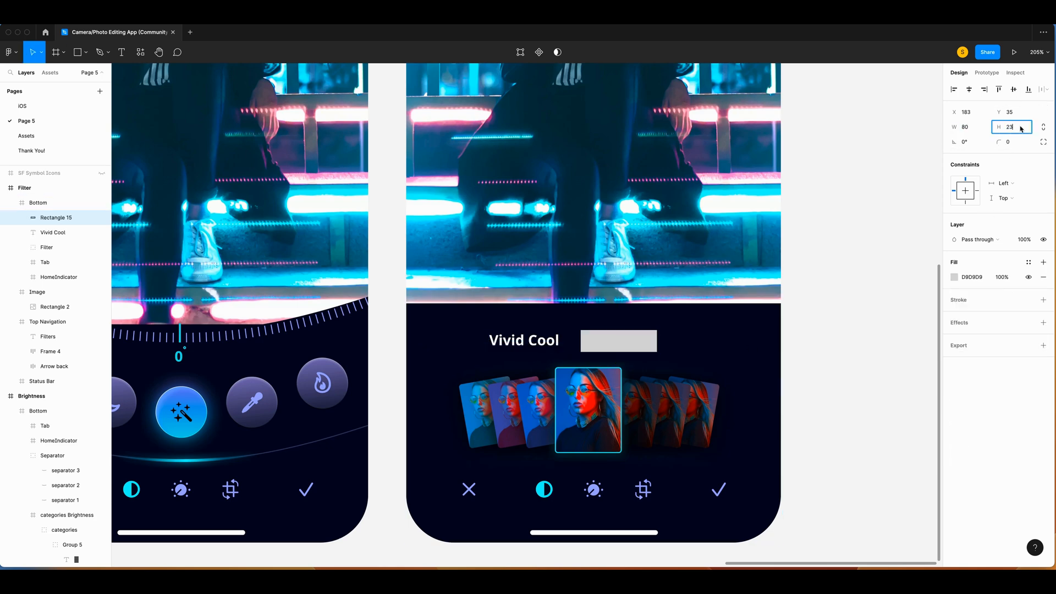
pyautogui.write('35')
pyautogui.press('Return')
pyautogui.click(1015, 143)
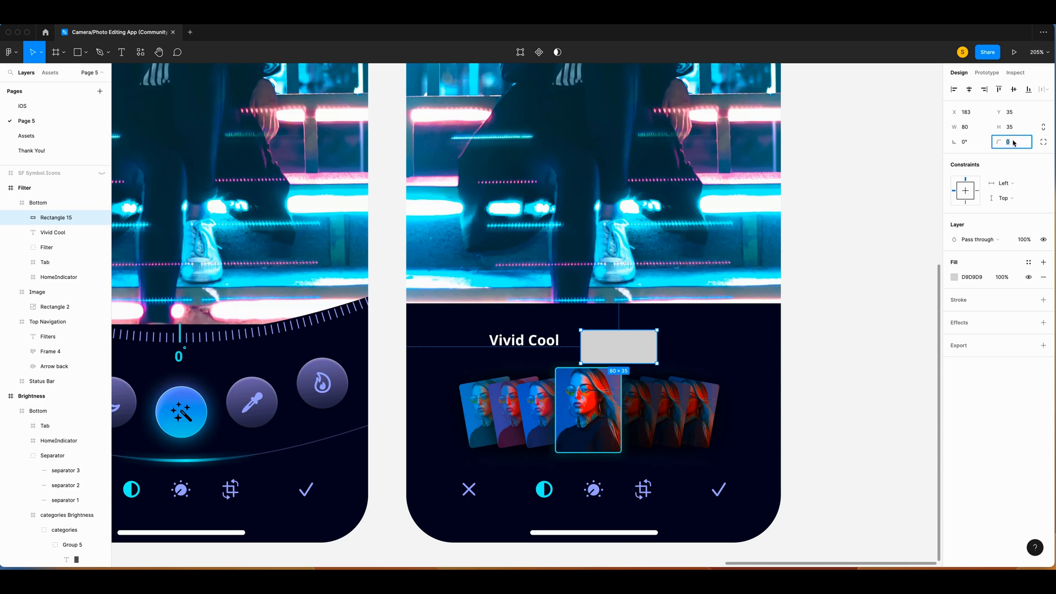
pyautogui.write('10')
pyautogui.press('Return')
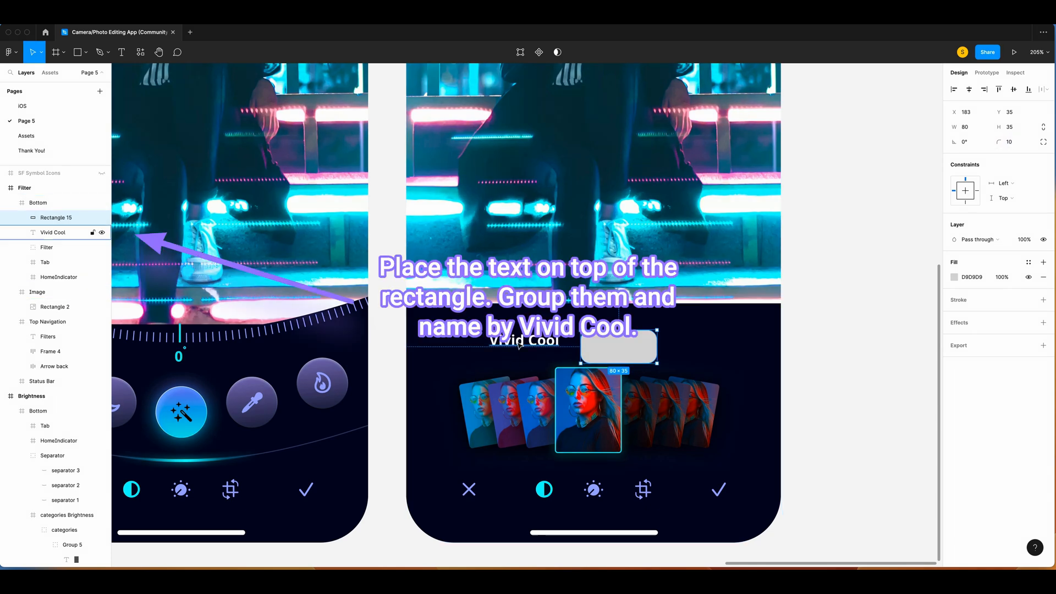
# Step: Group the label and rectangle as Vivid Cool, with the text layered above and centred on the rectangle
pyautogui.keyDown('shift'); pyautogui.click(52, 232); pyautogui.keyUp('shift')
pyautogui.press('super+g')
pyautogui.doubleClick(53, 218)
pyautogui.write('Vivid Cool')
pyautogui.press('Return')
pyautogui.click(21, 218)
pyautogui.click(728, 339)
# Step: Reduce the Vivid Cool label's font size to 13 inside the rectangle
pyautogui.doubleClick(624, 350)
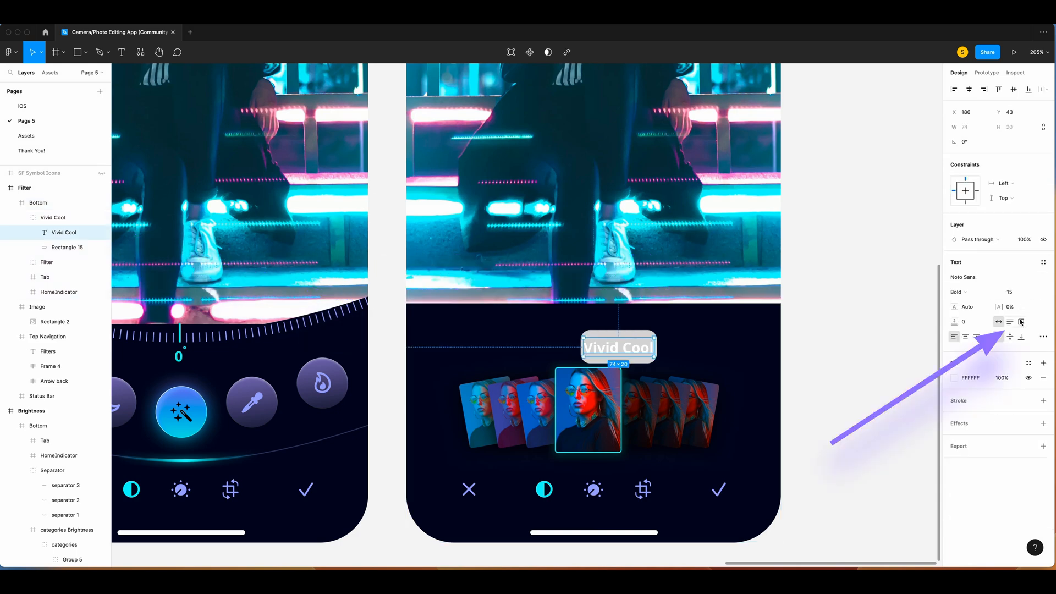
pyautogui.click(1023, 296)
pyautogui.write('13')
pyautogui.press('Return')
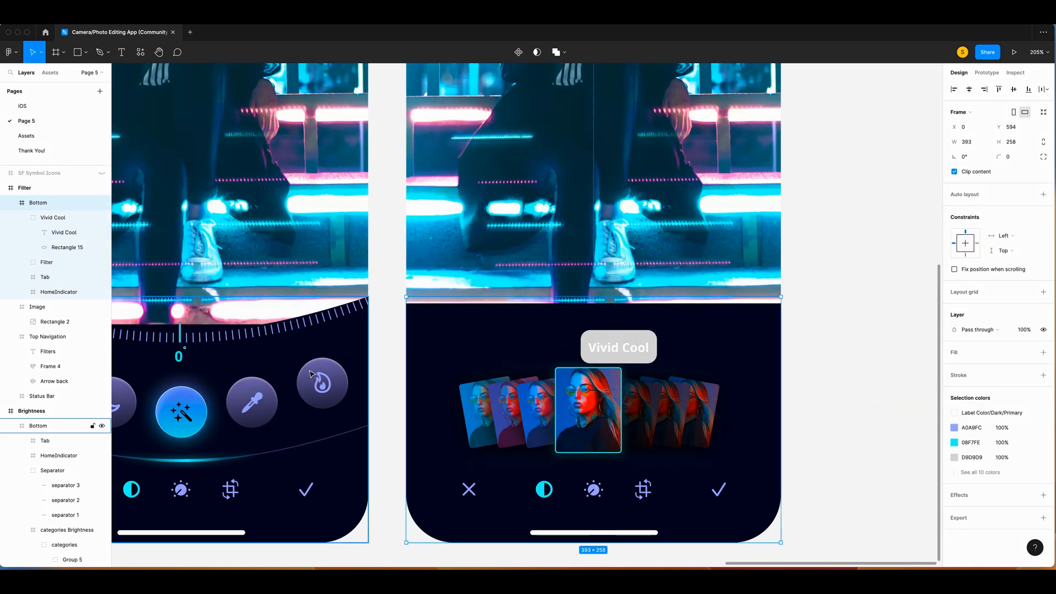
# Step: Copy the properties of the Brightness screen's flame button circle and paste them onto the Vivid Cool rectangle
pyautogui.keyDown('super'); pyautogui.click(326, 367); pyautogui.keyUp('super')
pyautogui.rightClick(326, 367)
pyautogui.moveTo(353, 326)
pyautogui.click(445, 367)
pyautogui.keyDown('super'); pyautogui.click(622, 335); pyautogui.keyUp('super')
pyautogui.rightClick(622, 335)
pyautogui.moveTo(687, 323)
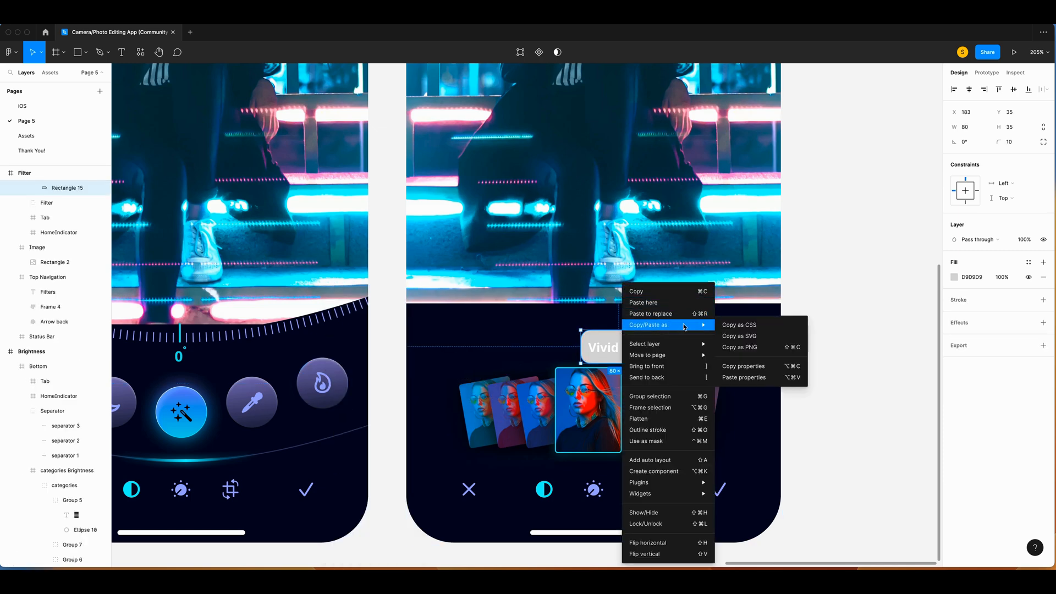
pyautogui.click(758, 377)
pyautogui.click(786, 363)
# Step: Set the restyled Vivid Cool rectangle's corner radius to 10
pyautogui.click(633, 344)
pyautogui.click(1011, 142)
pyautogui.write('10')
pyautogui.press('Return')
# Step: Paste a copy of the rectangle beneath the Vivid Cool text and remove the fill from the original rectangle below it
pyautogui.press('super+v')
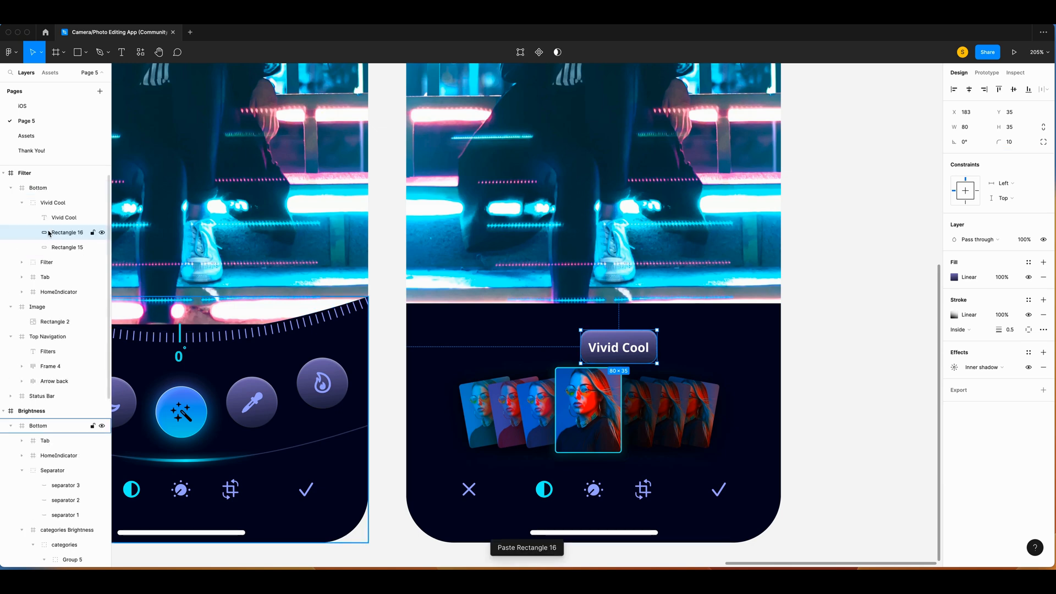
pyautogui.click(55, 247)
pyautogui.click(1044, 276)
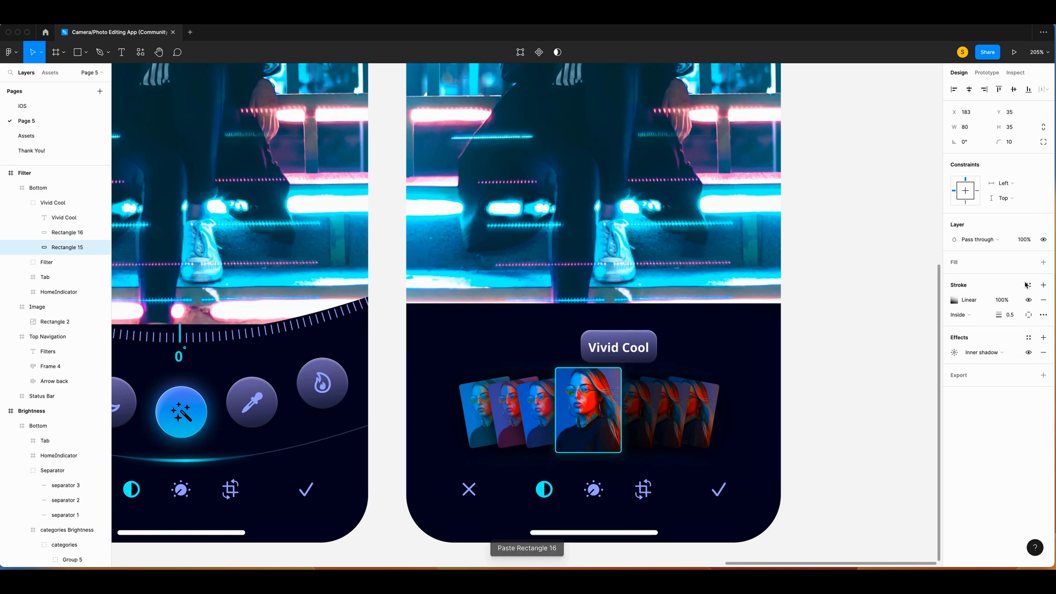
# Step: Change the lower rectangle's stroke from a linear gradient to solid FFFFFF
pyautogui.click(956, 302)
pyautogui.click(846, 292)
pyautogui.click(846, 275)
pyautogui.click(918, 292)
pyautogui.click(936, 190)
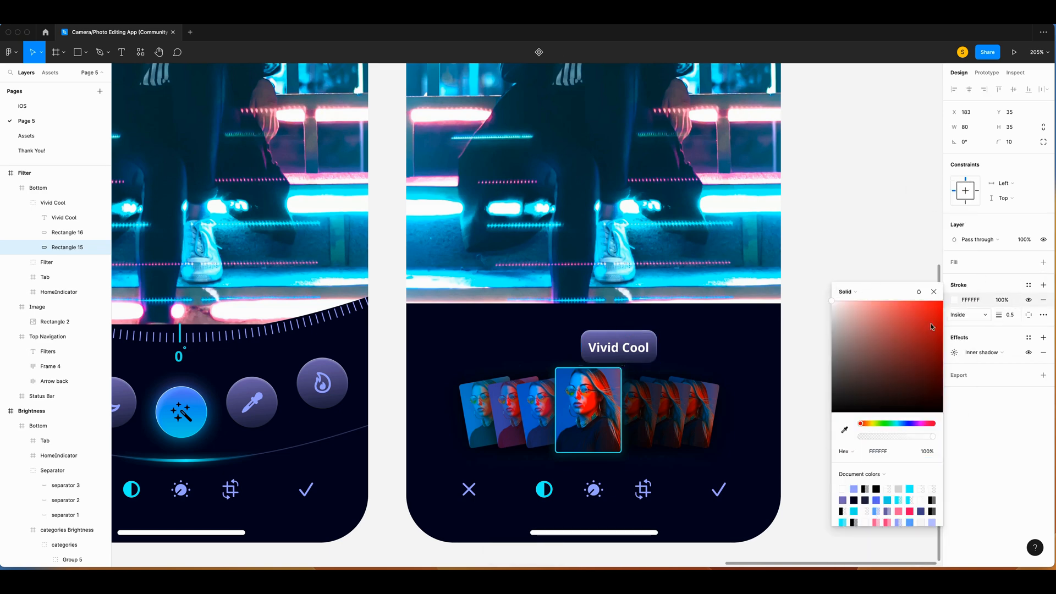
# Step: Recolour the lower Vivid Cool rectangle's stroke to 08F7FE from the tab bar's contrast icon, placed outside with weight 1
pyautogui.press('i')
pyautogui.click(543, 493)
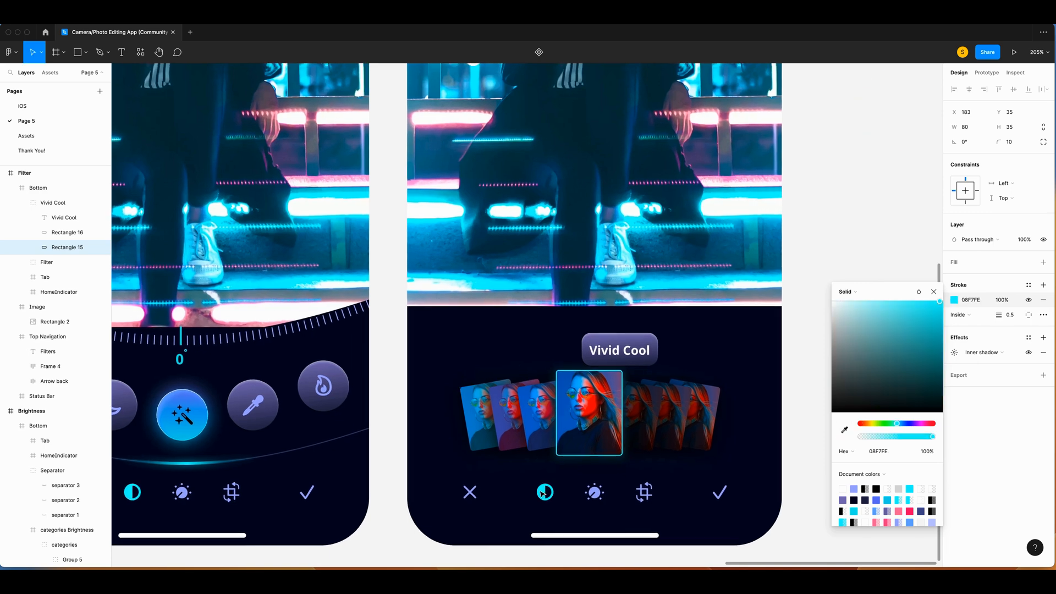
pyautogui.click(962, 315)
pyautogui.click(982, 326)
pyautogui.click(1011, 317)
pyautogui.write('1')
pyautogui.press('Return')
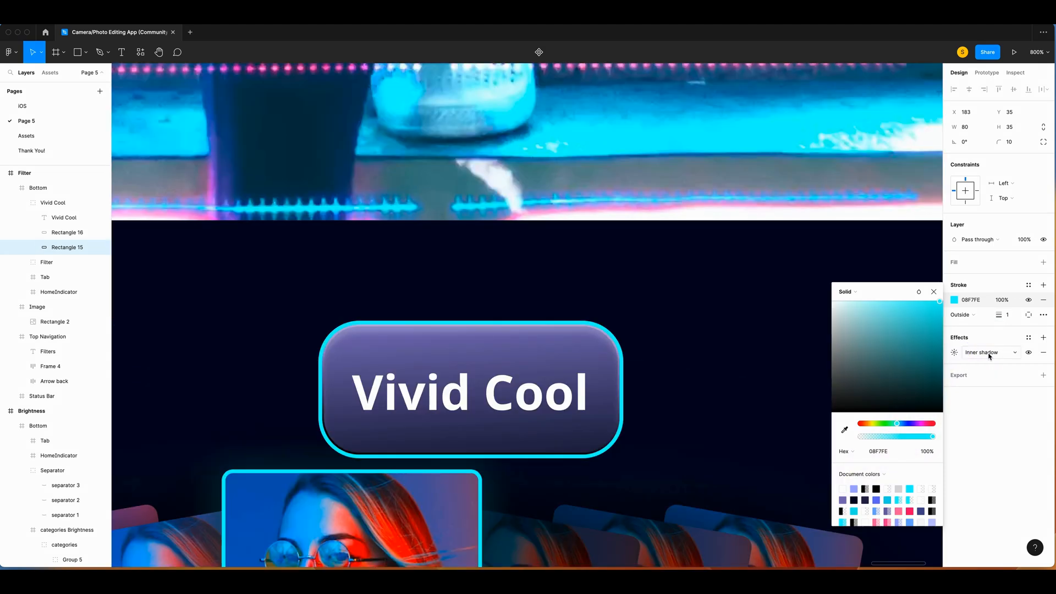
# Step: Set the blur of the lower rectangle's inner shadow to 0.2
pyautogui.click(954, 352)
pyautogui.click(910, 377)
pyautogui.write('0.2')
pyautogui.press('Return')
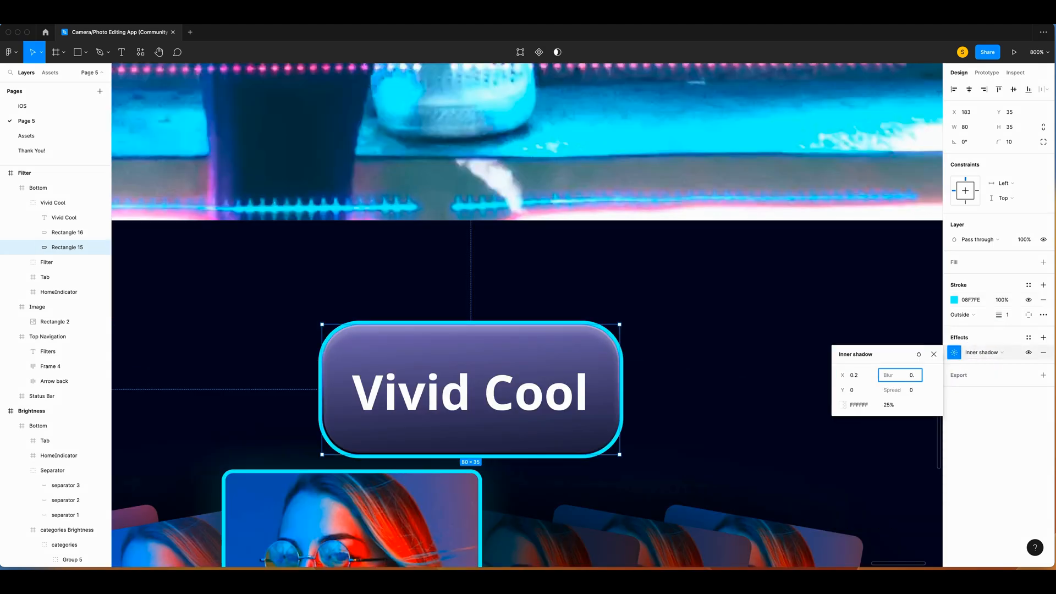
pyautogui.click(844, 404)
pyautogui.moveTo(735, 373); pyautogui.dragTo(672, 478)
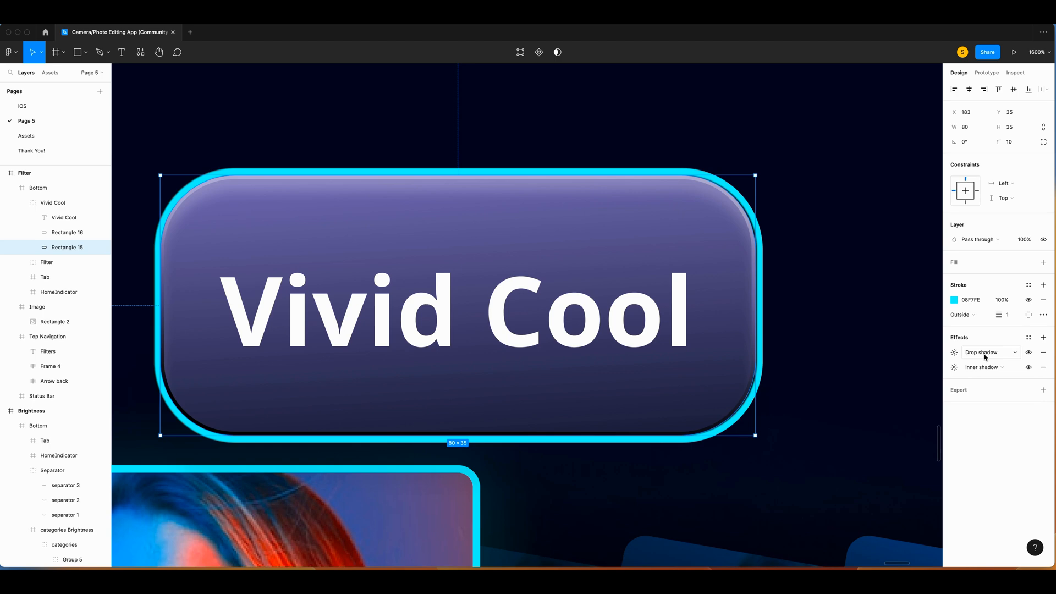
# Step: Give the lower rectangle a drop shadow with Y 1 and blur 5, sampling its colour from the cyan outline
pyautogui.click(955, 352)
pyautogui.click(915, 377)
pyautogui.press('Return')
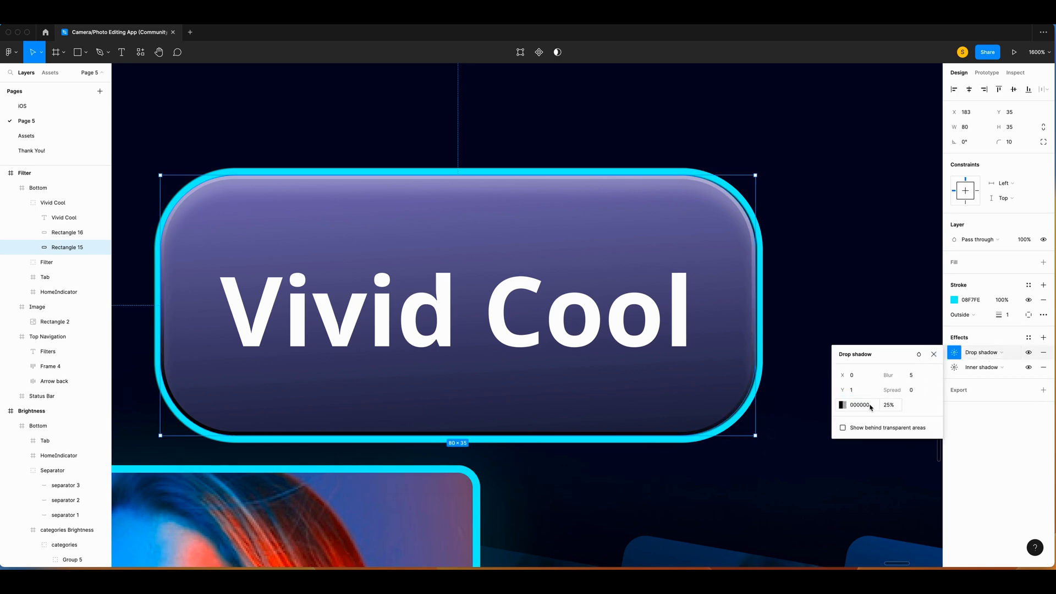
pyautogui.press('i')
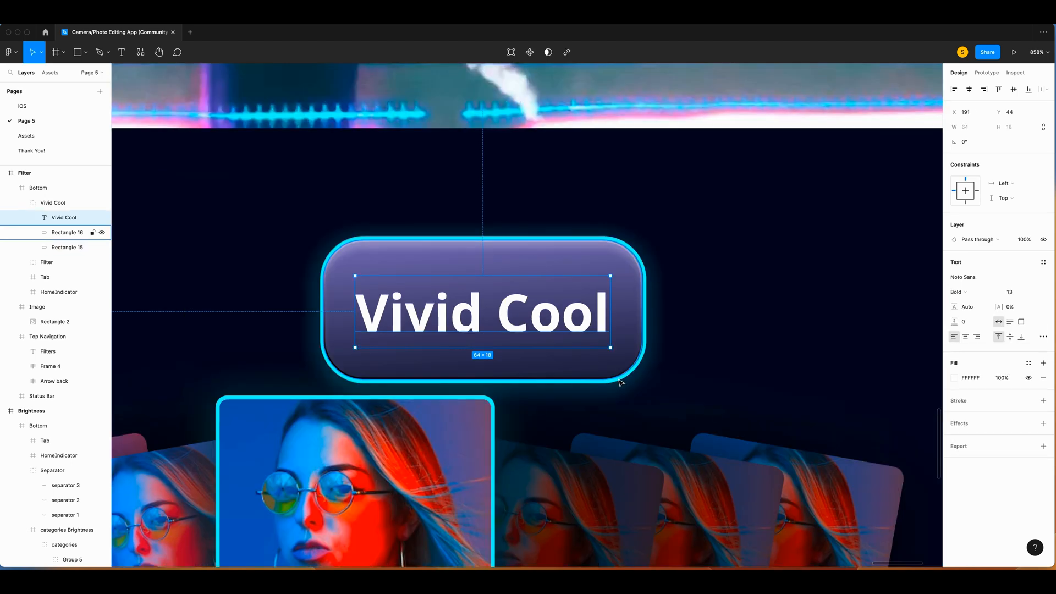
# Step: Recolour the Vivid Cool text to 08F7FE by sampling the rectangle's cyan outline
pyautogui.press('i')
pyautogui.click(620, 379)
pyautogui.click(755, 369)
# Step: Reposition the Vivid Cool label group above the selected filter card, at X 151 and Y 23
pyautogui.moveTo(538, 310); pyautogui.dragTo(512, 306)
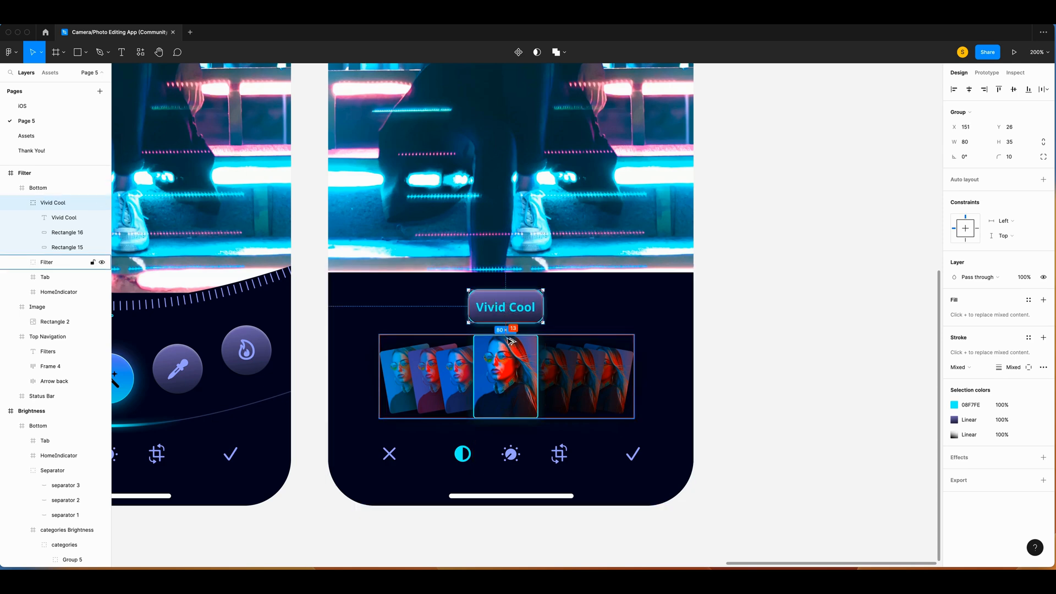
pyautogui.press('Up')
pyautogui.press('Up')
pyautogui.press('Up')
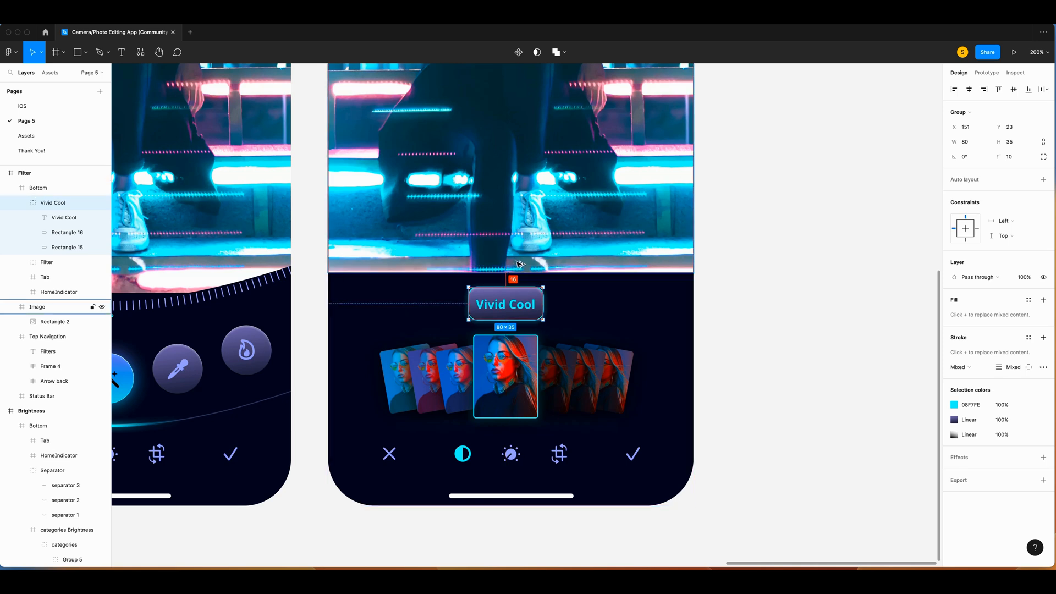
pyautogui.click(792, 269)
# Step: Duplicate the Filter screen frame and rename the copy Edit
pyautogui.scroll(3, 792, 269)
pyautogui.hscroll(-2, 792, 269)
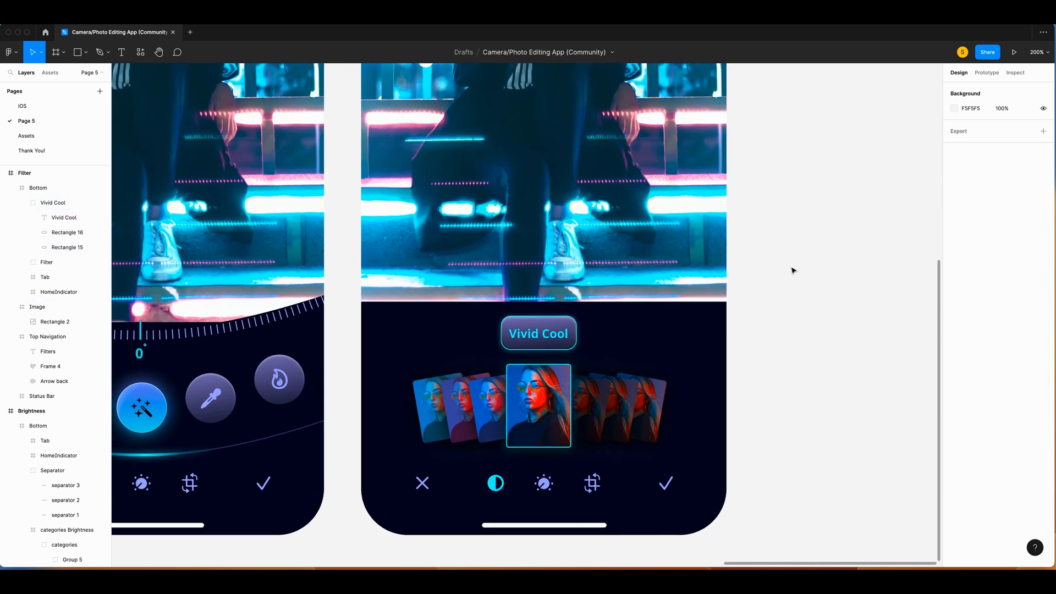
pyautogui.scroll(2, 792, 270)
pyautogui.scroll(-3, 793, 270)
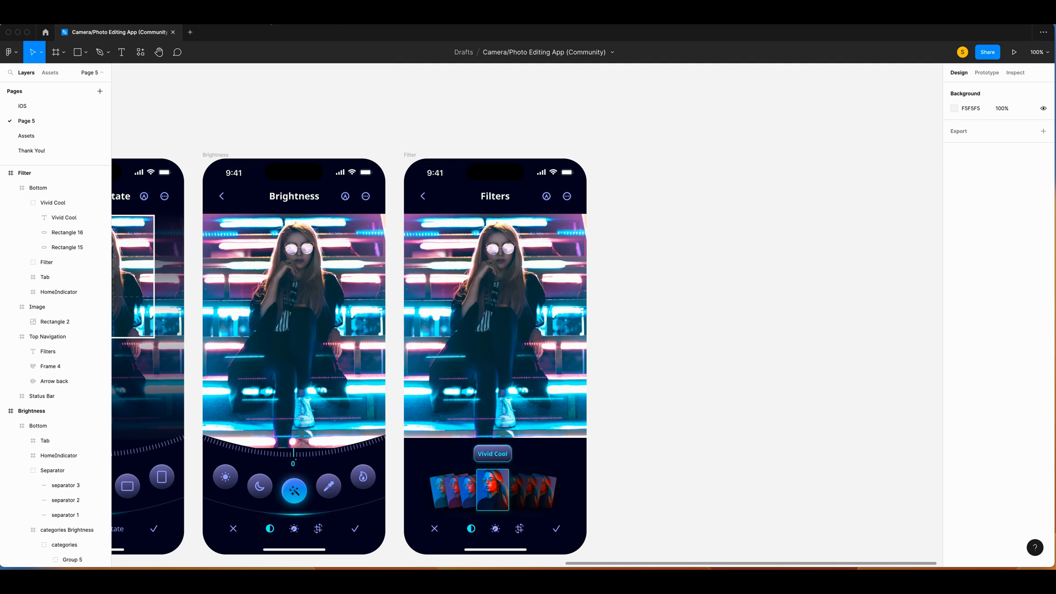
pyautogui.click(412, 156)
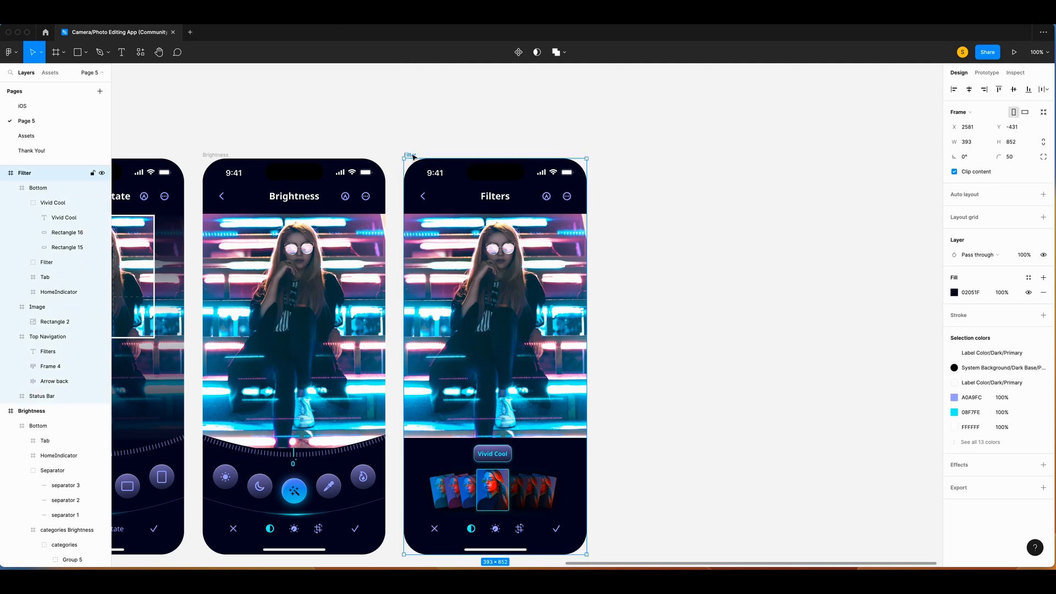
pyautogui.press('super+c')
pyautogui.press('super+v')
pyautogui.doubleClick(24, 173)
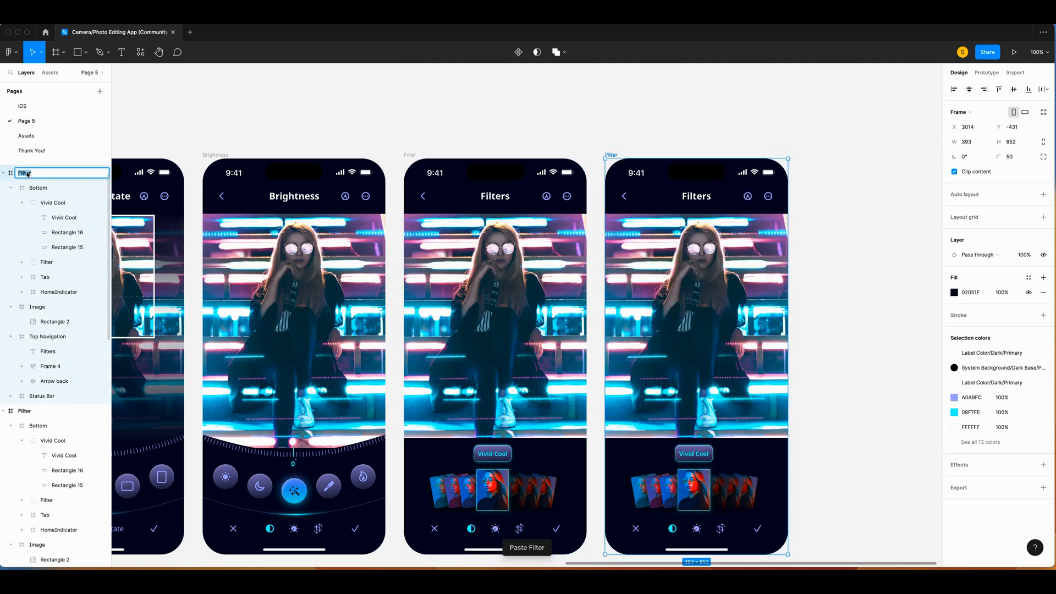
pyautogui.write('Edit')
pyautogui.press('Return')
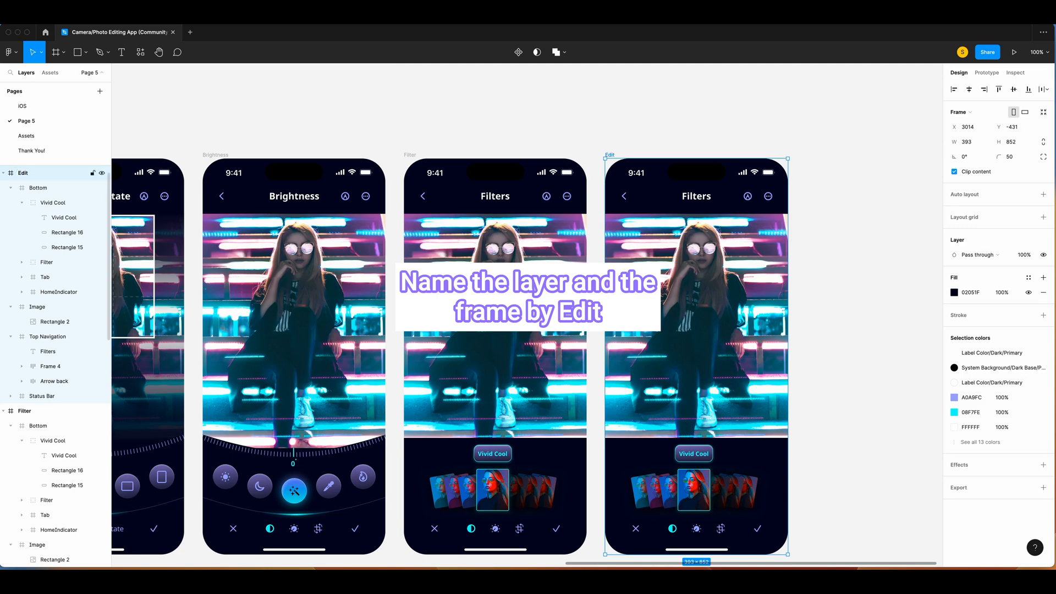
# Step: Delete the Filters title from the Edit screen's top navigation, keeping the rest of the bar
pyautogui.hscroll(2, 616, 220)
pyautogui.doubleClick(617, 196)
pyautogui.write('Edit')
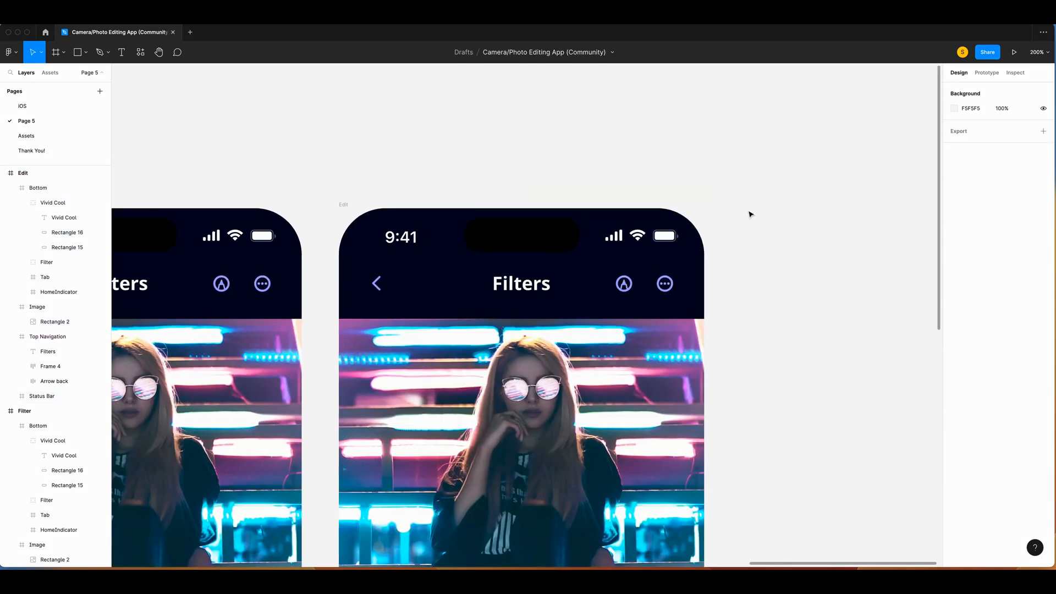
pyautogui.press('super+equal')
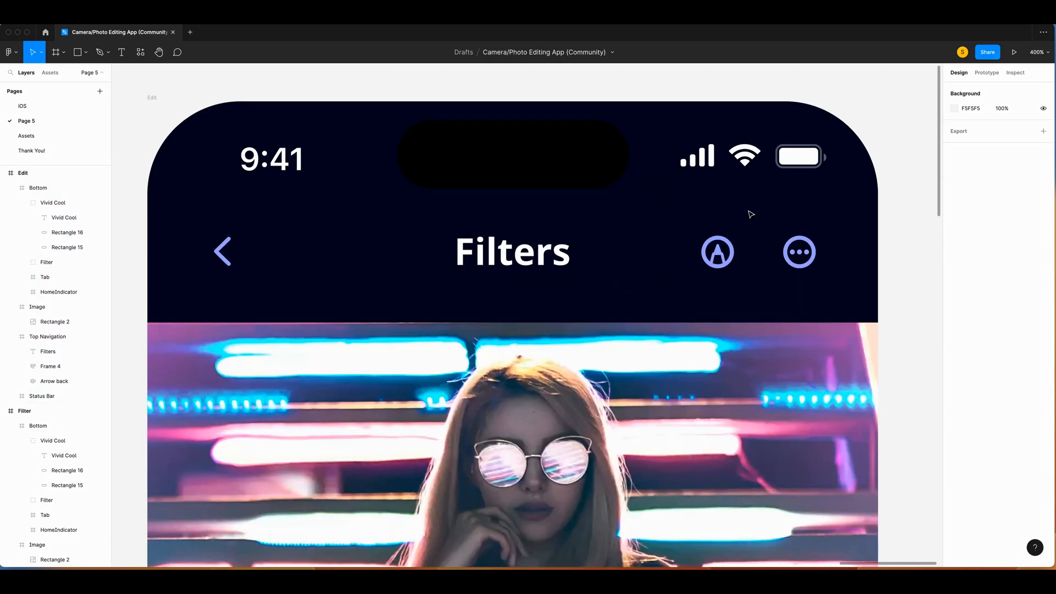
pyautogui.doubleClick(517, 259)
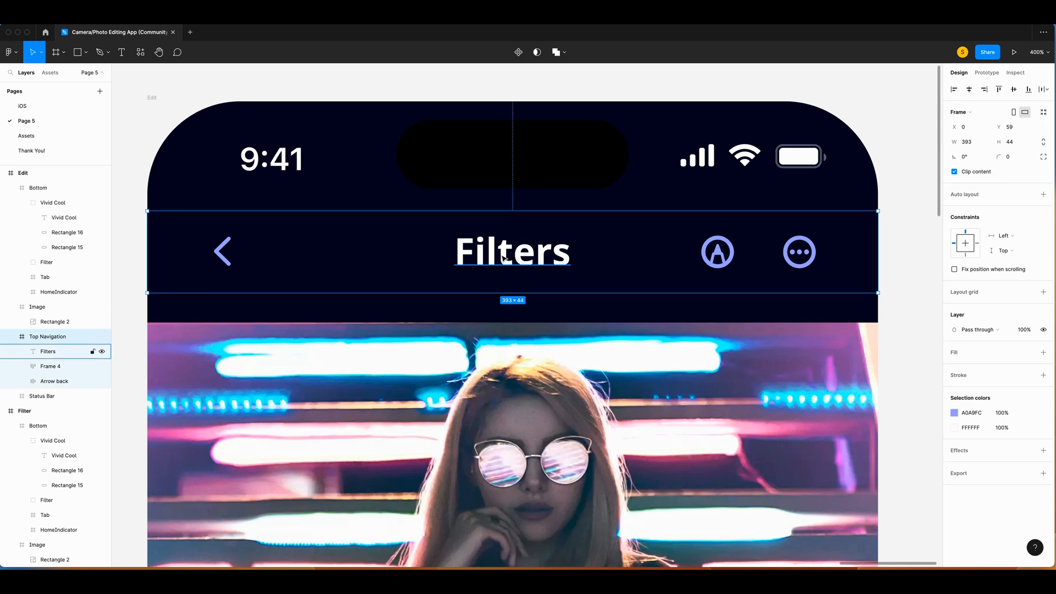
pyautogui.press('Delete')
pyautogui.press('super+z')
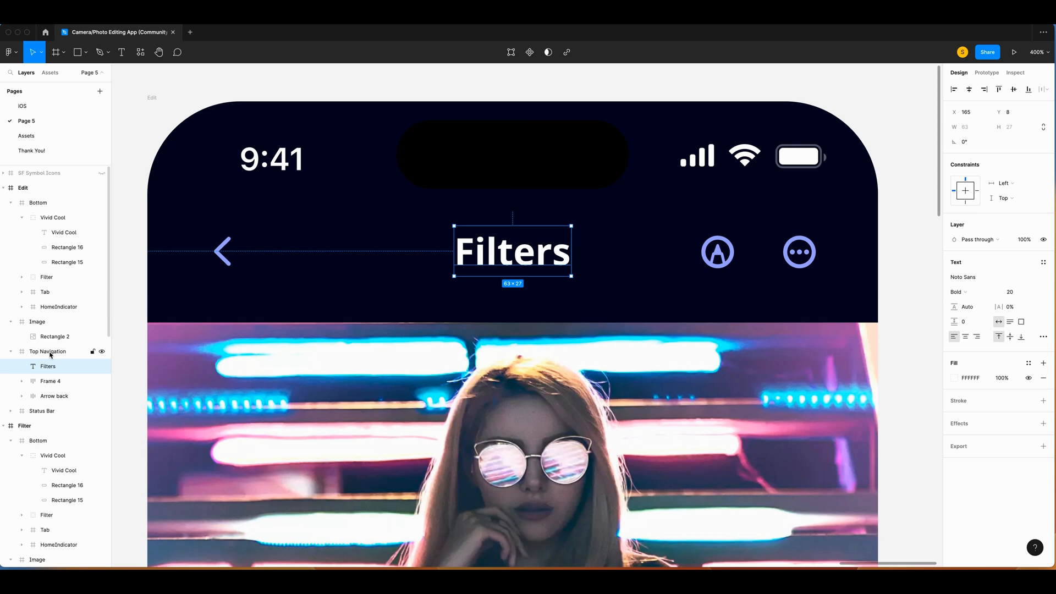
pyautogui.press('Delete')
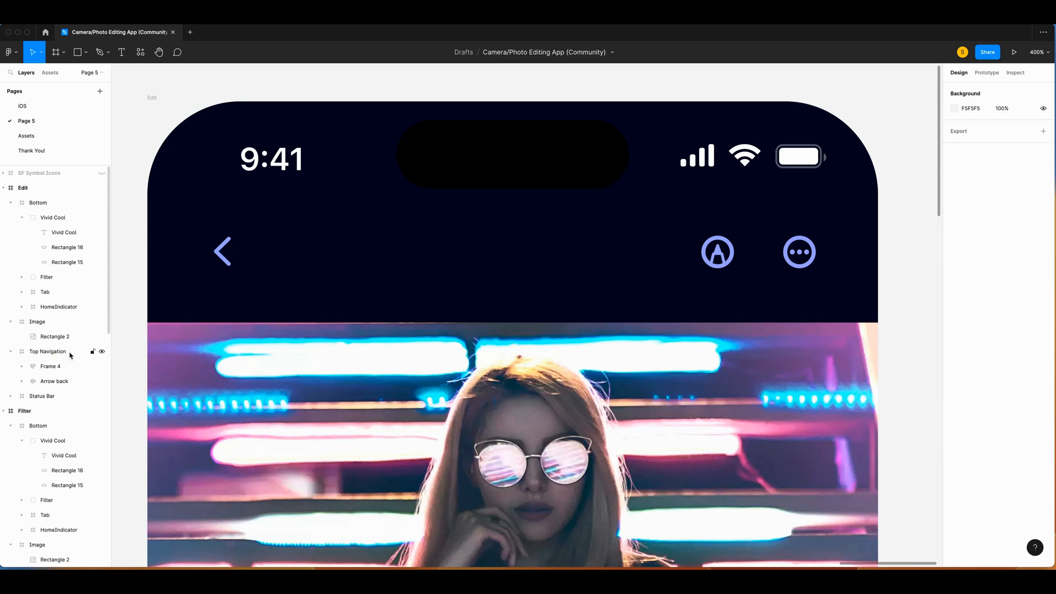
# Step: Delete the frame holding the Draw and More icons from the Edit screen's top navigation
pyautogui.hscroll(3, 544, 264)
pyautogui.keyDown('super'); pyautogui.click(627, 266); pyautogui.keyUp('super')
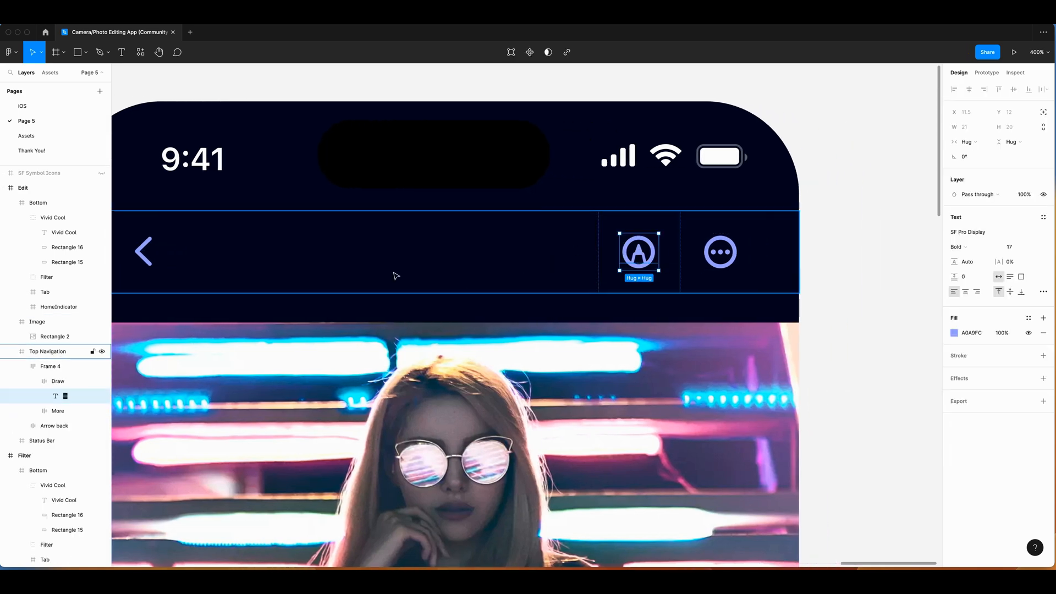
pyautogui.click(57, 381)
pyautogui.click(52, 366)
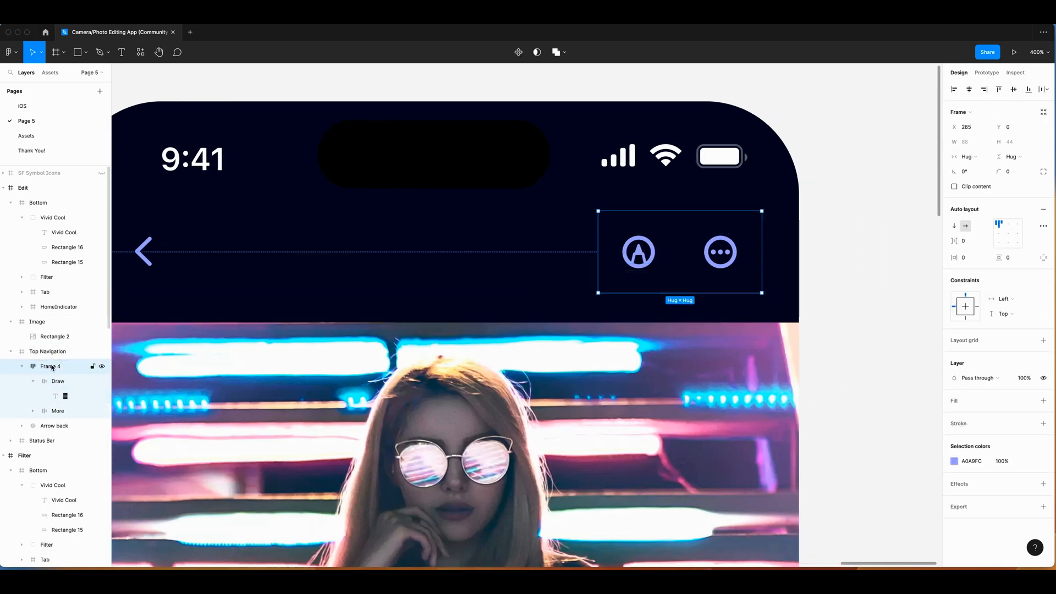
pyautogui.press('Delete')
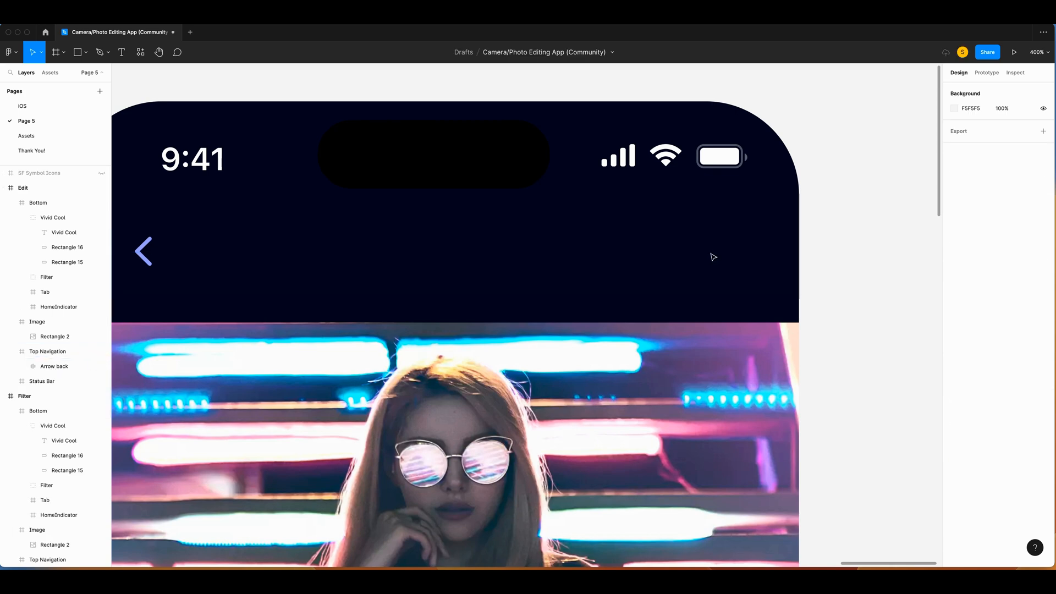
# Step: Add the text "Edit" to the Edit screen's top navigation, opposite the back arrow
pyautogui.press('t')
pyautogui.click(642, 233)
pyautogui.write('Edit')
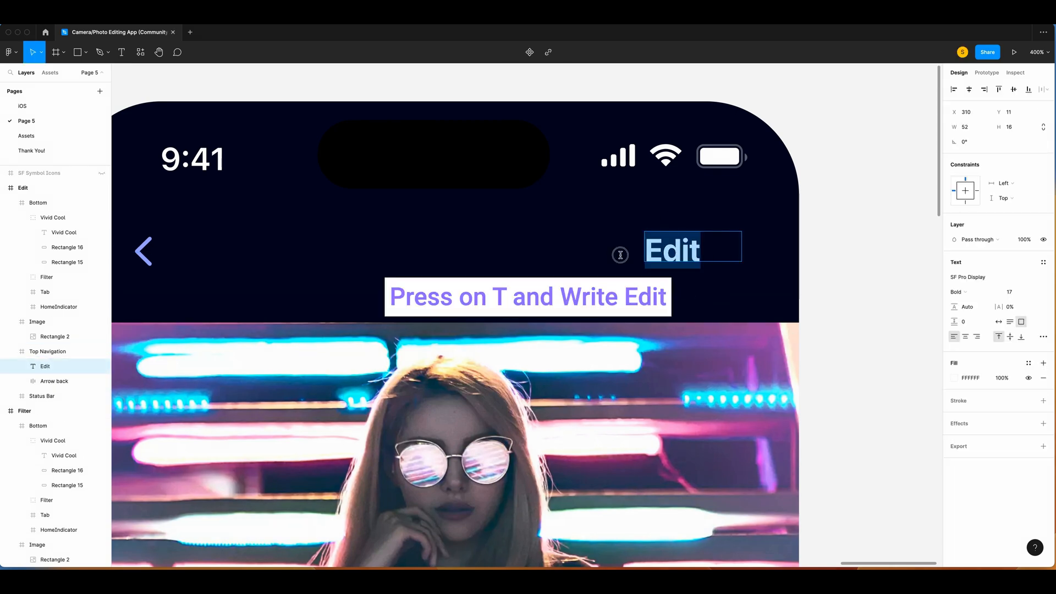
# Step: Style the Edit text in Noto Sans Regular, size 13, and colour it A0A9FC from the back arrow
pyautogui.click(1019, 293)
pyautogui.write('13')
pyautogui.press('Return')
pyautogui.click(959, 292)
pyautogui.click(970, 236)
pyautogui.press('i')
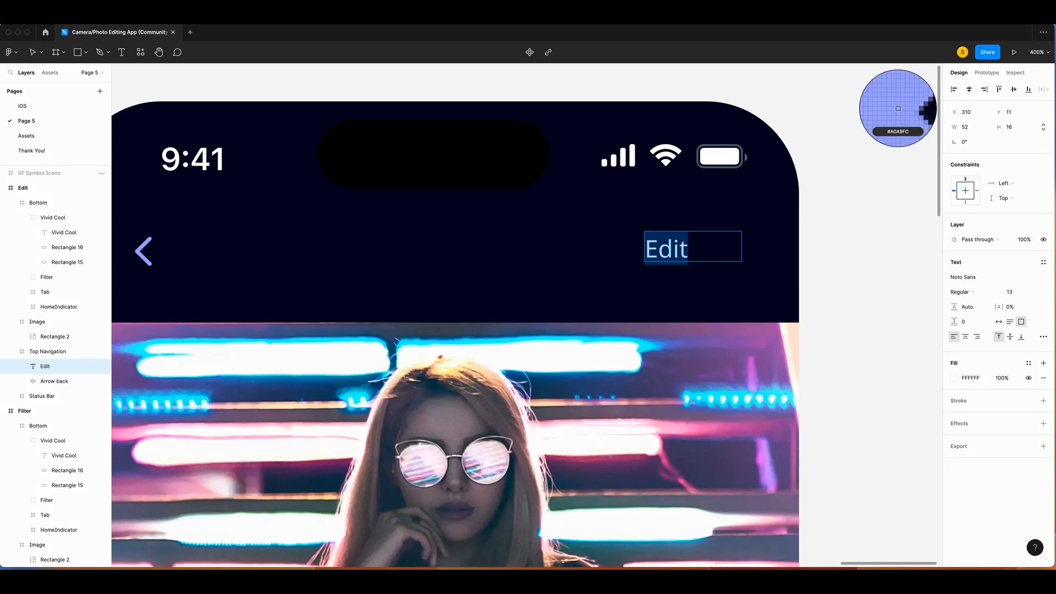
pyautogui.click(141, 253)
# Step: Wrap the Edit text in an auto layout frame with a fixed height of 44 and centre its content
pyautogui.click(665, 256)
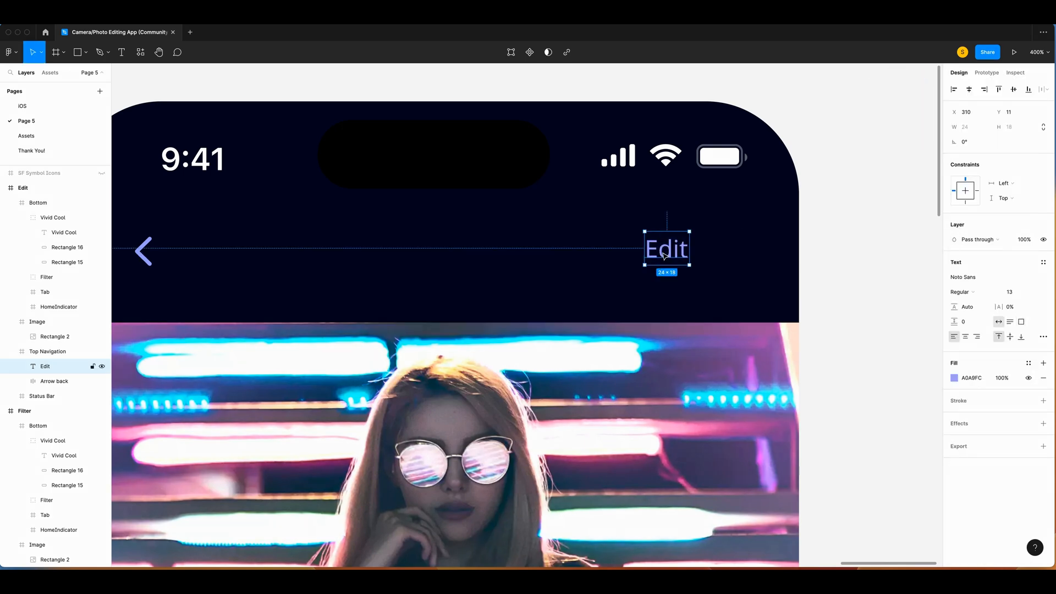
pyautogui.hotkey('shift', 'a')
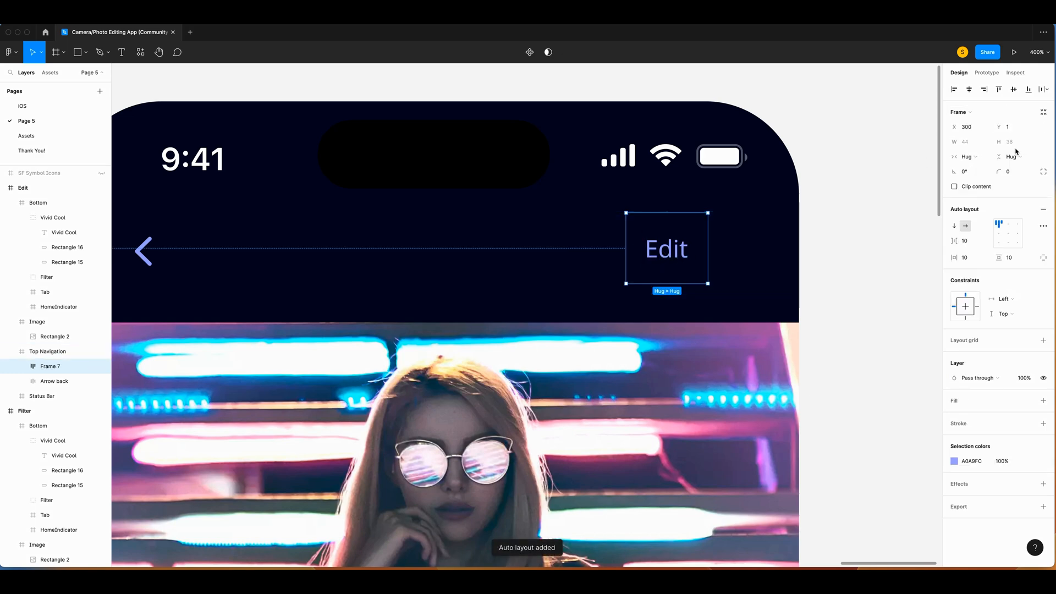
pyautogui.click(1012, 157)
pyautogui.click(1012, 144)
pyautogui.click(1011, 141)
pyautogui.write('44')
pyautogui.press('Return')
pyautogui.click(1008, 233)
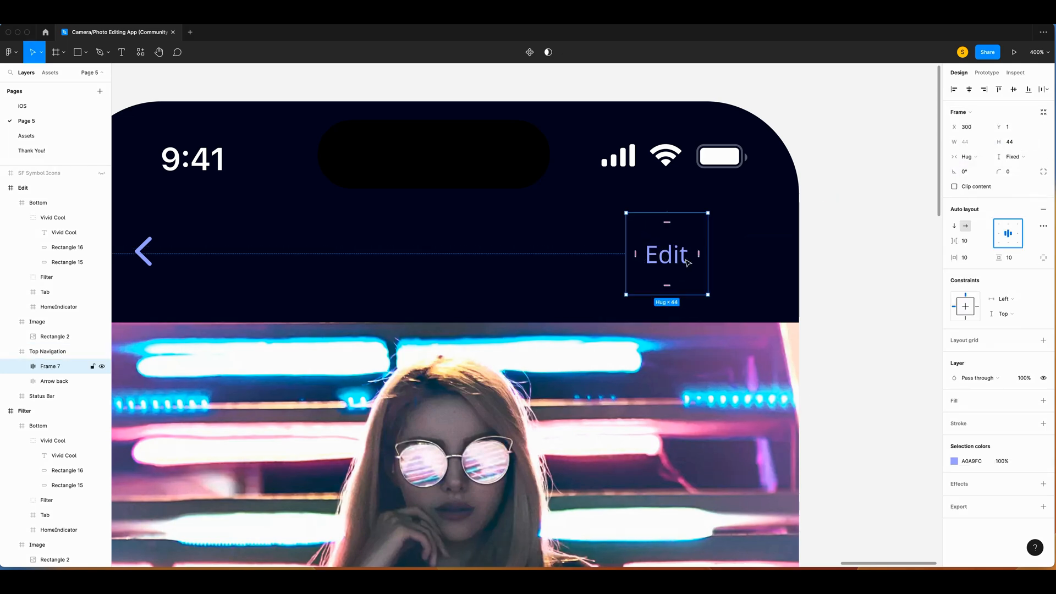
# Step: Centre the Edit text frame vertically in the top navigation and shift it about 30 px toward the screen's outer edge
pyautogui.click(1015, 91)
pyautogui.hotkey('shift', 'Right')
pyautogui.hotkey('shift', 'Right')
pyautogui.hotkey('shift', 'Right')
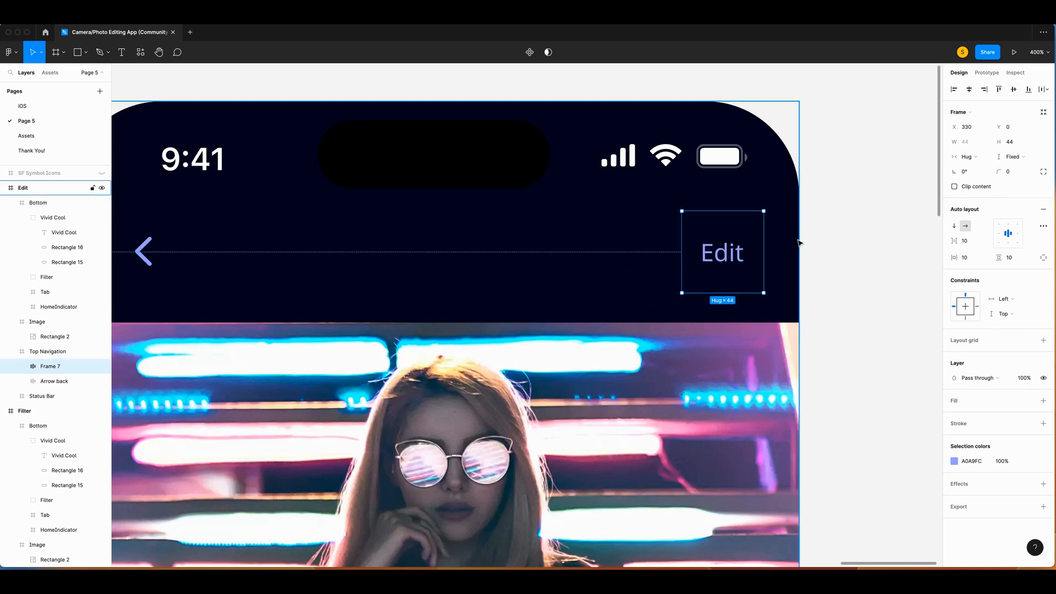
pyautogui.press('Left')
pyautogui.click(865, 252)
# Step: Replace the Filter screen's main photo with the red-and-blue portrait of the woman in round glasses from the Assets page
pyautogui.press('-')
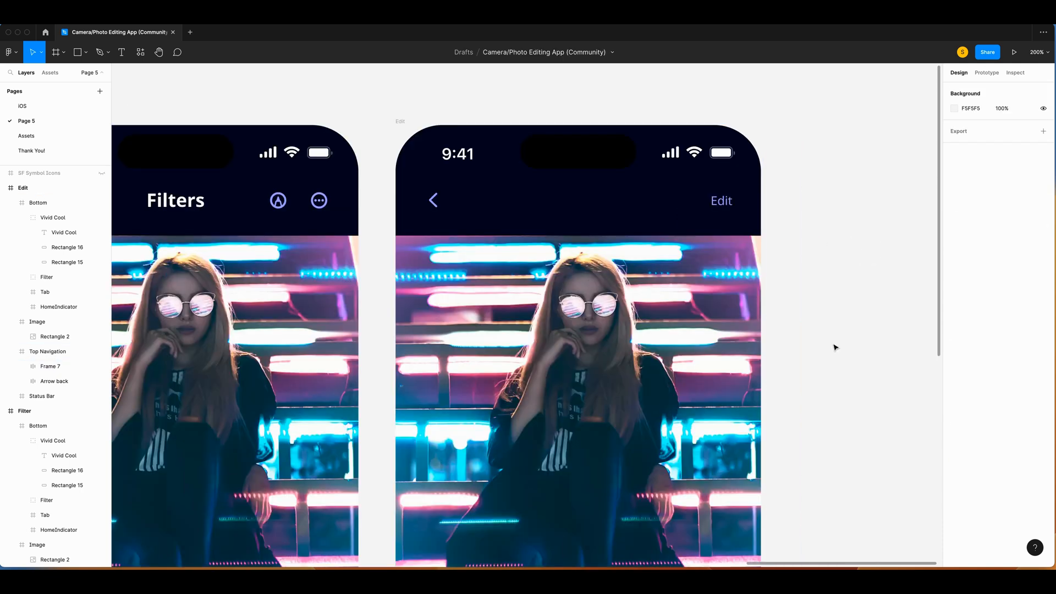
pyautogui.press('-')
pyautogui.scroll(-3, 638, 347)
pyautogui.hscroll(-2, 638, 347)
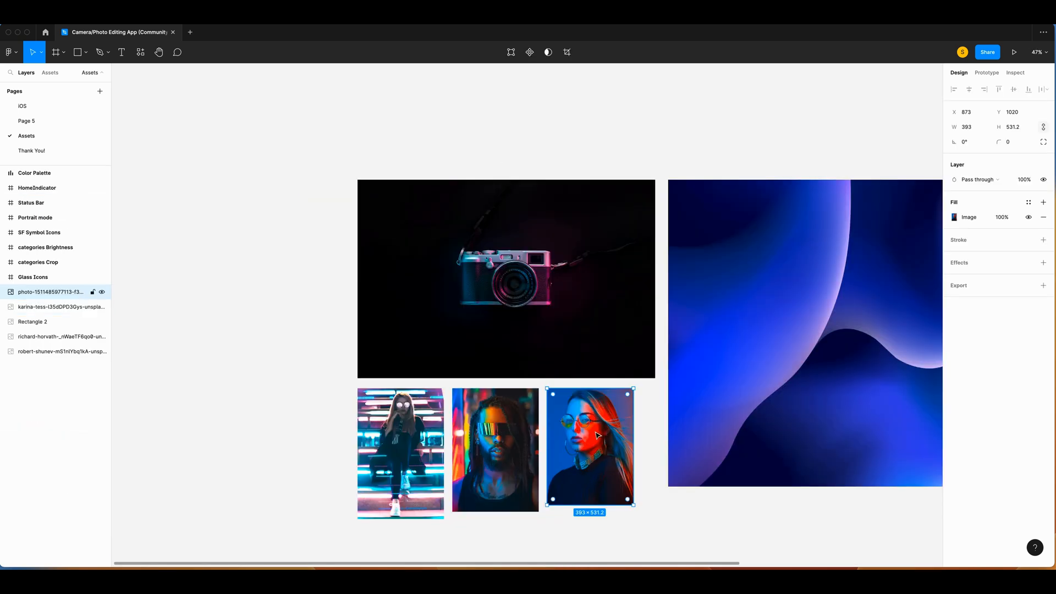
pyautogui.rightClick(601, 300)
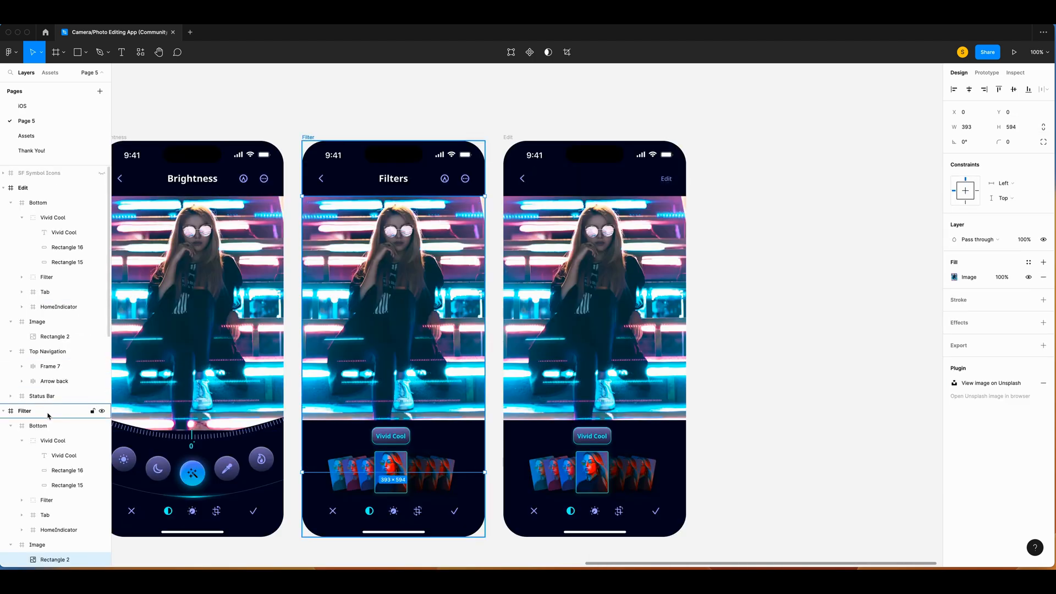
pyautogui.scroll(-2, 55, 517)
pyautogui.rightClick(56, 517)
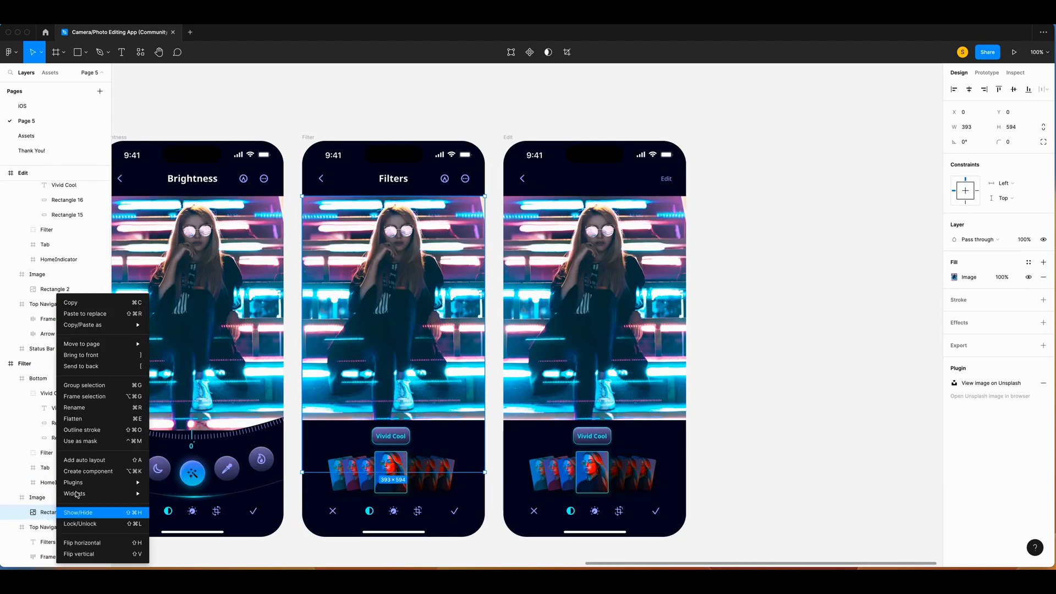
pyautogui.click(77, 309)
# Step: Delete the Vivid Cool label and the row of filter preview cards from the Edit screen
pyautogui.press('super+equal')
pyautogui.hscroll(1, 609, 323)
pyautogui.scroll(-4, 609, 323)
pyautogui.click(612, 351)
pyautogui.click(612, 350)
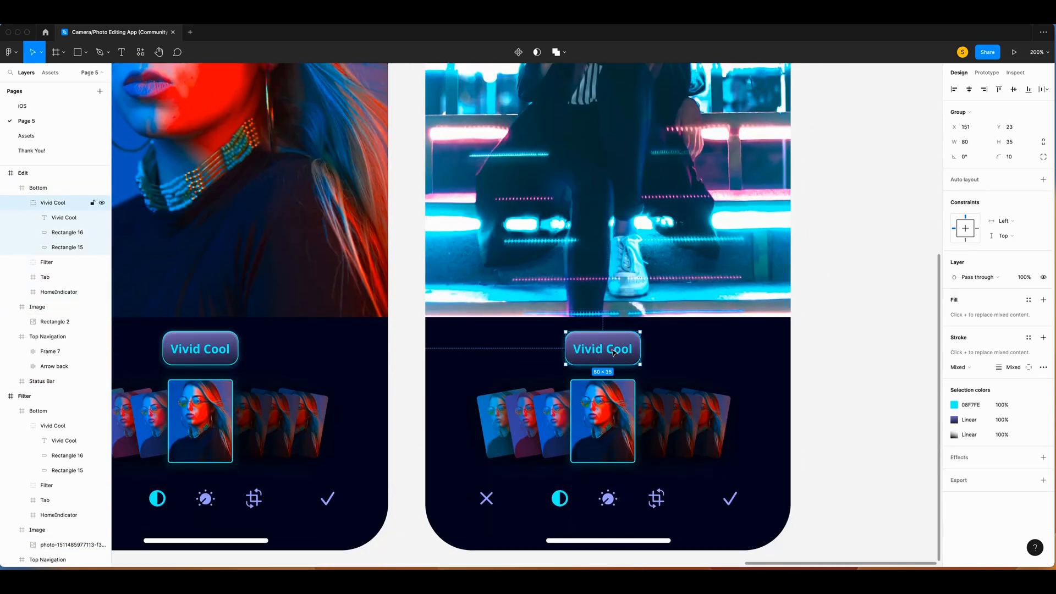
pyautogui.press('Delete')
pyautogui.click(499, 386)
pyautogui.press('Delete')
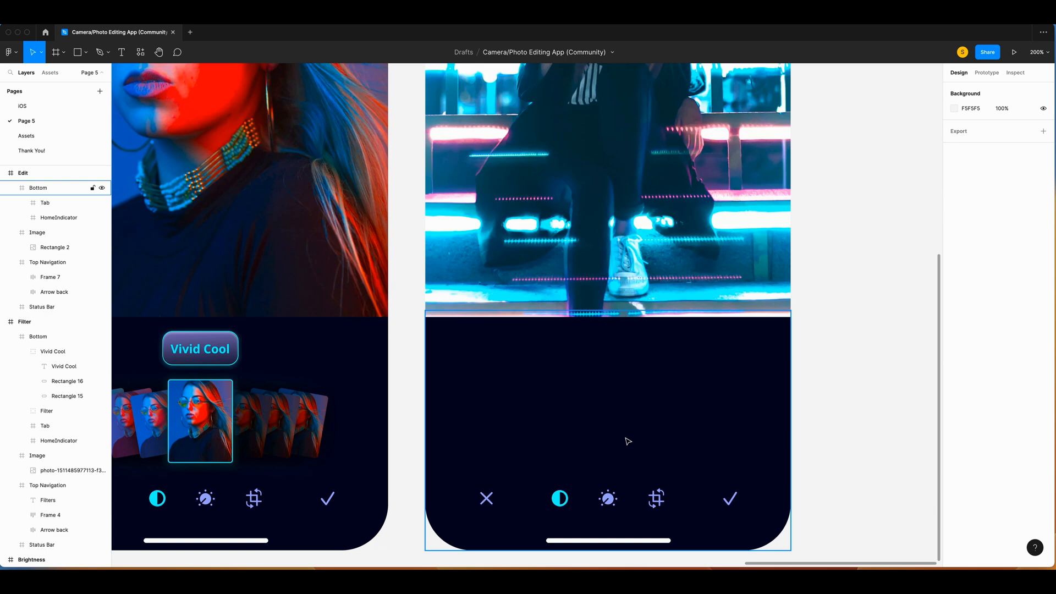
# Step: Set the Edit screen's Image frame height to 579
pyautogui.click(37, 232)
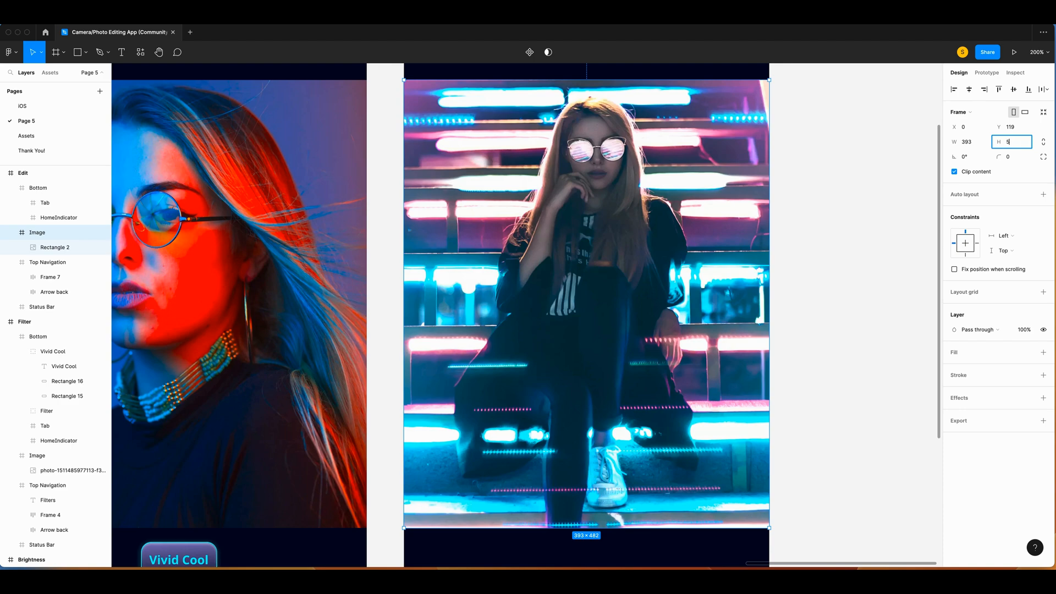
pyautogui.write('579')
pyautogui.press('Return')
pyautogui.scroll(-6, 576, 328)
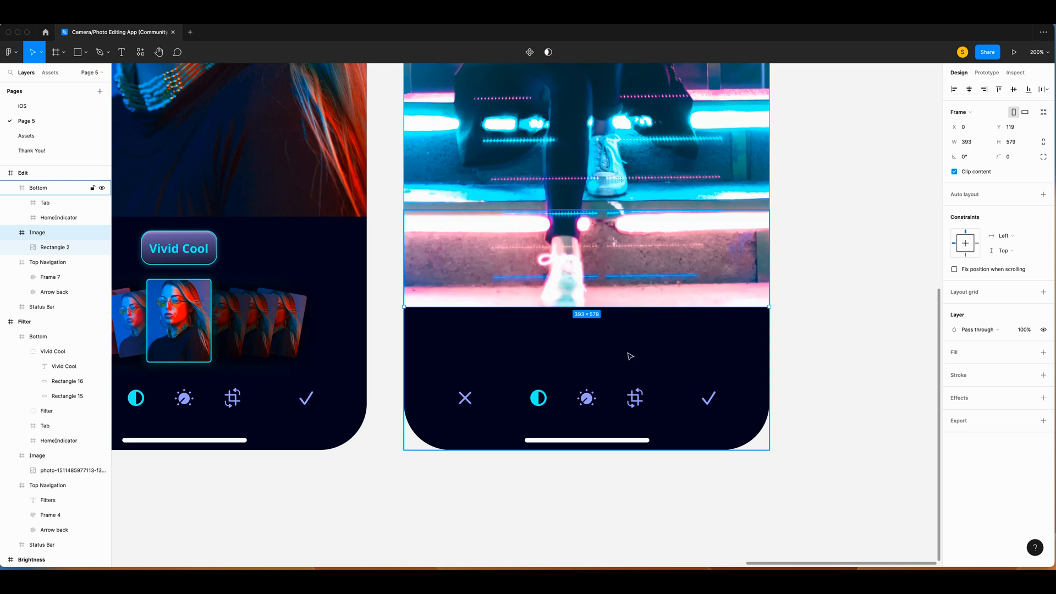
# Step: Draw a 30 by 50 rectangle in the empty area between the Edit screen's photo and its row of icons
pyautogui.press('Escape')
pyautogui.press('r')
pyautogui.moveTo(471, 325); pyautogui.dragTo(498, 366)
pyautogui.write('50')
pyautogui.press('Return')
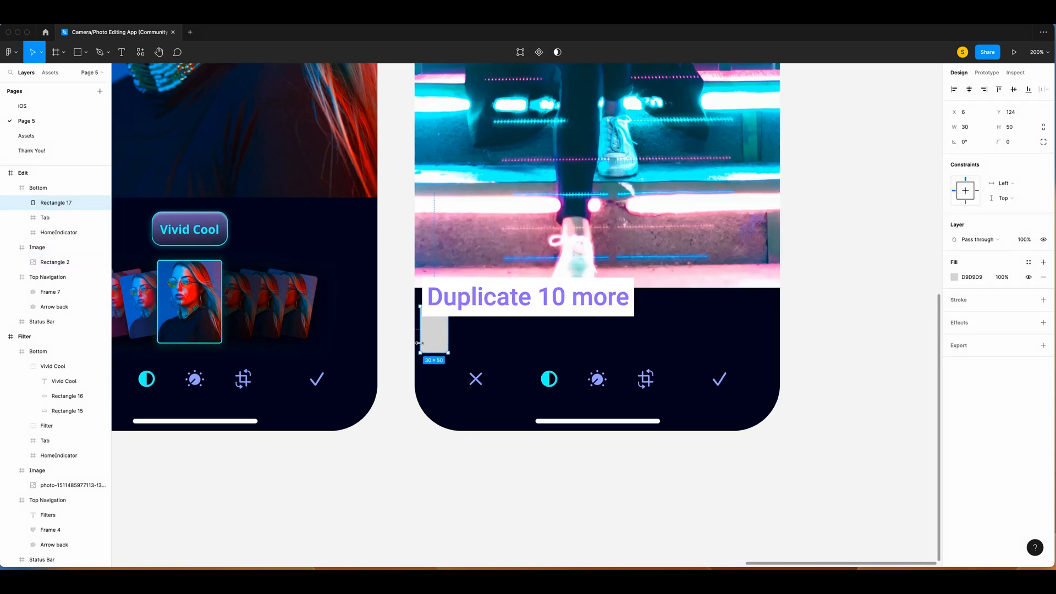
# Step: Duplicate the new rectangle ten times in a row across the Edit screen's lower area
pyautogui.hotkey('ctrl', 'v')
pyautogui.hotkey('ctrl', 'v')
pyautogui.hotkey('ctrl', 'v')
pyautogui.hotkey('ctrl', 'v')
pyautogui.hotkey('ctrl', 'v')
pyautogui.hotkey('ctrl', 'v')
pyautogui.hotkey('ctrl', 'v')
pyautogui.hotkey('ctrl', 'v')
pyautogui.hotkey('ctrl', 'v')
pyautogui.hotkey('ctrl', 'v')
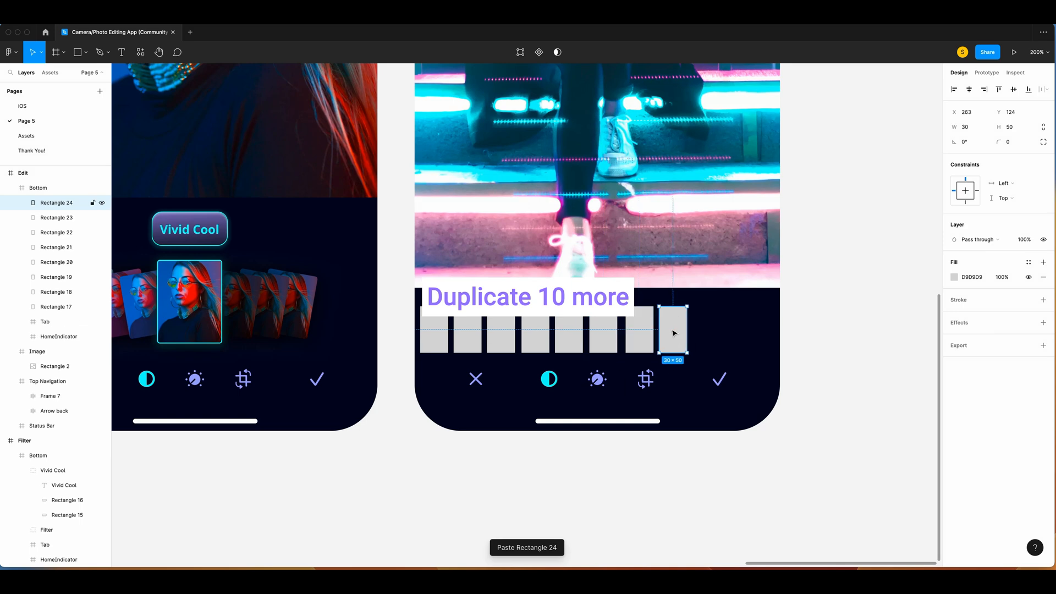
# Step: Combine all eleven rectangles into a horizontal auto layout with a spacing of 4 between items
pyautogui.click(436, 333)
pyautogui.keyDown('shift'); pyautogui.click(772, 329); pyautogui.keyUp('shift')
pyautogui.hotkey('shift', 'a')
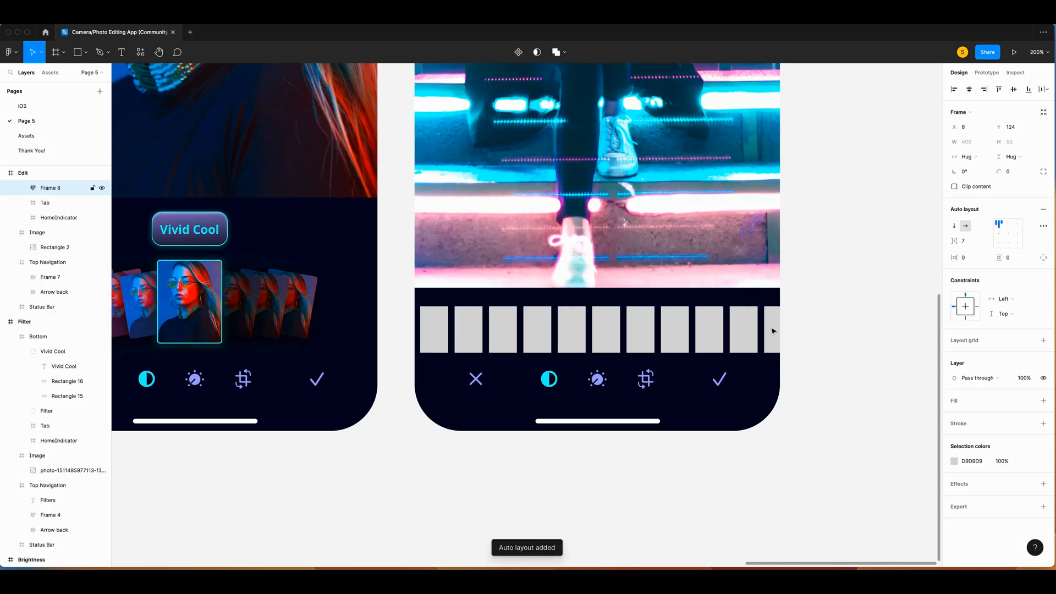
pyautogui.click(985, 246)
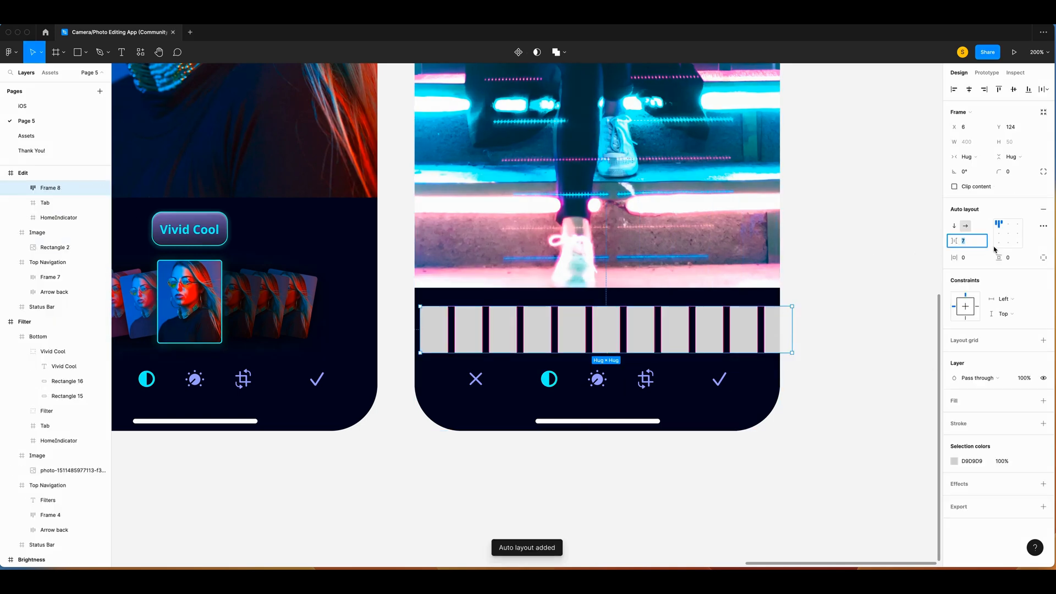
pyautogui.write('4')
pyautogui.press('Return')
# Step: Resize the sixth, middle rectangle in the row to 40 wide and 60 high
pyautogui.click(601, 337)
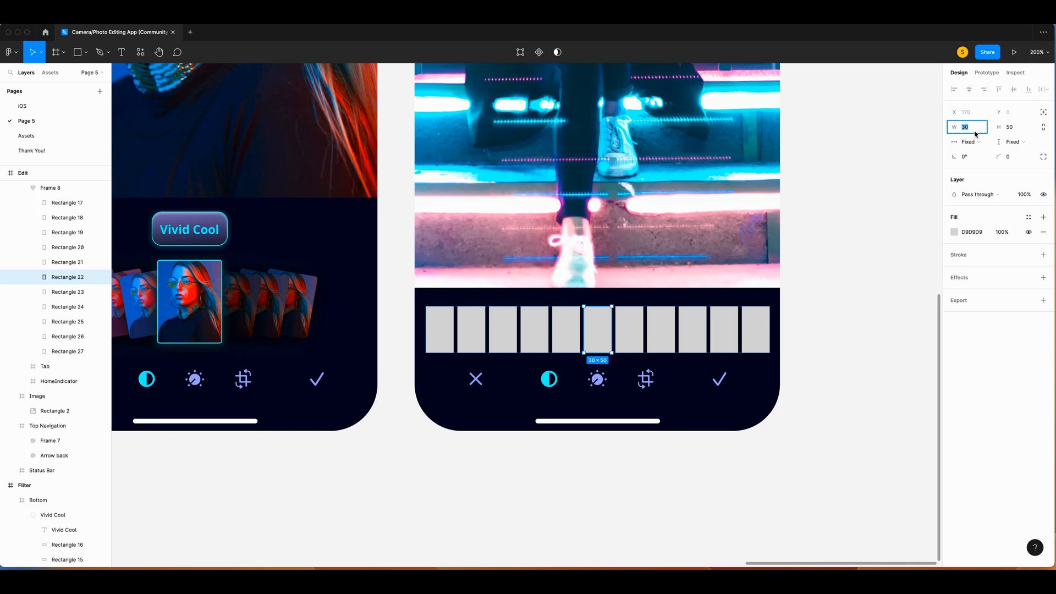
pyautogui.write('40')
pyautogui.press('Tab')
pyautogui.write('60')
pyautogui.press('Return')
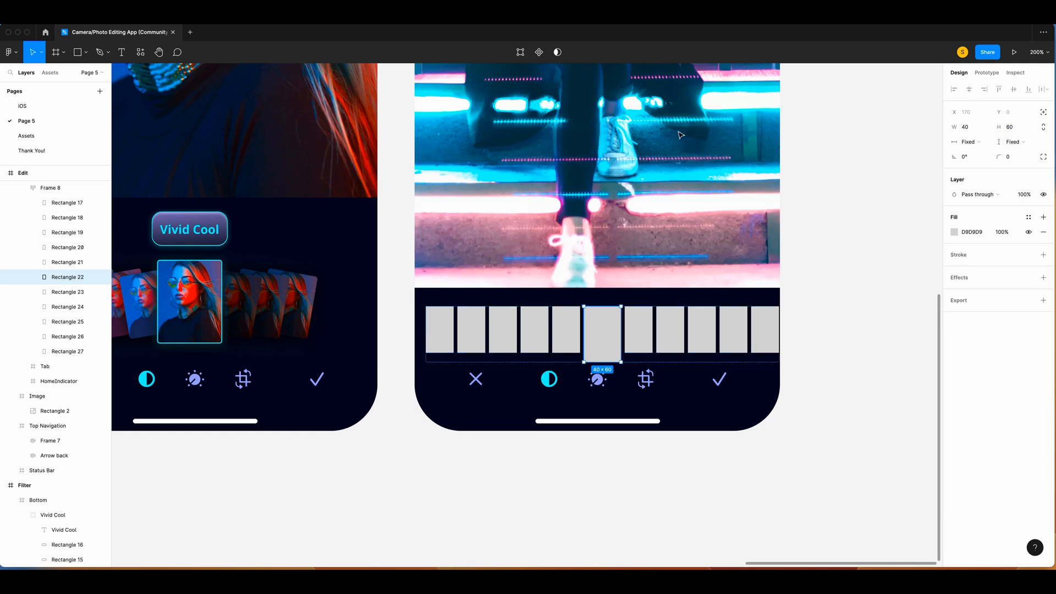
# Step: Centre-align the rectangles within the auto layout and centre the whole row horizontally on the Edit screen
pyautogui.click(51, 188)
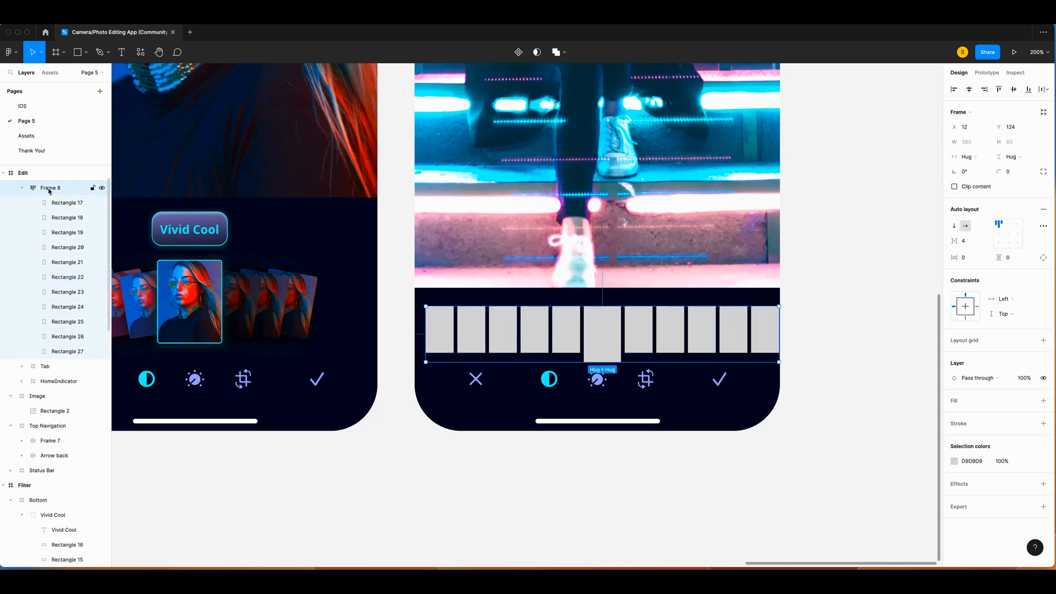
pyautogui.click(1008, 235)
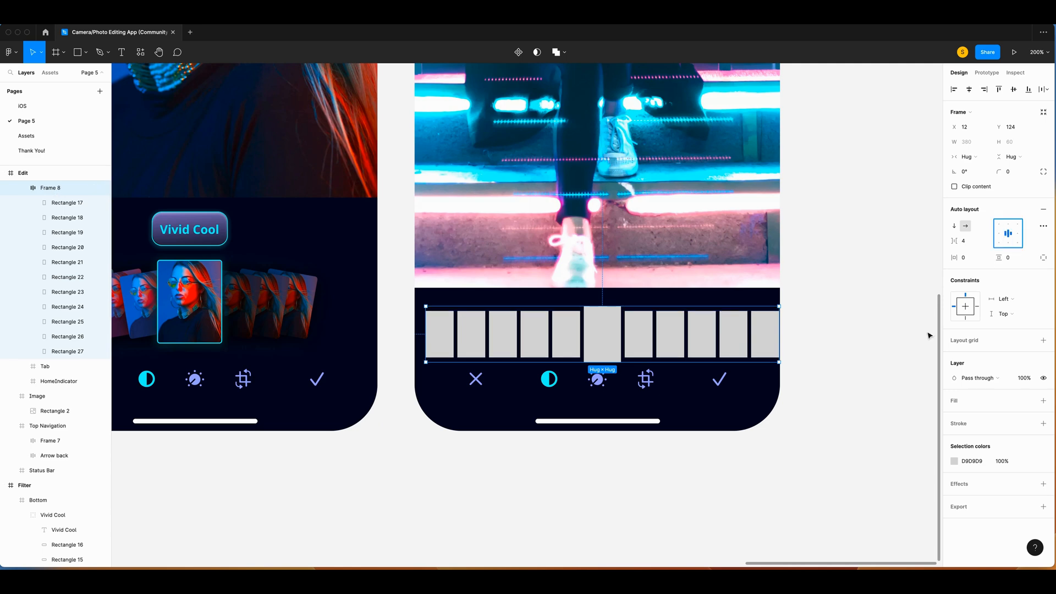
pyautogui.click(970, 90)
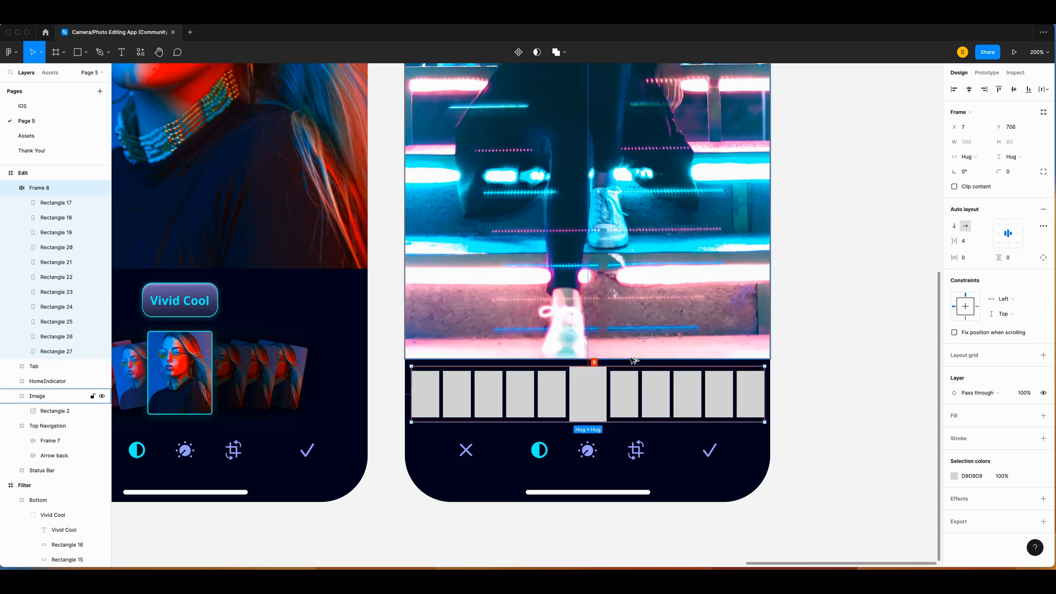
pyautogui.hscroll(-1, 634, 360)
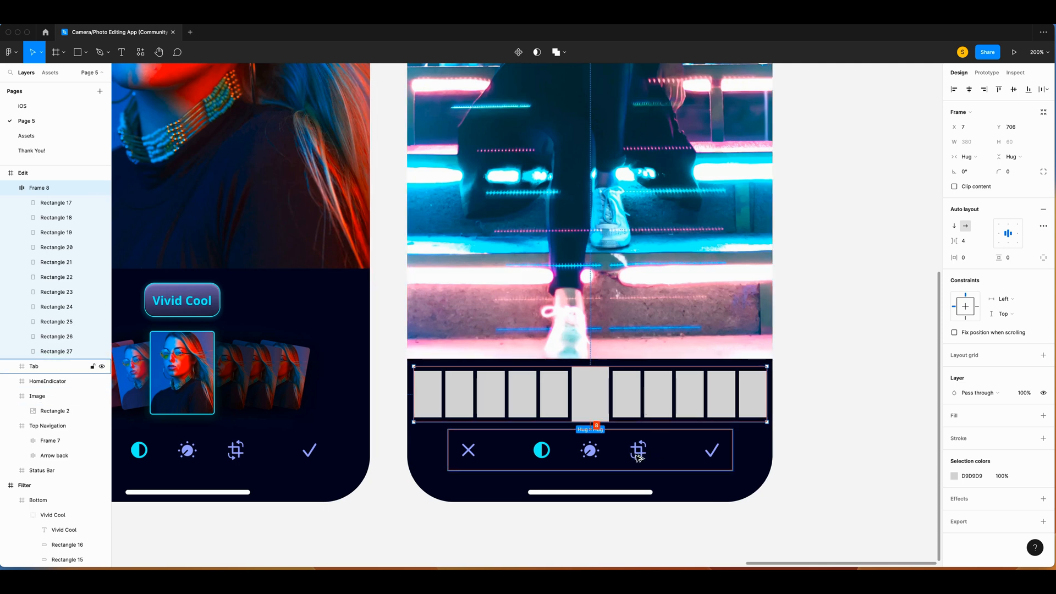
pyautogui.click(836, 431)
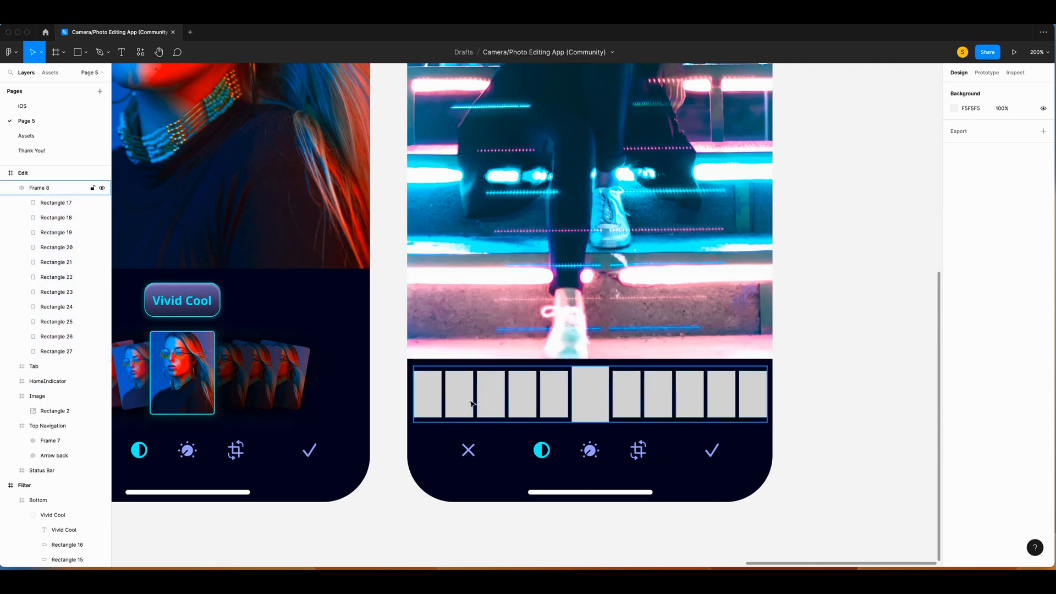
# Step: Fill the enlarged middle rectangle with the Edit screen's main photo of the seated woman in neon light
pyautogui.hscroll(3, 689, 404)
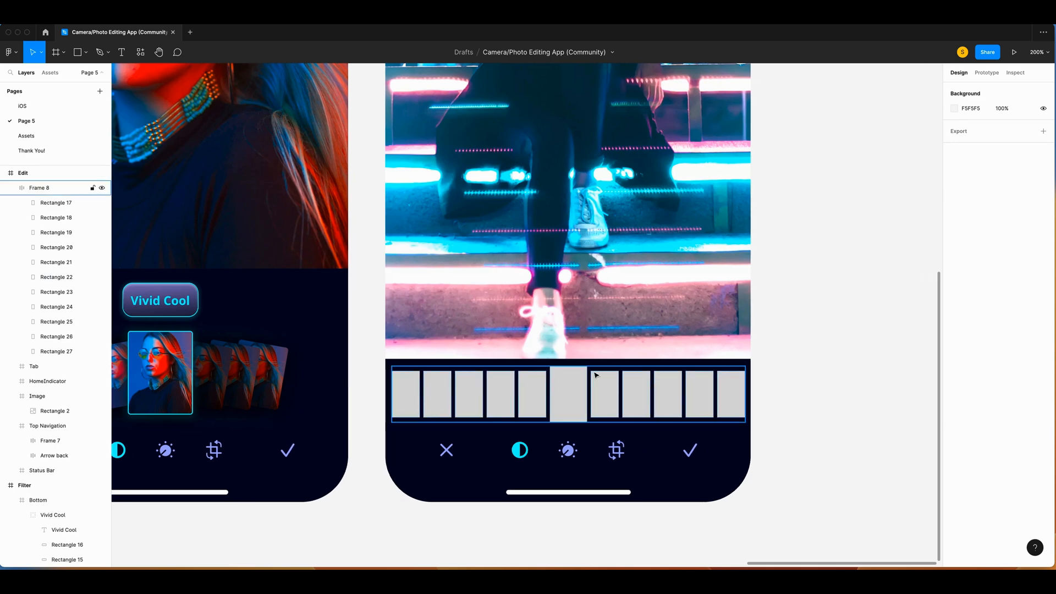
pyautogui.hscroll(5, 408, 254)
pyautogui.hscroll(-6, 550, 330)
pyautogui.rightClick(586, 447)
pyautogui.moveTo(627, 326)
pyautogui.click(709, 377)
# Step: Fill the first four rectangles of the thumbnail row with different portrait photos from the Unsplash plugin
pyautogui.rightClick(432, 447)
pyautogui.moveTo(449, 482)
pyautogui.click(545, 321)
pyautogui.click(765, 314)
pyautogui.click(463, 447)
pyautogui.click(764, 434)
pyautogui.click(494, 446)
pyautogui.click(864, 319)
pyautogui.click(526, 447)
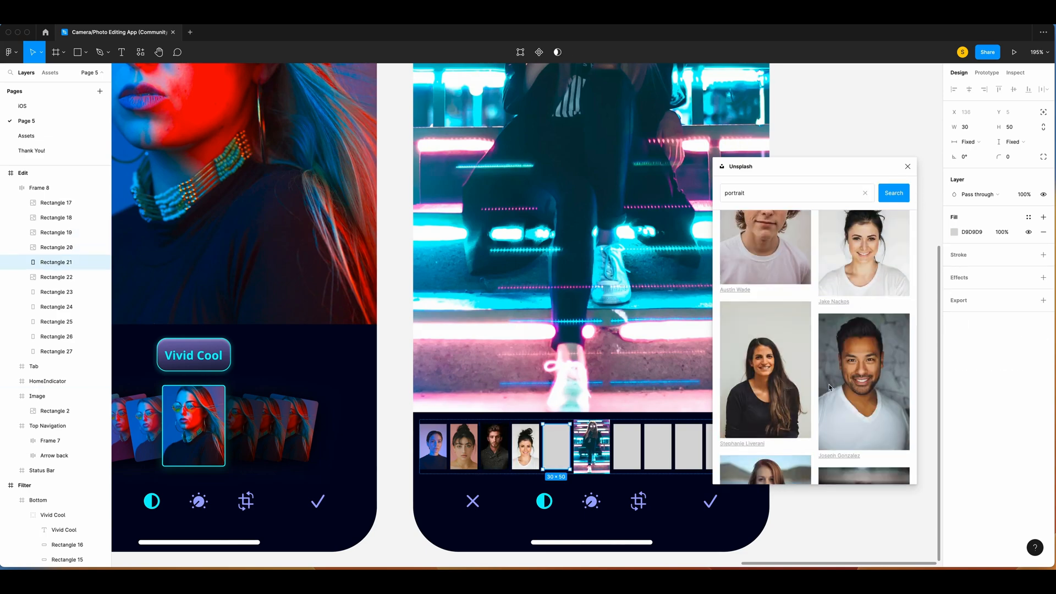
# Step: Fill the six remaining grey rectangles with different Unsplash portrait photos and close the plugin
pyautogui.click(765, 352)
pyautogui.click(627, 446)
pyautogui.click(863, 352)
pyautogui.click(658, 447)
pyautogui.click(863, 259)
pyautogui.click(587, 445)
pyautogui.click(864, 395)
pyautogui.click(617, 445)
pyautogui.scroll(-15, 864, 352)
pyautogui.click(858, 435)
pyautogui.click(648, 446)
pyautogui.scroll(-10, 814, 357)
pyautogui.click(765, 368)
pyautogui.click(718, 517)
pyautogui.click(908, 166)
# Step: Replace the Cancel icon in the Edit screen's tab row with a copy of the Send icon from SF Symbol Icons
pyautogui.hscroll(-2, 547, 511)
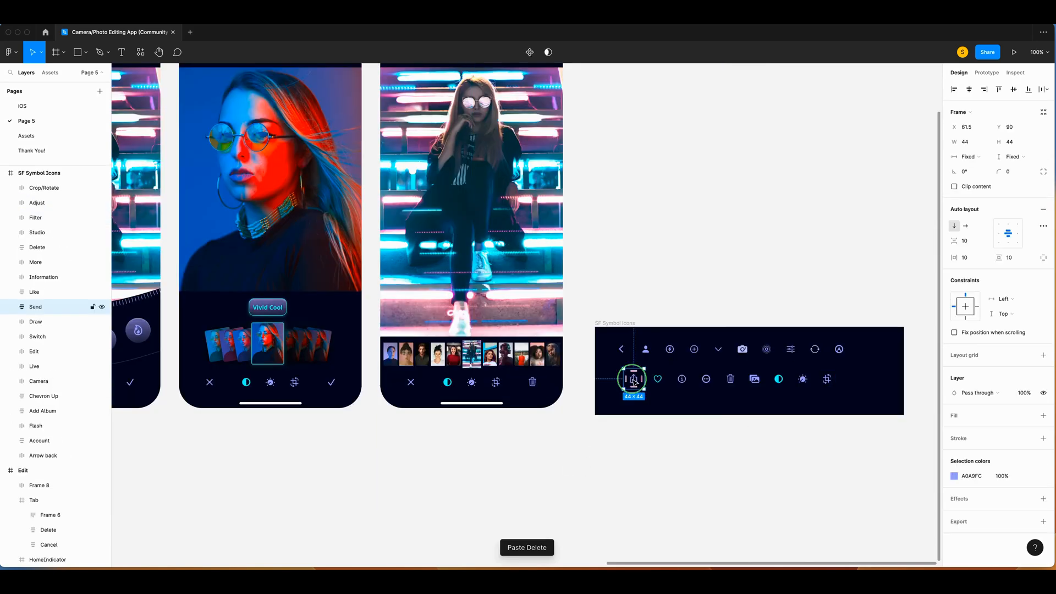
pyautogui.rightClick(637, 263)
pyautogui.click(646, 269)
pyautogui.doubleClick(410, 382)
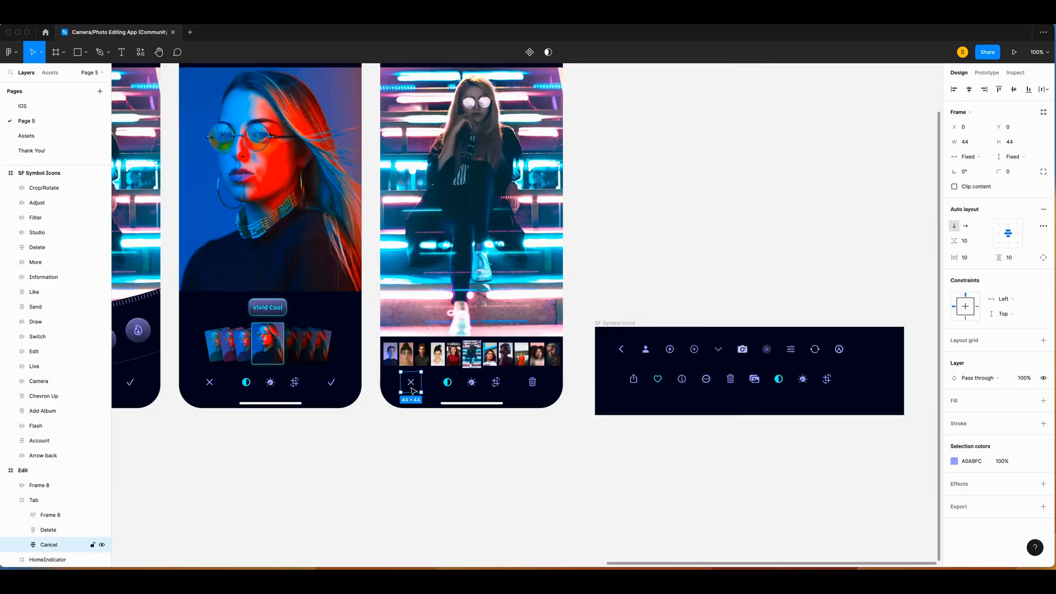
pyautogui.rightClick(413, 385)
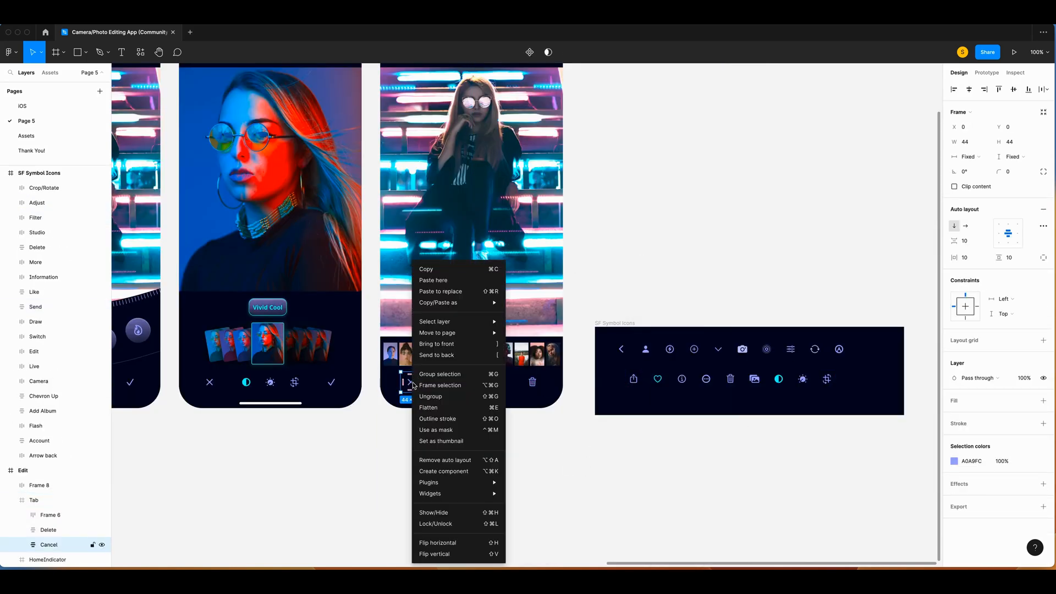
pyautogui.click(453, 295)
# Step: Replace the Filter icon in the Edit screen's tab row with a copy of the Like heart icon
pyautogui.scroll(5, 601, 393)
pyautogui.click(713, 364)
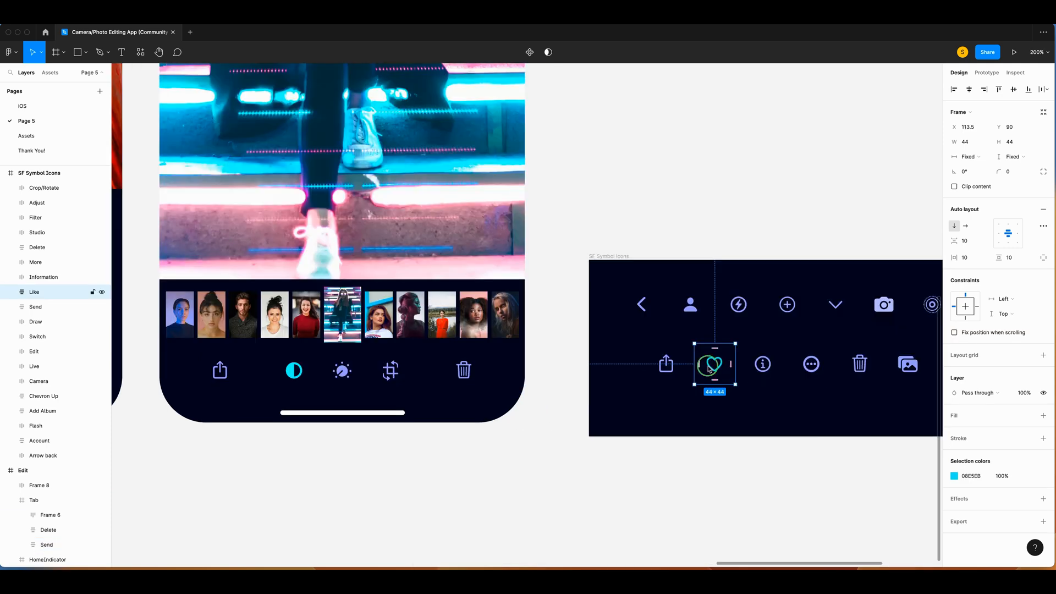
pyautogui.click(295, 374)
pyautogui.click(287, 374)
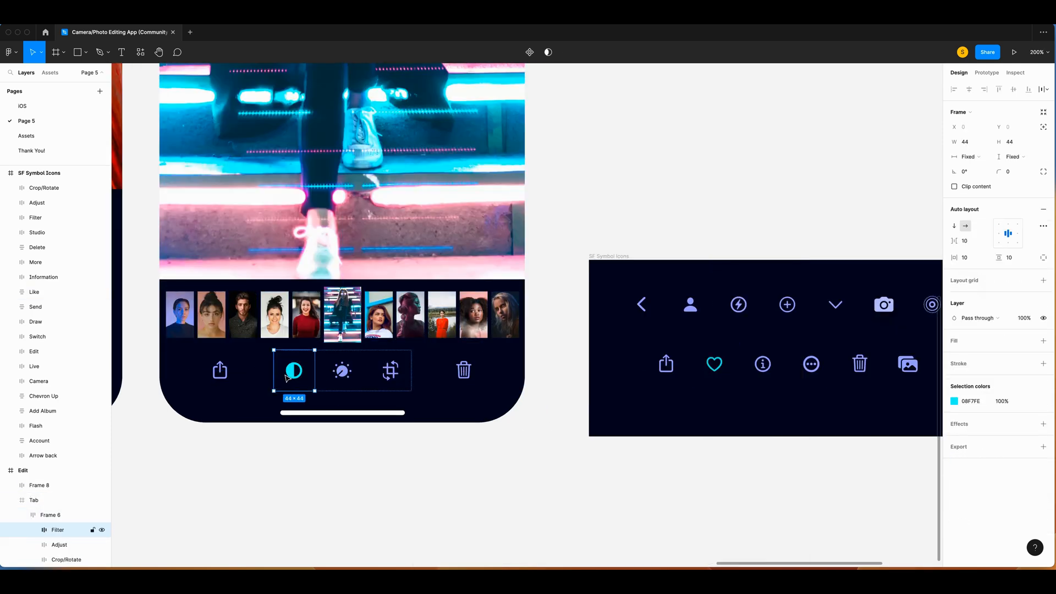
pyautogui.rightClick(289, 376)
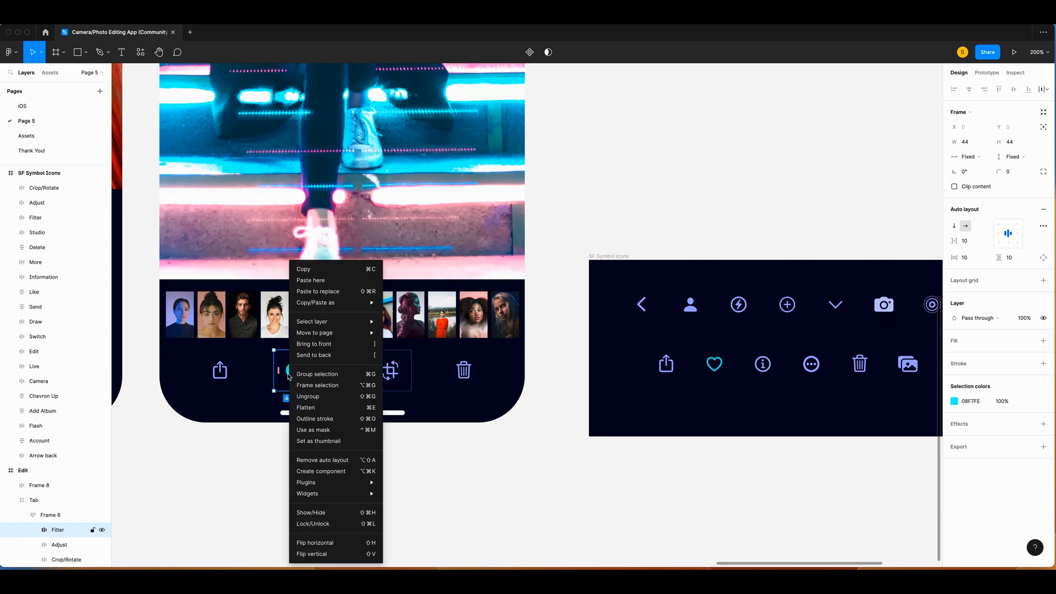
pyautogui.click(333, 296)
# Step: Replace the Edit screen's Adjust icon with a copy of the Information icon and delete the Crop/Rotate icon
pyautogui.click(762, 363)
pyautogui.rightClick(763, 365)
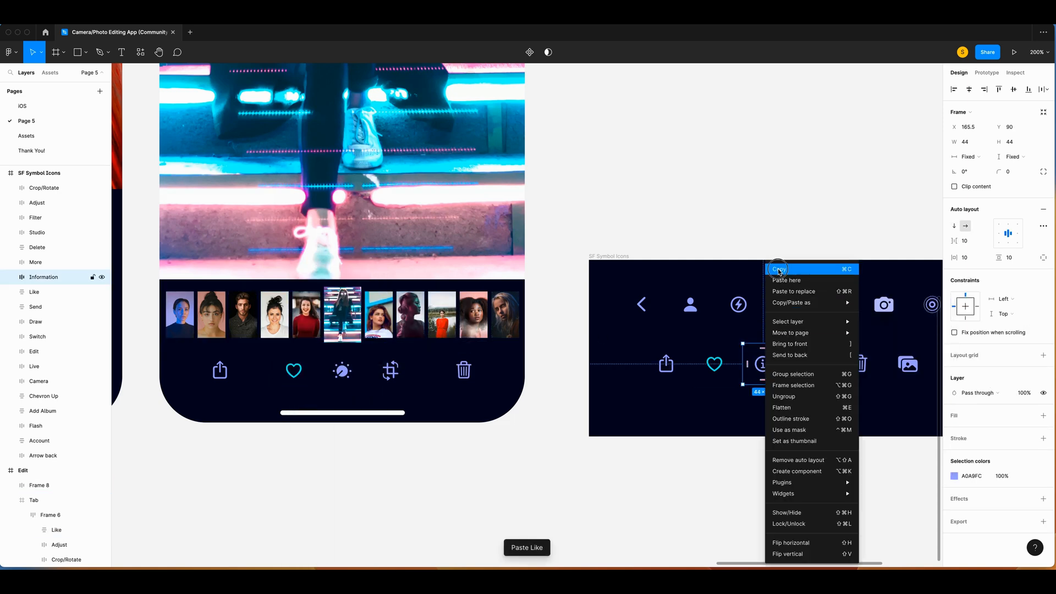
pyautogui.click(779, 270)
pyautogui.click(341, 378)
pyautogui.click(341, 378)
pyautogui.click(341, 379)
pyautogui.rightClick(341, 379)
pyautogui.click(374, 292)
pyautogui.click(22, 557)
pyautogui.press('Delete')
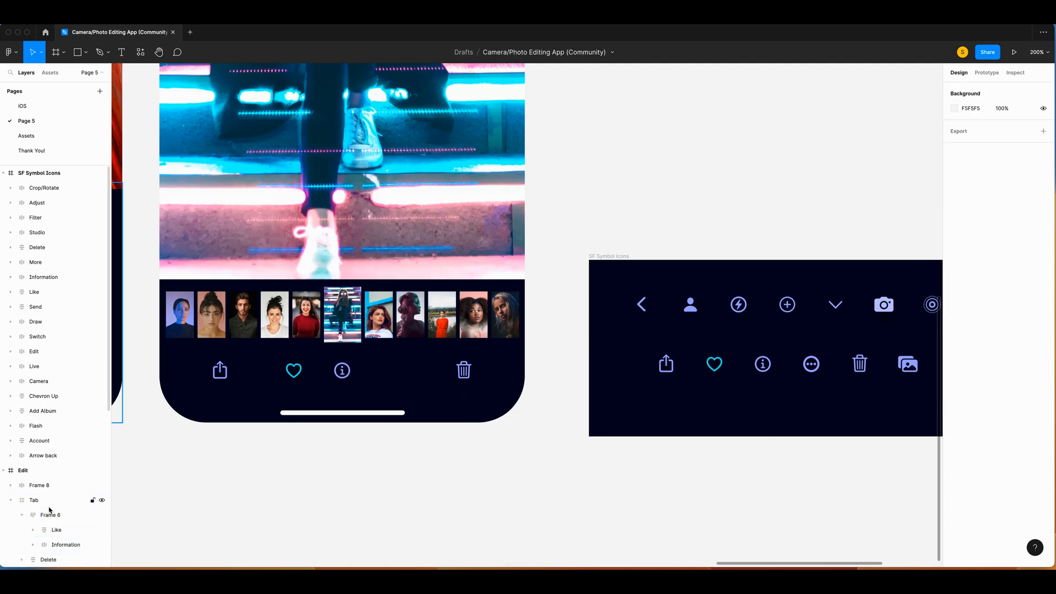
# Step: Ungroup the inner frame holding Like and Information, and combine all four tab icons into one horizontal auto layout
pyautogui.click(47, 514)
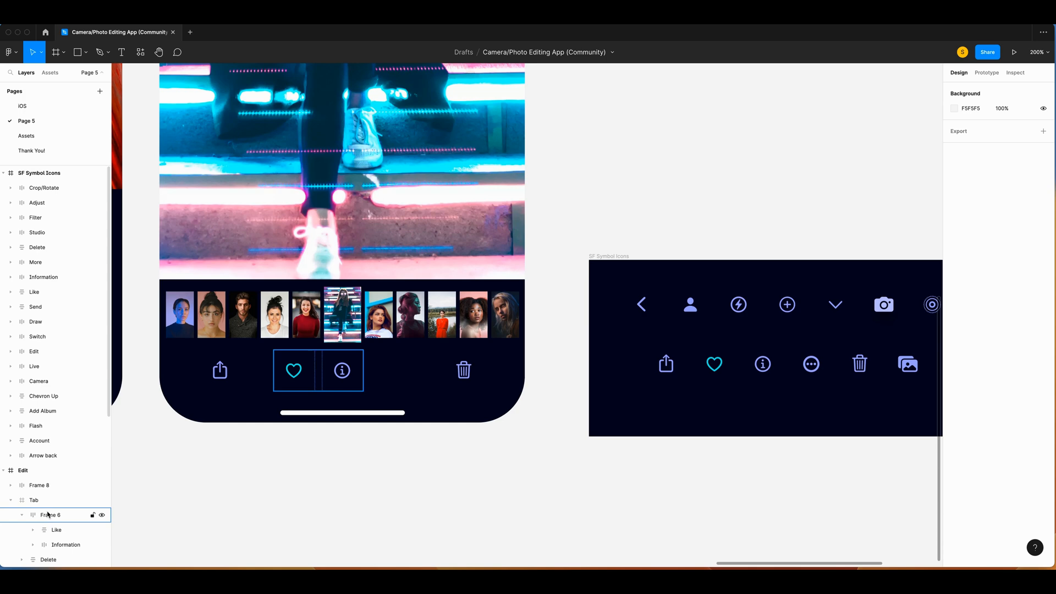
pyautogui.rightClick(48, 515)
pyautogui.click(71, 385)
pyautogui.scroll(-2, 341, 408)
pyautogui.click(52, 500)
pyautogui.scroll(-2, 51, 500)
pyautogui.click(58, 438)
pyautogui.keyDown('shift'); pyautogui.click(59, 481); pyautogui.keyUp('shift')
pyautogui.hotkey('shift', 'a')
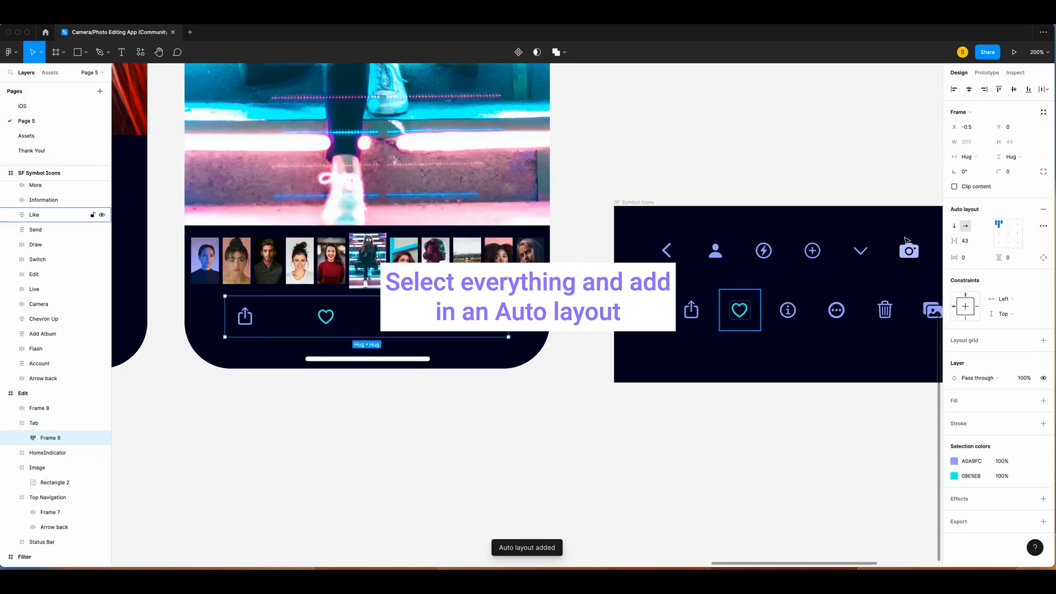
# Step: Set the spacing between the four tab icons to 60 and centre their frame horizontally
pyautogui.click(977, 244)
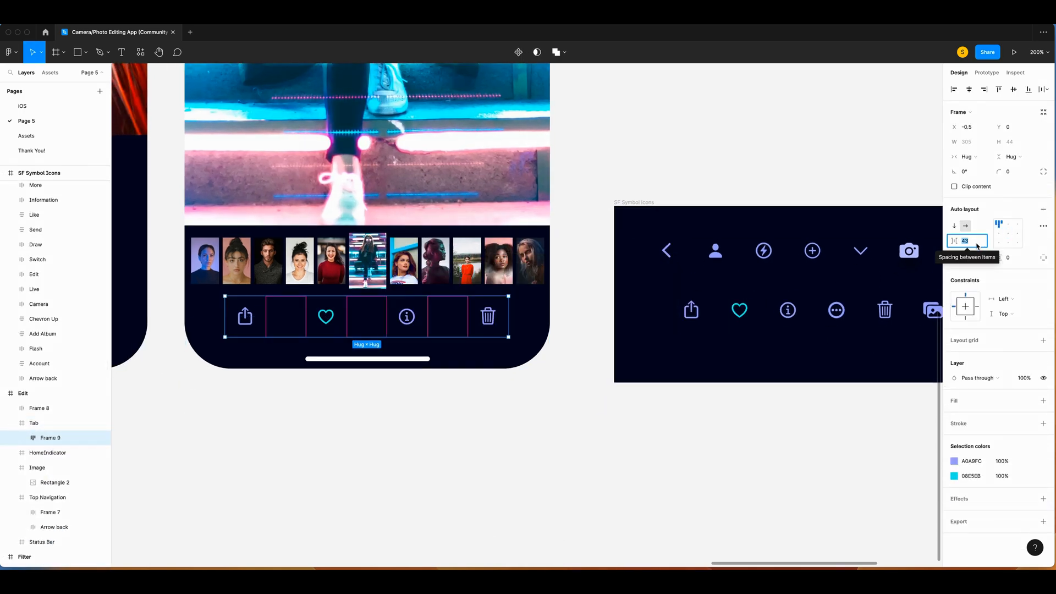
pyautogui.write('60')
pyautogui.press('Return')
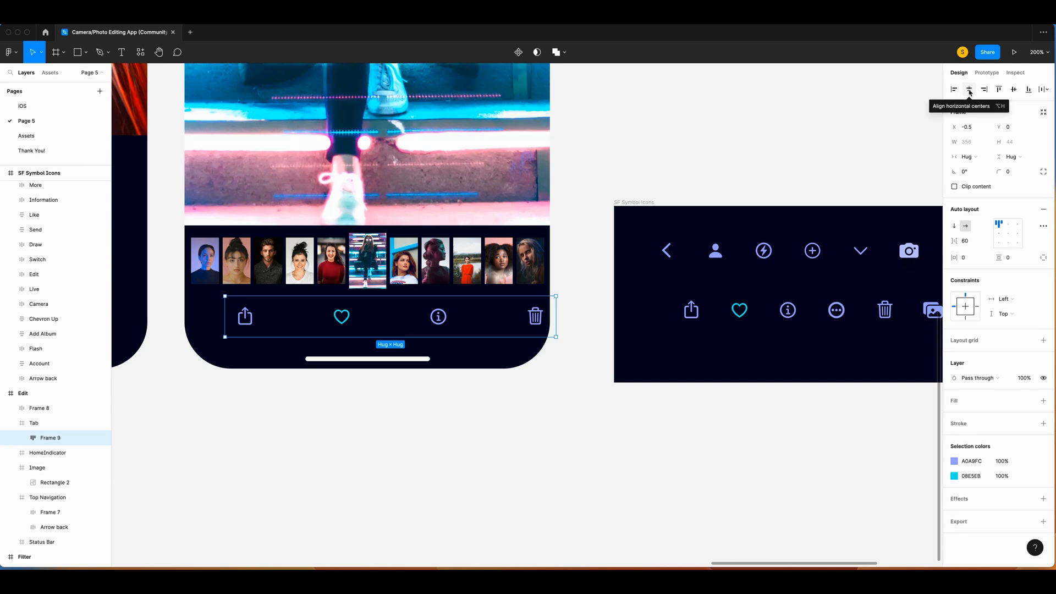
pyautogui.click(972, 91)
# Step: Check the Edit screen's thumbnails, icons and top navigation up close, and compare it with the neighbouring screens
pyautogui.press('super+plus')
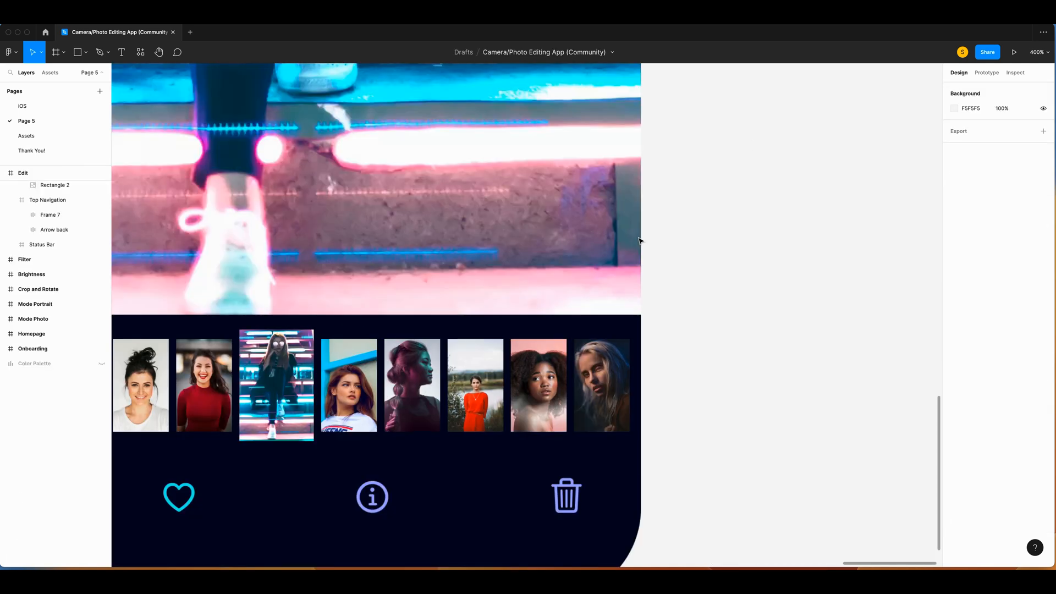
pyautogui.hscroll(-3, 641, 241)
pyautogui.scroll(-1, 641, 241)
pyautogui.hscroll(-2, 641, 241)
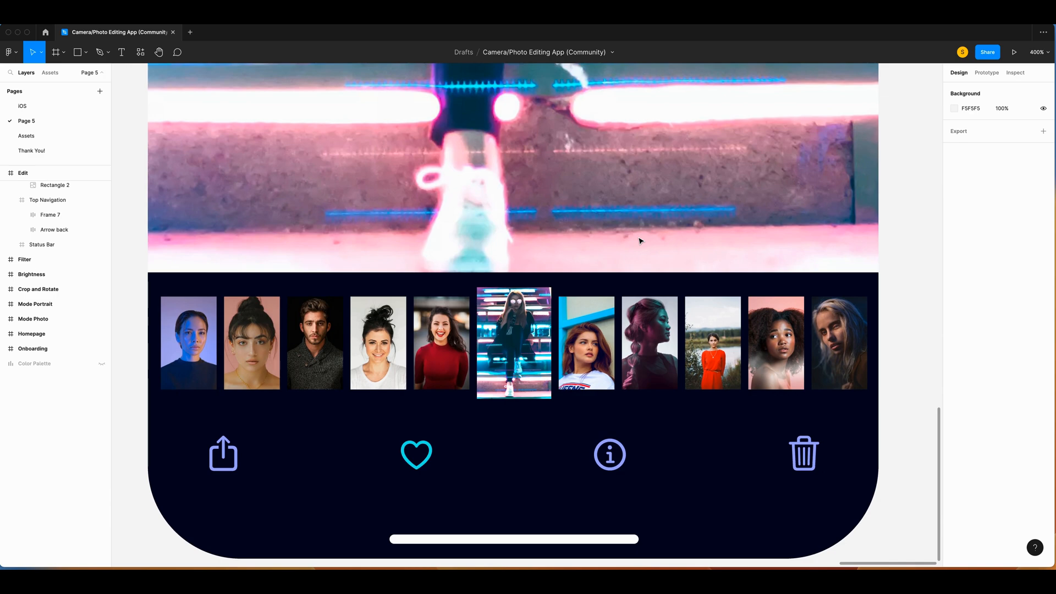
pyautogui.scroll(5, 640, 240)
pyautogui.scroll(10, 641, 240)
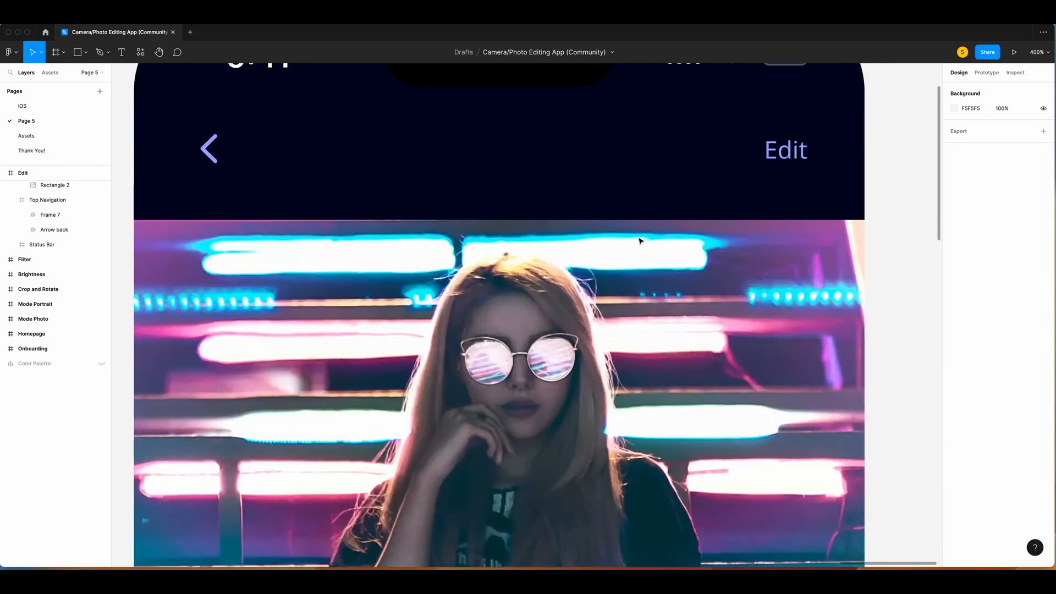
pyautogui.press('super+minus')
pyautogui.hscroll(-3, 641, 241)
pyautogui.scroll(-2, 641, 240)
pyautogui.press('super+minus')
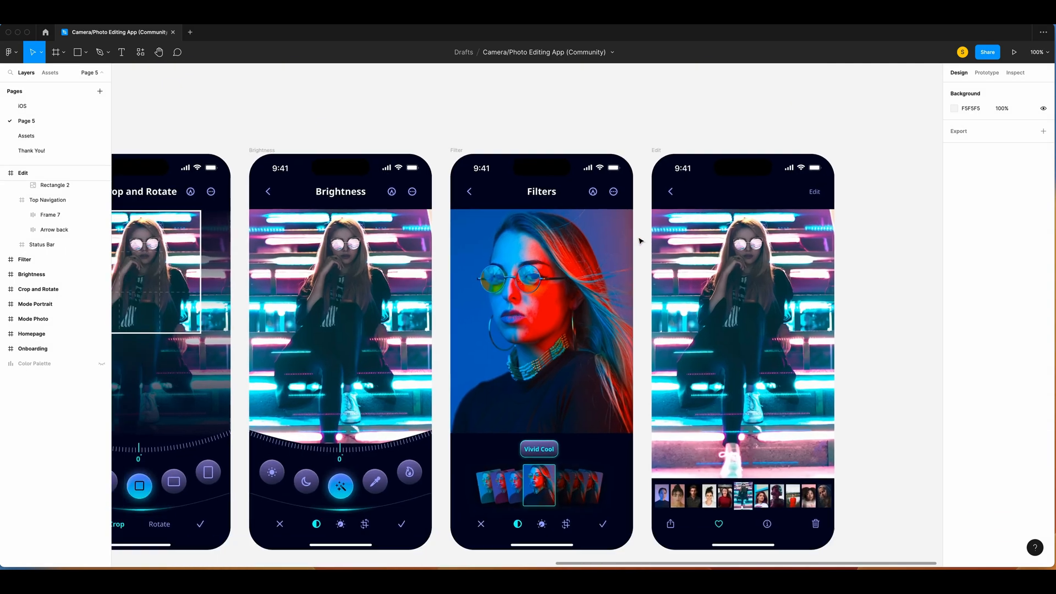
pyautogui.scroll(-1, 641, 241)
pyautogui.hscroll(-2, 641, 241)
pyautogui.hscroll(-2, 639, 240)
pyautogui.hscroll(2, 594, 280)
pyautogui.scroll(-2, 572, 303)
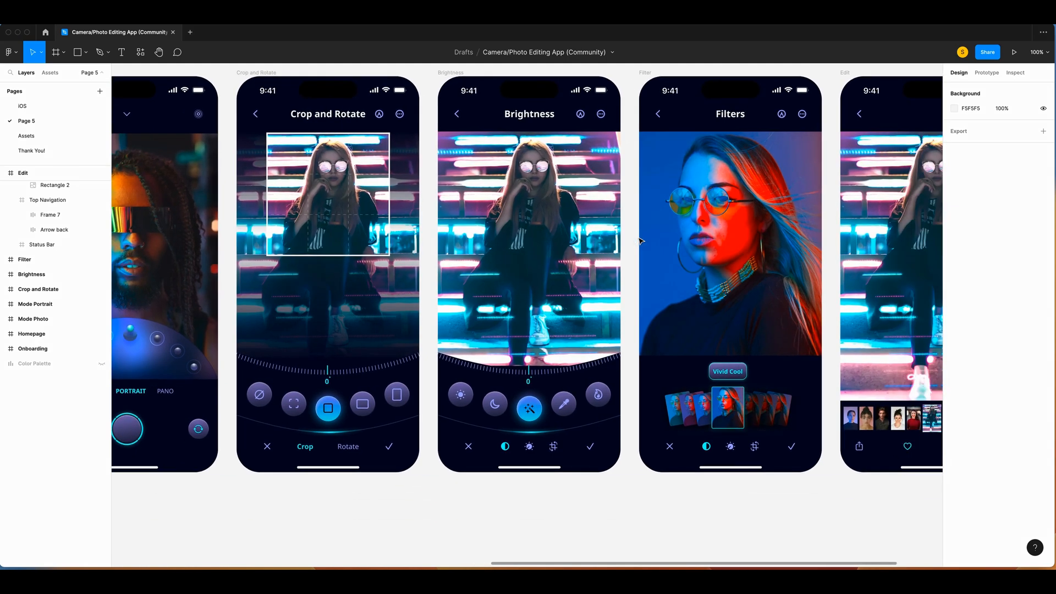
# Step: Edit the Brightness screen's curved dark background shape, moving its upper corner points up 7 px
pyautogui.click(523, 344)
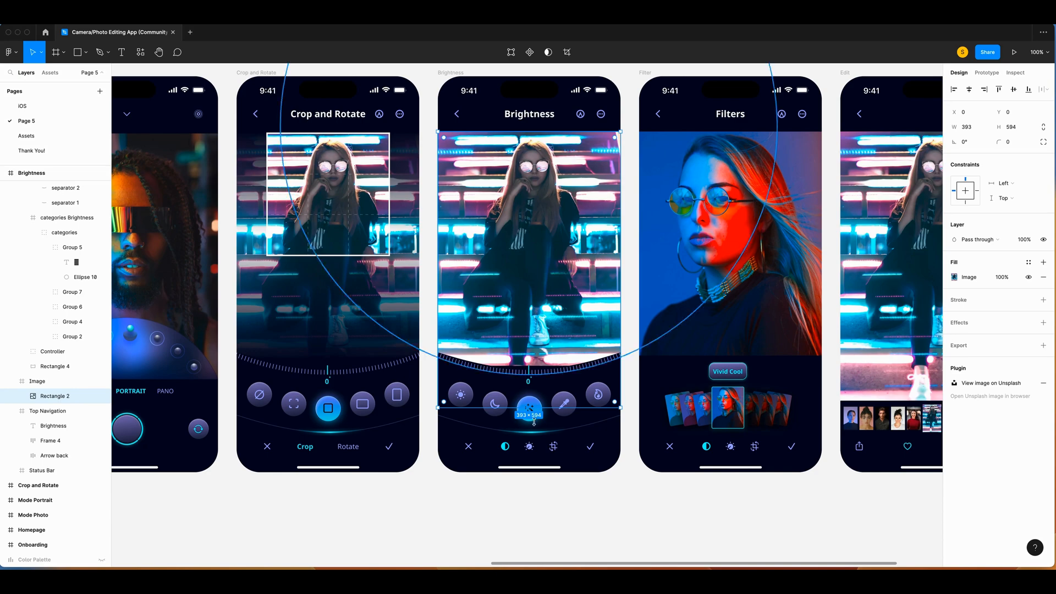
pyautogui.click(447, 77)
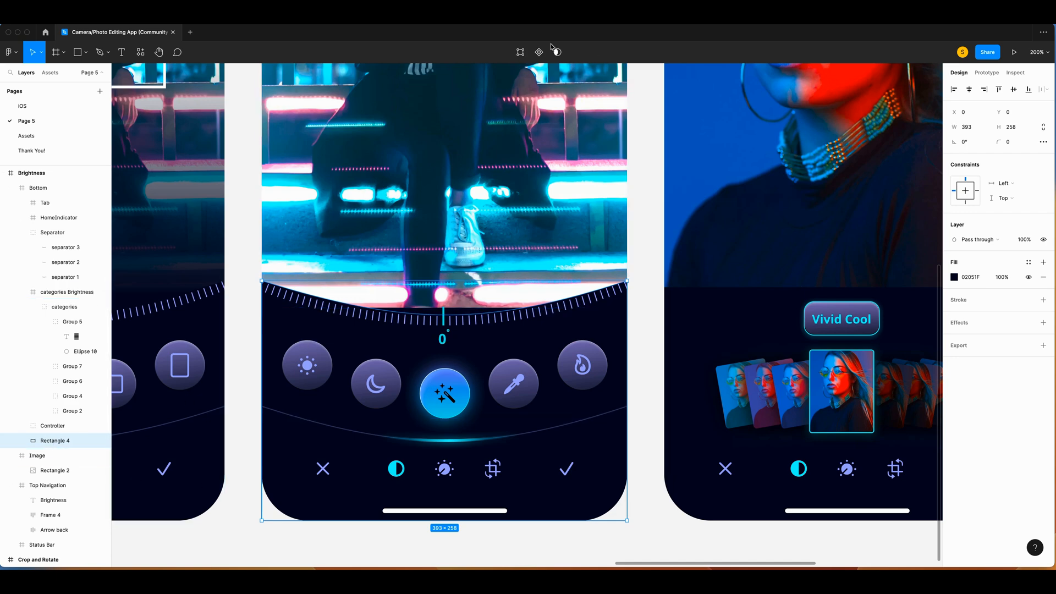
pyautogui.click(520, 52)
pyautogui.moveTo(249, 259); pyautogui.dragTo(646, 298)
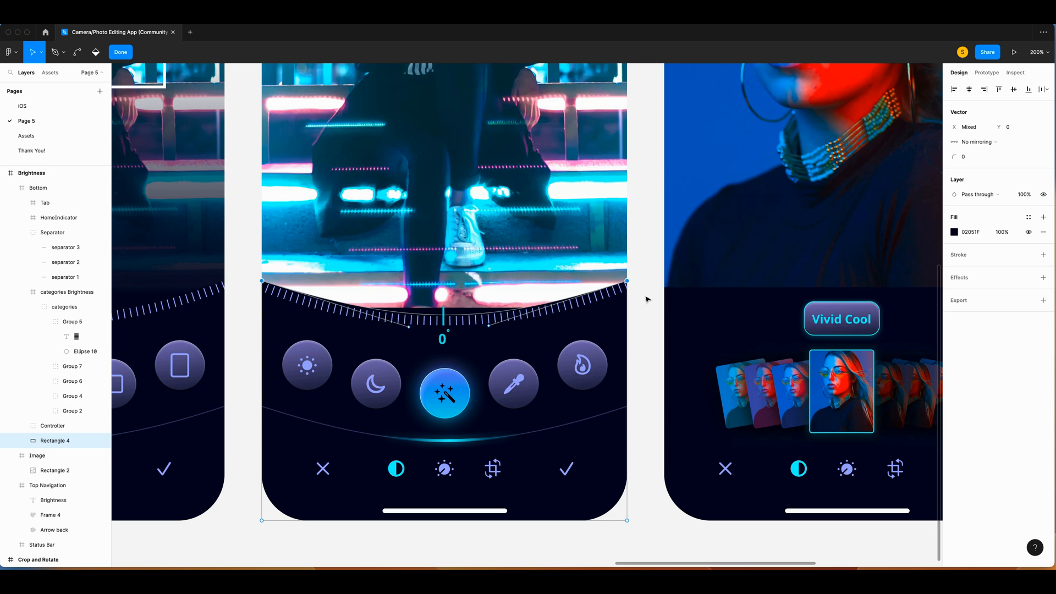
pyautogui.press('Up')
pyautogui.press('Up')
pyautogui.press('Up')
pyautogui.press('Up')
pyautogui.press('Up')
pyautogui.press('Up')
pyautogui.press('Up')
pyautogui.press('Up')
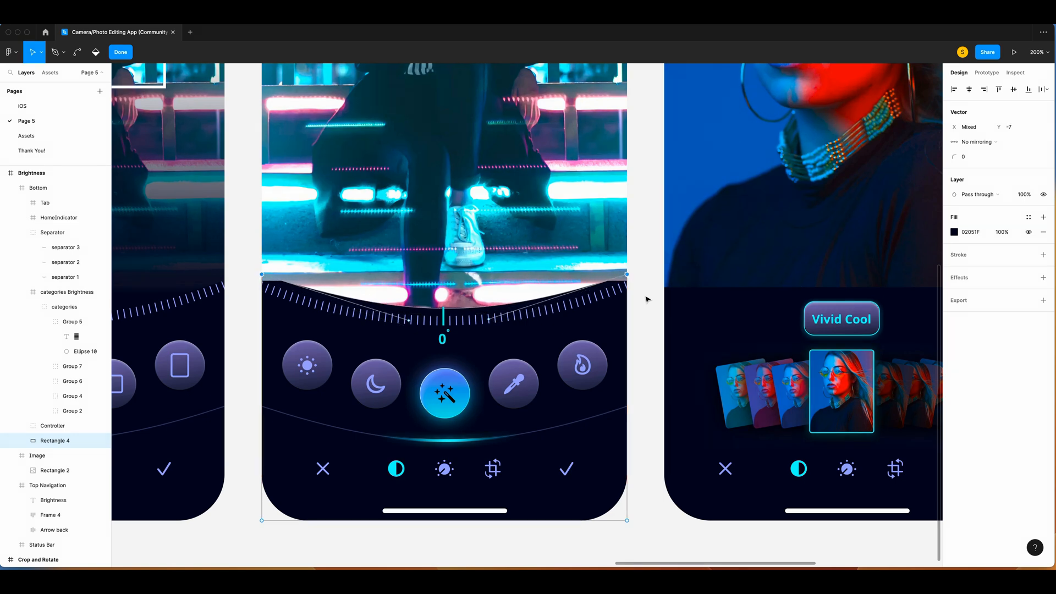
pyautogui.press('Escape')
pyautogui.press('Escape')
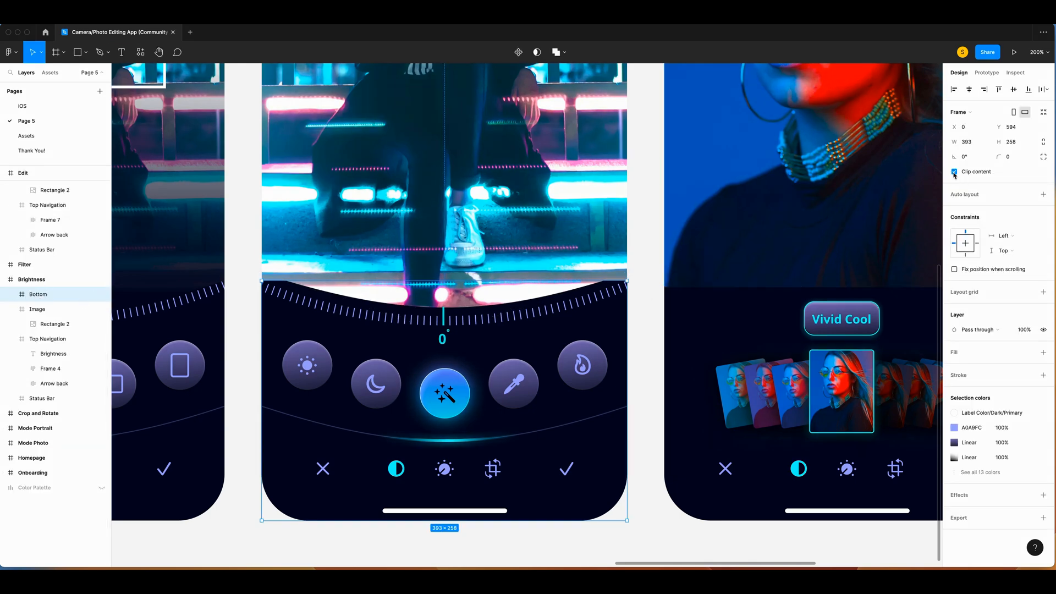
# Step: Review the finished row of app screens at 100% zoom, from Onboarding and Homepage through the camera modes to Edit
pyautogui.click(650, 283)
pyautogui.scroll(2, 652, 288)
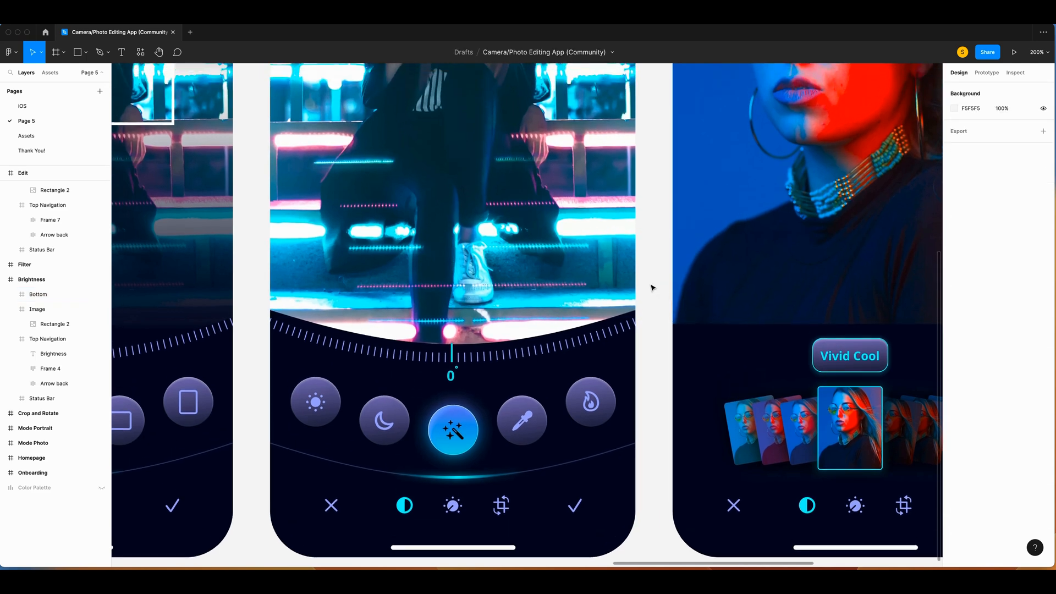
pyautogui.hotkey('shift', '0')
pyautogui.hscroll(5, 430, 455)
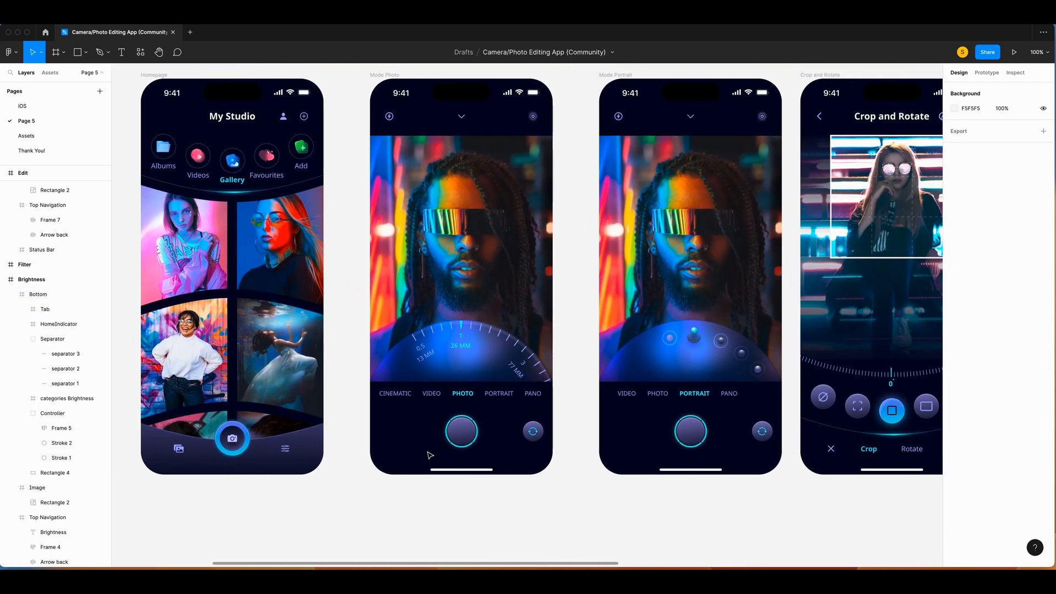
pyautogui.hscroll(10, 430, 454)
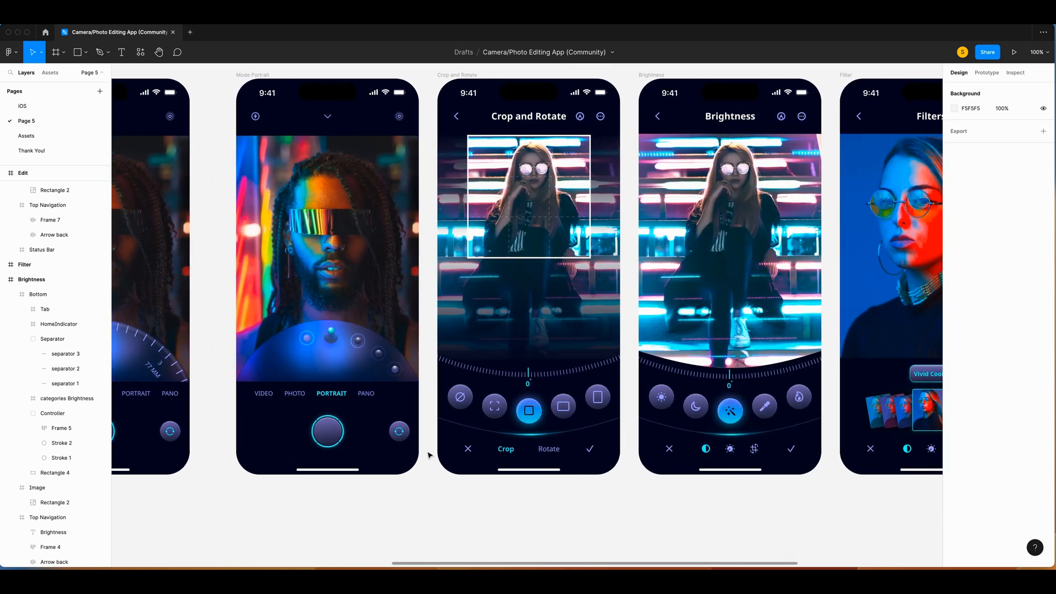
pyautogui.hscroll(-20, 429, 455)
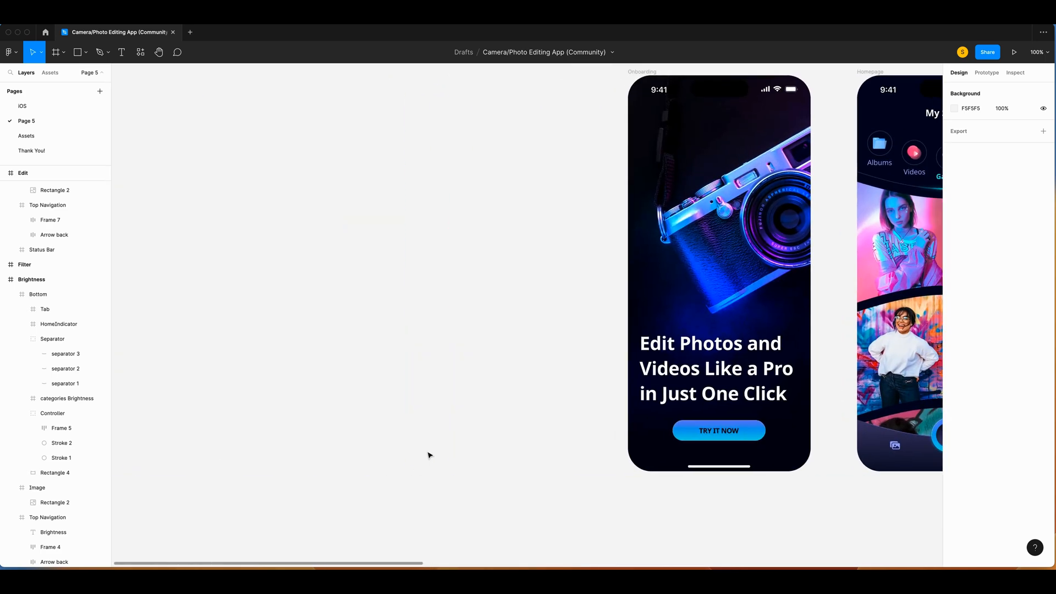
pyautogui.hscroll(20, 430, 455)
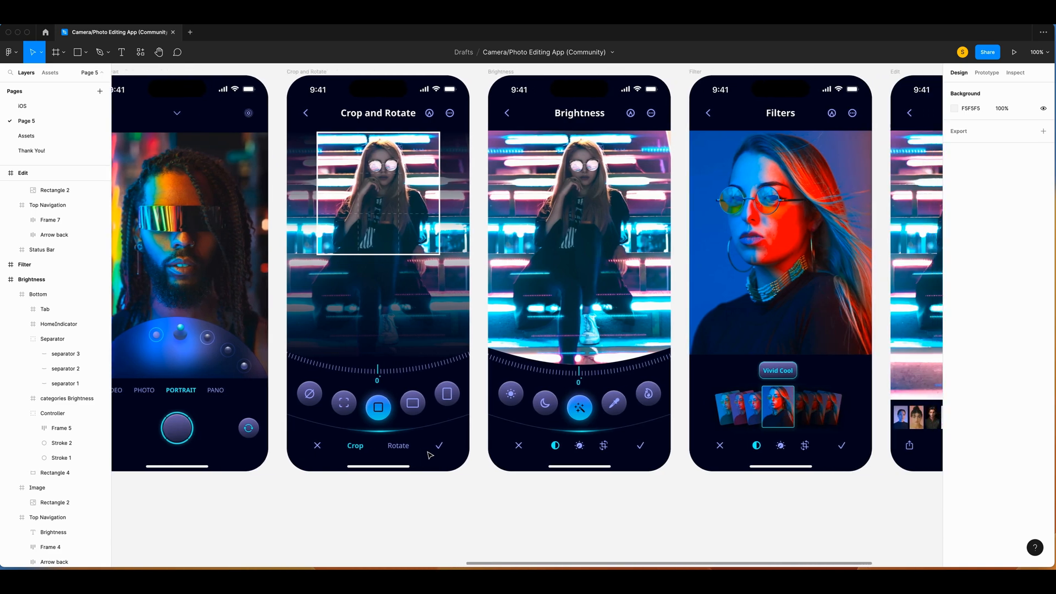
pyautogui.hscroll(8, 429, 455)
pyautogui.hscroll(-13, 430, 455)
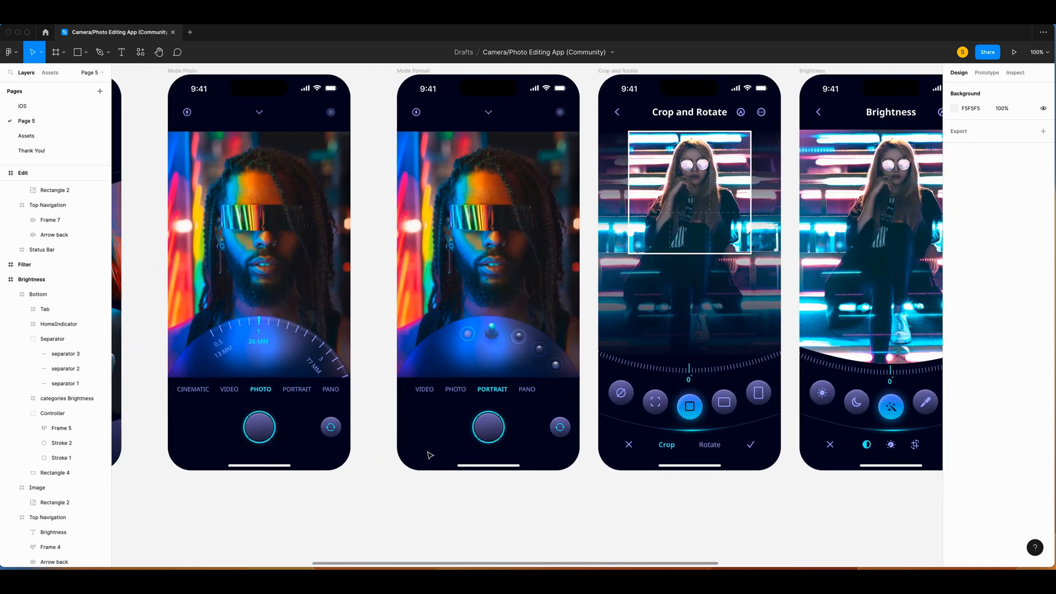
pyautogui.hscroll(-9, 430, 455)
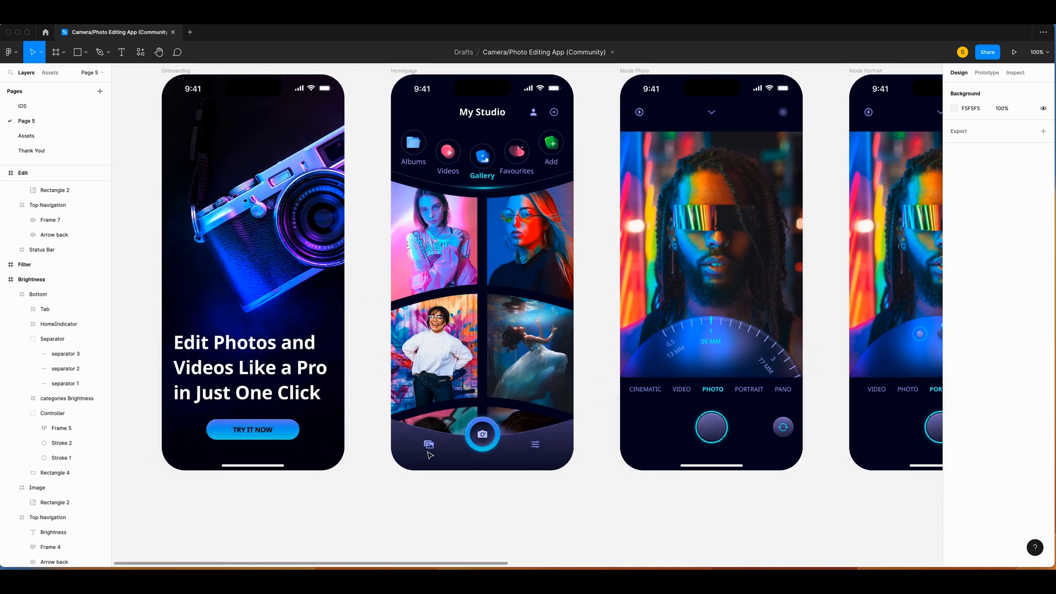